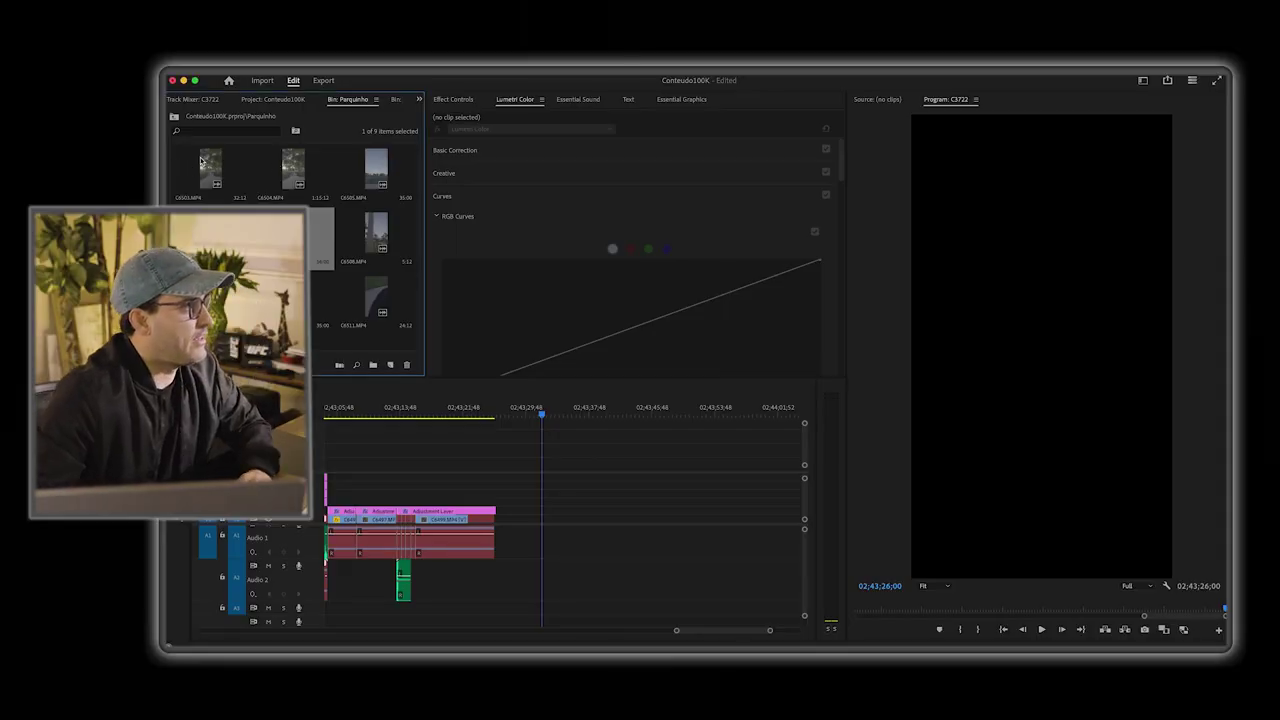
Step: Look over the video clip thumbnails in the Parquinho bin to compare the available footage
click(210, 168)
click(293, 168)
click(365, 175)
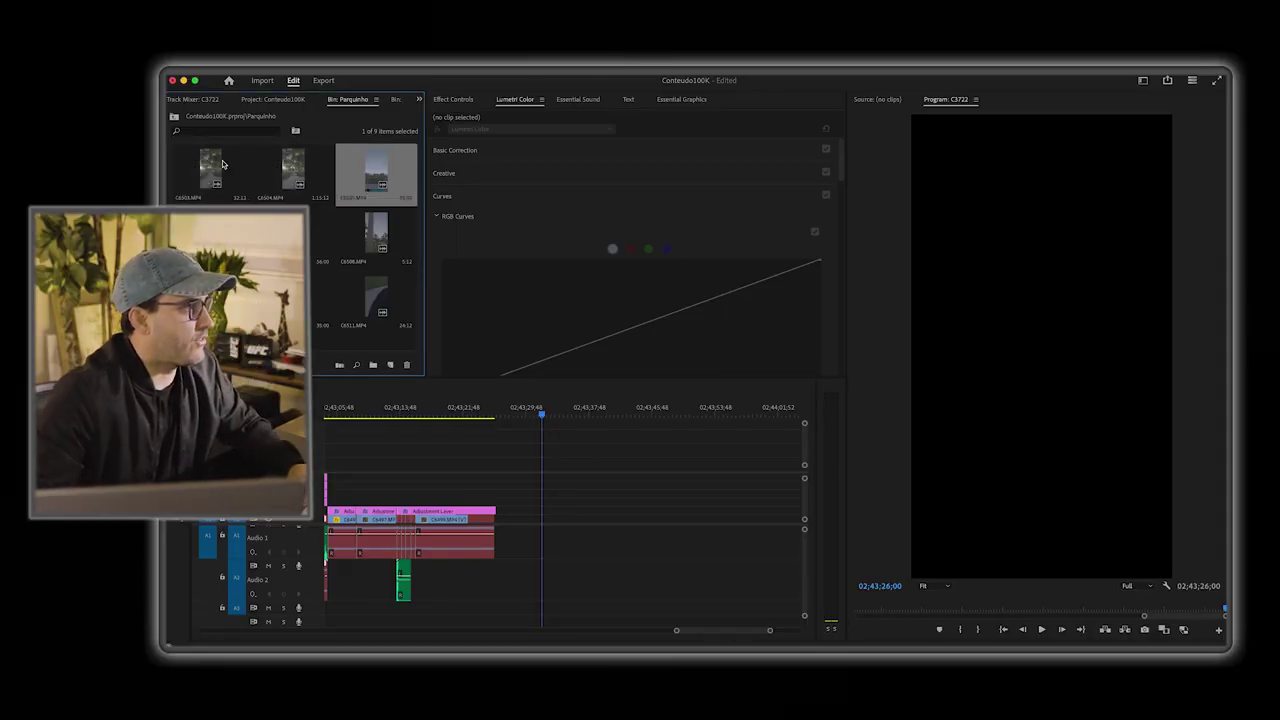
click(222, 165)
click(277, 176)
click(358, 172)
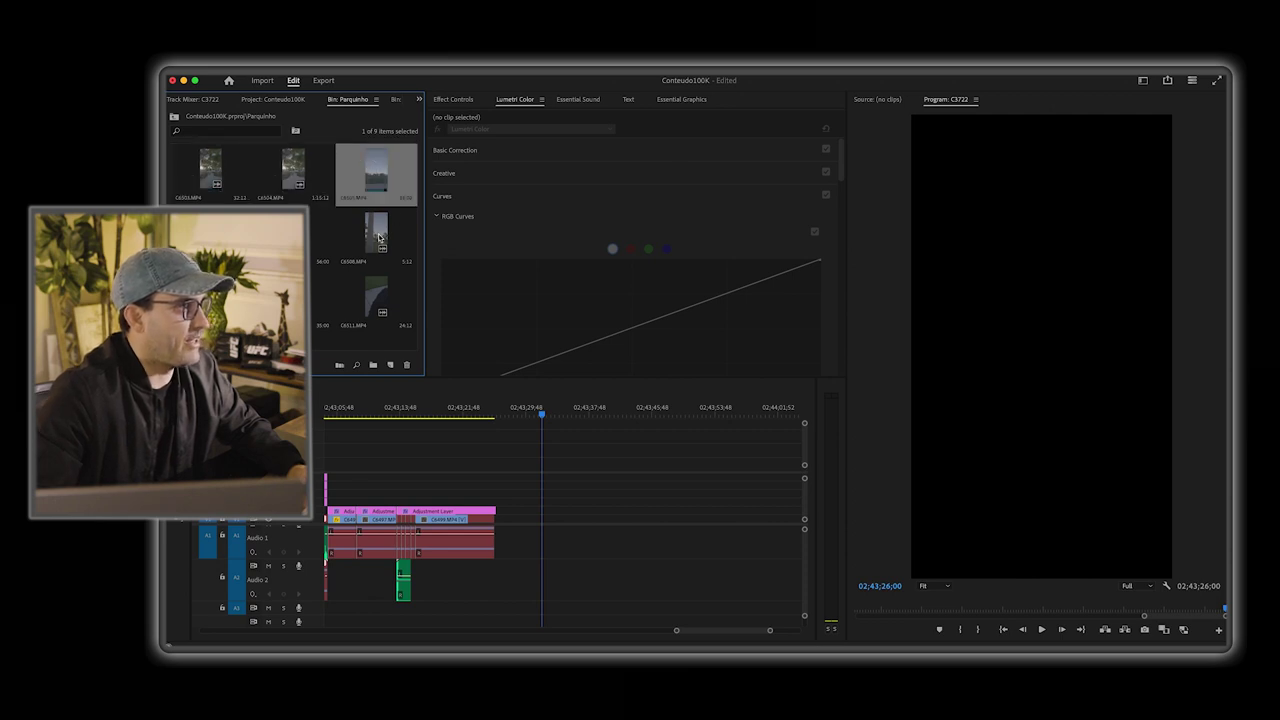
click(379, 238)
click(300, 235)
click(212, 235)
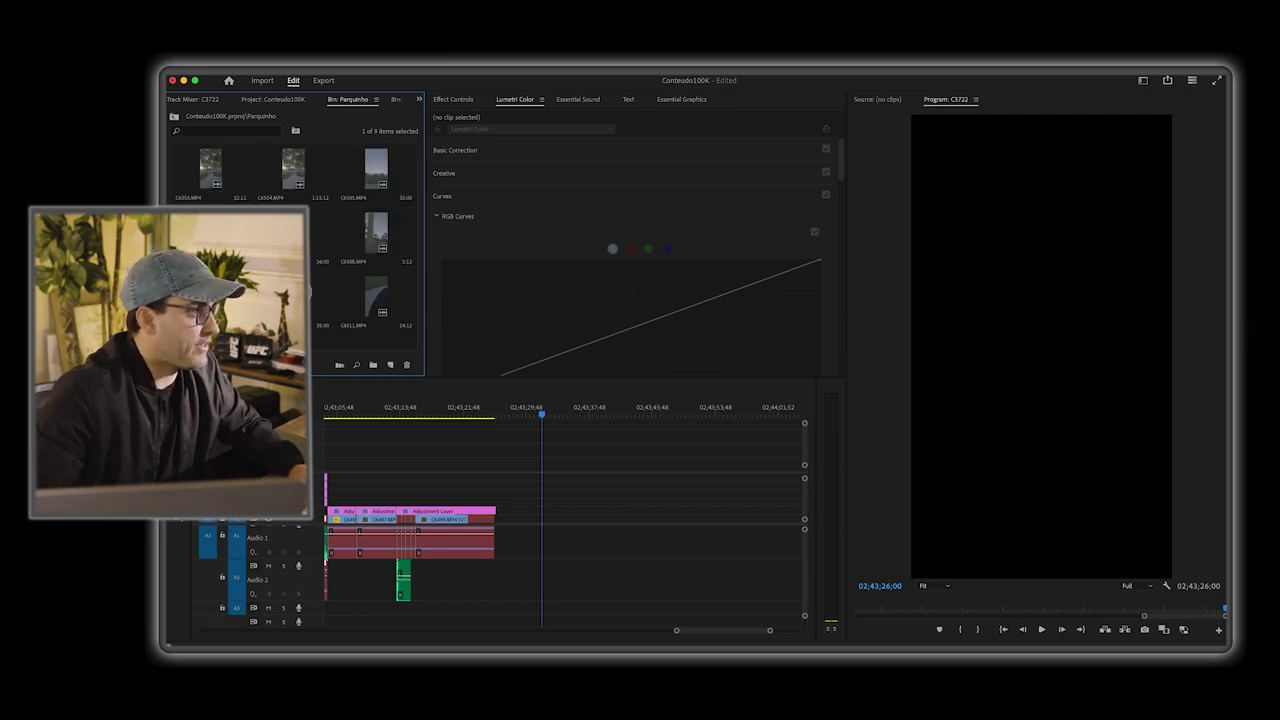
click(367, 295)
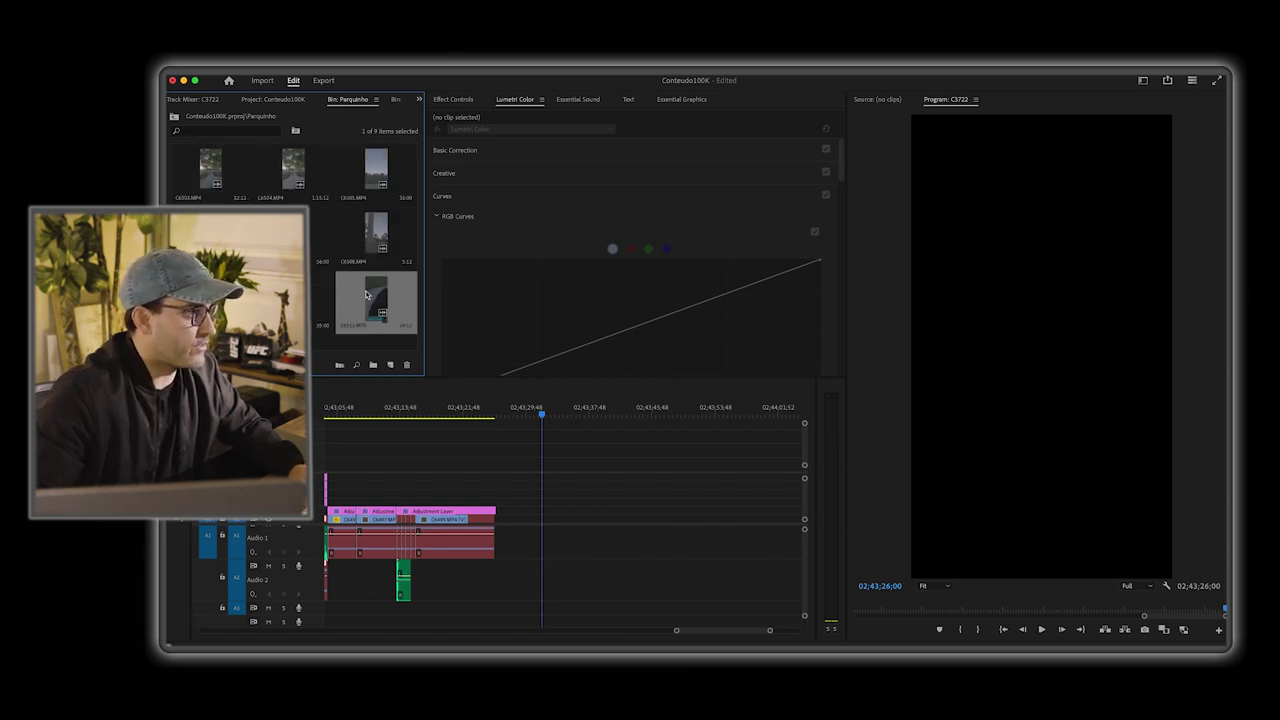
click(211, 178)
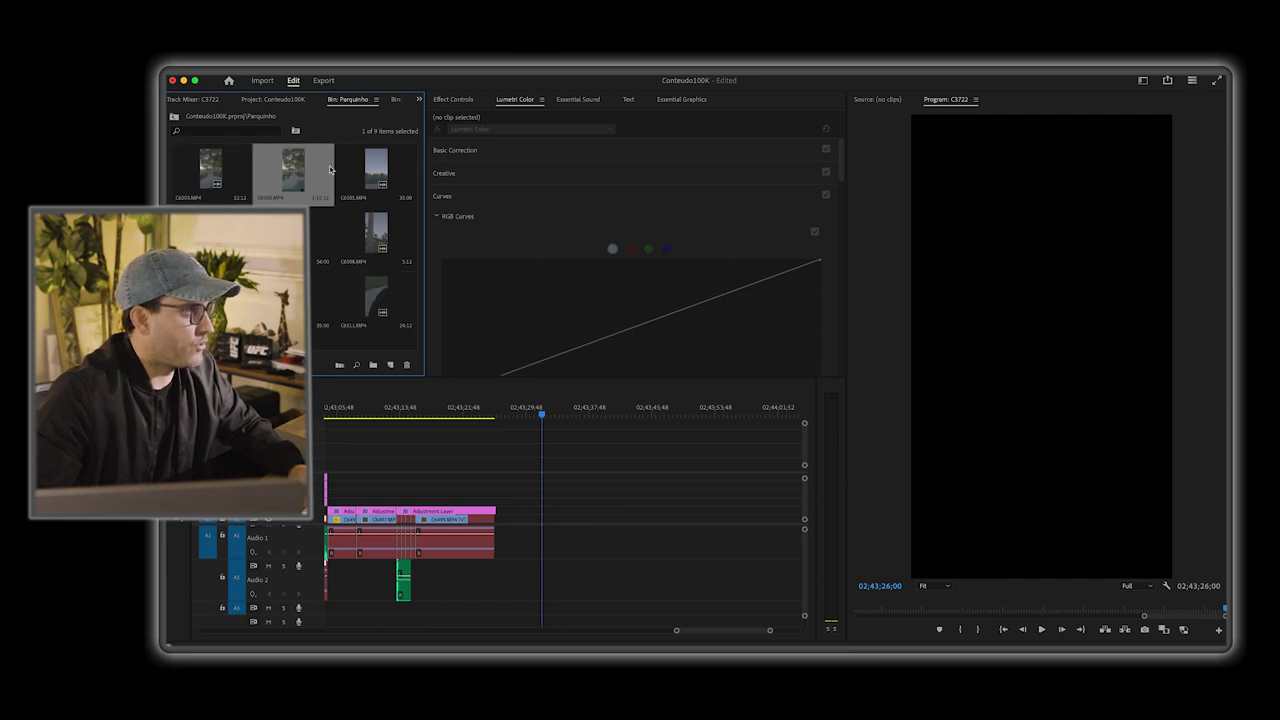
click(347, 237)
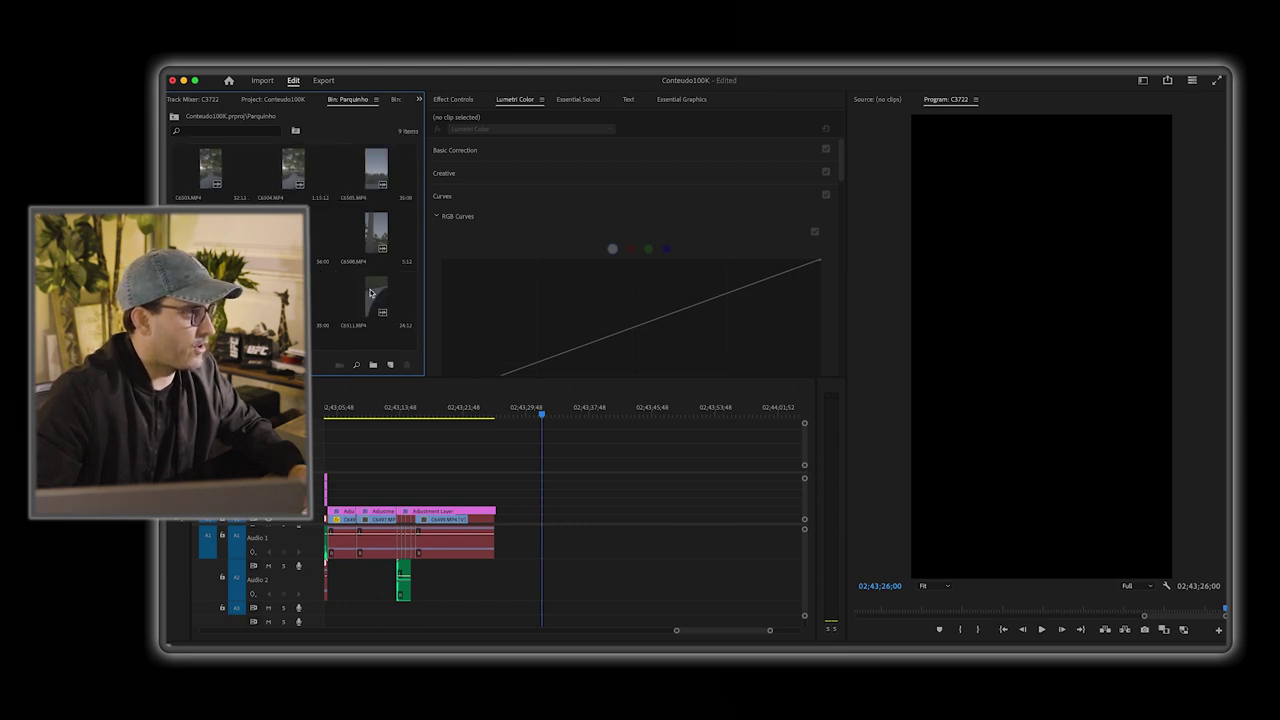
click(225, 178)
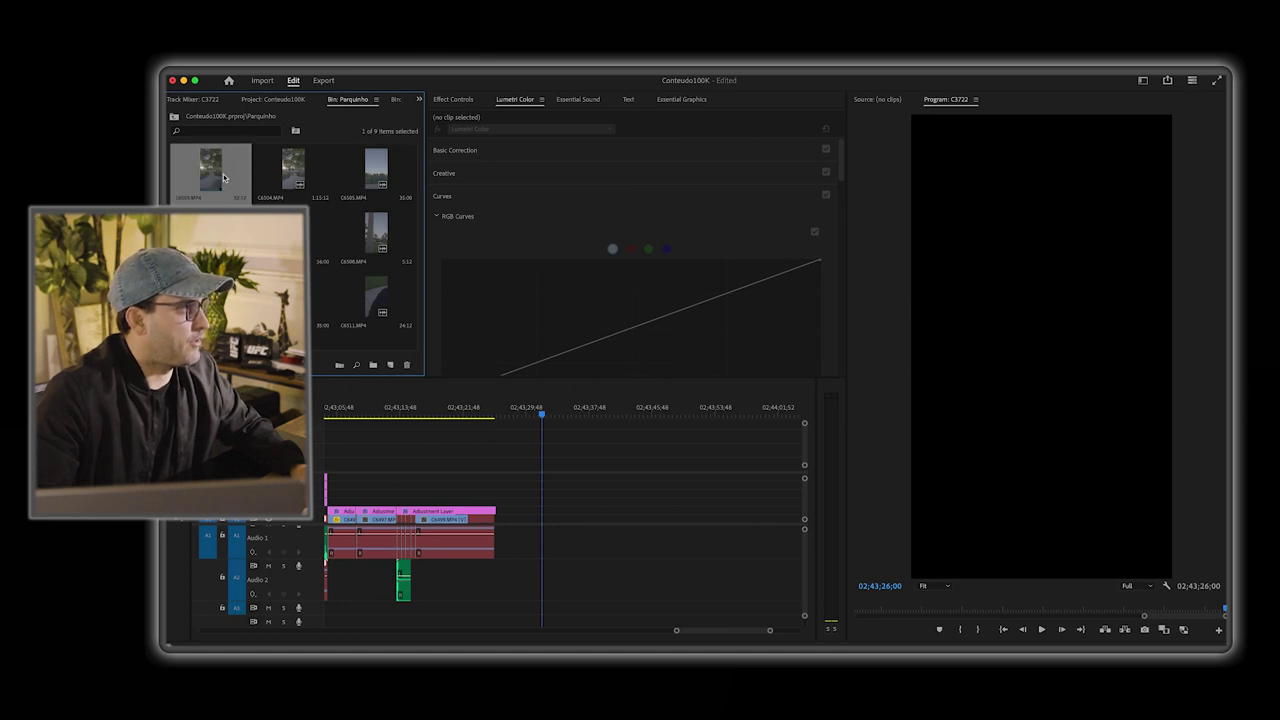
Step: Load C6503.MP4 and C6504.MP4 one after the other into the source monitor and scrub through each clip
double_click(212, 174)
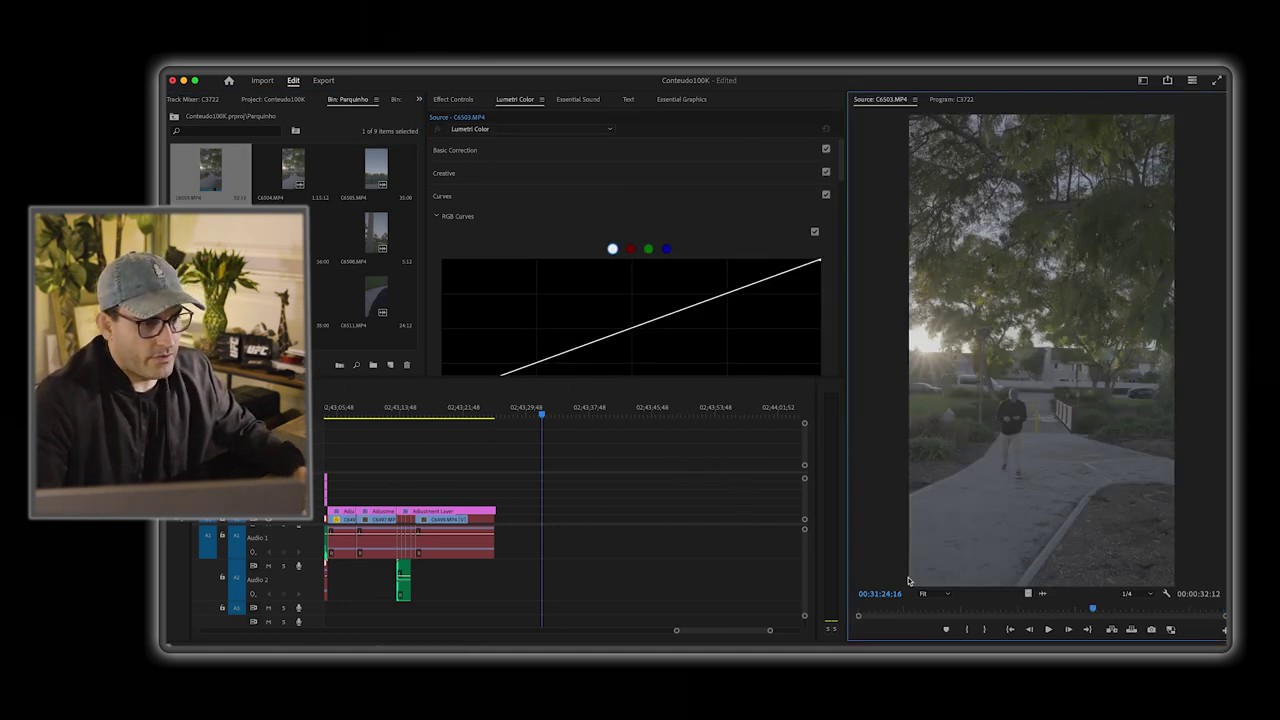
drag(865, 609, 905, 612)
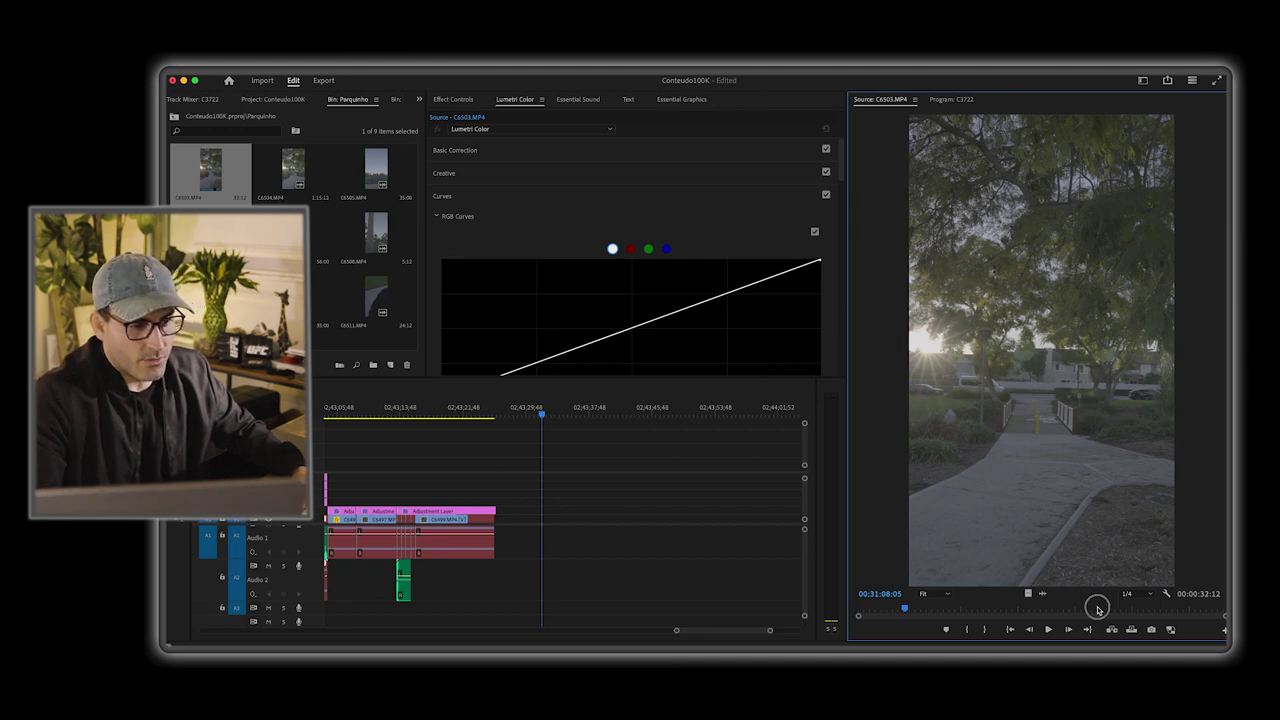
drag(1097, 608, 1156, 610)
double_click(296, 171)
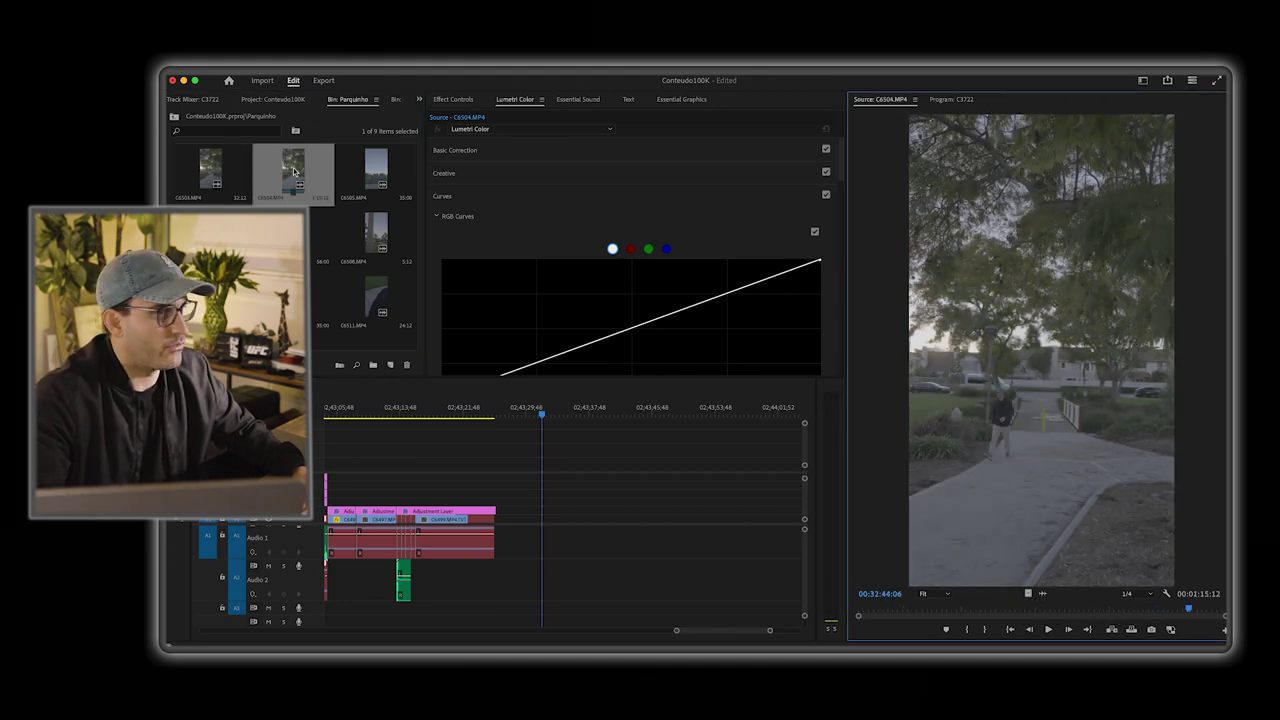
drag(940, 608, 1181, 614)
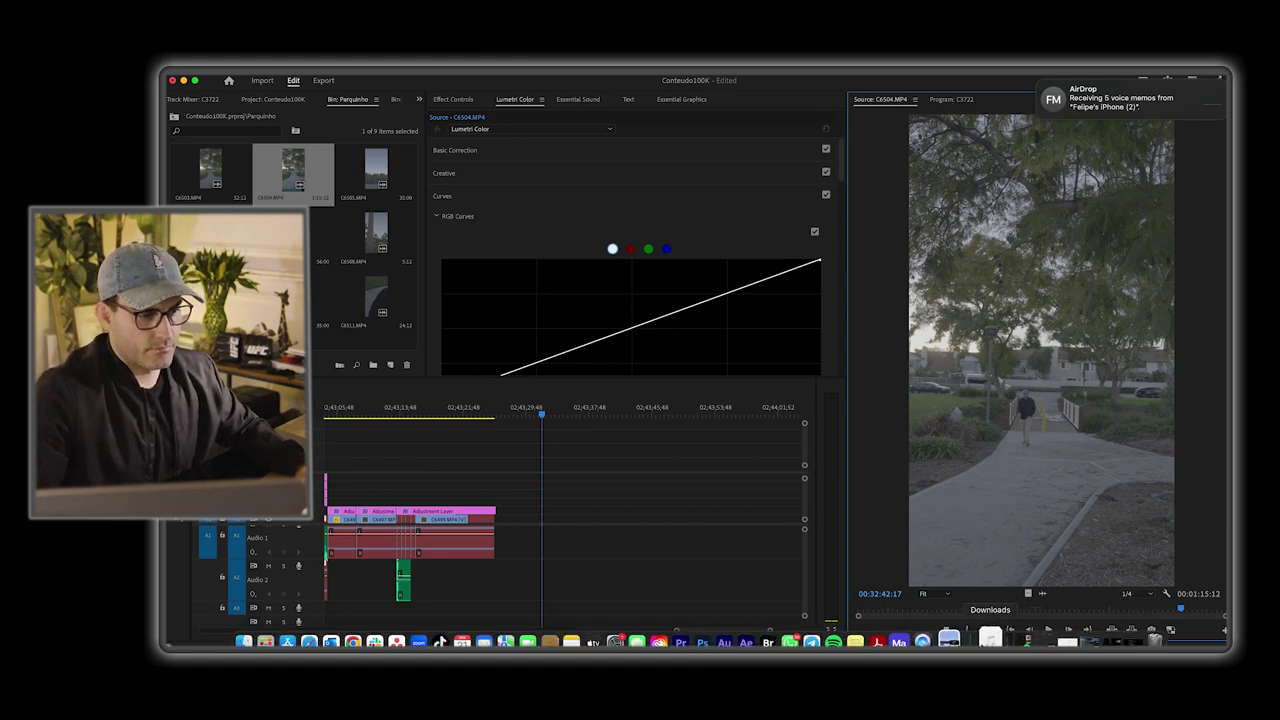
Step: Import the five Niguel Heights Park .m4a voice memos from the Downloads folder into the Parquinho bin and dismiss the Finder windows
click(988, 641)
click(1049, 182)
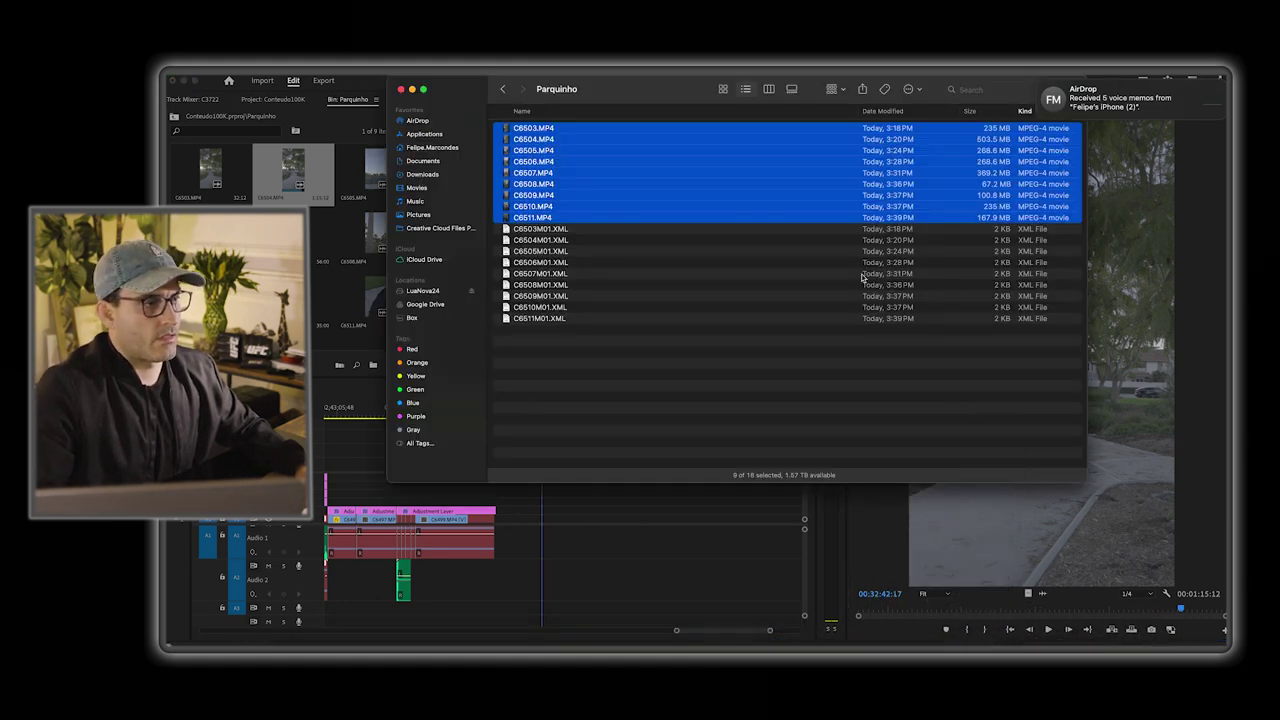
click(608, 277)
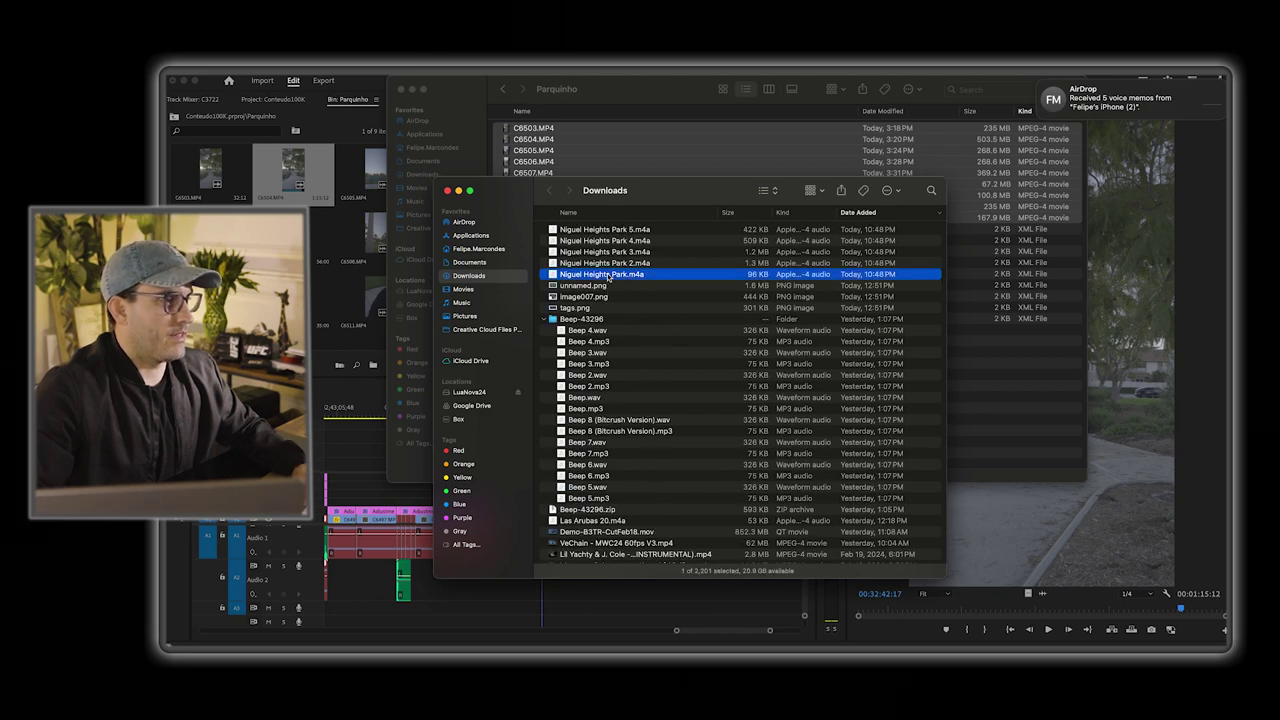
click(543, 319)
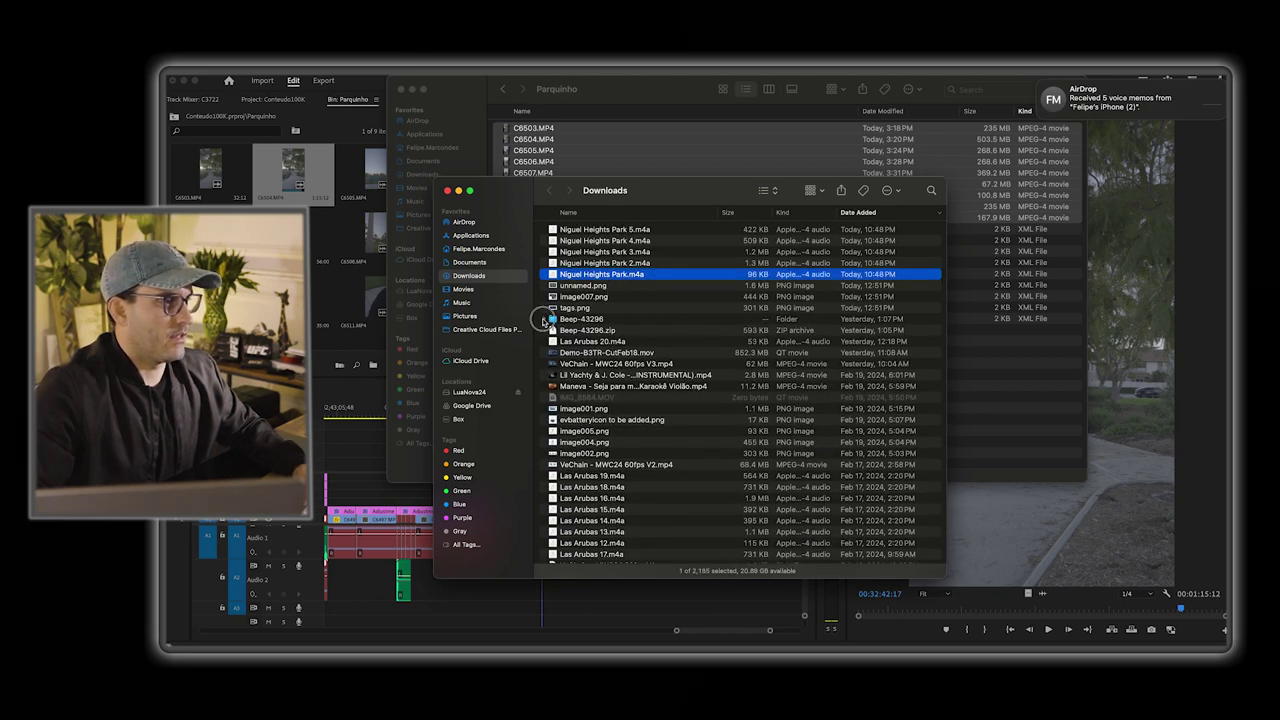
click(543, 319)
shift+click(591, 230)
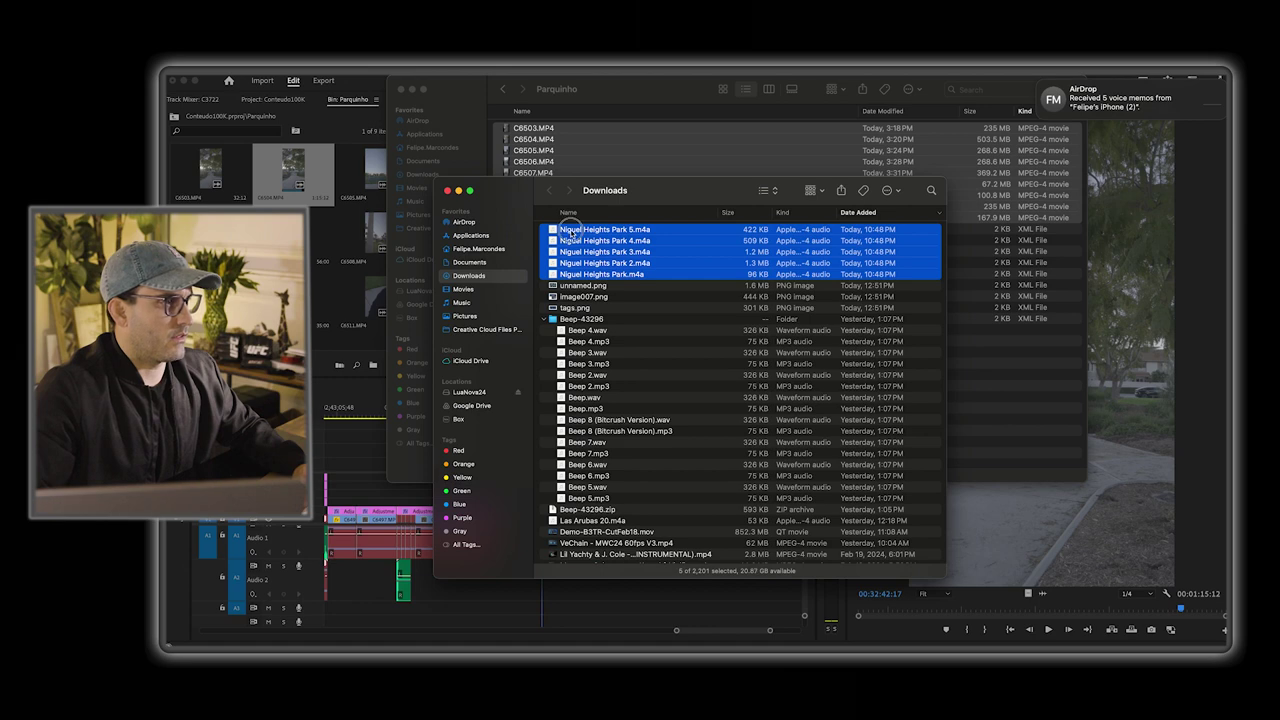
drag(571, 232, 312, 342)
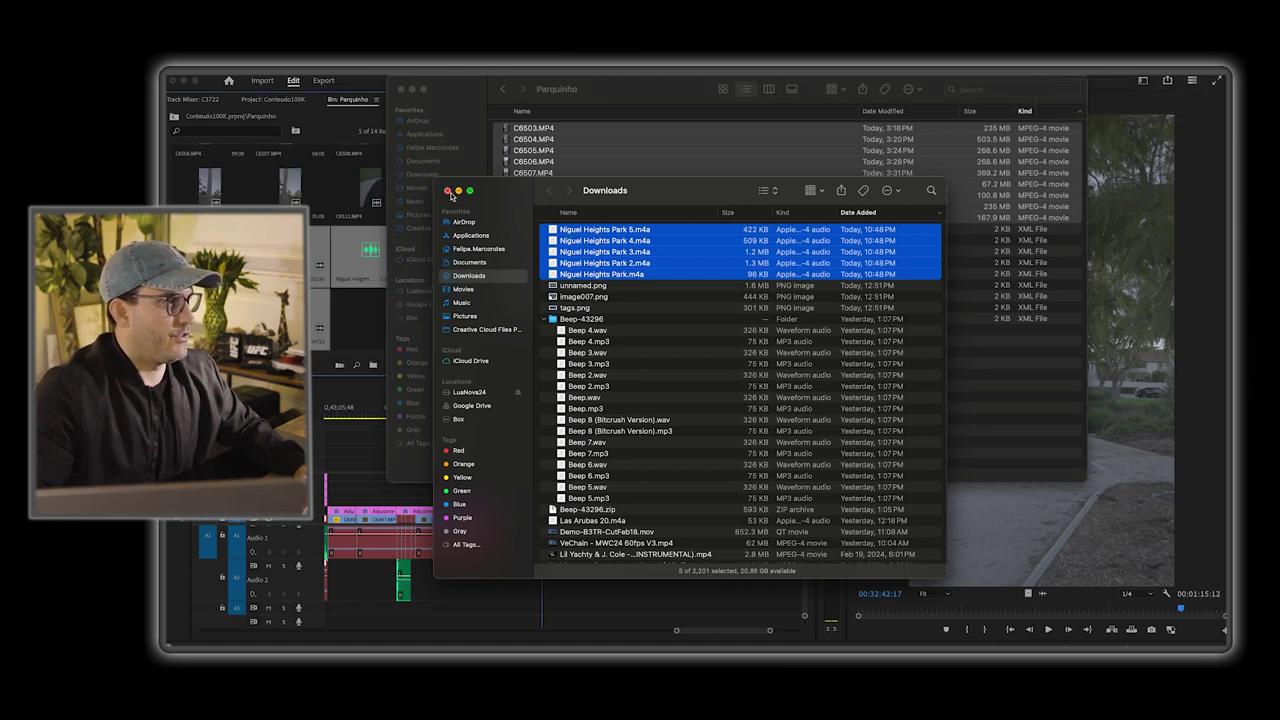
click(447, 190)
click(413, 90)
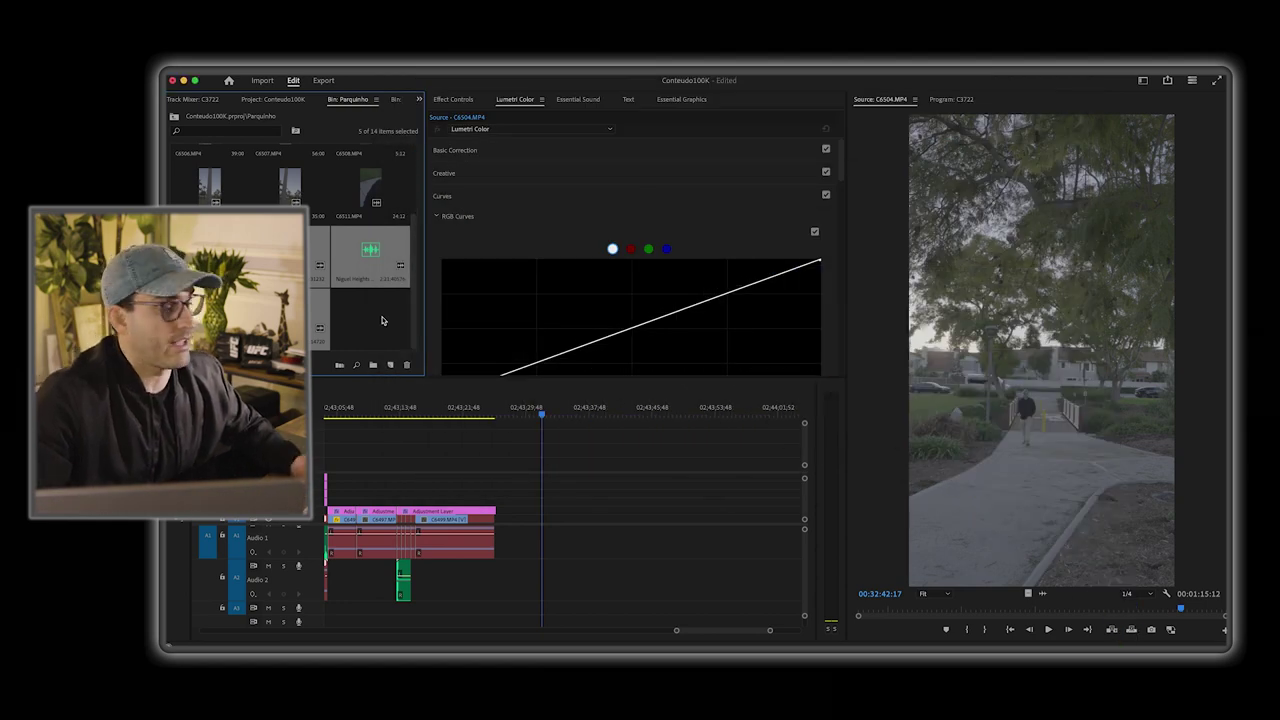
Step: Load Niguel Heights Park.m4a into the source monitor and listen to it from the middle of the recording
click(374, 319)
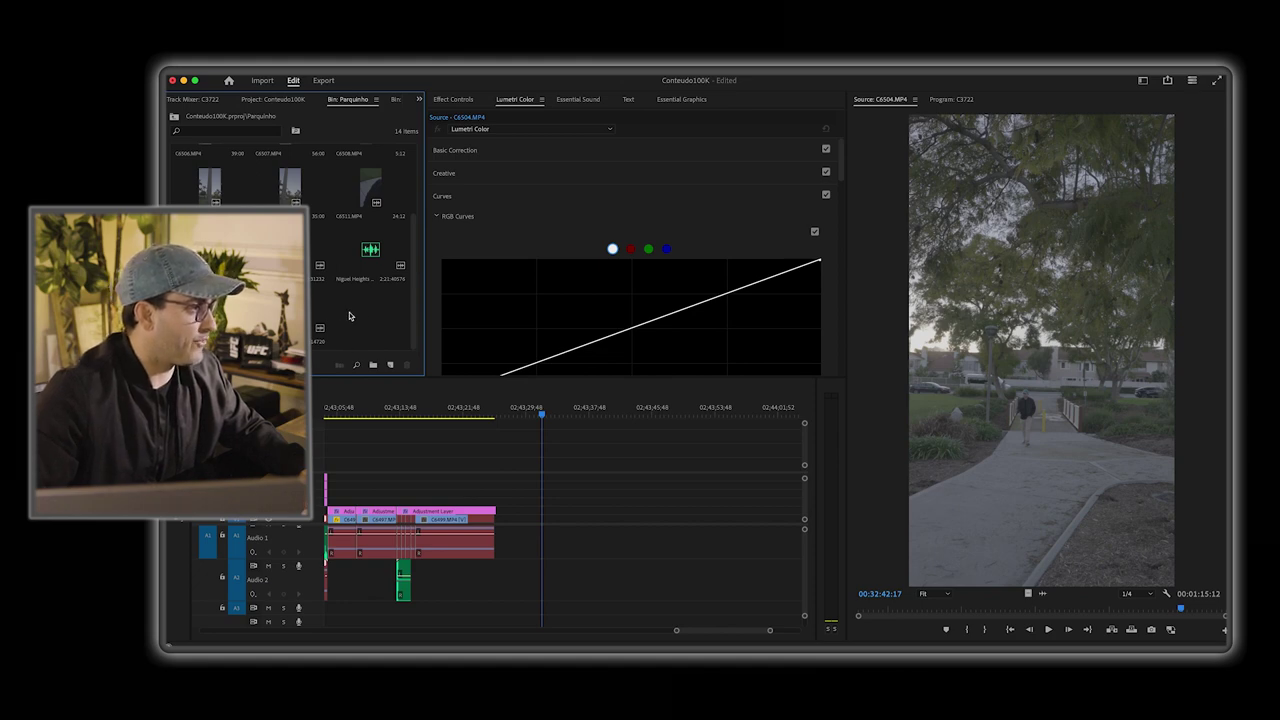
double_click(349, 316)
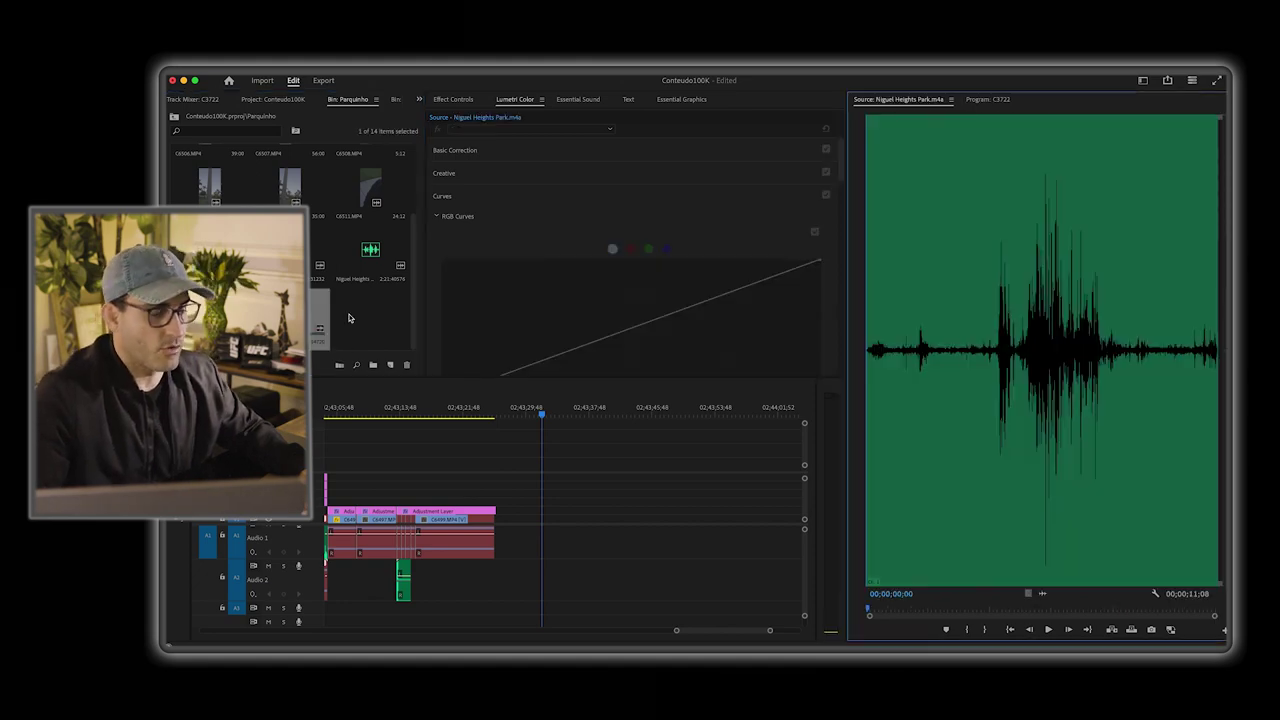
click(1020, 610)
key(space)
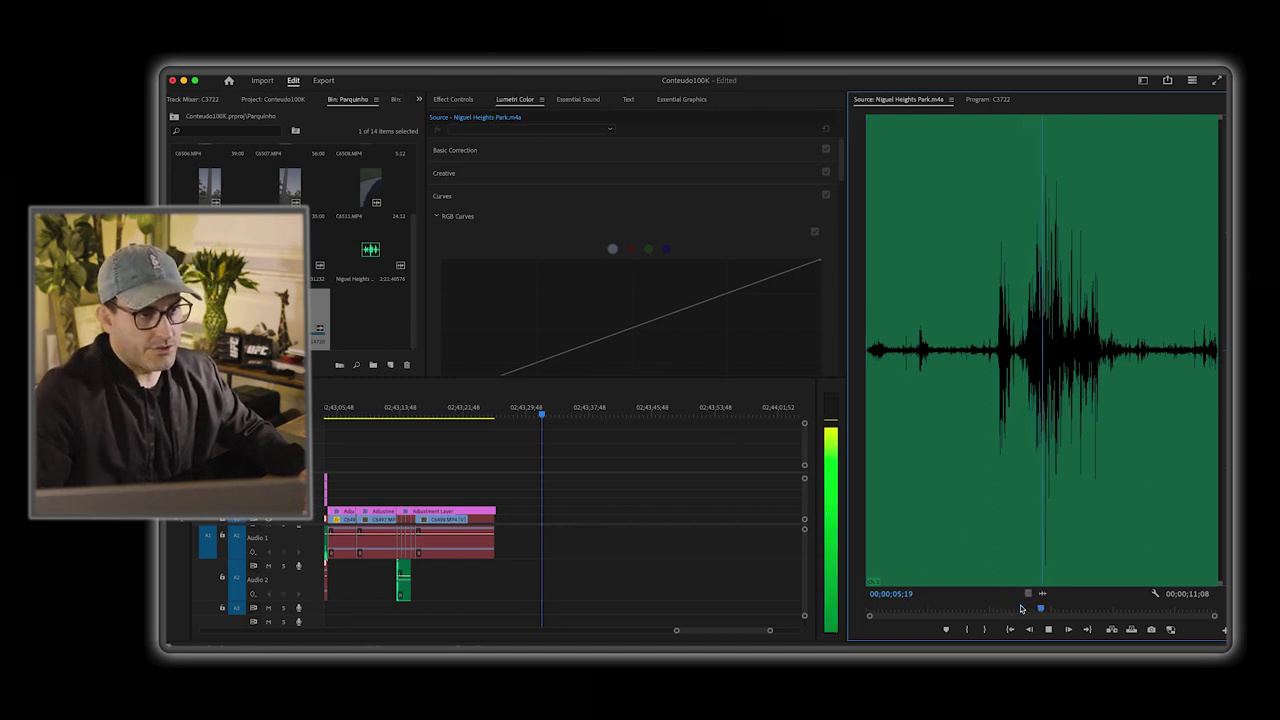
click(1216, 608)
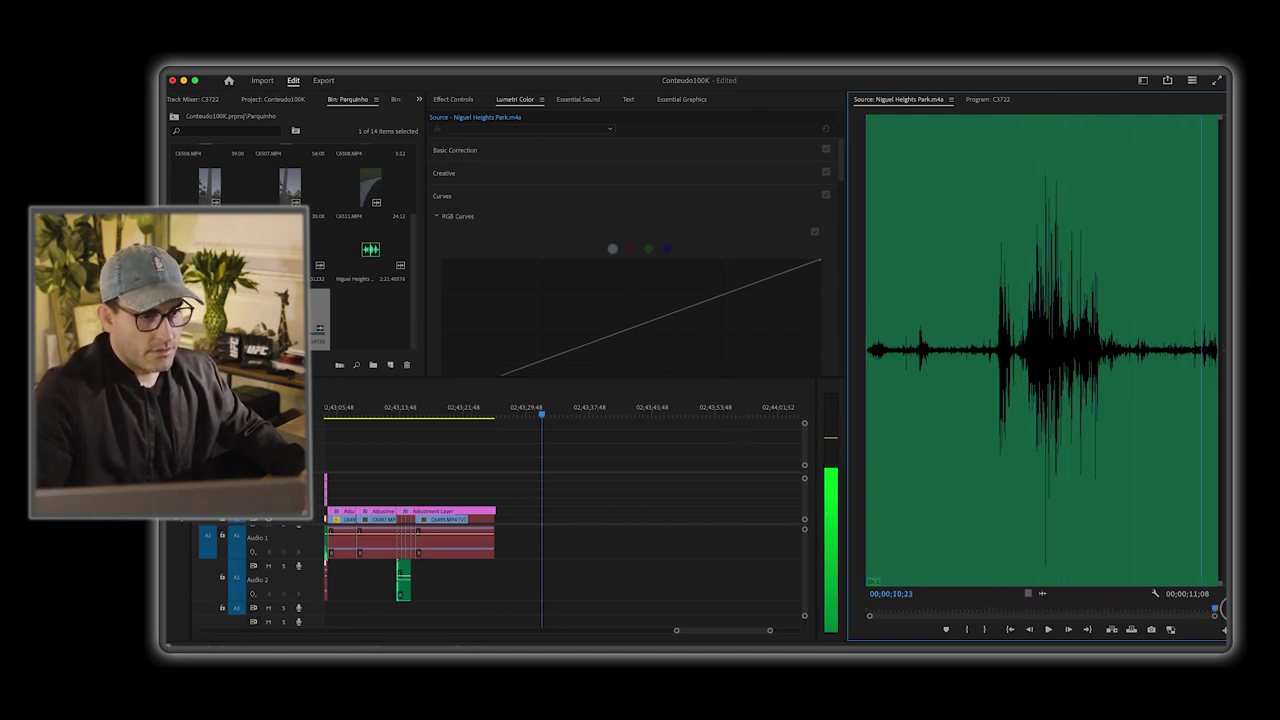
Step: Listen to Niguel Heights Park 5.m4a at several points and load Niguel Heights Park 4.m4a into the source monitor
double_click(210, 320)
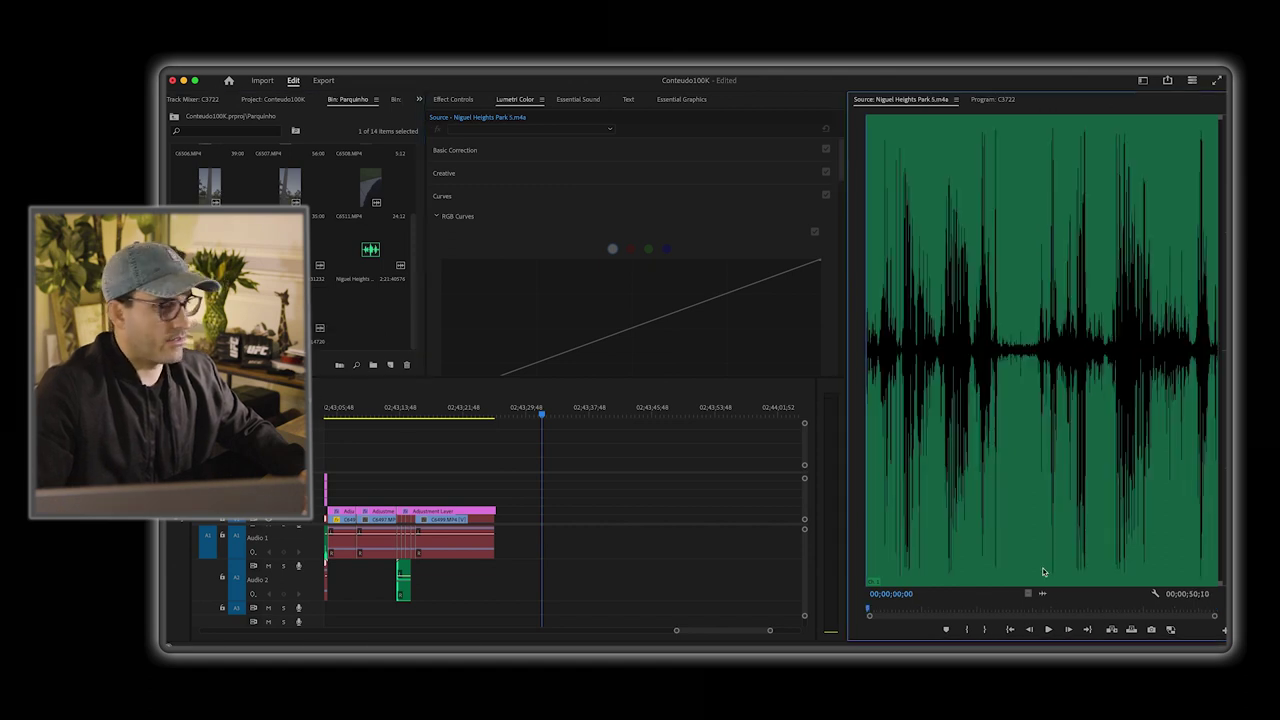
drag(950, 607, 1105, 608)
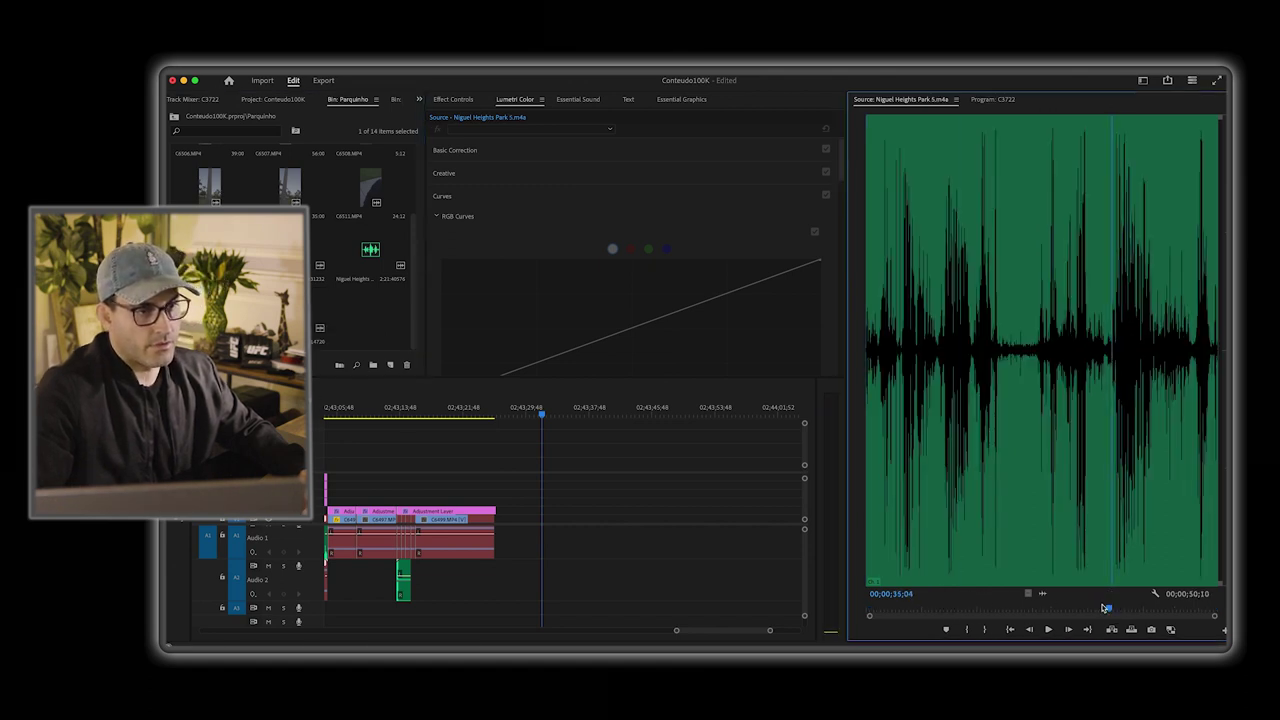
key(space)
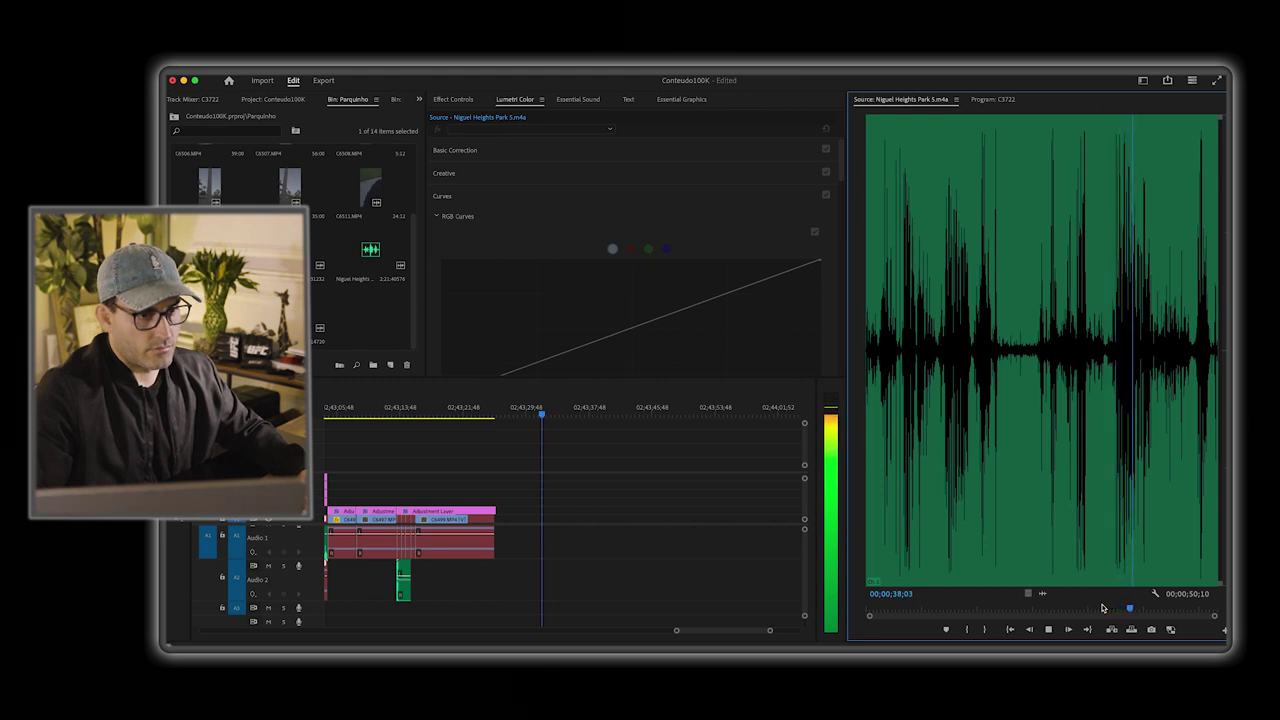
click(871, 611)
key(space)
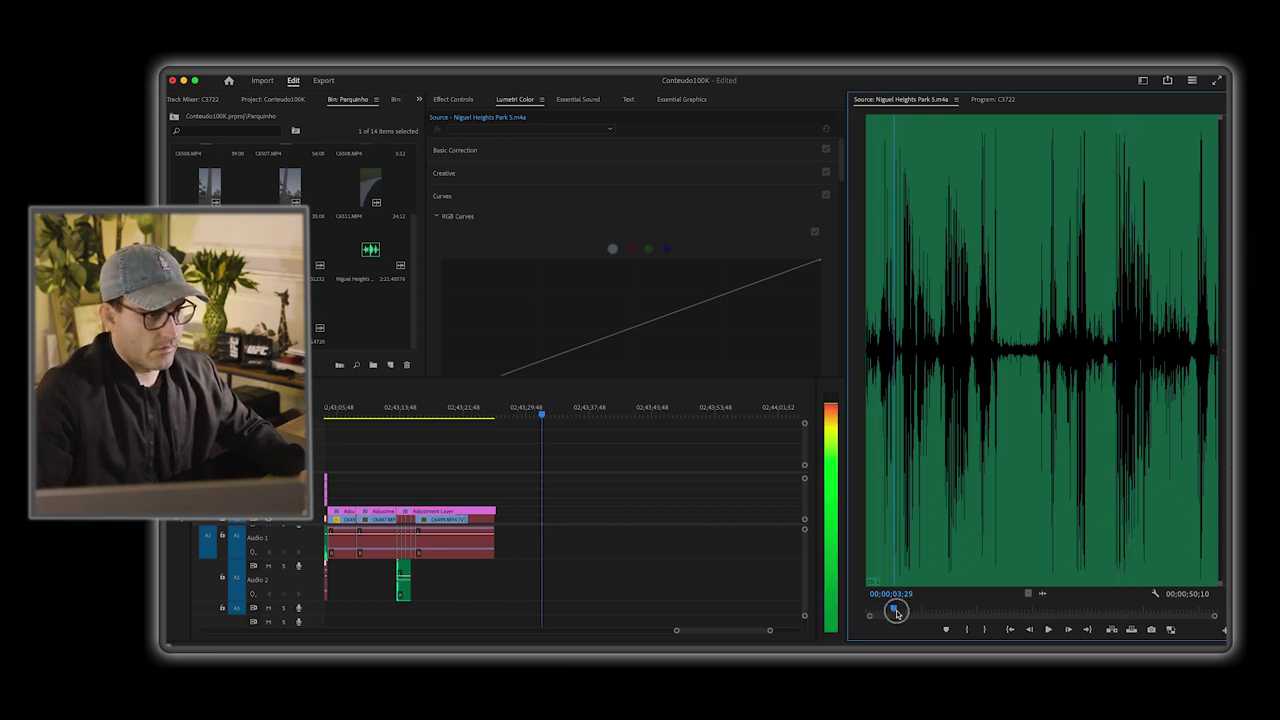
click(896, 610)
key(space)
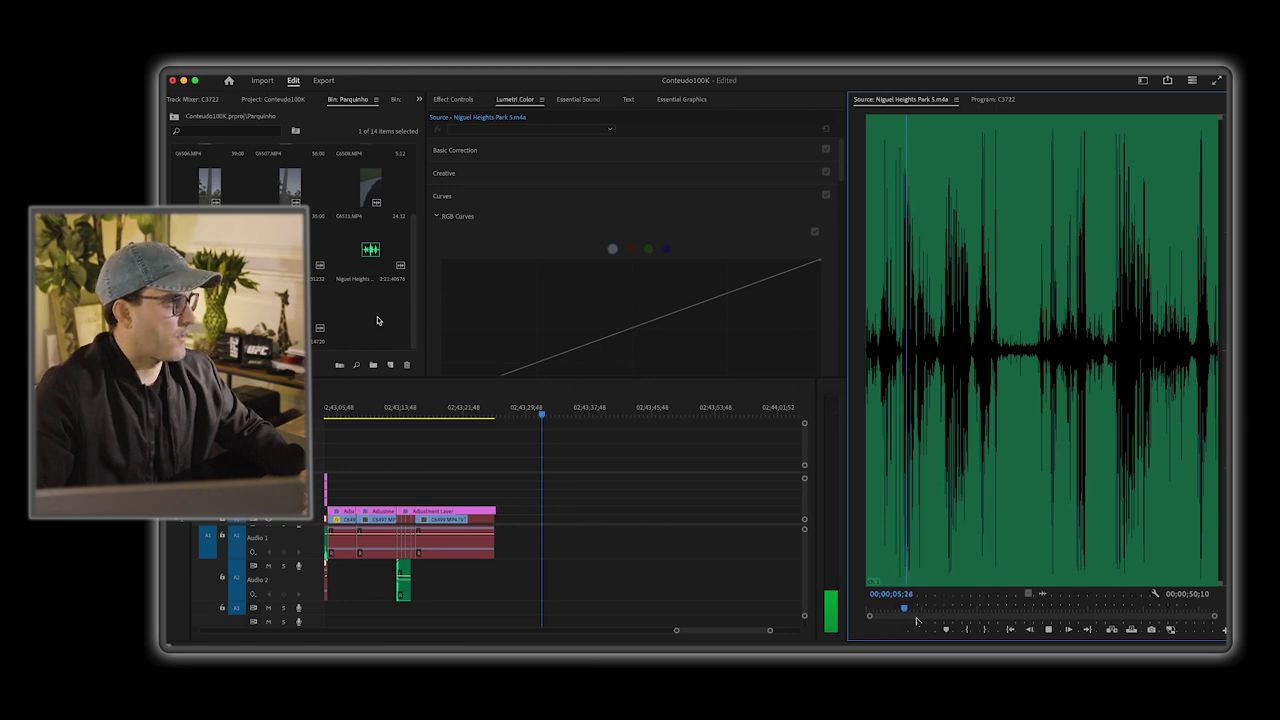
click(315, 255)
double_click(315, 255)
Step: Load C6504.MP4 into the source monitor and mark an In point at 00:32:26:00
scroll(315, 255, up, 2)
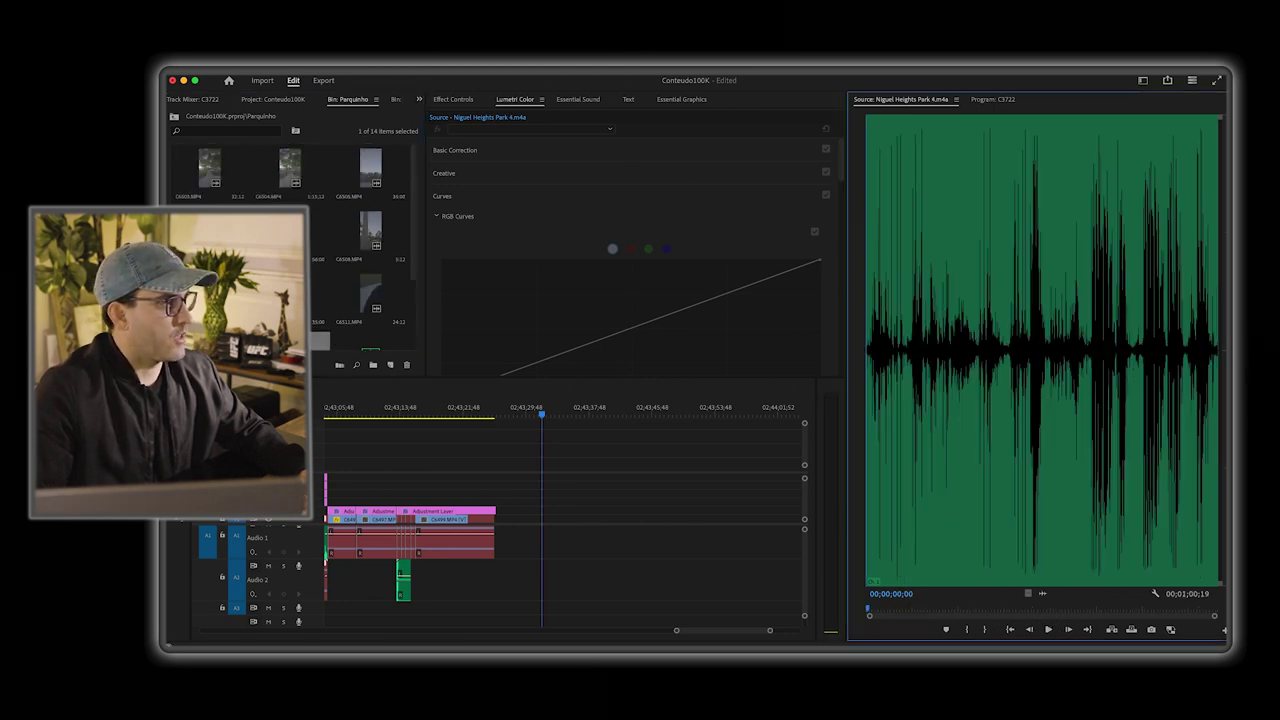
double_click(293, 166)
key(space)
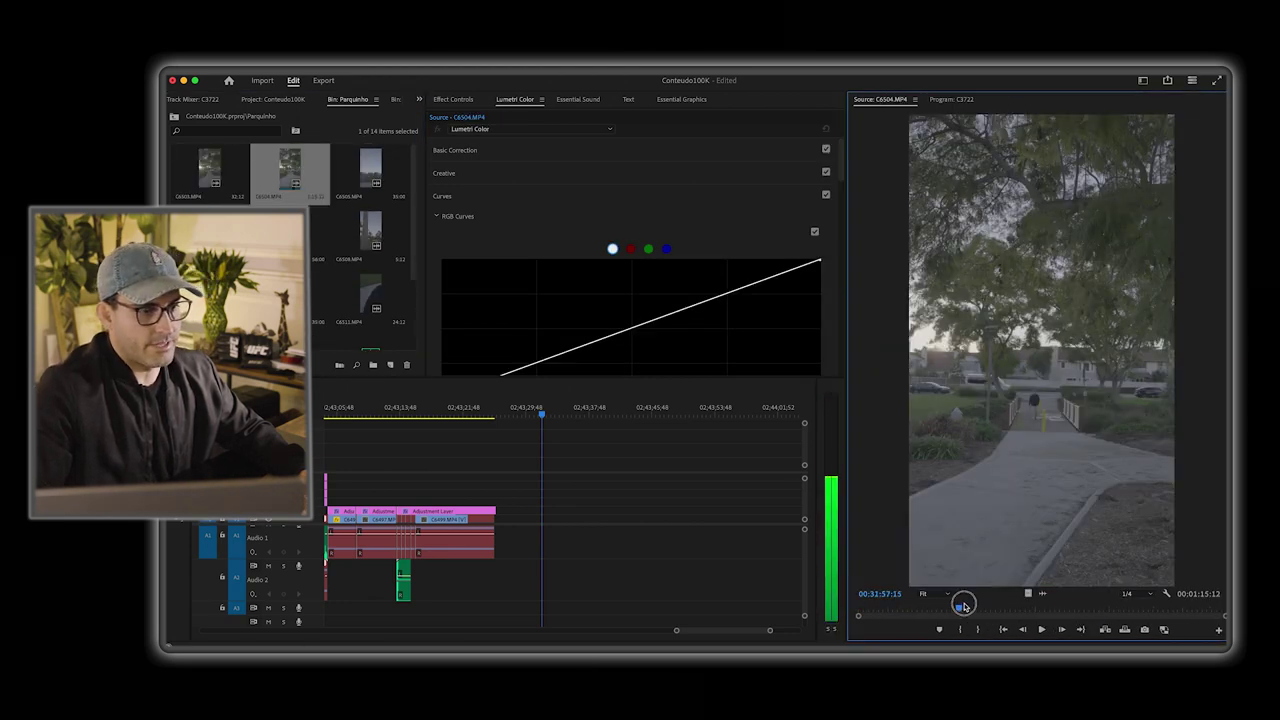
mouse_move(1105, 611)
mouse_down()
mouse_move(1127, 613)
mouse_move(883, 603)
mouse_move(1100, 610)
mouse_up()
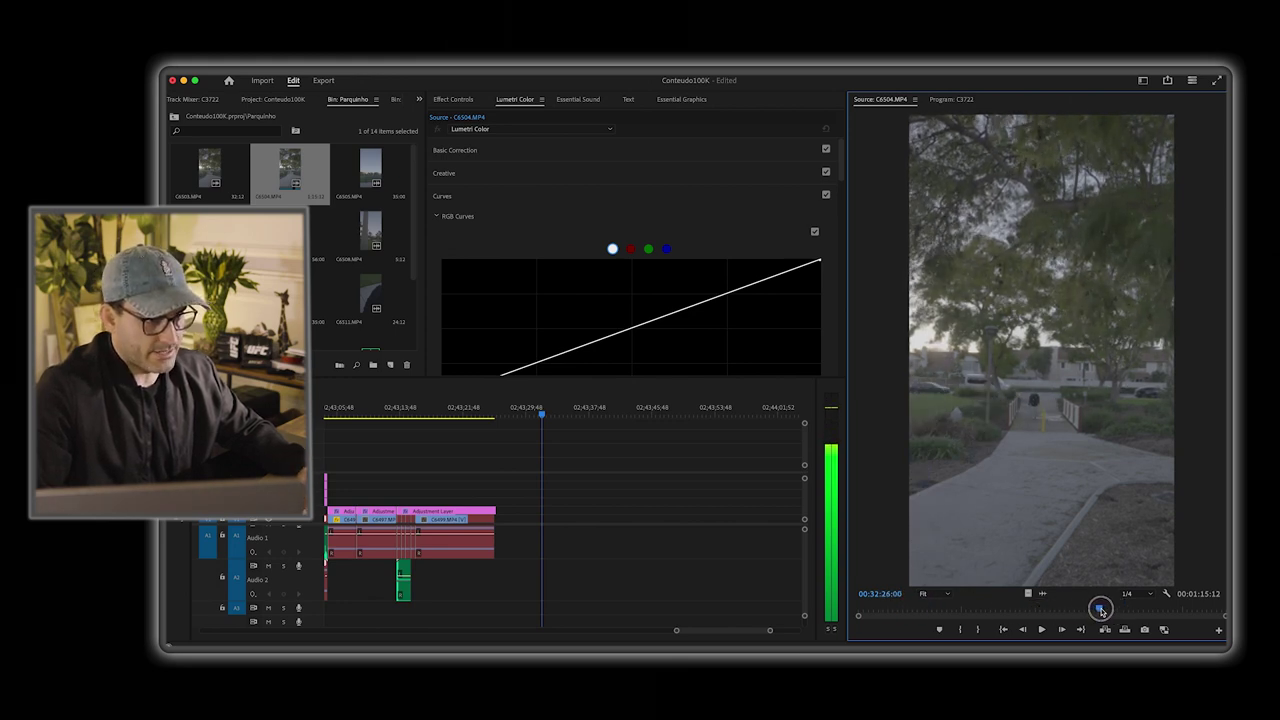
key(i)
key(space)
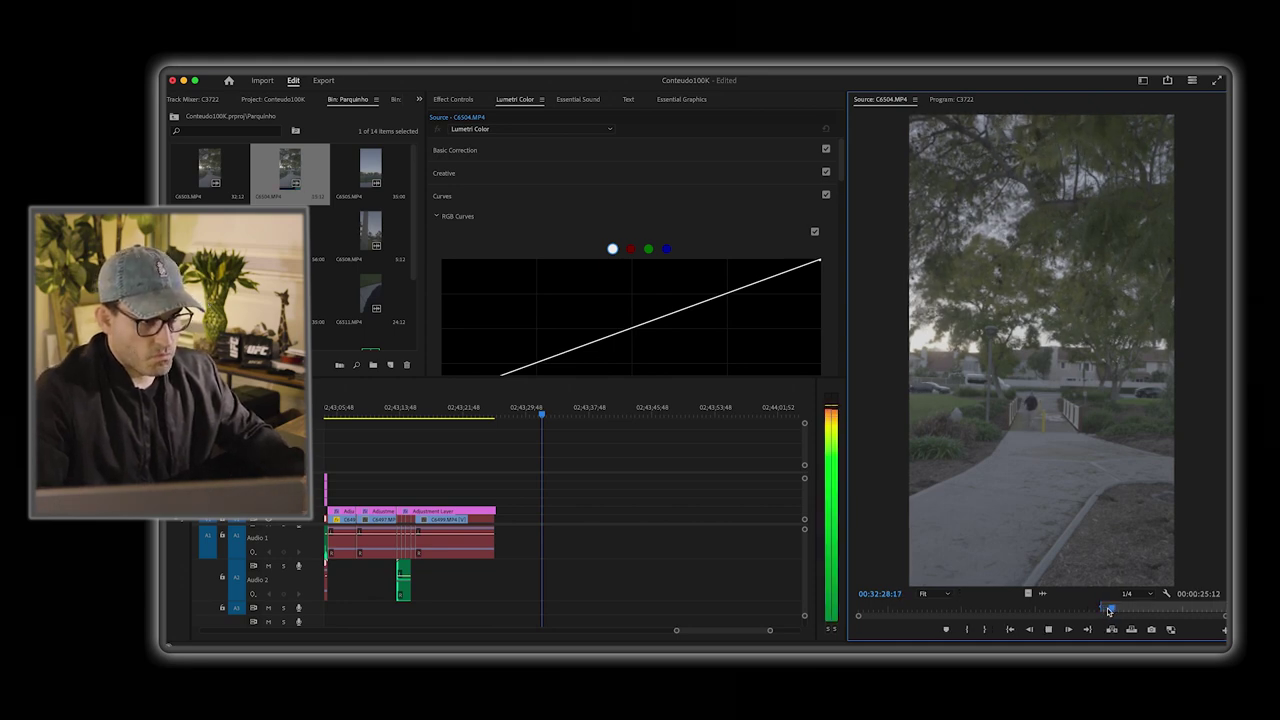
Step: Move the In point of C6504.MP4 to about 00:32:28 and review the footage up to about 00:32:37
click(1108, 609)
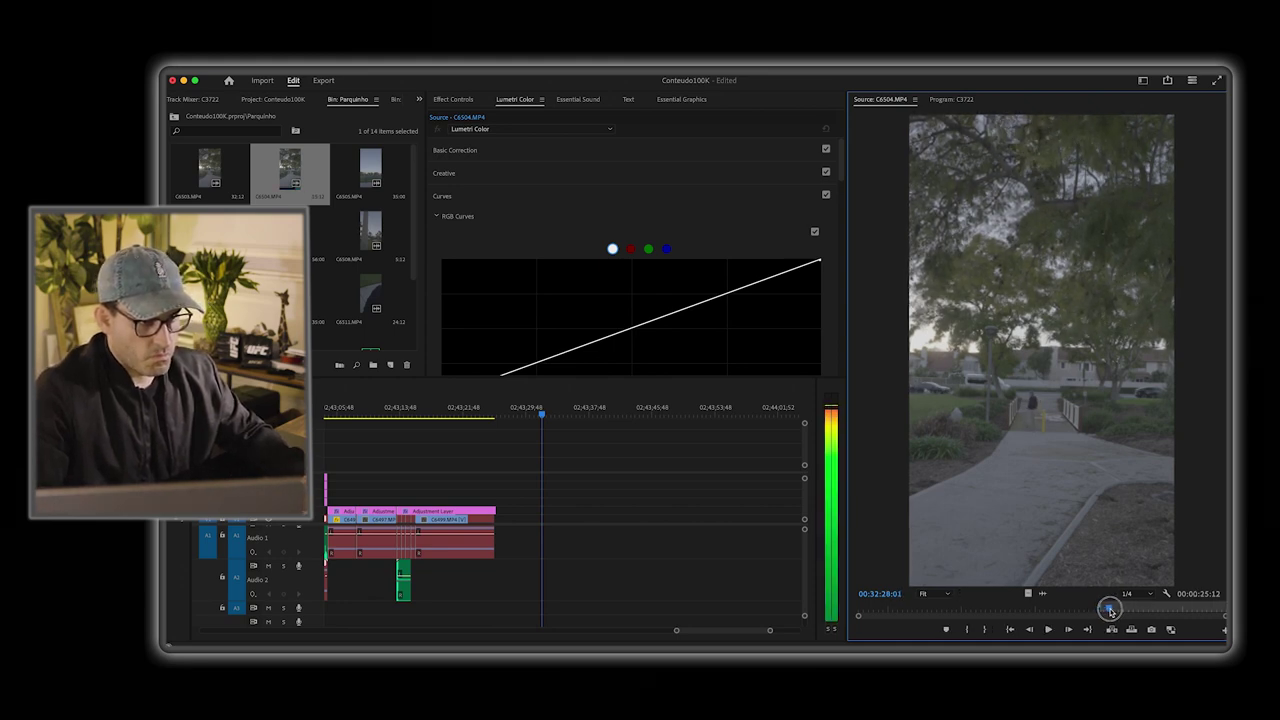
key(space)
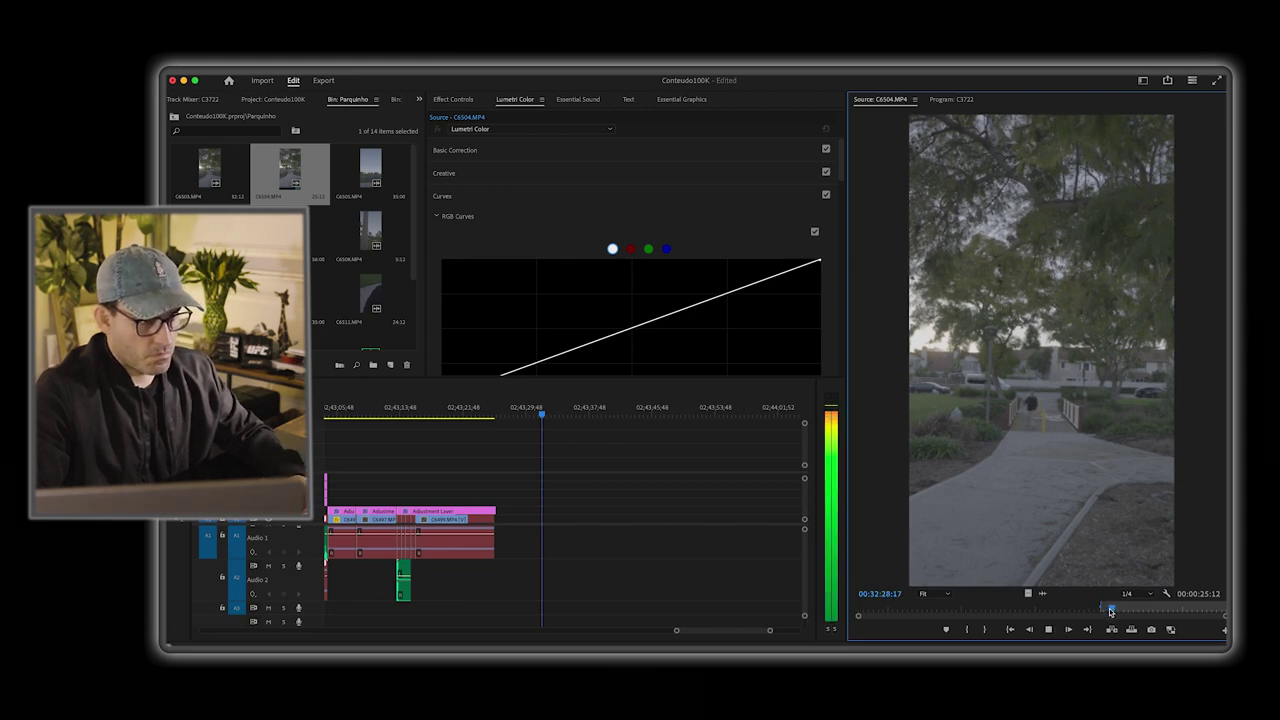
key(space)
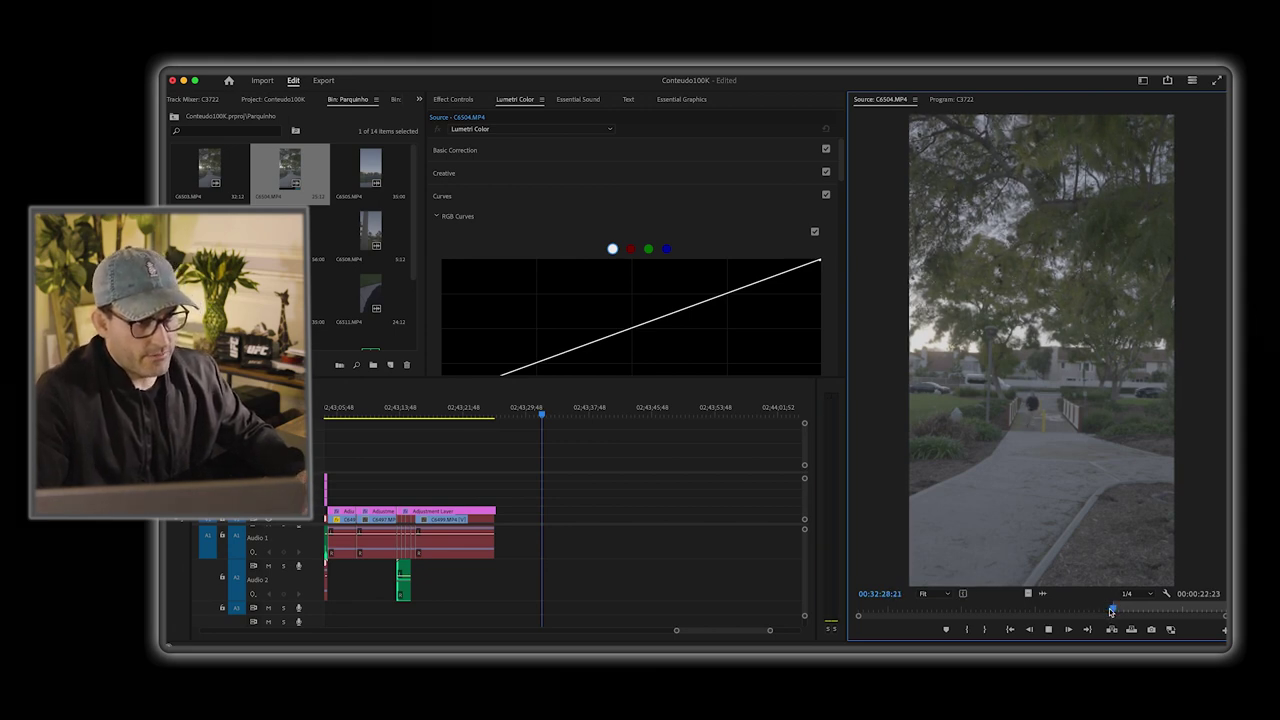
key(space)
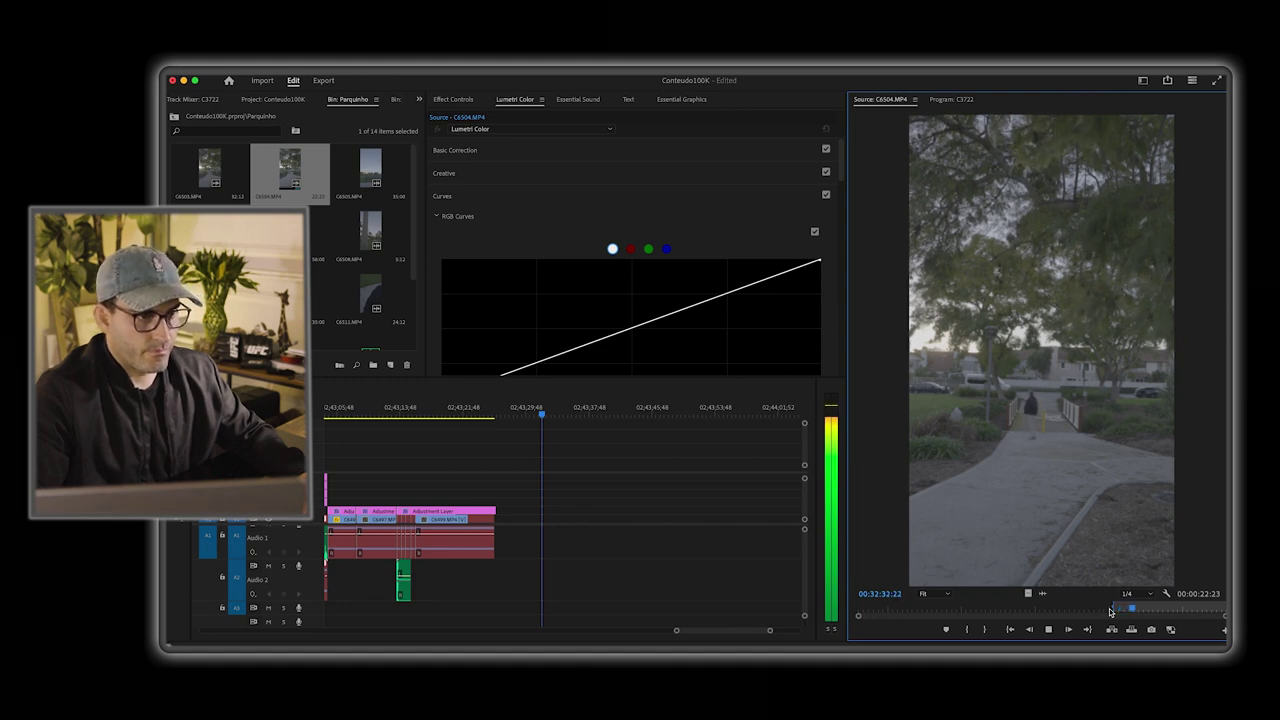
drag(1131, 612, 1158, 612)
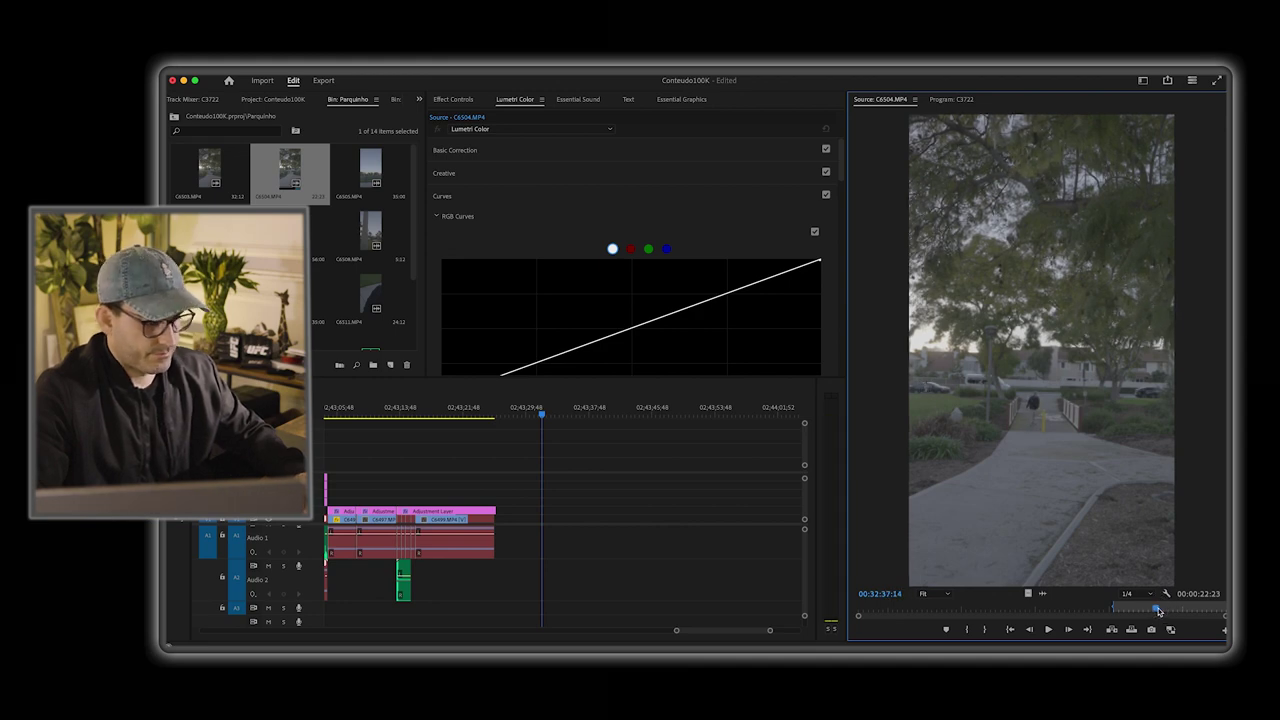
Step: Mark C6504.MP4 from about 00:32:38:07 to 00:32:42:13 and place that section on the timeline at the playhead
key(space)
key(space)
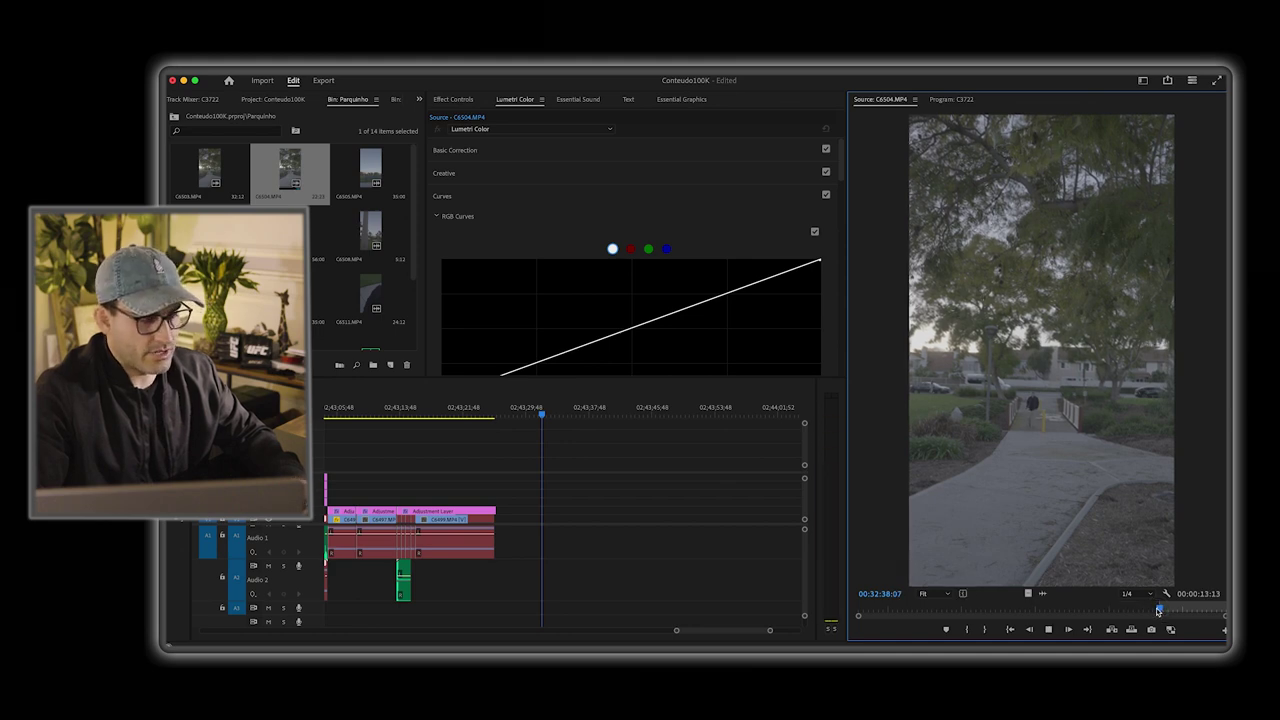
key(space)
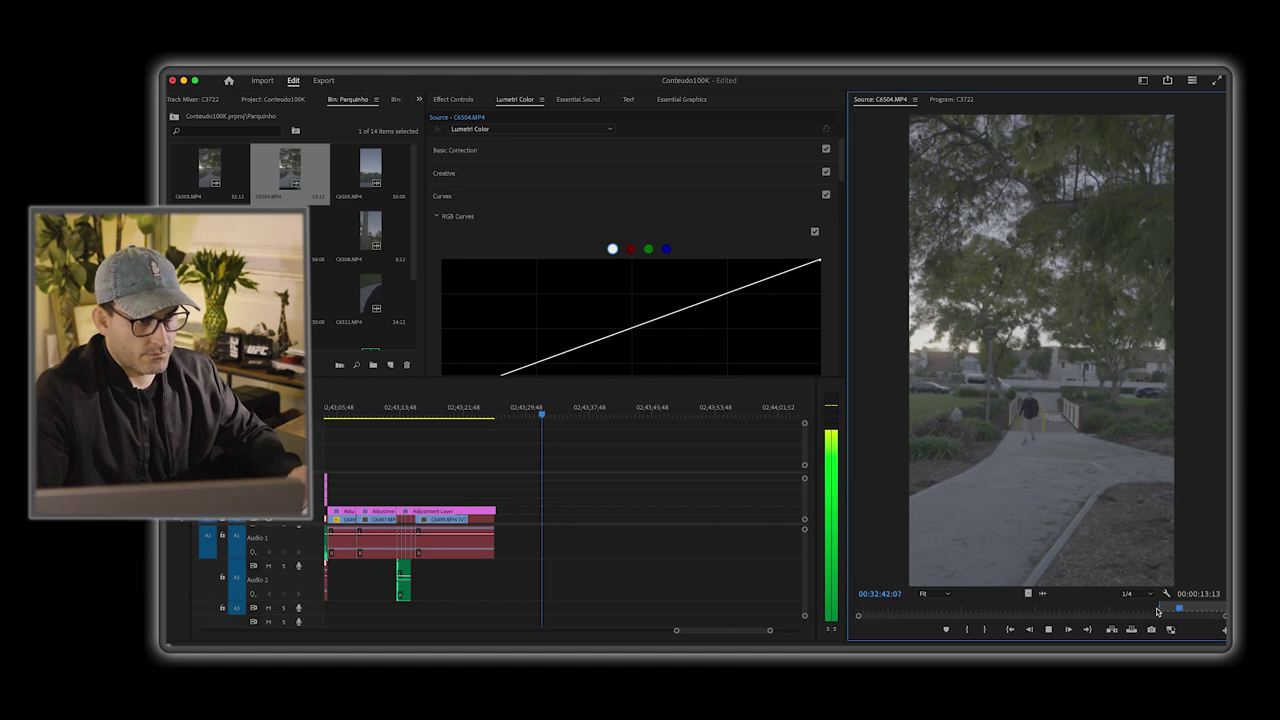
key(space)
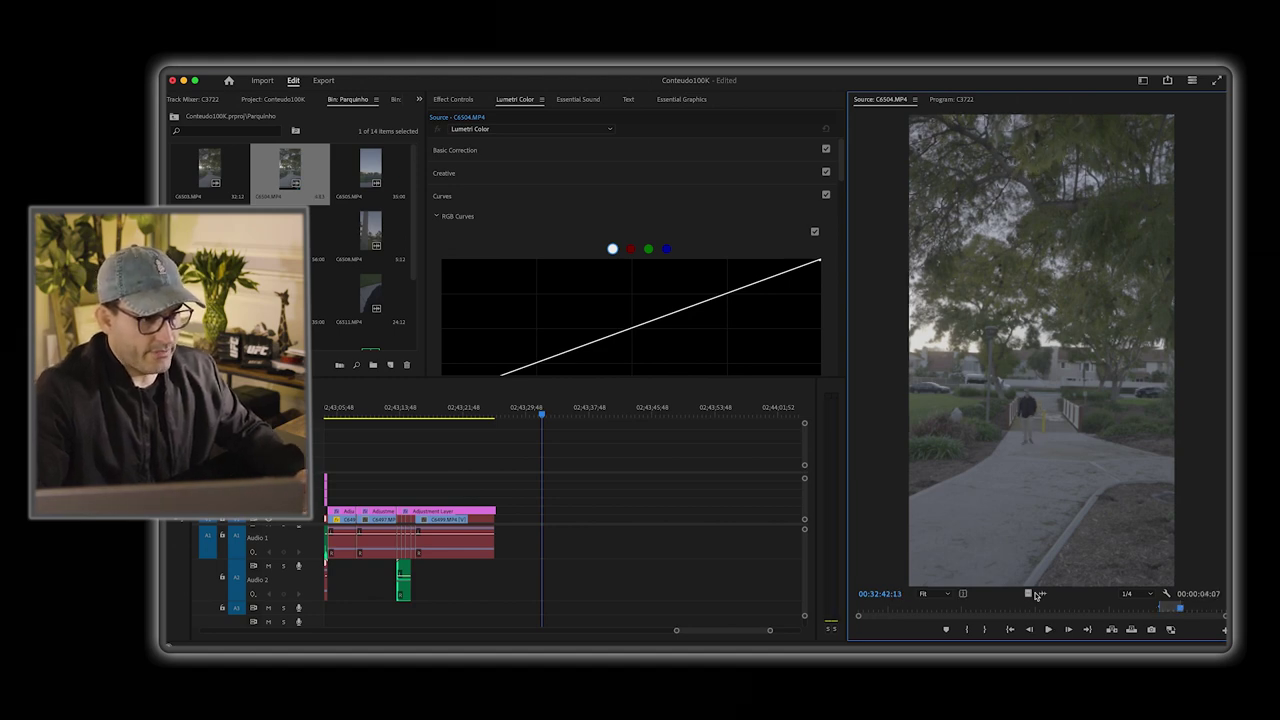
drag(293, 184, 563, 541)
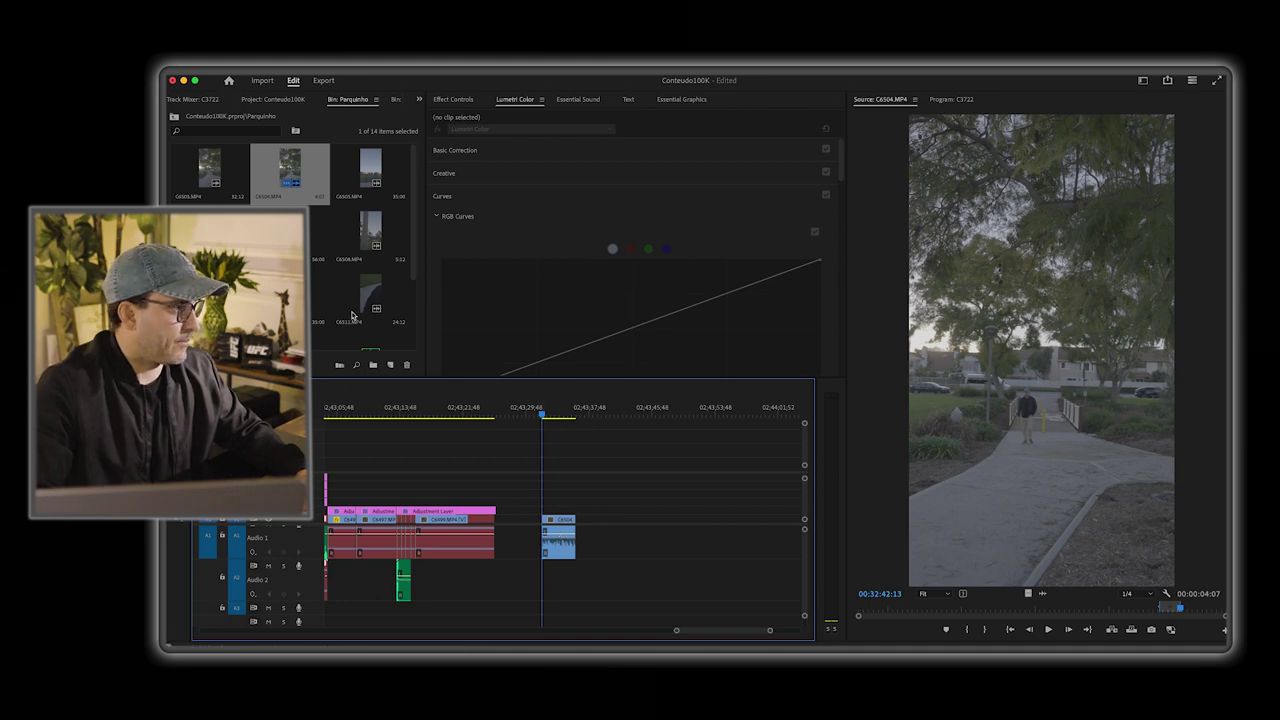
Step: Load Niguel Heights Park 3.m4a into the source monitor and listen to it up to around 00:01:23
scroll(352, 316, down, 3)
key(l)
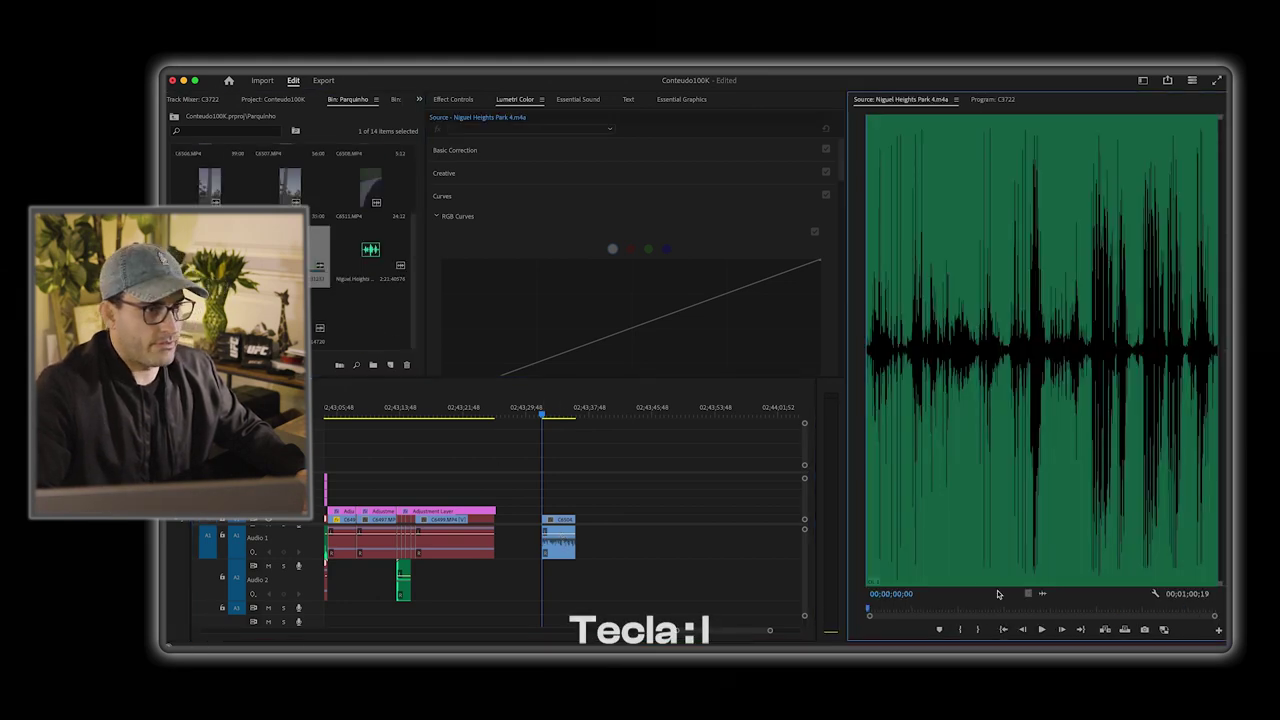
double_click(370, 252)
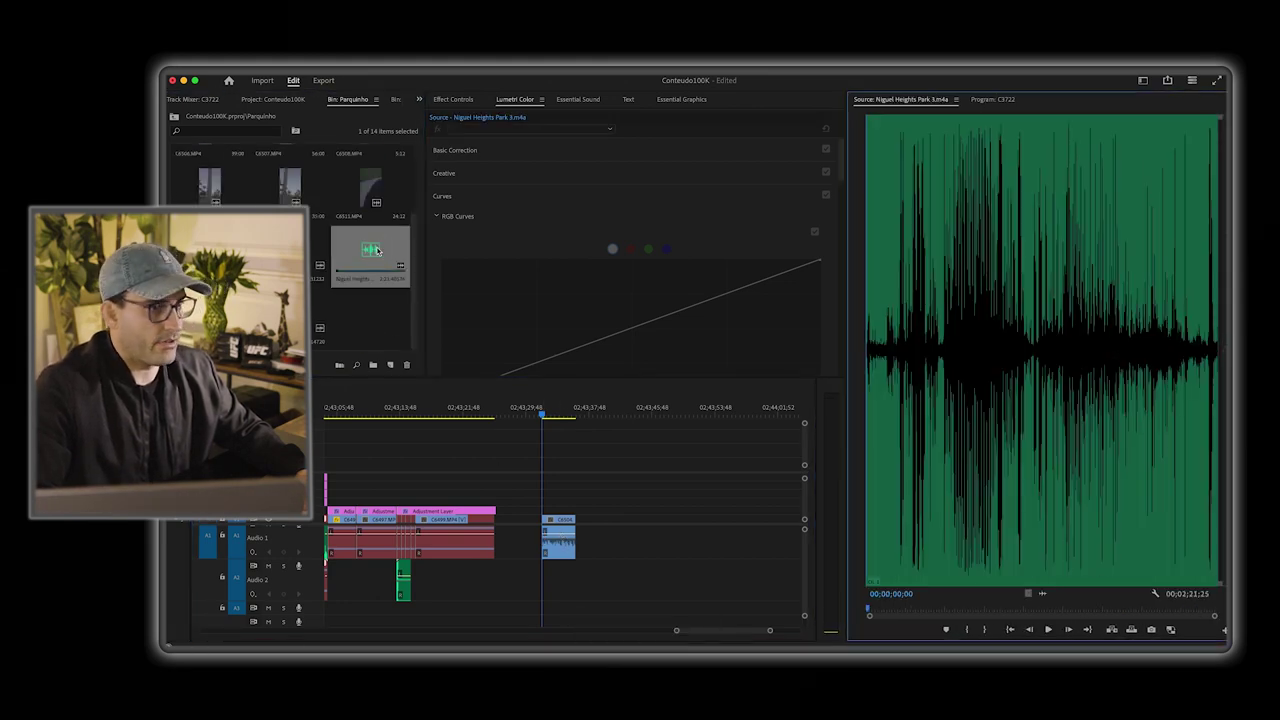
click(960, 610)
key(space)
click(1088, 608)
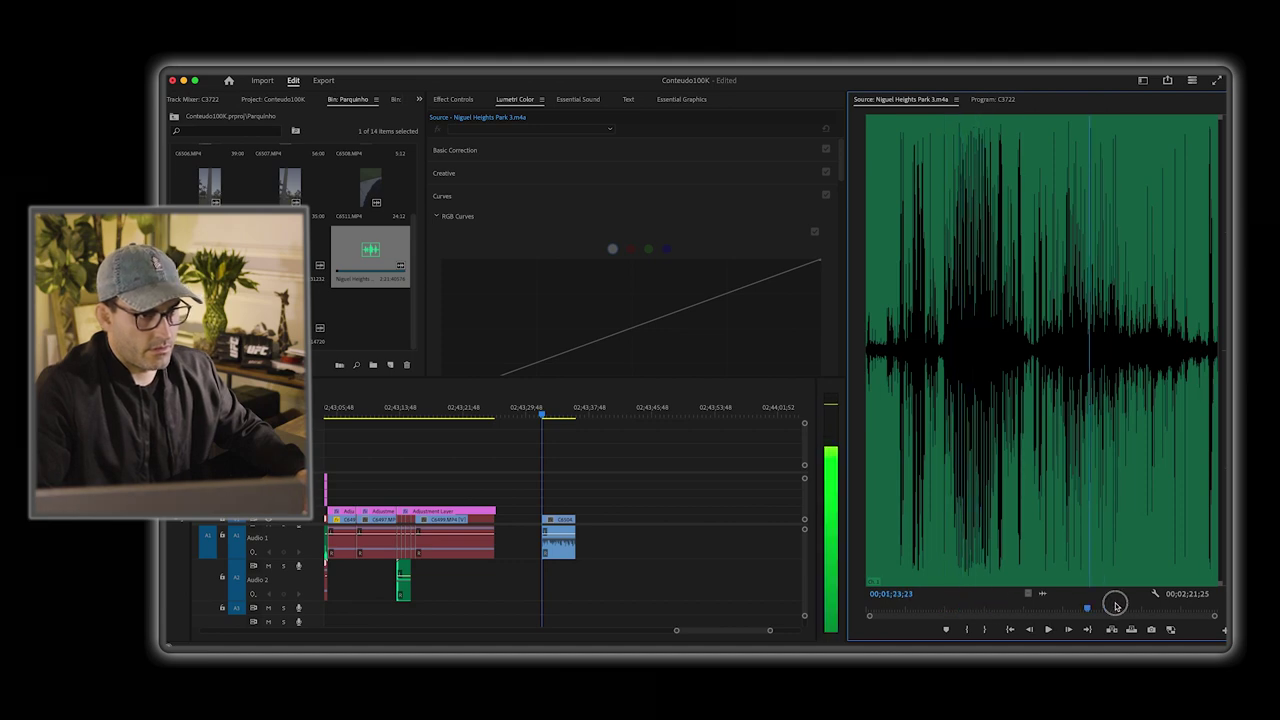
Step: Listen to the final part of Niguel Heights Park 3.m4a and to the passage near its beginning around 00:00:21
click(1152, 608)
click(1175, 608)
key(space)
click(1206, 608)
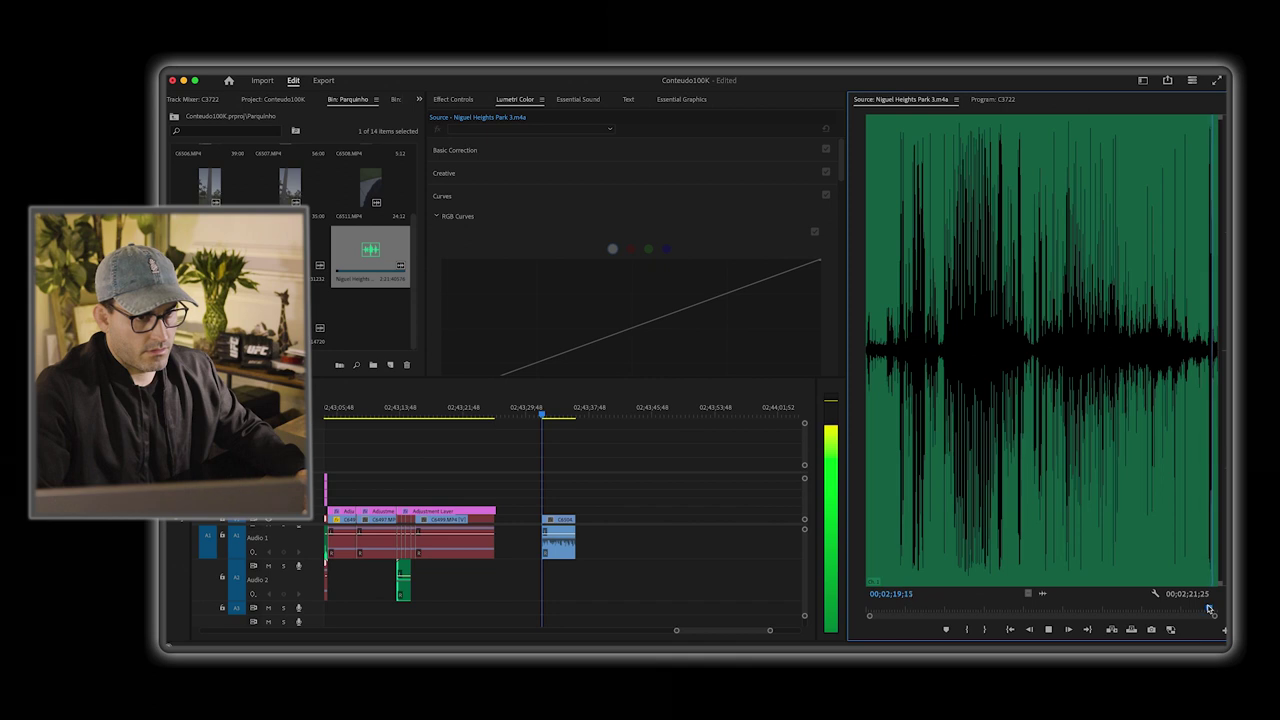
click(1138, 608)
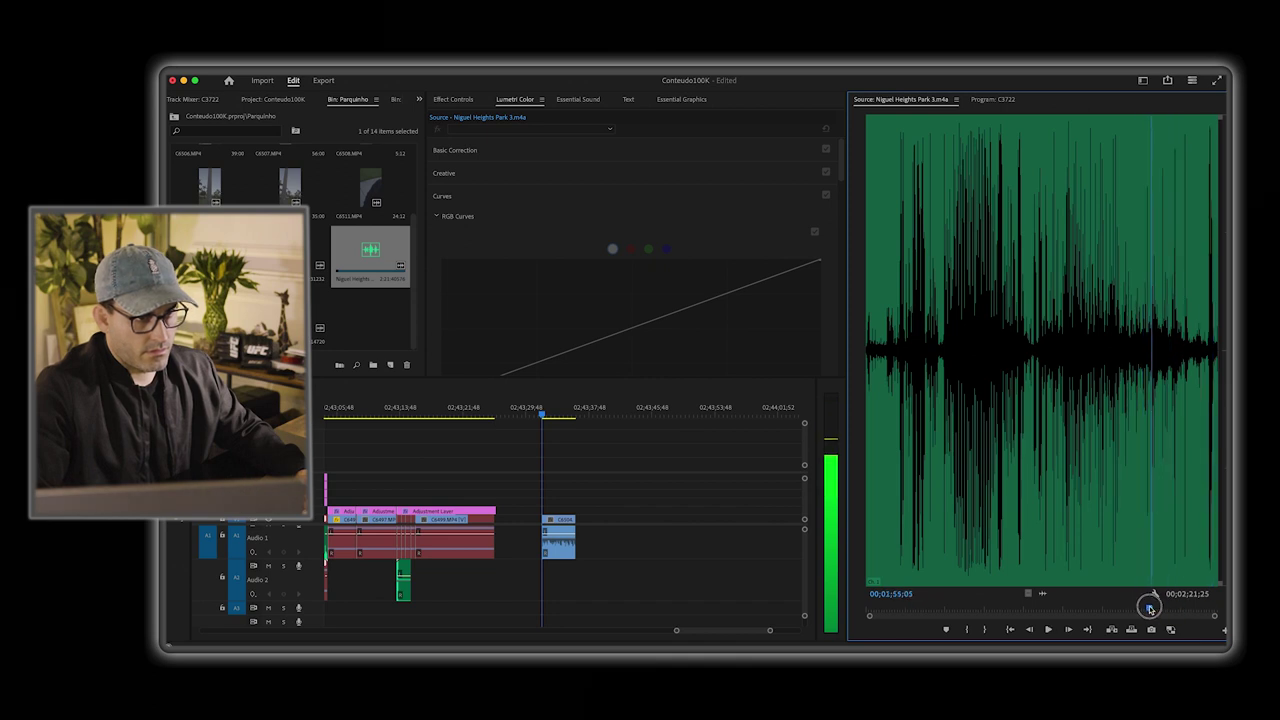
drag(1152, 608, 915, 613)
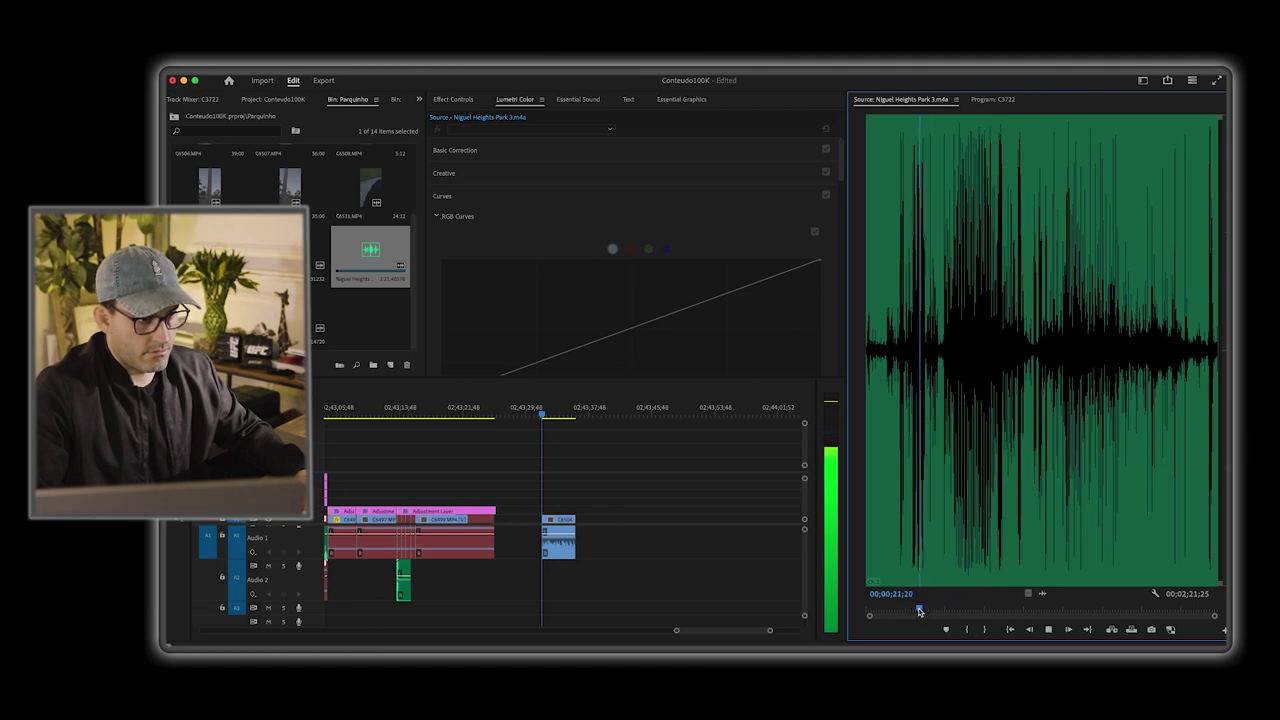
mouse_move(921, 611)
mouse_down()
mouse_move(894, 611)
mouse_move(910, 611)
mouse_up()
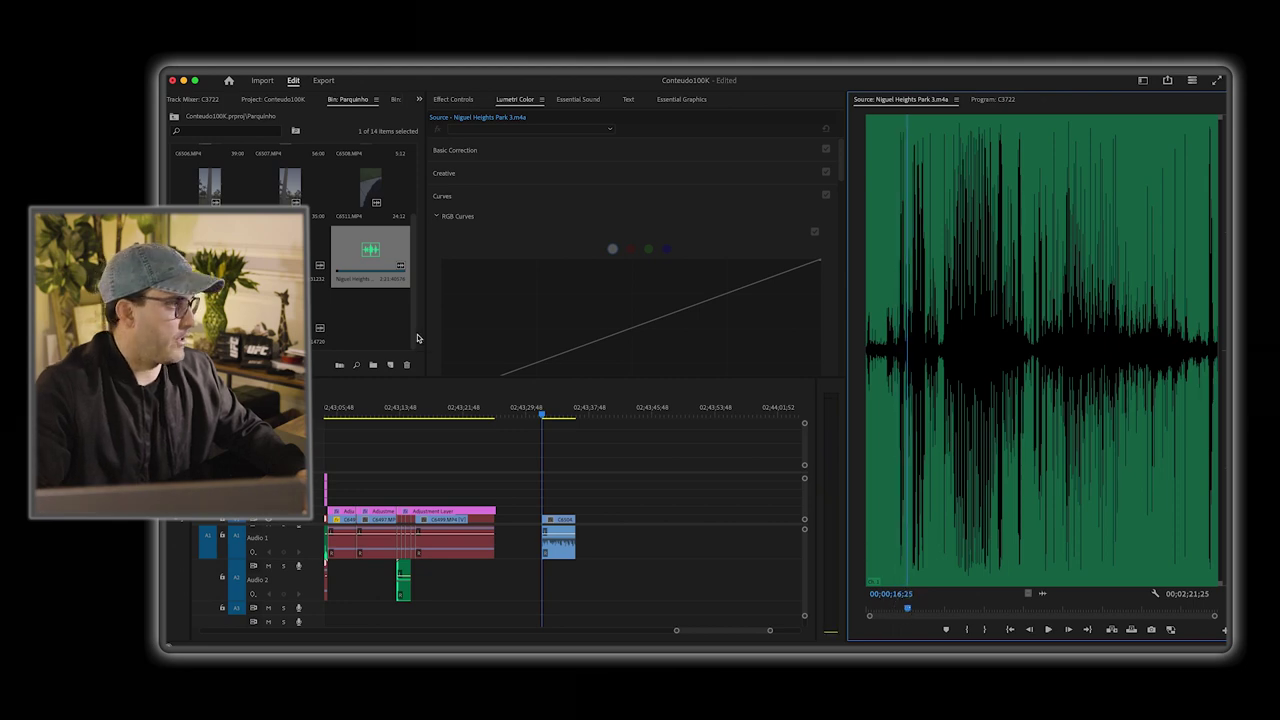
Step: Load Niguel Heights Park 2.m4a into the source monitor and listen to it from about 00:00:30 to 00:00:49
double_click(370, 255)
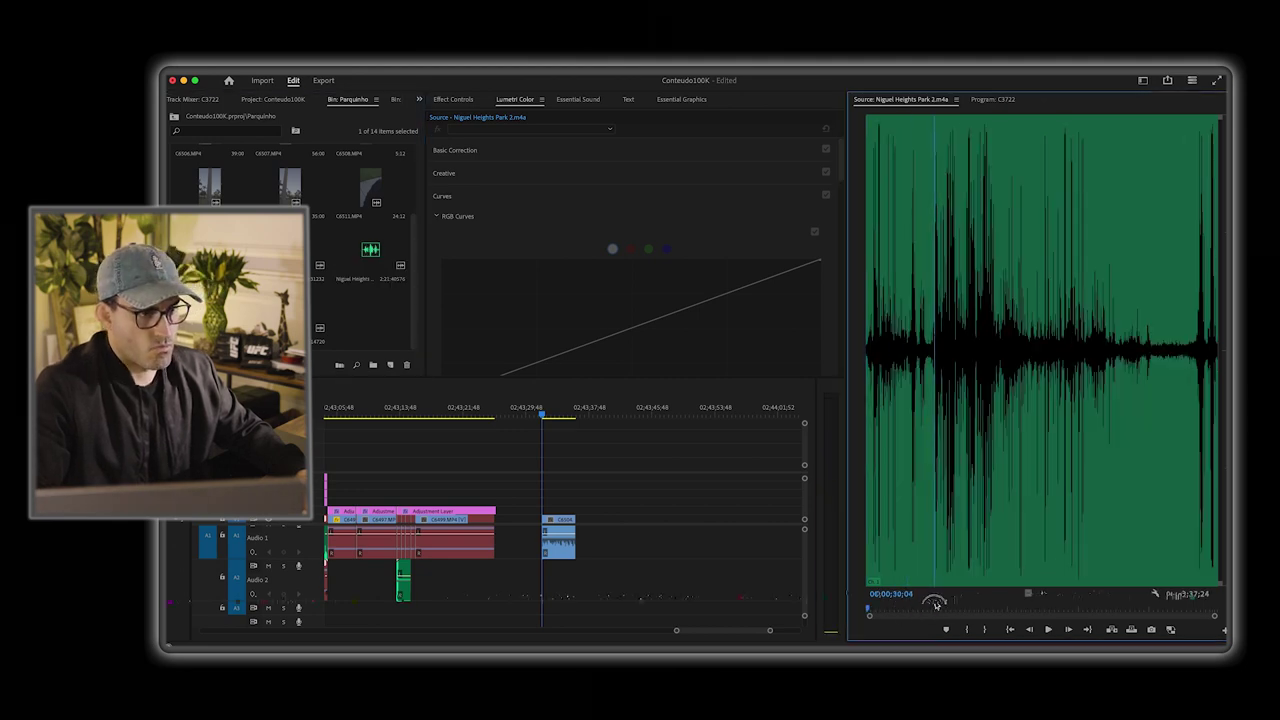
drag(936, 605, 946, 610)
key(space)
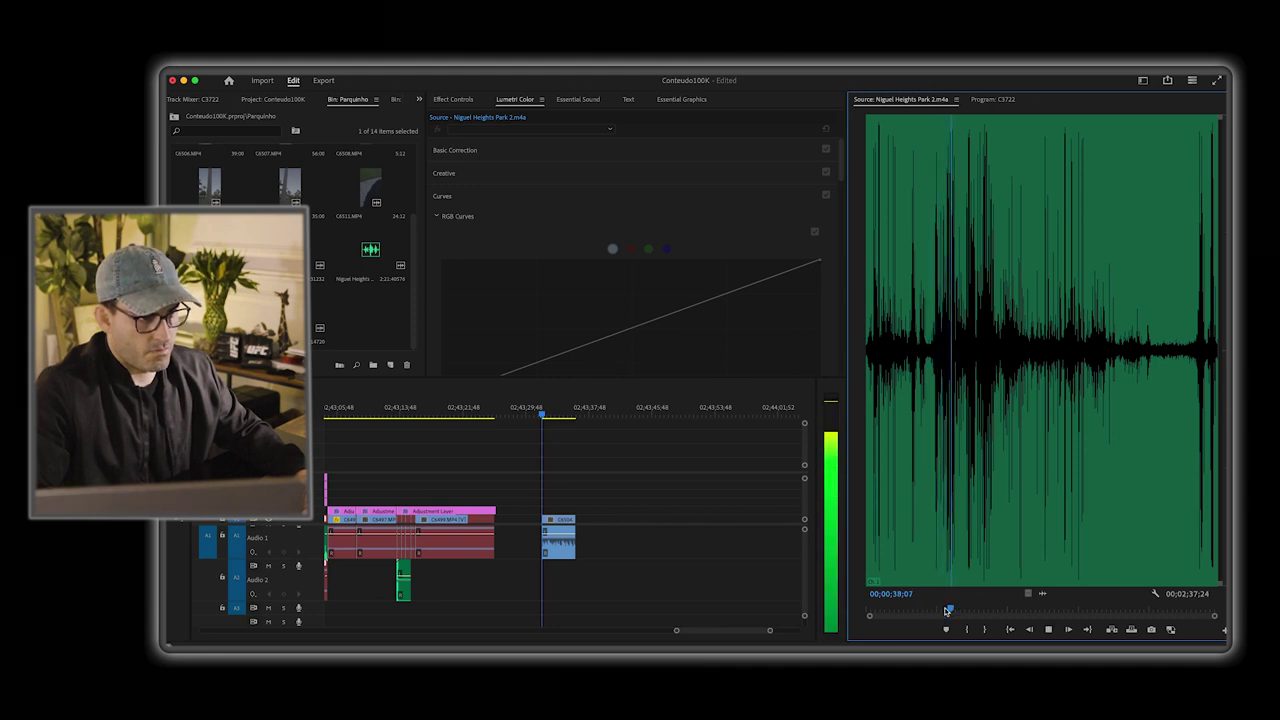
drag(947, 610, 967, 610)
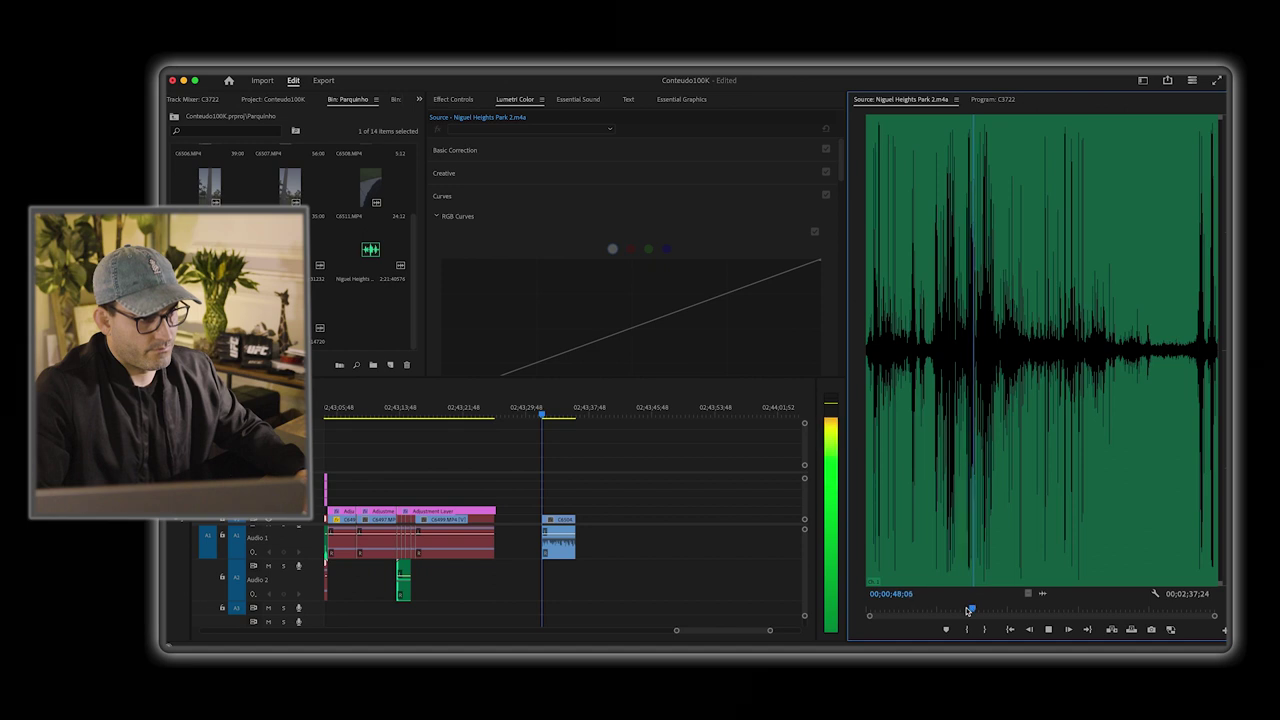
key(space)
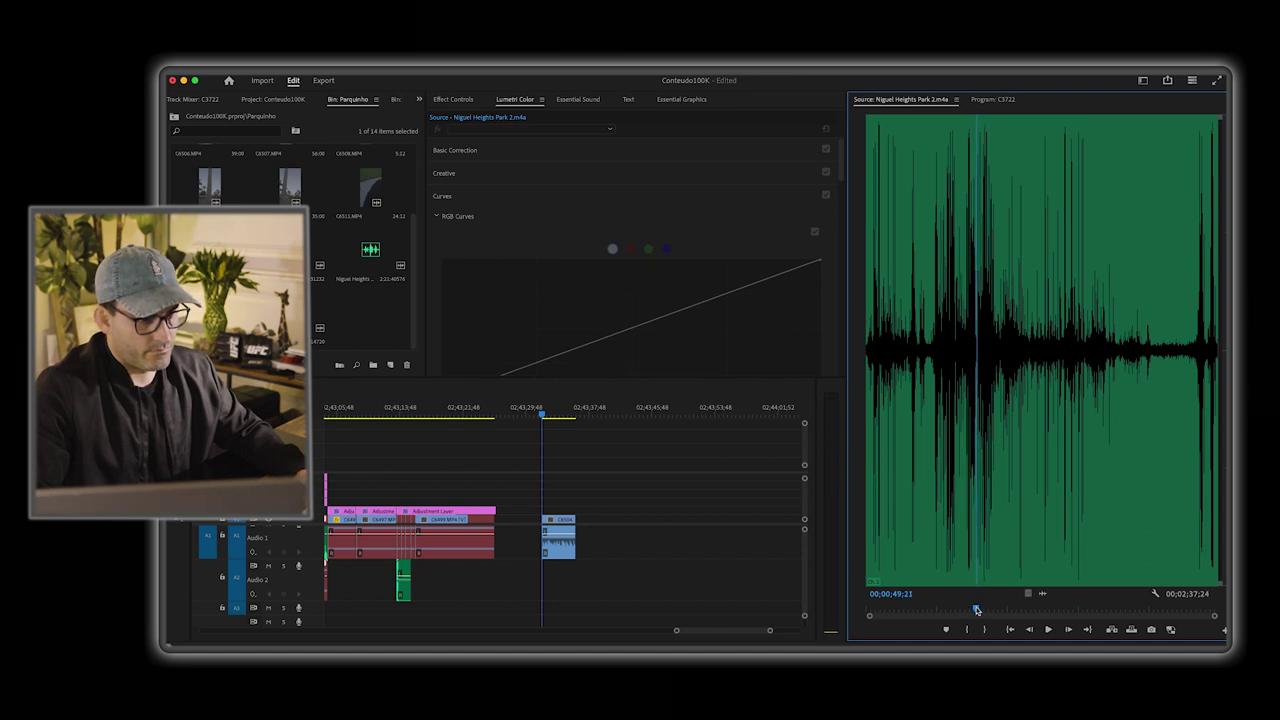
Step: Replay Niguel Heights Park 2.m4a between about 00:00:44 and 00:00:51 to locate the start of the matching audio
mouse_move(977, 608)
mouse_down()
mouse_move(989, 608)
mouse_move(976, 609)
mouse_up()
key(space)
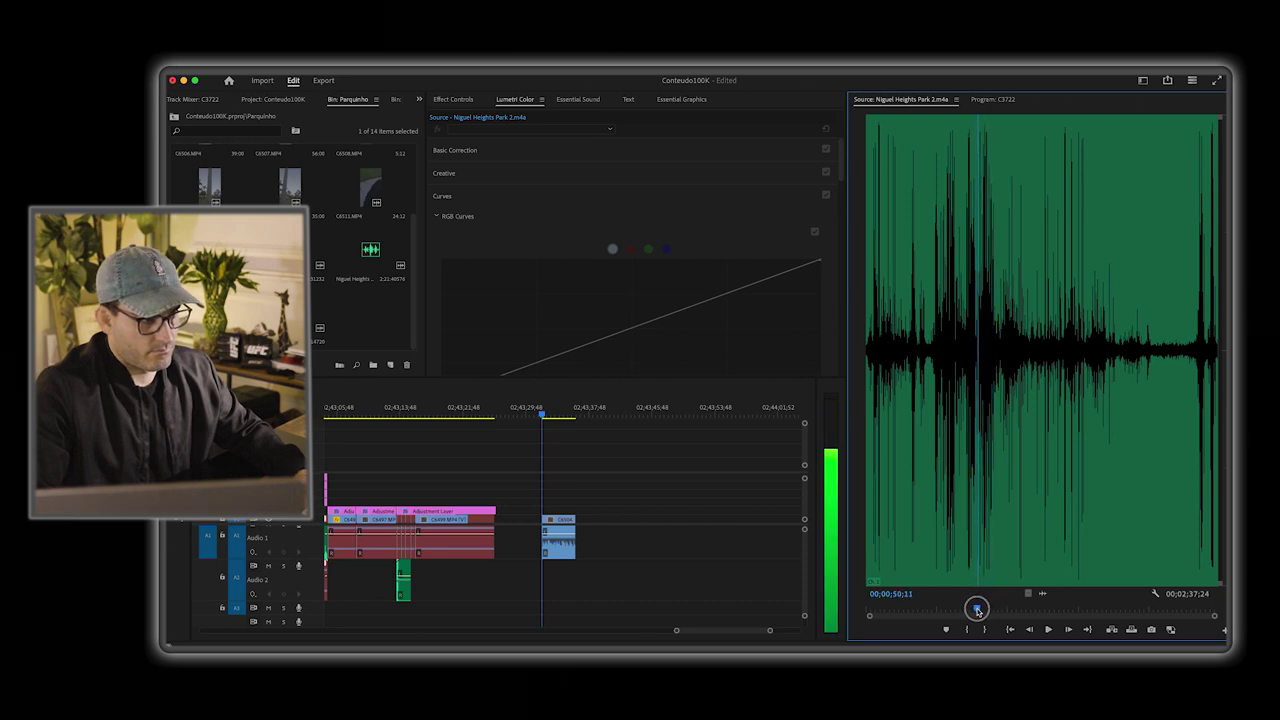
drag(977, 609, 975, 610)
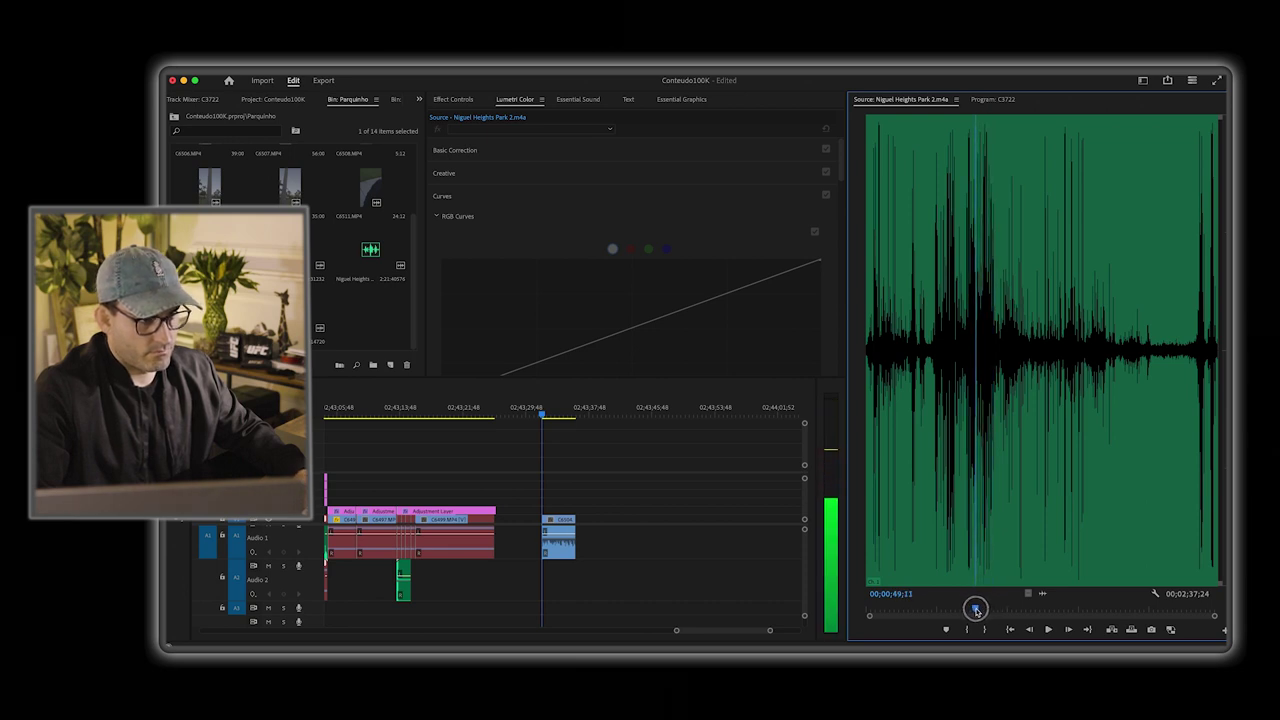
key(space)
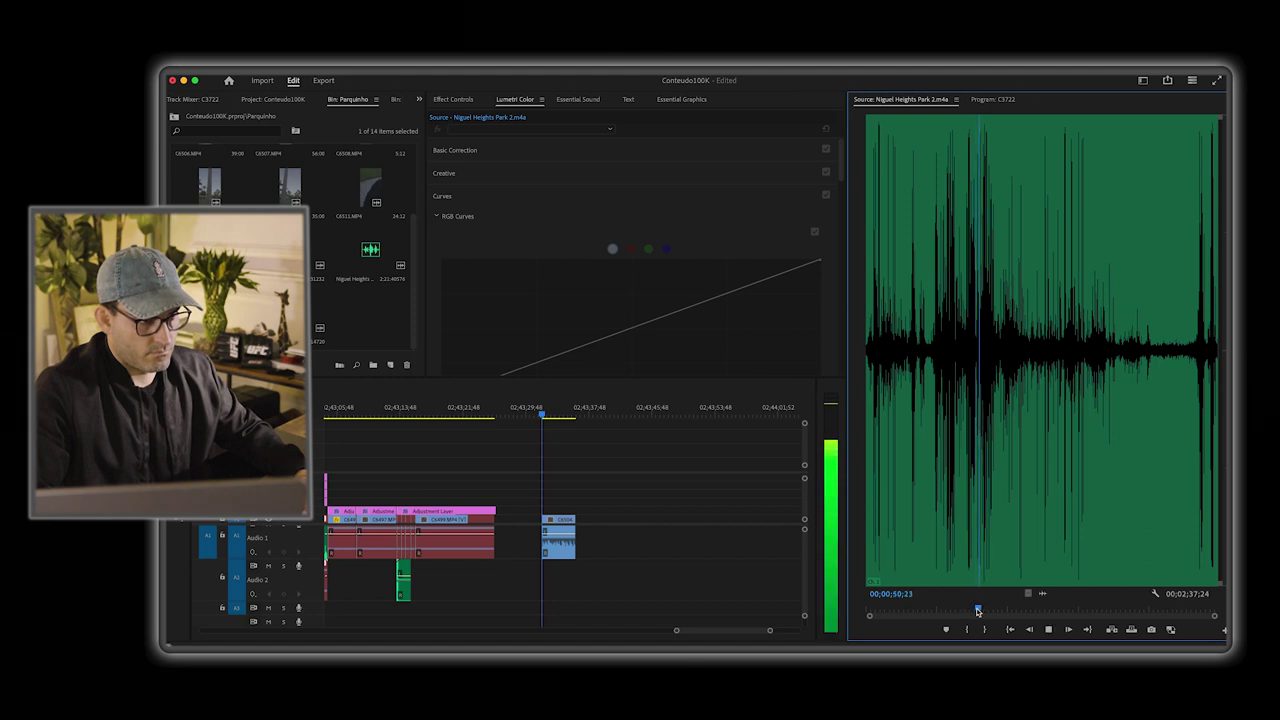
drag(978, 611, 963, 613)
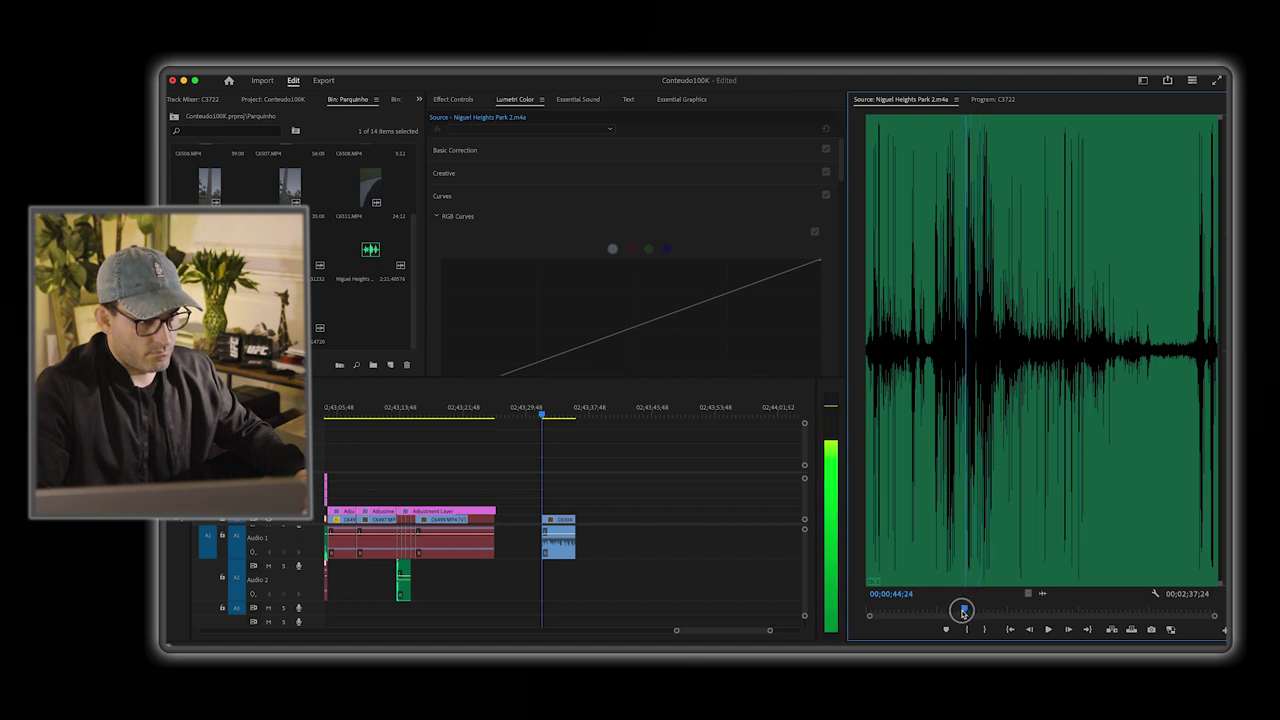
key(space)
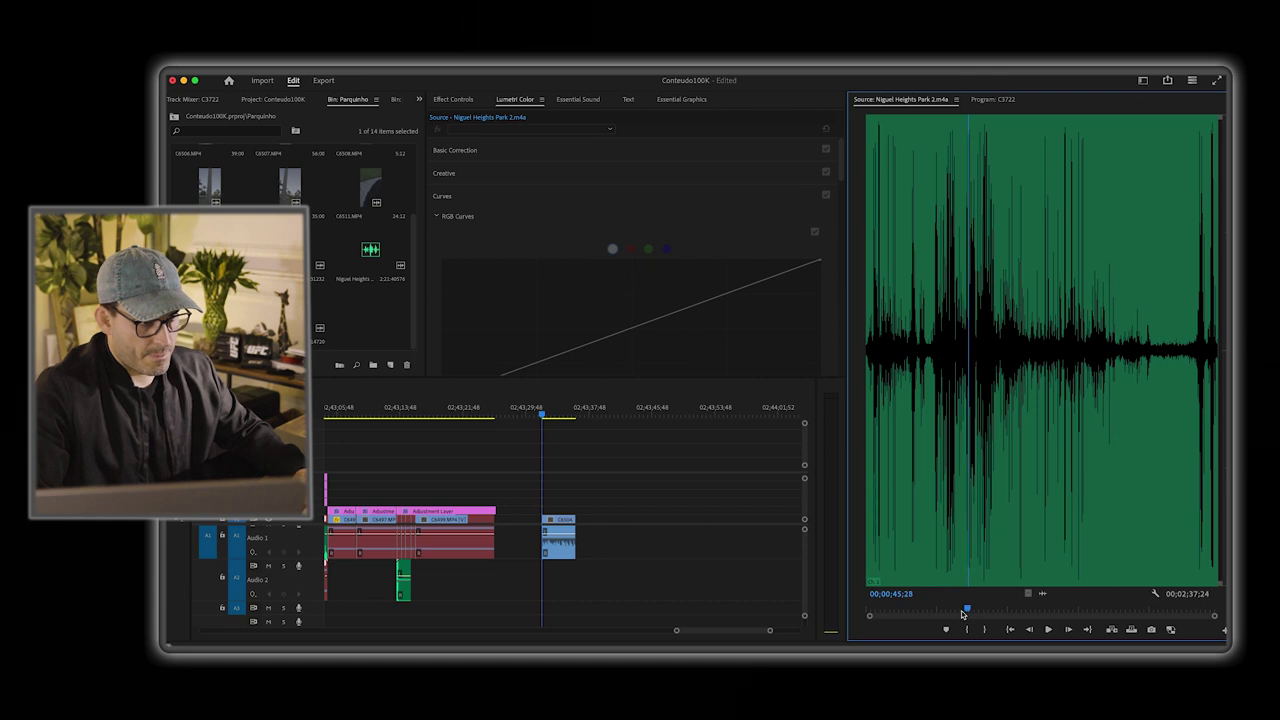
key(space)
click(966, 609)
Step: Mark an In point at about 00:00:46 in Niguel Heights Park 2.m4a, just before the tall waveform peaks
key(equal)
key(equal)
key(equal)
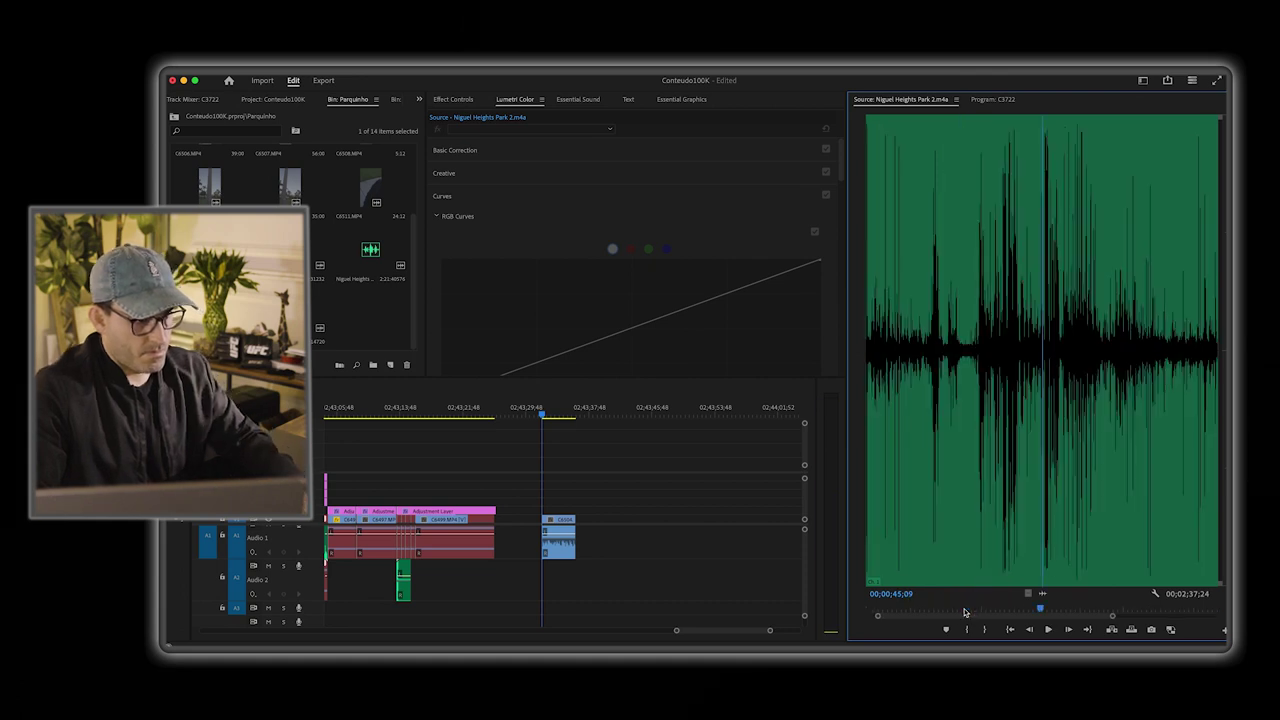
key(space)
key(space)
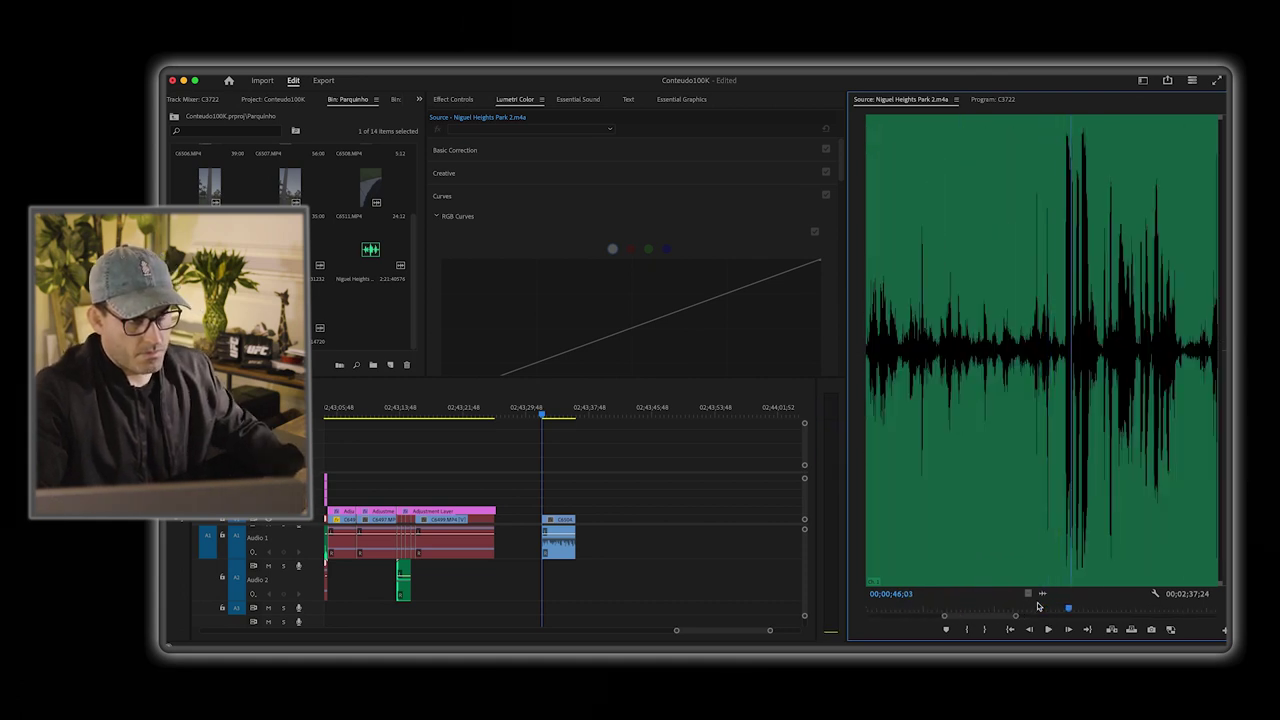
drag(1060, 609, 1035, 611)
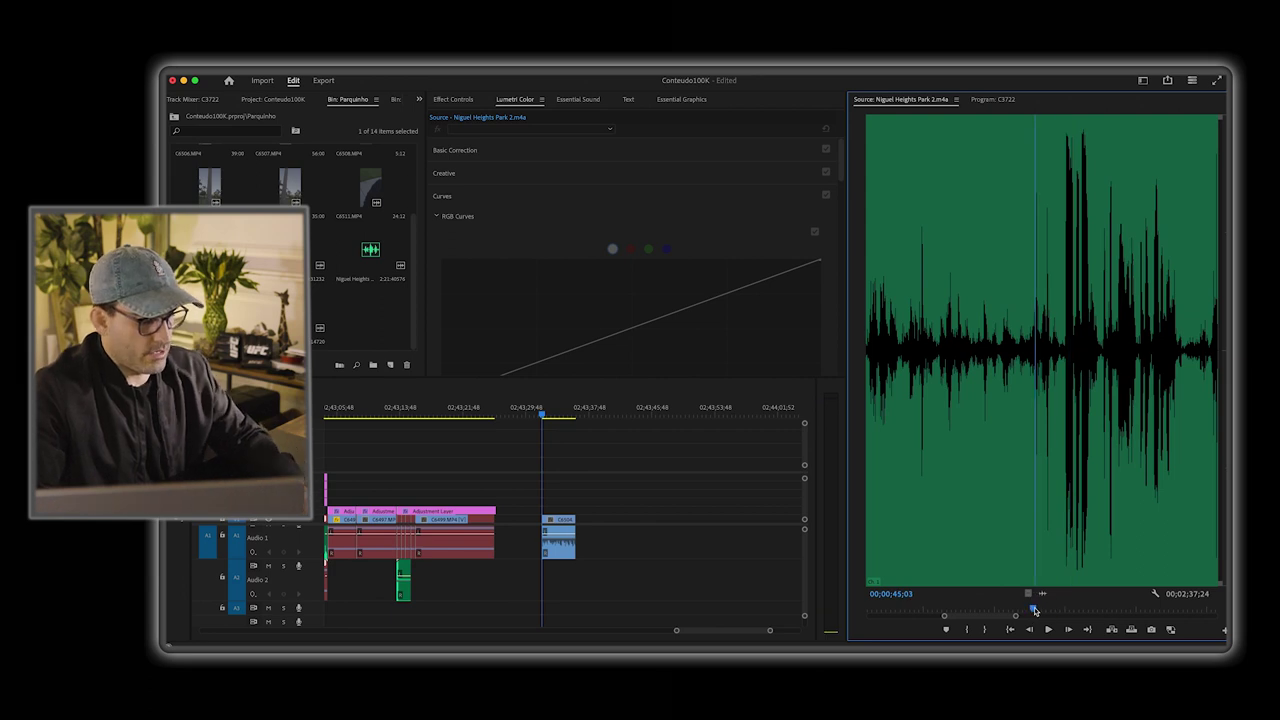
key(minus)
key(equal)
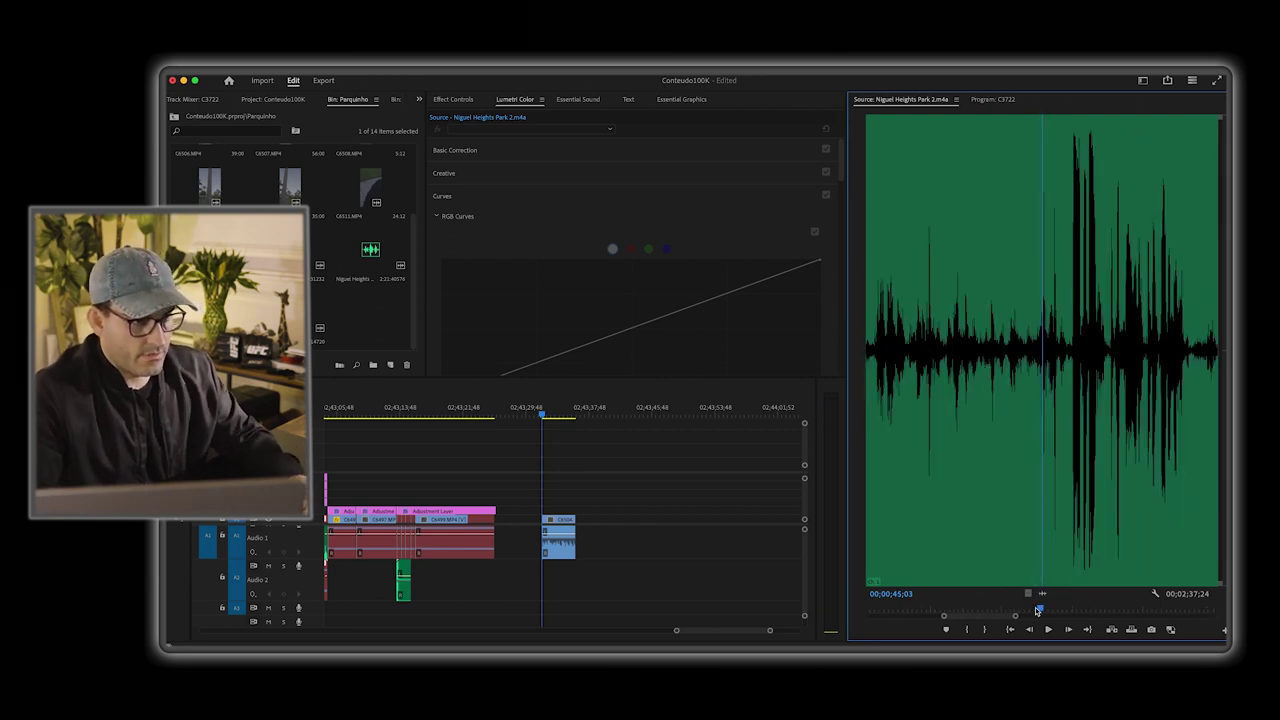
drag(1038, 610, 1103, 609)
key(i)
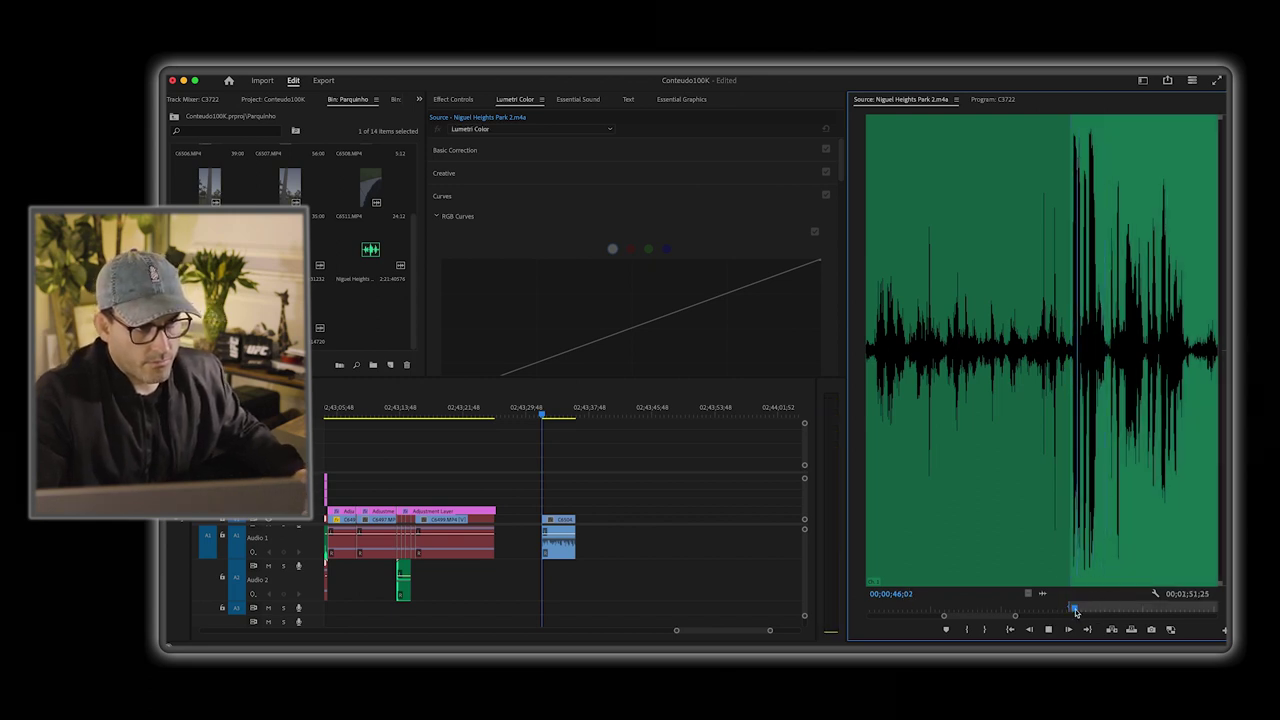
Step: Mark an Out point at 00:00:49:09 in Niguel Heights Park 2.m4a and place the section on Audio 2 beneath C6504.MP4
key(space)
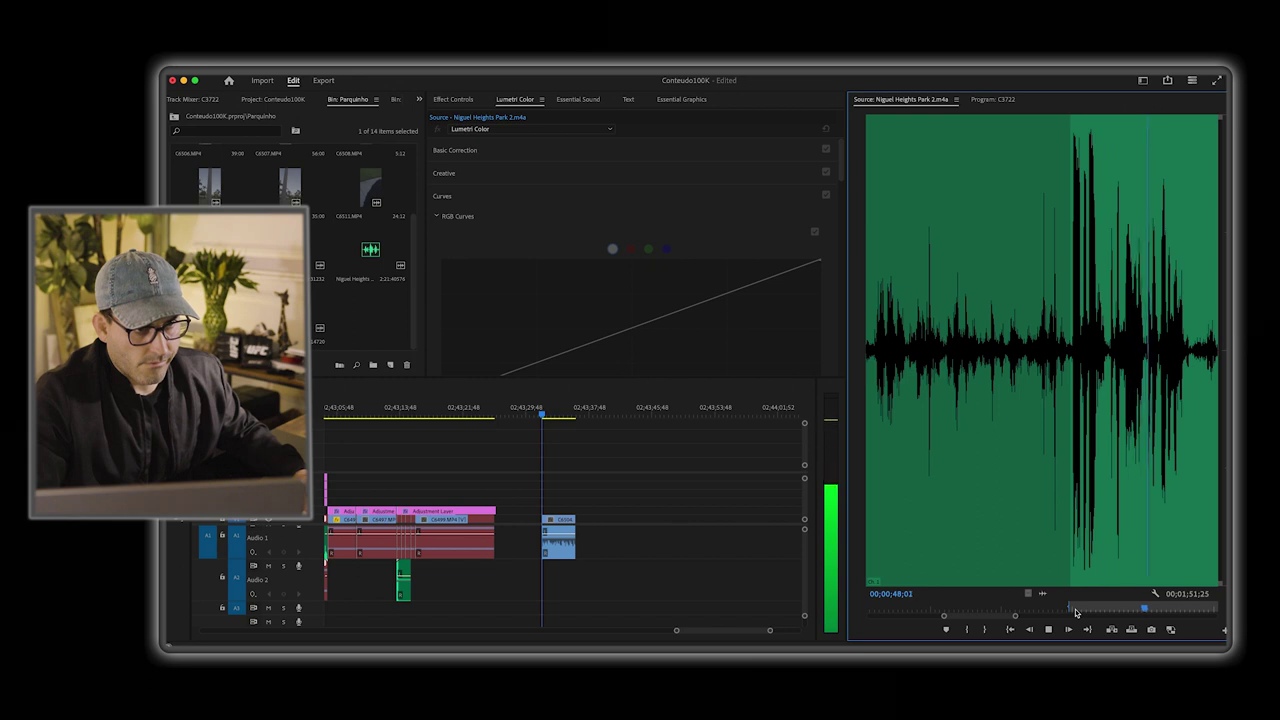
key(space)
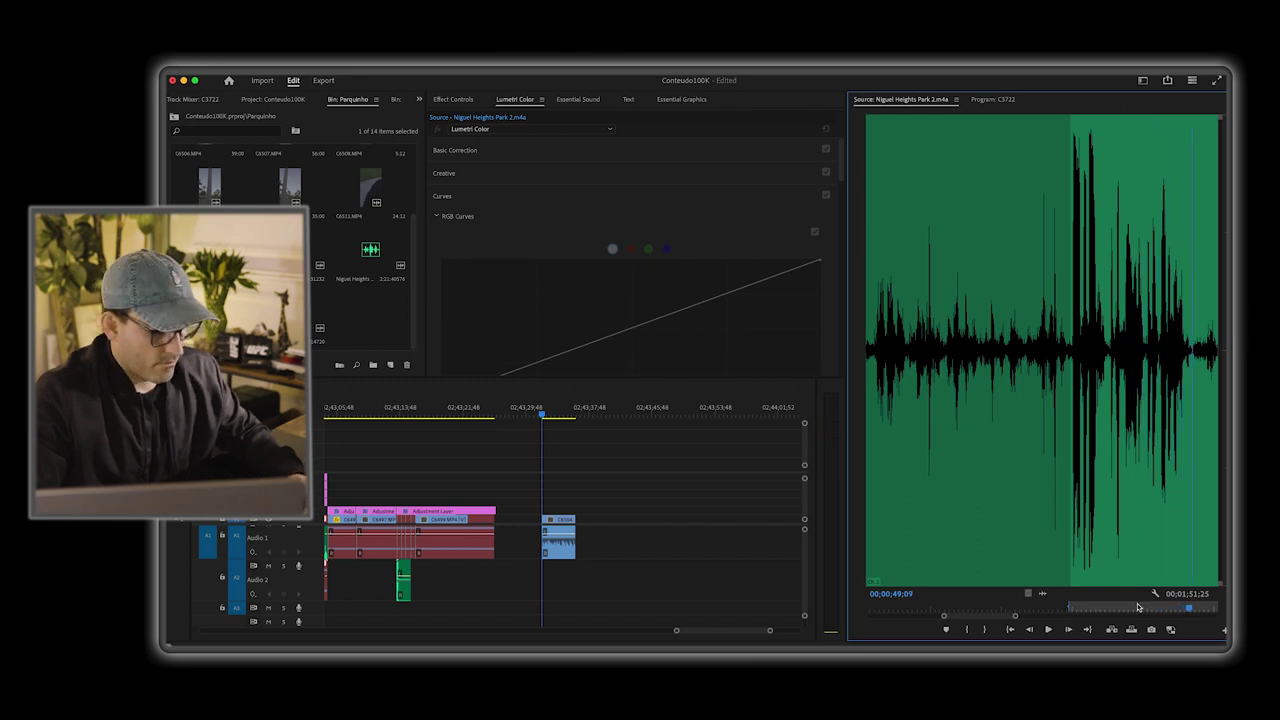
key(o)
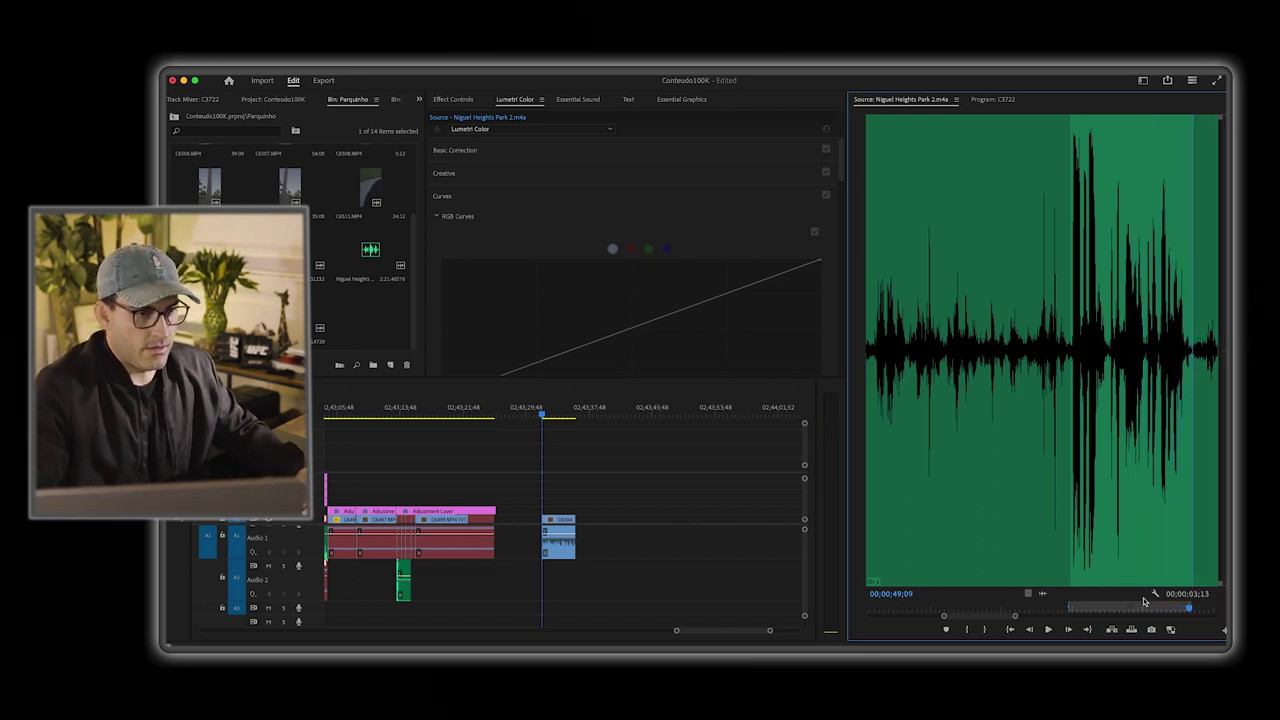
drag(745, 584, 548, 580)
Step: Play C6504.MP4 together with the voice memo on the timeline through to the end to check how they match
click(546, 413)
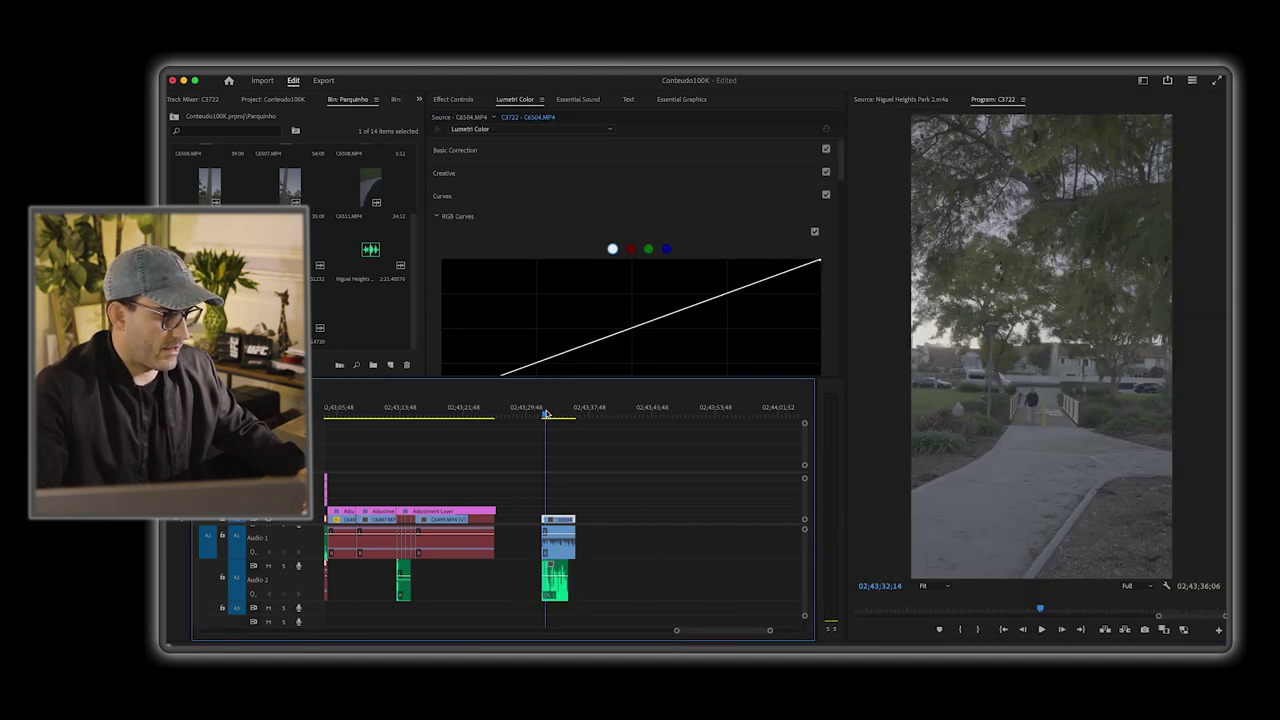
key(equal)
key(equal)
key(equal)
key(equal)
key(equal)
key(equal)
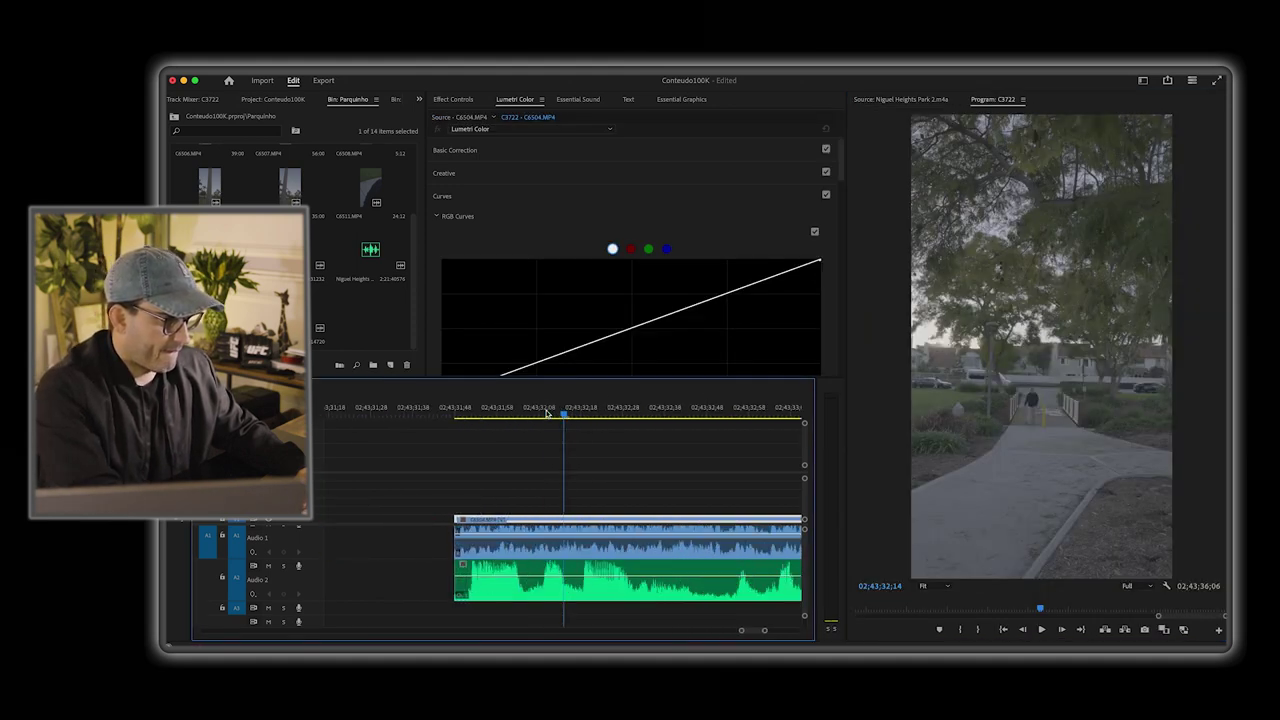
click(370, 408)
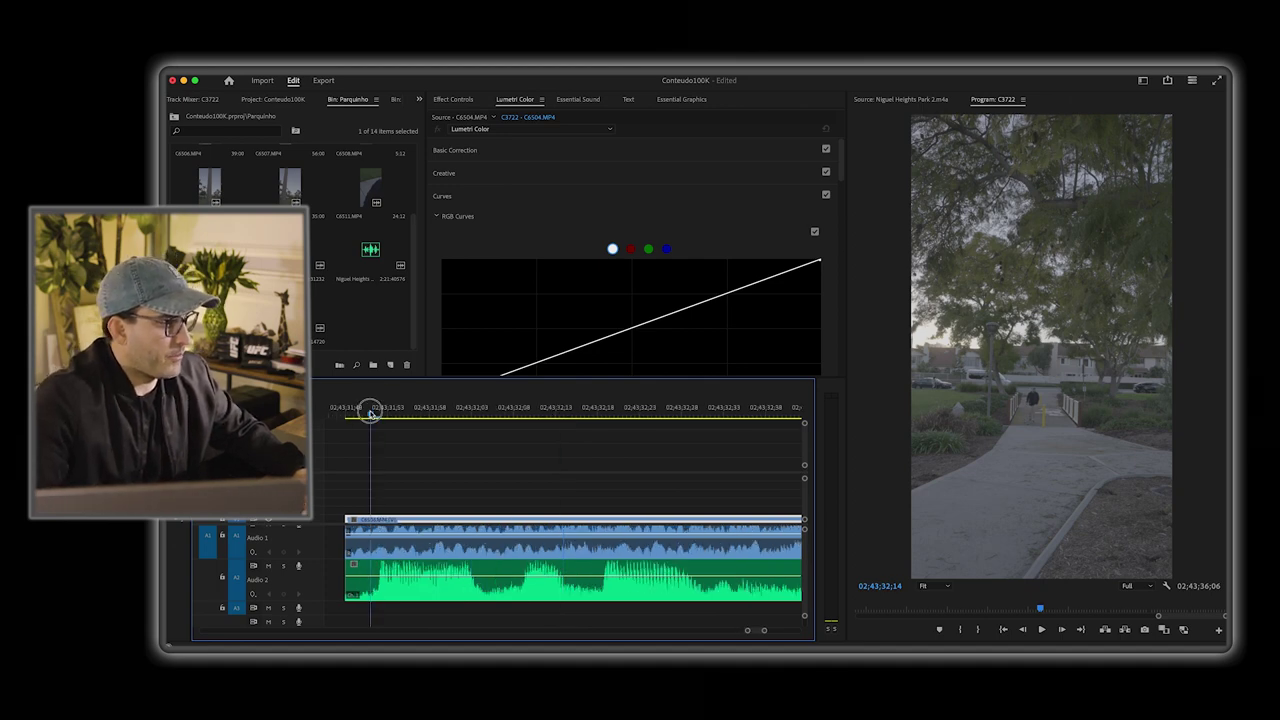
key(o)
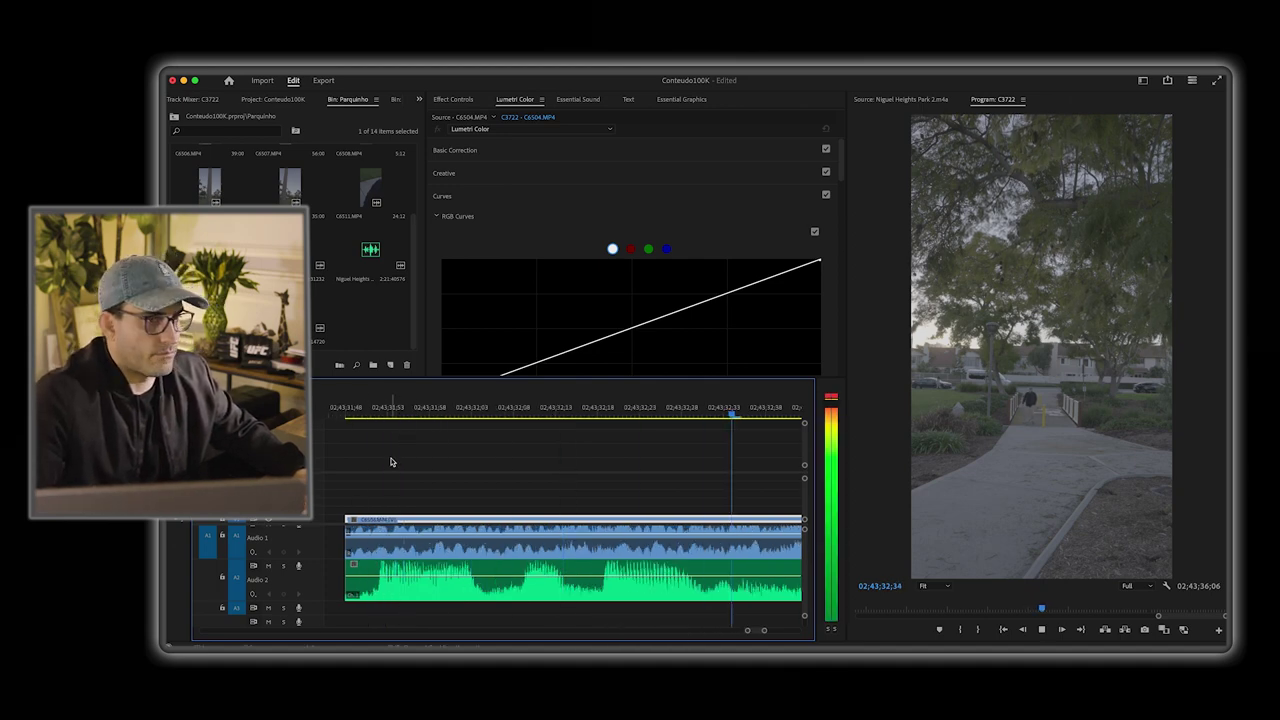
key(space)
key(space)
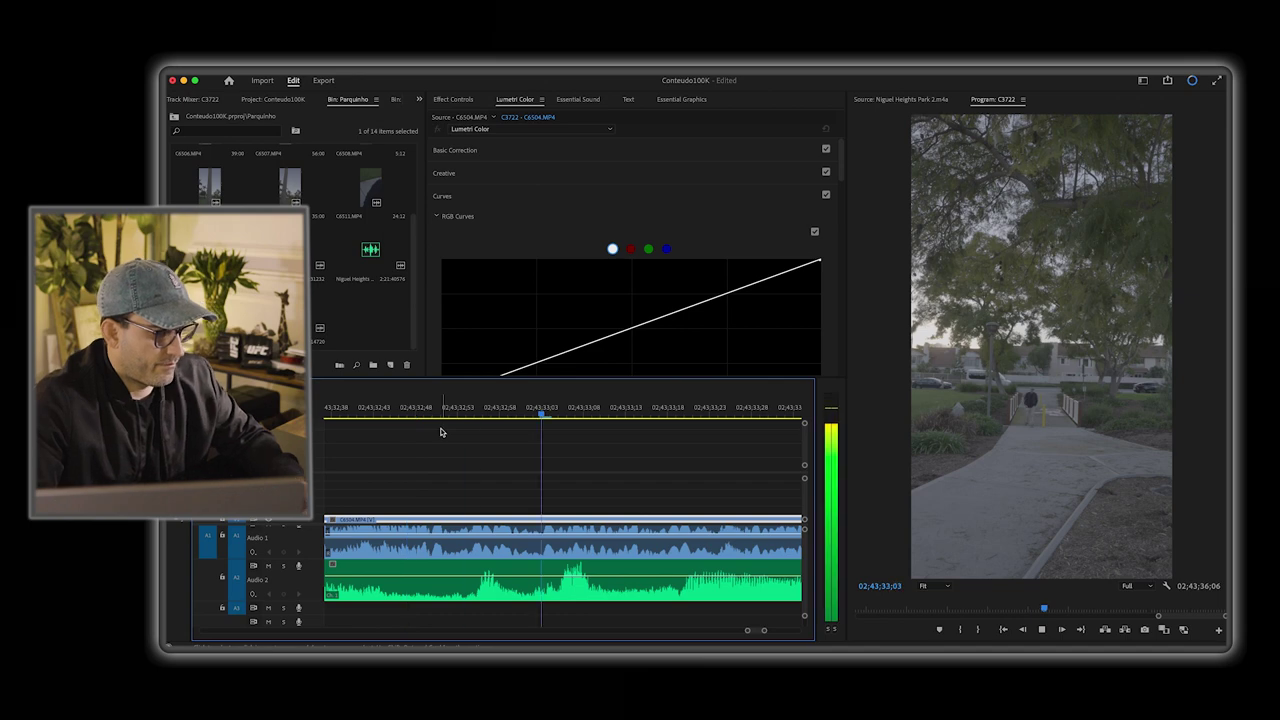
key(minus)
key(minus)
key(minus)
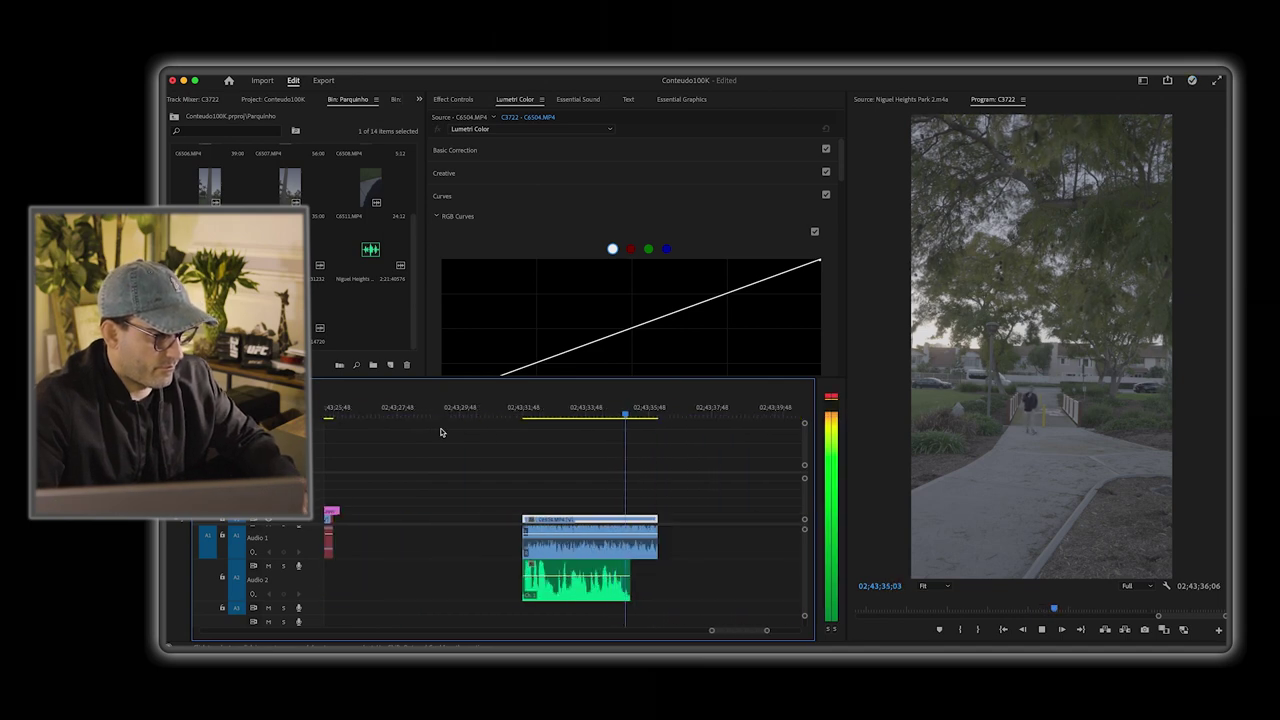
key(minus)
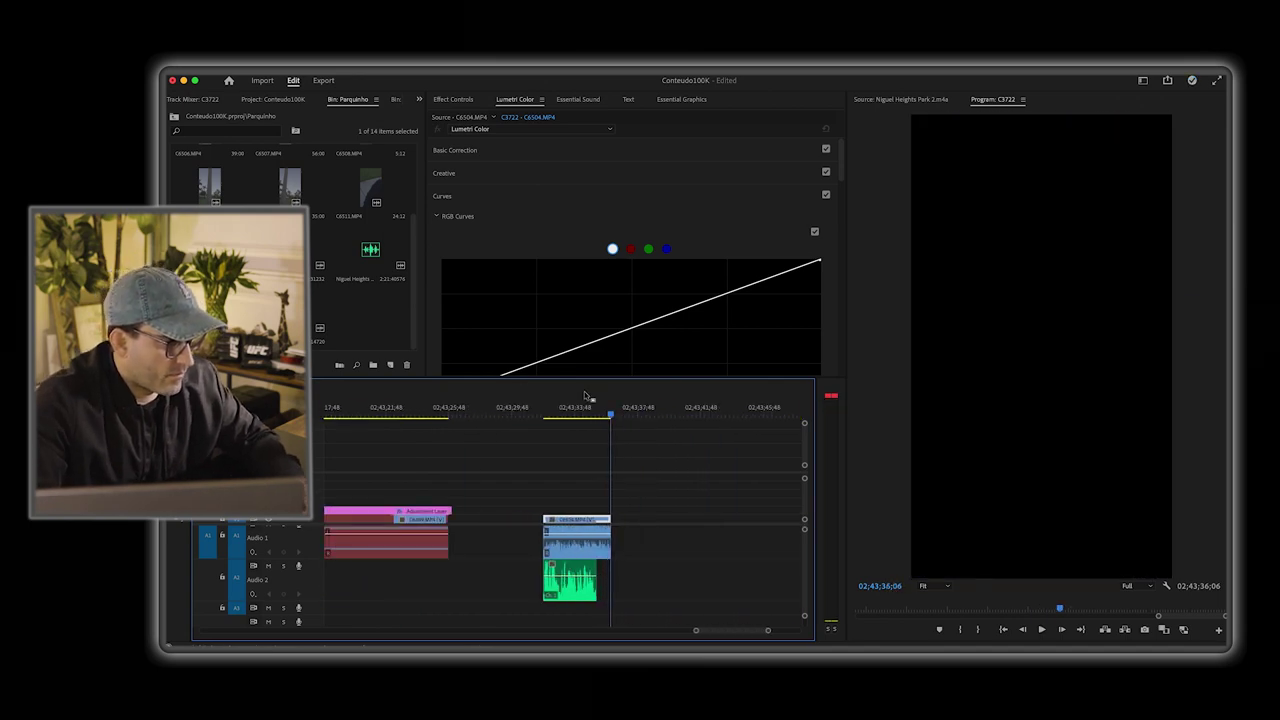
Step: Shift the voice memo clip on Audio 2 about half a second later beneath C6504.MP4
click(598, 410)
key(equal)
key(equal)
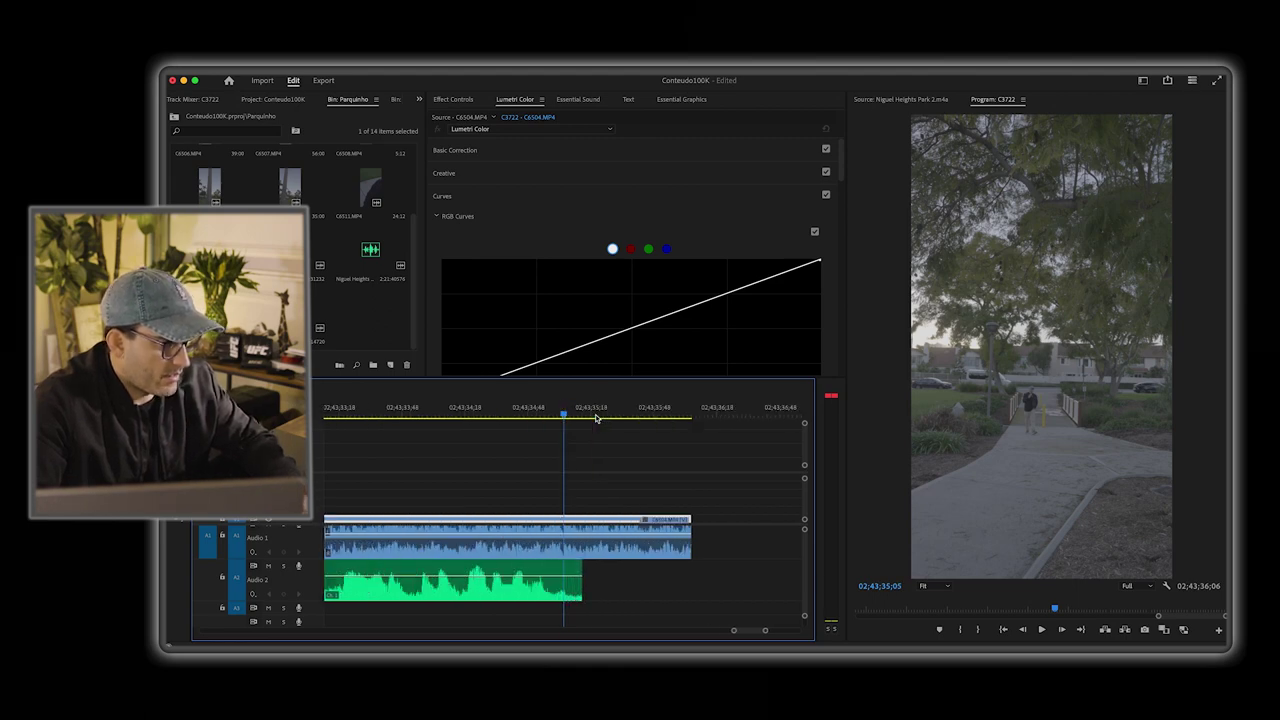
key(equal)
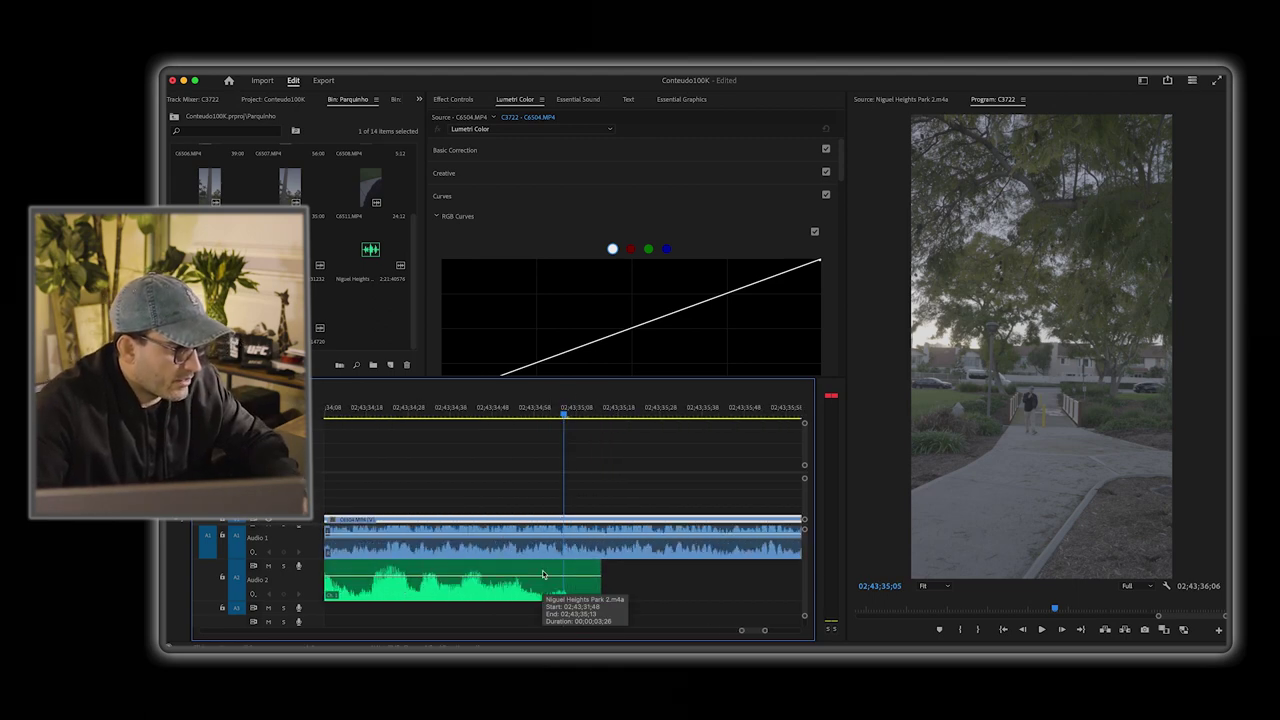
drag(541, 570, 660, 574)
Step: Move the camera audio and the voice memo together past the end of the C6504.MP4 video clip
key(minus)
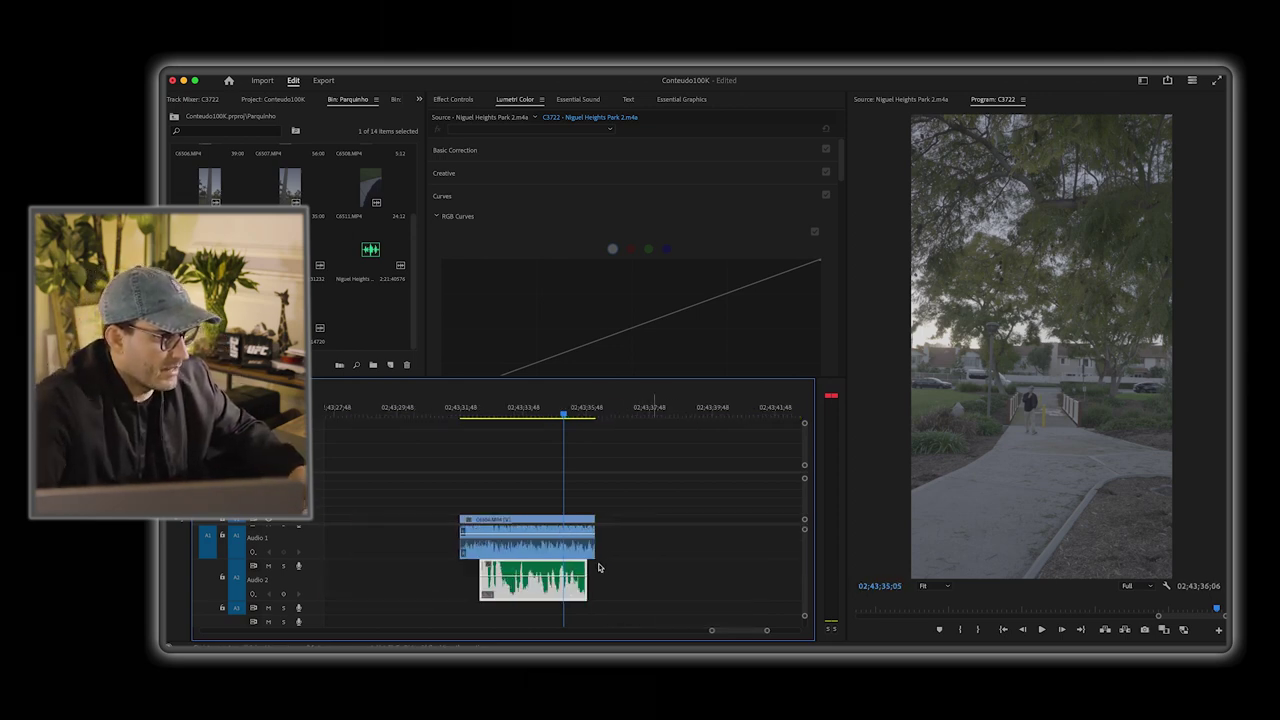
key(super+a)
drag(521, 578, 730, 578)
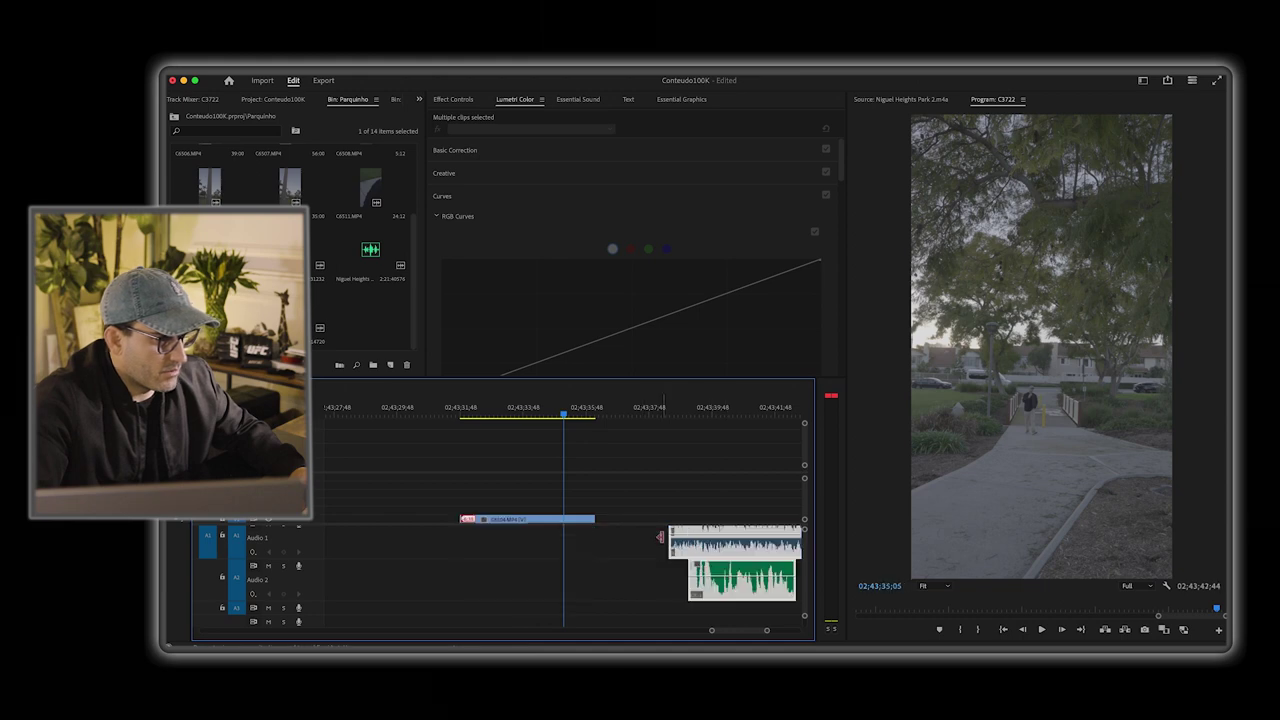
Step: Extend both audio clips to their full recordings and place them just after the short C6504.MP4 video clip
drag(591, 543, 340, 540)
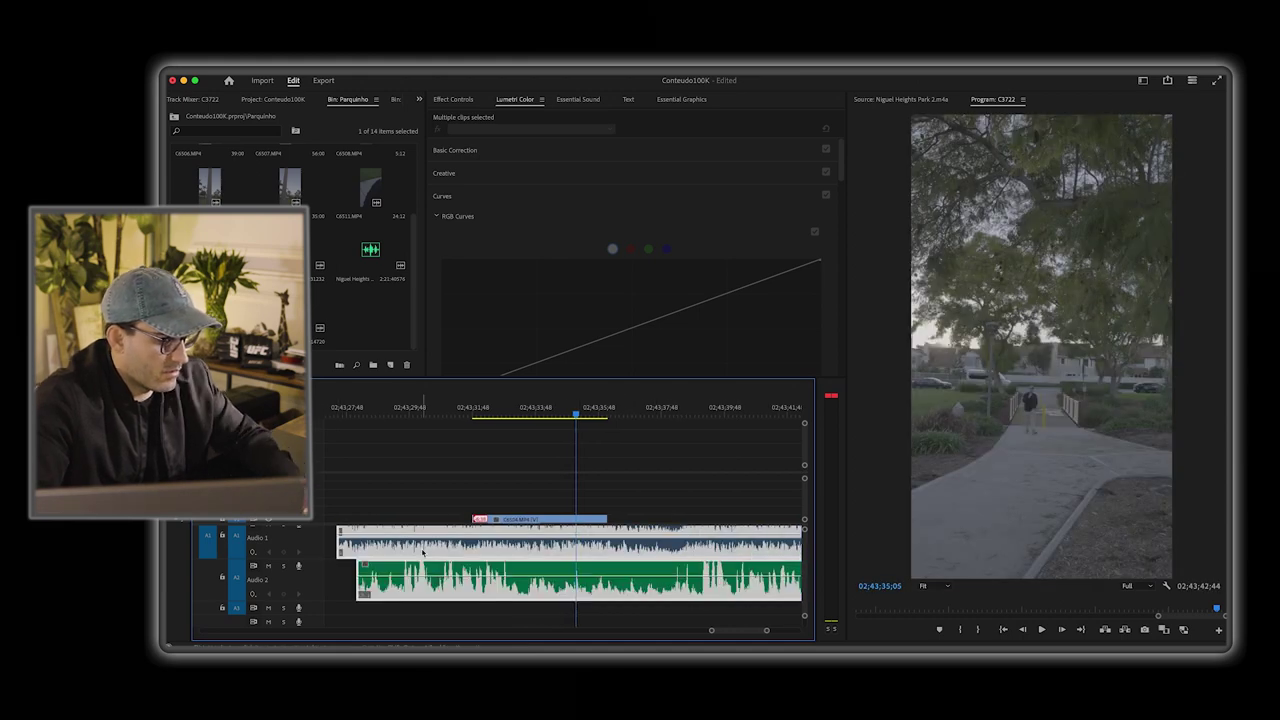
key(minus)
key(minus)
key(minus)
mouse_move(557, 551)
mouse_down()
mouse_move(737, 548)
mouse_move(505, 538)
mouse_move(555, 533)
mouse_up()
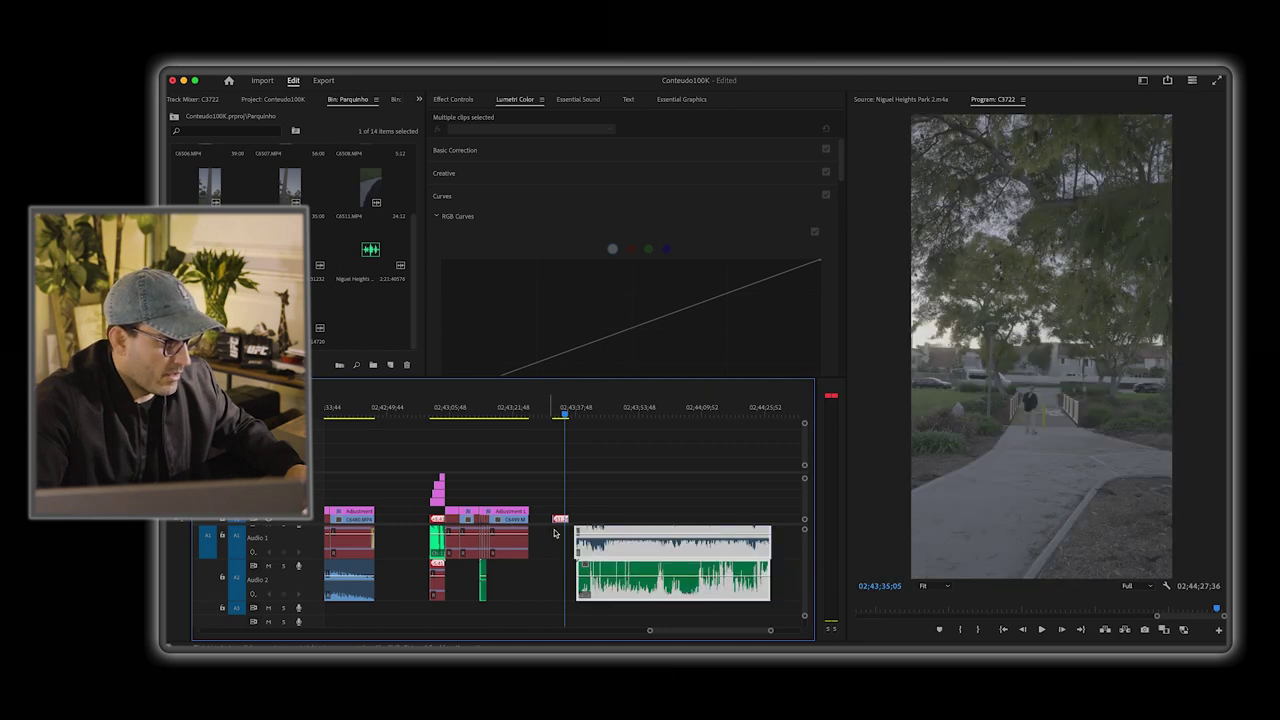
Step: Load the camera audio's source C6504.MP4 and place its full video directly above the extended audio clips, aligned to their start
click(579, 415)
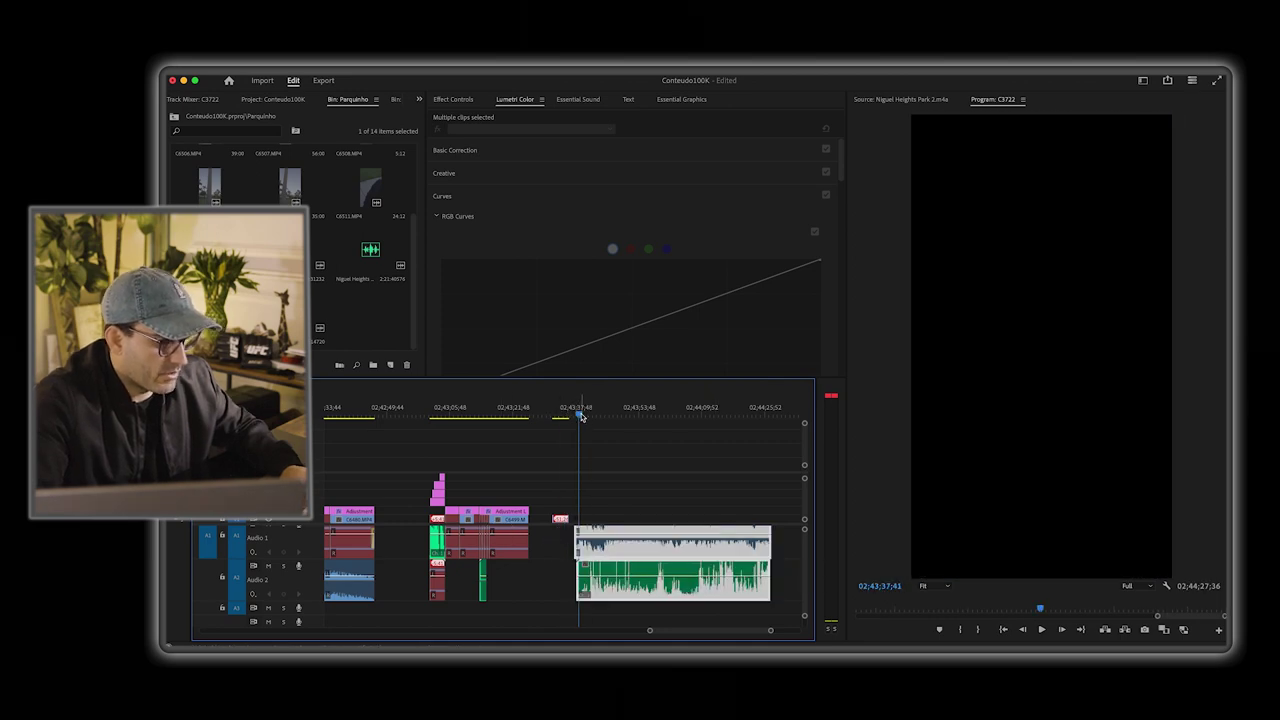
key(equal)
key(equal)
key(equal)
key(equal)
key(equal)
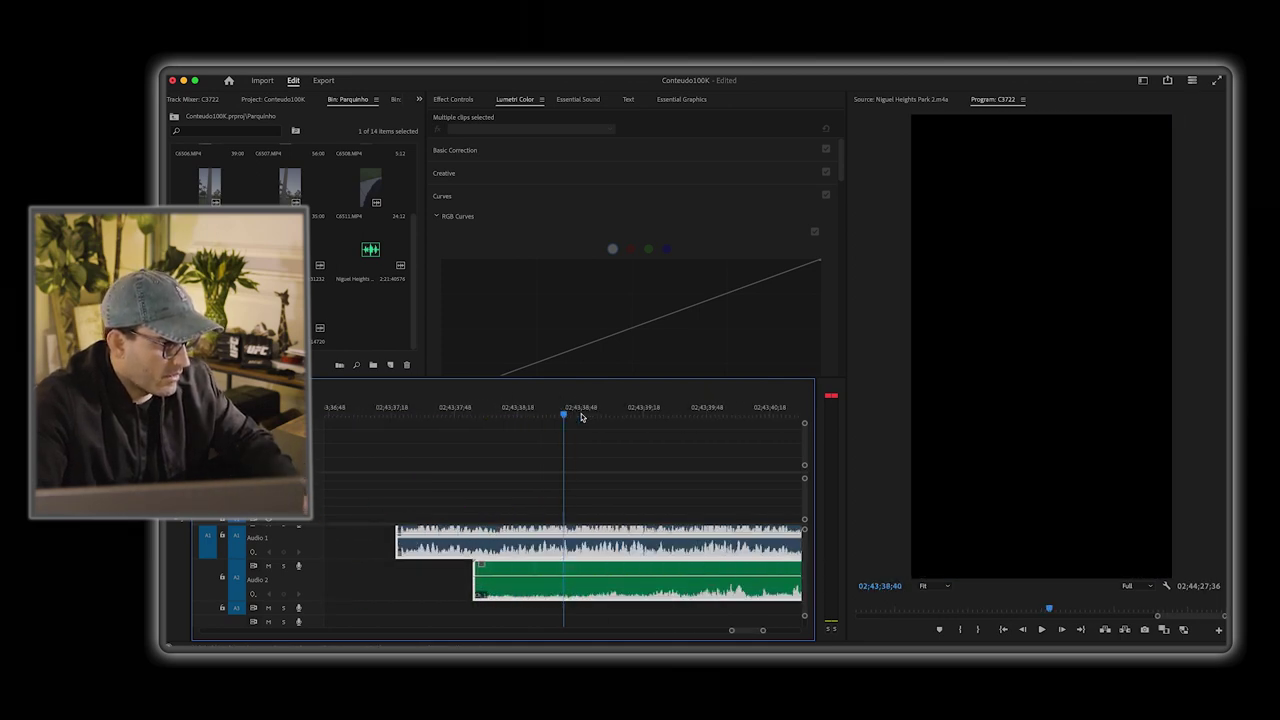
key(minus)
key(minus)
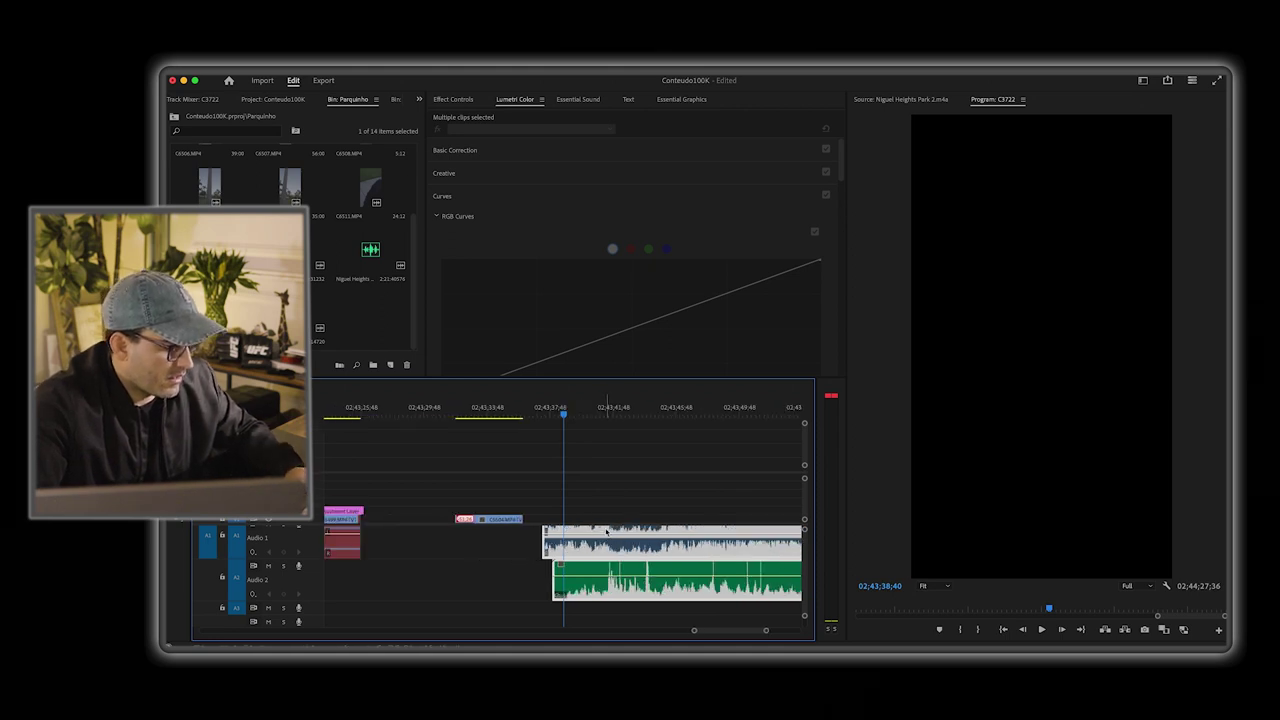
double_click(606, 531)
drag(1029, 593, 552, 516)
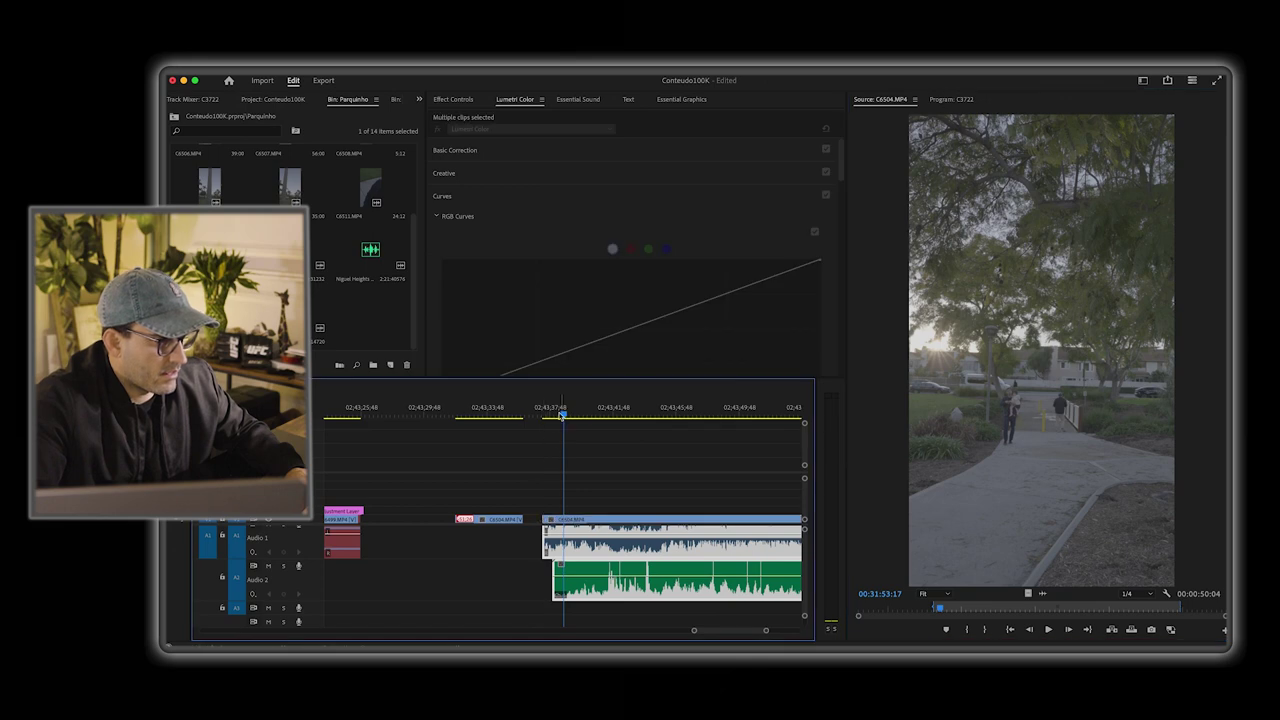
Step: Scrub and play the full C6504.MP4 with its audio between about 02;43;43 and 02;43;48 to check the sync
drag(541, 414, 641, 427)
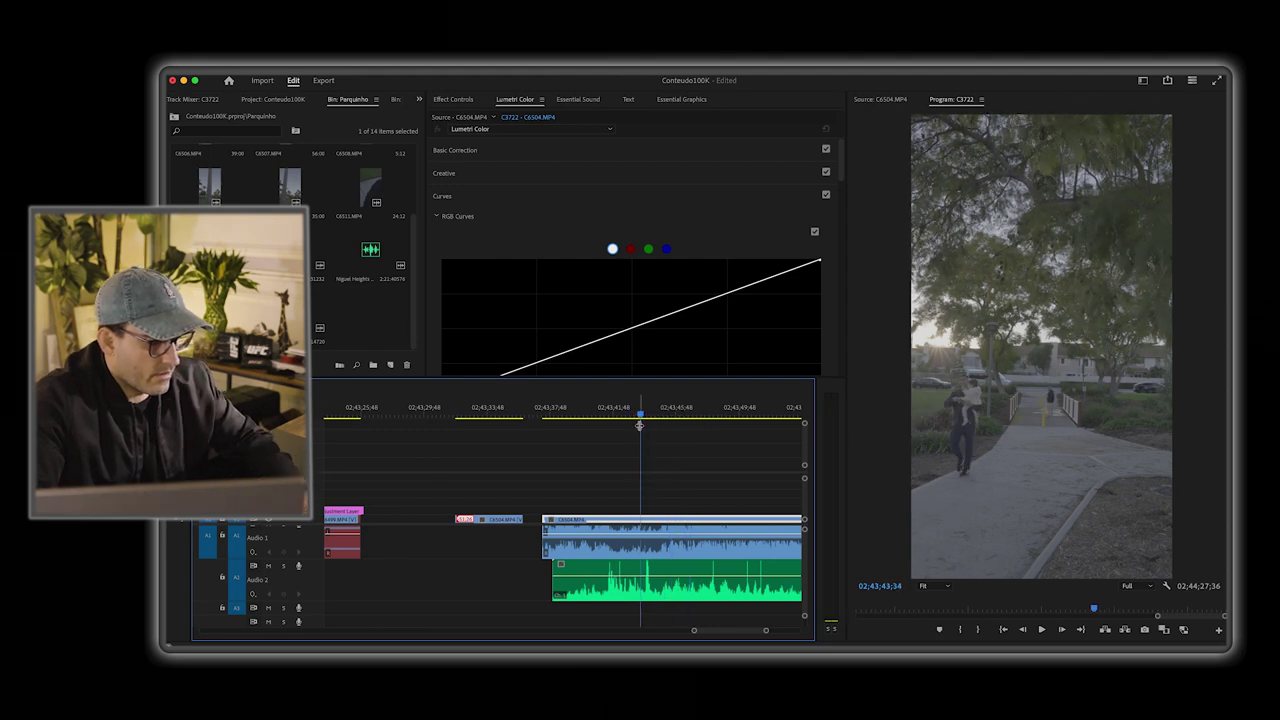
key(=)
key(space)
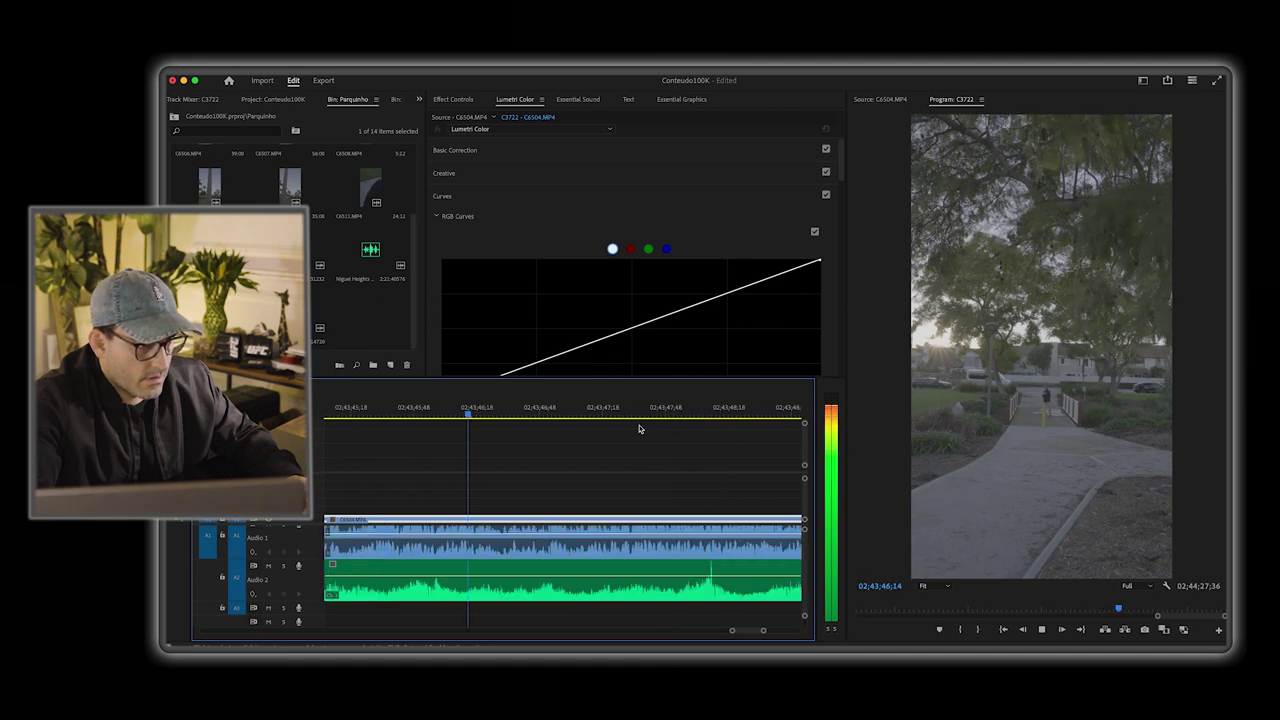
key(space)
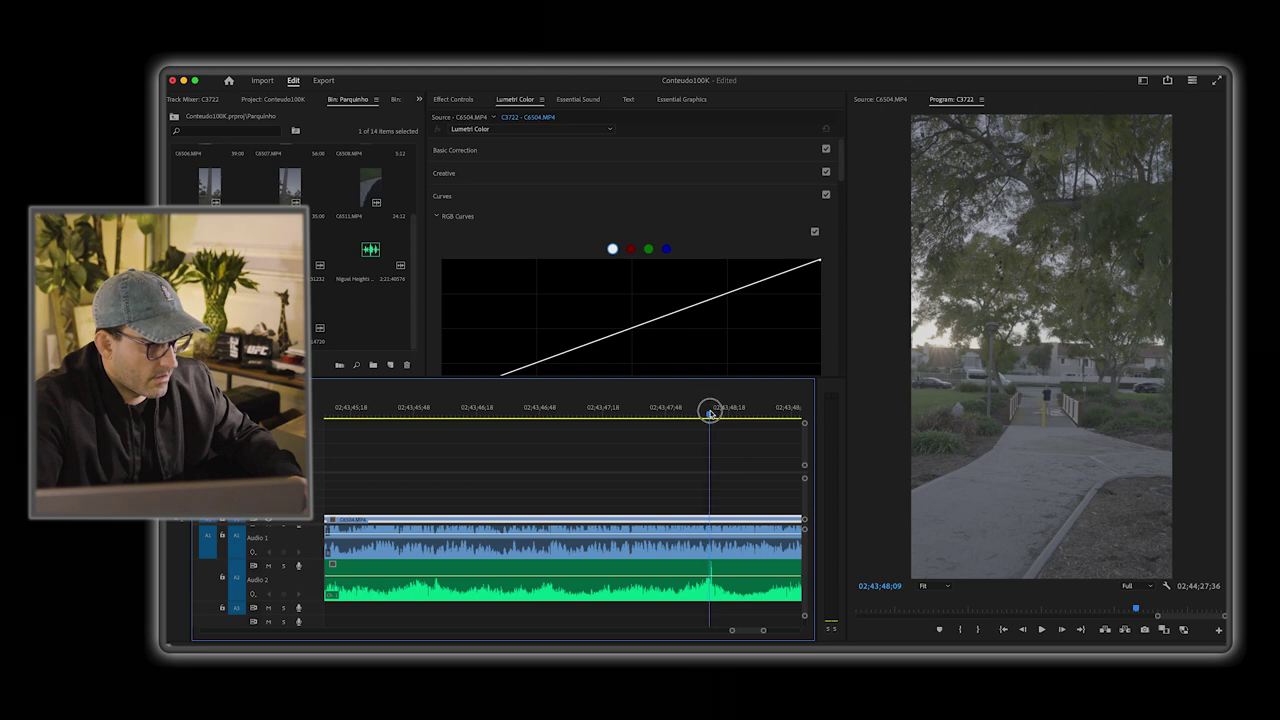
Step: Mute Audio 1 and play the voice memo around its sharp waveform peak near 02;43;48
drag(709, 413, 706, 413)
key(equal)
key(equal)
key(equal)
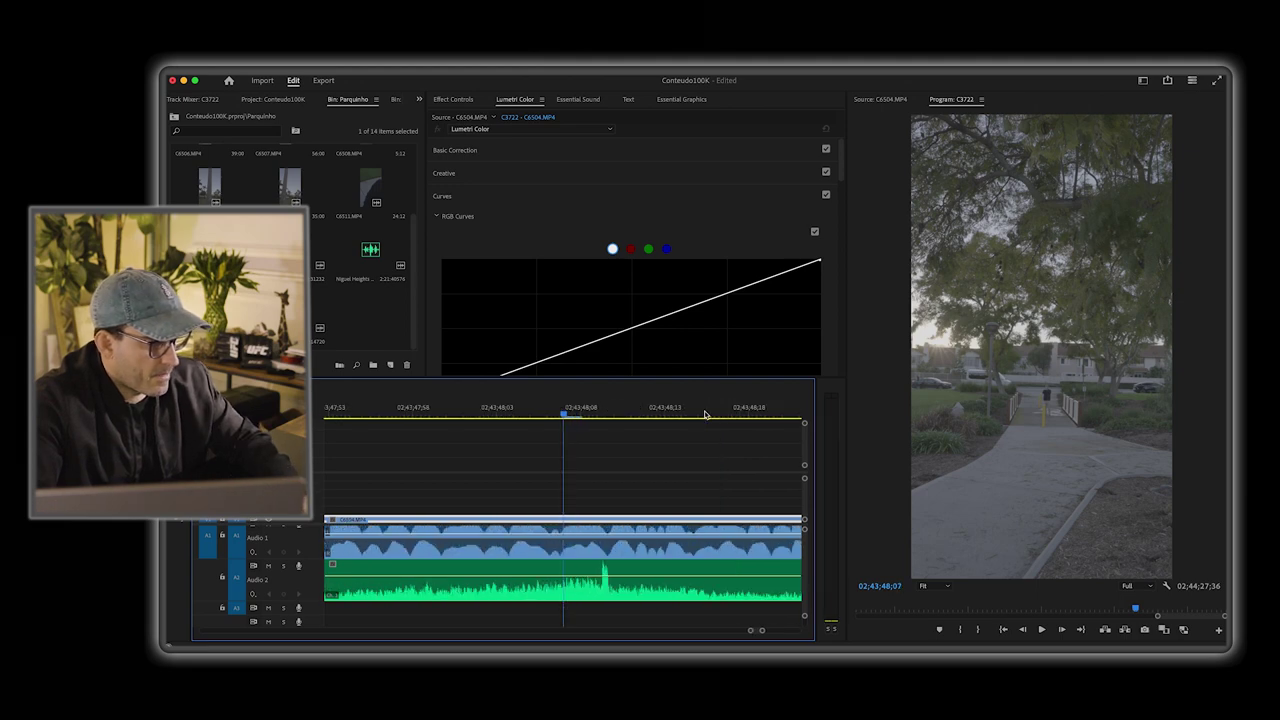
click(598, 527)
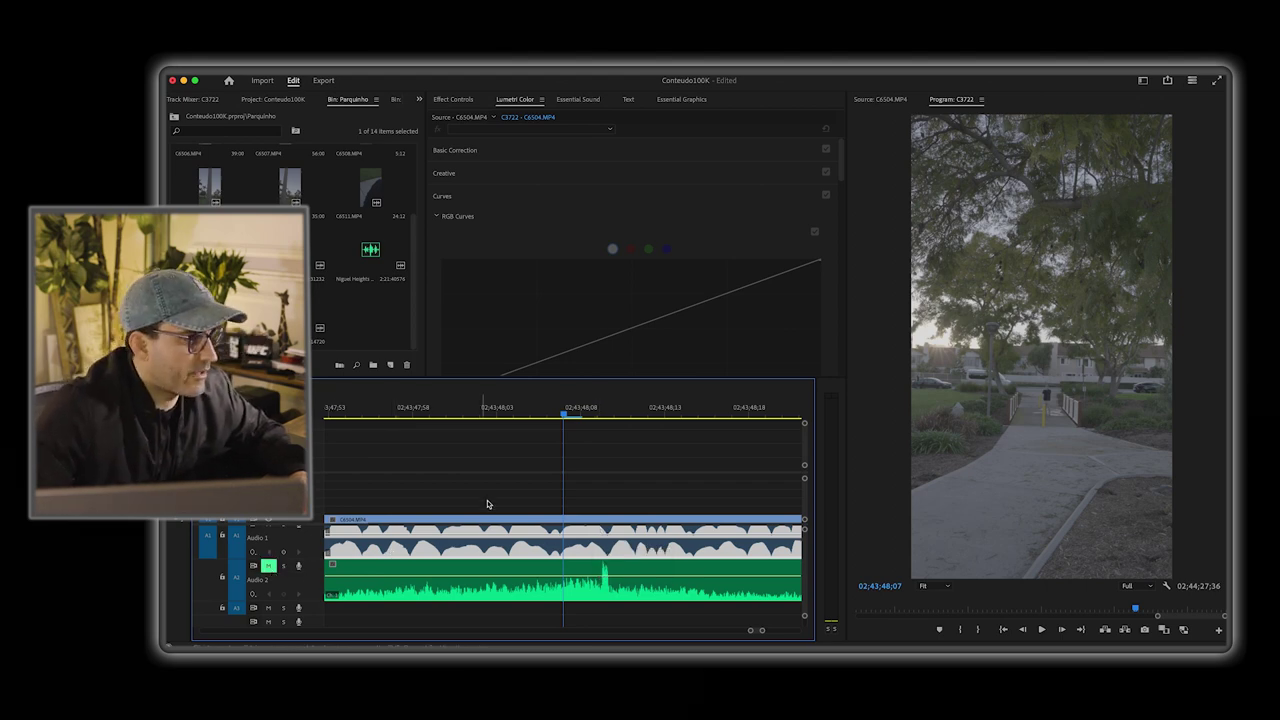
drag(535, 413, 394, 430)
key(minus)
key(space)
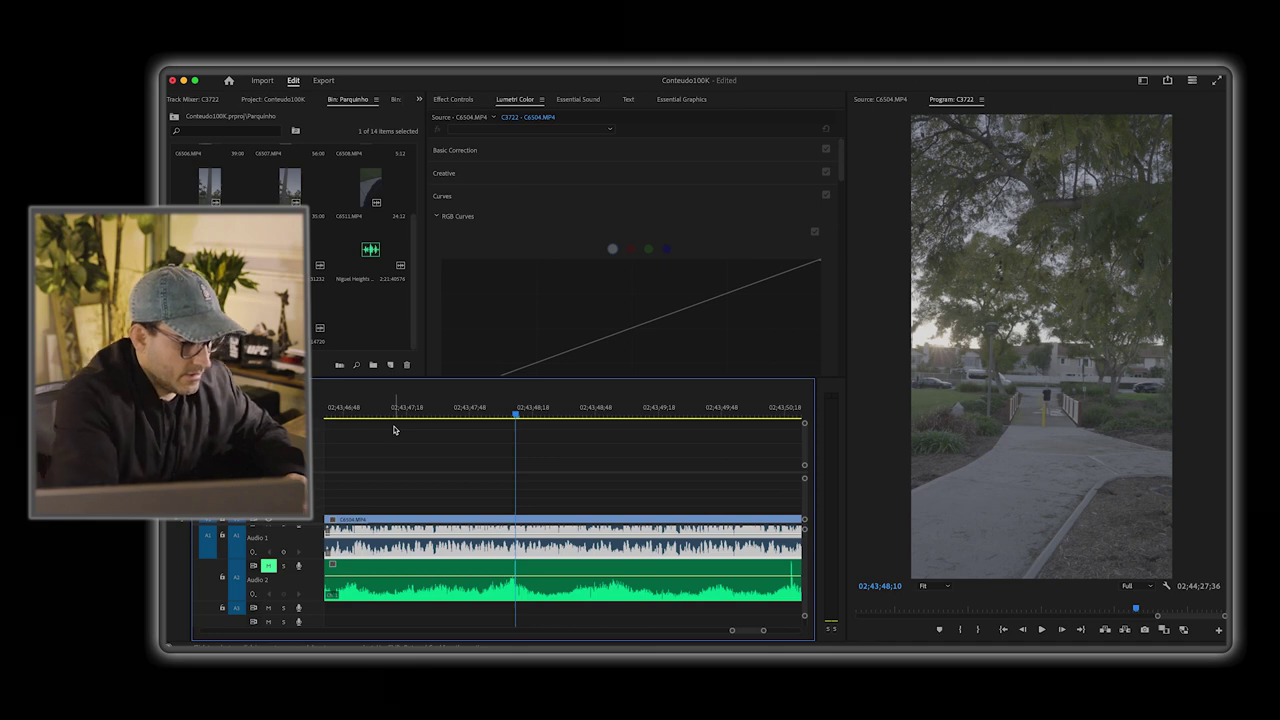
Step: Scrub between about 02;43;48;10 and 02;43;48;02 to find the video frame that matches the voice memo's sharp peak
key(equal)
key(equal)
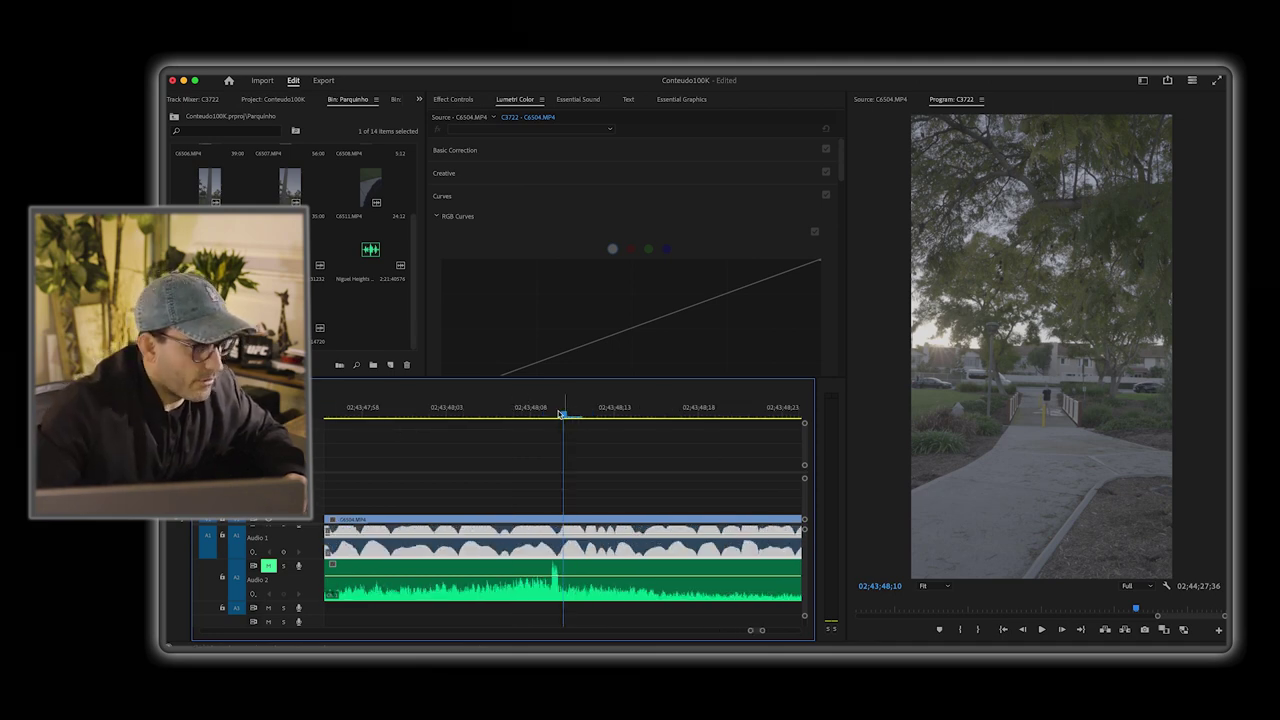
drag(544, 412, 408, 413)
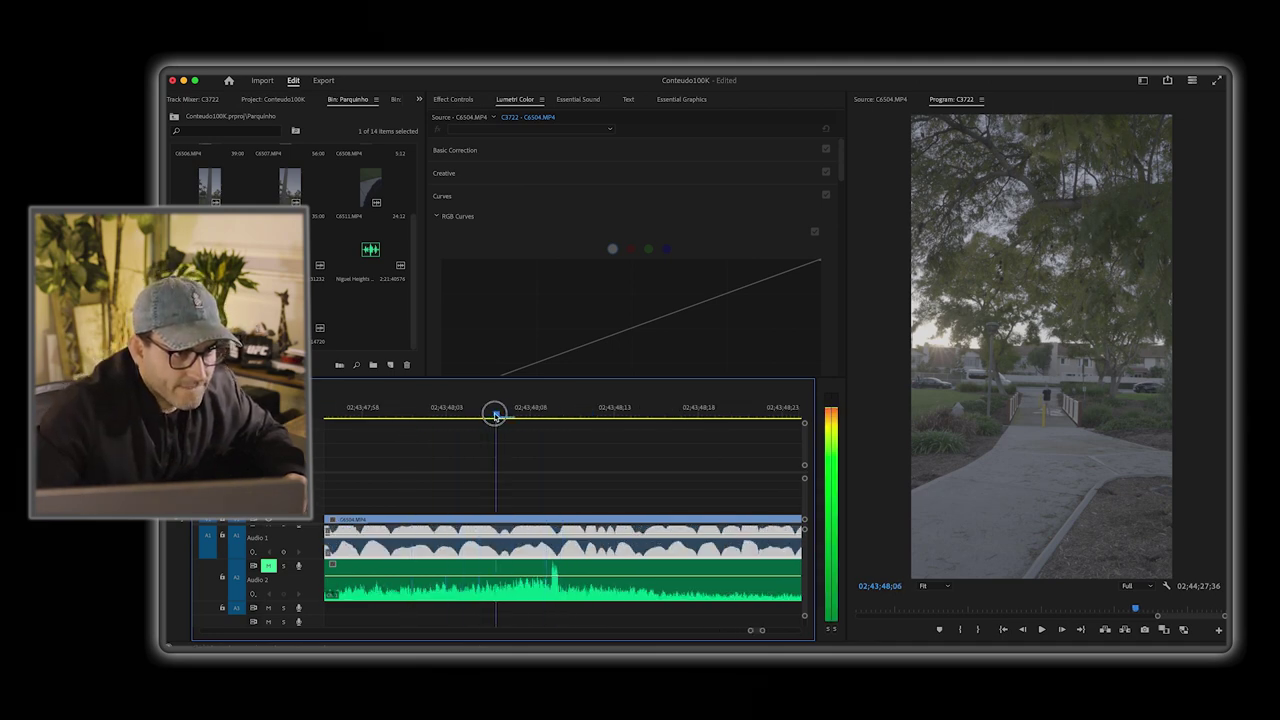
drag(494, 414, 429, 414)
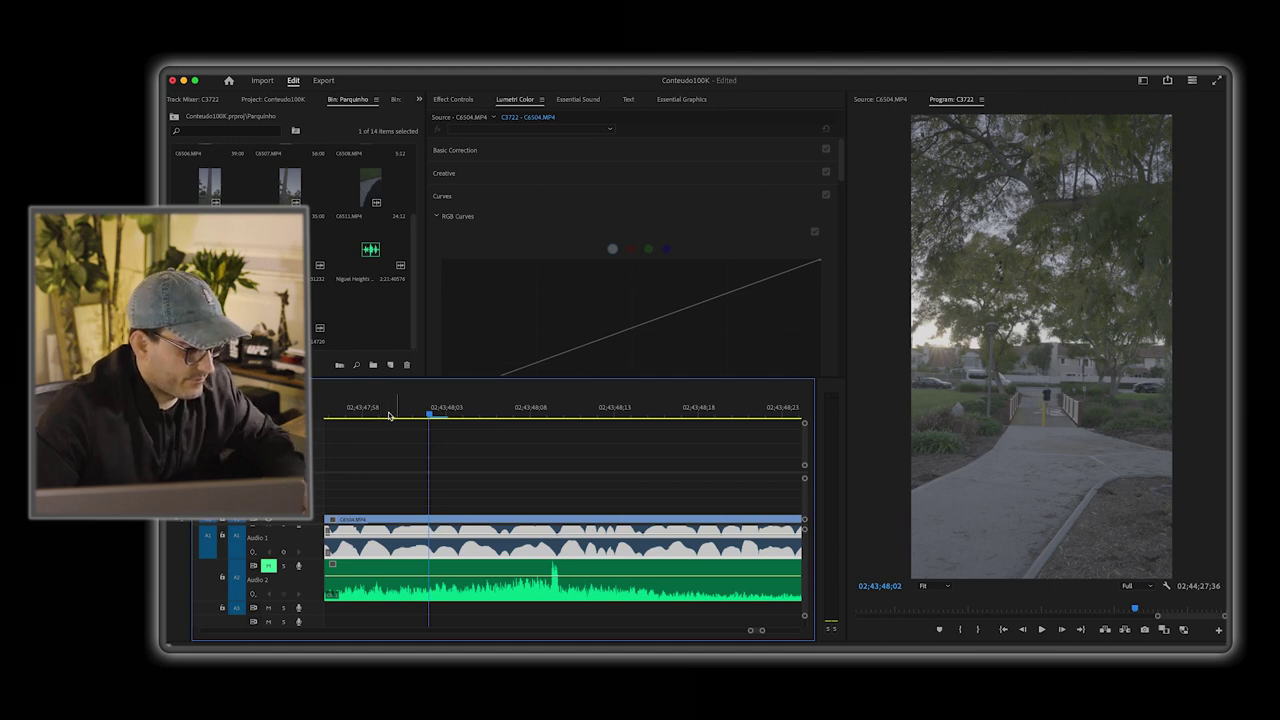
Step: Slide the voice memo on Audio 2 earlier to line up its sharp peak with about 02;43;47;56
key(minus)
key(minus)
drag(530, 416, 504, 426)
click(538, 571)
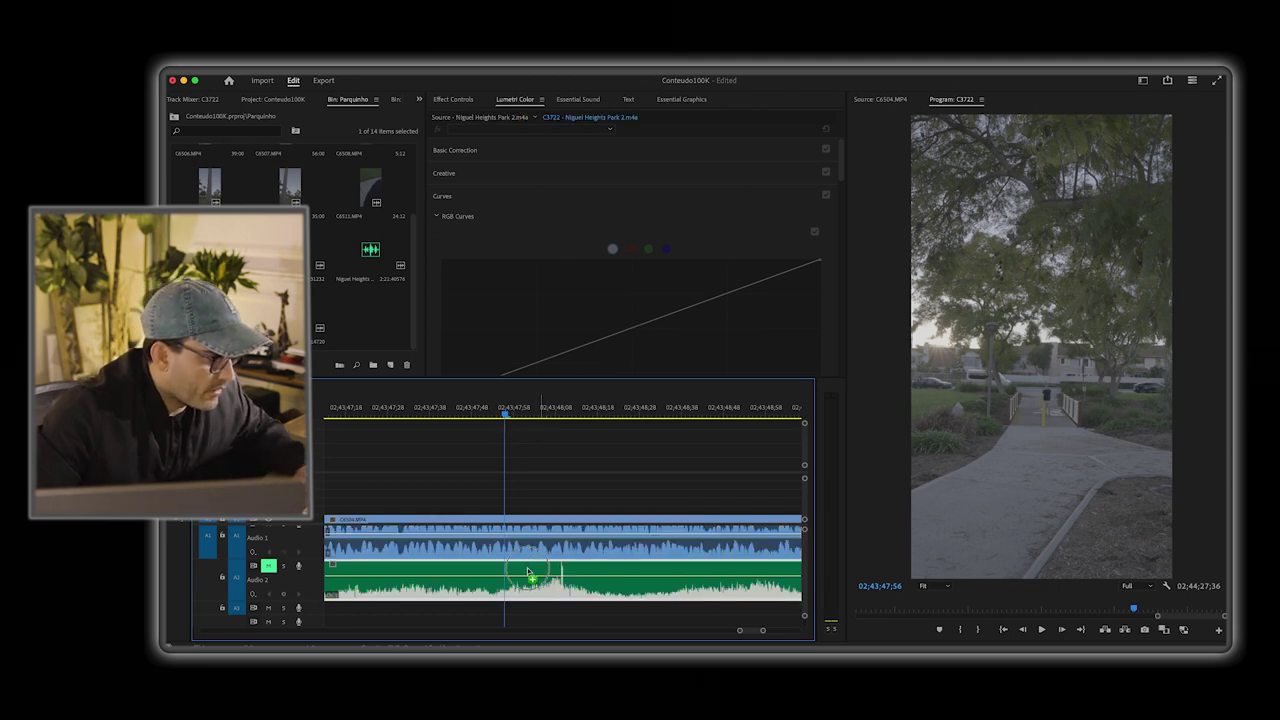
drag(530, 572, 480, 571)
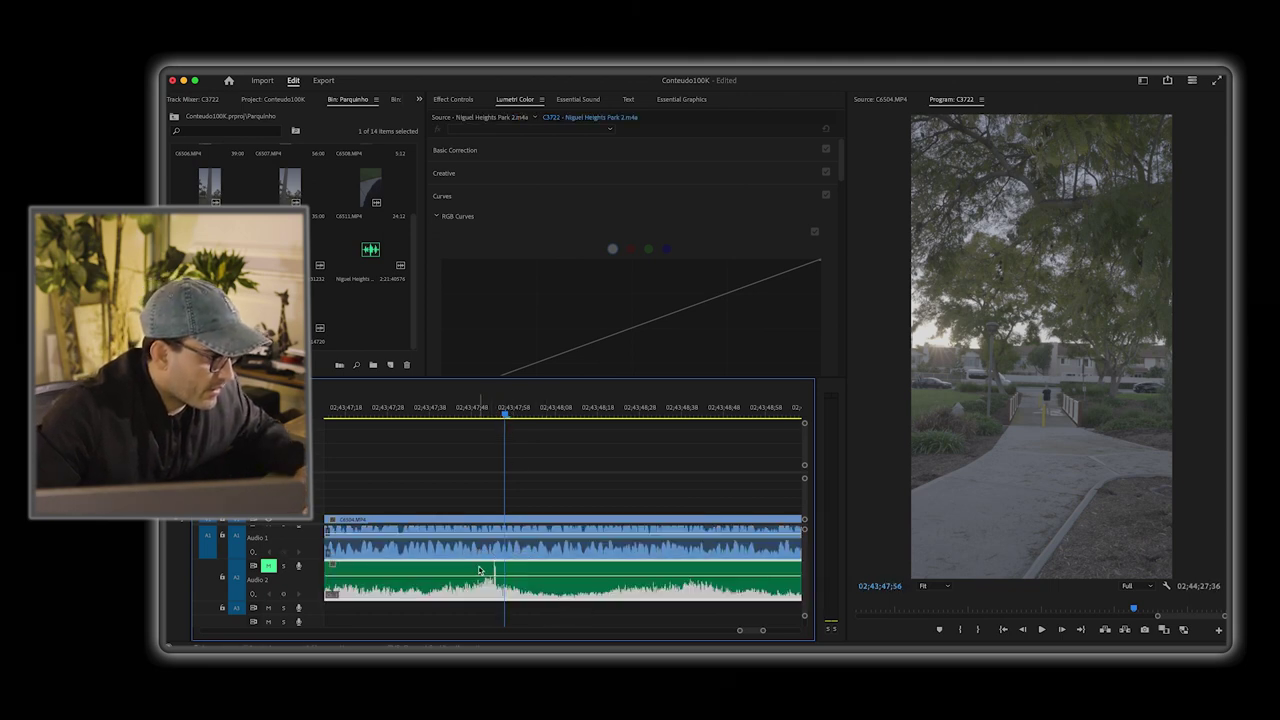
key(super+z)
key(super+z)
Step: Fine-tune the voice memo on Audio 2 by about a frame so its peak falls just after 02;43;47;56
key(equal)
key(equal)
key(equal)
key(equal)
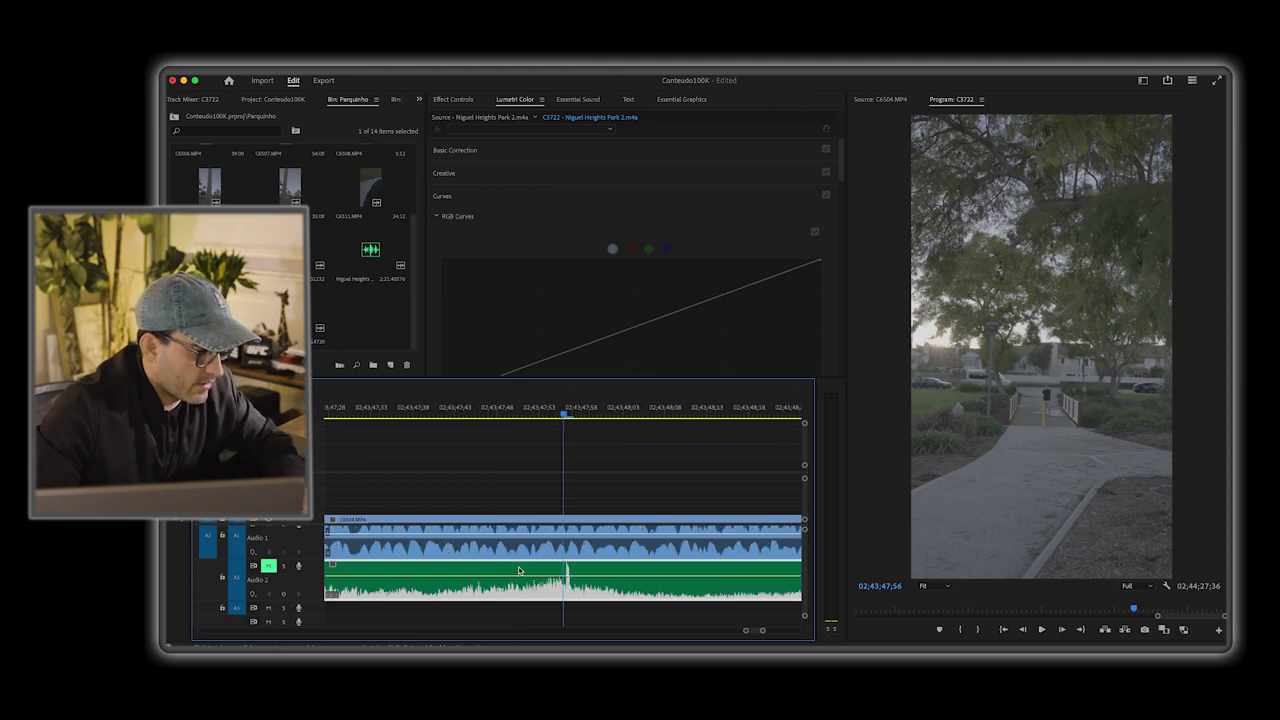
drag(535, 570, 523, 569)
key(super+shift+a)
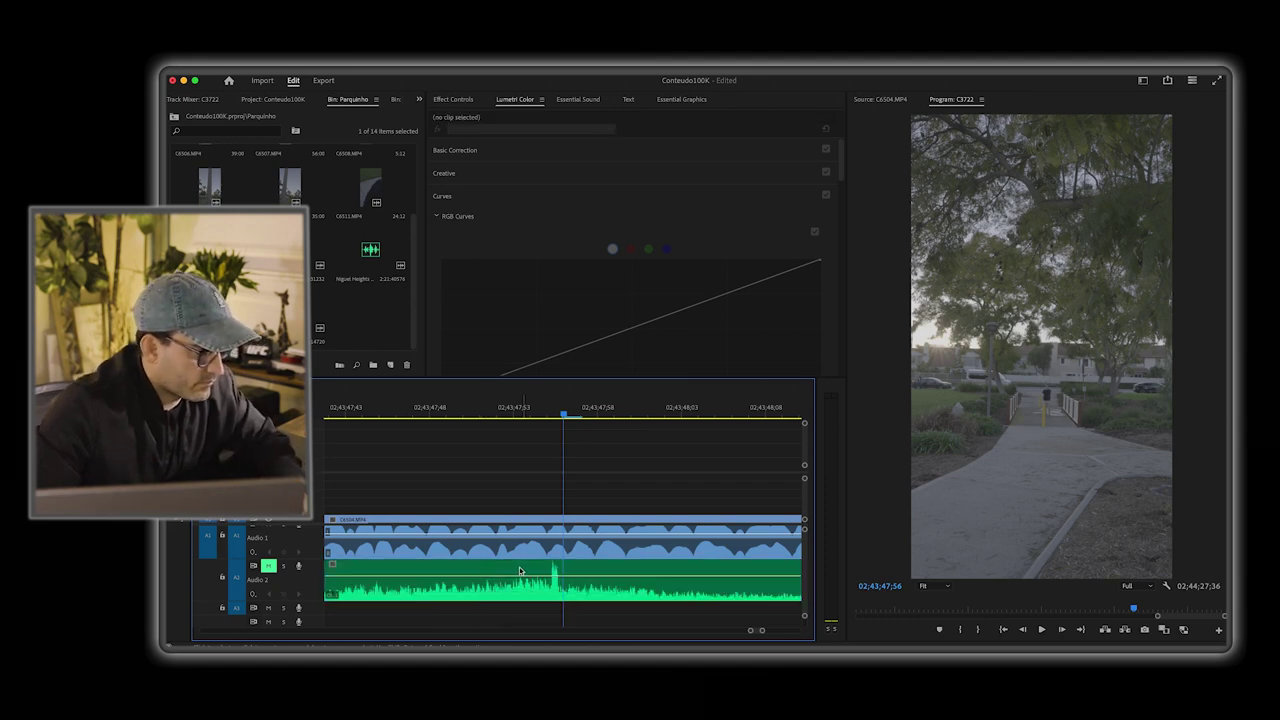
drag(486, 570, 514, 565)
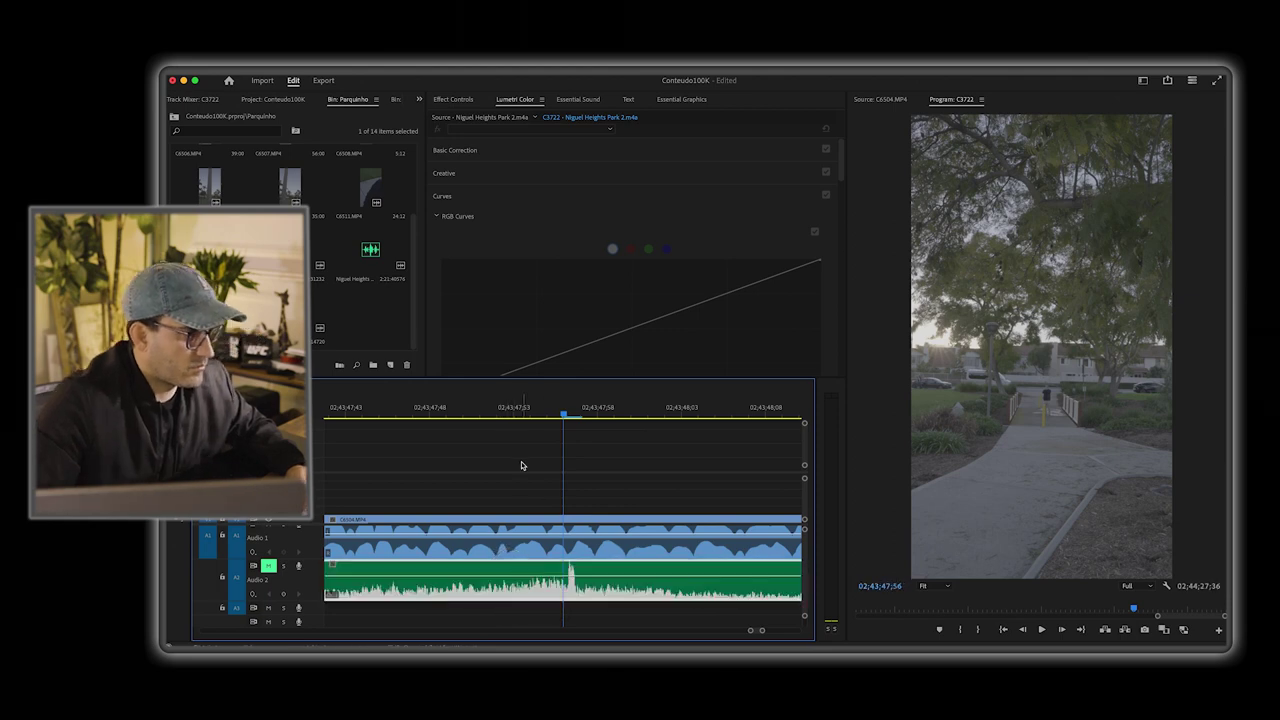
Step: Unmute Audio 1 and replay the clips from about 02;43;45 to 02;43;51;42 to check the sync
click(474, 419)
key(space)
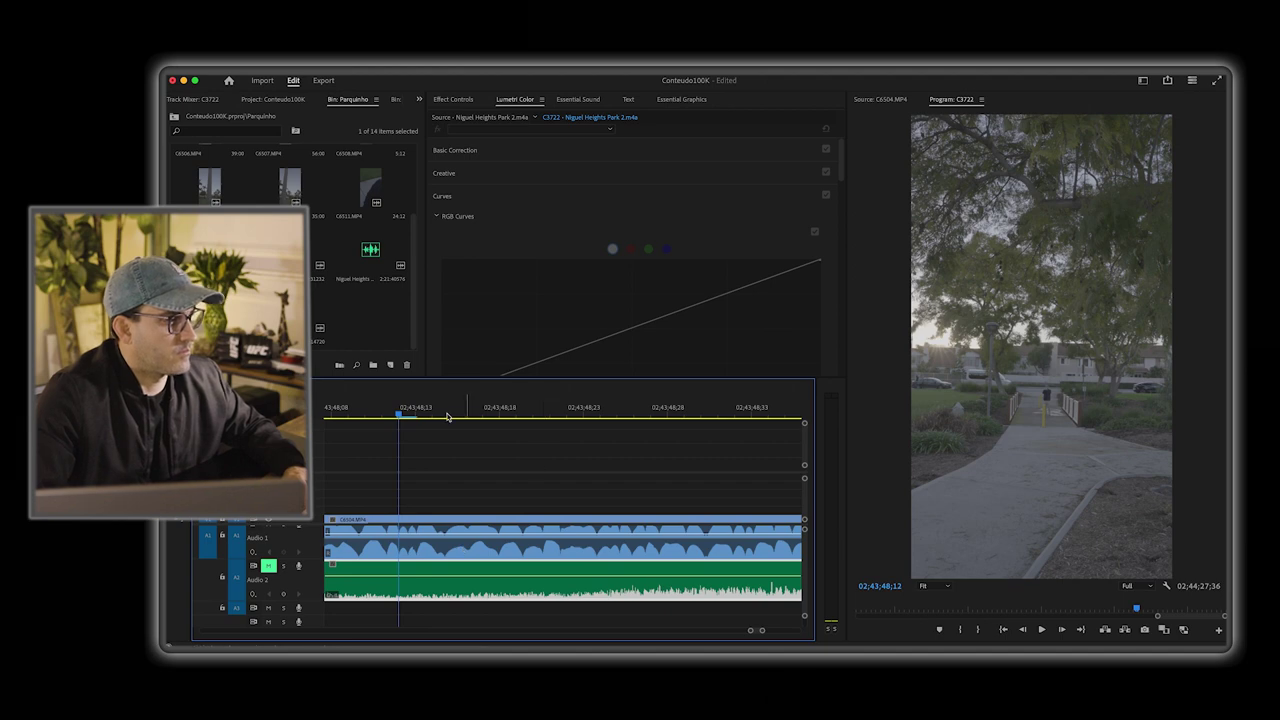
click(400, 417)
key(minus)
key(minus)
key(minus)
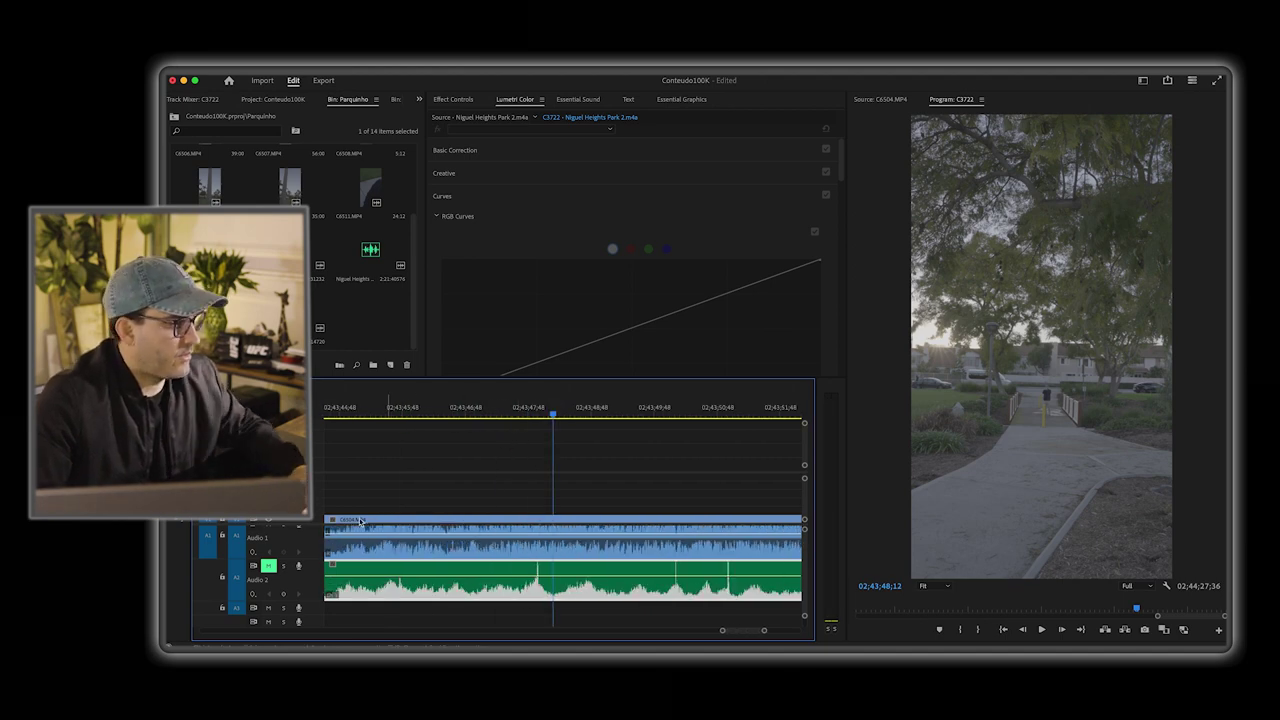
click(402, 415)
key(space)
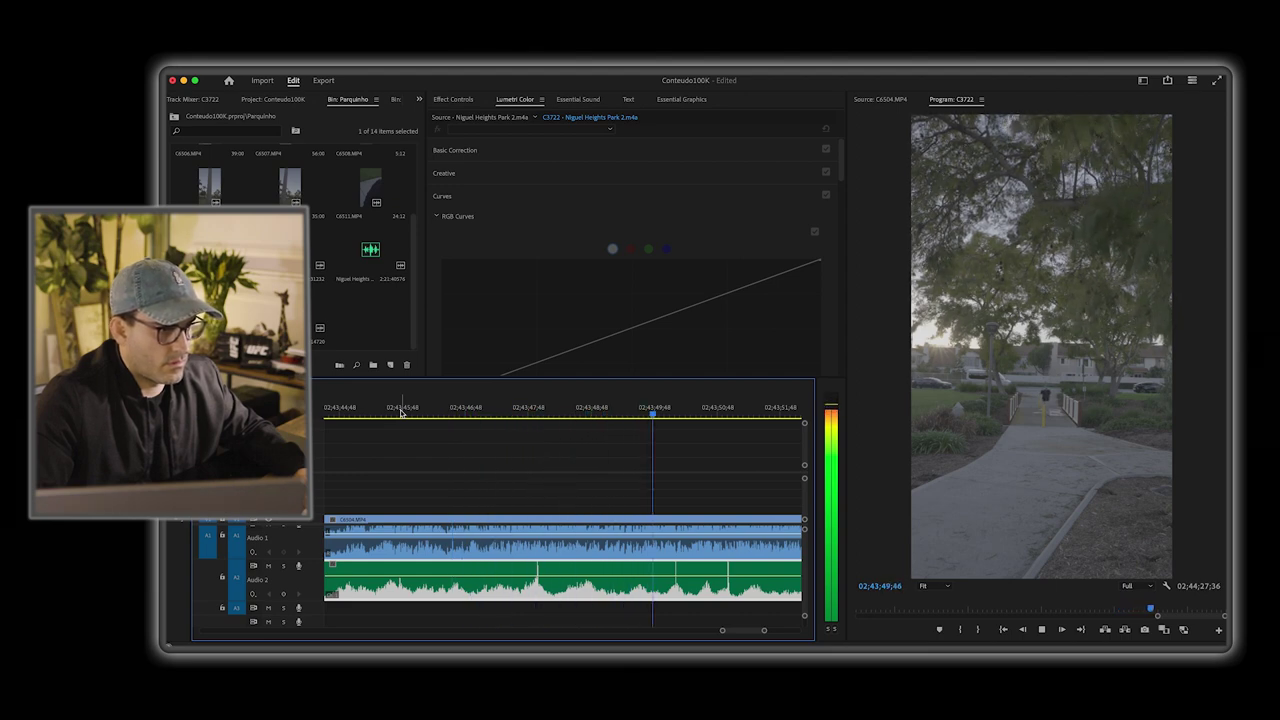
key(space)
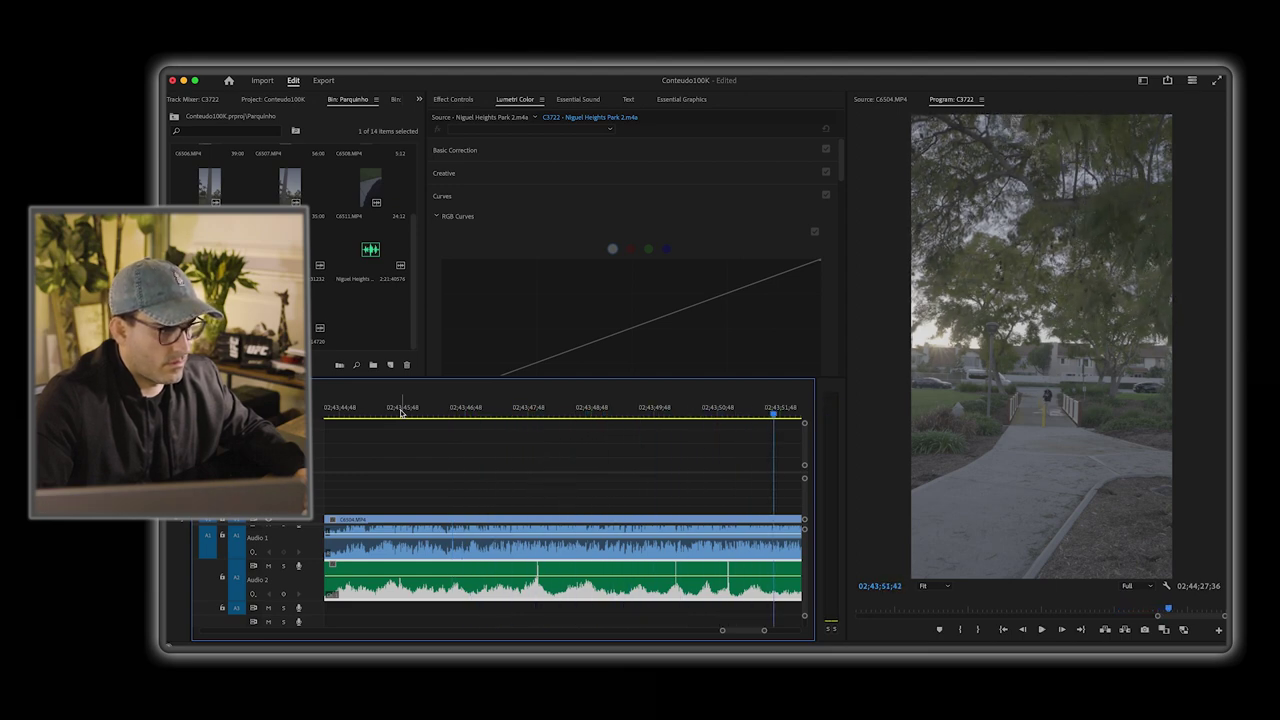
Step: Play the end of C6504.MP4 with the voice memo from about 02;44;22;51 to check the sync there
key(minus)
key(minus)
key(minus)
key(minus)
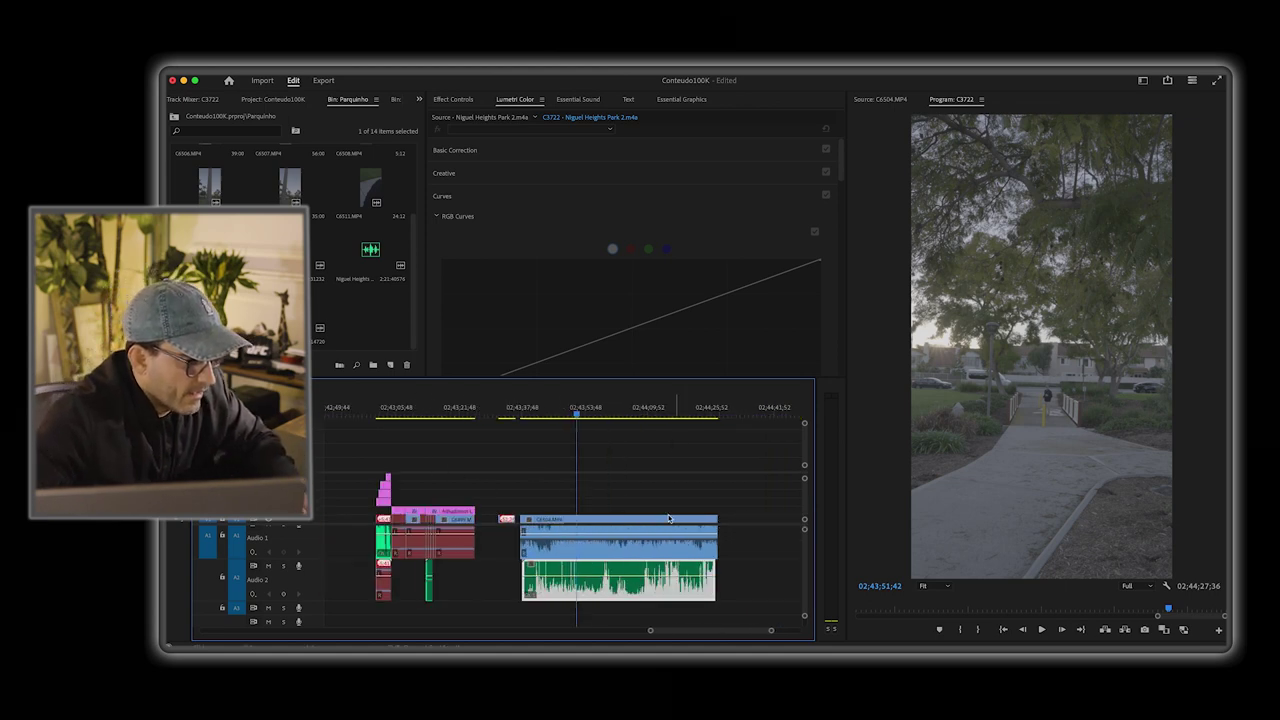
drag(704, 416, 700, 417)
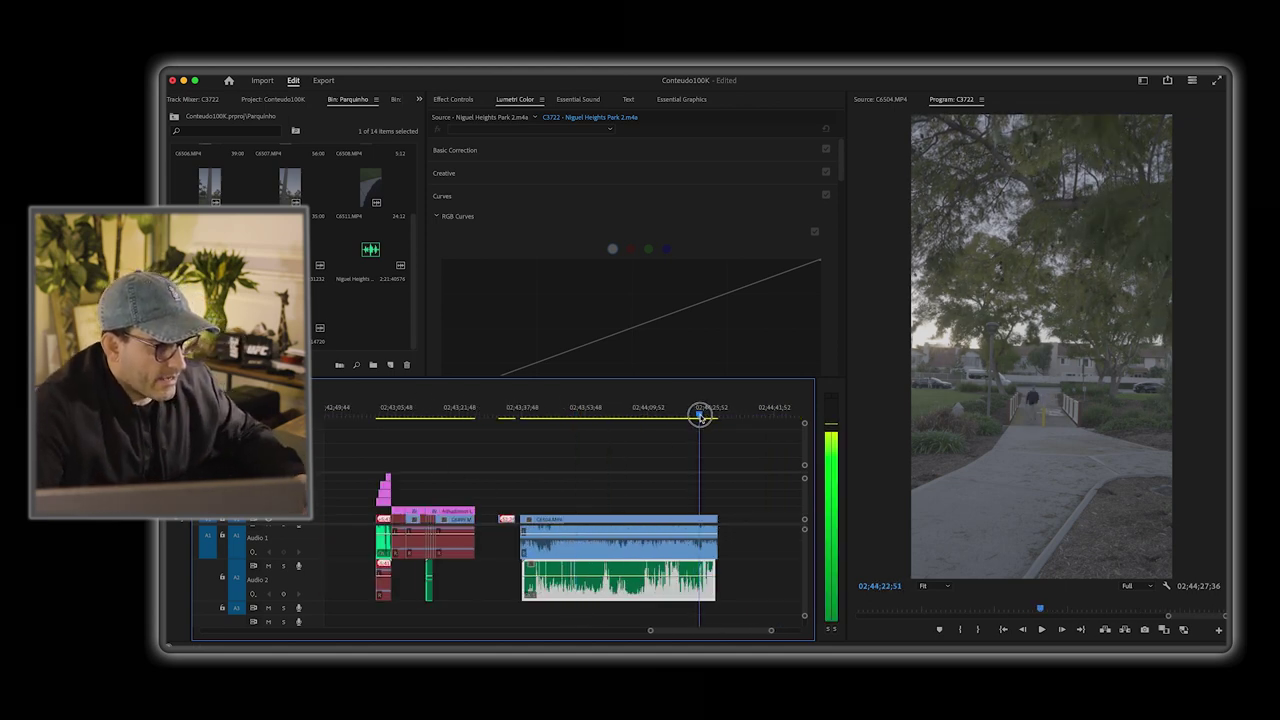
key(equal)
key(equal)
key(equal)
key(space)
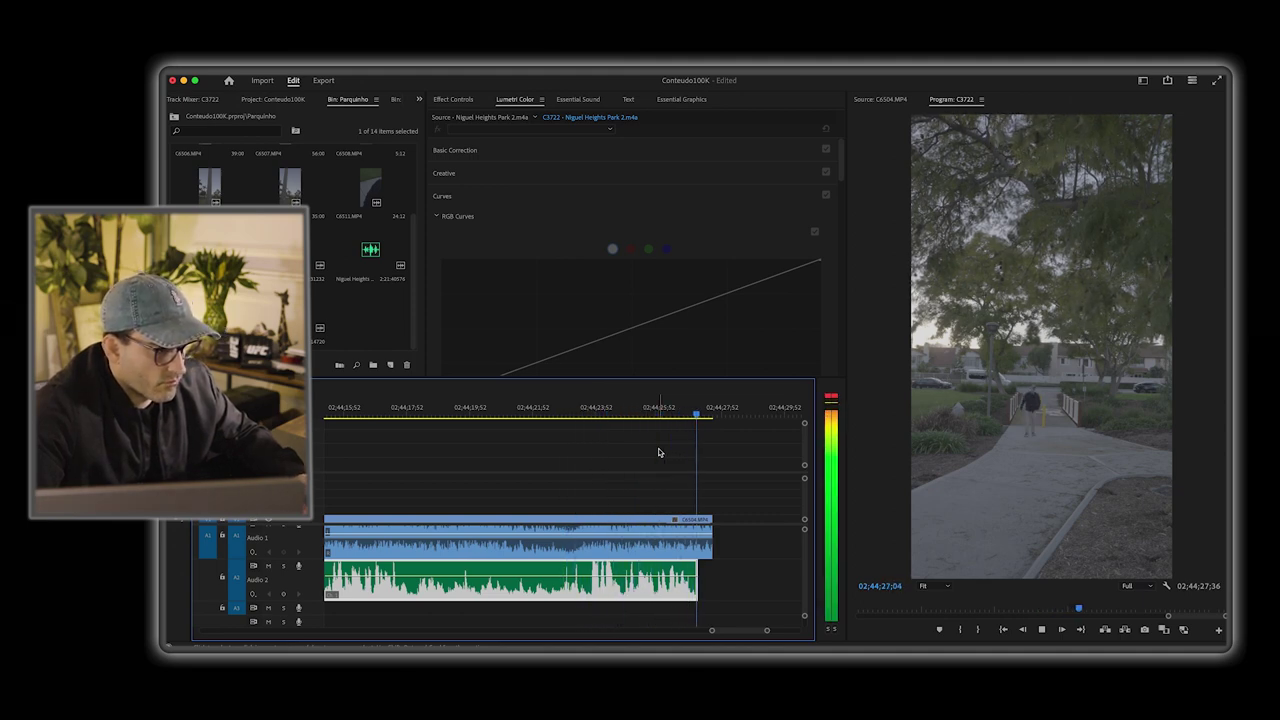
Step: Replay the start of the loud voice section from about 02;44;23;40 to compare both audio tracks
click(600, 406)
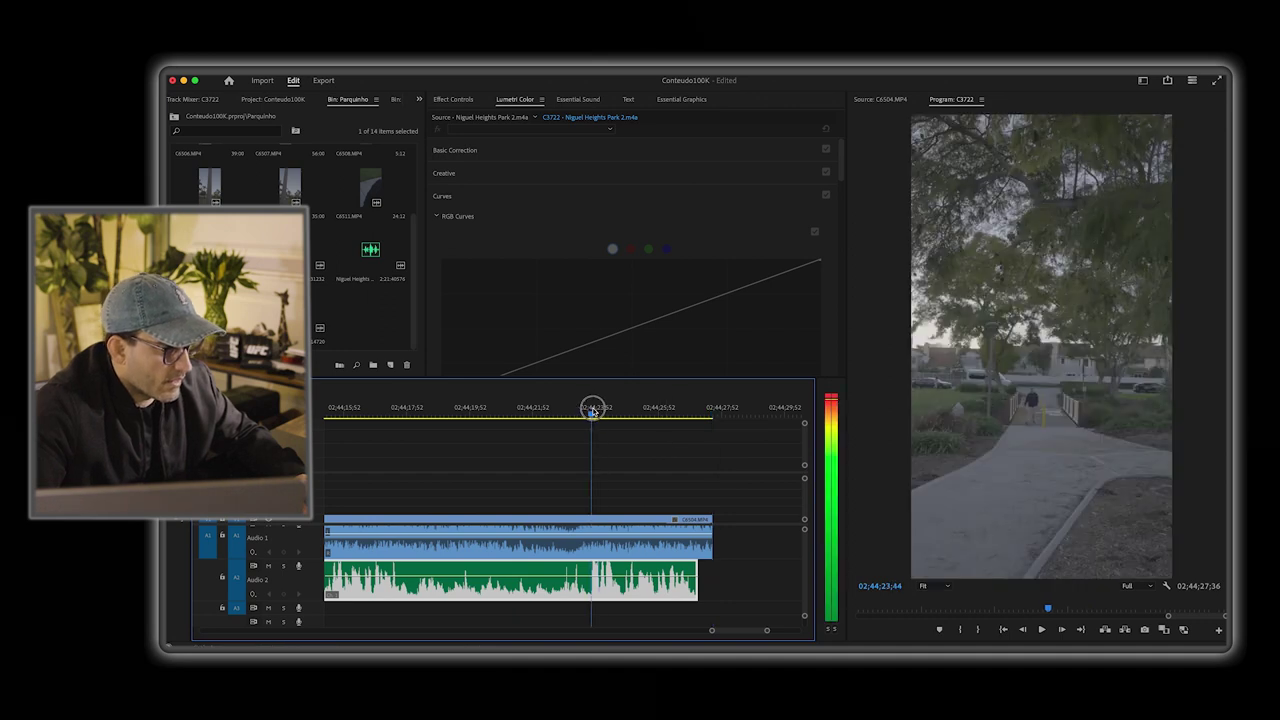
key(=)
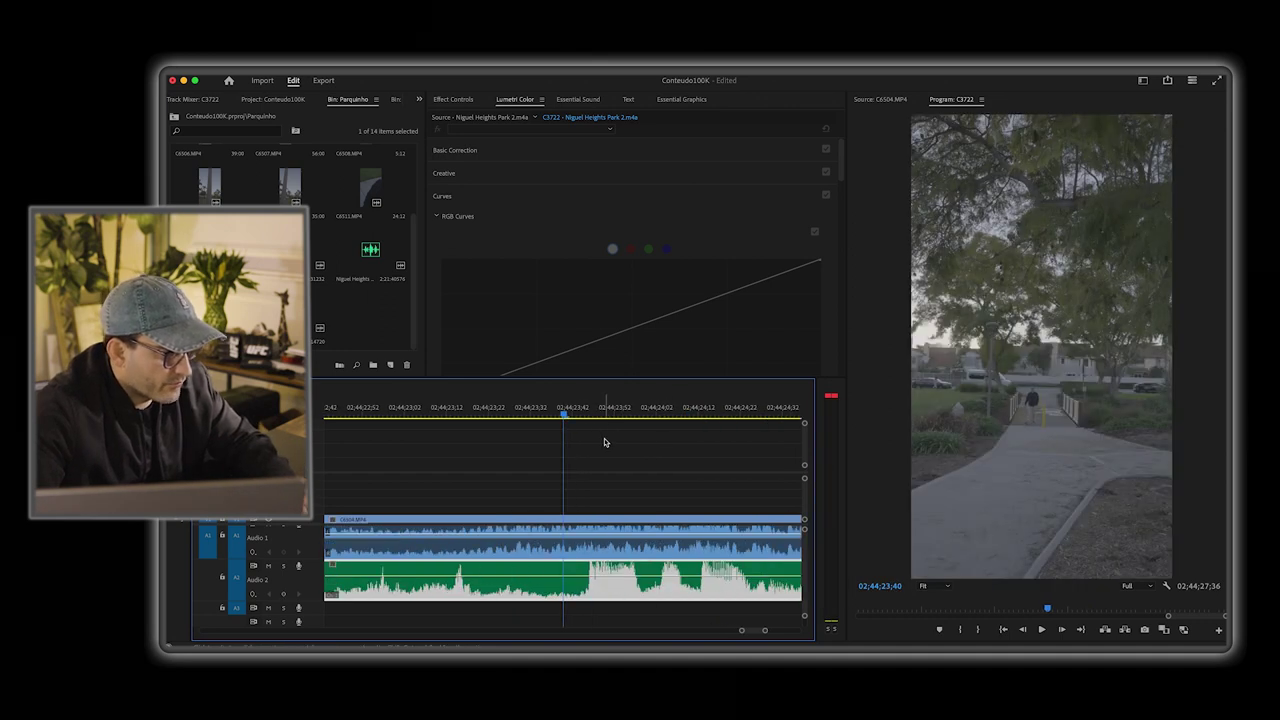
key(space)
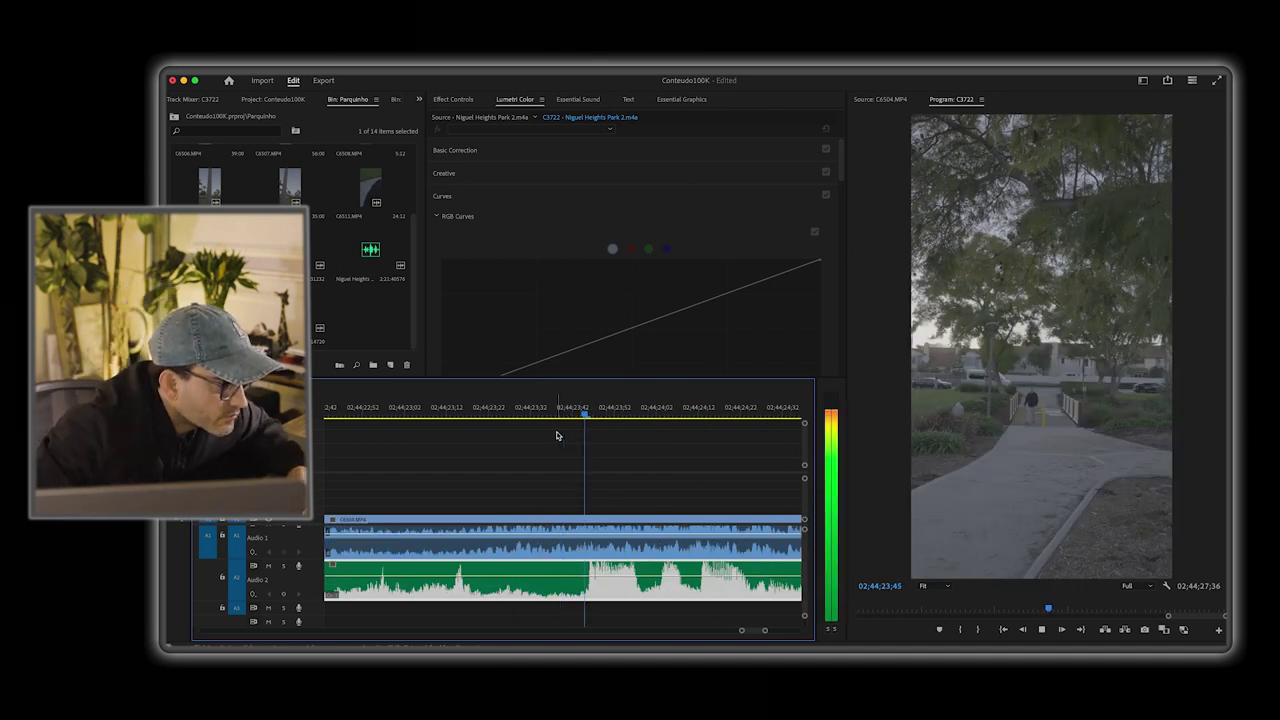
key(space)
Step: Shift the voice memo on Audio 2 about three frames earlier and replay the loud section near 02;44;23
scroll(612, 543, down, 2)
drag(613, 543, 600, 543)
click(513, 412)
key(space)
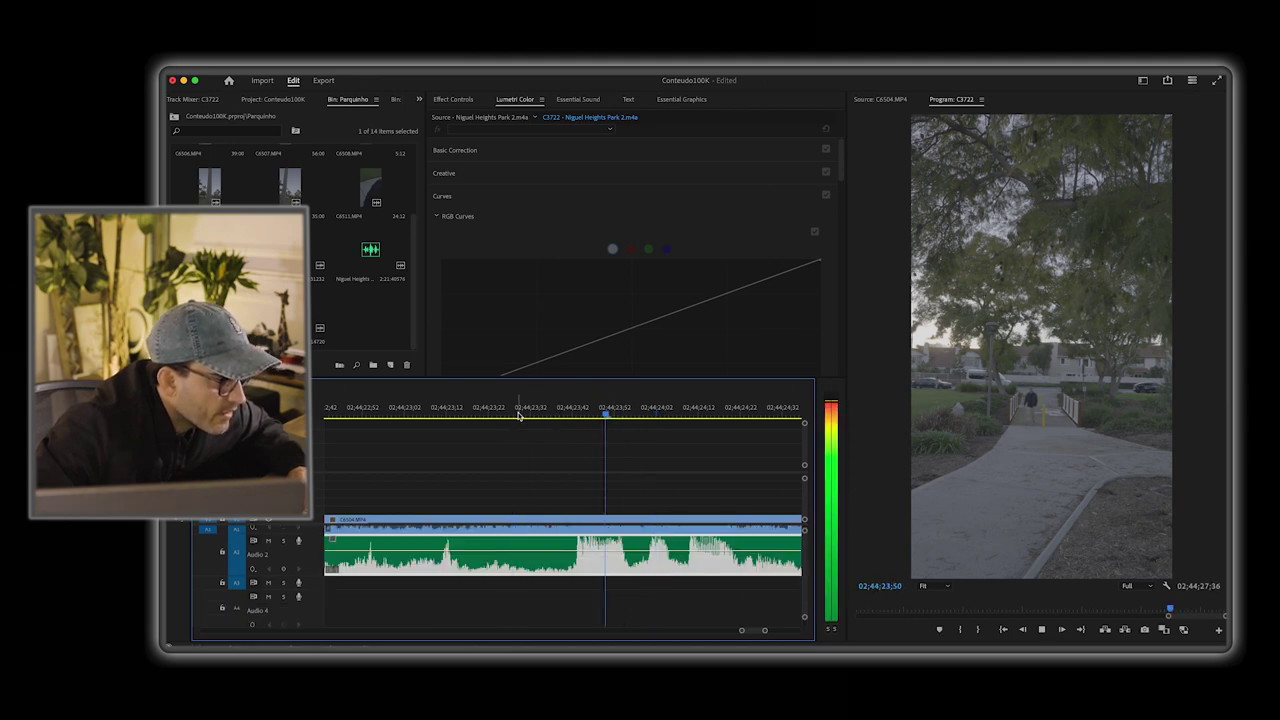
Step: Shift the voice memo on Audio 2 about two more frames earlier and replay the loud section
key(space)
drag(593, 543, 587, 543)
click(513, 412)
key(space)
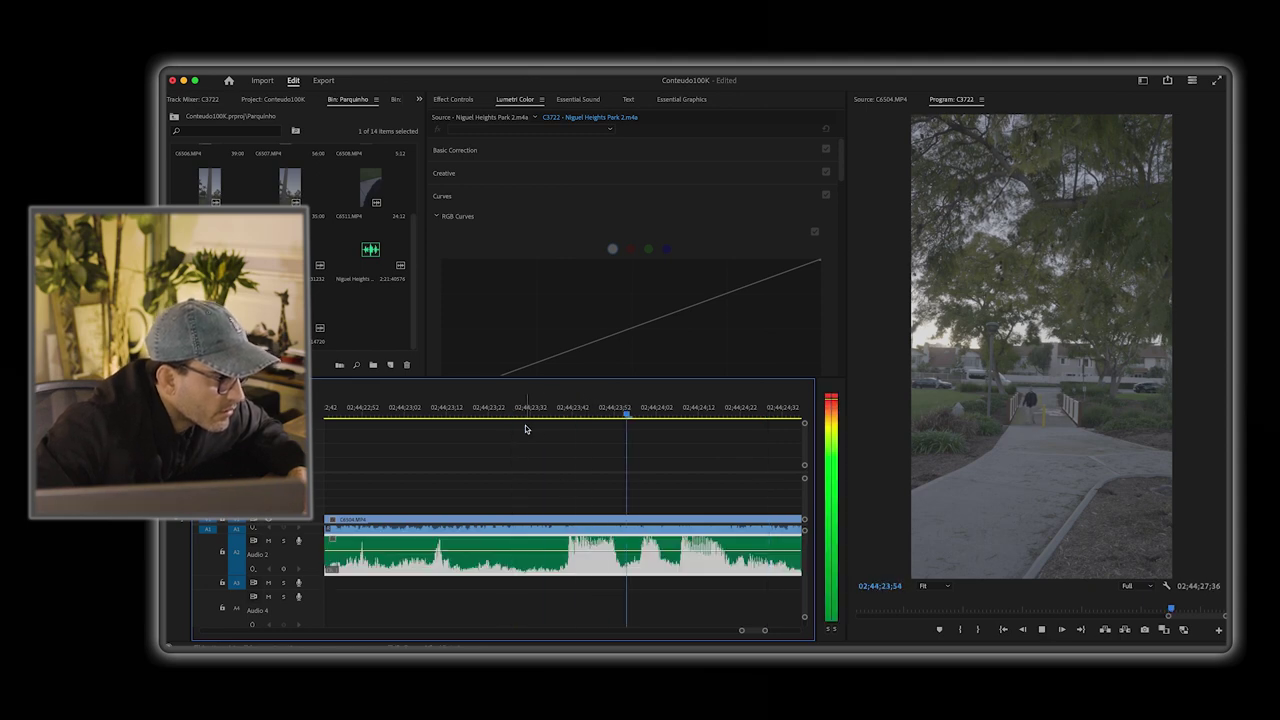
key(space)
Step: Split C6504.MP4 and the synced voice memo at 02;44;23;39, where the loud voice section starts
key(minus)
key(minus)
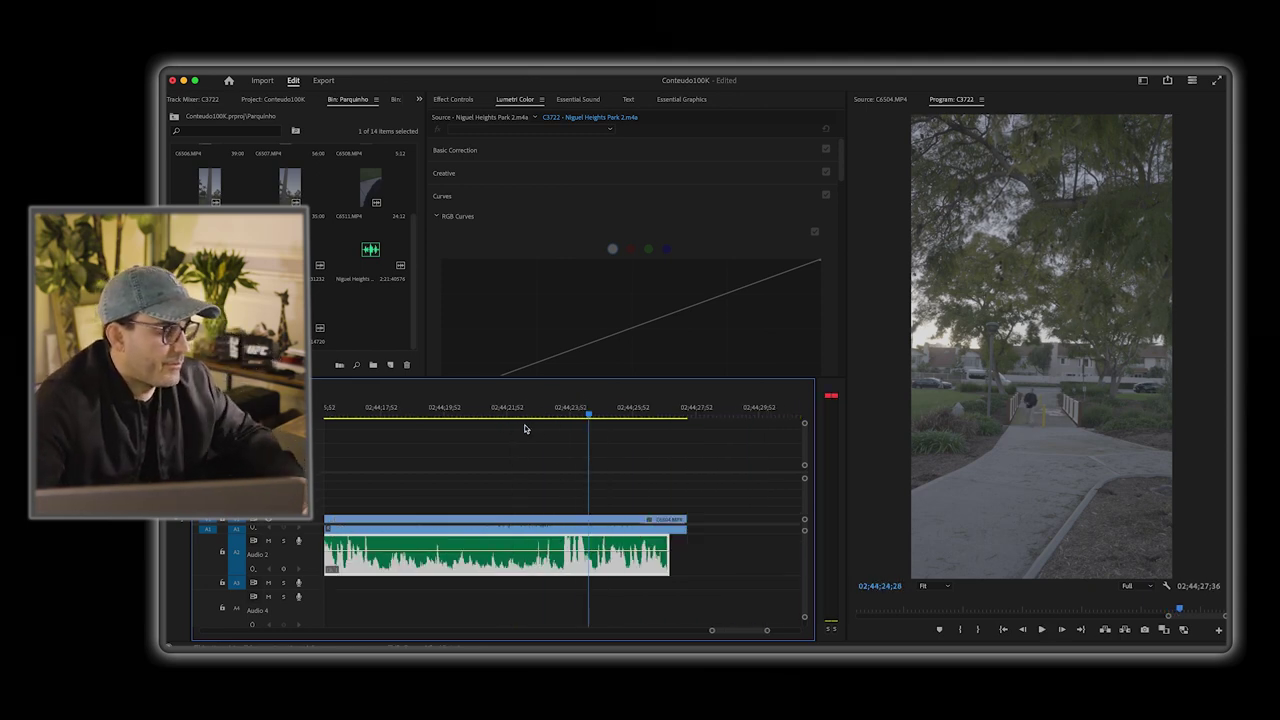
scroll(640, 555, left, 3)
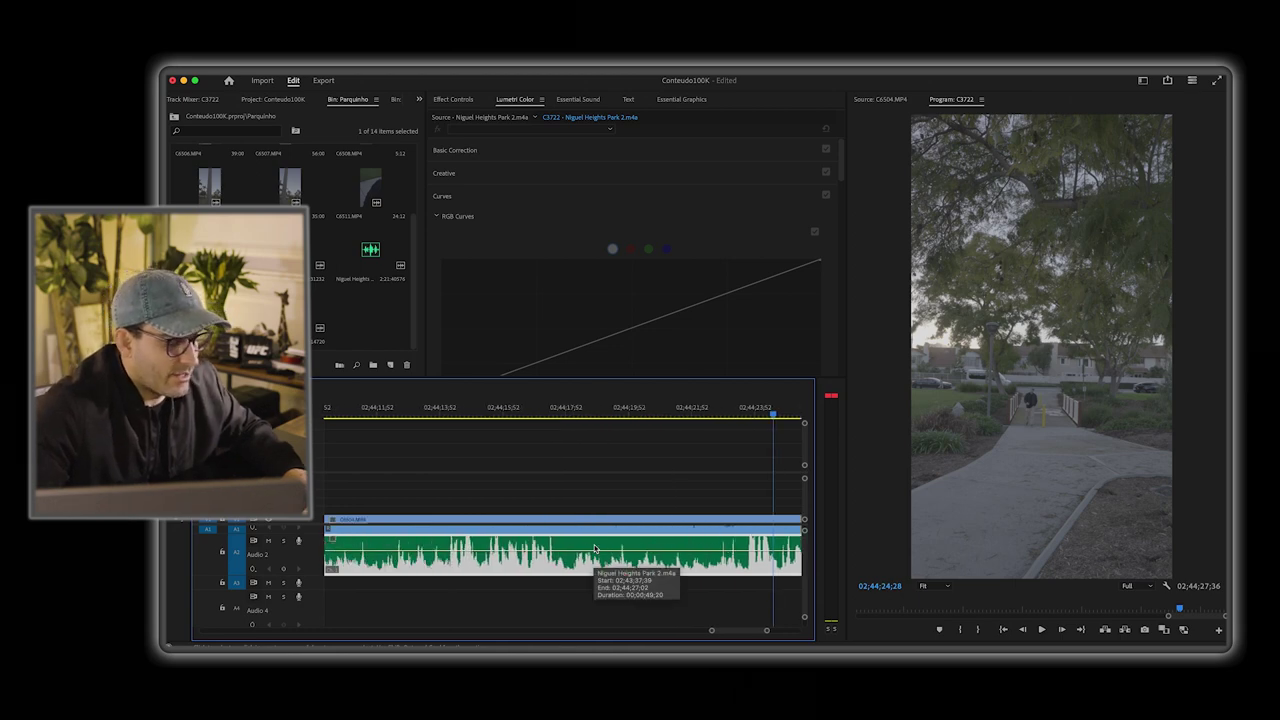
key(minus)
key(minus)
key(minus)
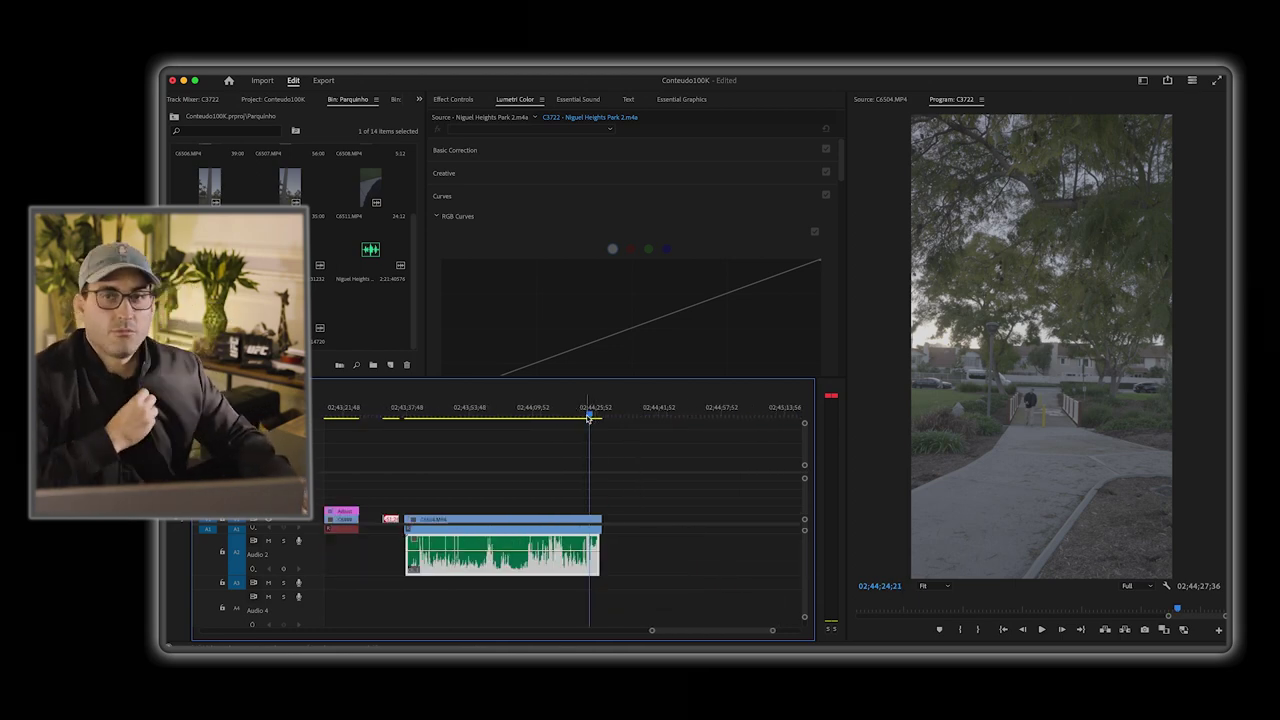
key(equal)
key(equal)
drag(563, 416, 519, 416)
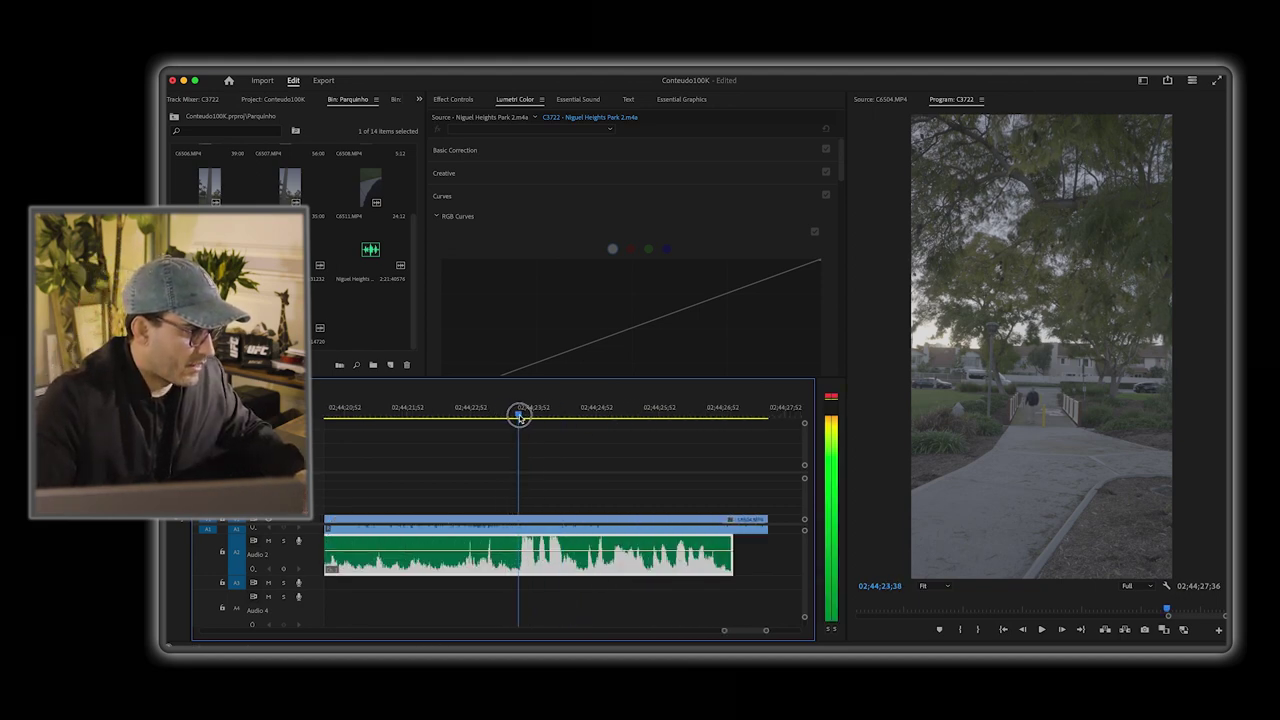
click(561, 583)
scroll(561, 583, up, 1)
drag(568, 612, 543, 506)
key(super+k)
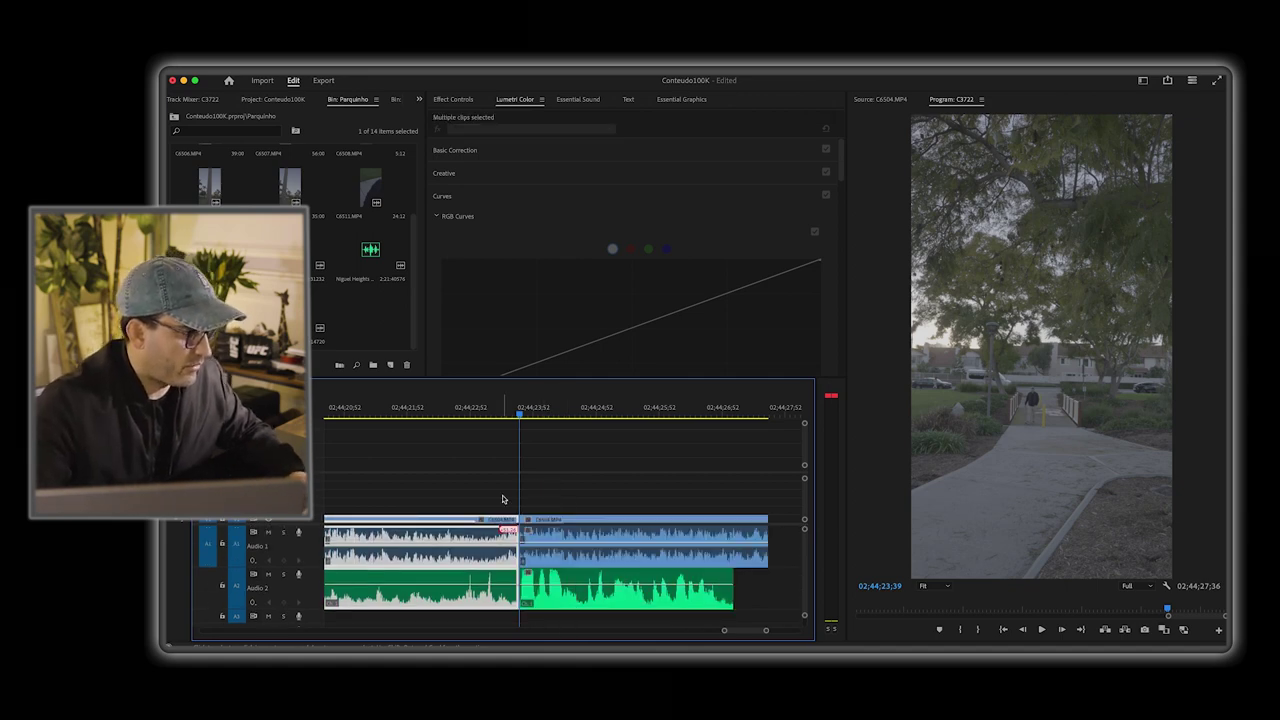
Step: Delete the video and audio before the cut at 02;44;23;39 and play the remaining section
drag(494, 498, 500, 625)
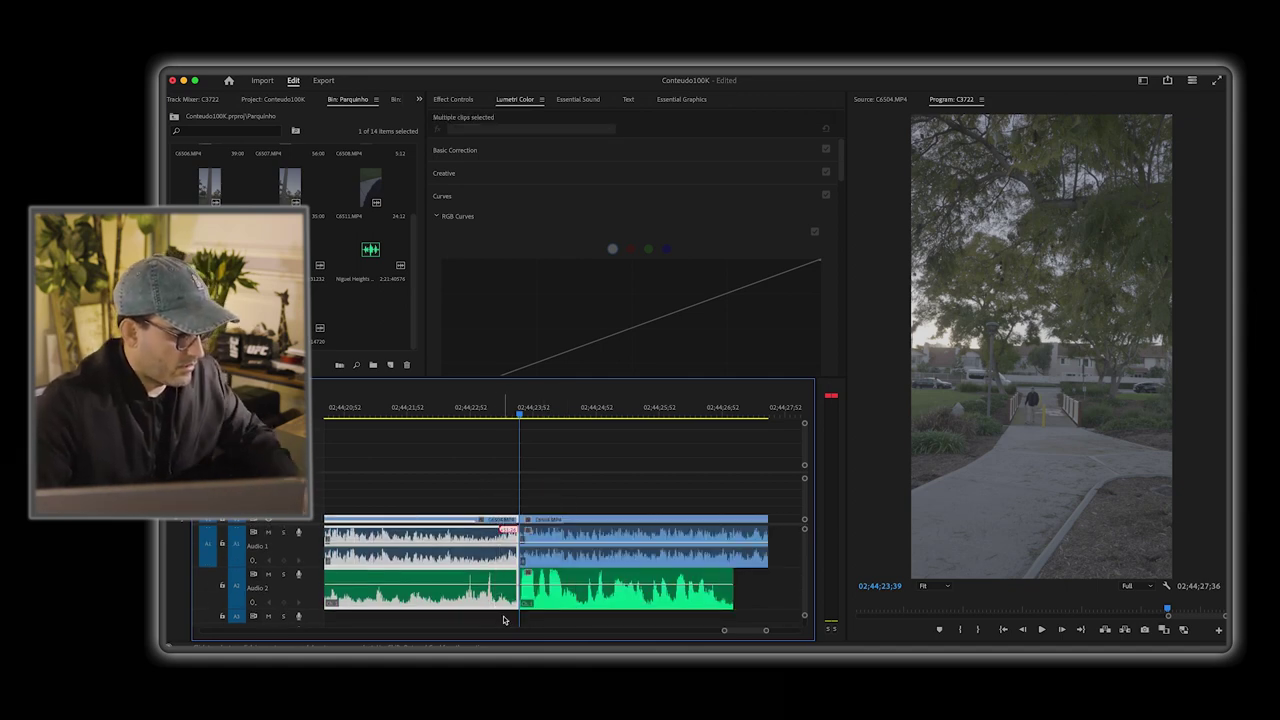
key(Delete)
key(space)
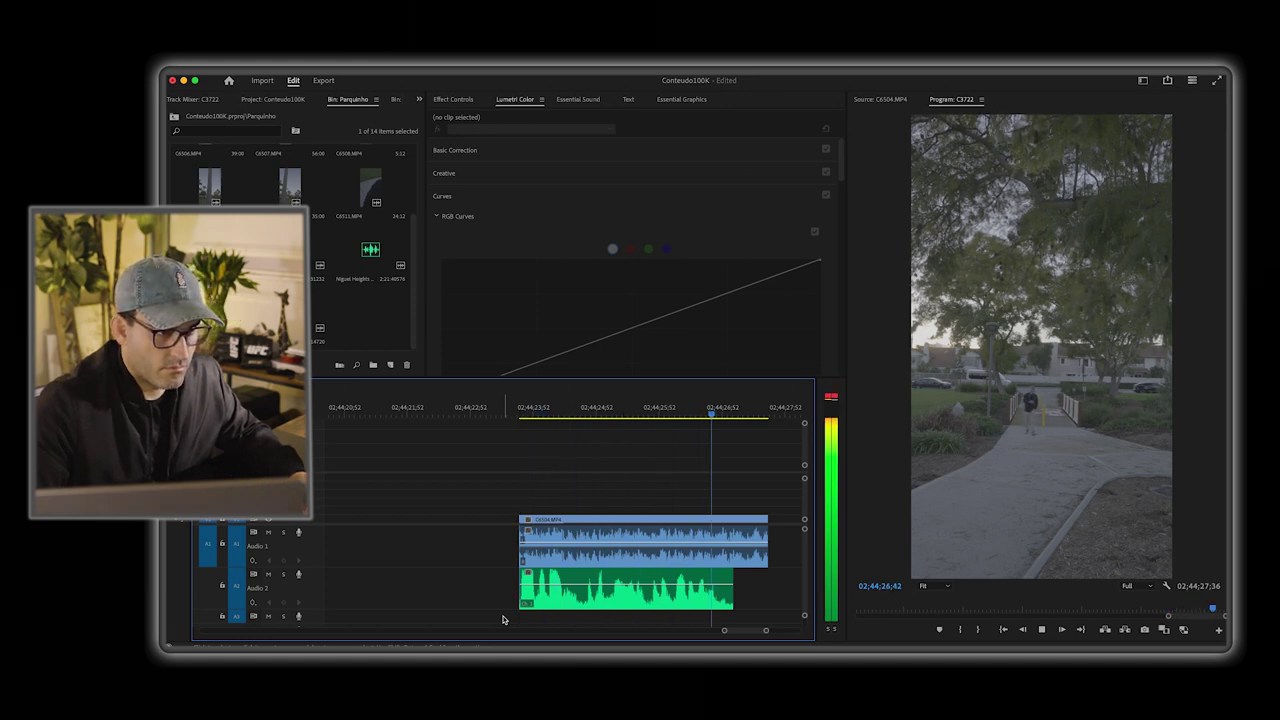
key(space)
key(minus)
key(minus)
key(minus)
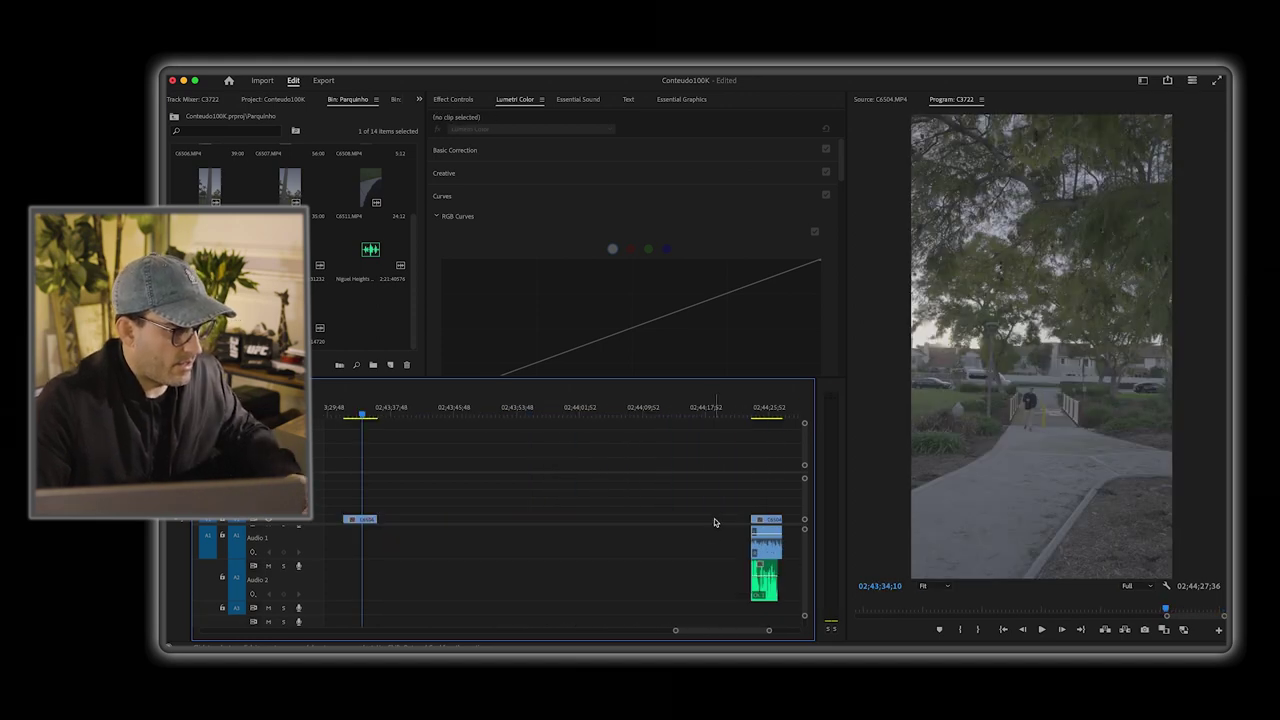
scroll(714, 521, right, 3)
click(620, 410)
key(space)
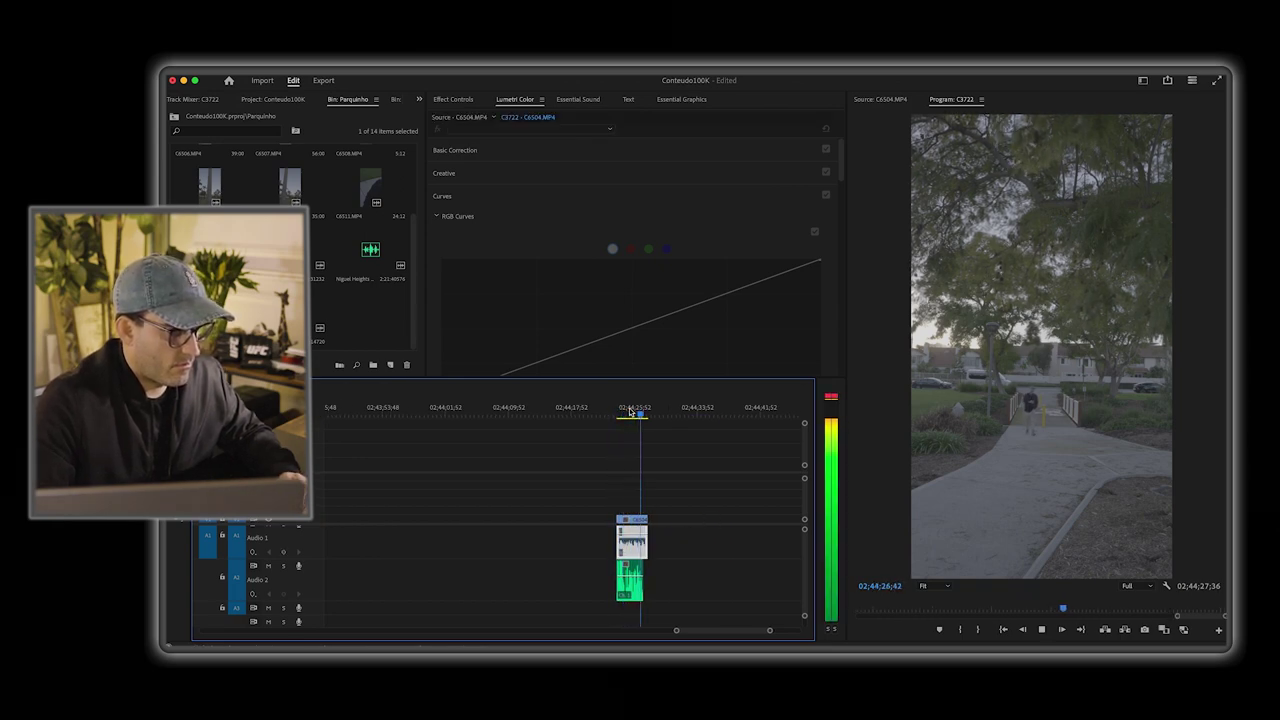
Step: Move the trimmed C6504.MP4 and voice memo together to start at 02;43;33;02, replacing the short C6504.MP4 clip there
drag(590, 512, 400, 540)
scroll(410, 541, left, 5)
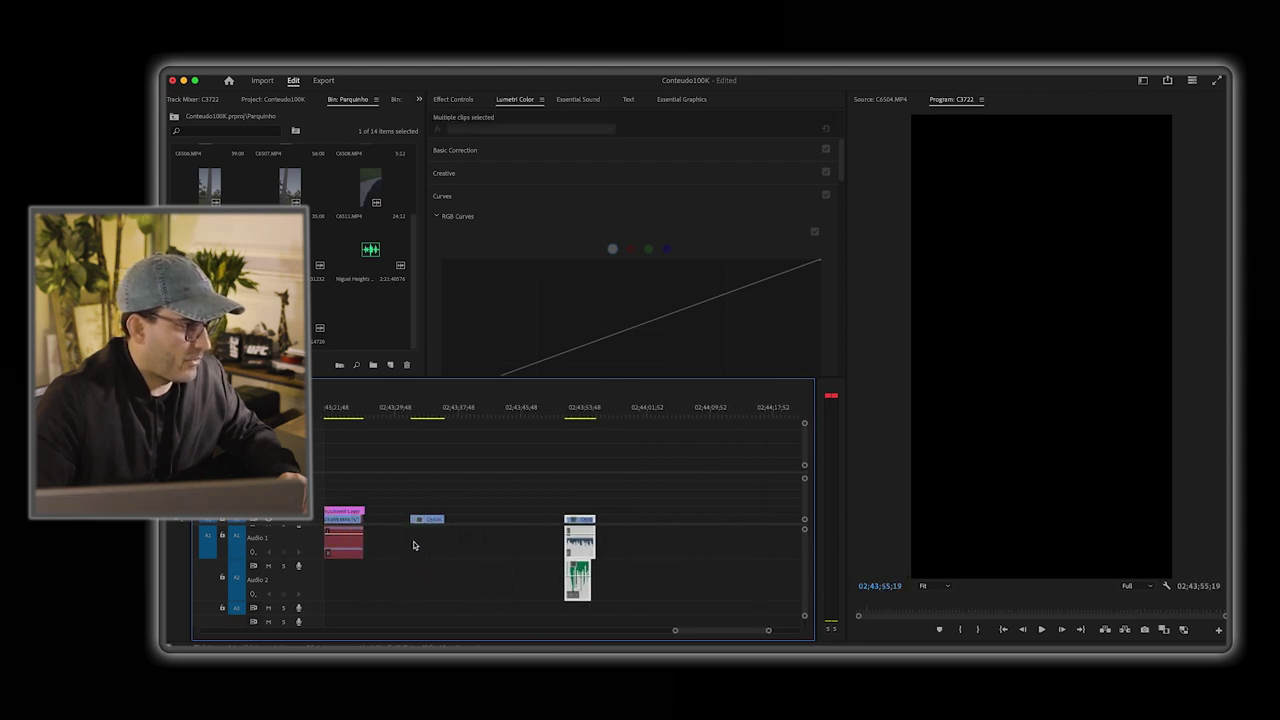
click(428, 401)
drag(575, 545, 431, 551)
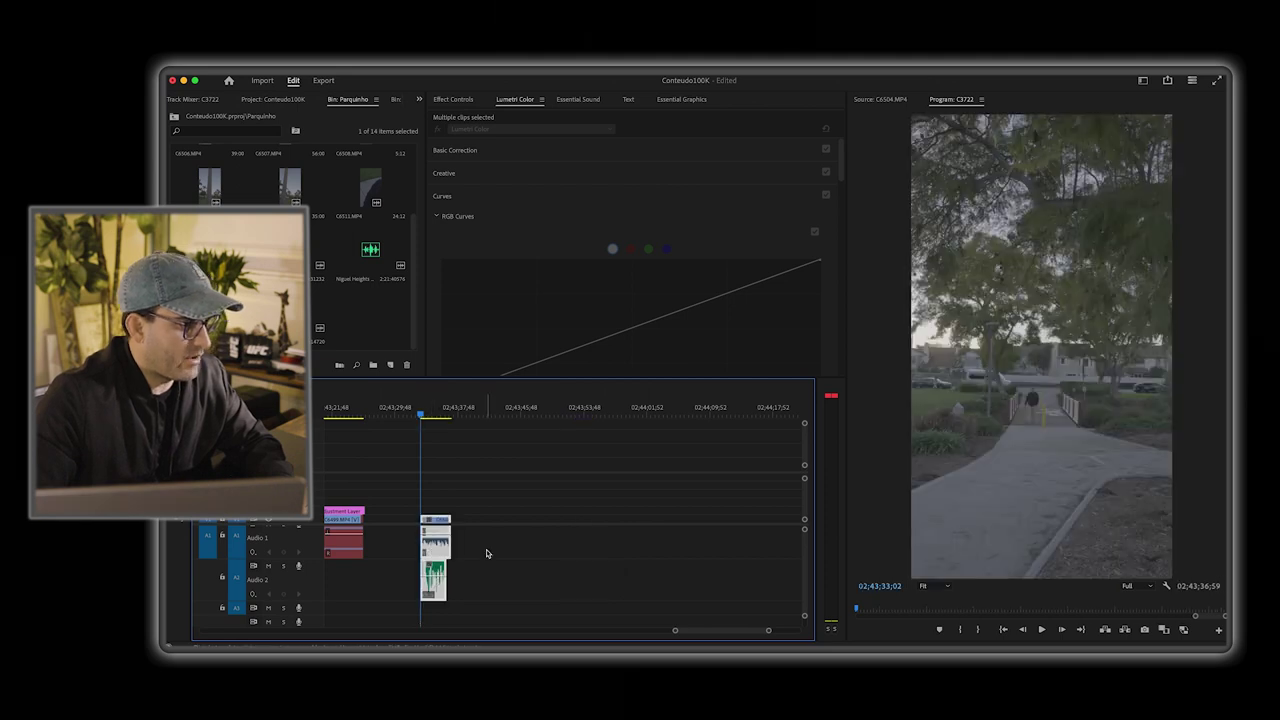
Step: Delete the trimmed clip's camera audio and move the voice memo up to Audio 1 in its place
click(434, 549)
key(Delete)
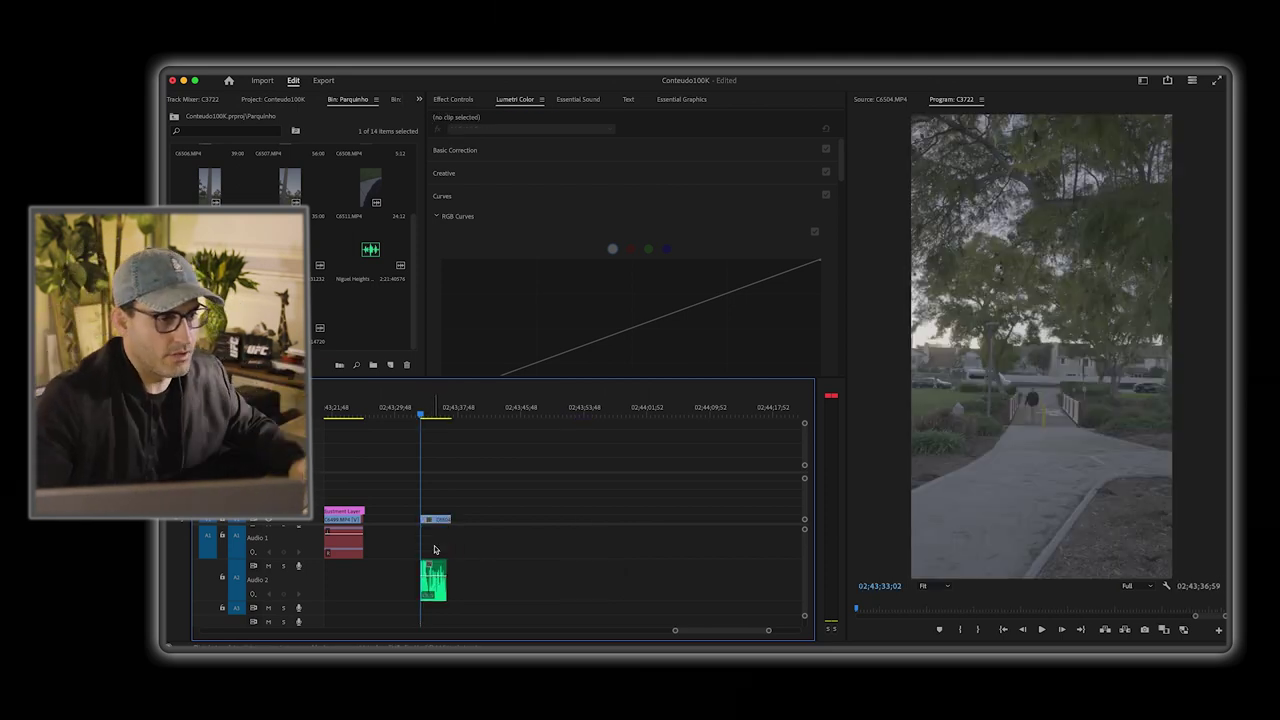
drag(436, 568, 436, 541)
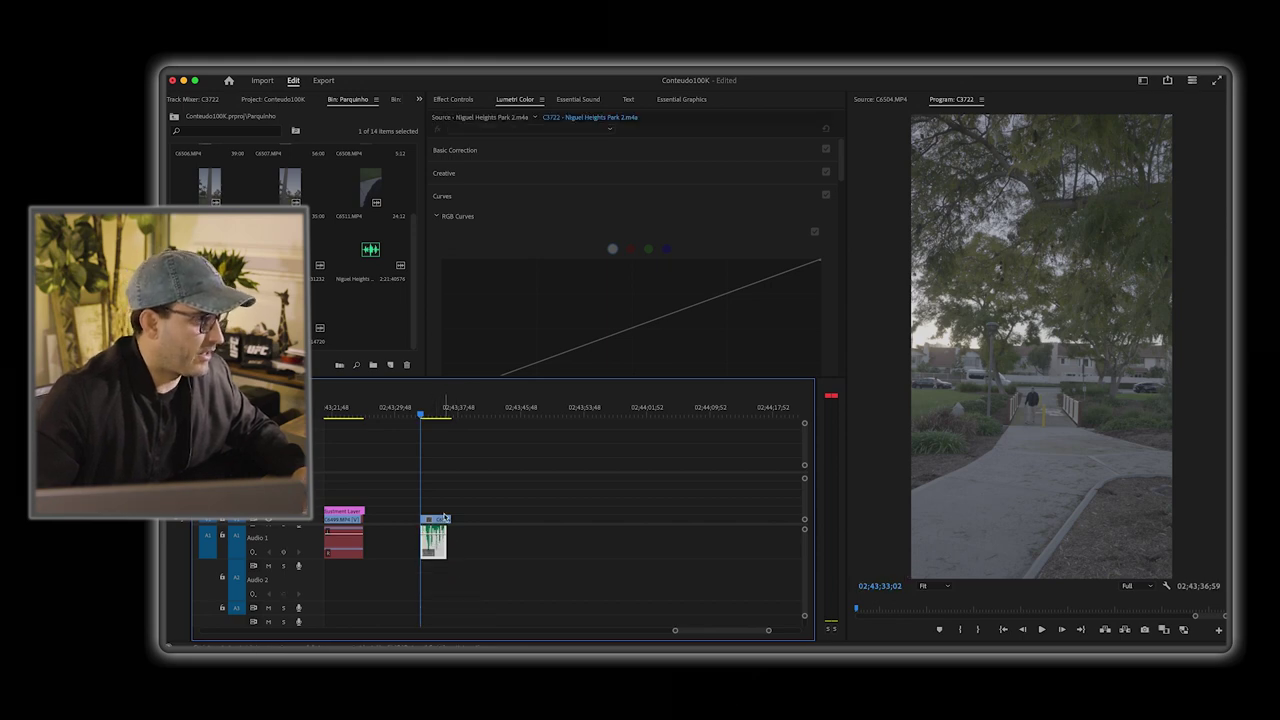
Step: Open C6503.MP4 as the source clip, scrub towards its end and mark an In point there
click(445, 517)
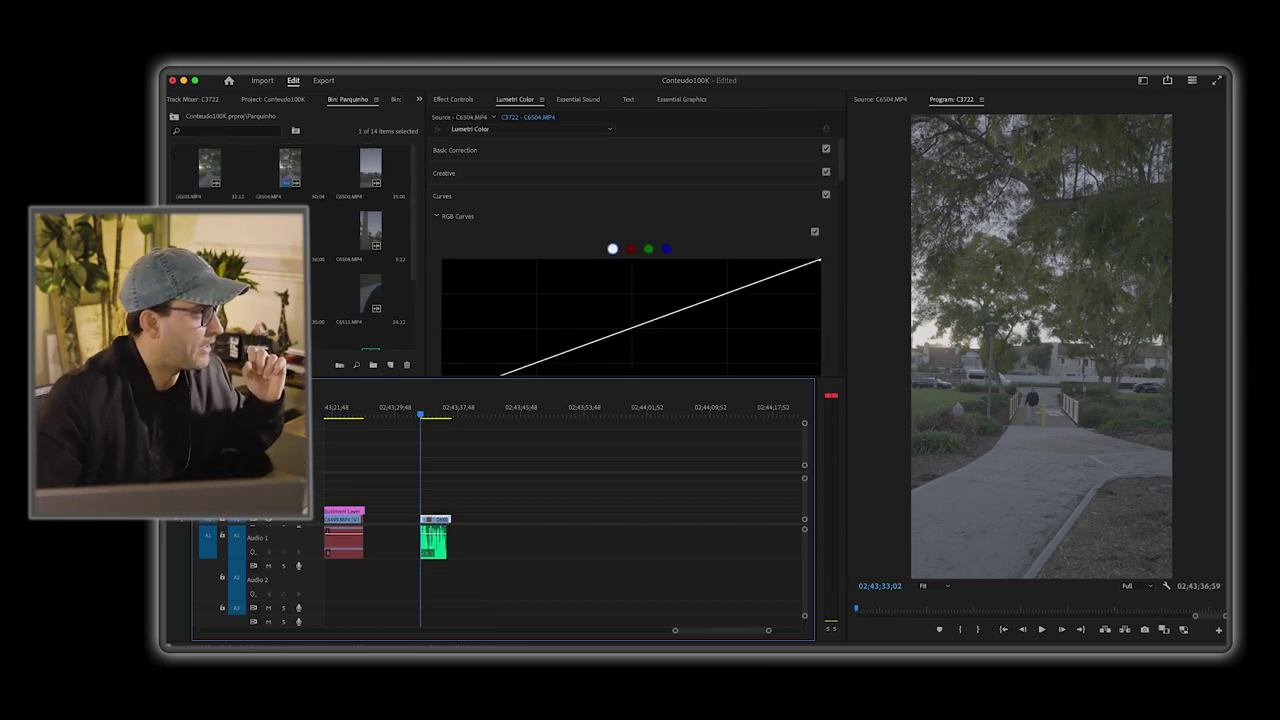
double_click(199, 169)
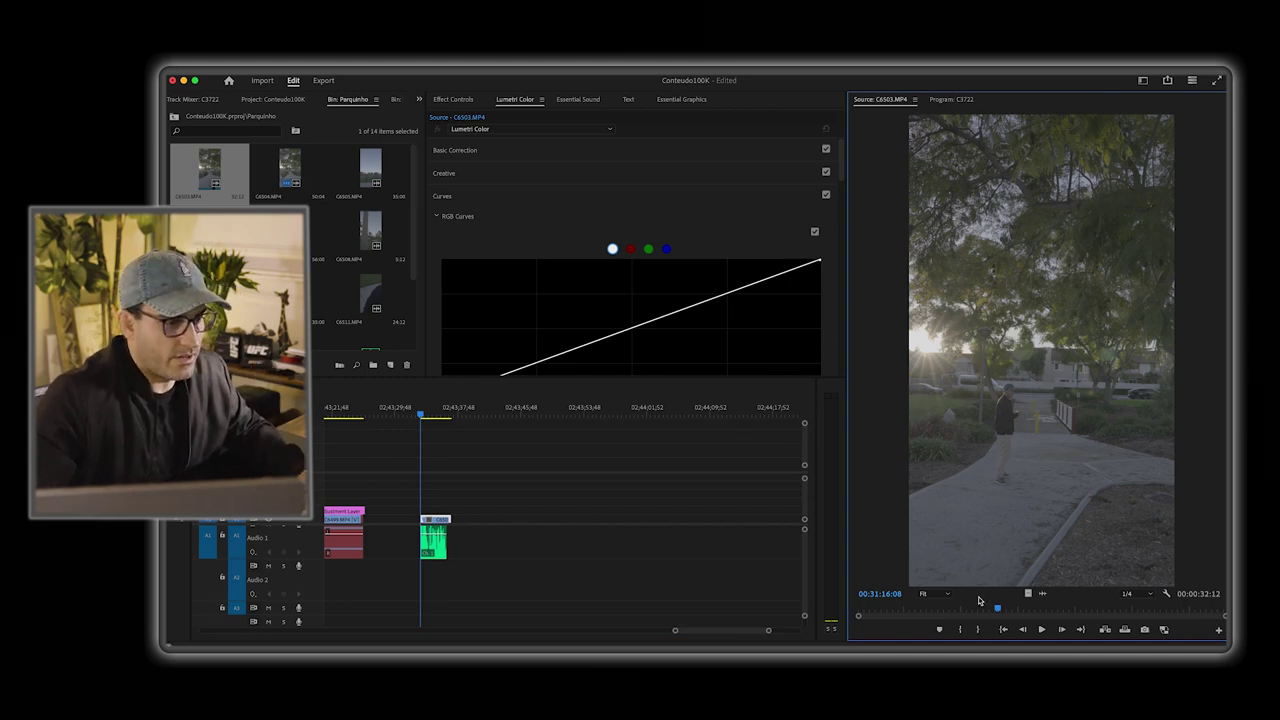
drag(997, 607, 1207, 609)
key(i)
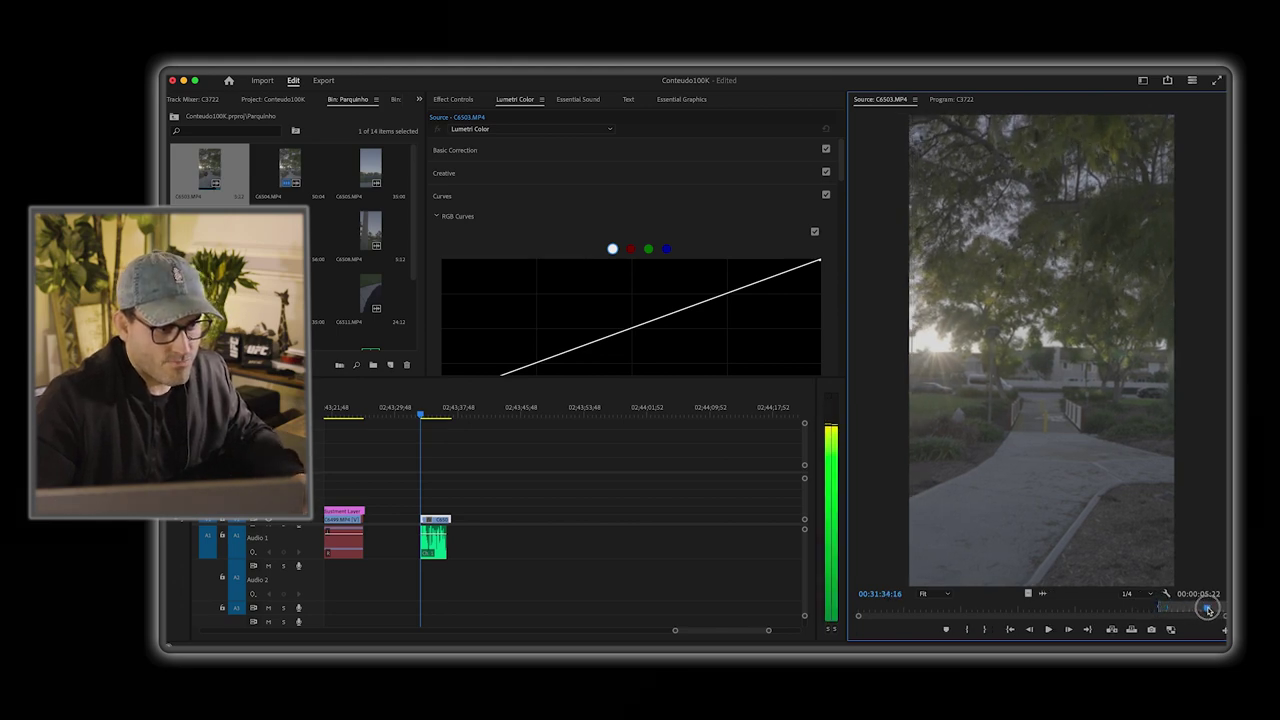
Step: Mark a 10;10 range of C6504.MP4 with its Out point at 00;31;55;14 and layer it above the trimmed clip at 02;43;33;02
key(Right)
drag(892, 609, 454, 511)
key(o)
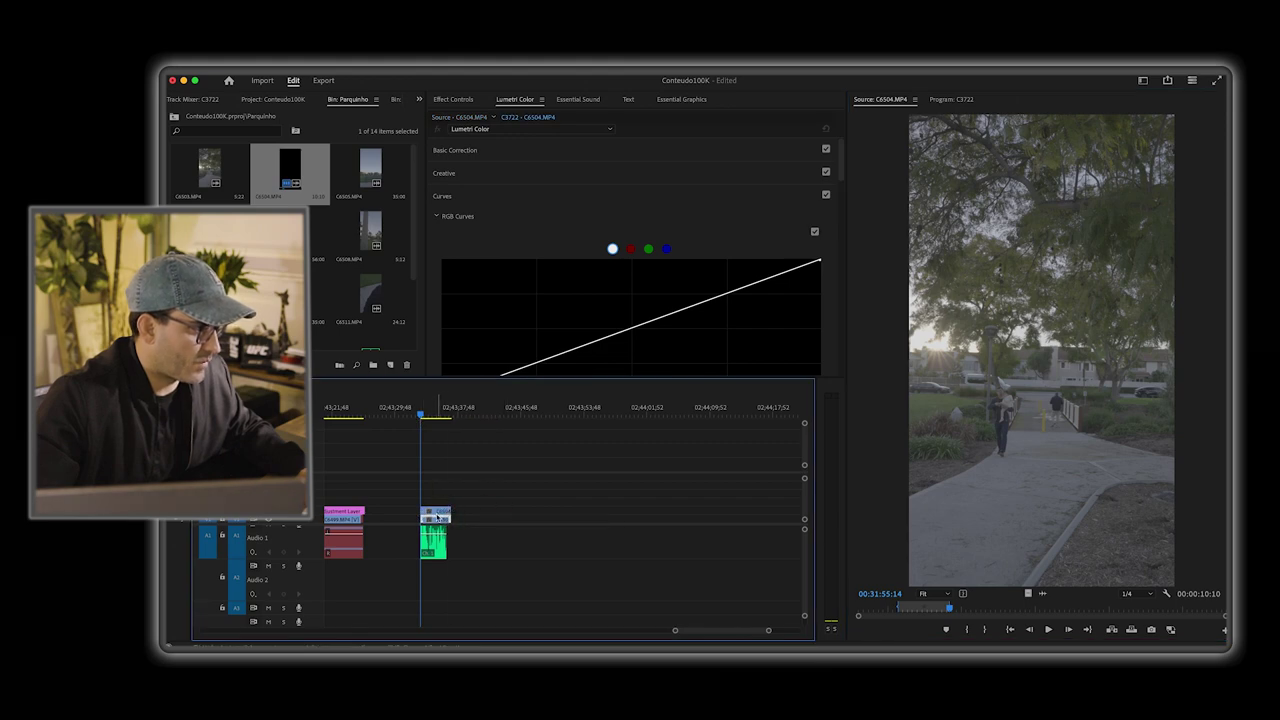
Step: Draw a closed freeform opacity mask around the sunlit trees on the upper C6504.MP4 clip with the Pen tool
click(452, 100)
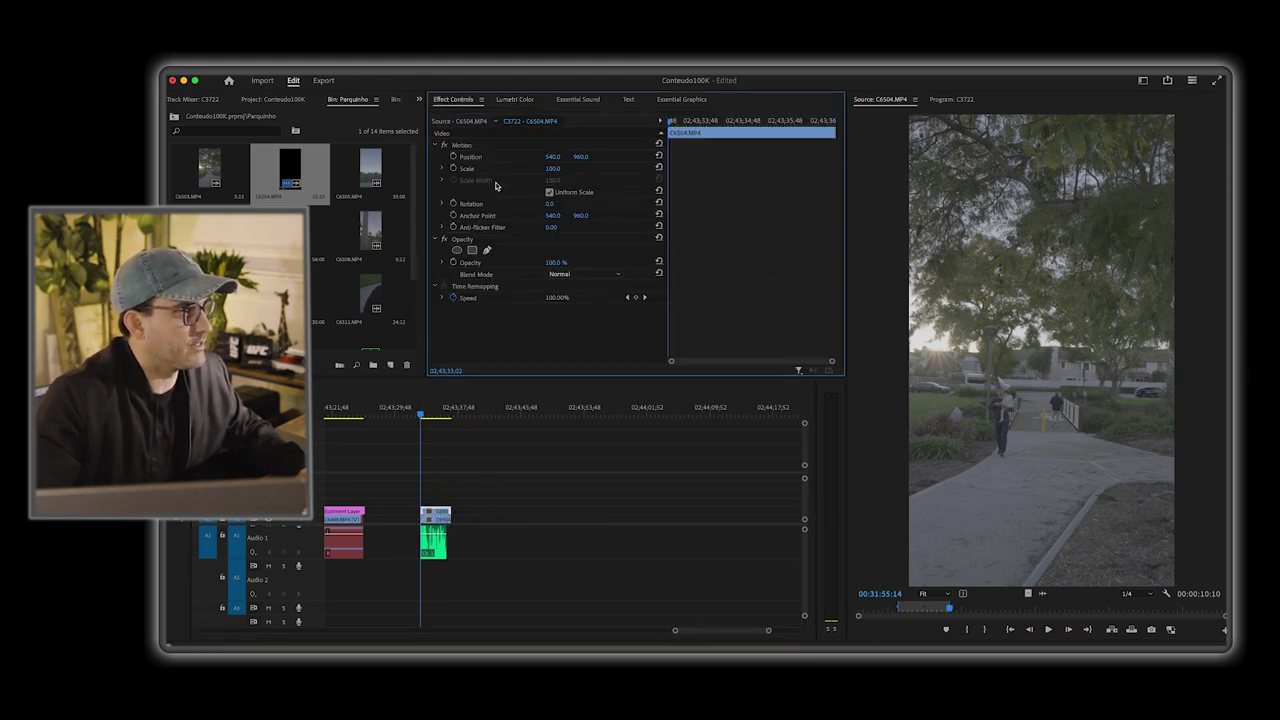
click(487, 251)
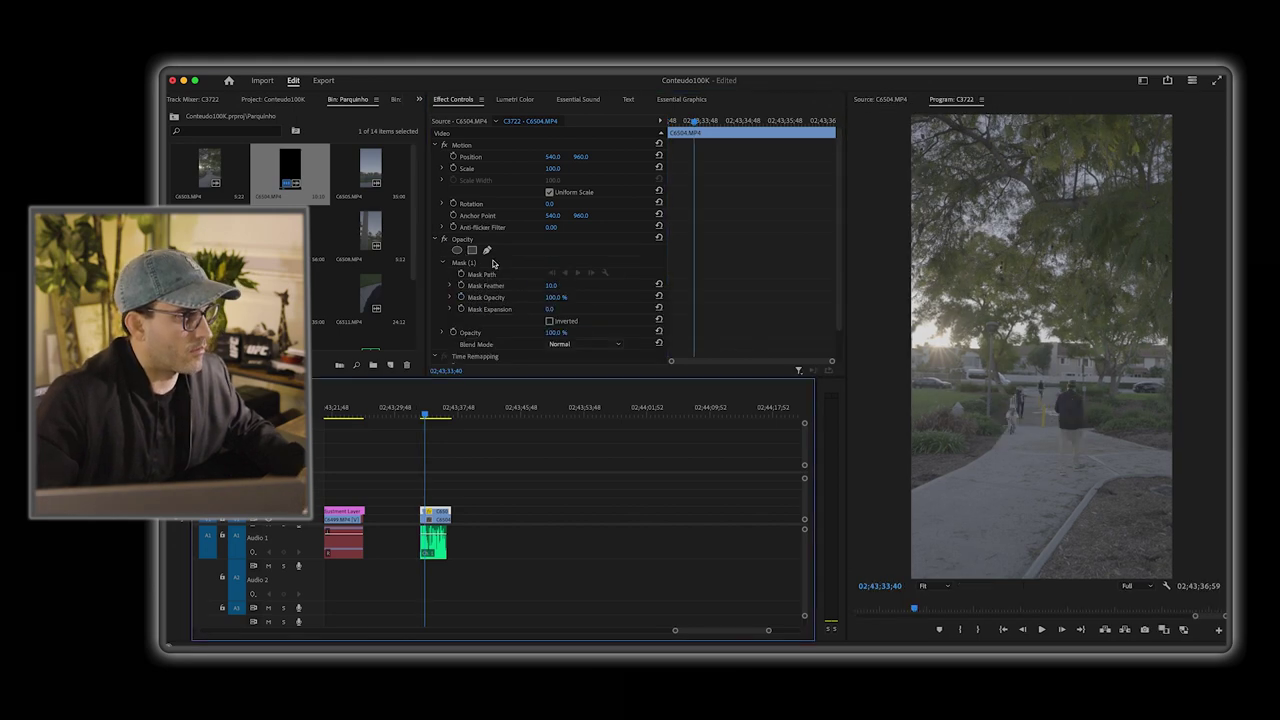
click(487, 252)
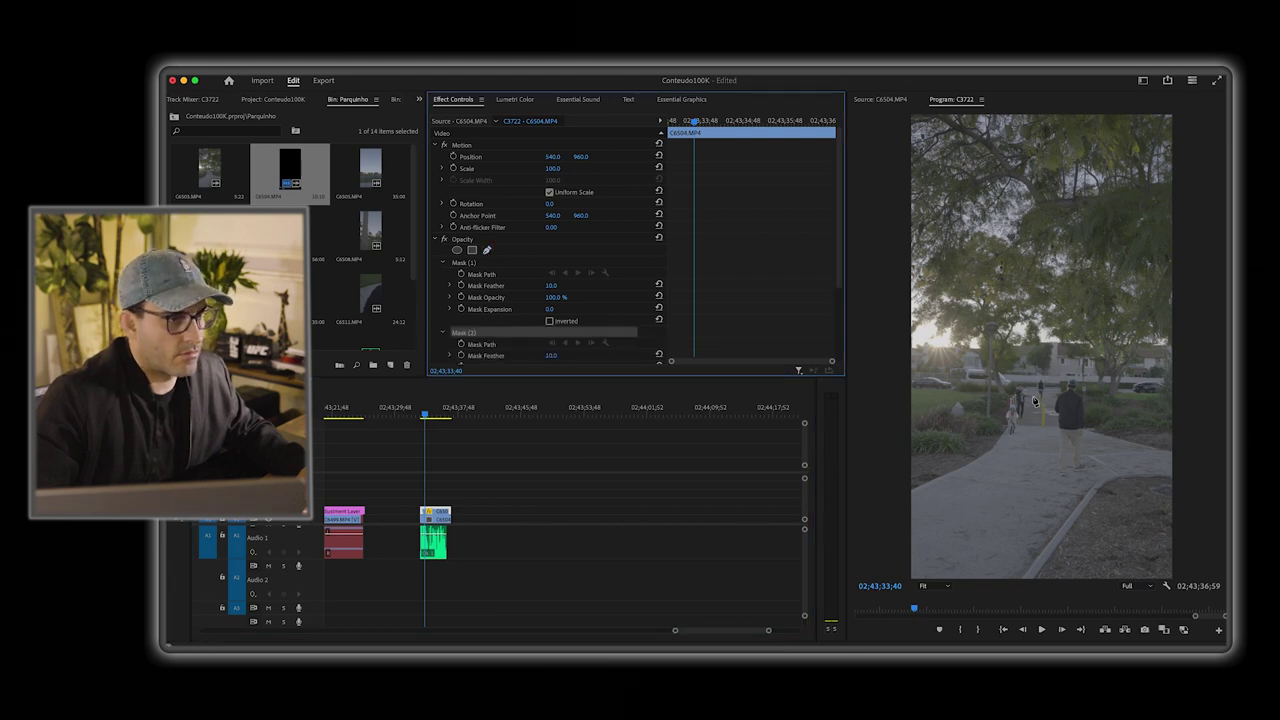
click(940, 413)
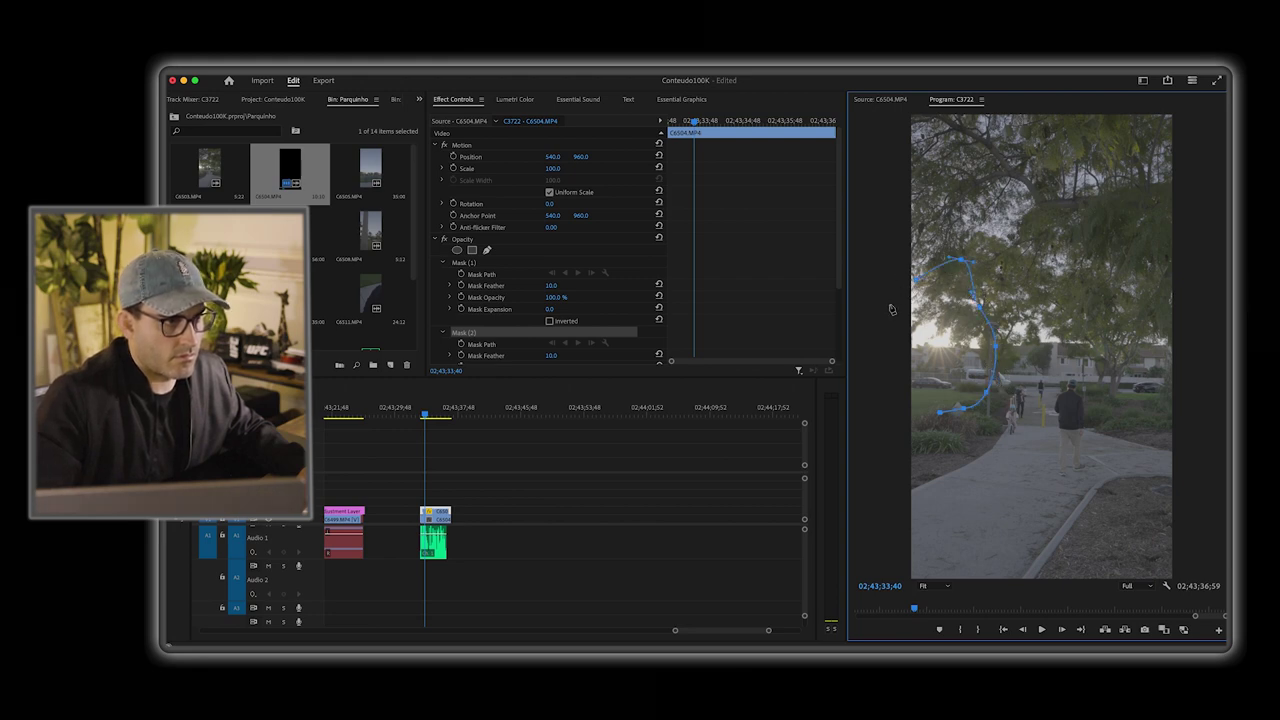
drag(940, 415, 878, 435)
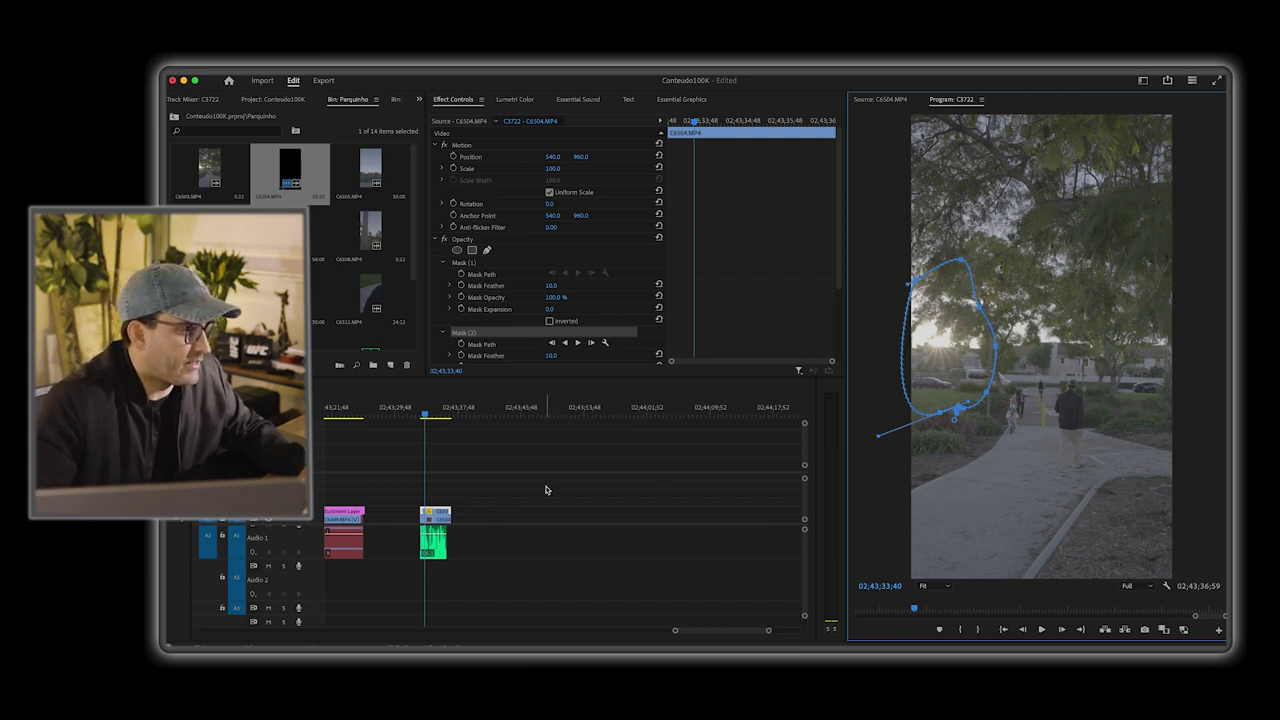
Step: Delete the empty Mask (1) from the upper clip's Opacity and select the drawn mask around the sun
click(438, 512)
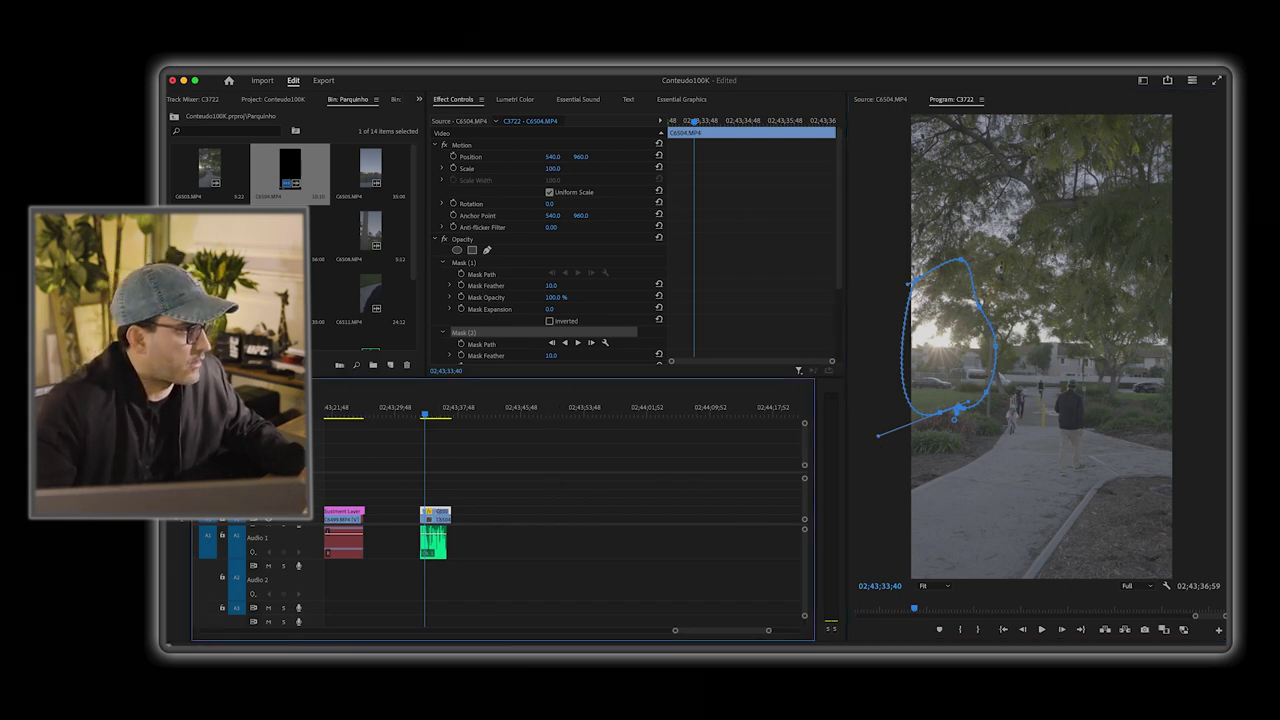
click(486, 264)
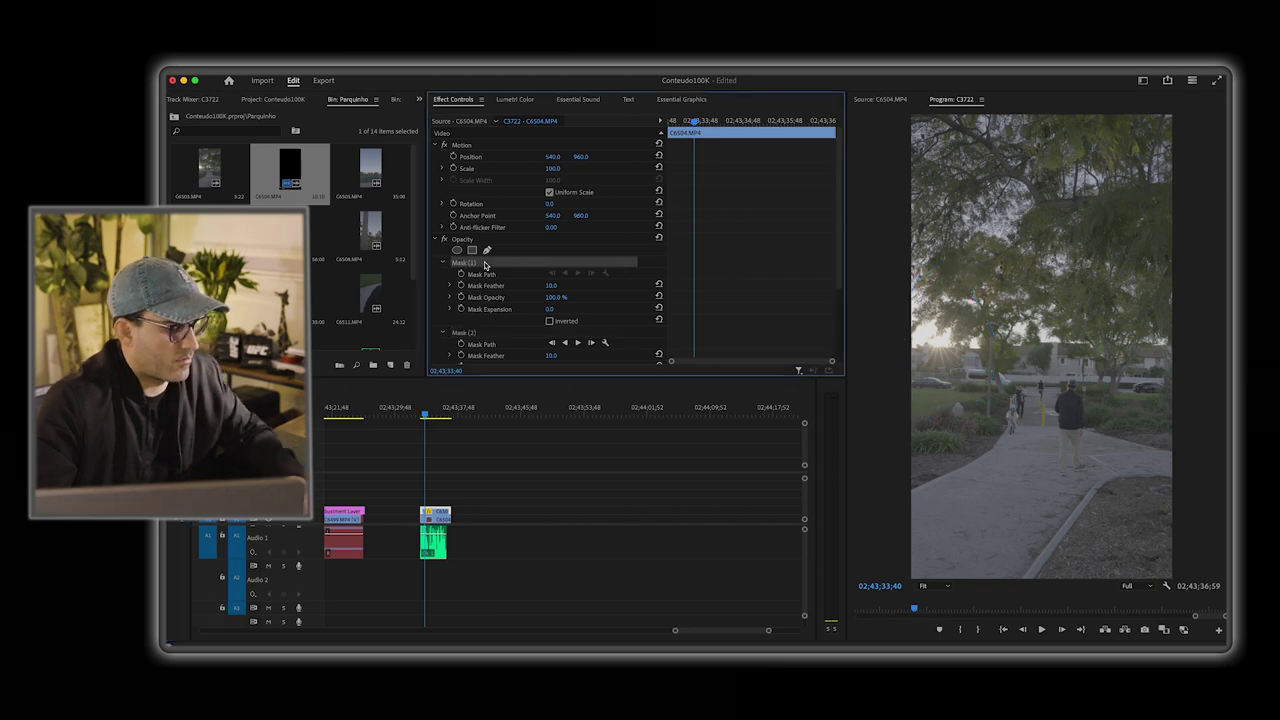
key(Delete)
click(487, 265)
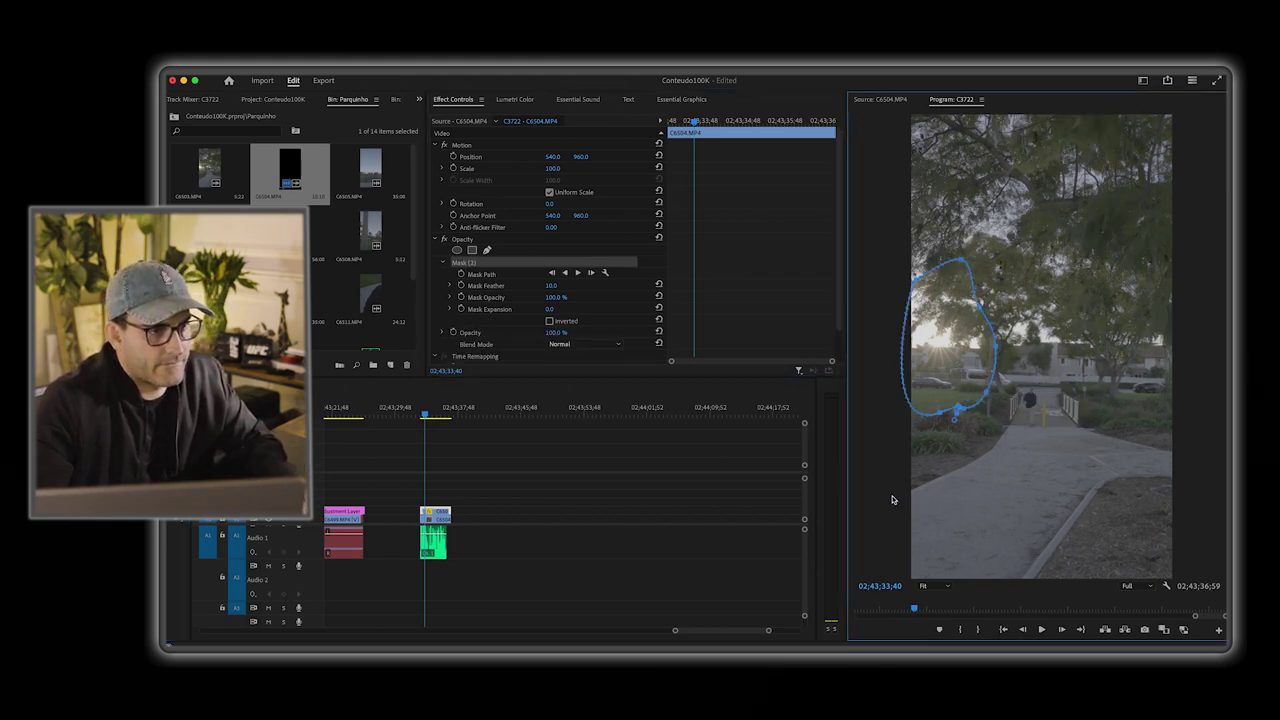
Step: Set the sun mask's Mask Feather to 75
click(432, 417)
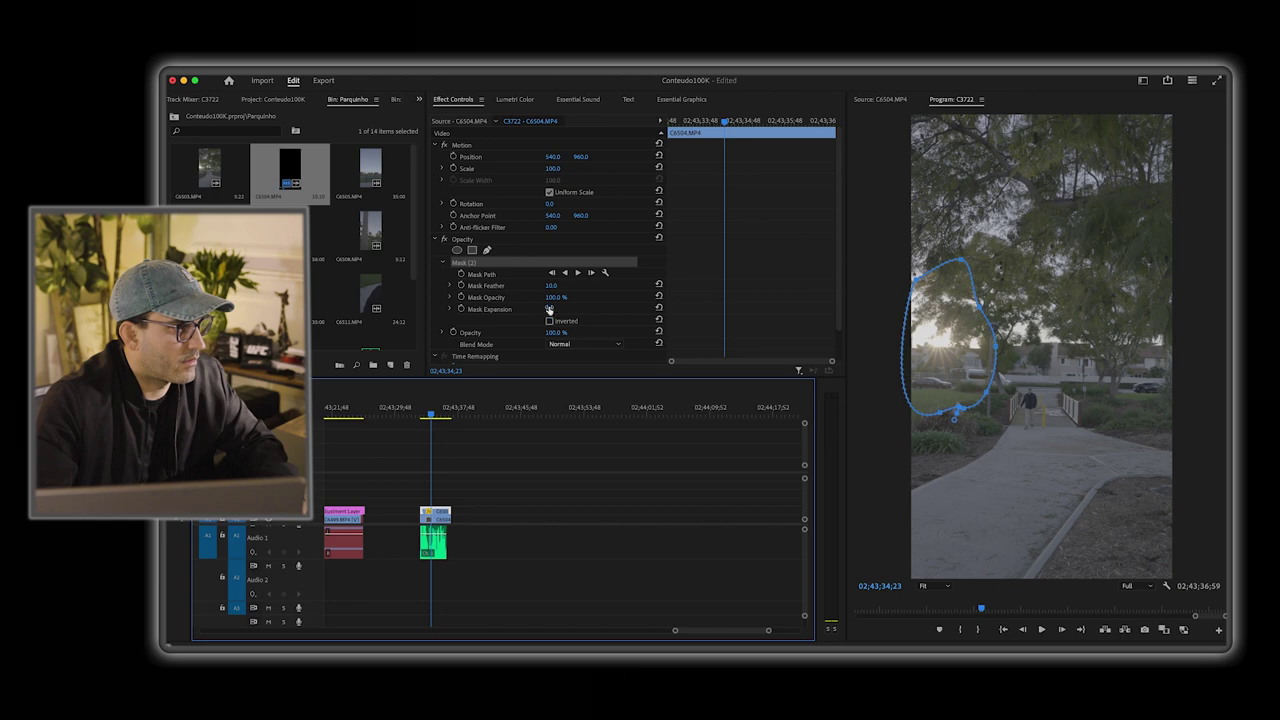
drag(553, 292, 559, 292)
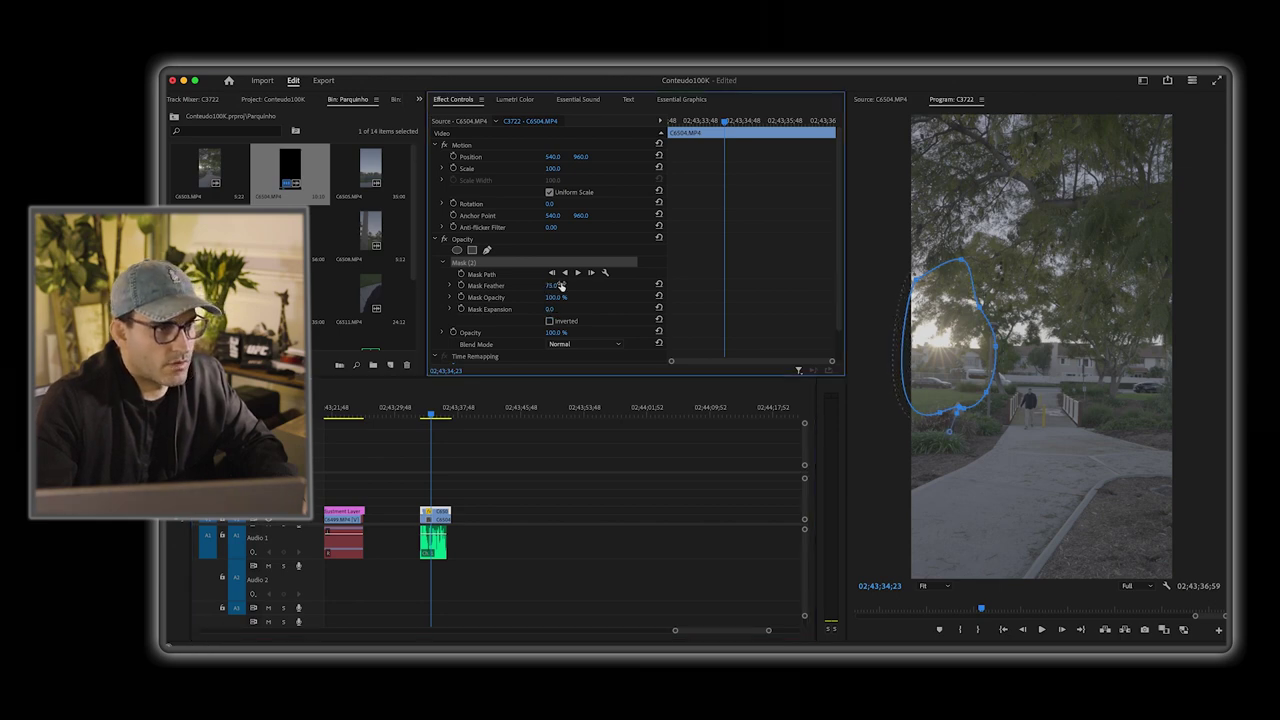
click(1094, 529)
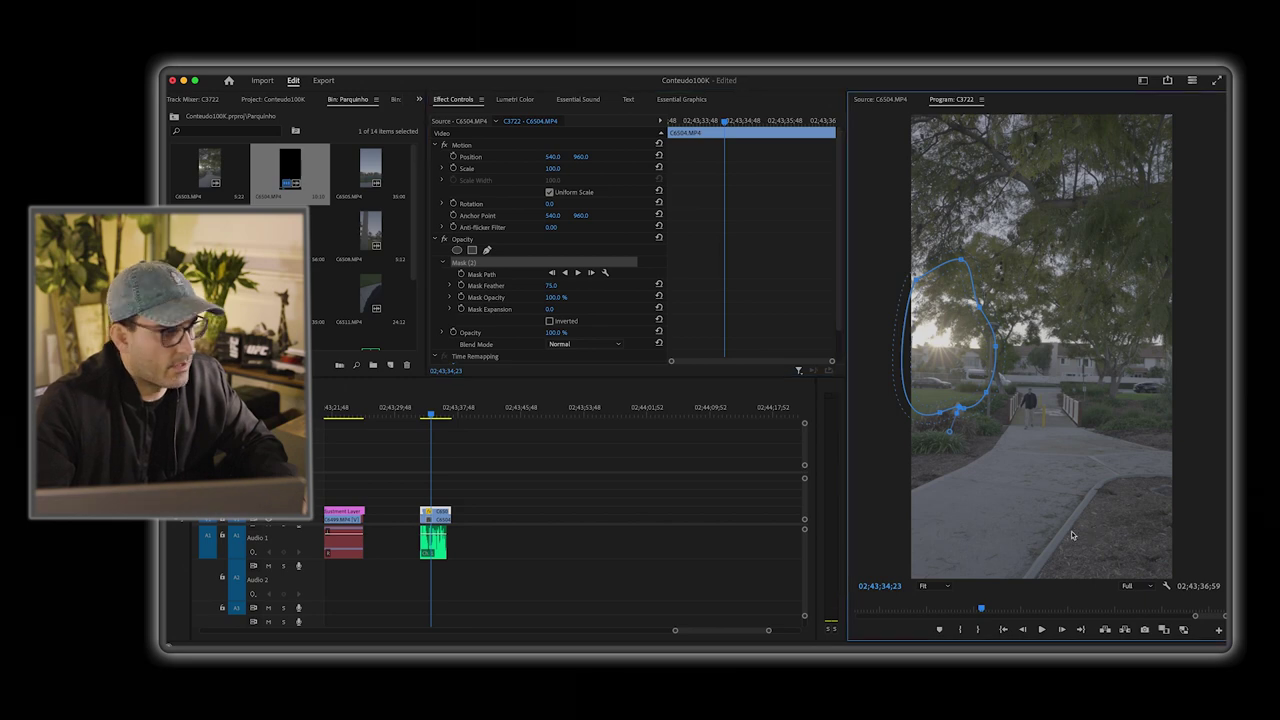
Step: Play the layered C6504.MP4 clips from about 02;43;32;51 to check the masked sun composite
click(445, 522)
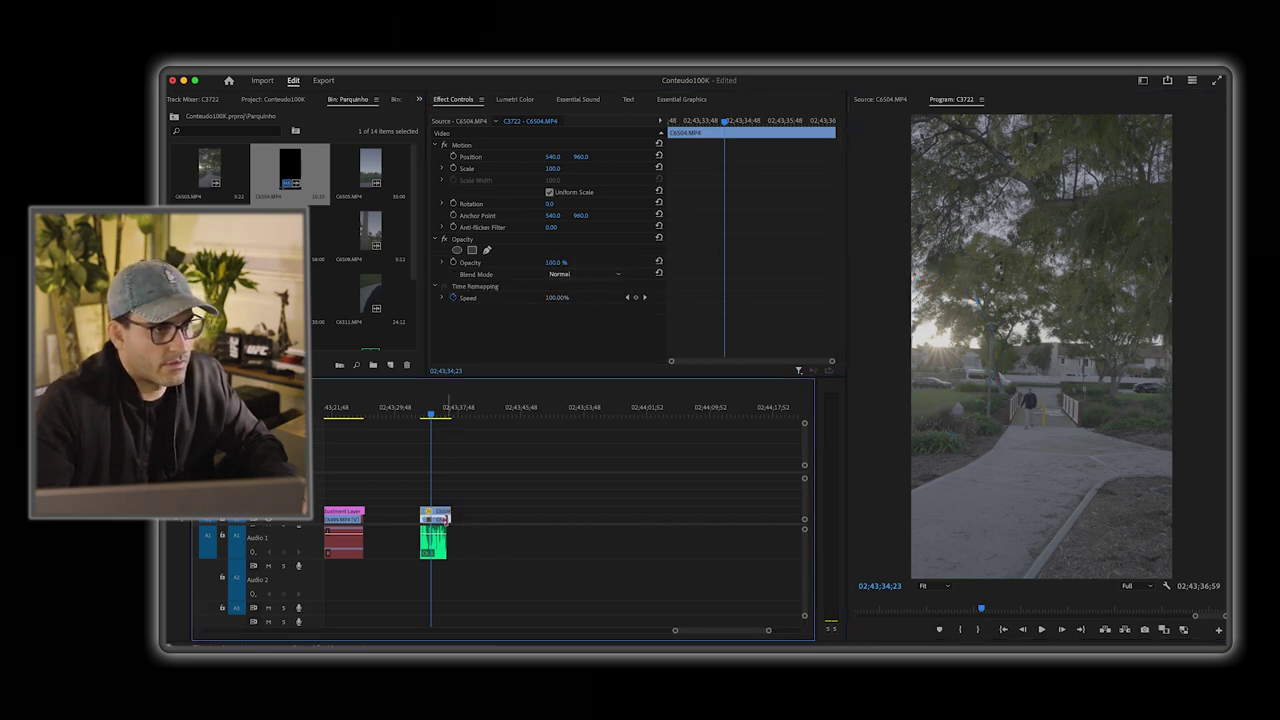
click(420, 417)
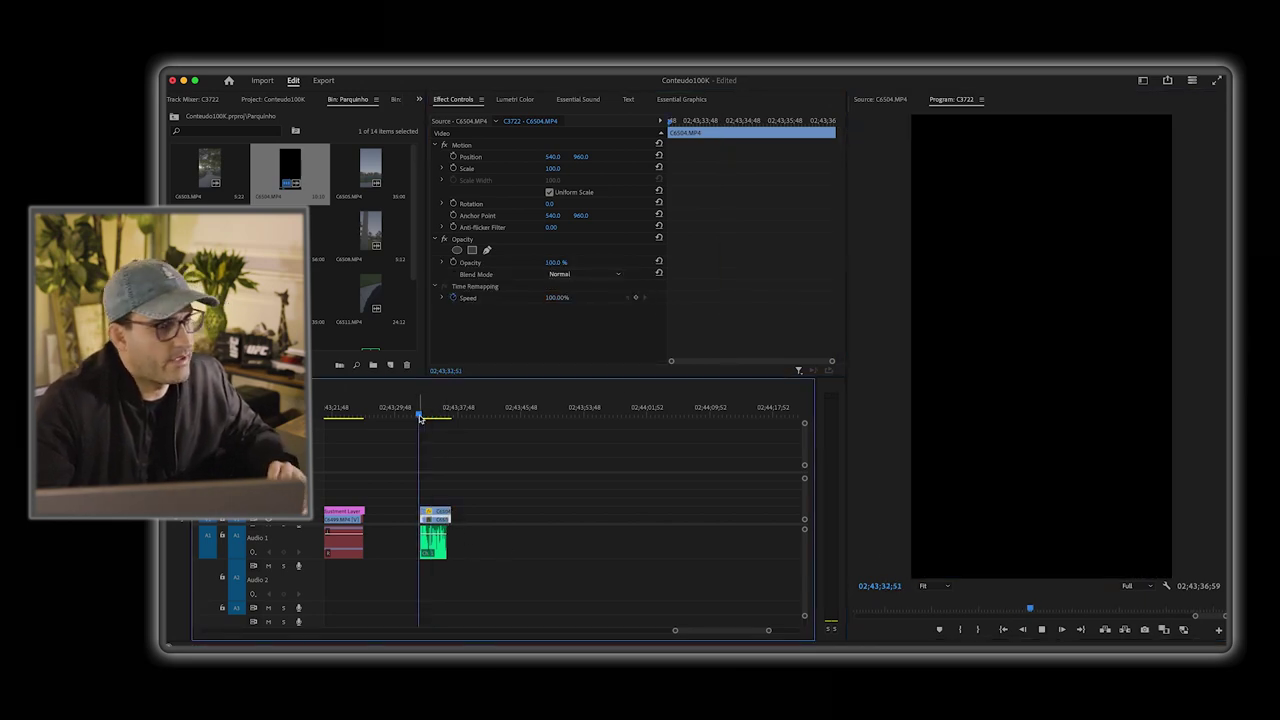
key(space)
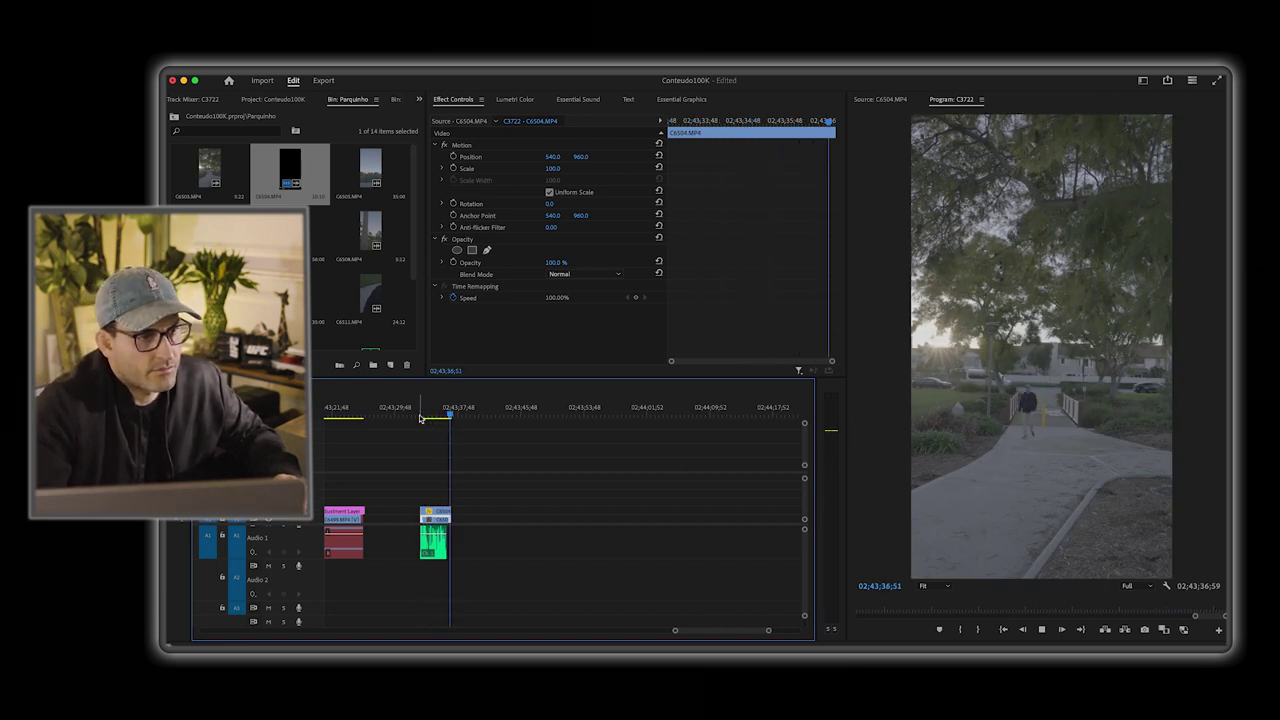
Step: Trim both C6504.MP4 layers to end with the voice memo at 02;43;36;26 and replay the section
drag(452, 519, 473, 511)
mouse_move(452, 416)
mouse_down()
mouse_move(437, 420)
mouse_move(451, 425)
mouse_up()
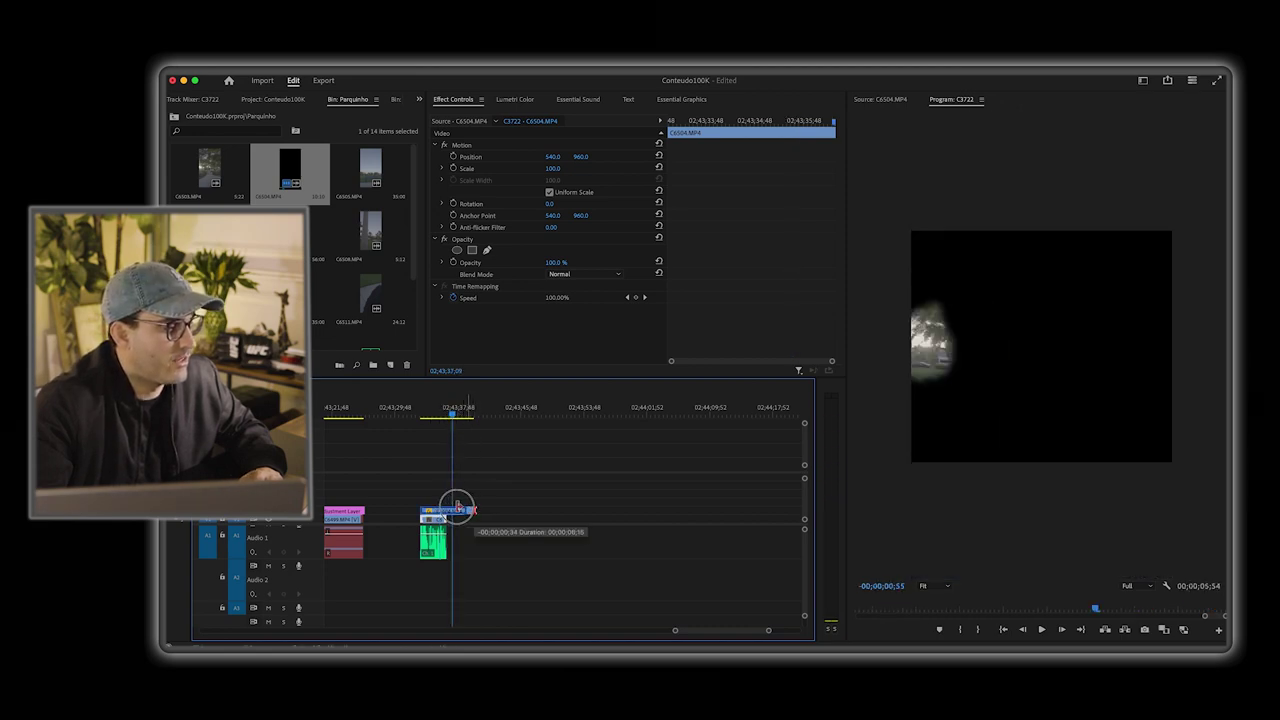
click(438, 414)
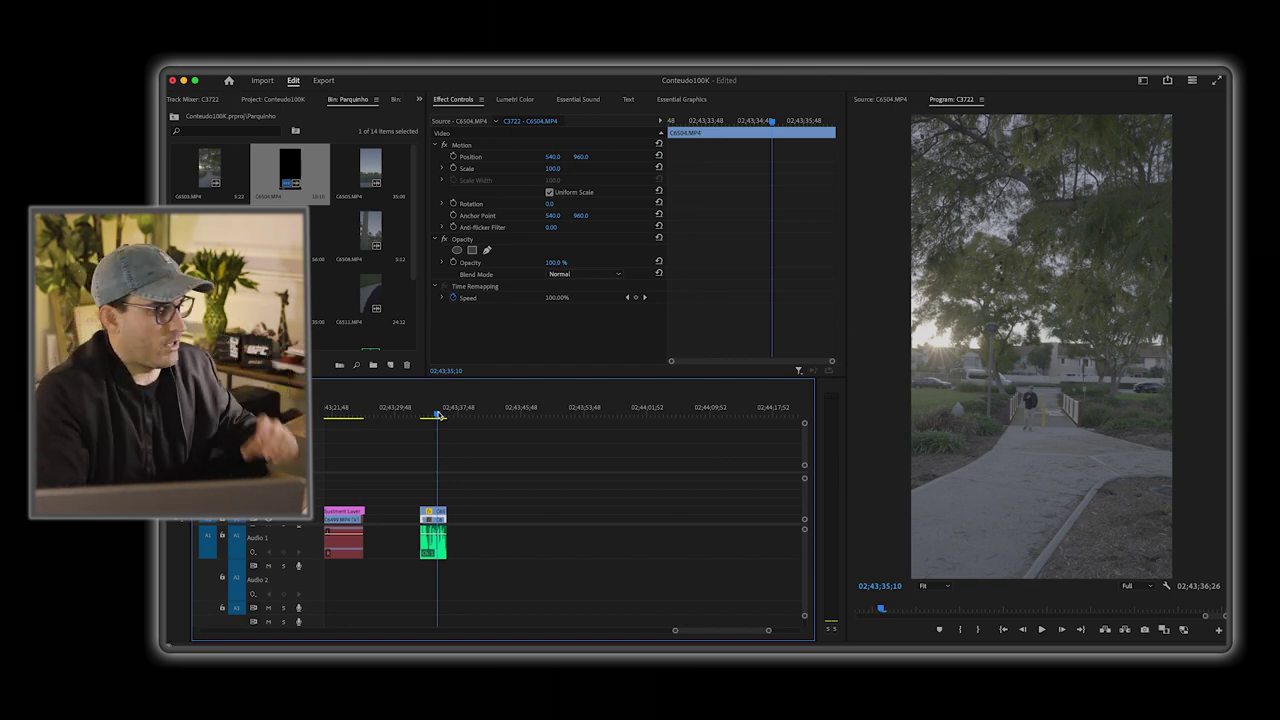
key(Up)
key(space)
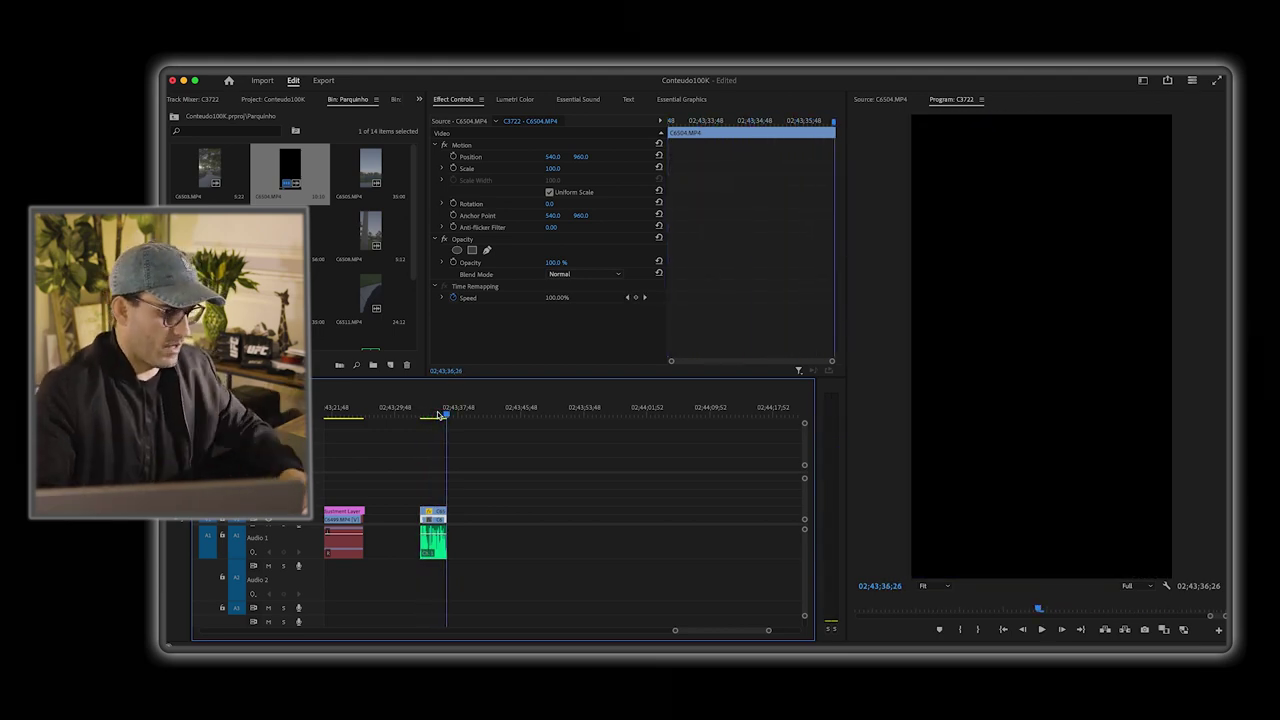
Step: Try to extend the start of the lower C6504.MP4 layer and voice memo back to 02;43;32;47
scroll(477, 466, up, 8)
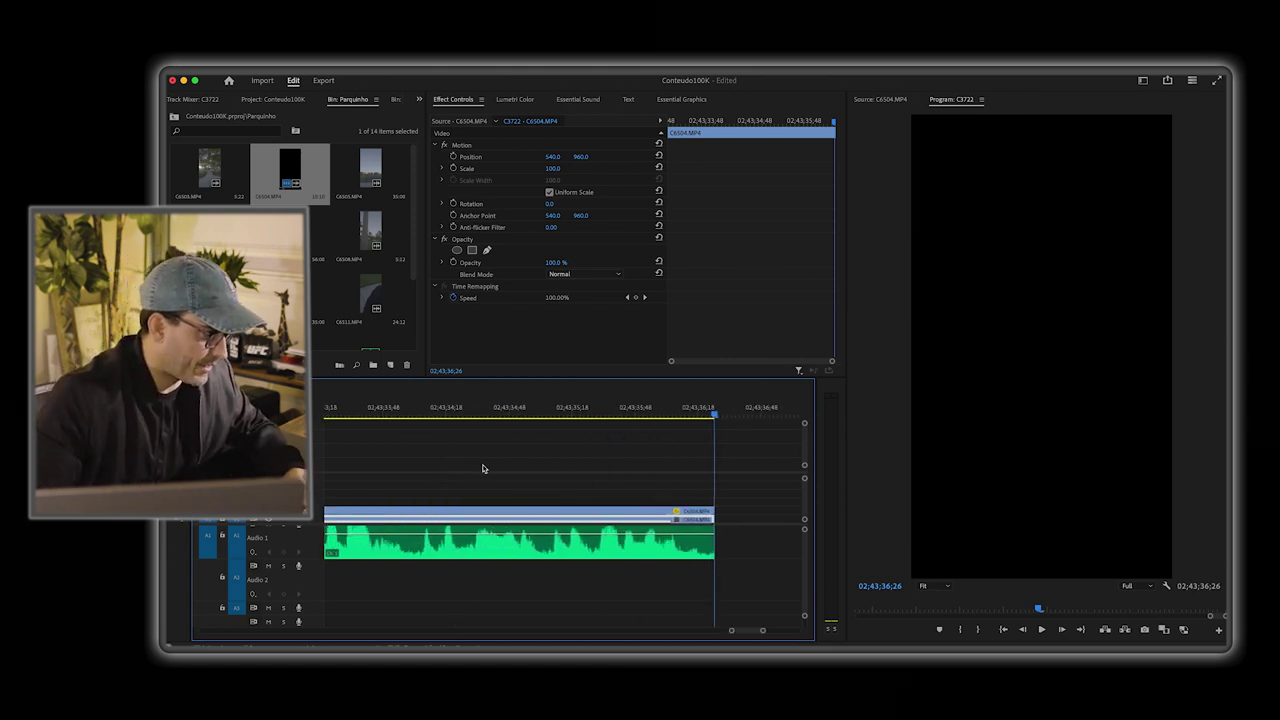
scroll(483, 467, down, 1)
click(398, 410)
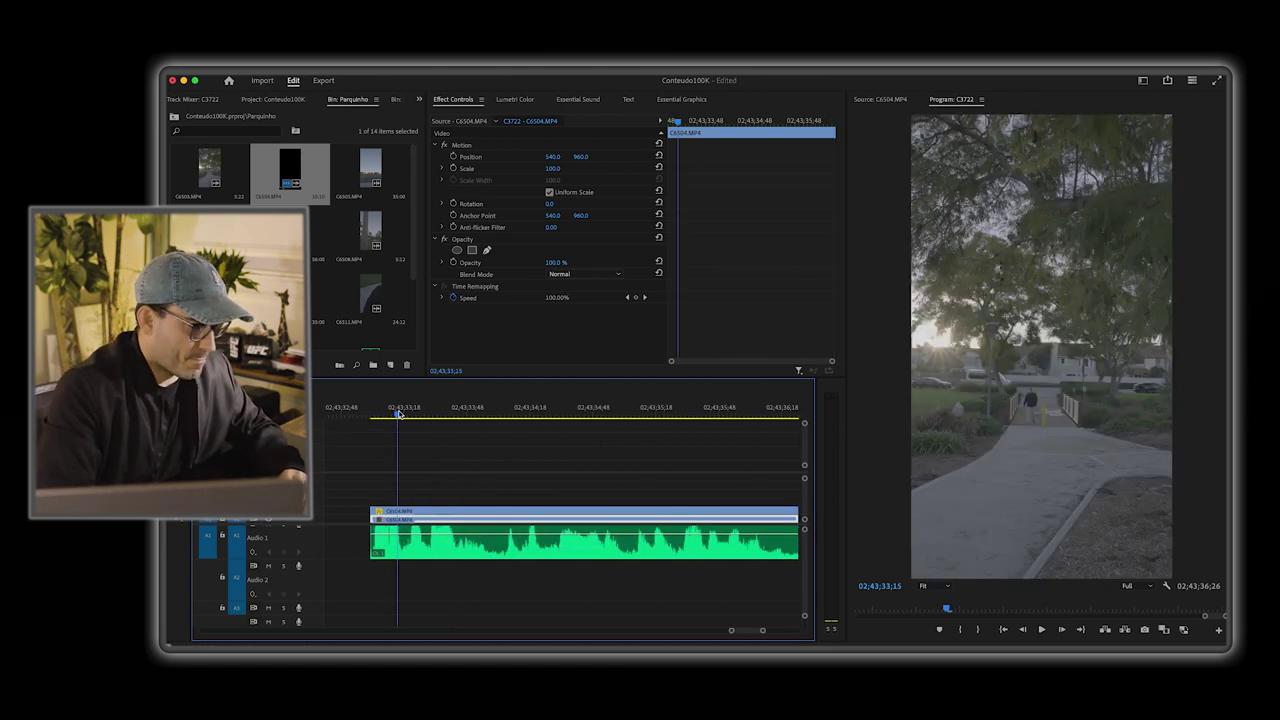
key(Up)
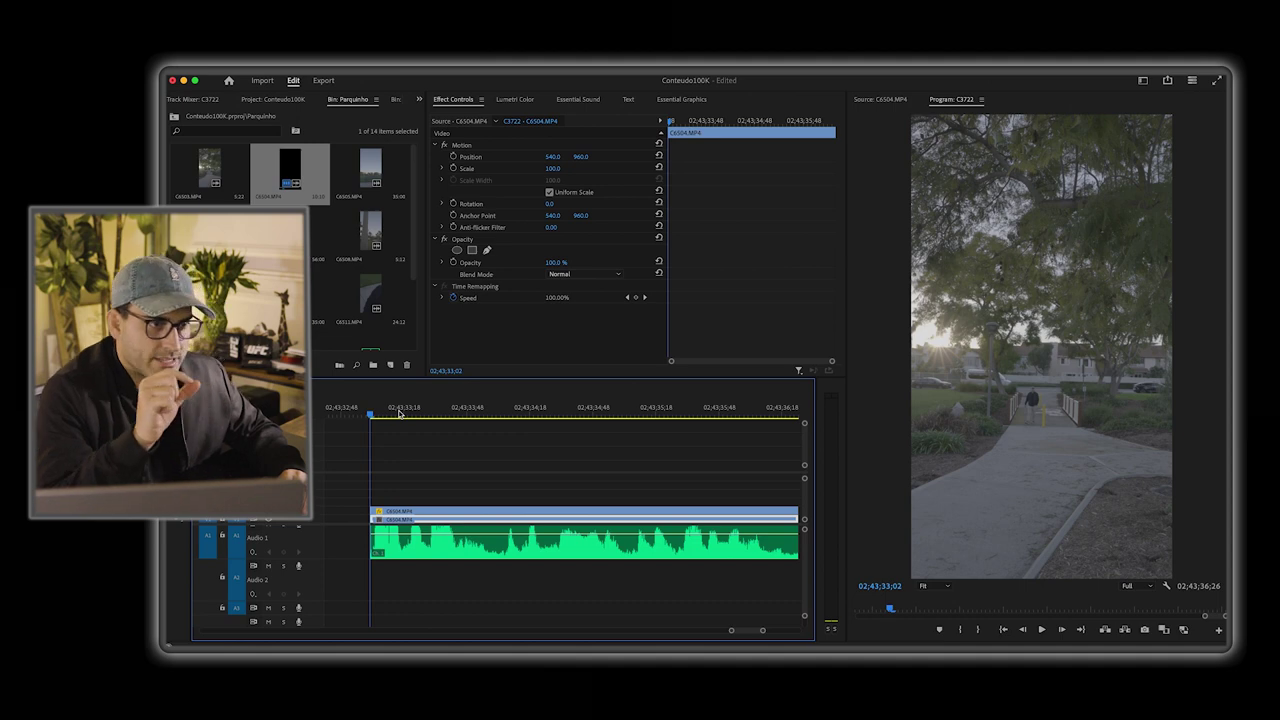
scroll(404, 571, up, 5)
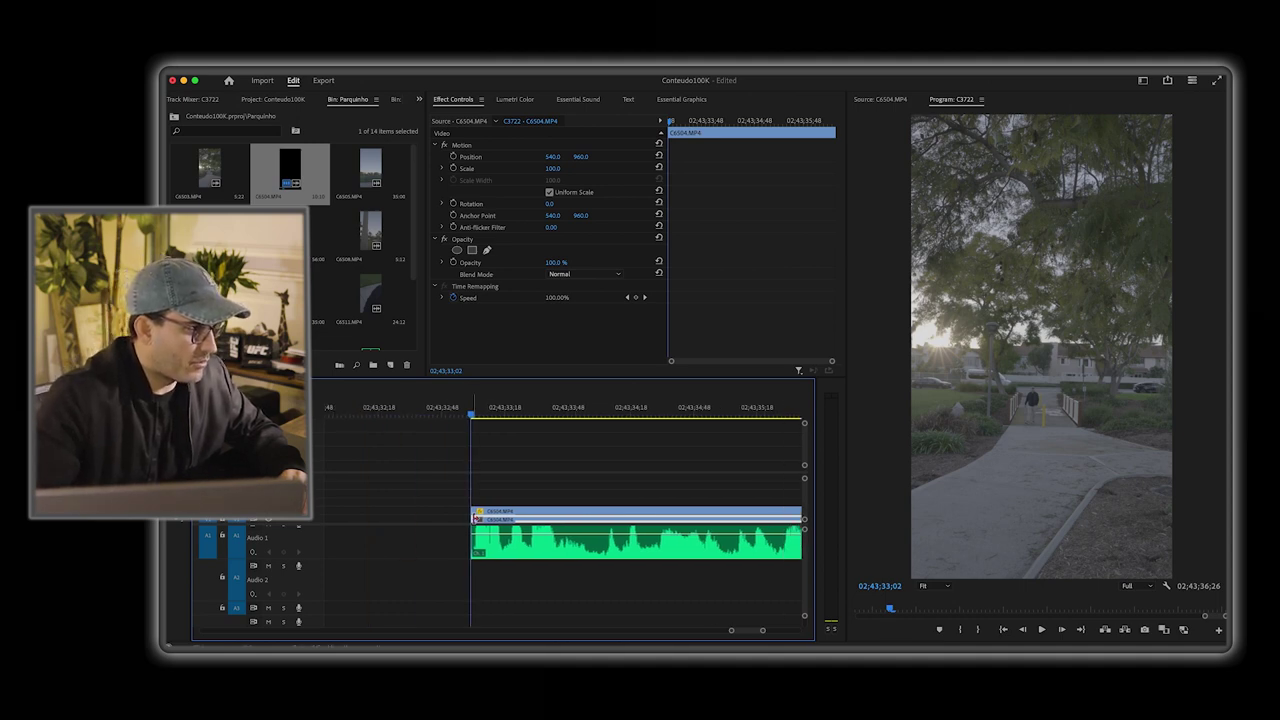
drag(466, 520, 441, 521)
key(Up)
key(space)
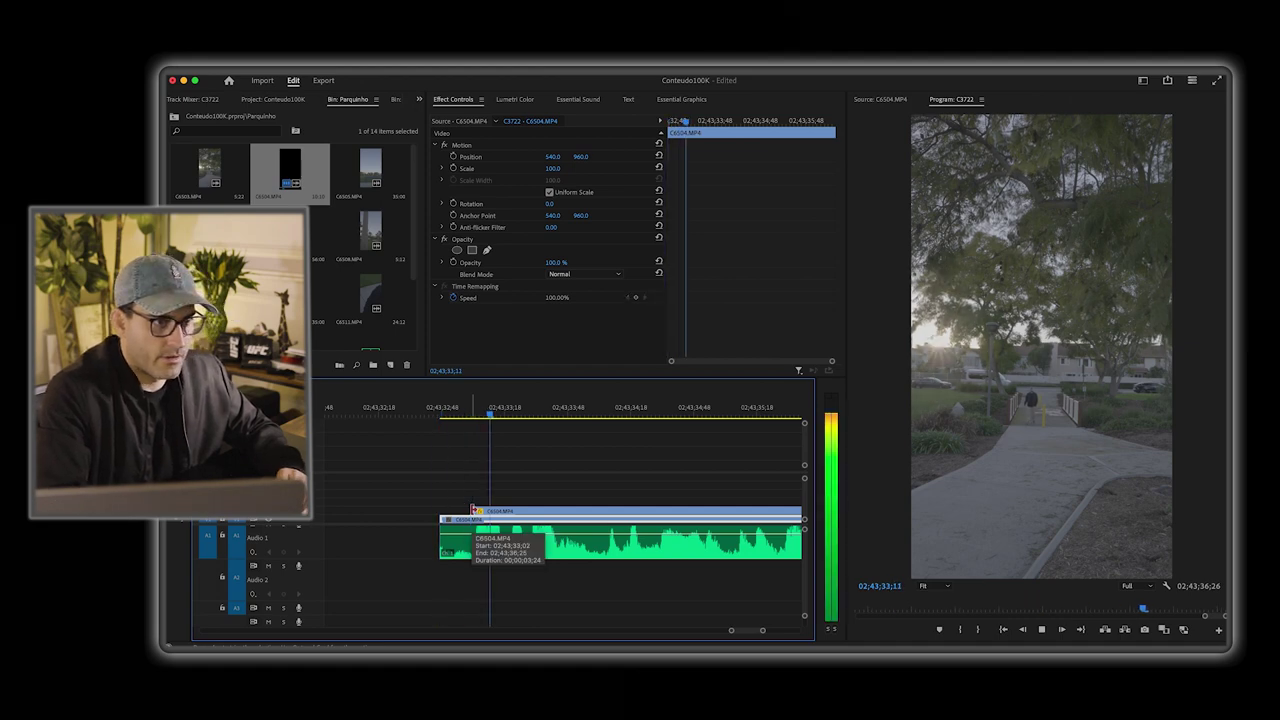
key(space)
key(Up)
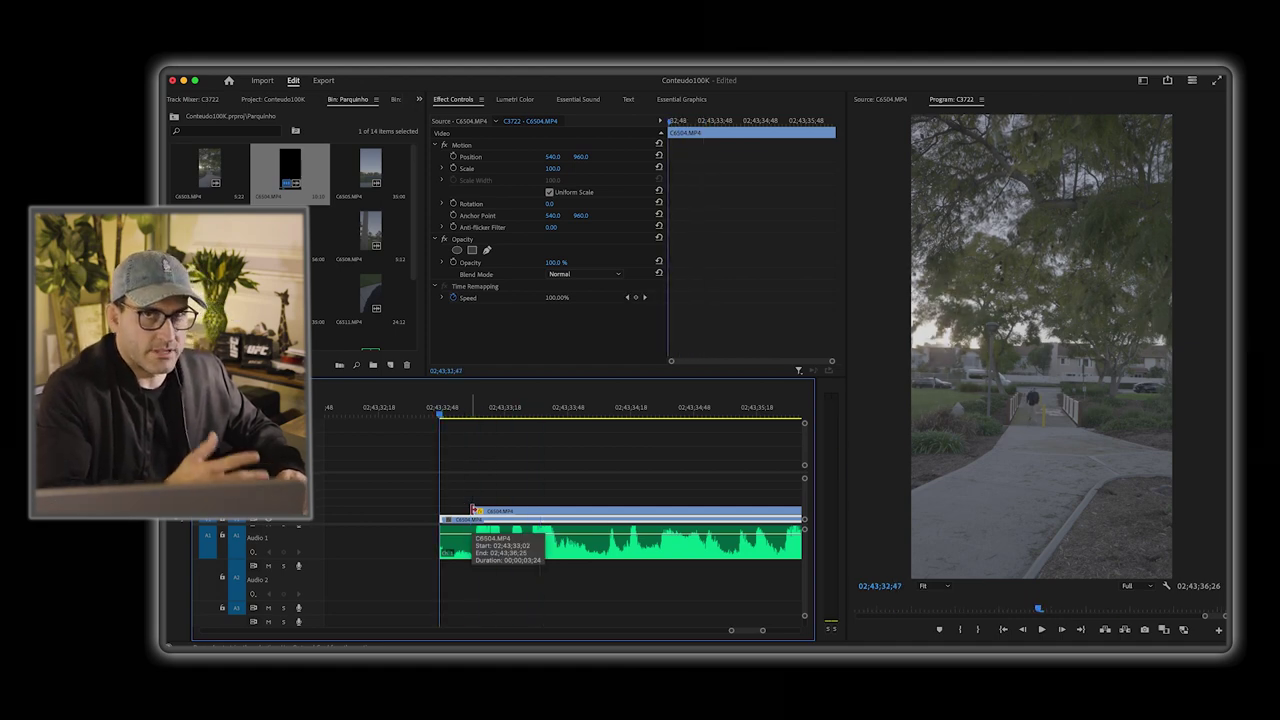
key(space)
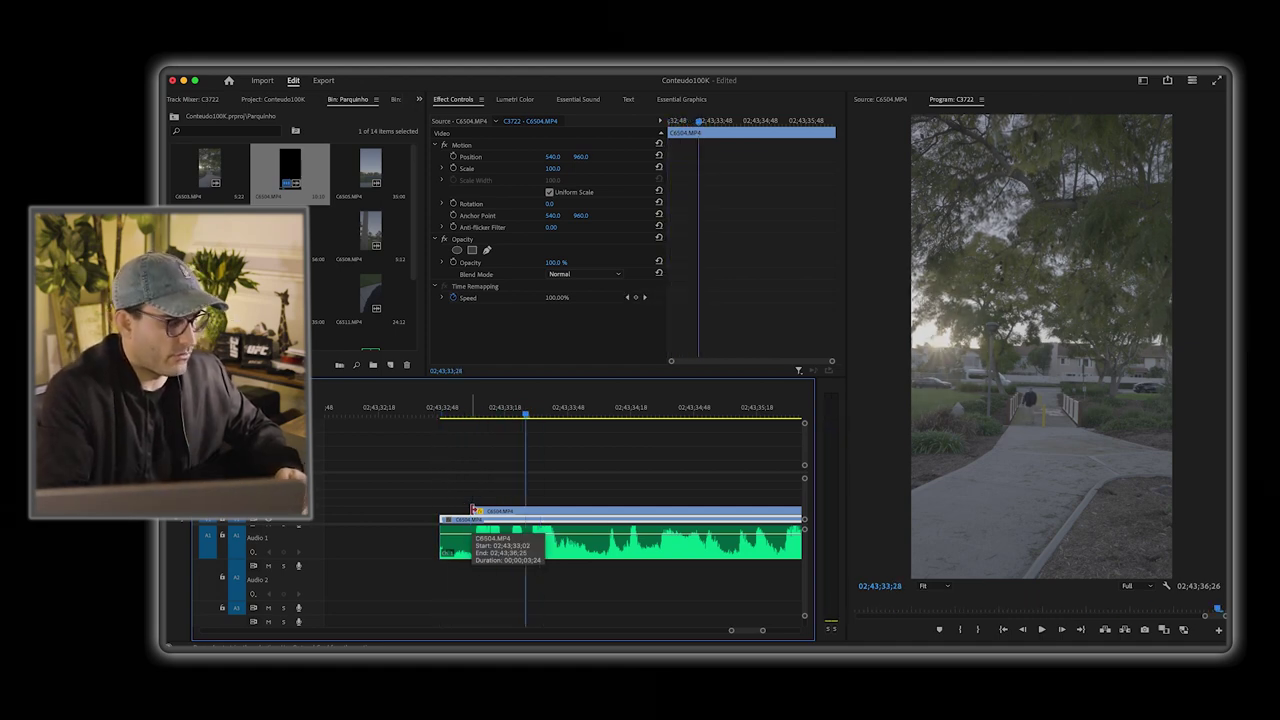
key(super+z)
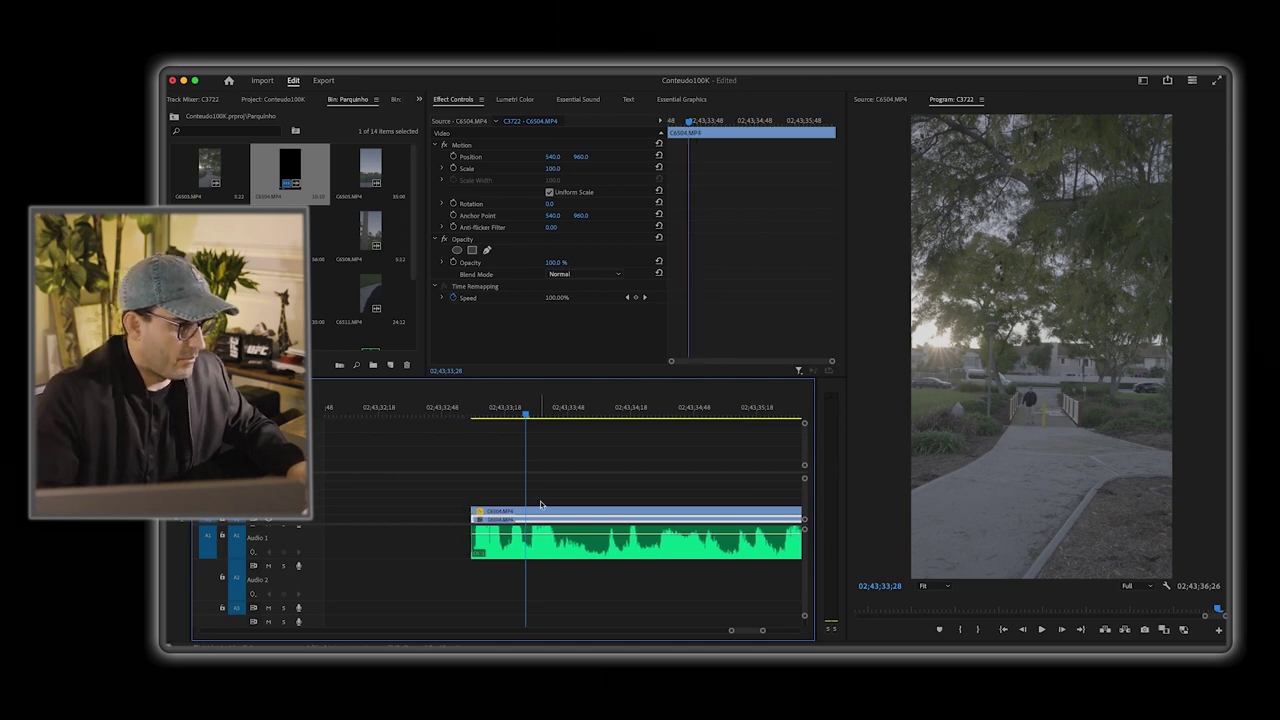
Step: Review the end of the section and trim the voice memo and both C6504.MP4 layers to end at 02;43;36;18
key(Down)
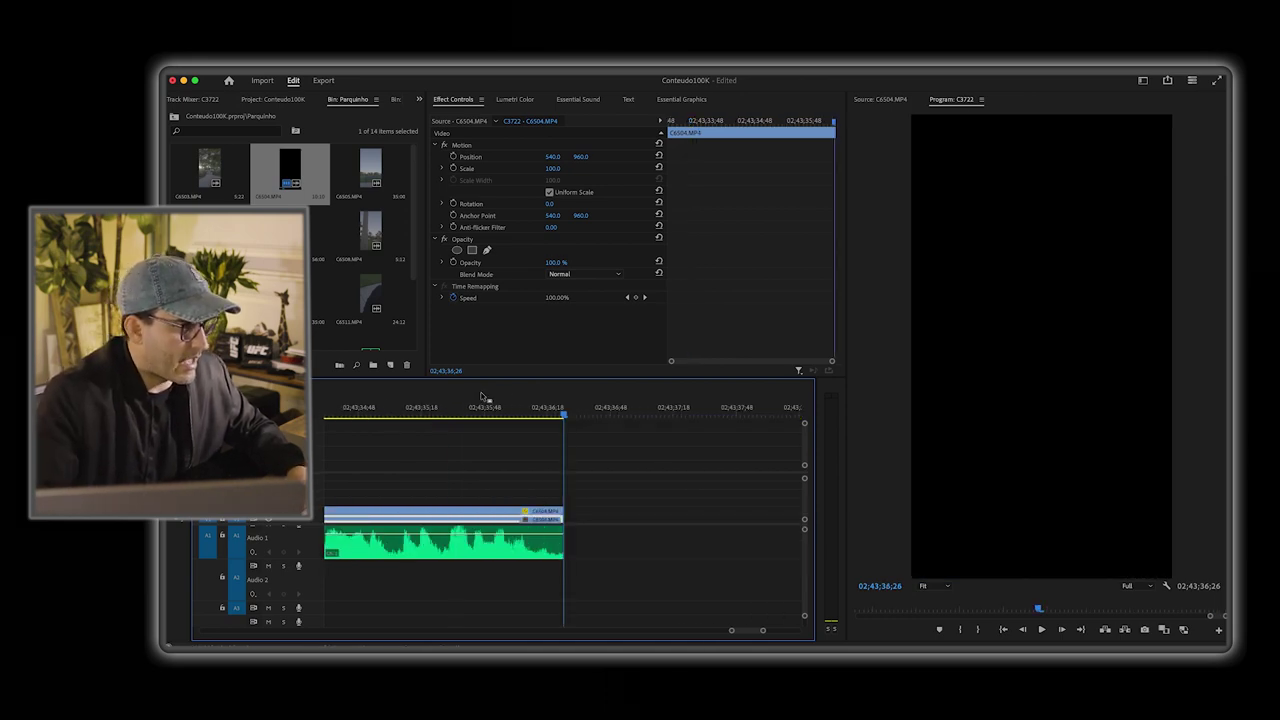
click(467, 400)
key(space)
click(388, 403)
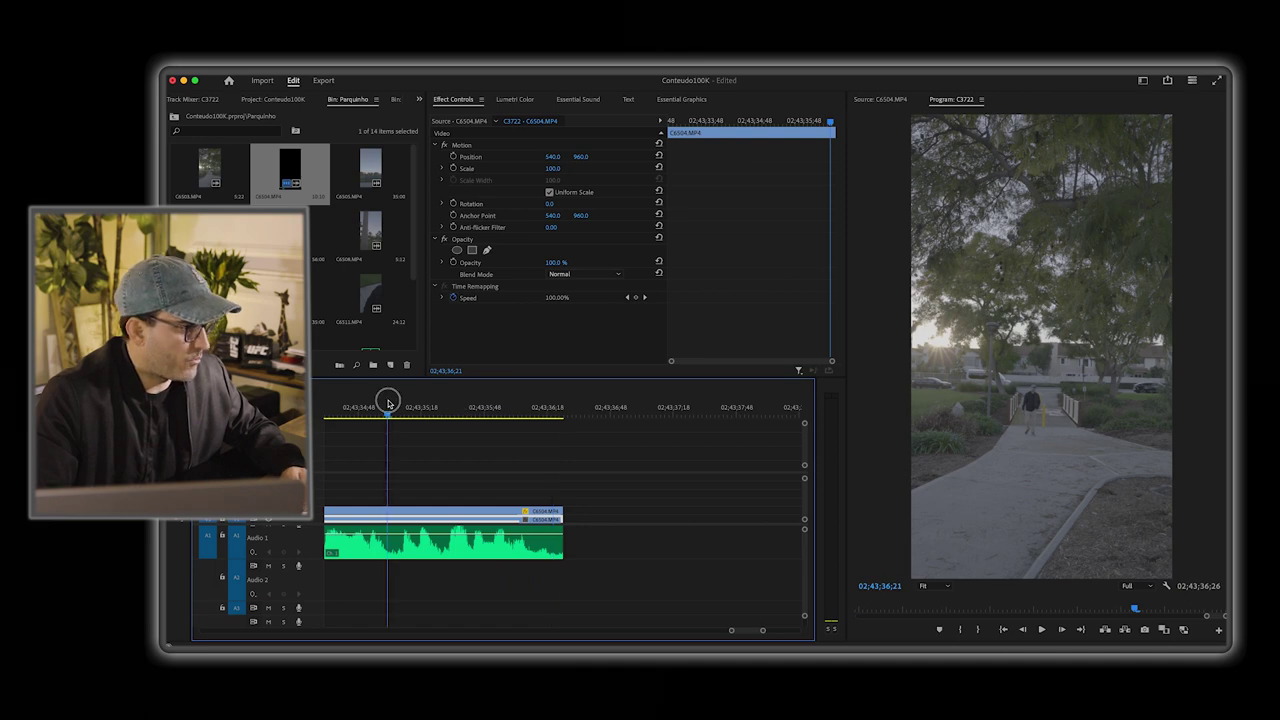
key(space)
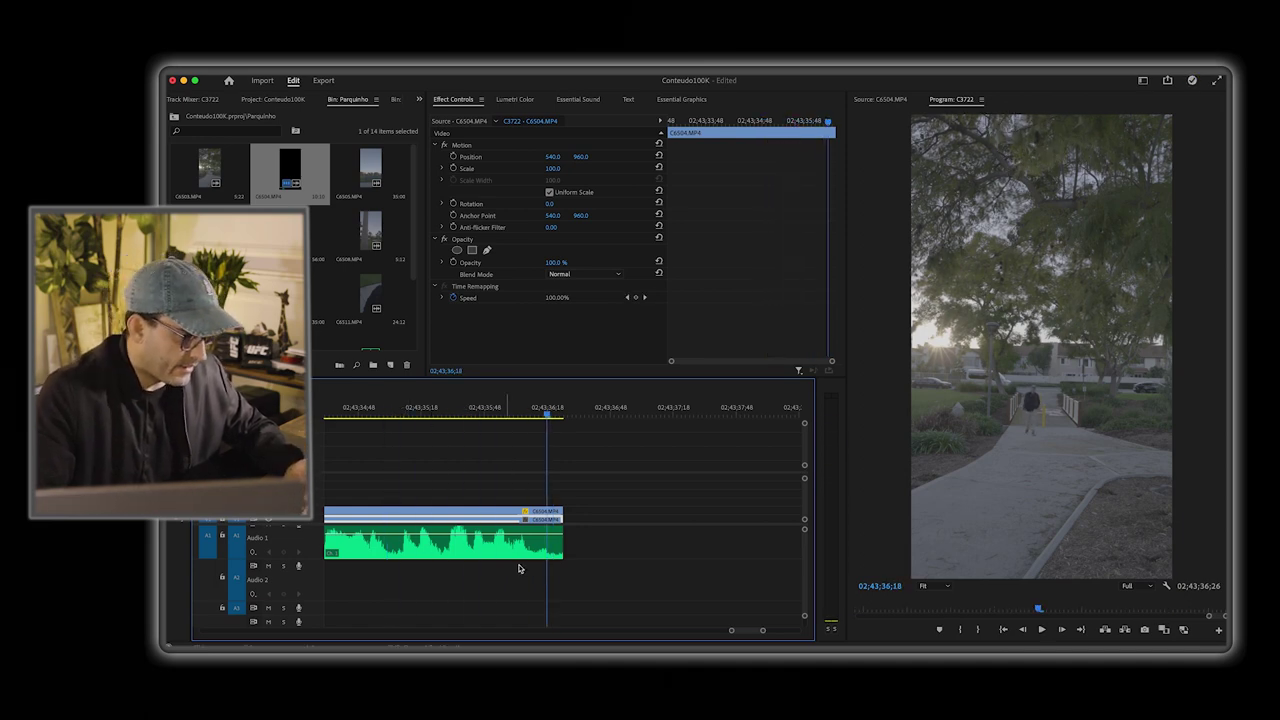
click(563, 541)
click(568, 545)
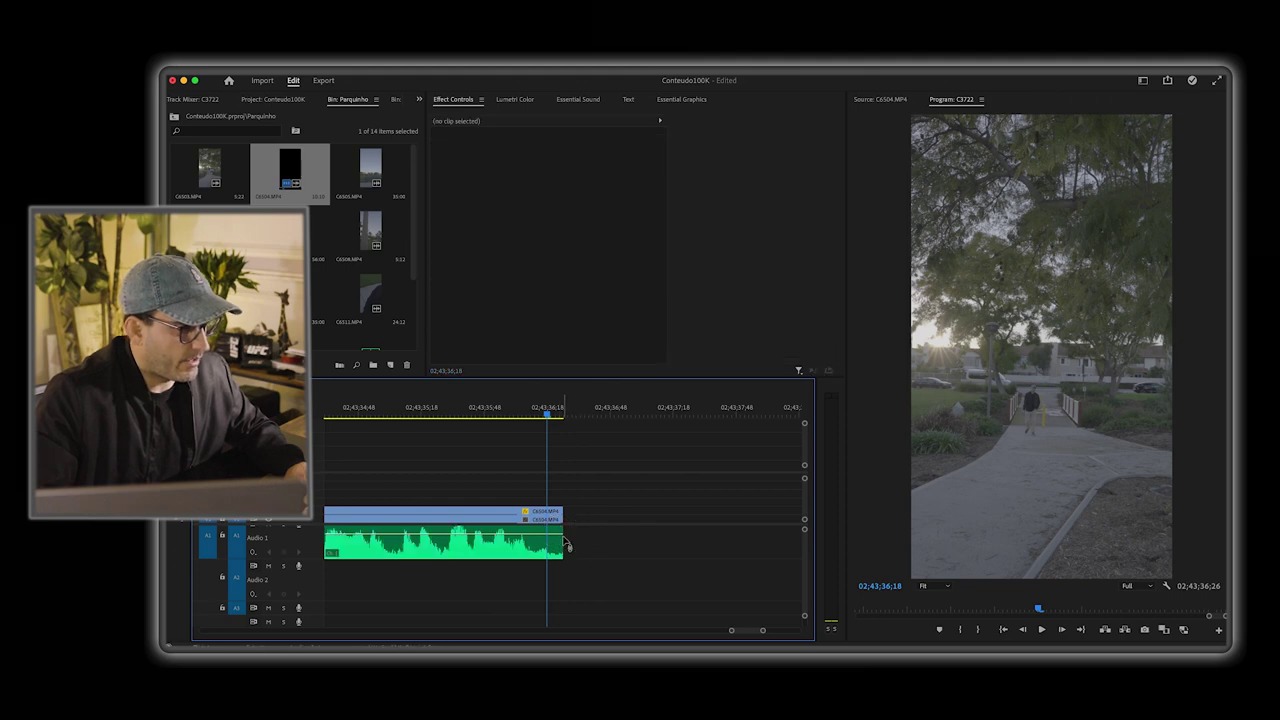
drag(567, 531, 555, 533)
drag(567, 517, 555, 511)
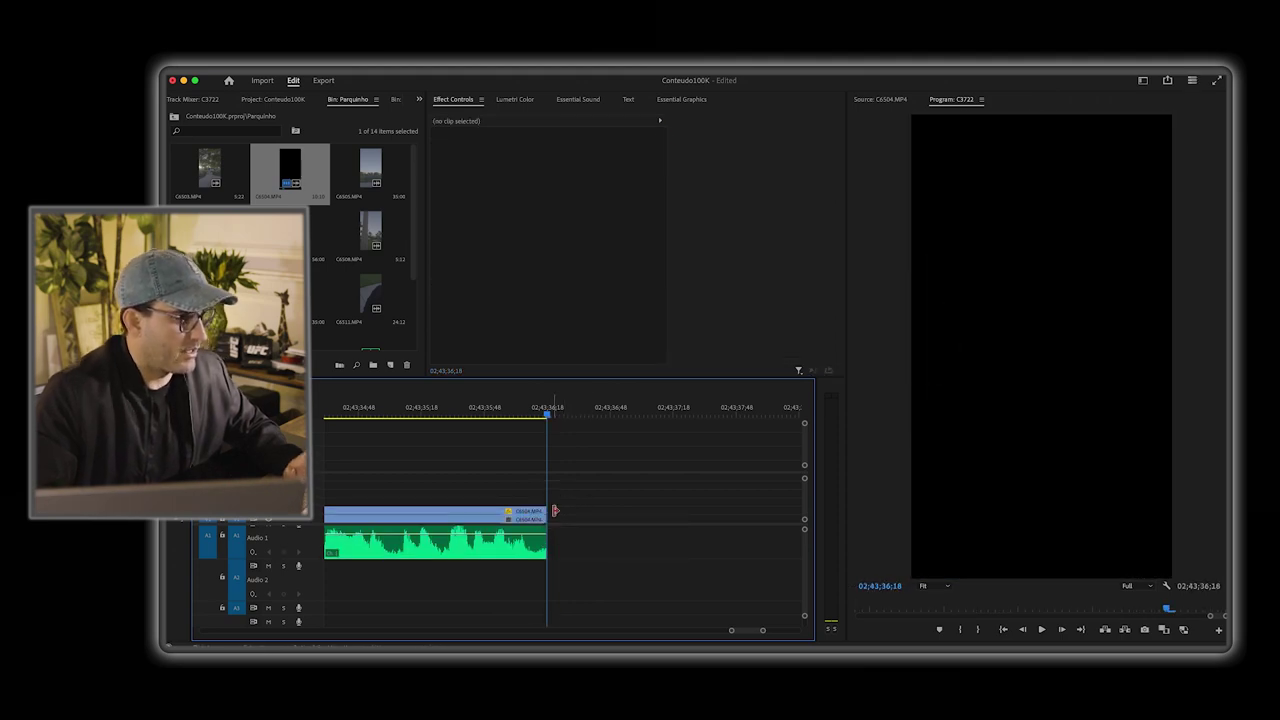
Step: Open C6505.MP4 in the source monitor and mark the bench shot from 00:33:15:18 to 00:33:22:18
click(457, 414)
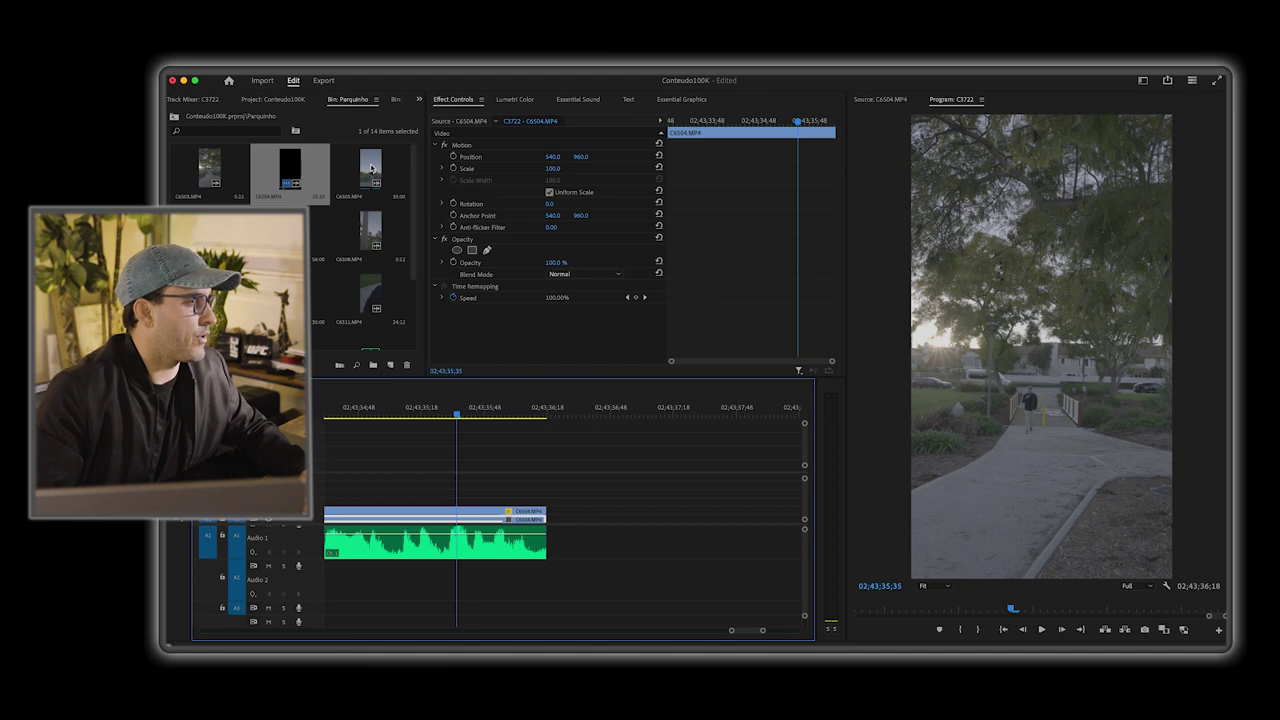
double_click(371, 168)
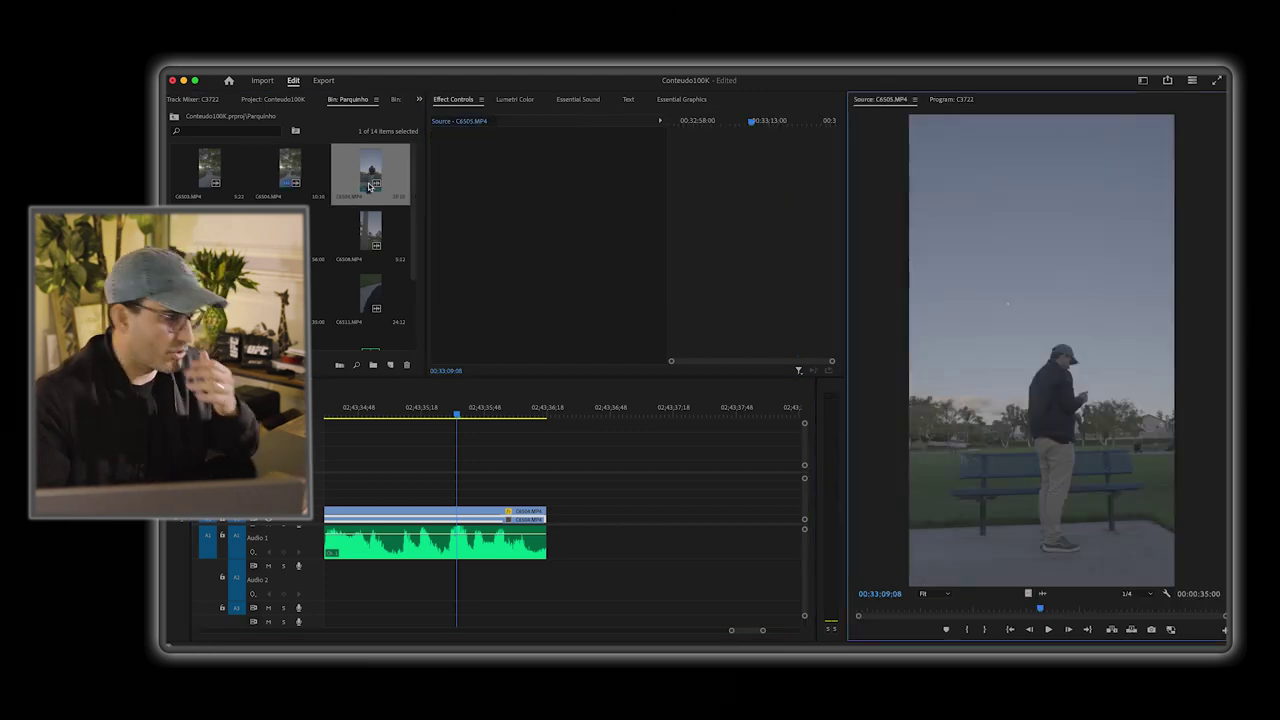
click(484, 411)
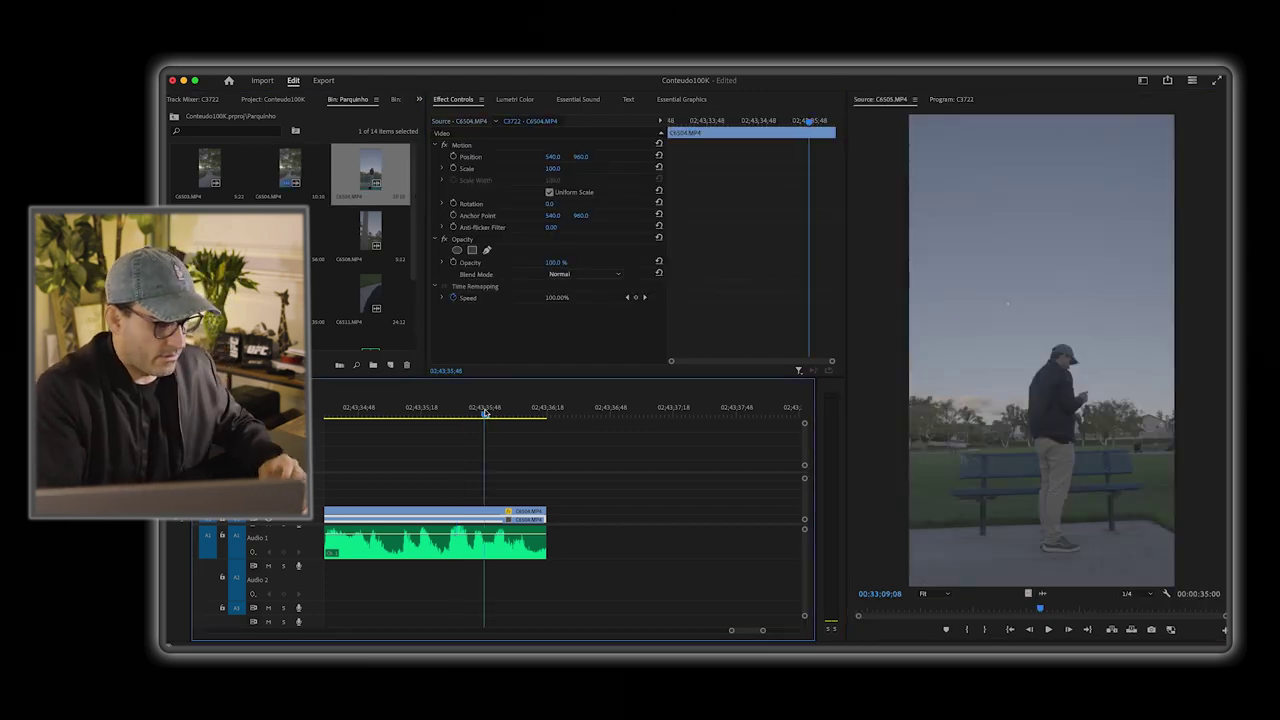
key(Down)
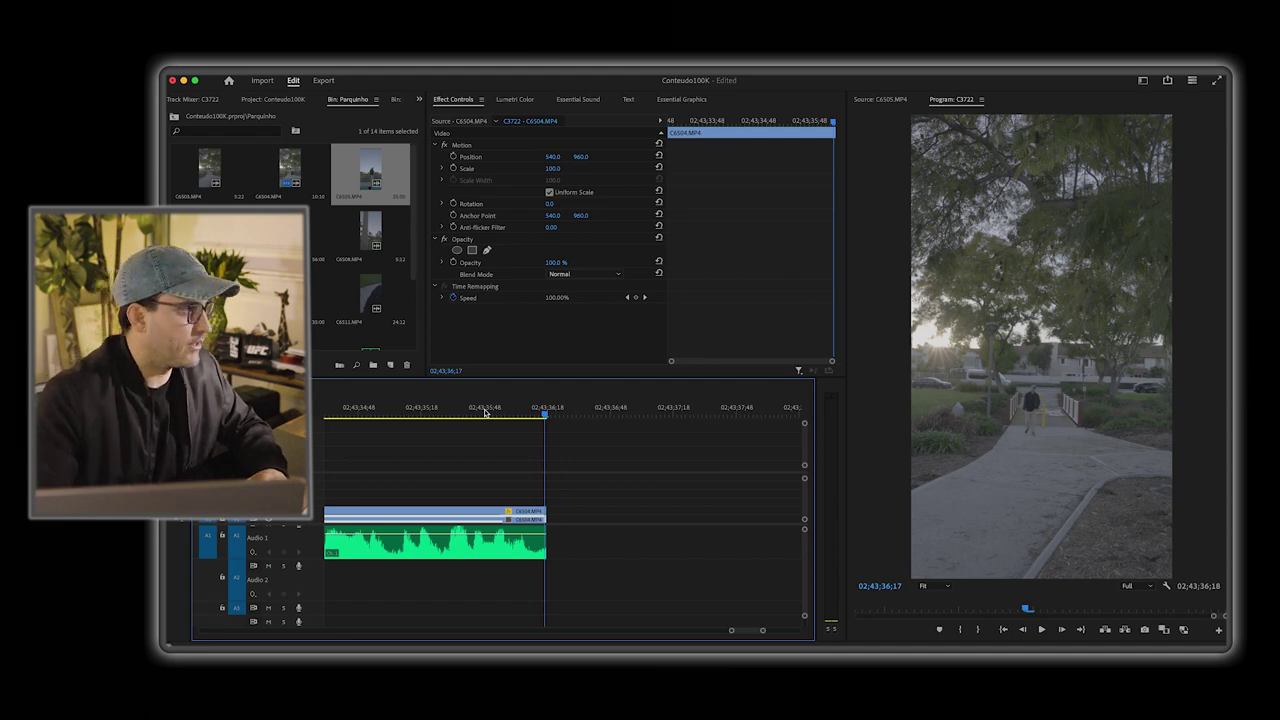
double_click(375, 160)
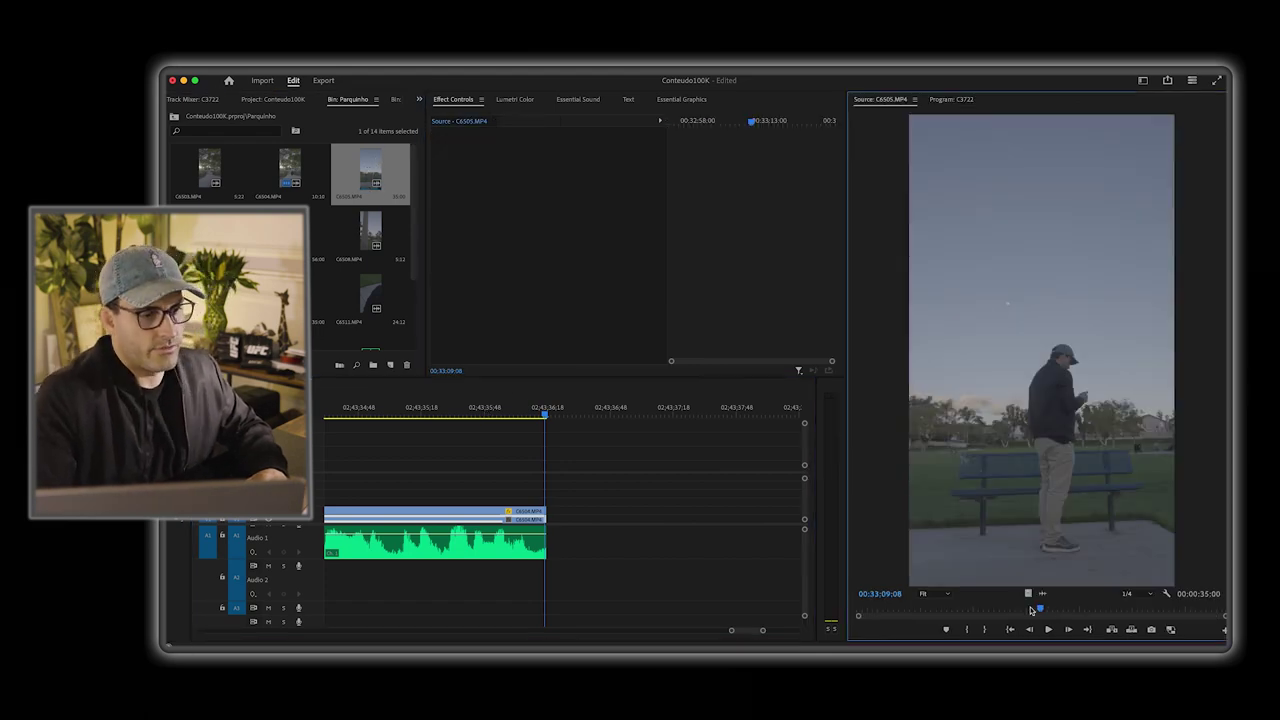
drag(1031, 610, 1153, 610)
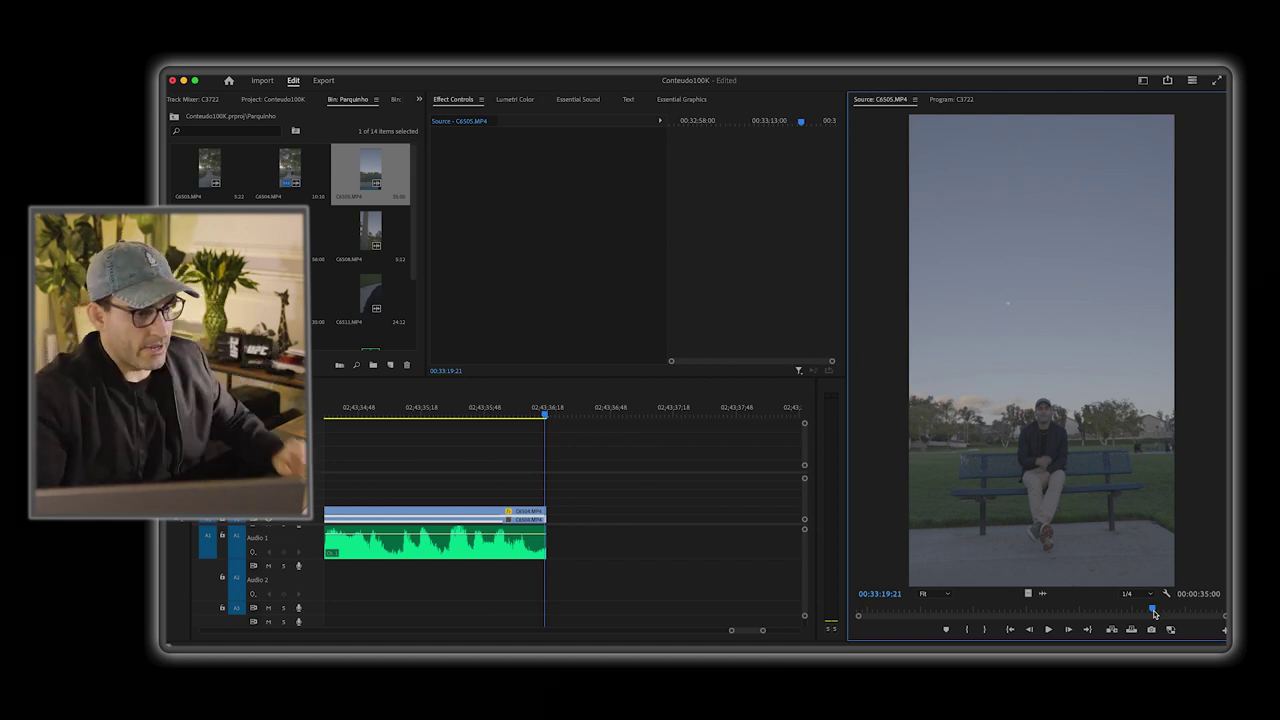
drag(1153, 612, 1109, 614)
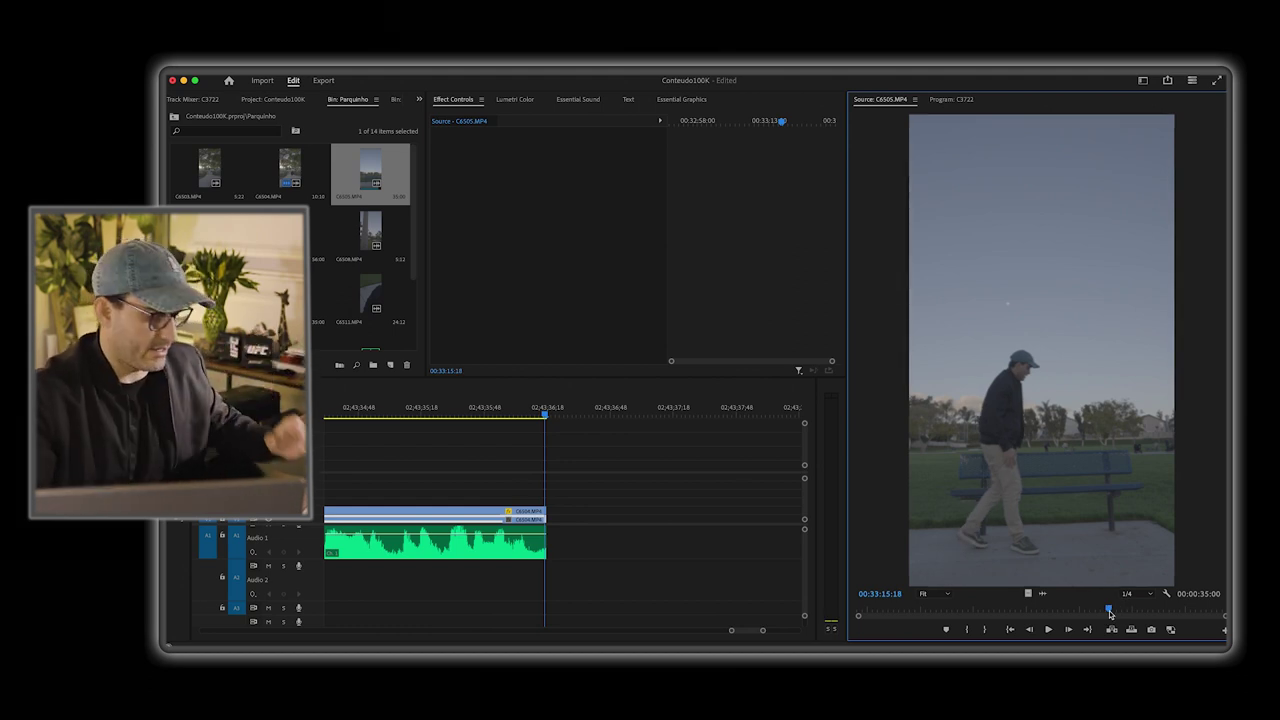
key(space)
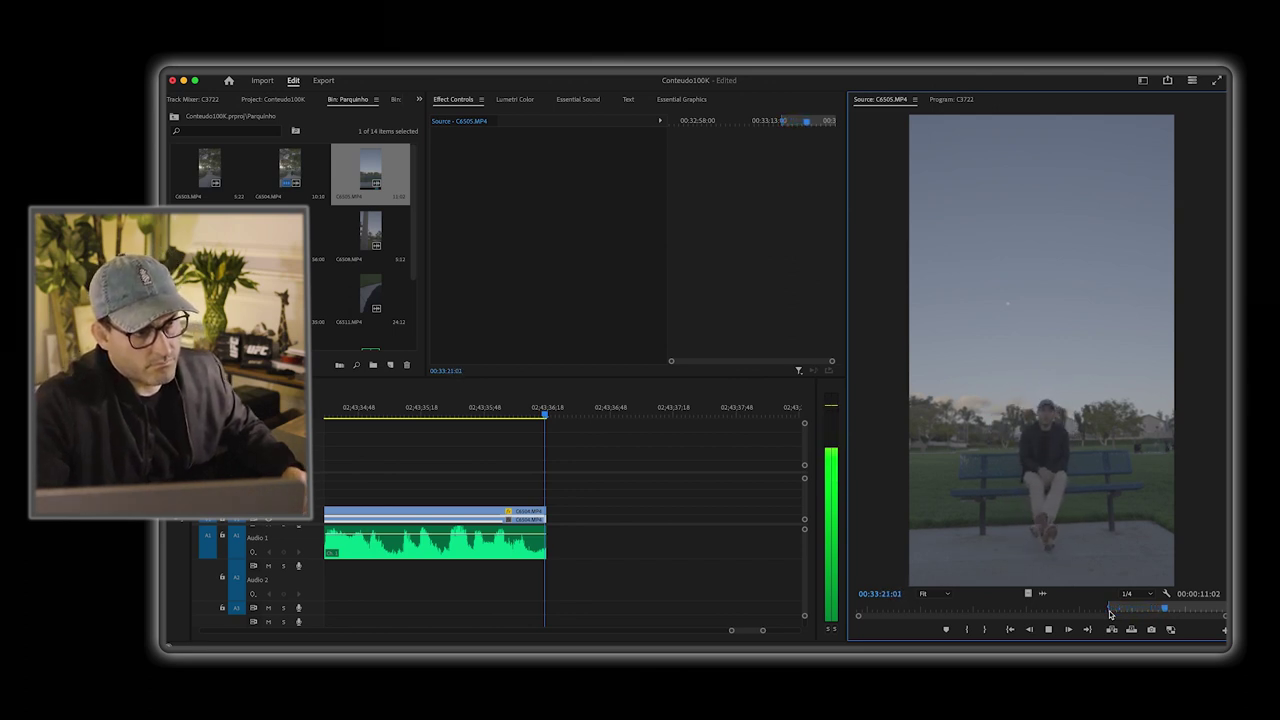
drag(1171, 609, 1184, 613)
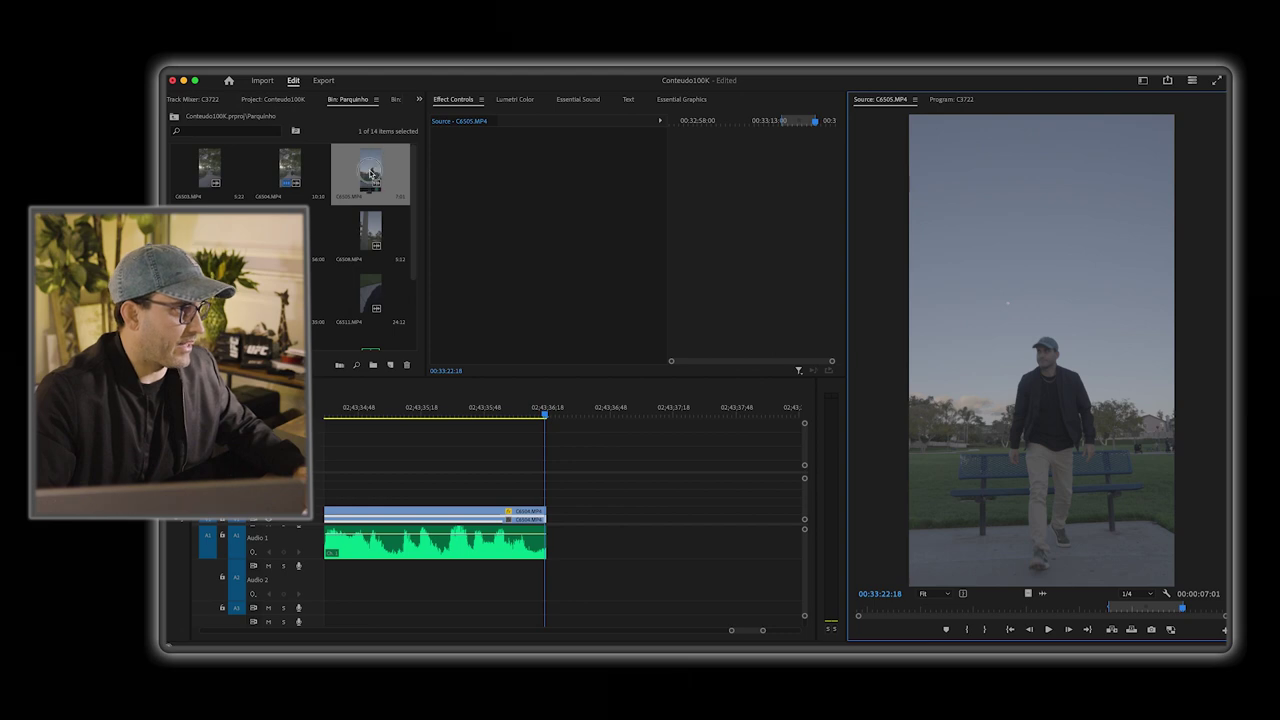
Step: Place the marked C6505.MP4 segment directly after the C6504.MP4 clips and play the sequence from 02;43;35;37
drag(370, 175, 556, 528)
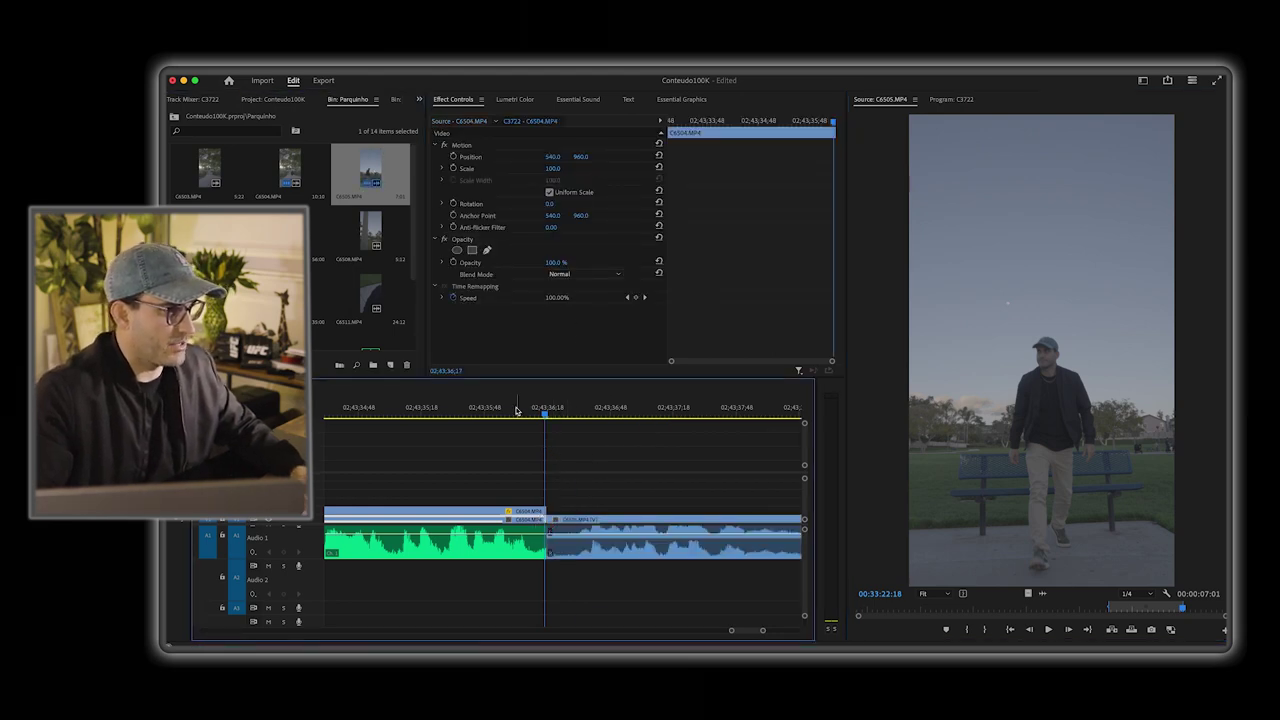
click(462, 411)
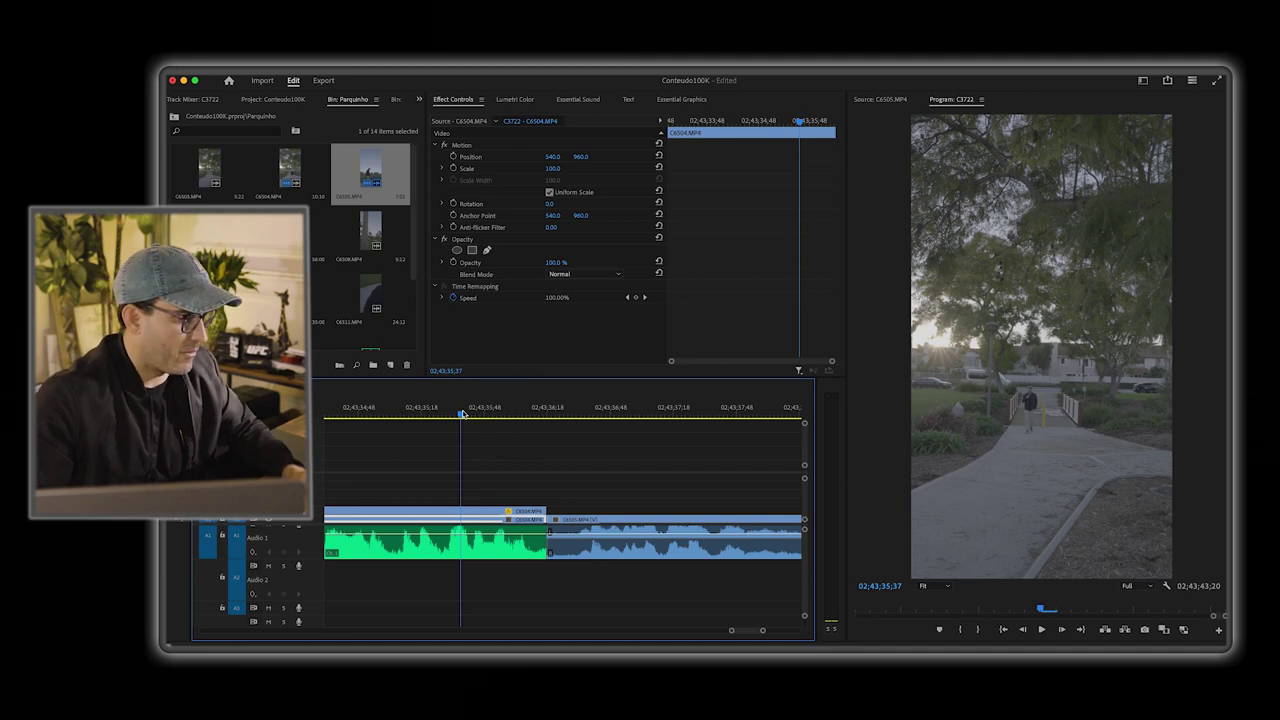
key(space)
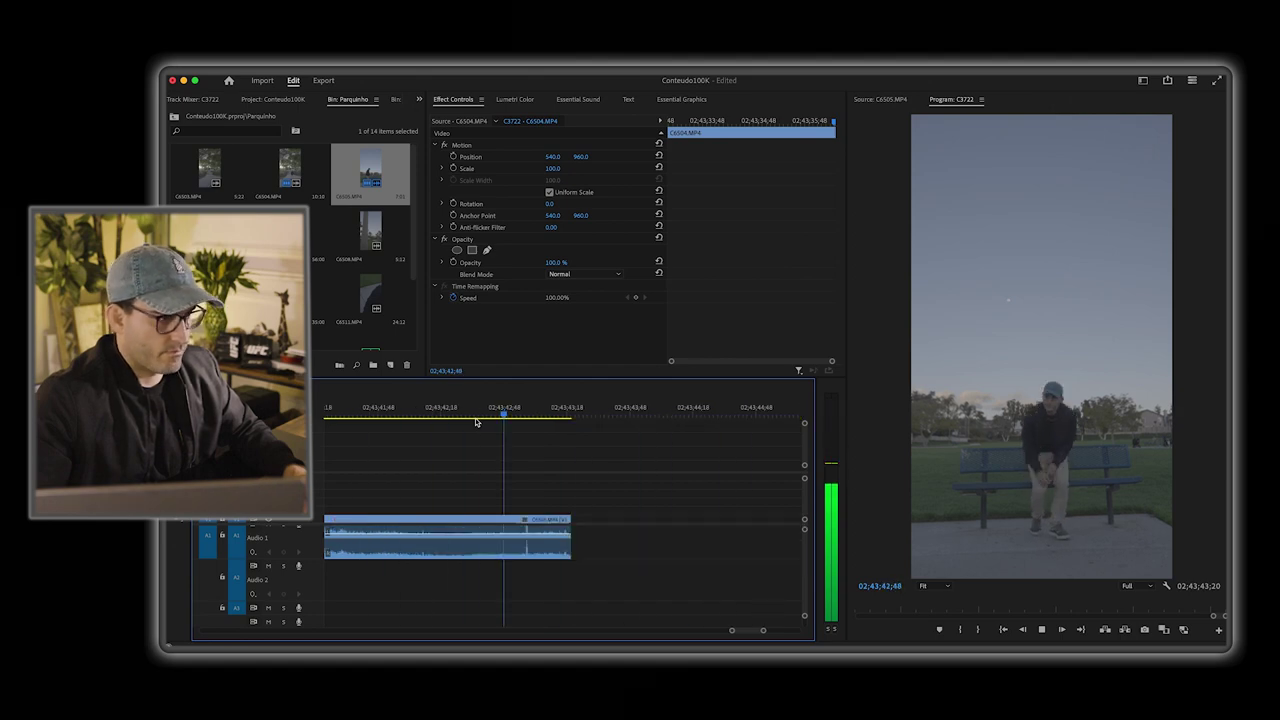
key(space)
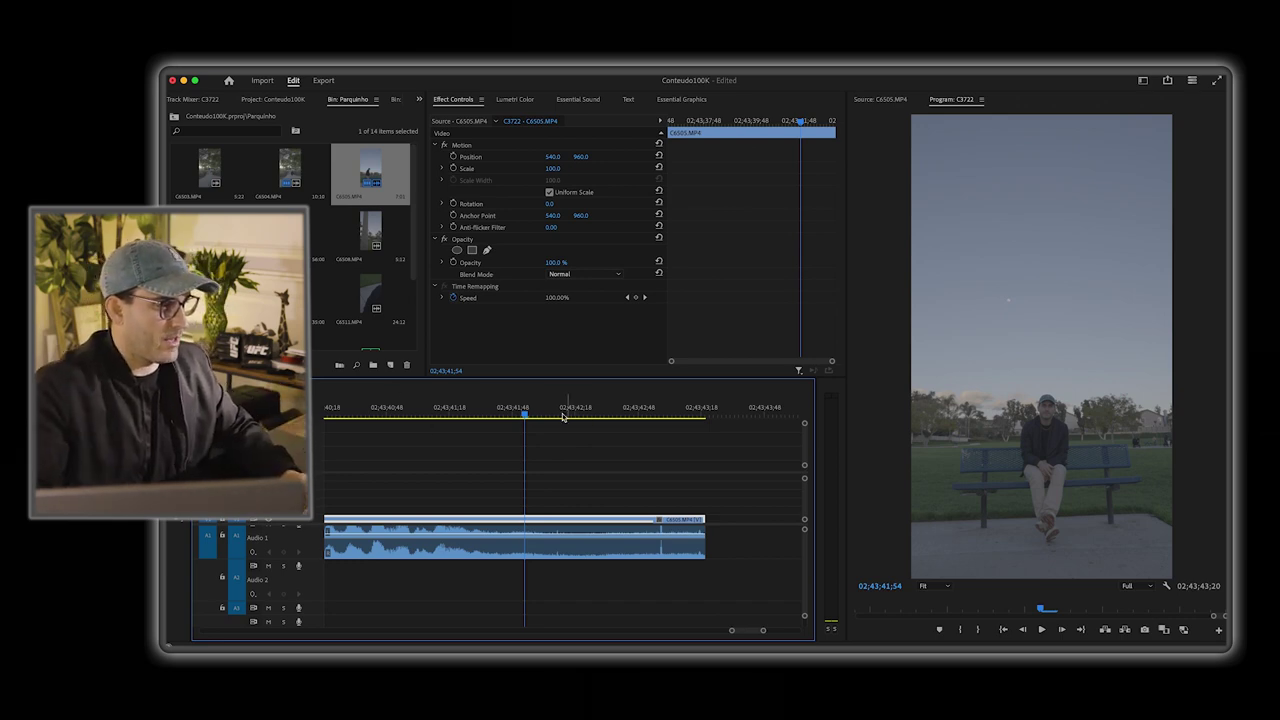
Step: At 02;43;40;53, straighten the C6505.MP4 clip with a Rotation of 3.0° and enlarge its Scale to 109
drag(525, 416, 491, 434)
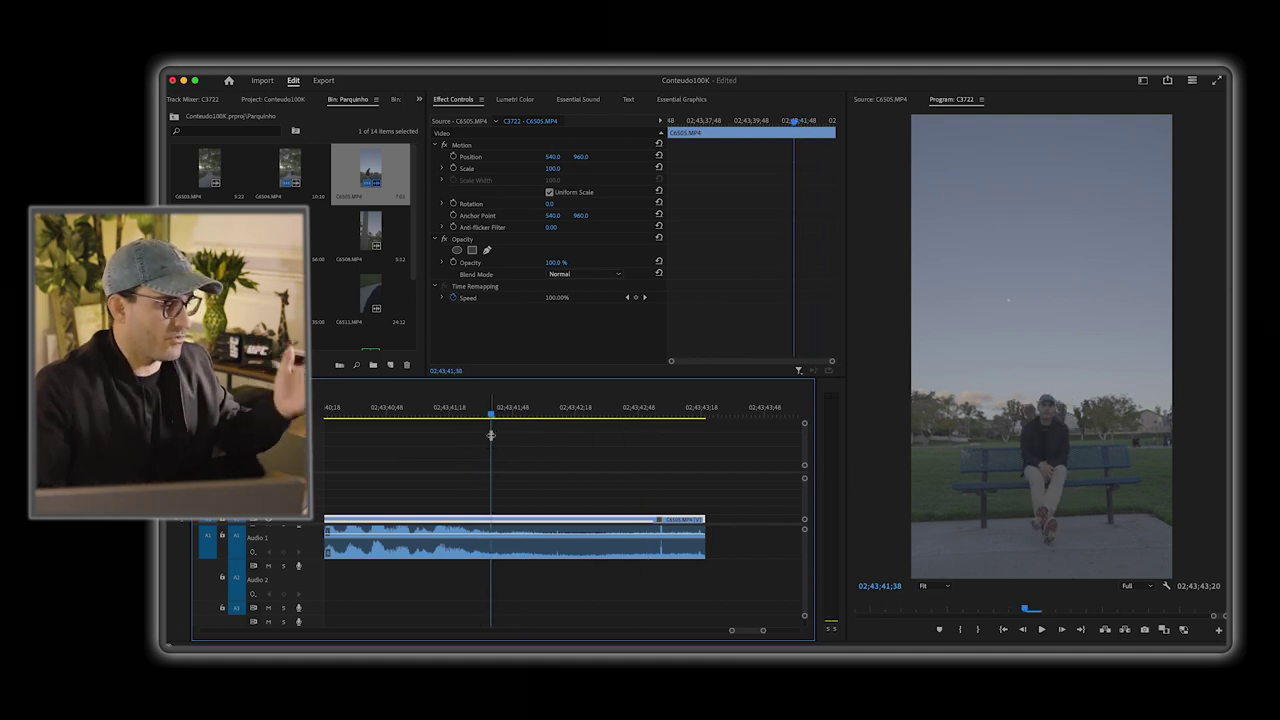
key(j)
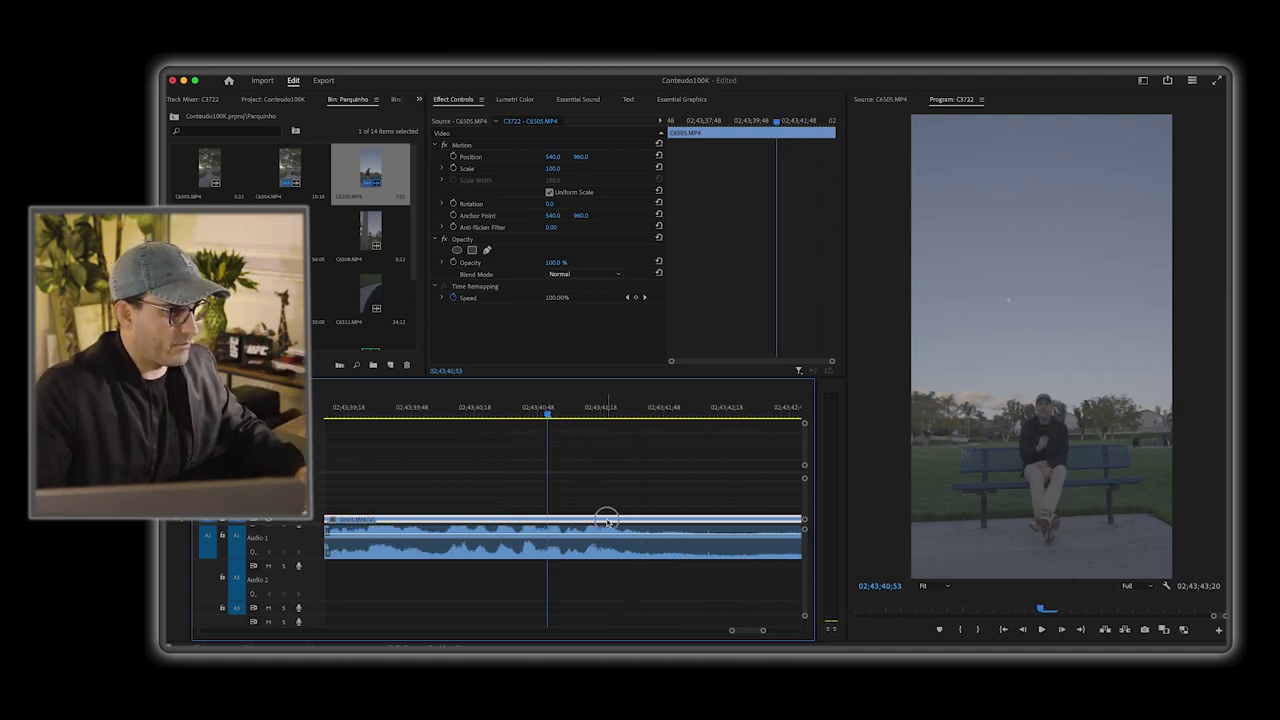
click(552, 181)
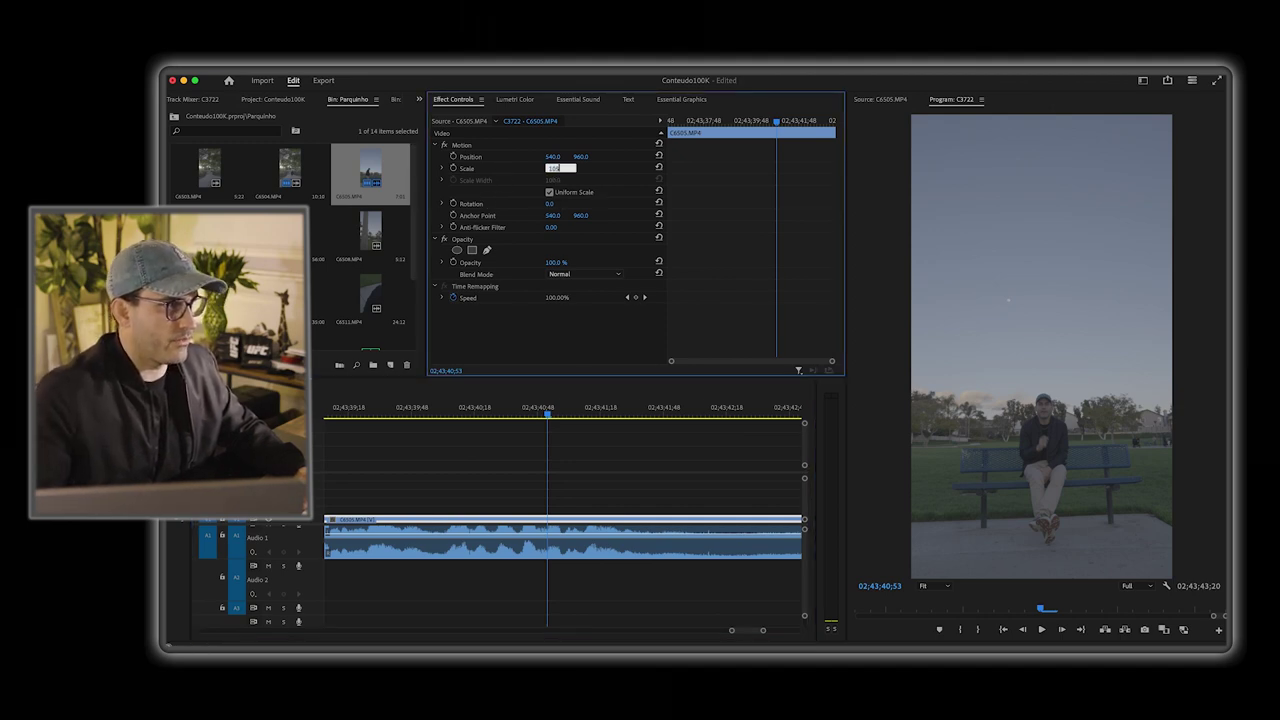
key(Return)
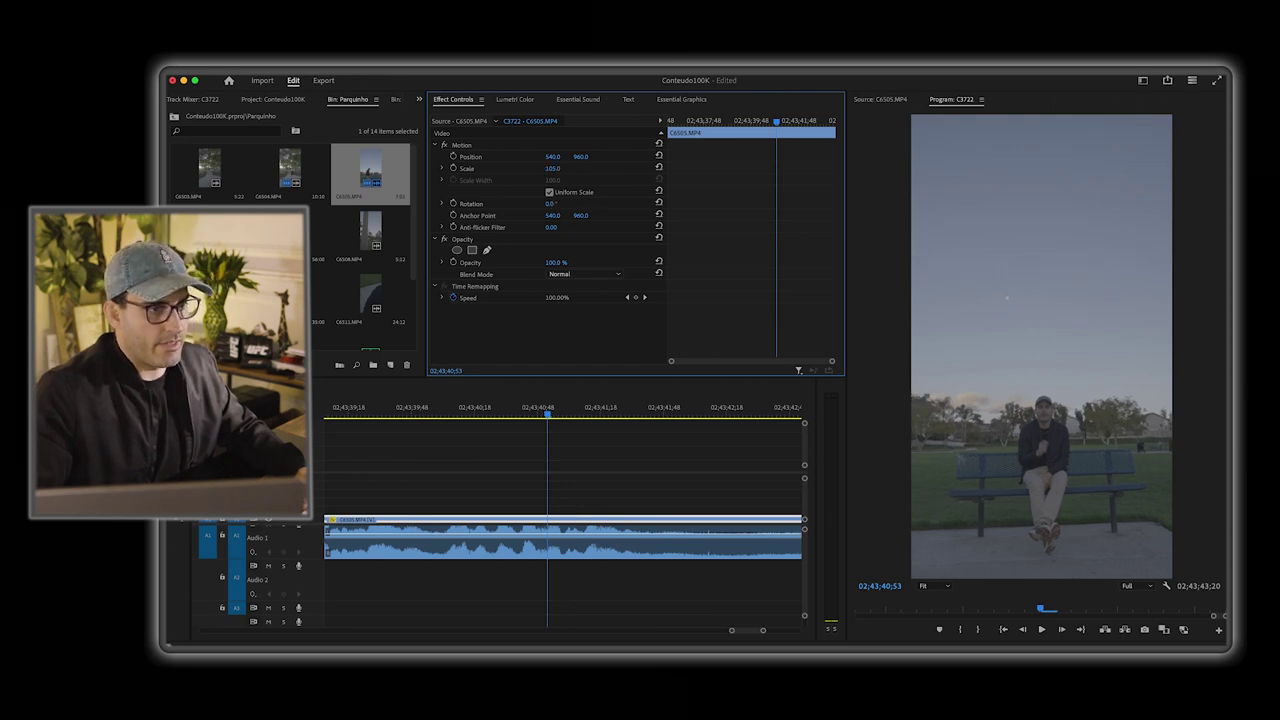
drag(550, 203, 559, 203)
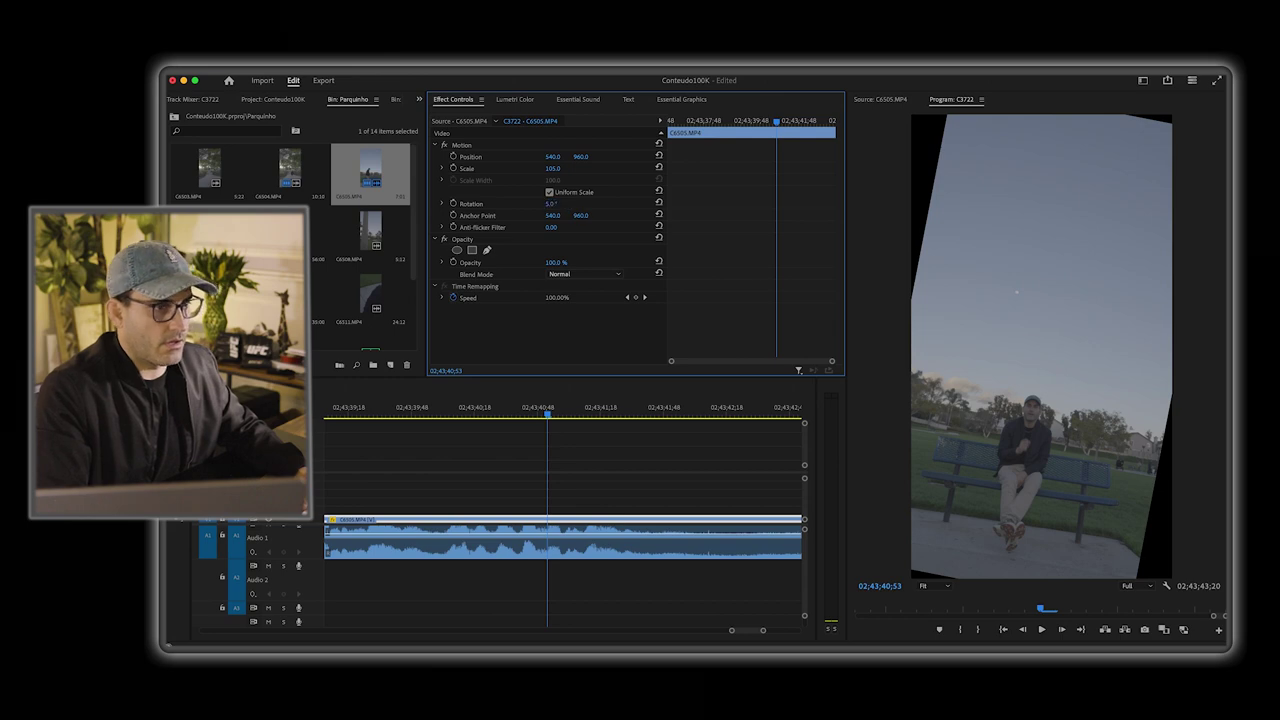
drag(550, 203, 546, 203)
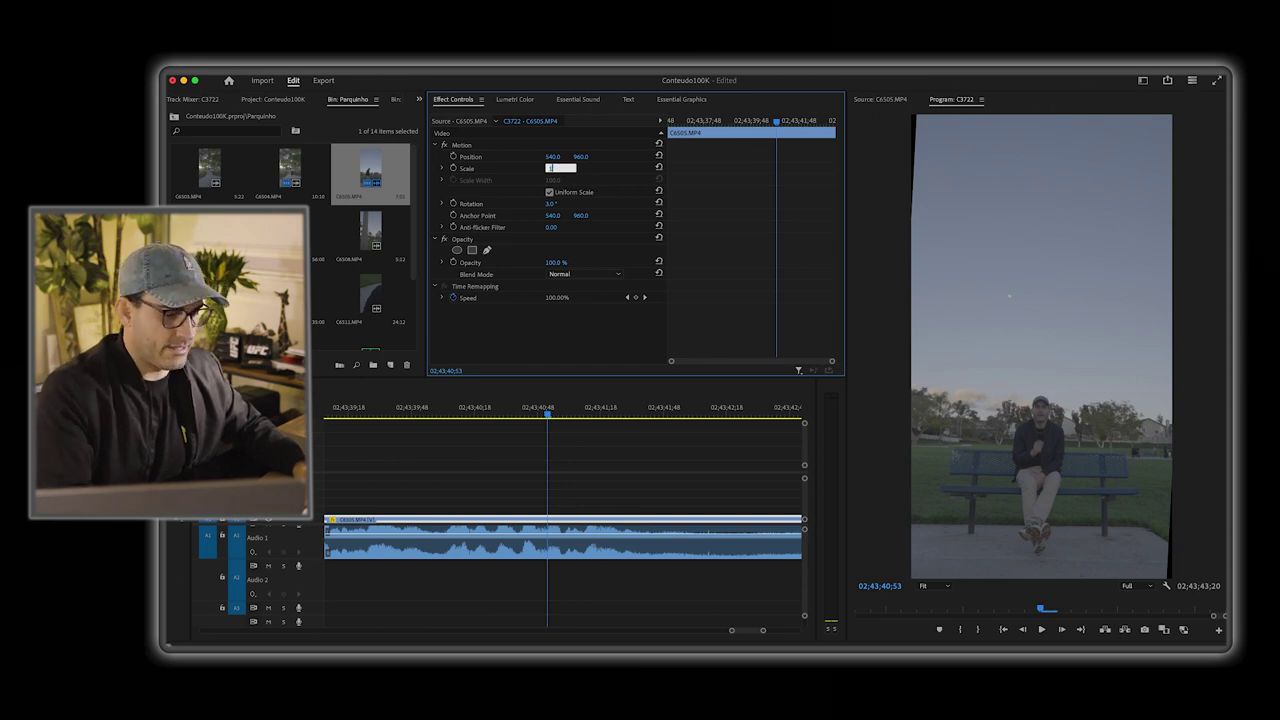
text(8)
key(Return)
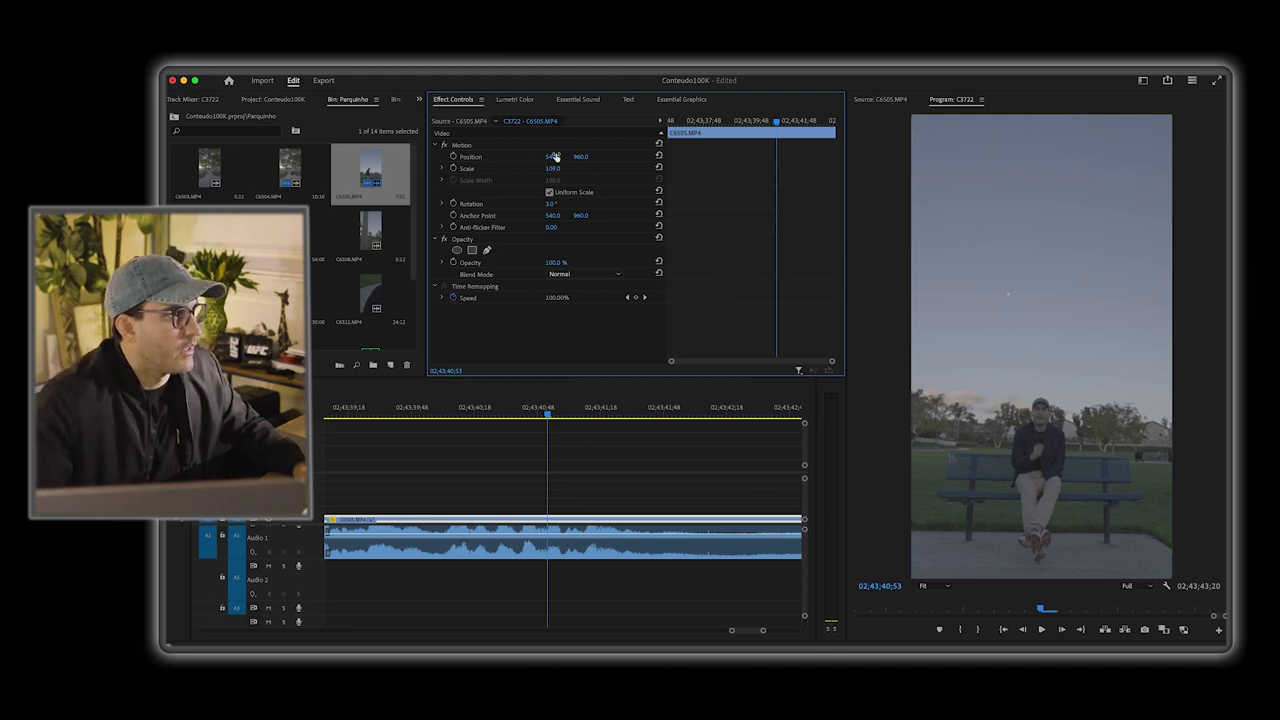
Step: Shift the C6505.MP4 clip upward by setting its vertical Position to 899
key(Down)
key(Down)
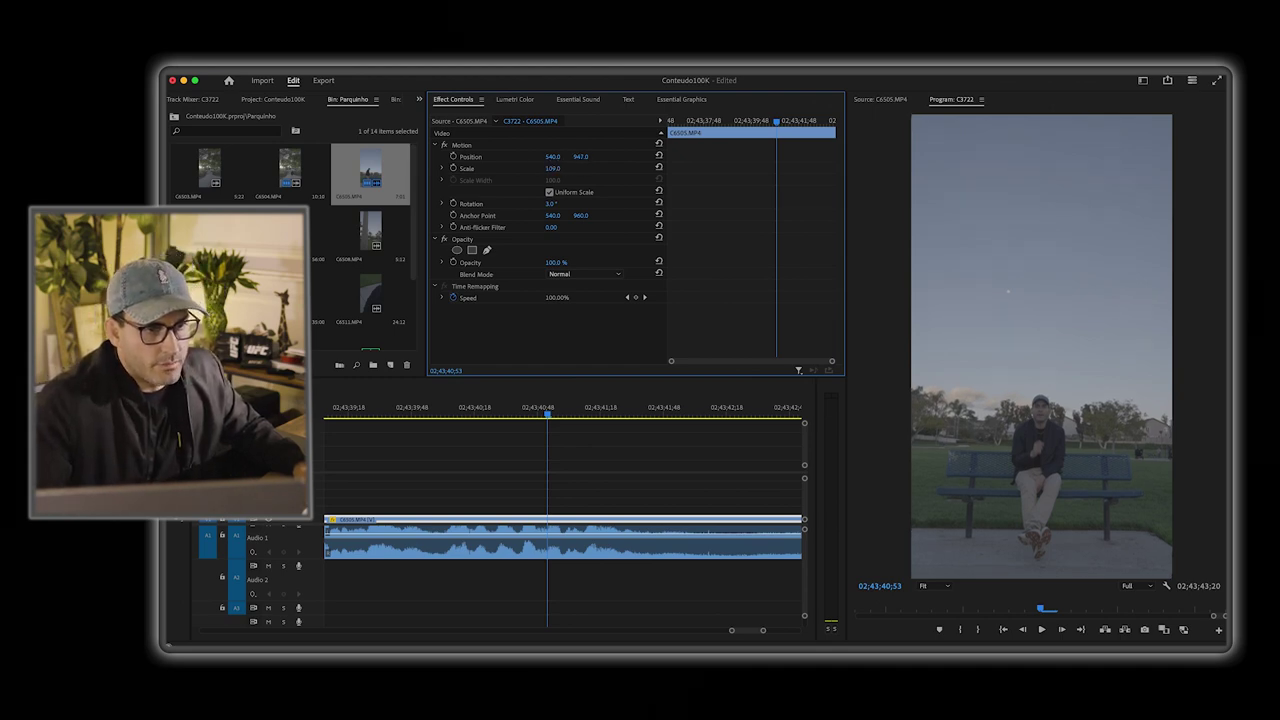
key(Down)
key(Down)
key(Down)
key(Down)
key(Down)
key(Down)
key(Down)
key(Down)
key(Down)
key(Down)
key(Down)
key(Down)
key(Down)
key(Down)
key(Down)
key(Down)
key(Down)
key(Down)
key(Down)
key(Down)
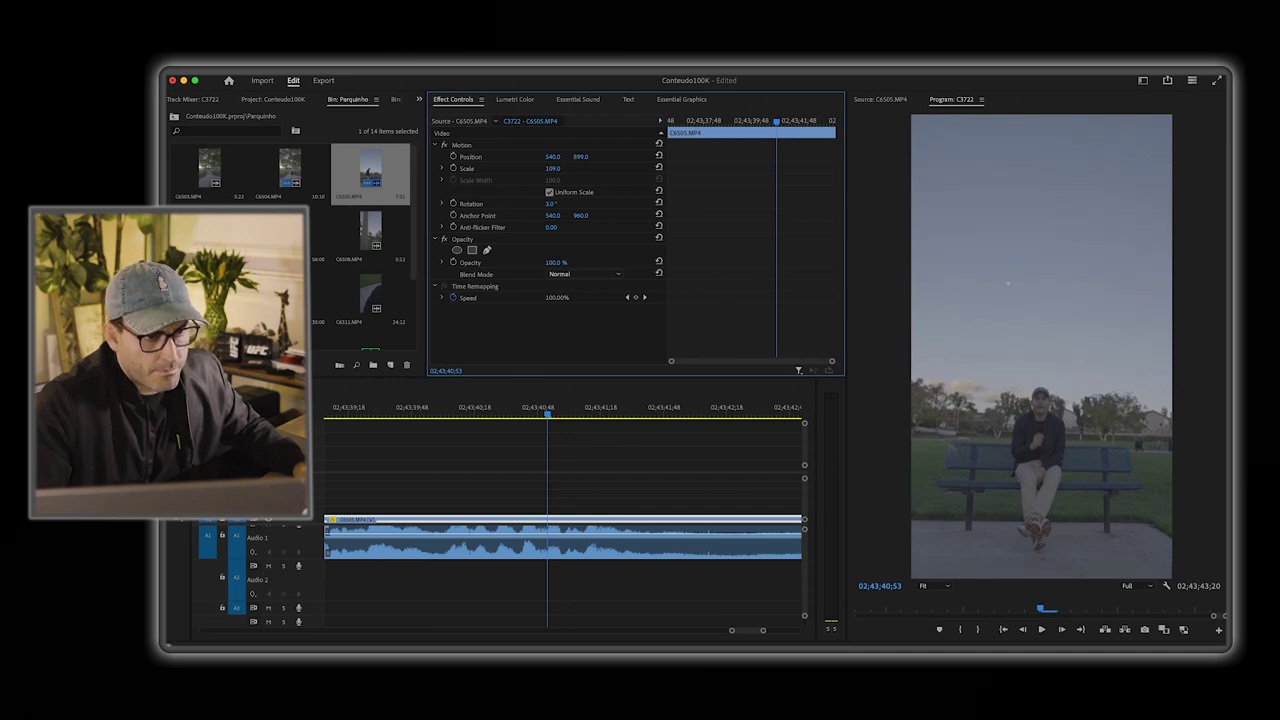
Step: Readjust the C6505.MP4 framing to a vertical Position of 904 and a Scale of 110
key(Down)
key(Down)
key(Down)
key(Down)
key(Down)
key(Down)
key(Down)
key(Down)
key(Down)
key(Down)
key(Up)
key(Up)
key(Up)
key(Up)
key(Up)
key(Up)
key(Up)
key(Up)
key(Up)
key(Up)
key(Up)
key(Up)
key(Up)
key(Up)
key(Up)
key(Up)
key(Up)
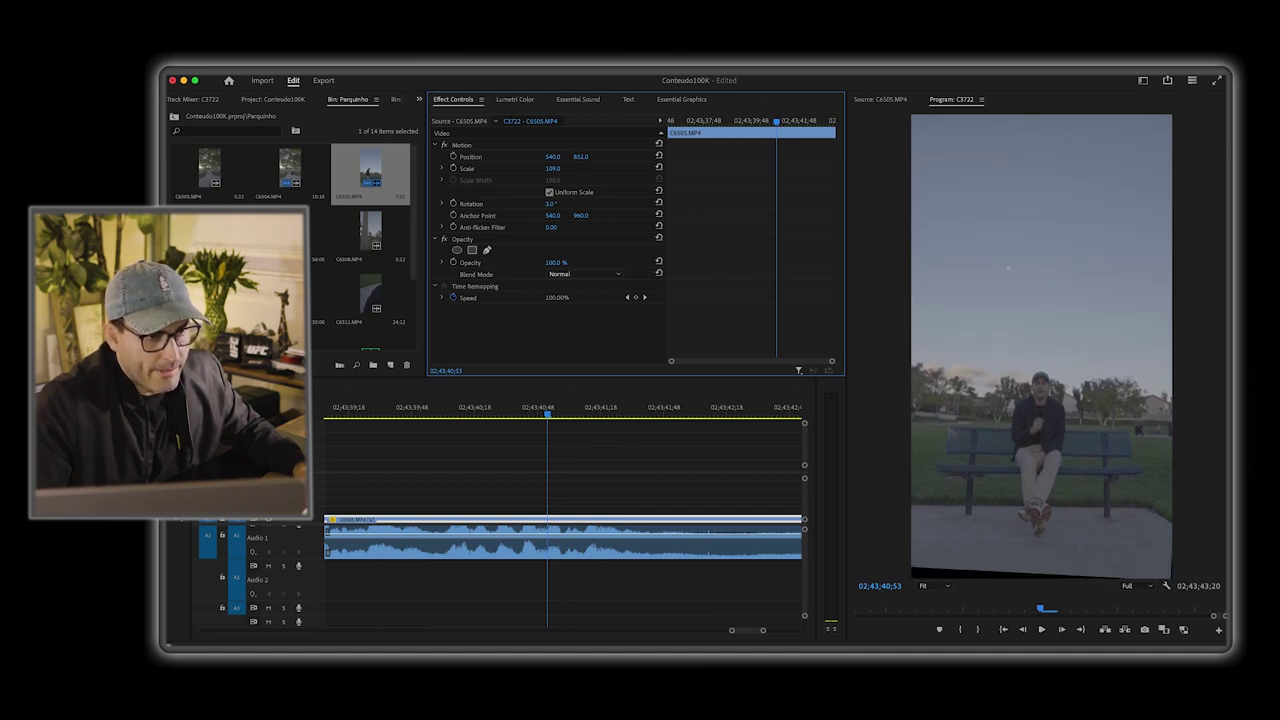
key(Up)
key(Up)
key(Up)
key(Up)
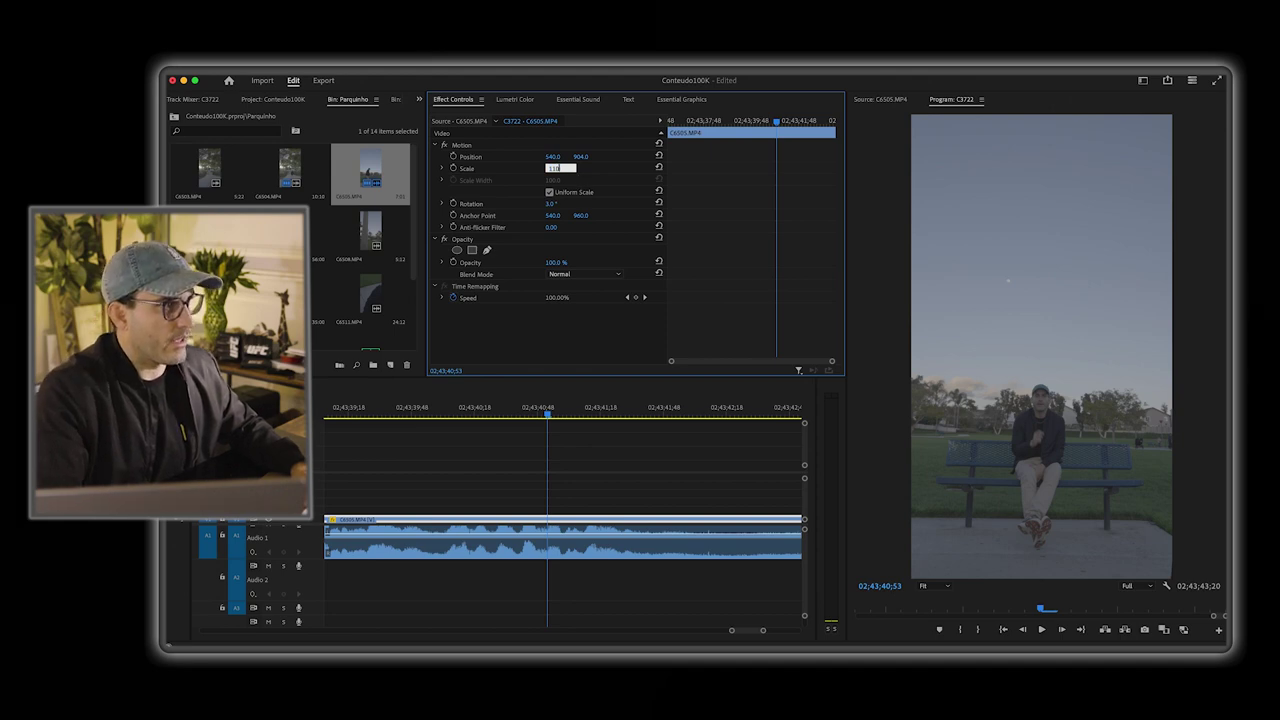
key(Return)
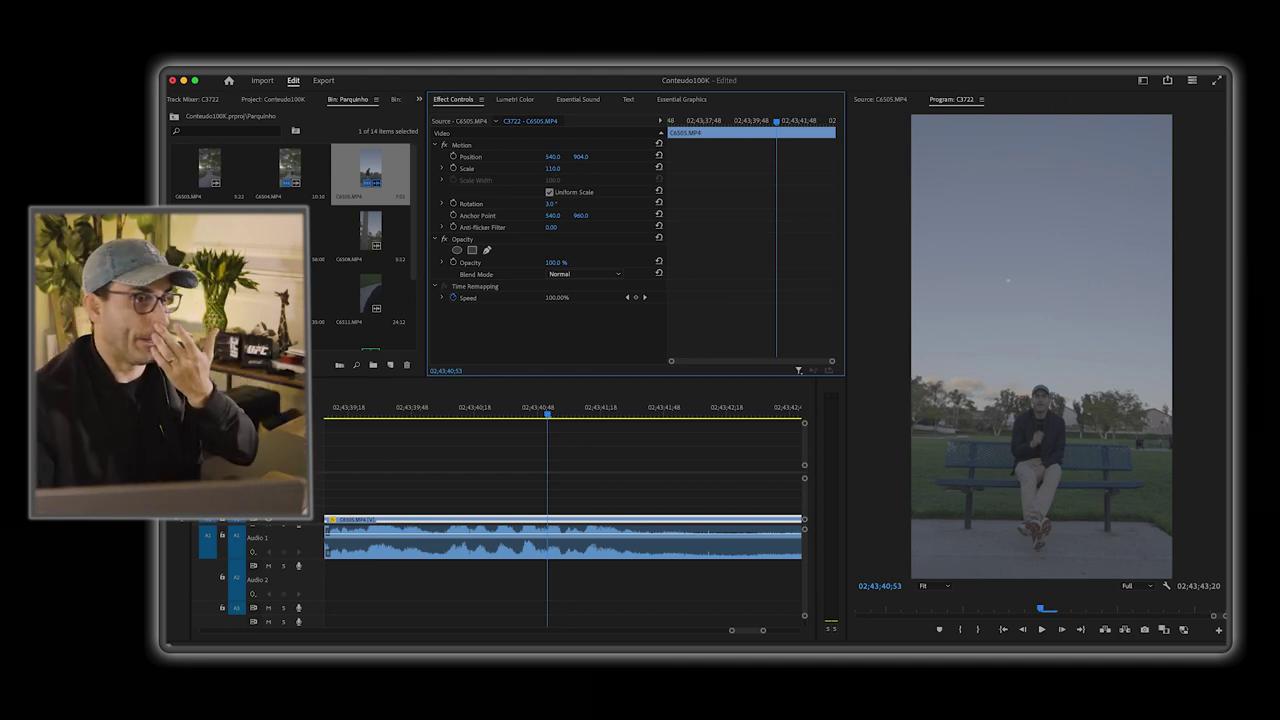
Step: Play the C6505.MP4 clip from its start at 02;43;36;18 through to its end and save the project
click(493, 411)
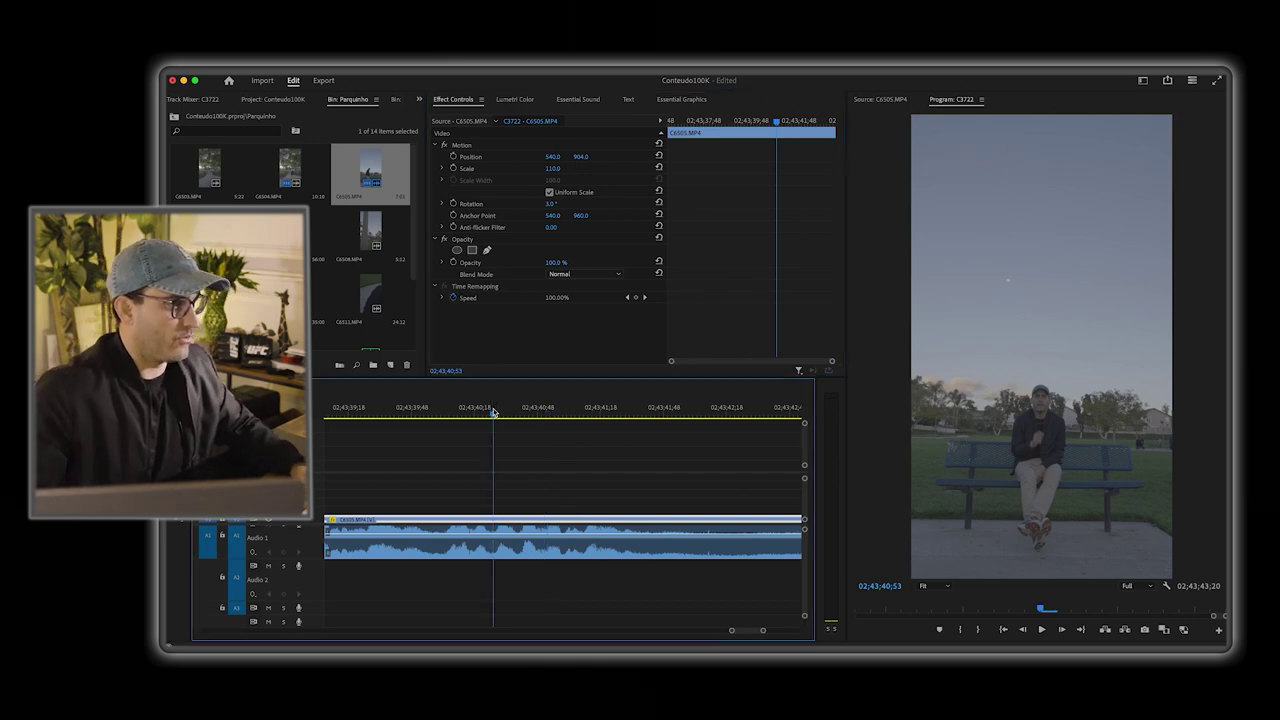
key(j)
key(j)
key(j)
key(j)
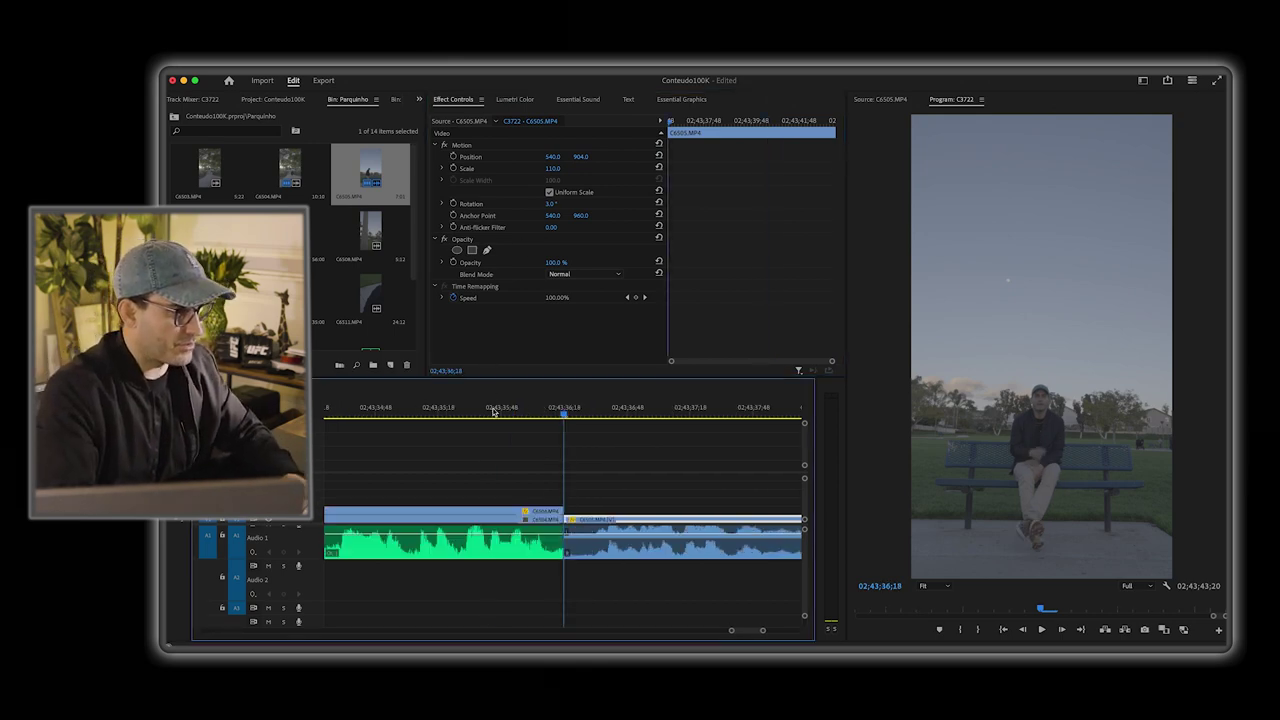
key(l)
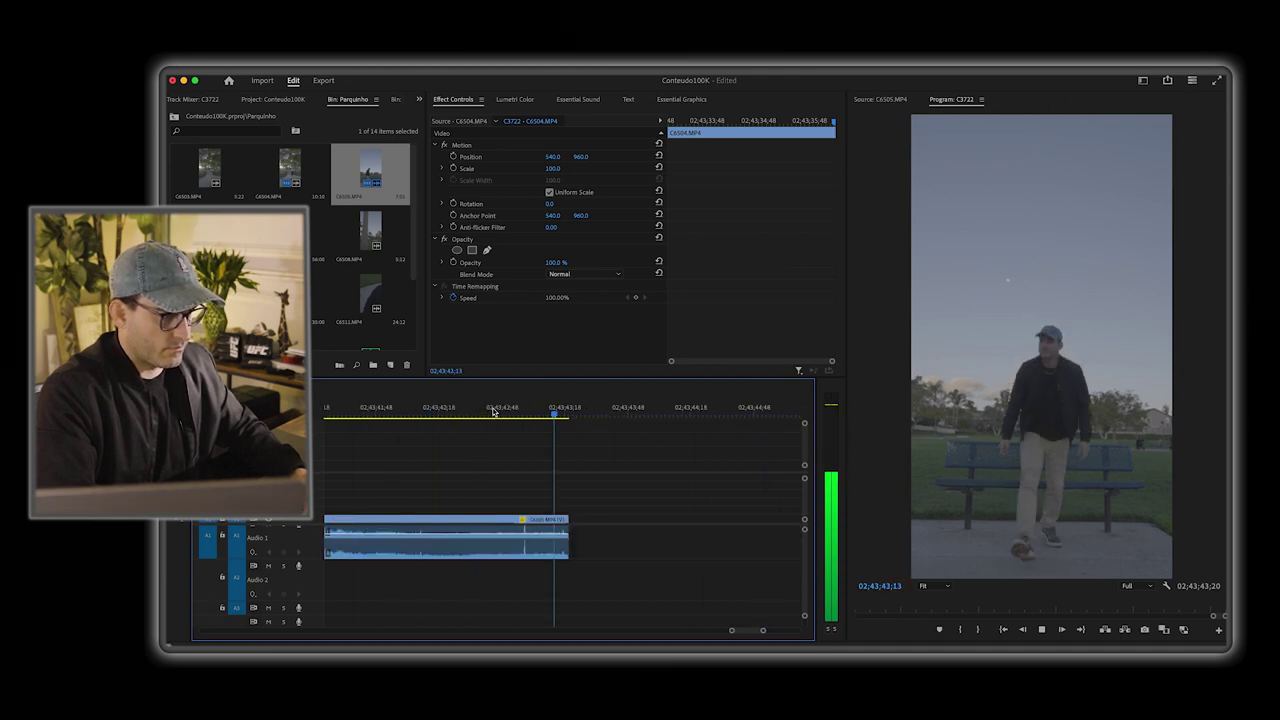
key(super+s)
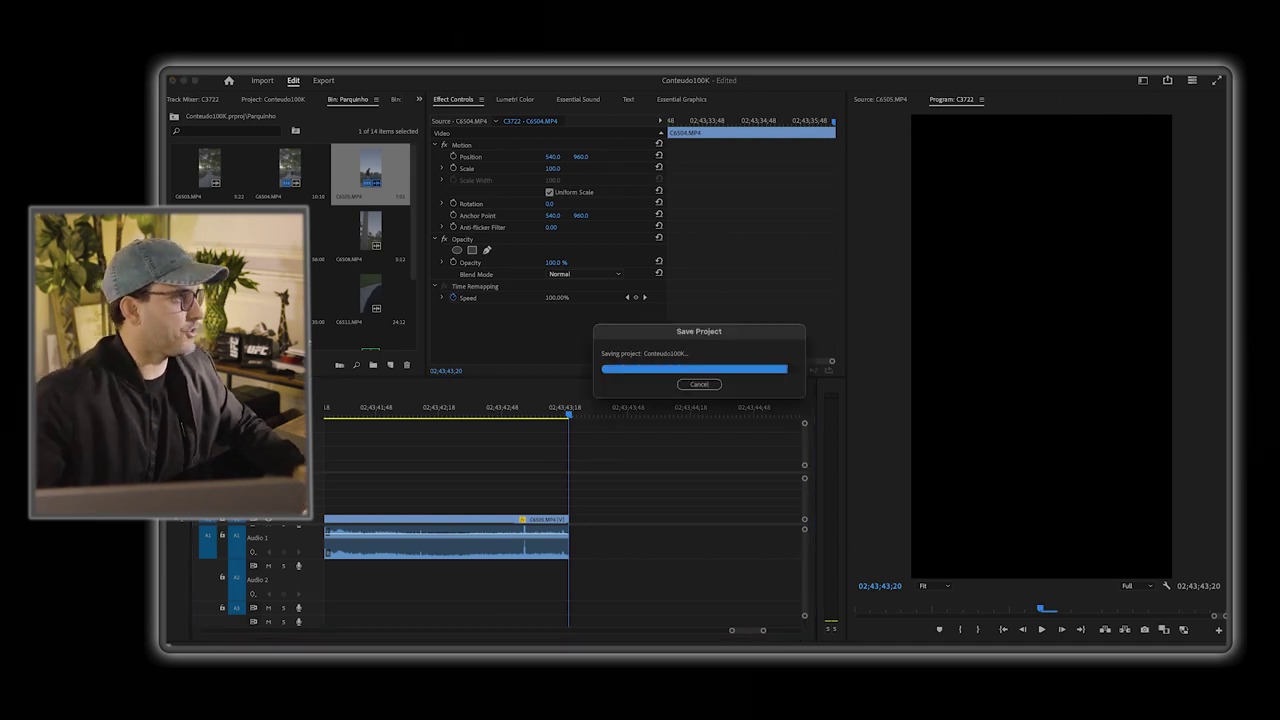
Step: Open C6506.MP4 in the source monitor and mark a 00:00:07:13 segment of the side-on bench shot starting at 00:33:49:21
double_click(370, 170)
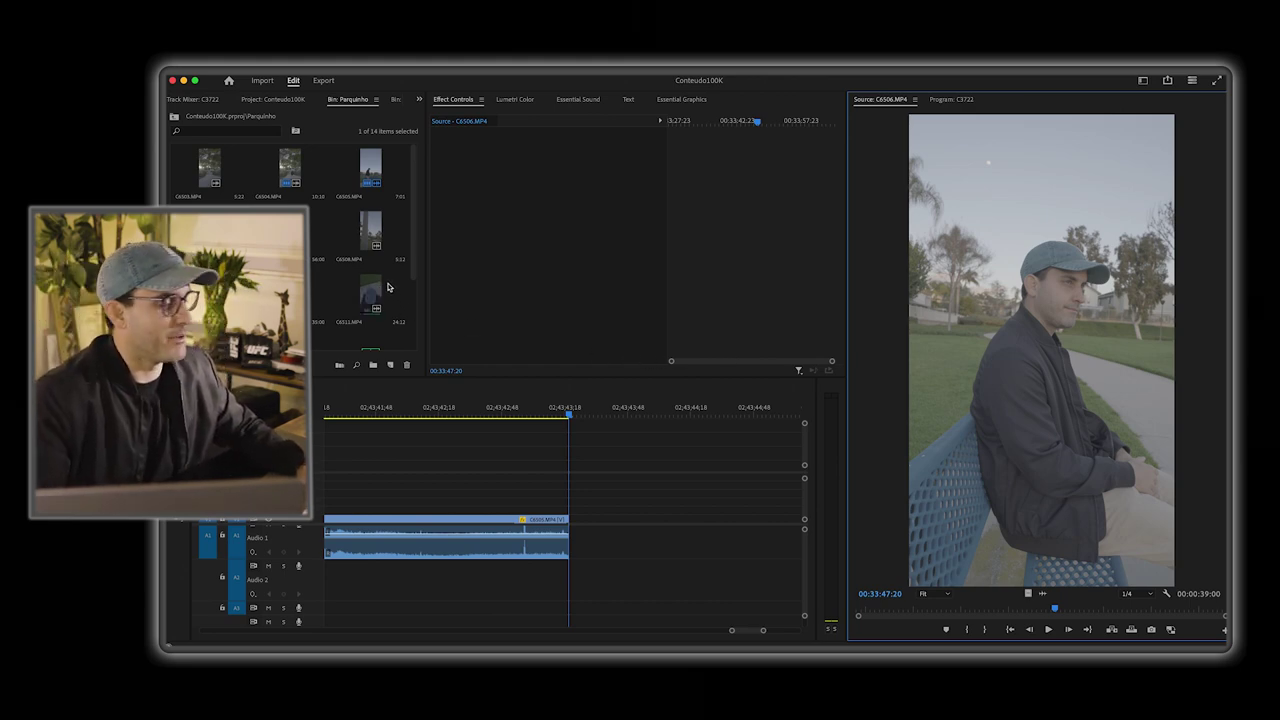
mouse_move(1055, 607)
mouse_down()
mouse_move(1128, 606)
mouse_move(882, 617)
mouse_move(1160, 611)
mouse_move(1071, 610)
mouse_up()
key(space)
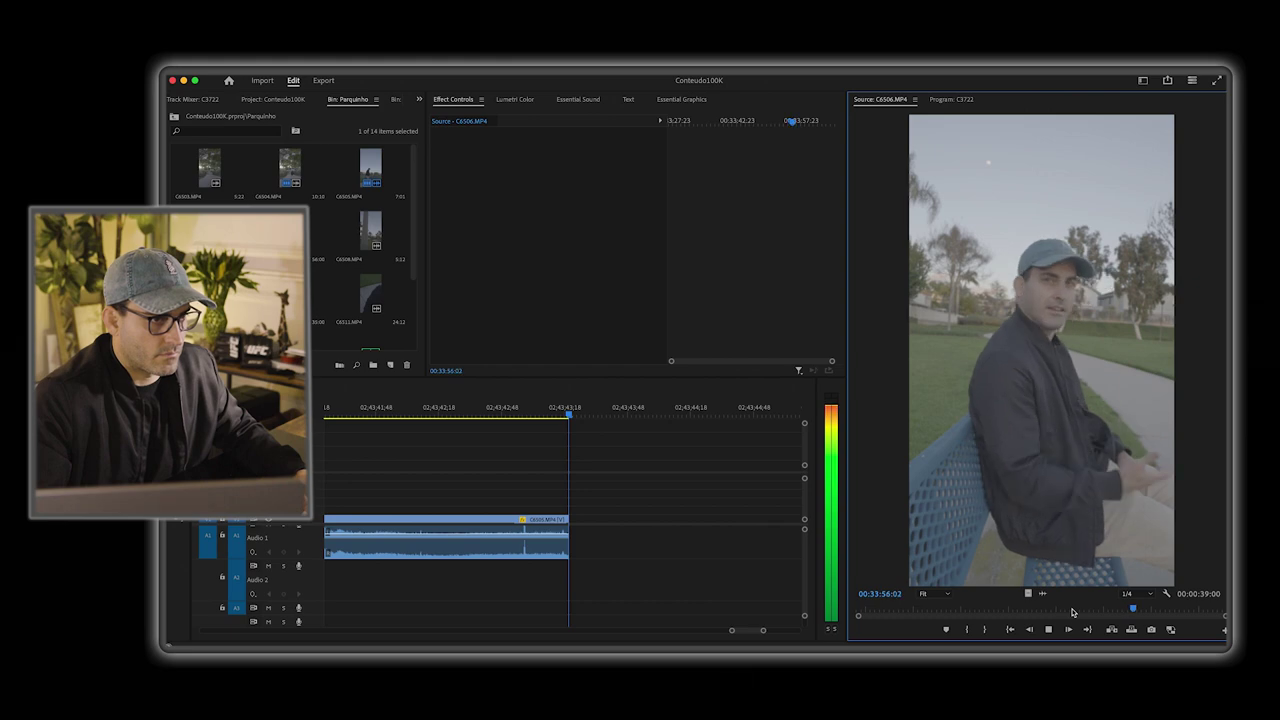
key(space)
click(1073, 608)
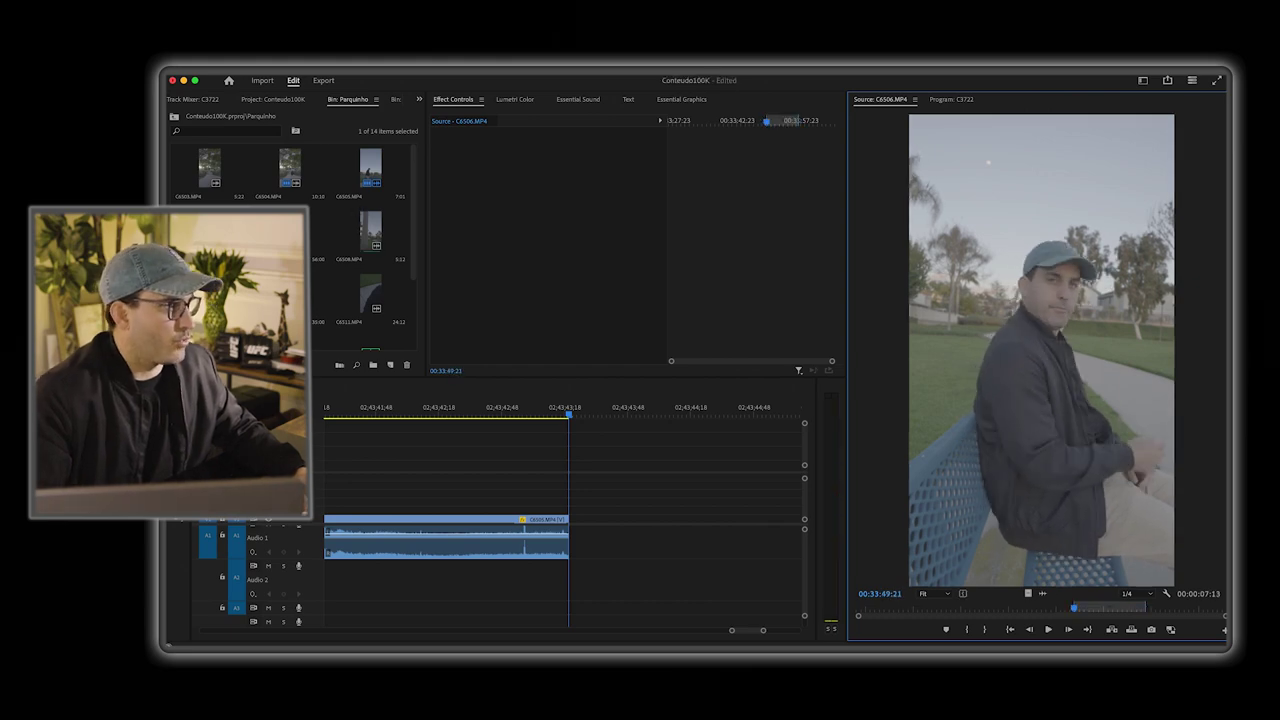
Step: Place the marked C6506.MP4 segment directly after the C6505.MP4 clip and play the sequence from within C6505.MP4
drag(1042, 593, 588, 541)
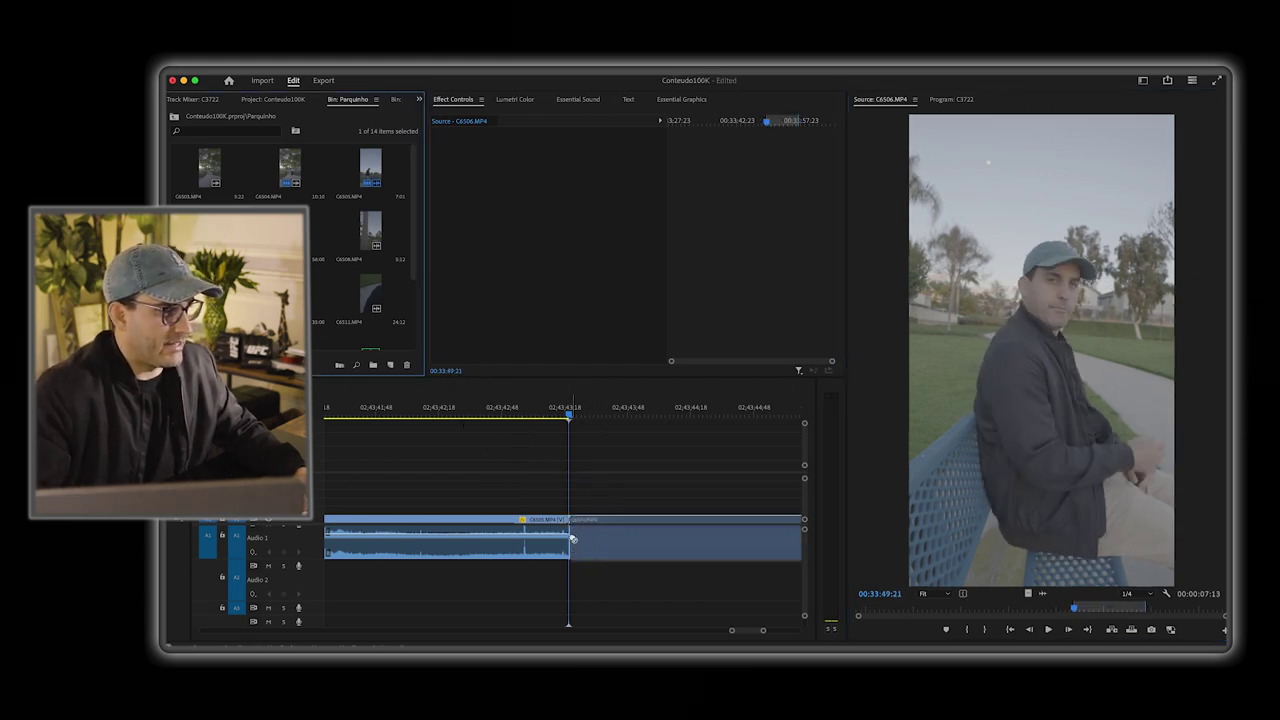
click(535, 522)
drag(566, 410, 415, 415)
key(space)
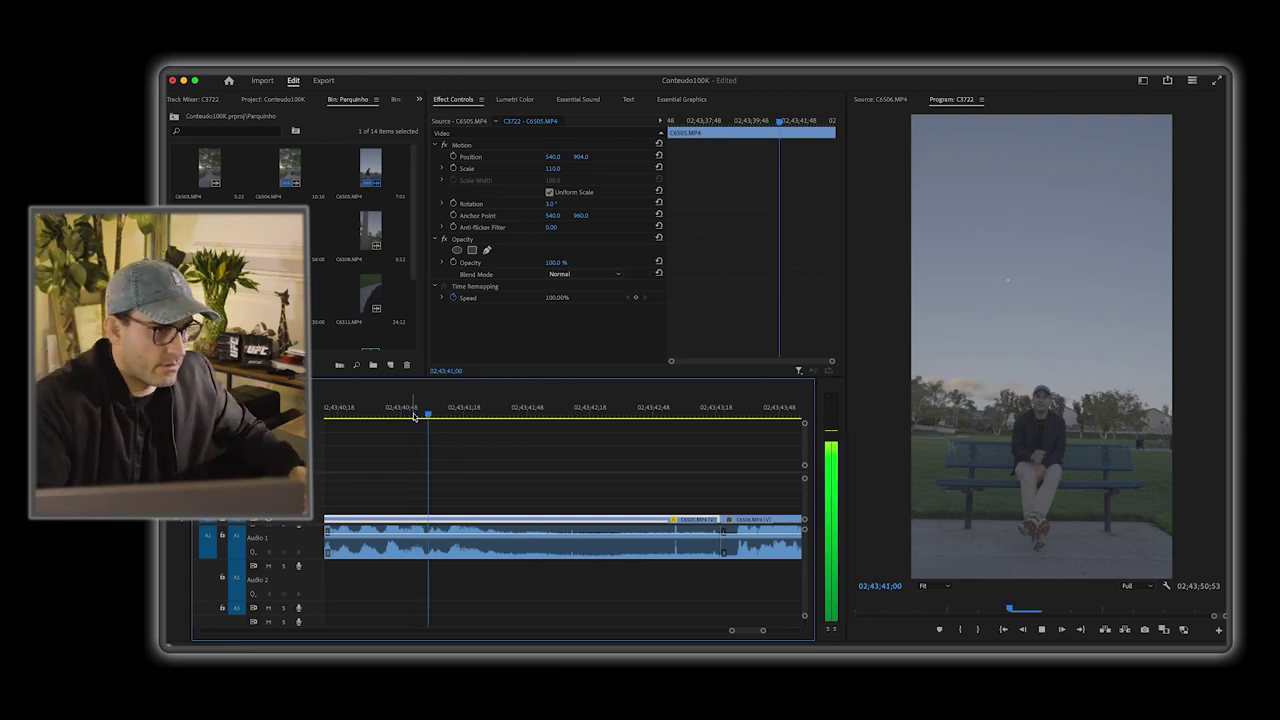
Step: Split the C6505.MP4 video and audio at 02;43;41;49, delete the part after the cut, and close the gap before C6506.MP4
drag(551, 505, 577, 566)
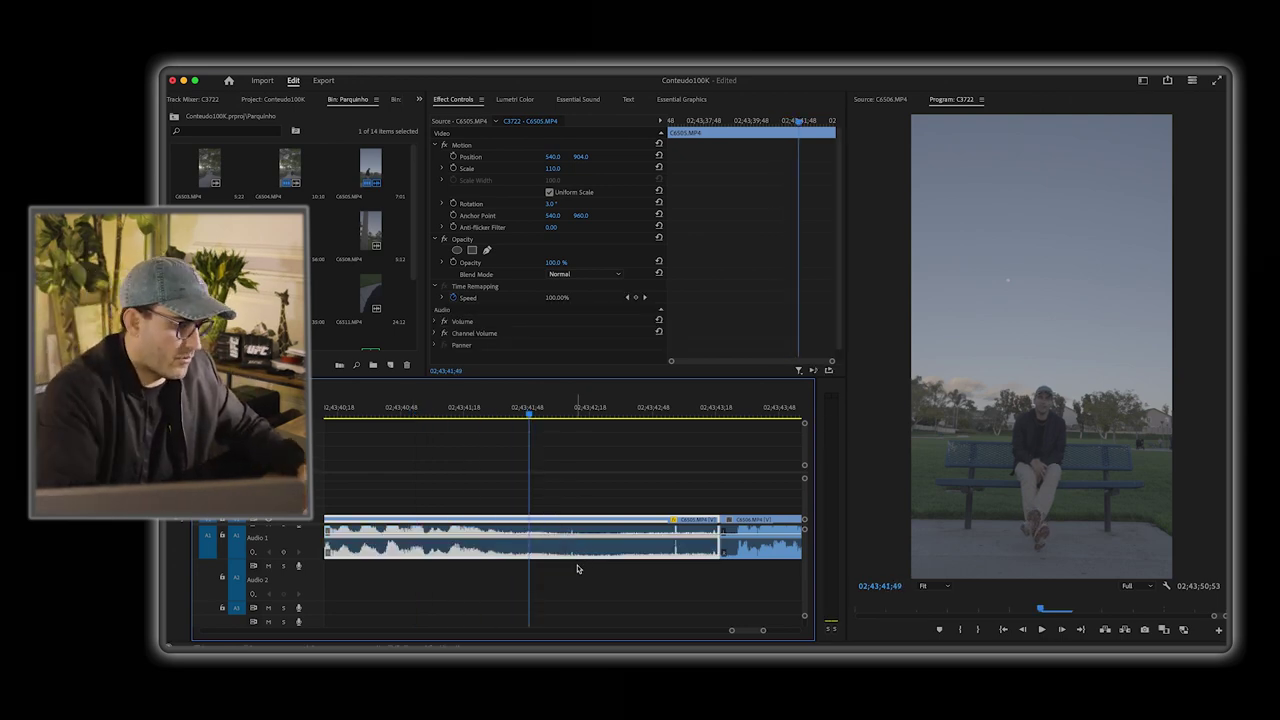
key(super+k)
click(566, 528)
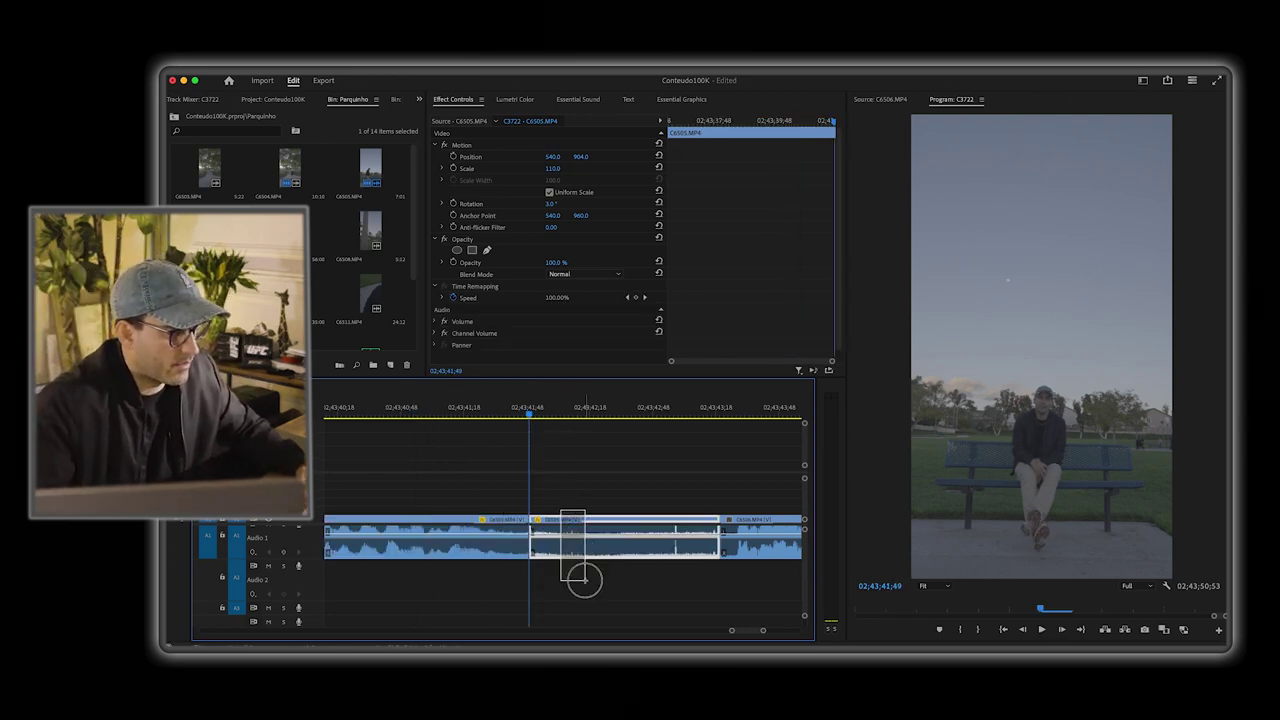
key(Delete)
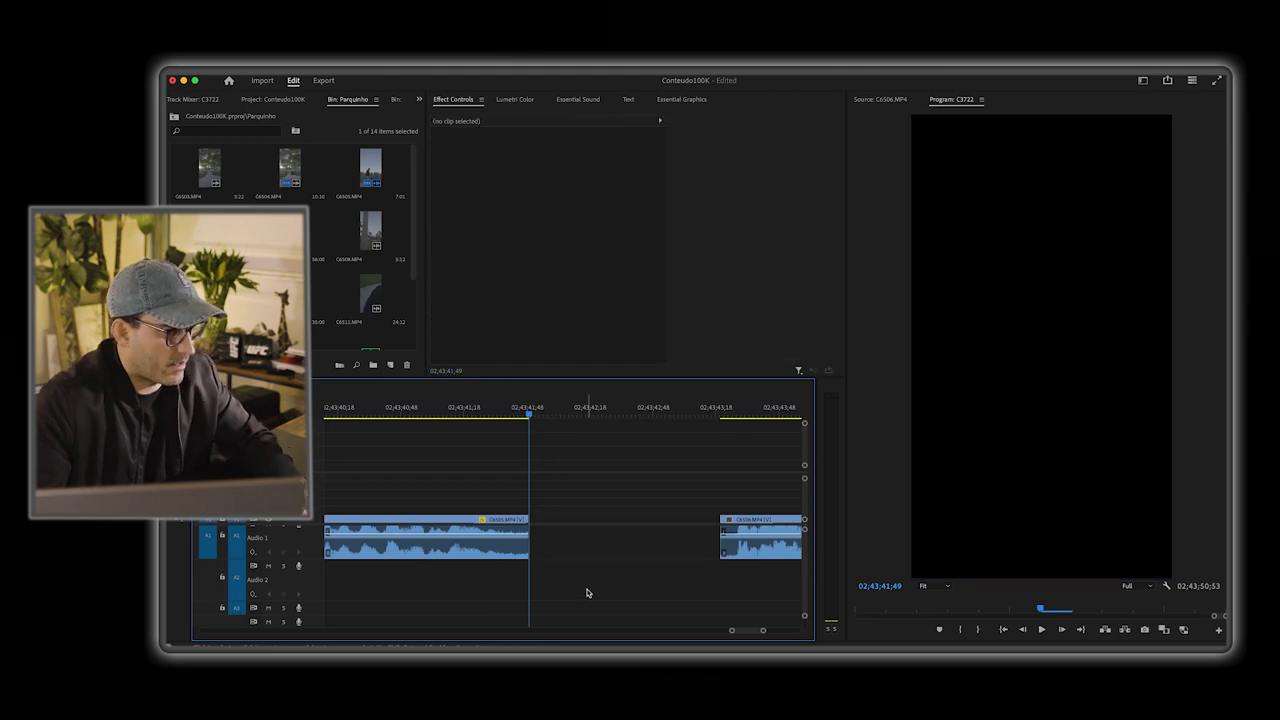
click(587, 521)
key(Delete)
Step: Play the sequence across the cut from C6505.MP4 to C6506.MP4 and on to the end of the second clip
click(466, 409)
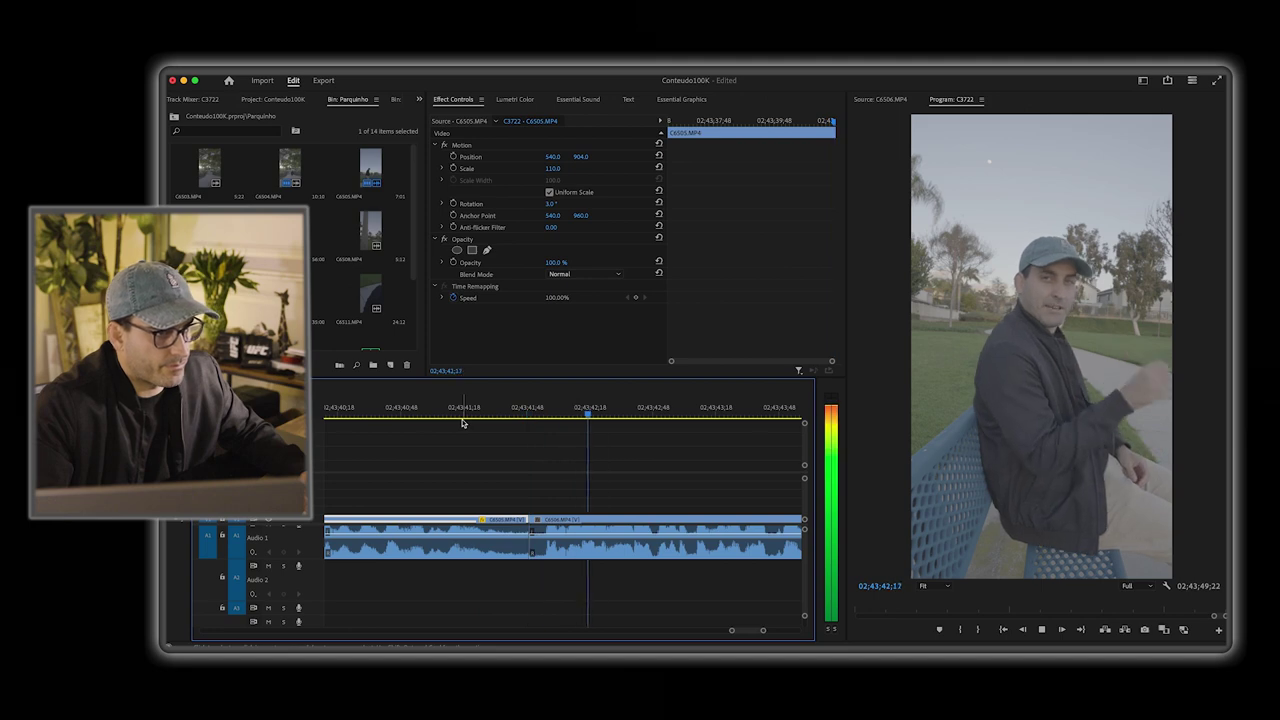
key(space)
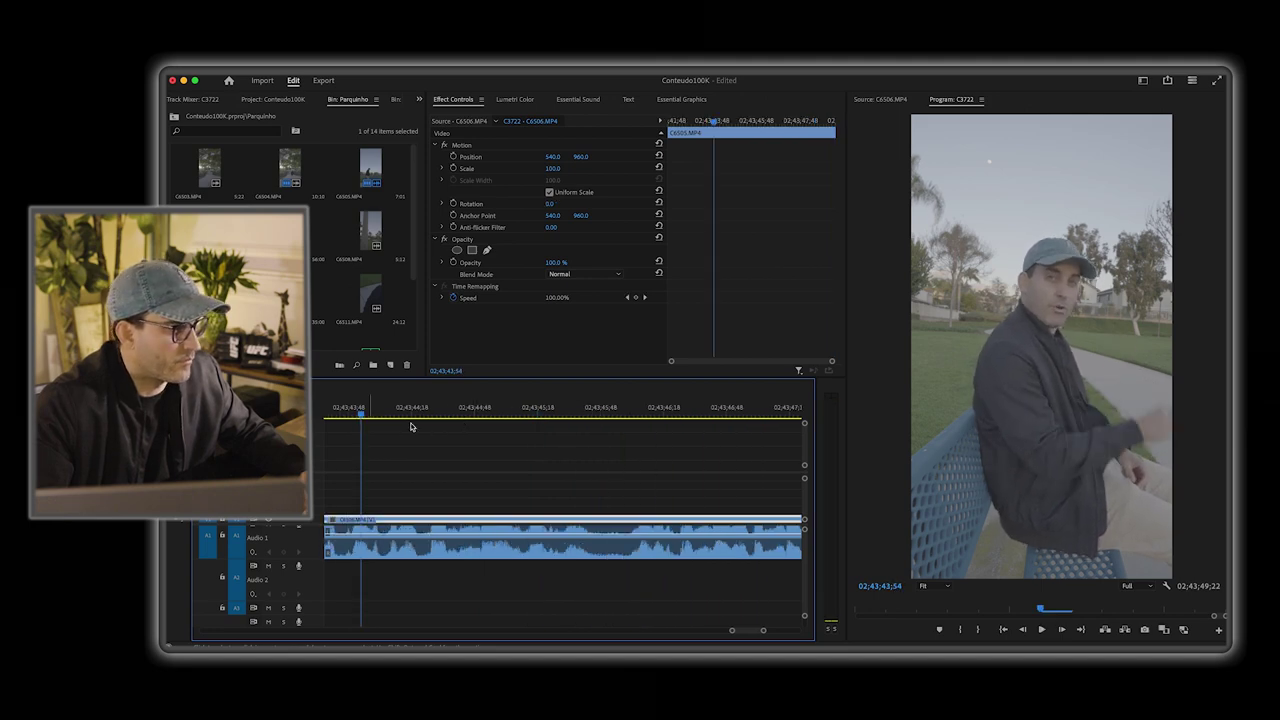
key(minus)
key(minus)
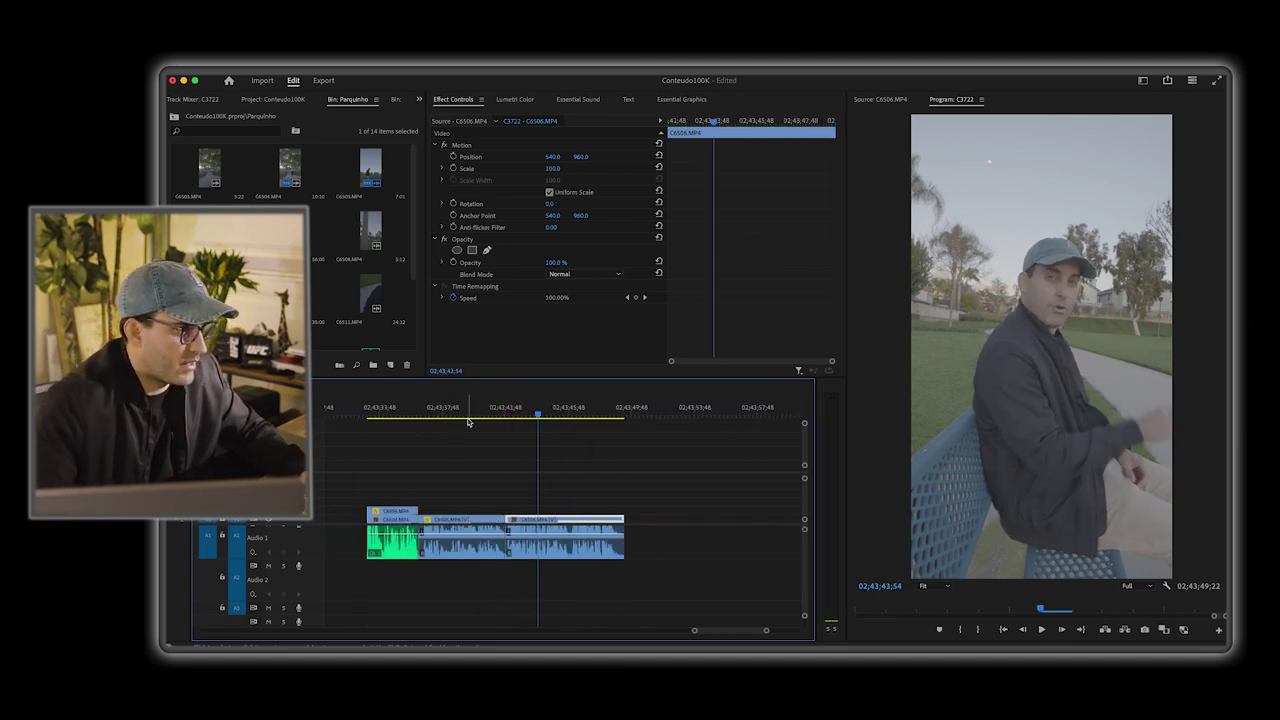
click(471, 416)
key(space)
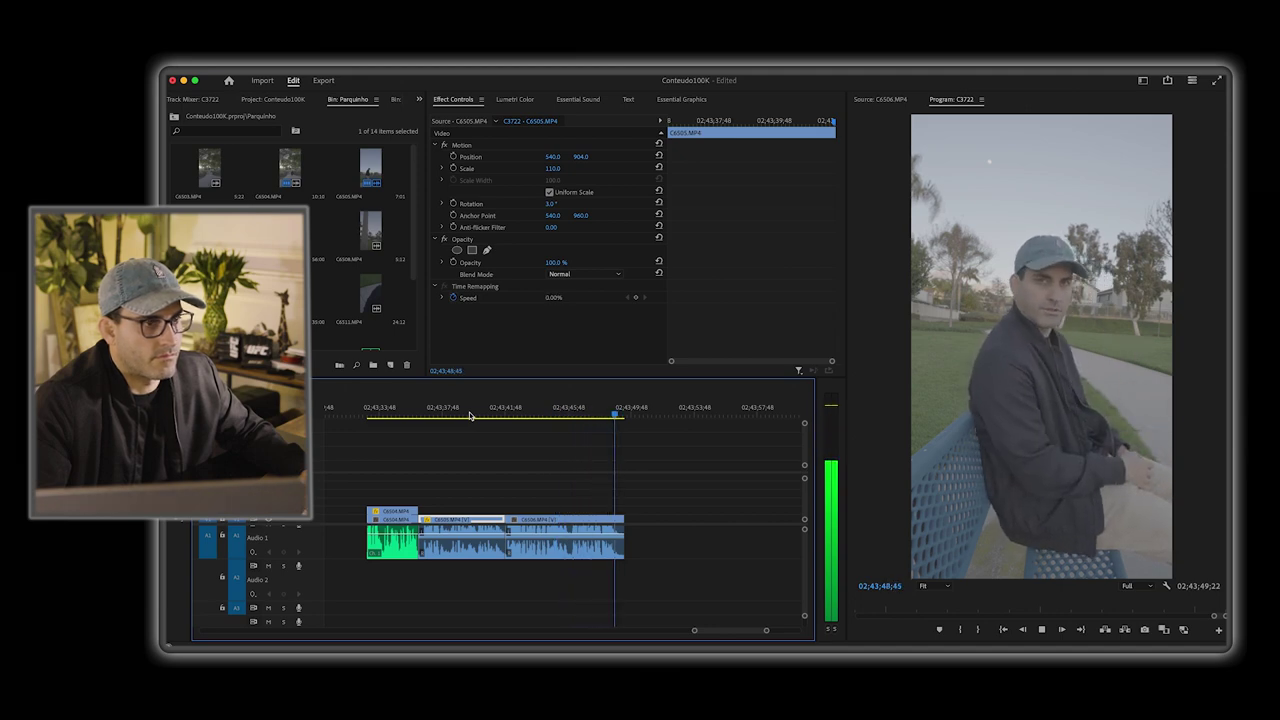
Step: Review the ending of the C6506.MP4 clip and trim its video and audio back to 02;43;48;56
click(598, 410)
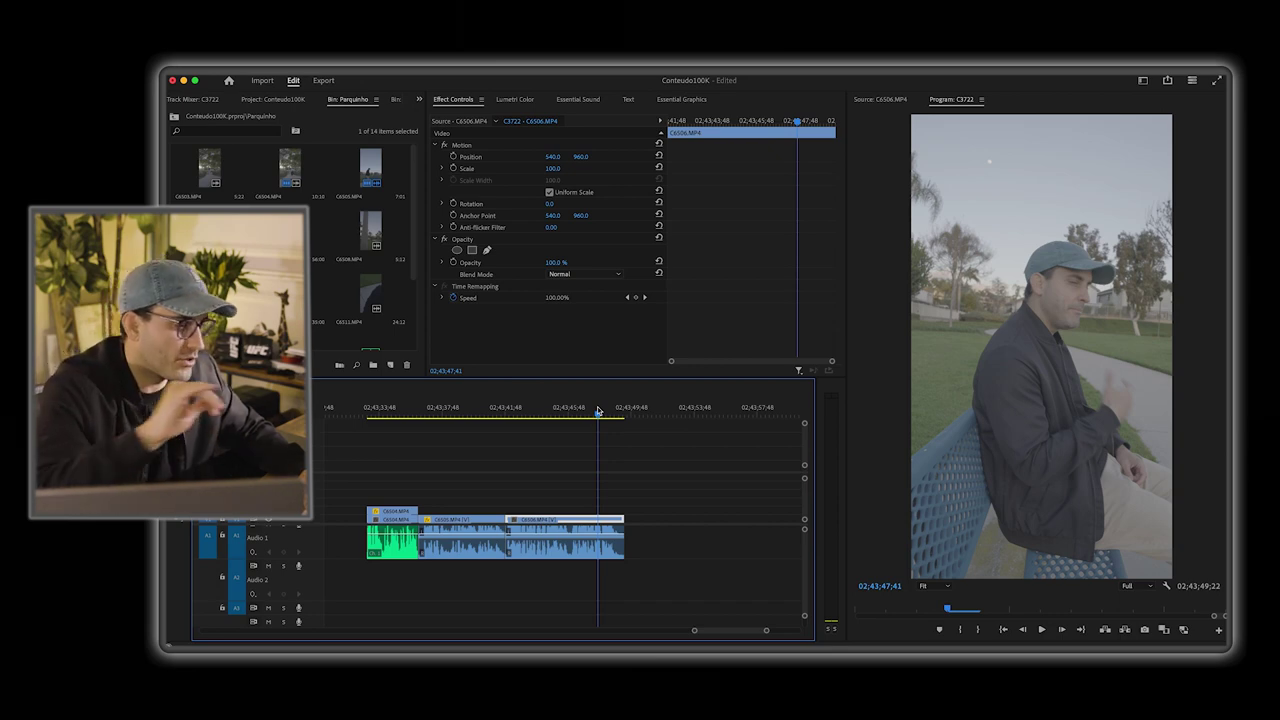
key(space)
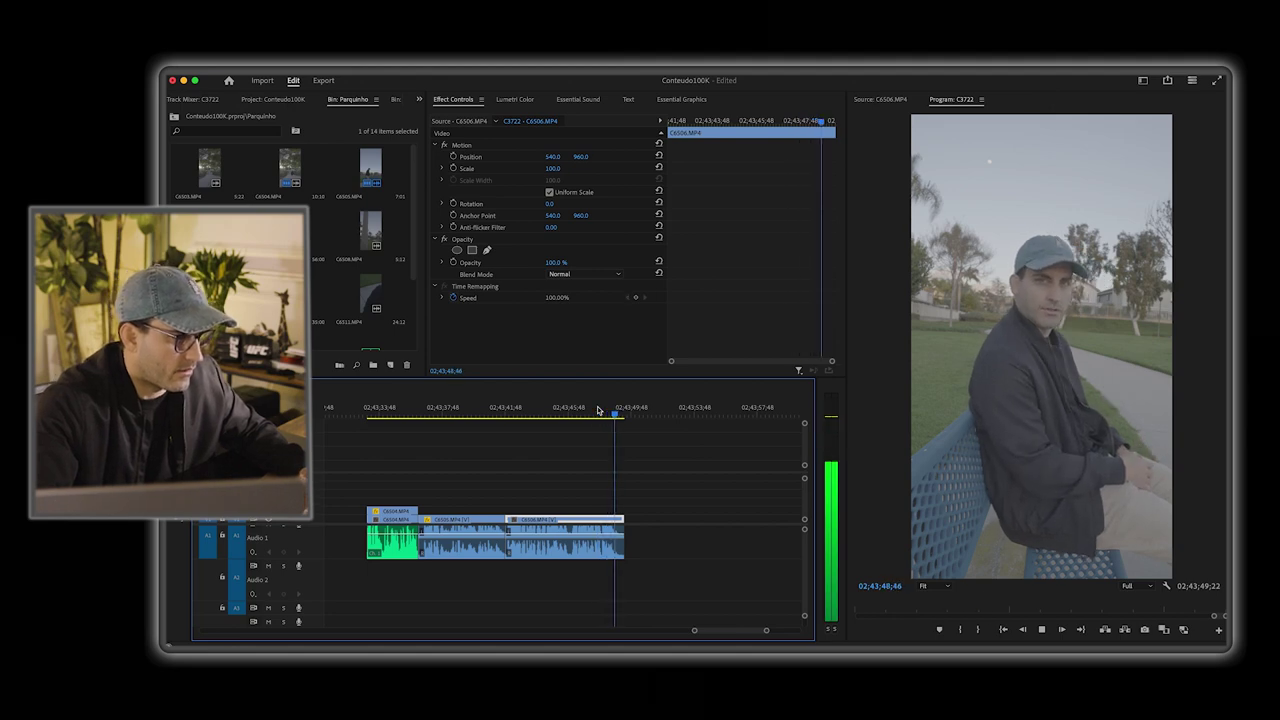
key(space)
key(equal)
key(equal)
key(equal)
key(equal)
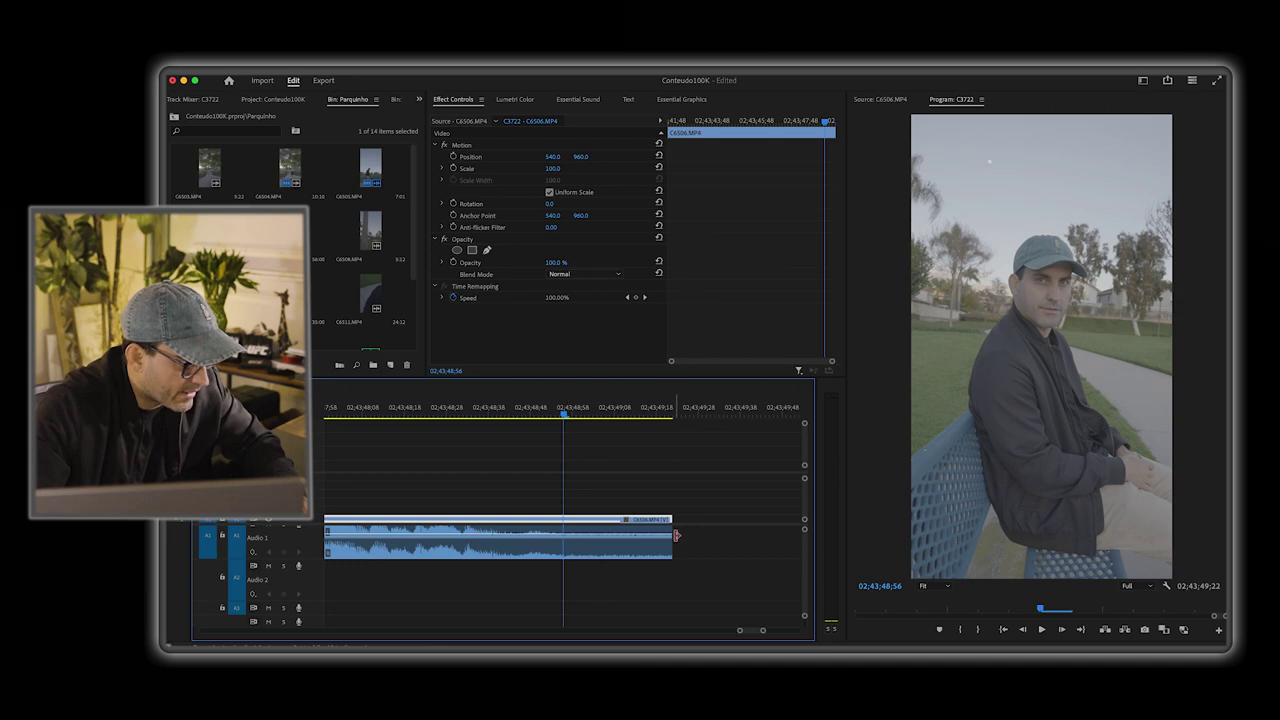
drag(673, 543, 563, 543)
drag(675, 519, 563, 519)
key(minus)
key(minus)
key(minus)
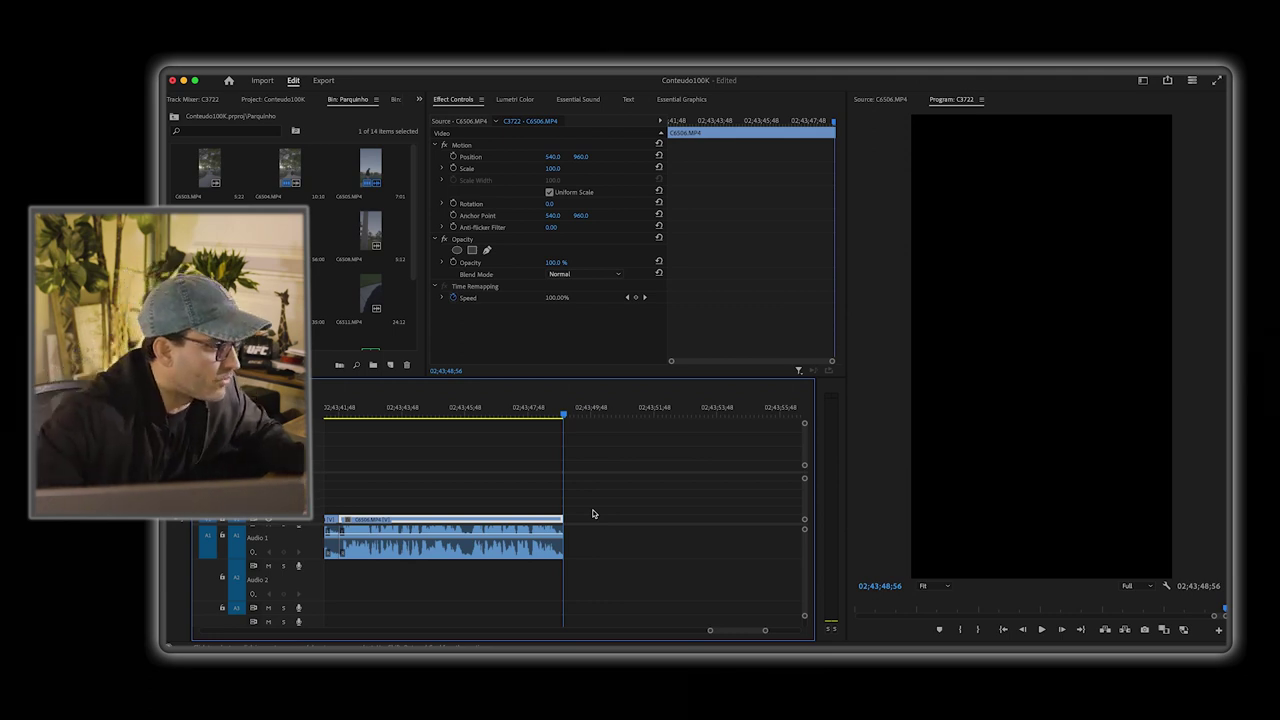
Step: Open C6507.MP4 in the source monitor and mark the walking shot from 00:34:49:16 to 00:34:56:06
double_click(335, 260)
drag(870, 610, 1148, 611)
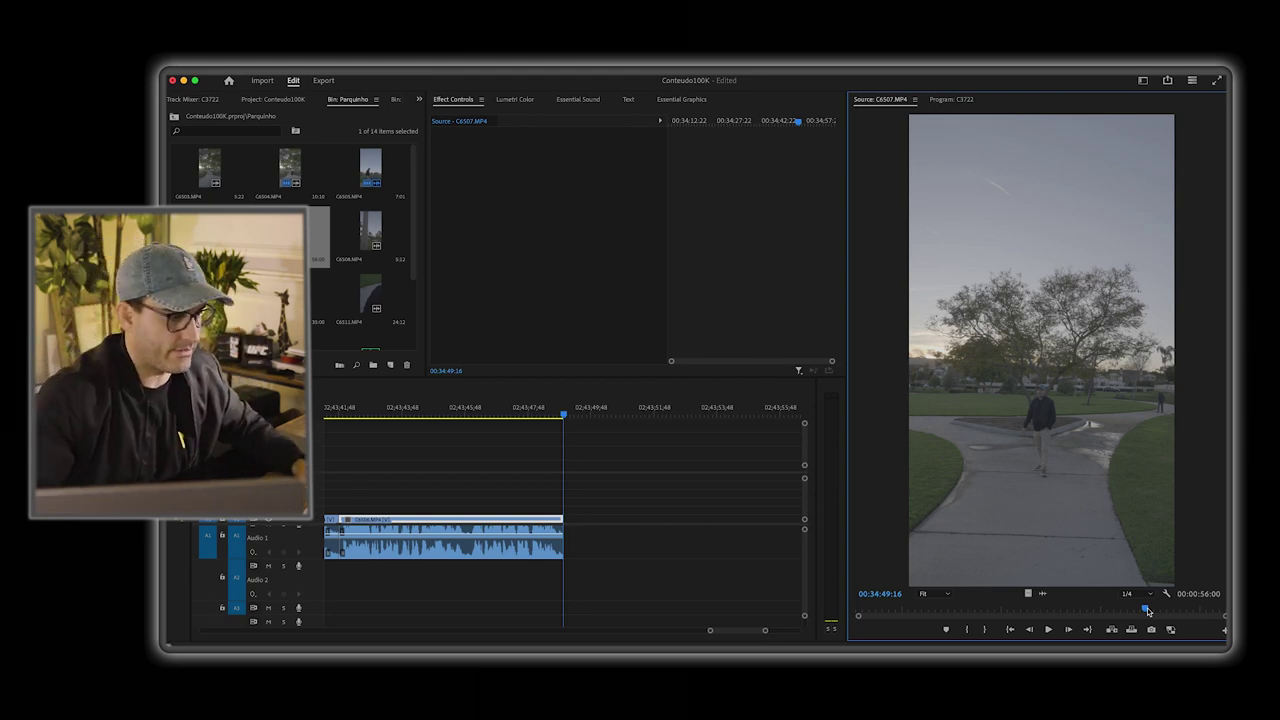
key(space)
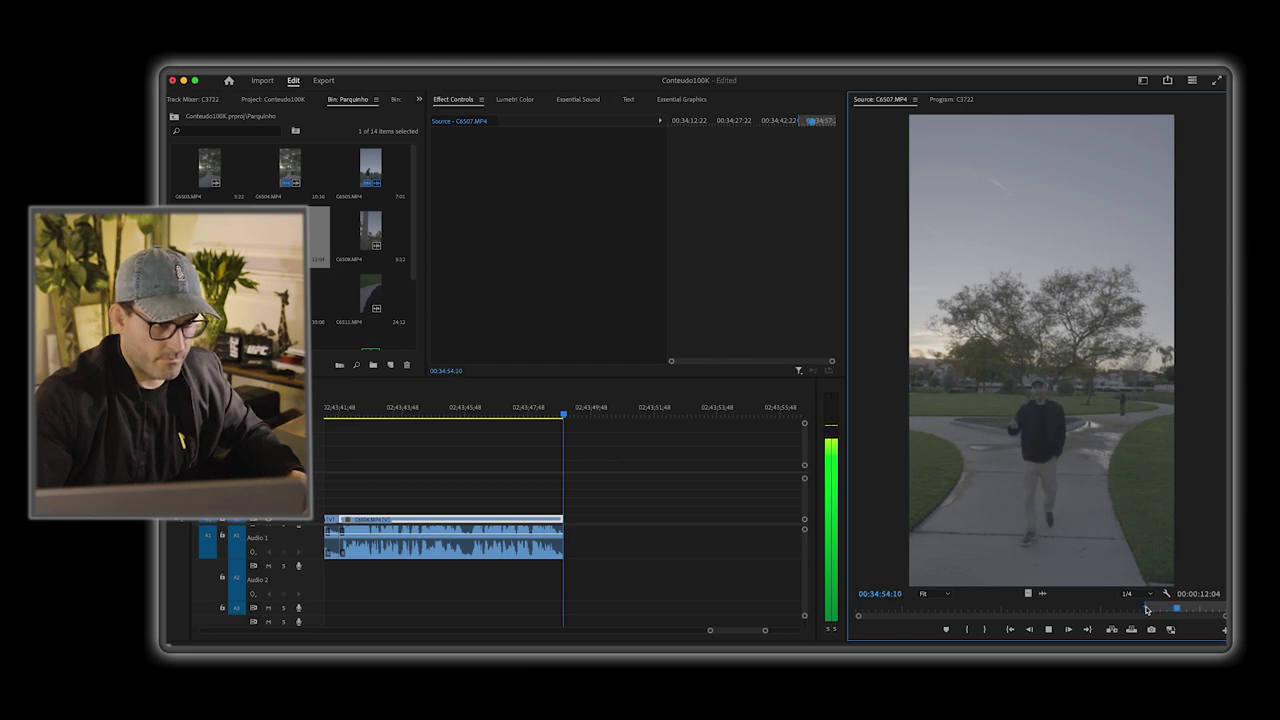
key(space)
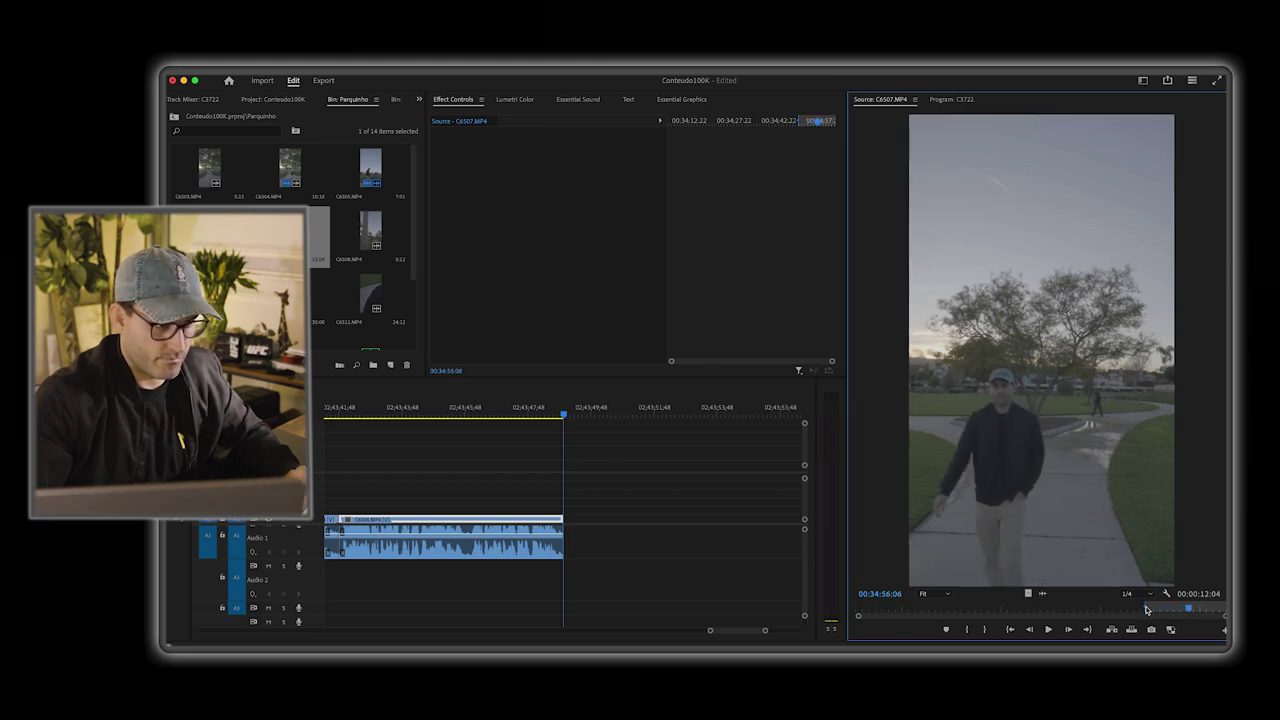
Step: Recheck the end of the marked C6507.MP4 segment and extend its Out point to 00:34:56:14
key(Left)
key(Left)
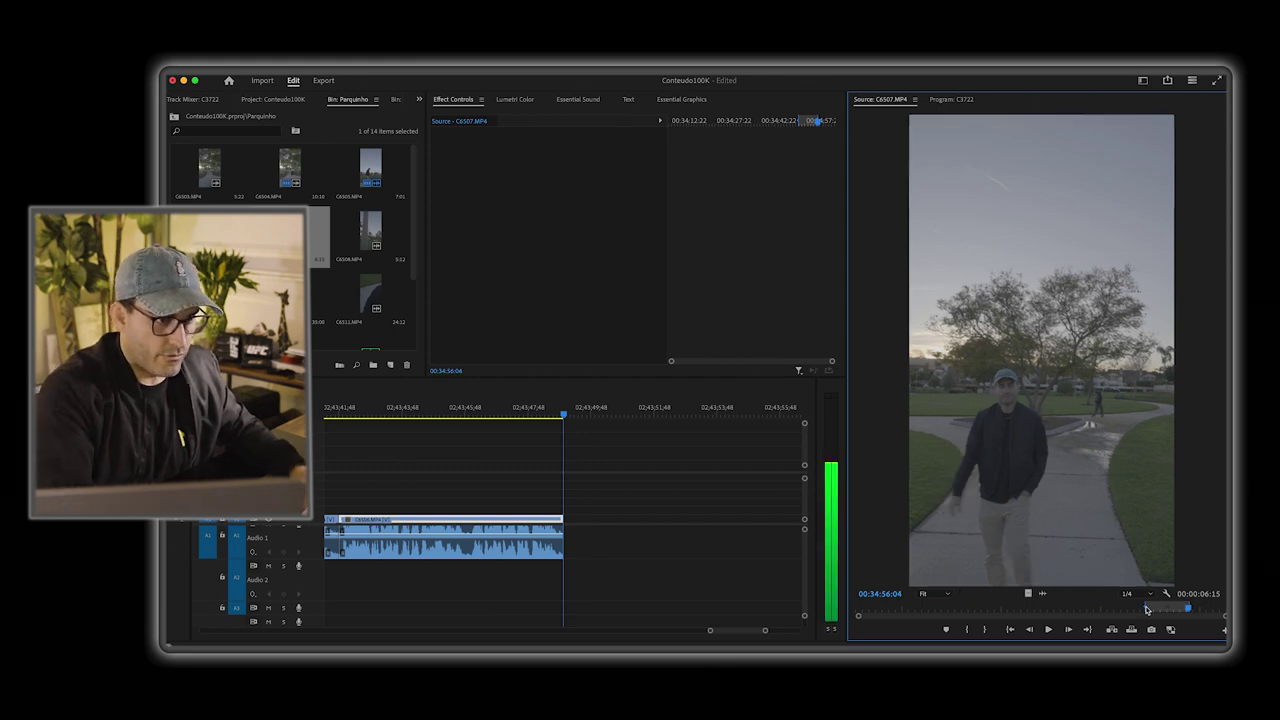
key(Right)
key(Right)
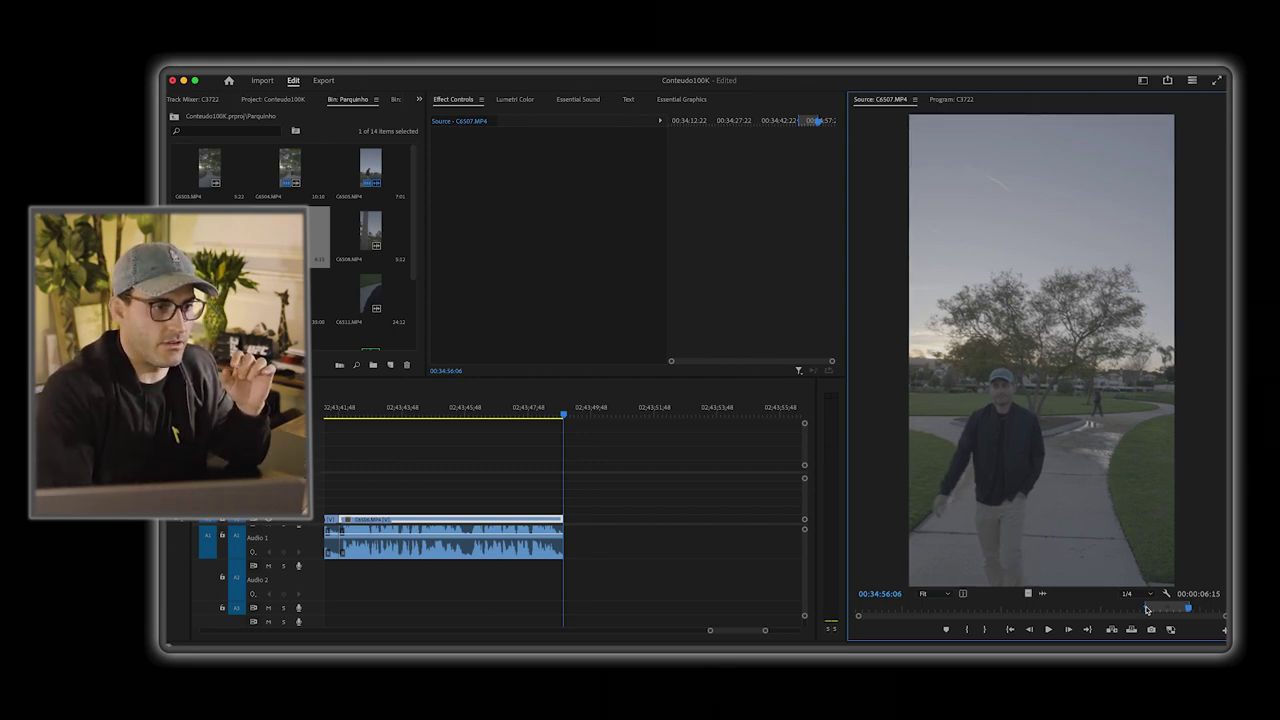
key(Left)
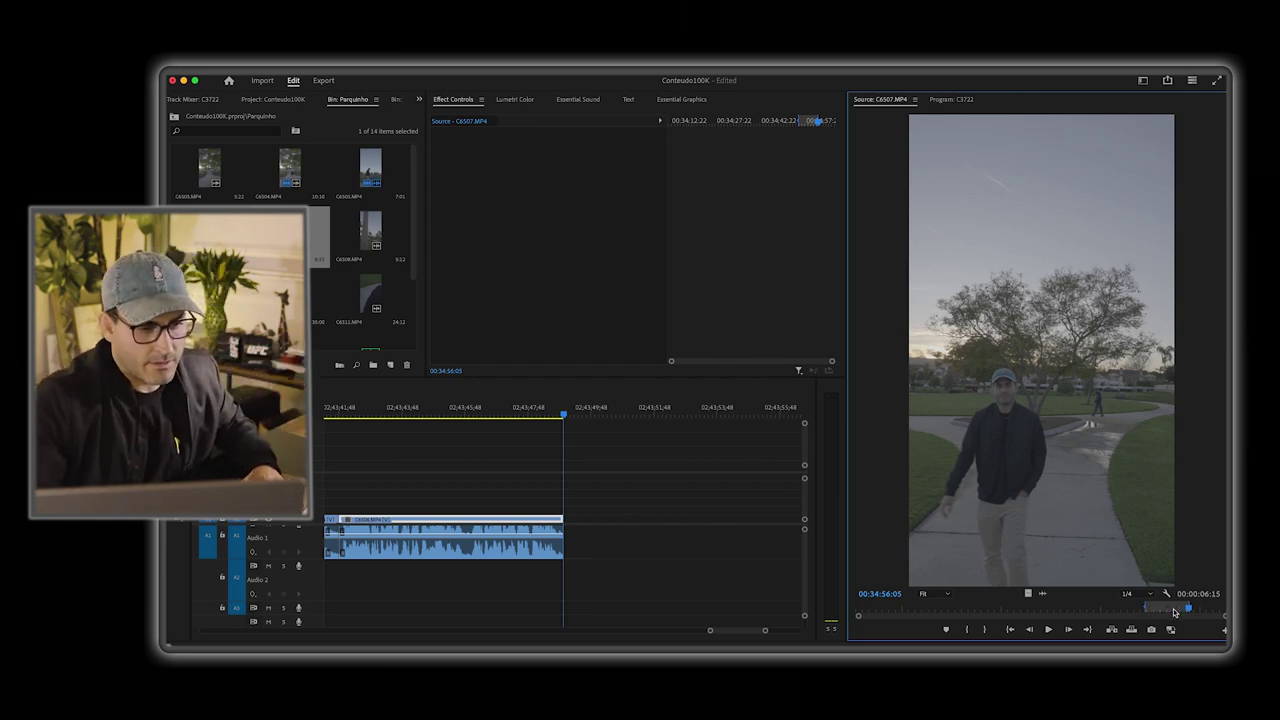
key(space)
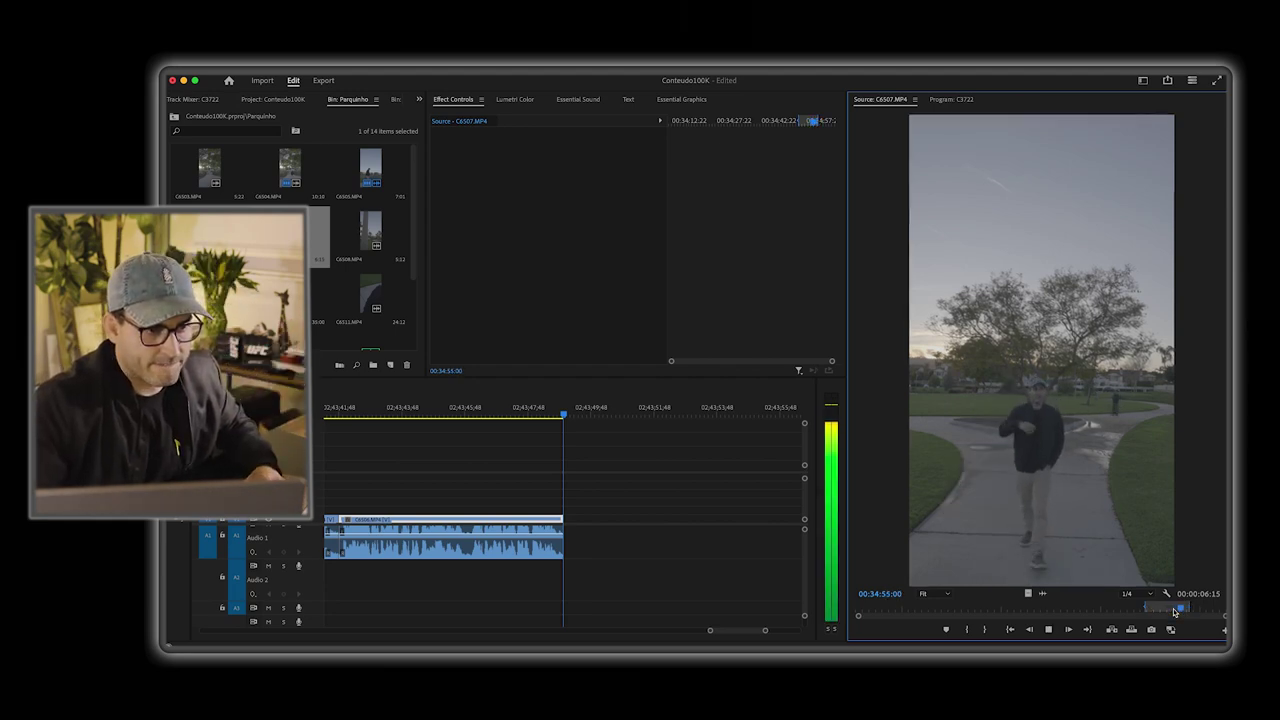
key(space)
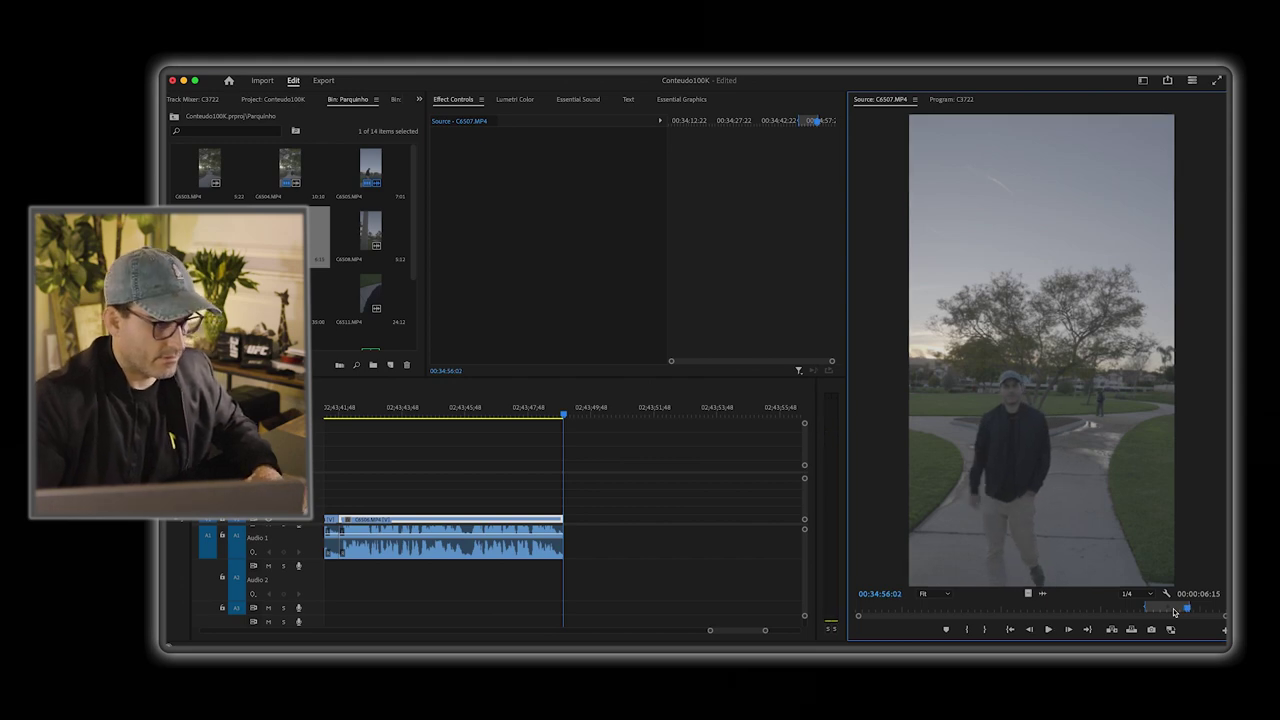
key(space)
key(space)
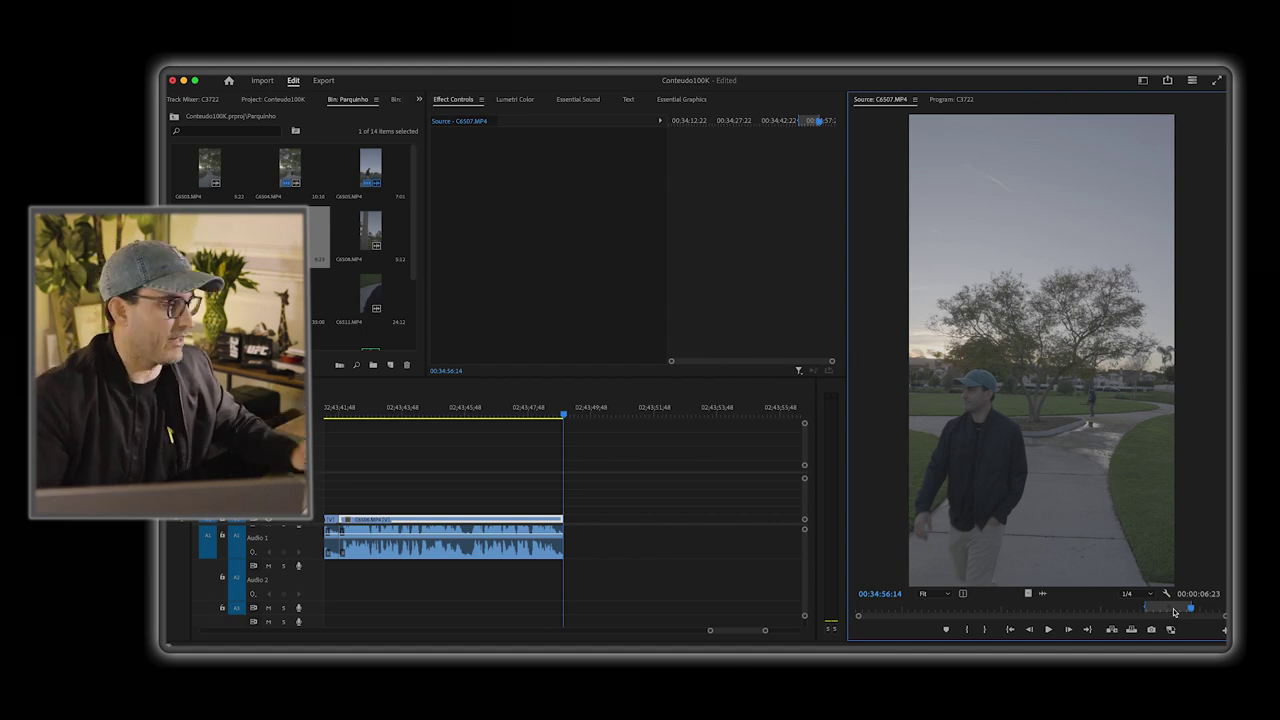
Step: Place the marked C6507.MP4 segment directly after the C6506.MP4 clip and play the sequence across their cut
drag(250, 235, 566, 540)
click(531, 418)
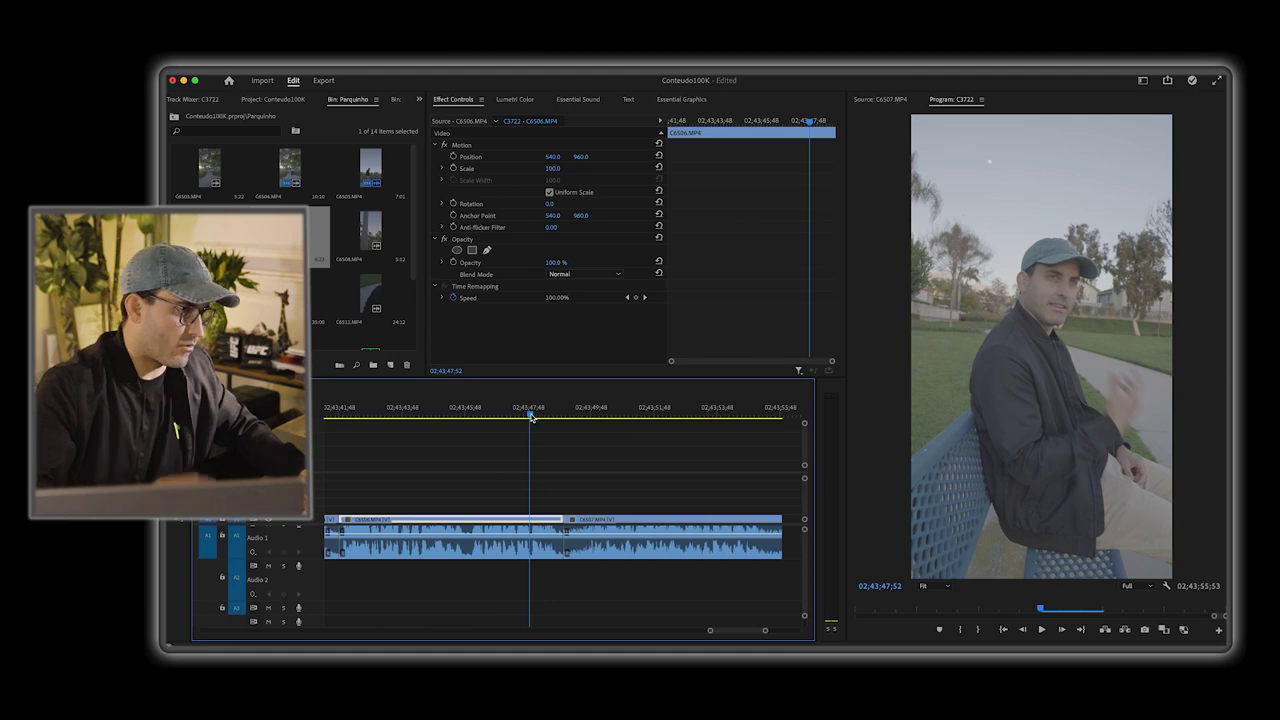
click(465, 413)
key(space)
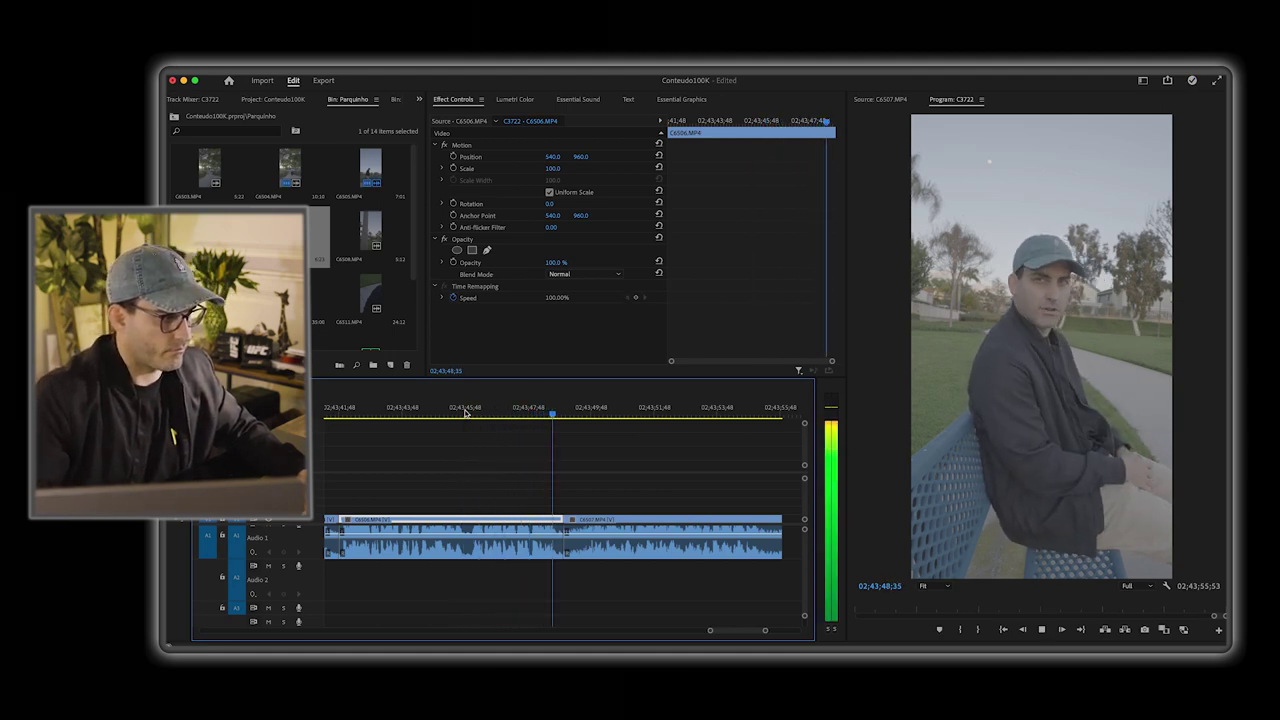
key(space)
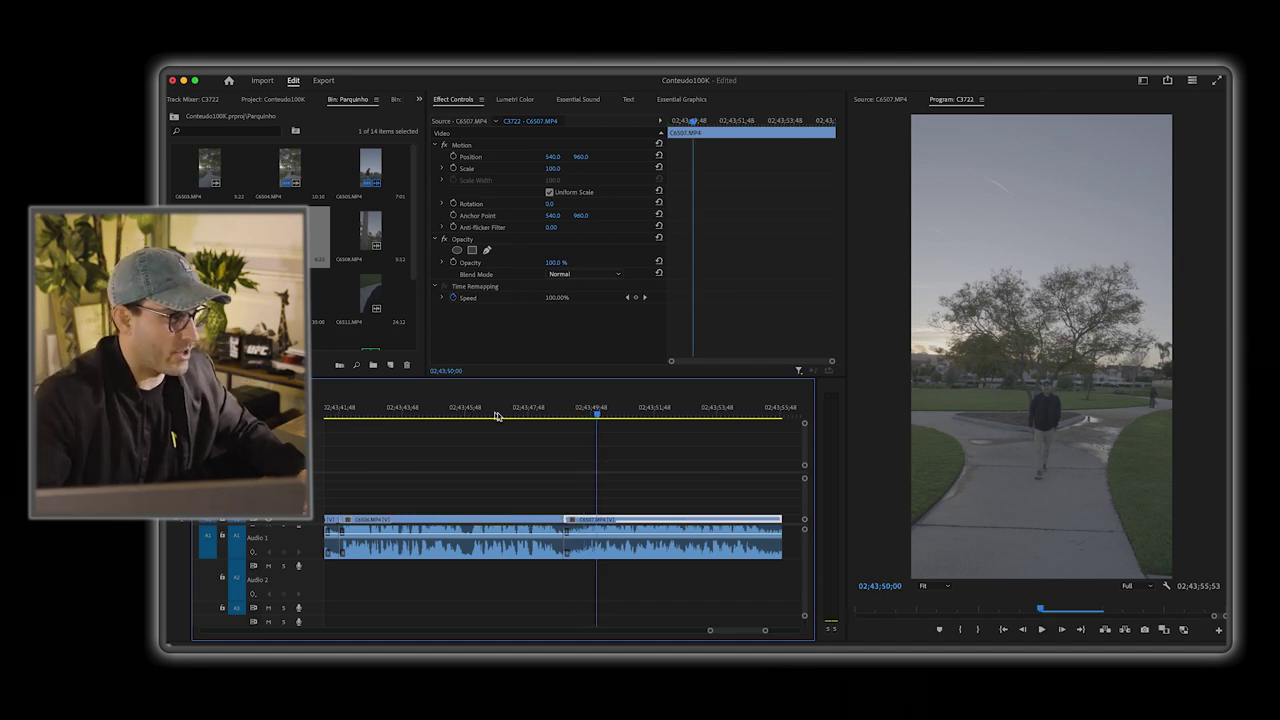
Step: Play across the cut into C6507.MP4, trim the start of its video and audio to 02;43;49;43, and close the gap
click(472, 413)
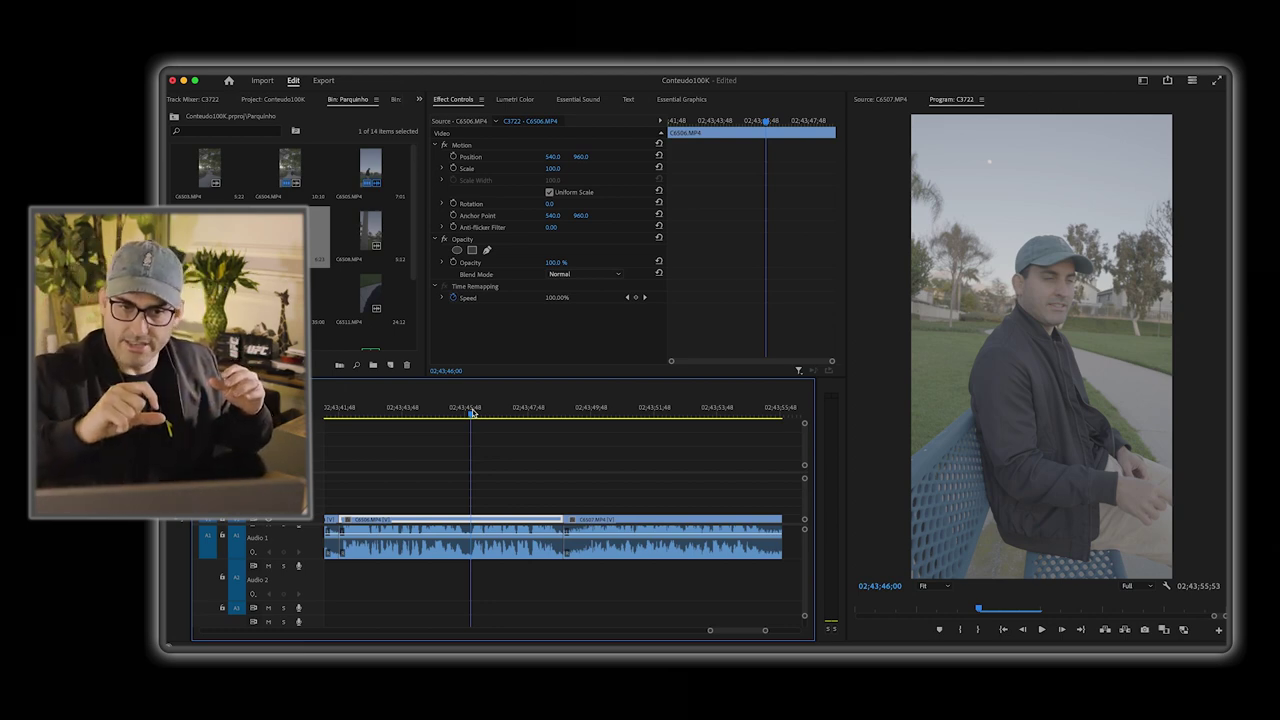
key(space)
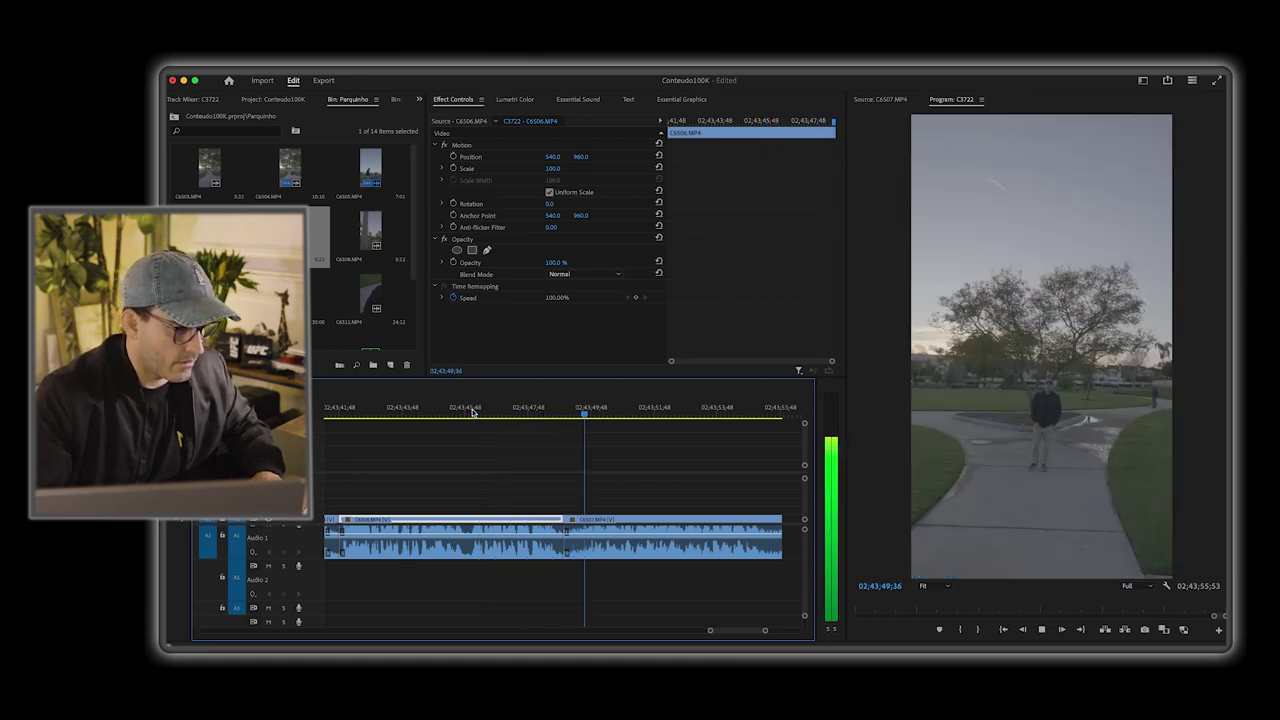
key(space)
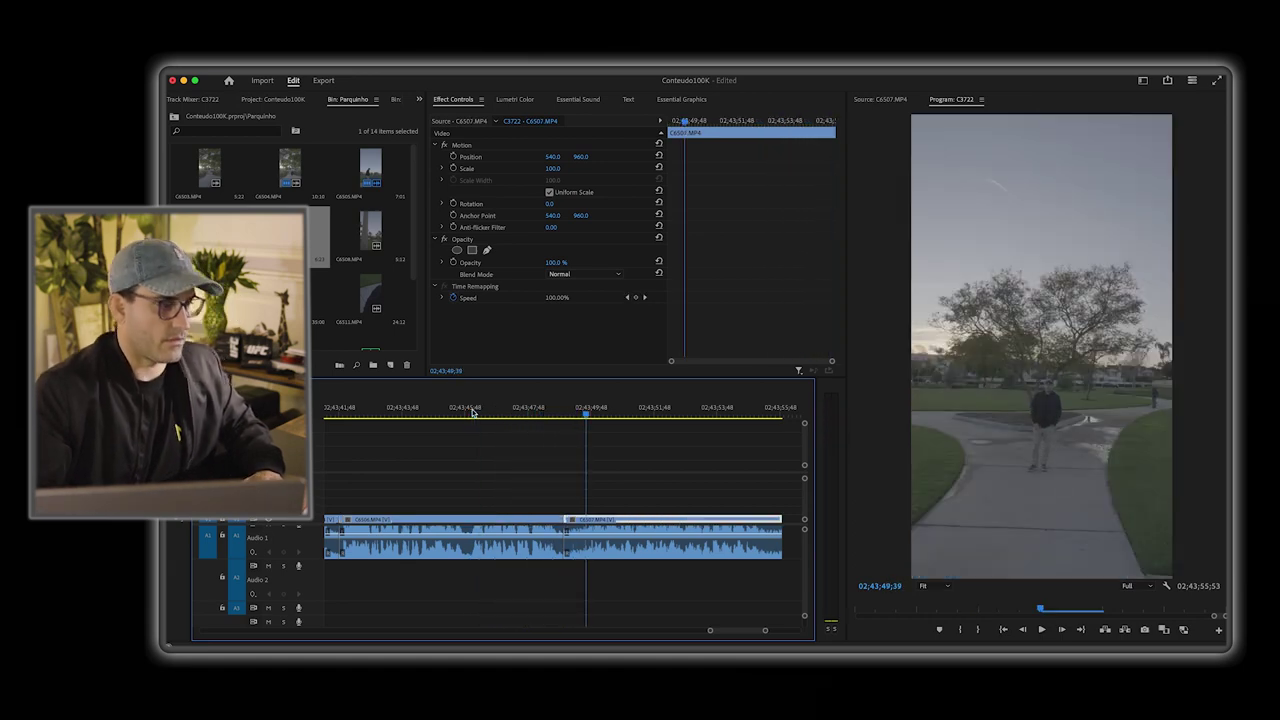
click(574, 530)
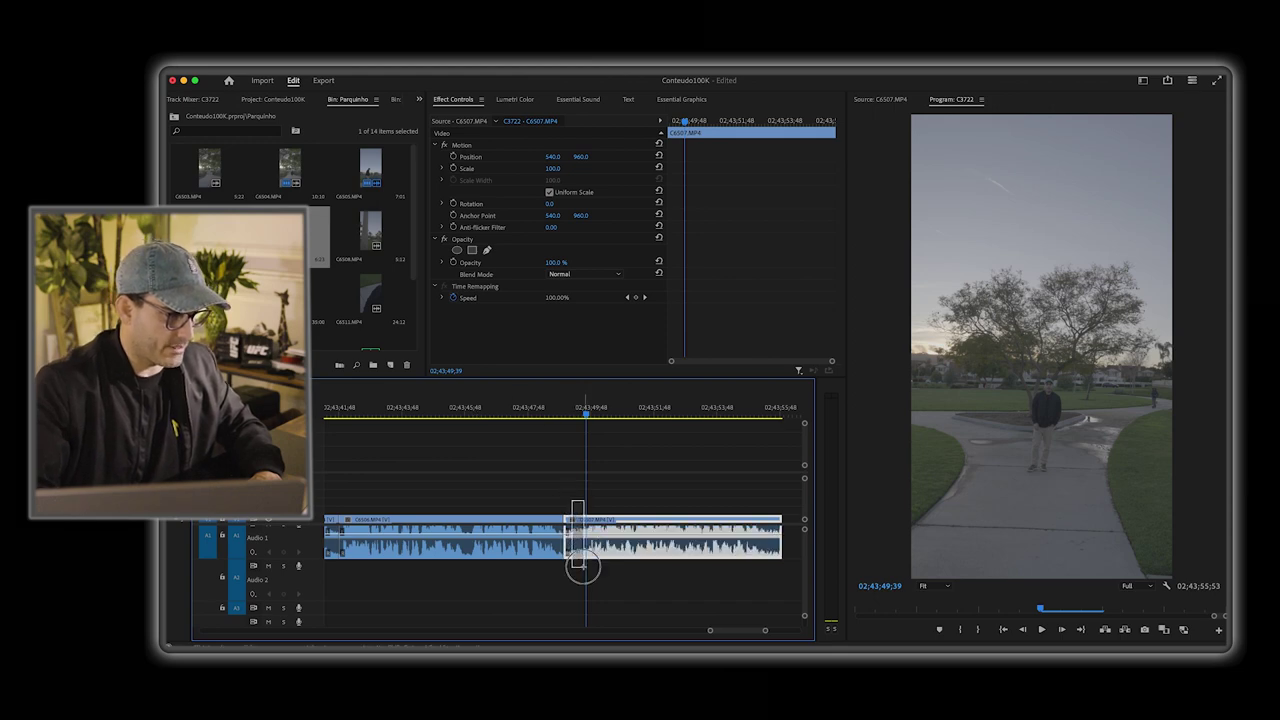
key(space)
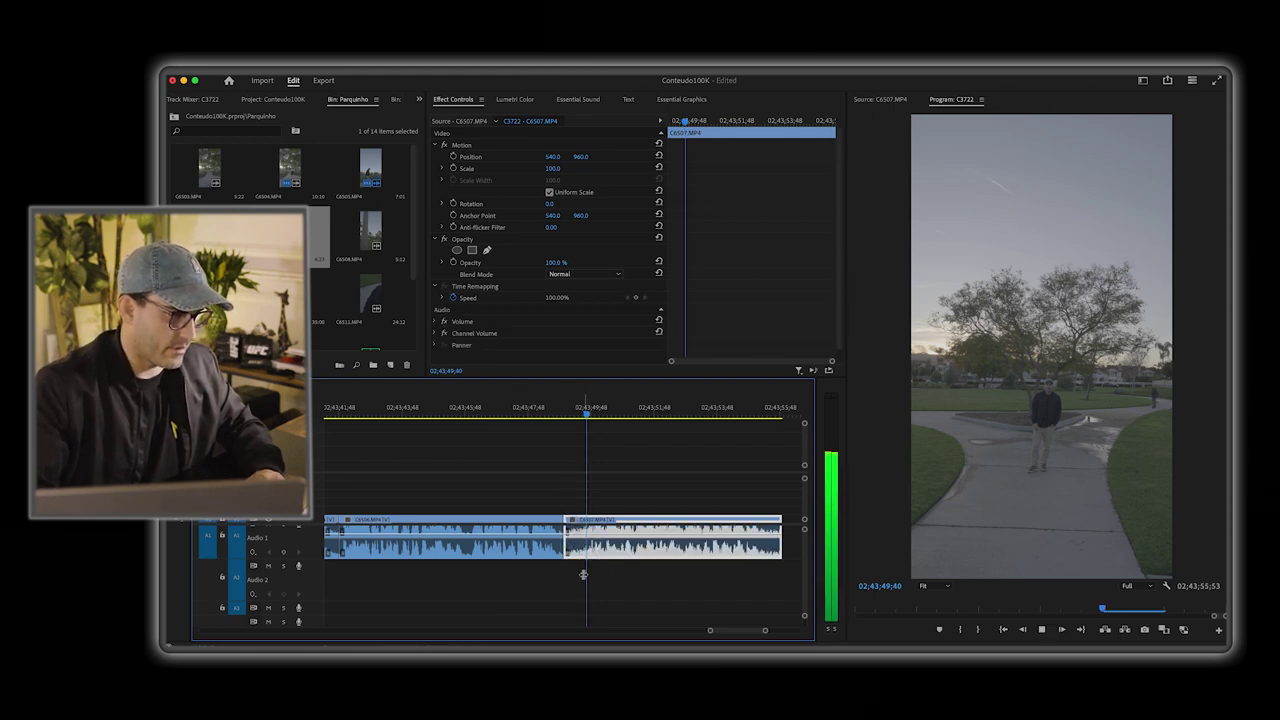
key(space)
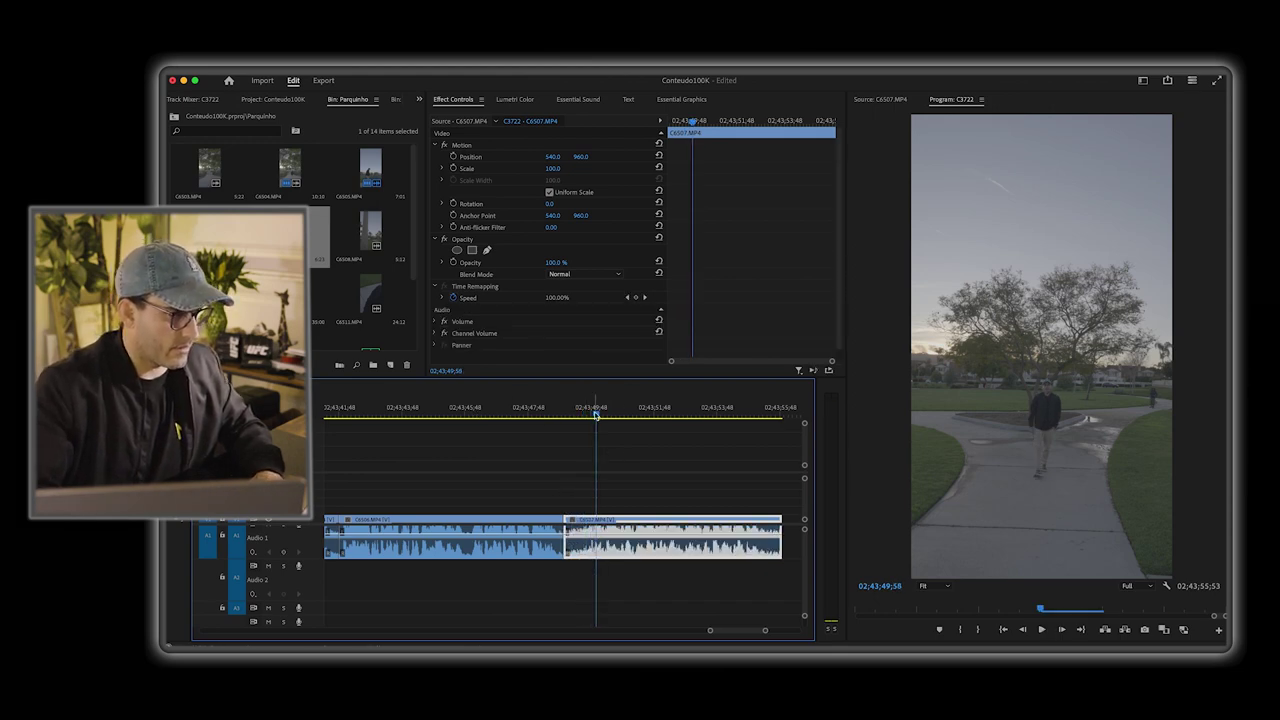
drag(595, 414, 588, 418)
drag(567, 518, 588, 520)
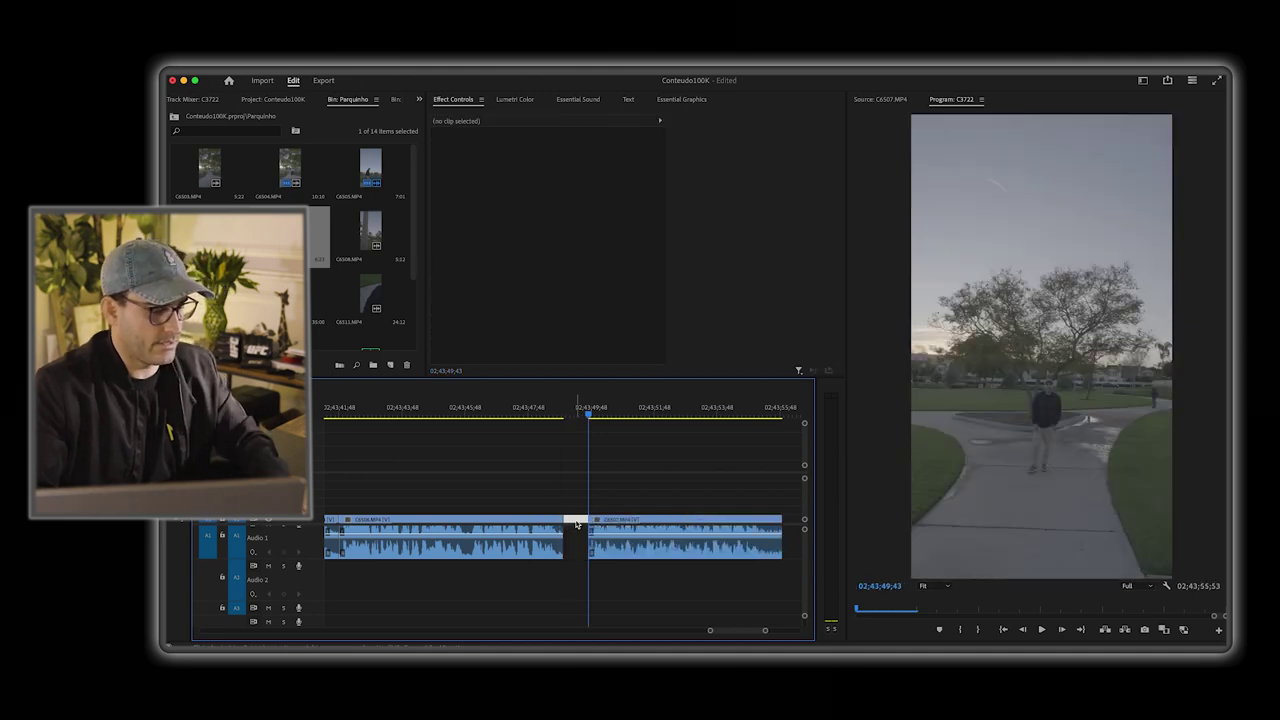
key(Delete)
Step: Play the sequence from the end of C6506.MP4 through C6507.MP4, checking its ending around 02;43;54;16
click(531, 409)
key(space)
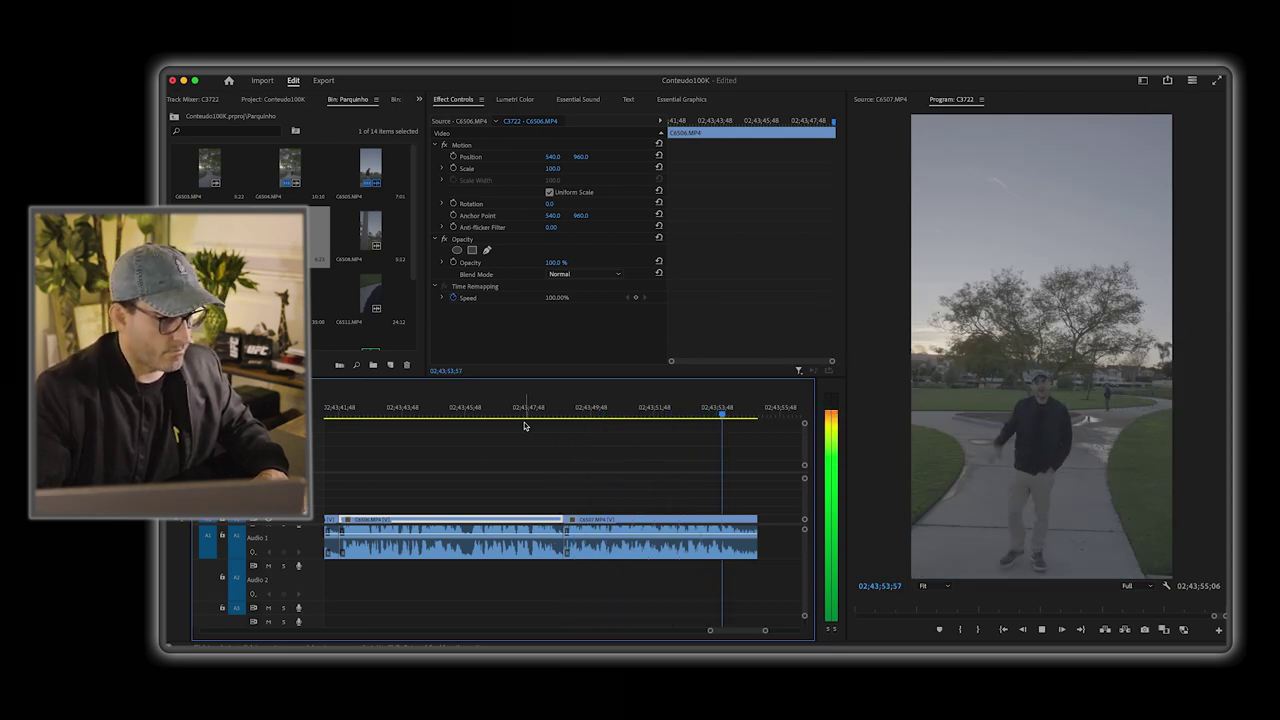
drag(719, 417, 731, 417)
drag(737, 494, 765, 574)
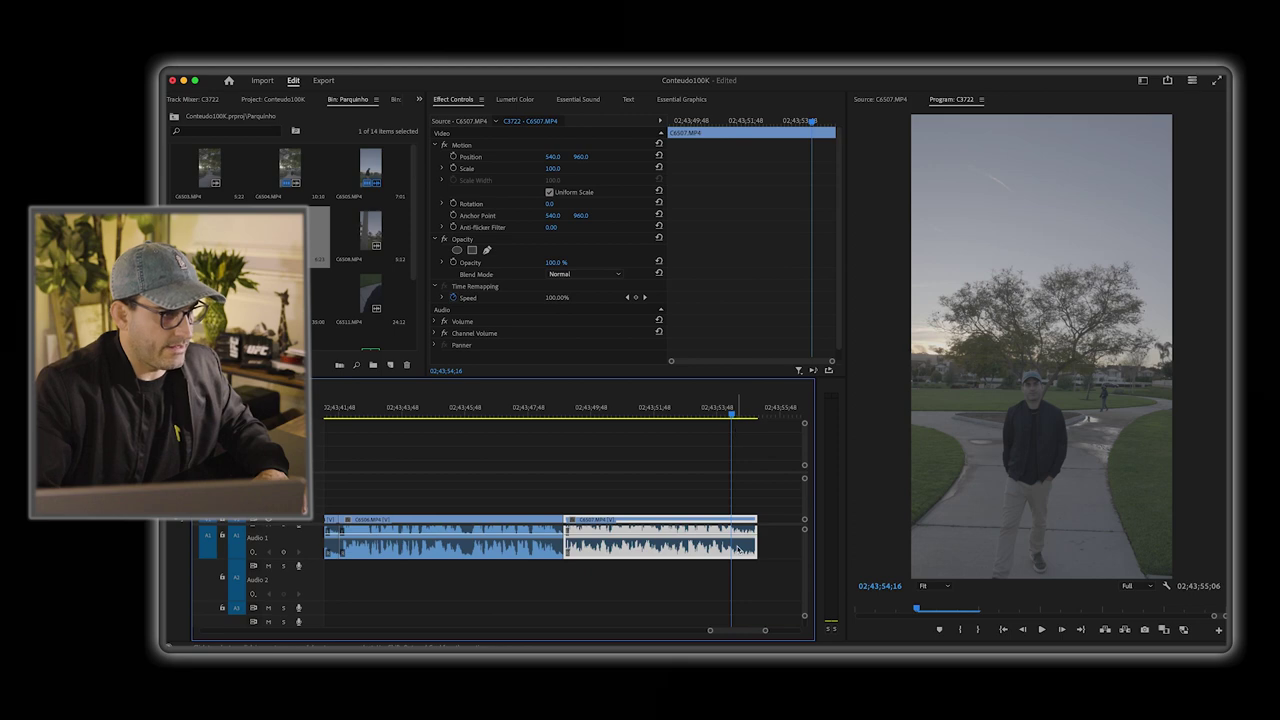
Step: Open C6508.MP4 and C6509.MP4 in the source monitor and skim through both takes
double_click(367, 230)
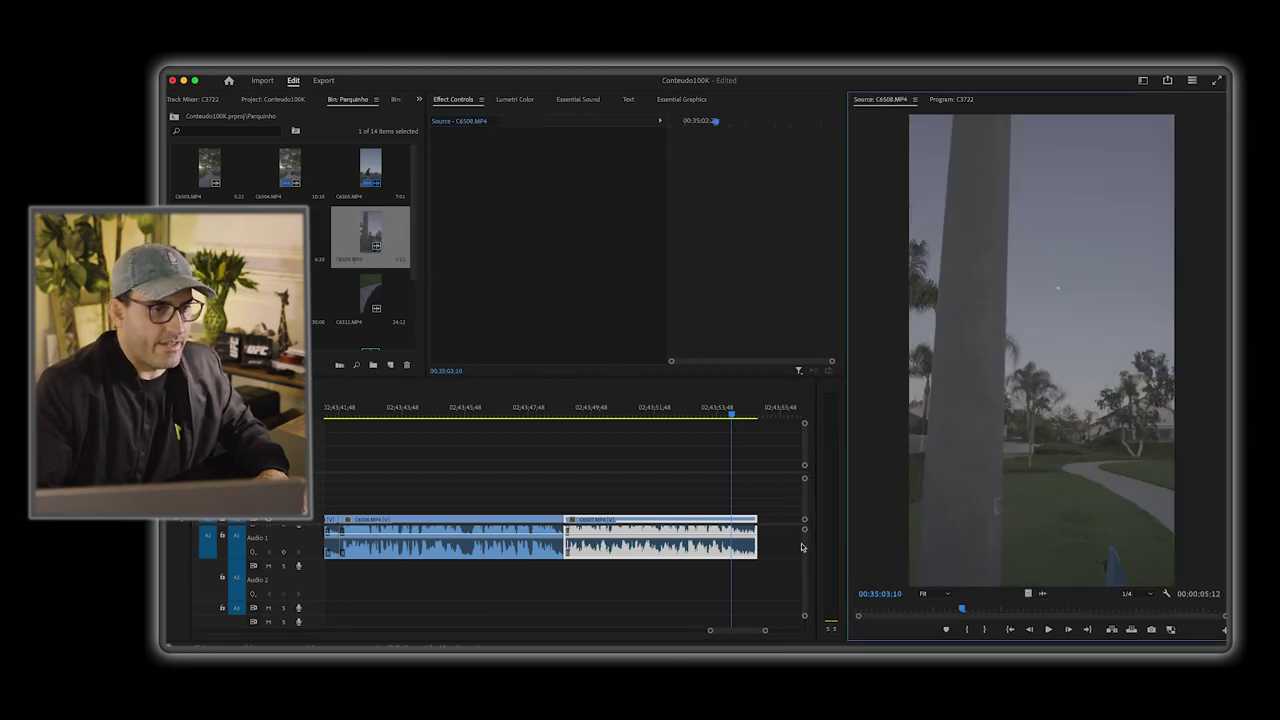
mouse_move(1121, 609)
mouse_down()
mouse_move(1194, 608)
mouse_move(1108, 611)
mouse_up()
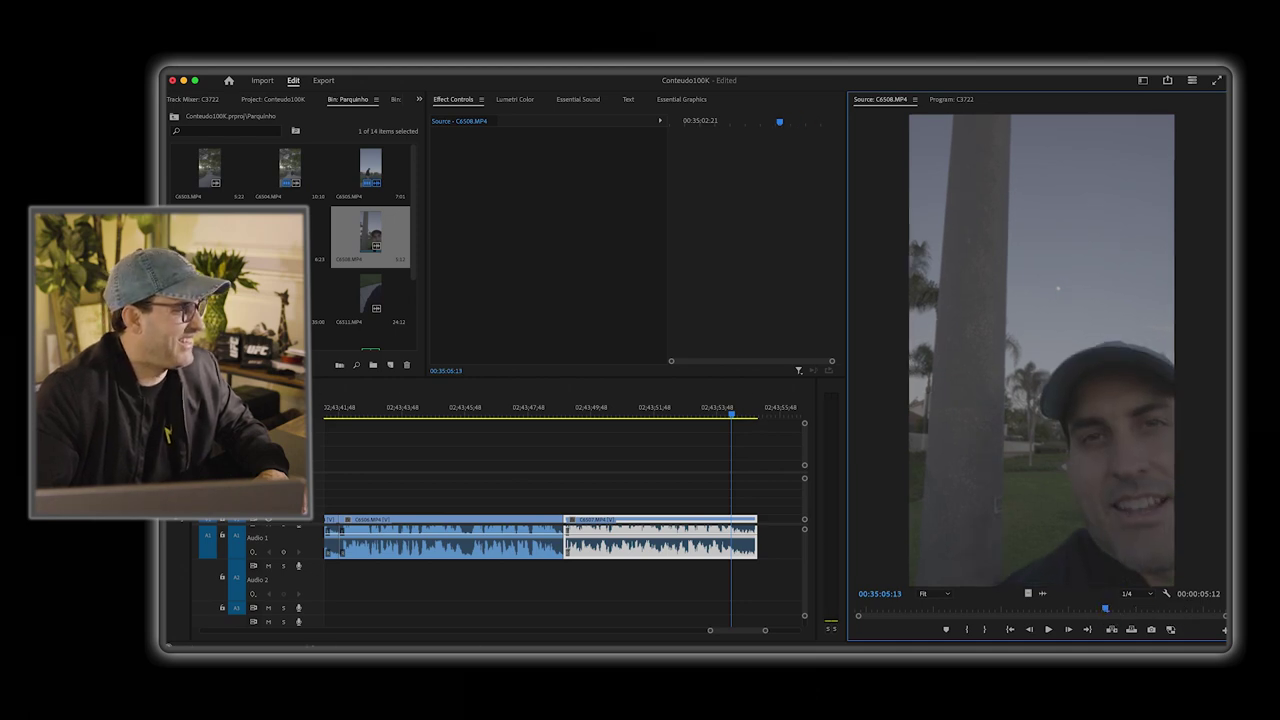
double_click(597, 548)
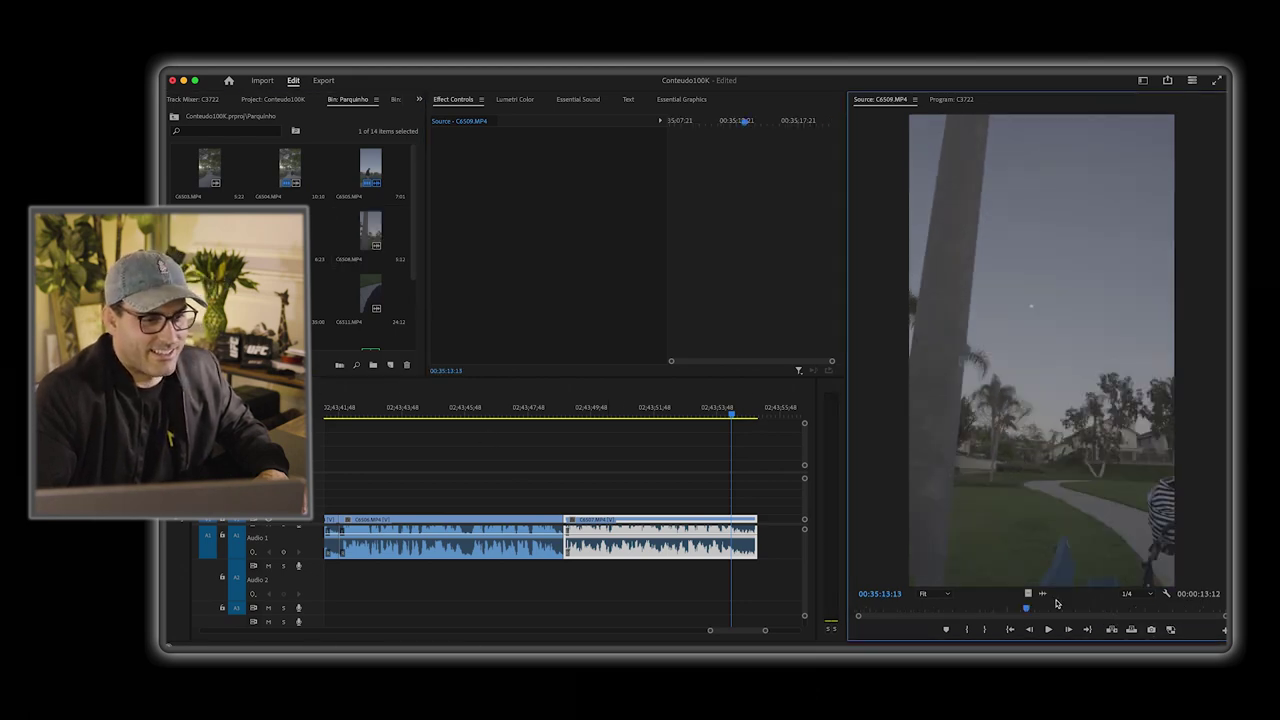
drag(1057, 603, 1226, 611)
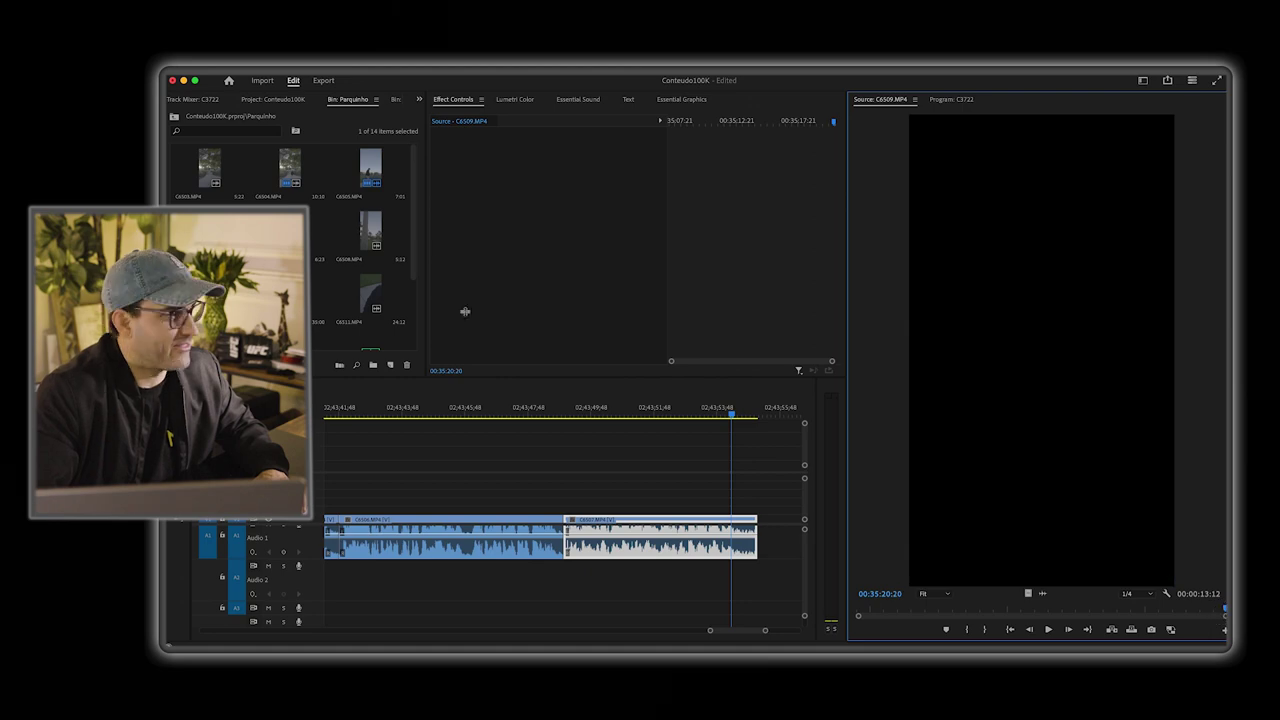
Step: Open C6510.MP4 in the source monitor, mark a 00:00:07:18 segment starting at 00:35:44:08, and place it directly after C6507.MP4
double_click(290, 295)
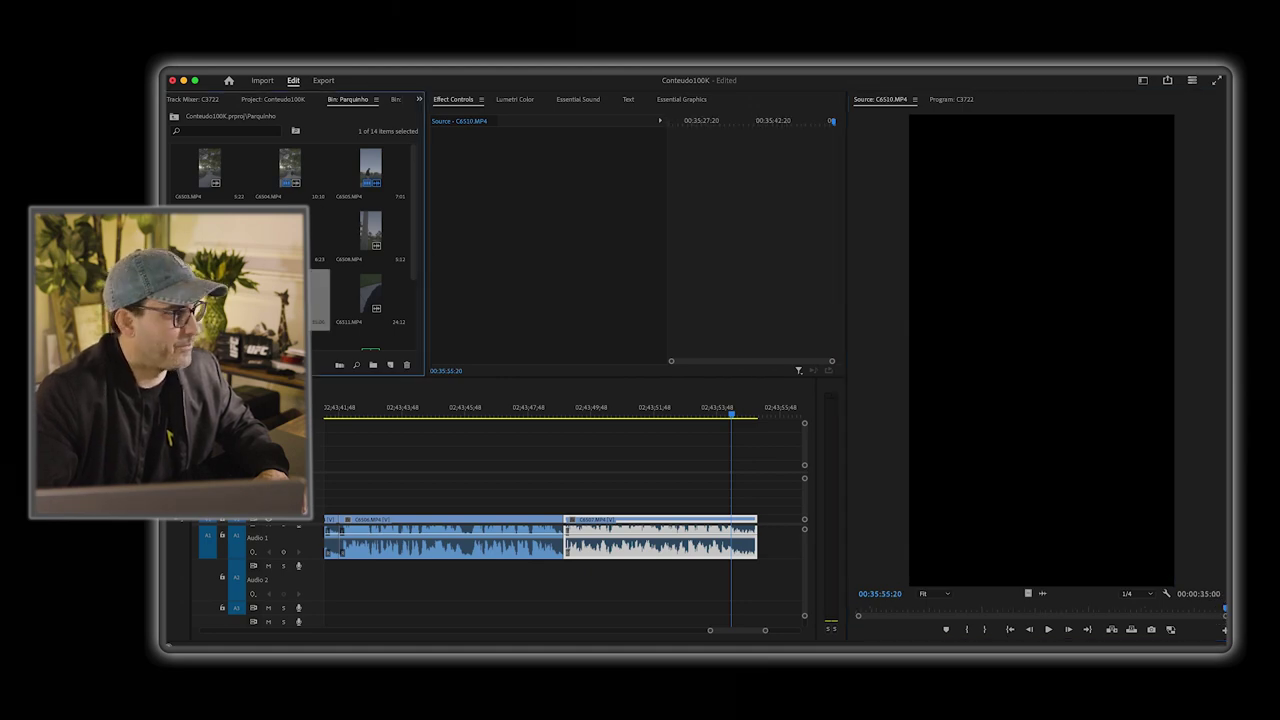
mouse_move(1120, 611)
mouse_down()
mouse_move(1051, 607)
mouse_move(1174, 612)
mouse_move(1104, 609)
mouse_up()
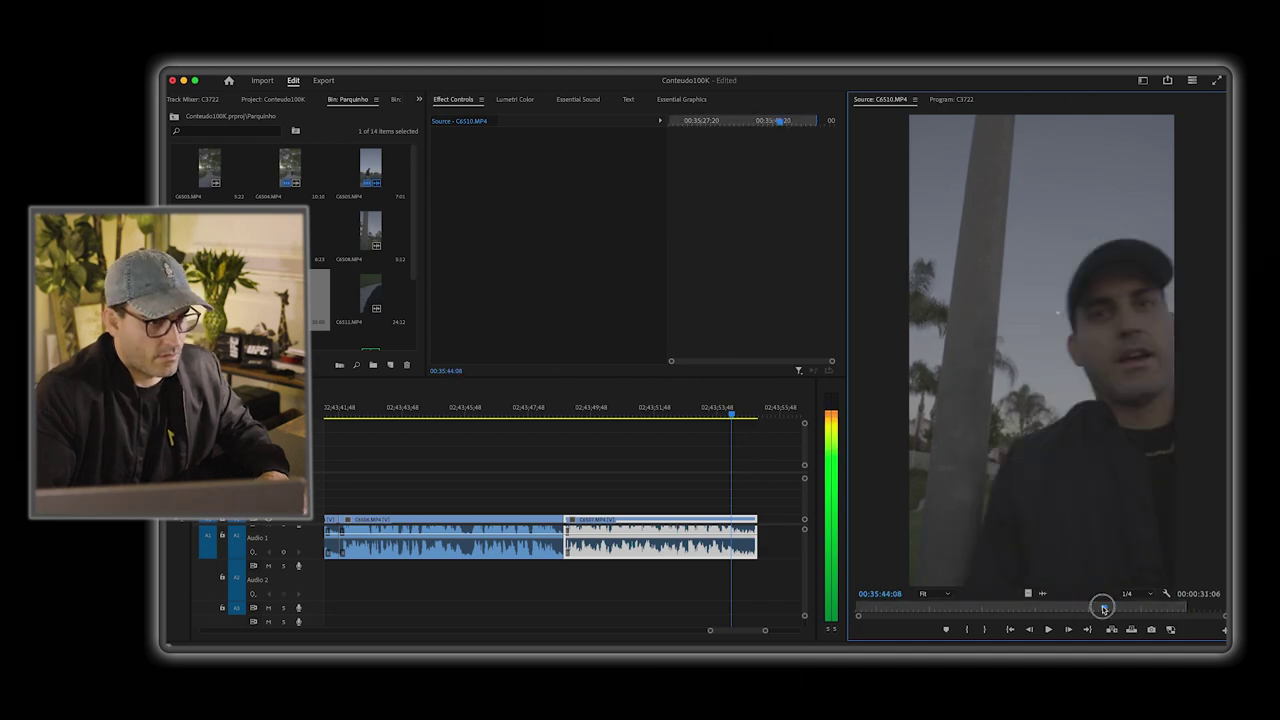
key(i)
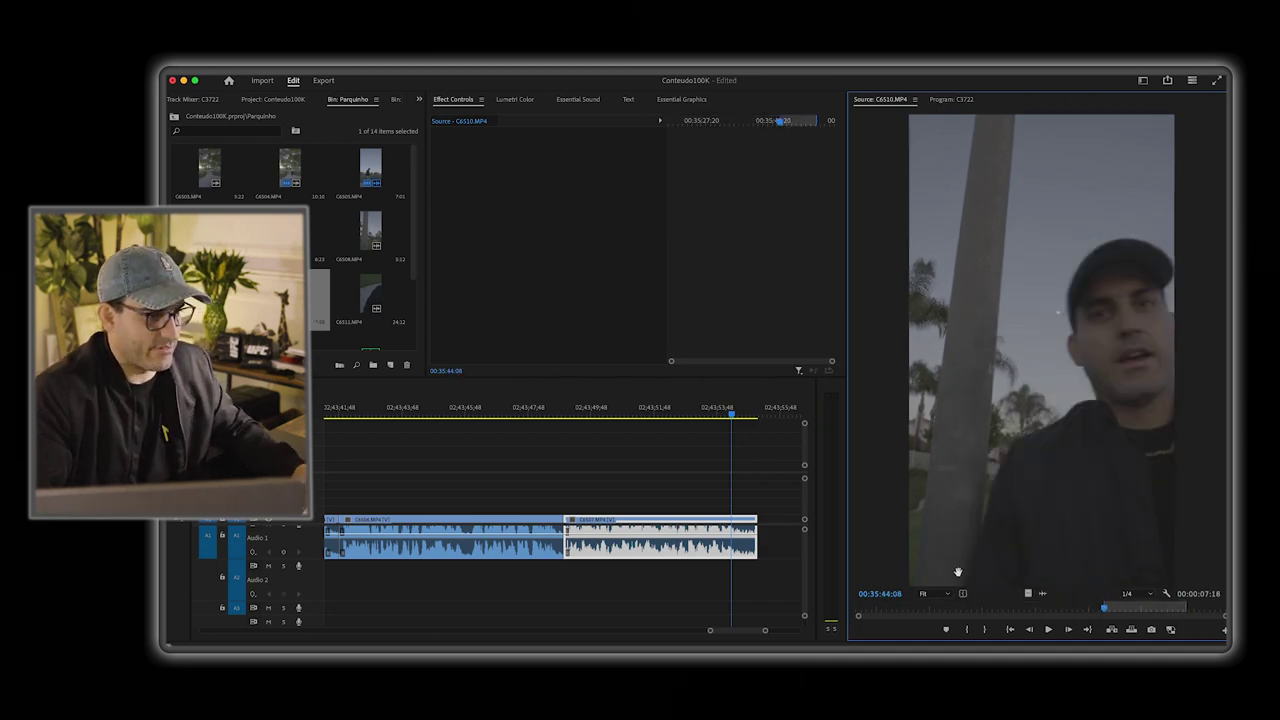
scroll(714, 534, down, 2)
scroll(714, 534, down, 1)
key(.)
Step: Review the cut into C6510.MP4, then offset its video and audio edits so its sound starts under the end of C6507.MP4's picture
click(514, 410)
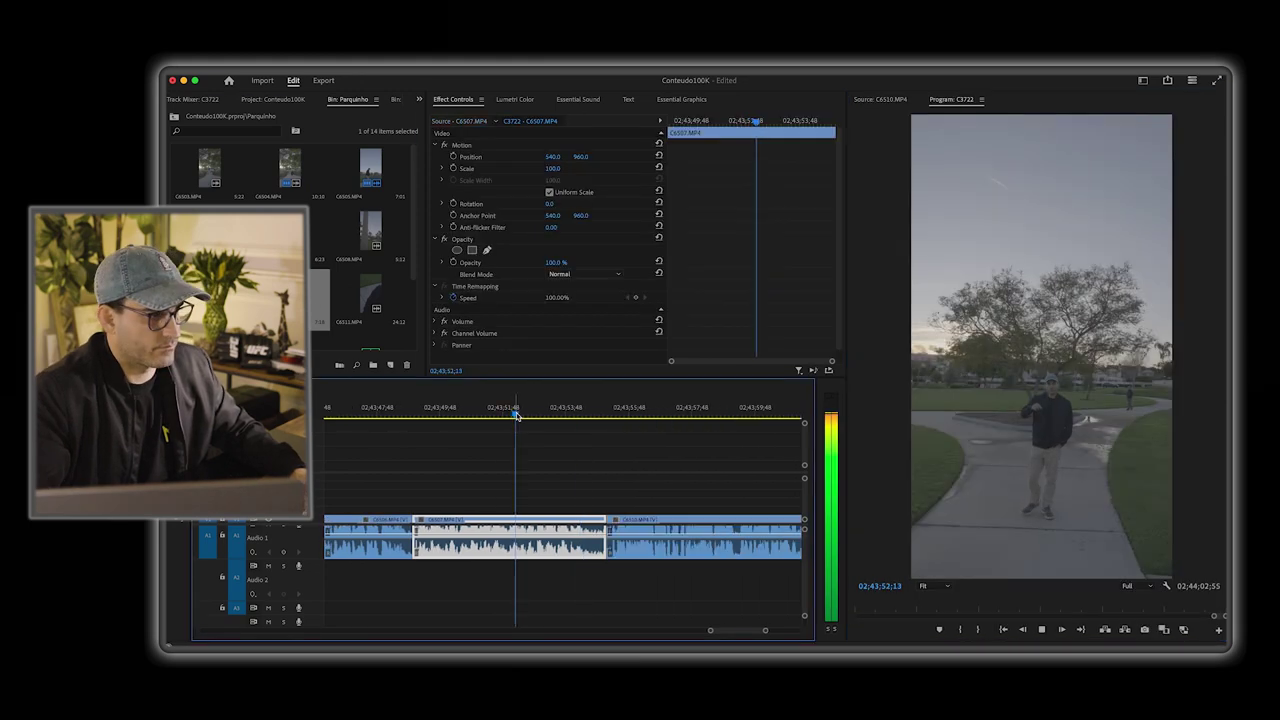
key(space)
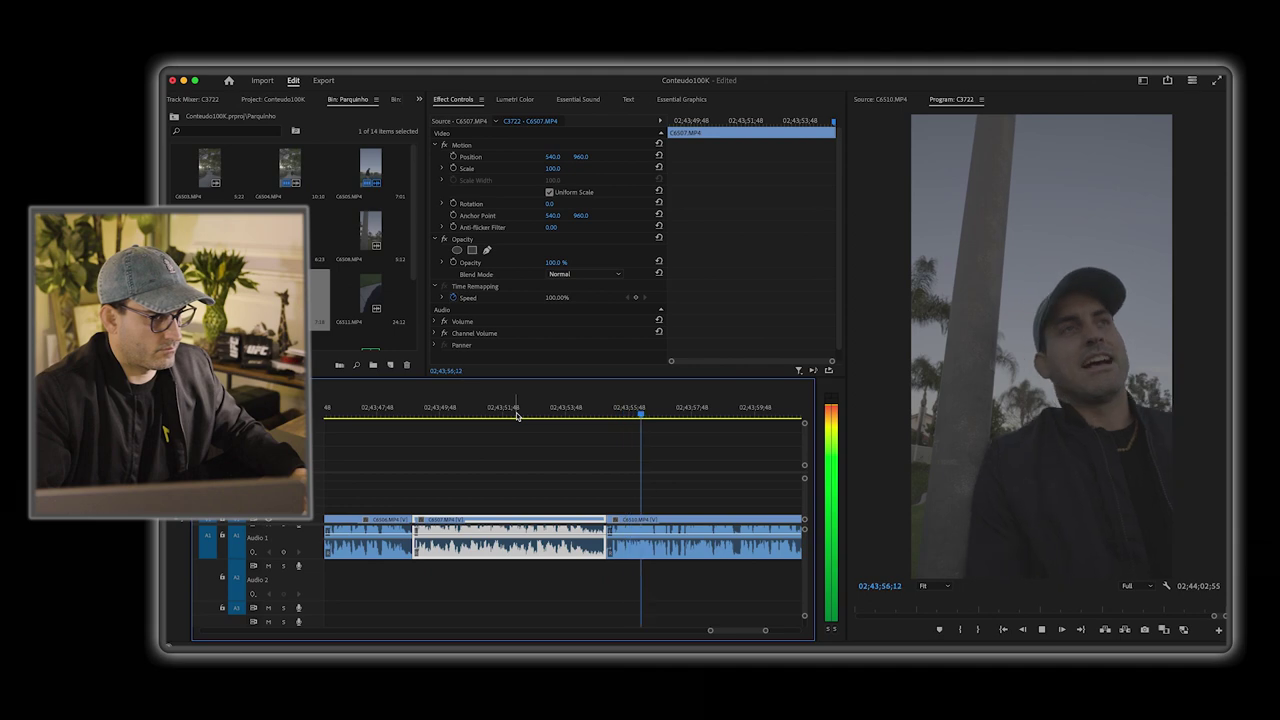
key(space)
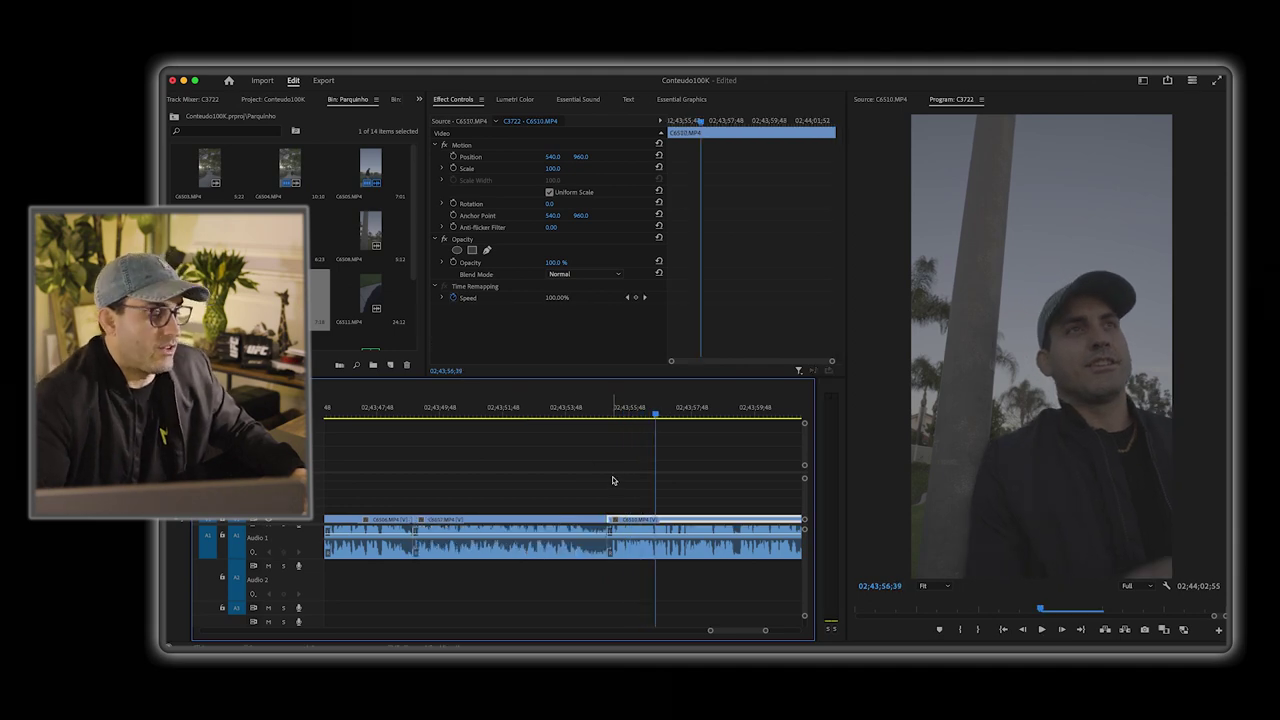
drag(606, 527, 665, 521)
click(668, 532)
click(686, 525)
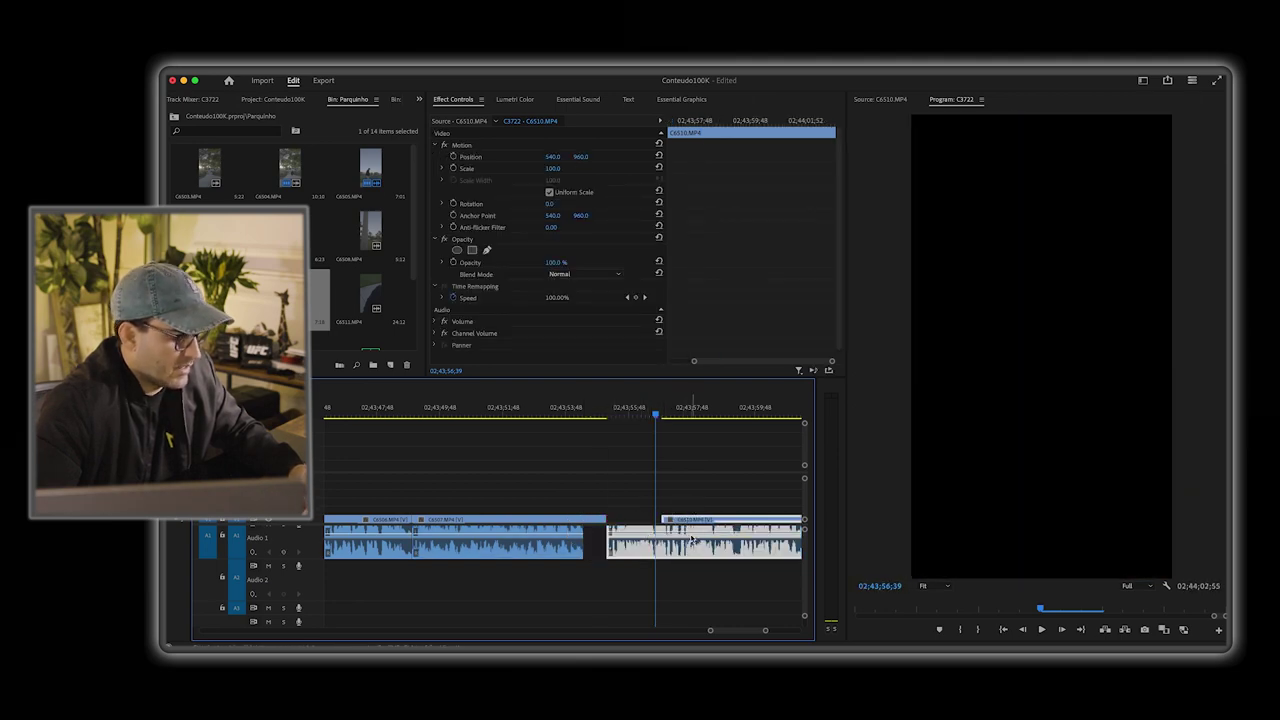
click(695, 521)
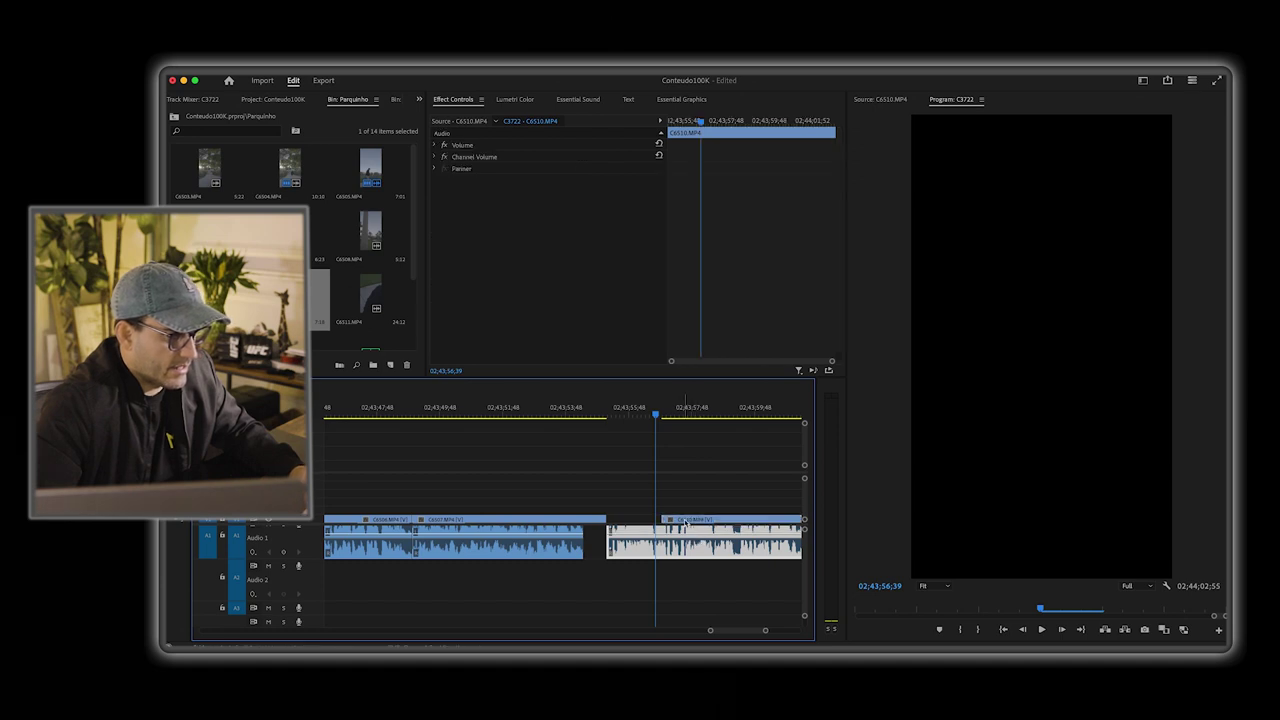
click(690, 522)
drag(690, 522, 605, 519)
Step: Play the sequence from C6507.MP4 across the offset audio cut to the end of C6510.MP4
click(550, 415)
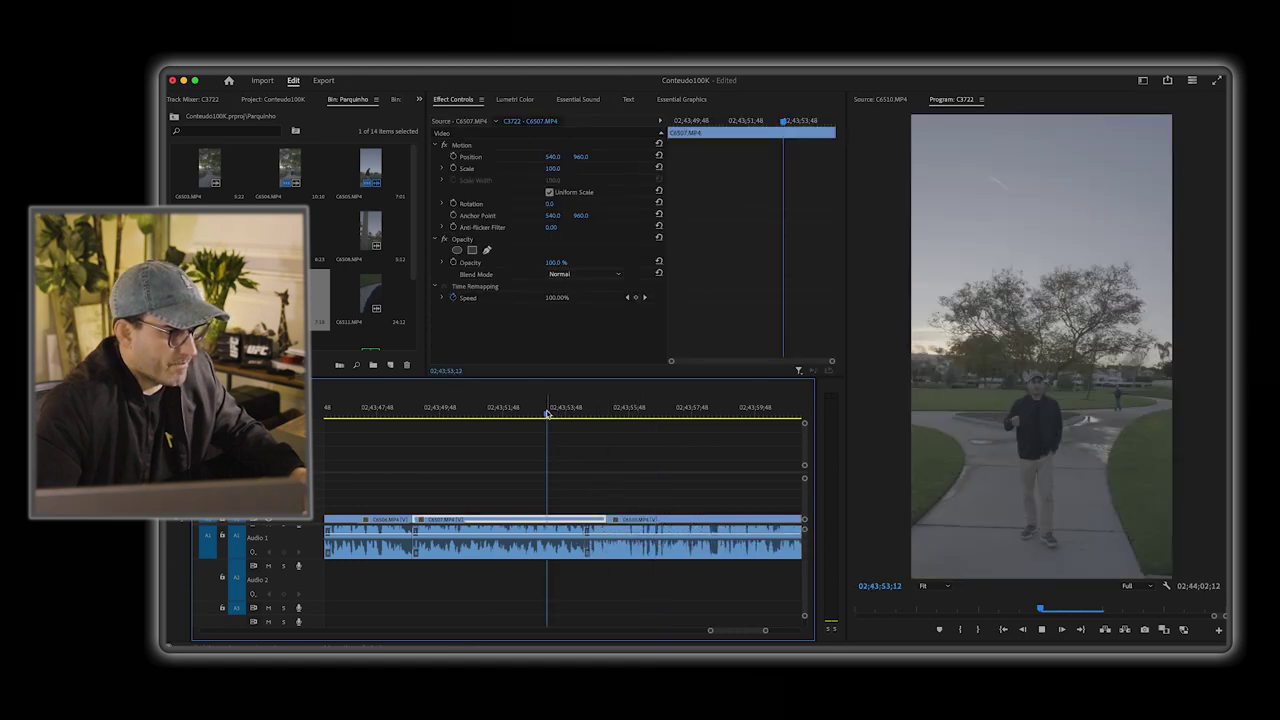
key(space)
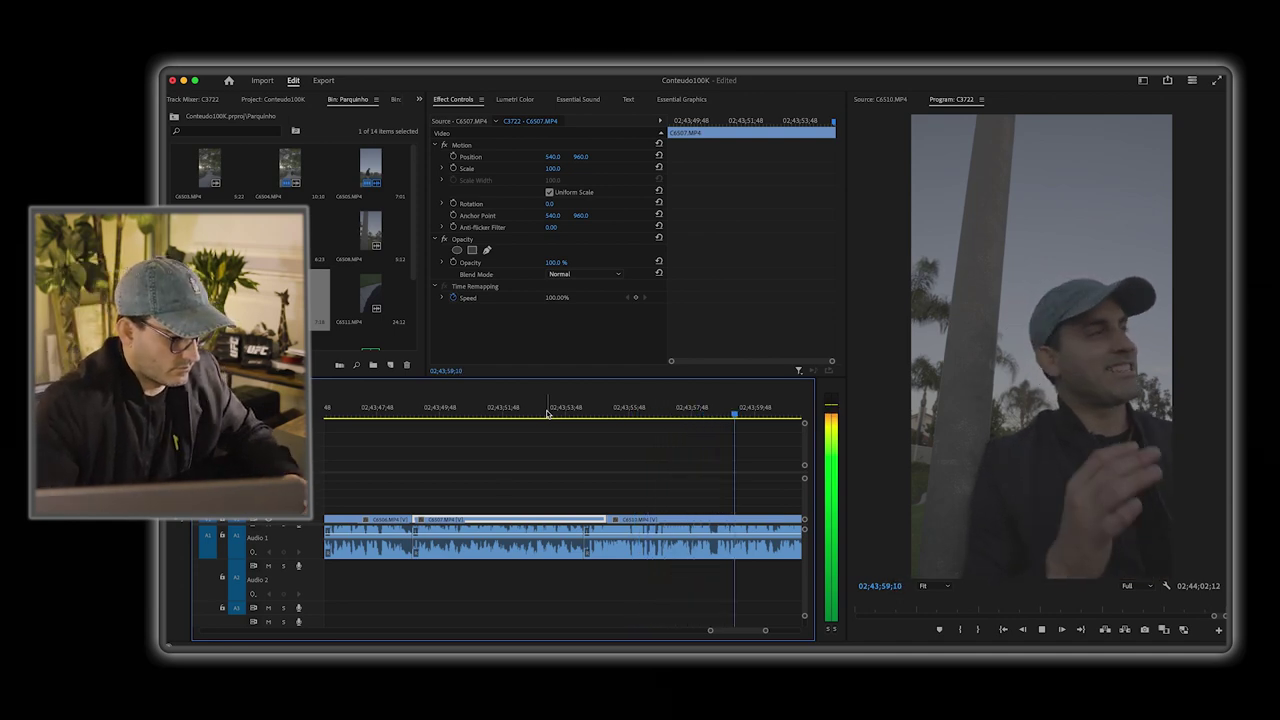
key(minus)
key(minus)
key(minus)
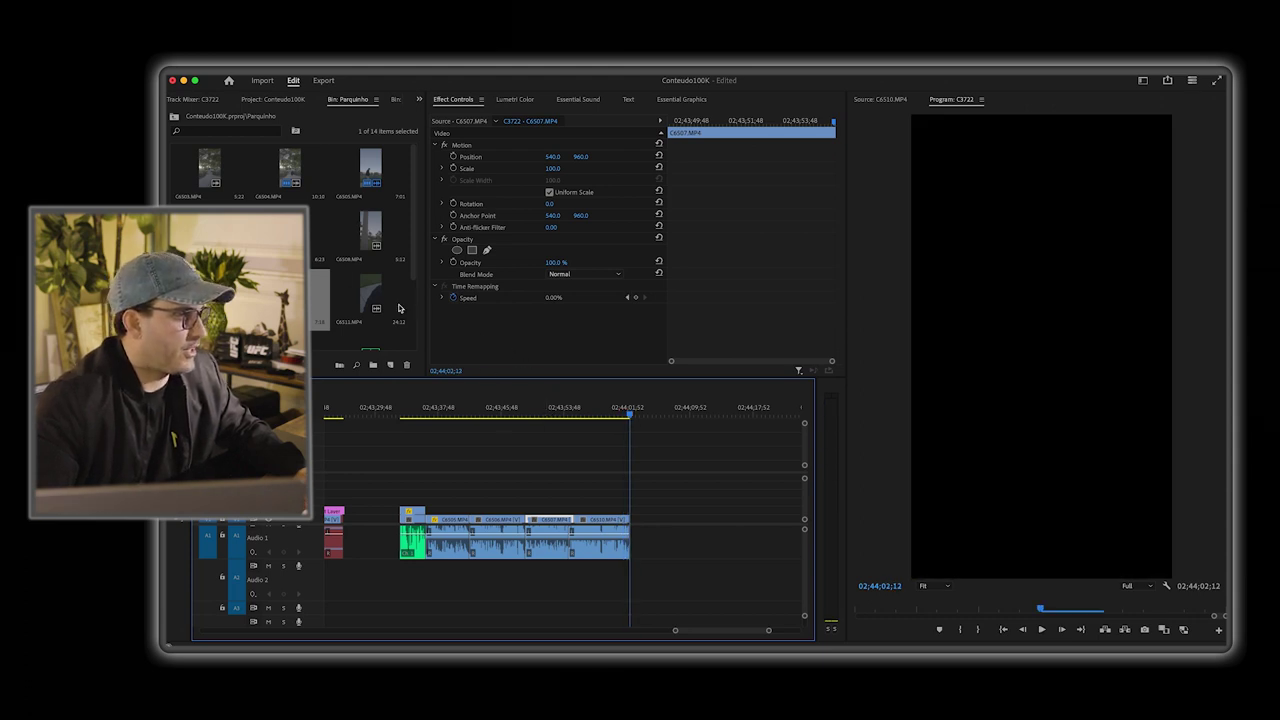
click(550, 412)
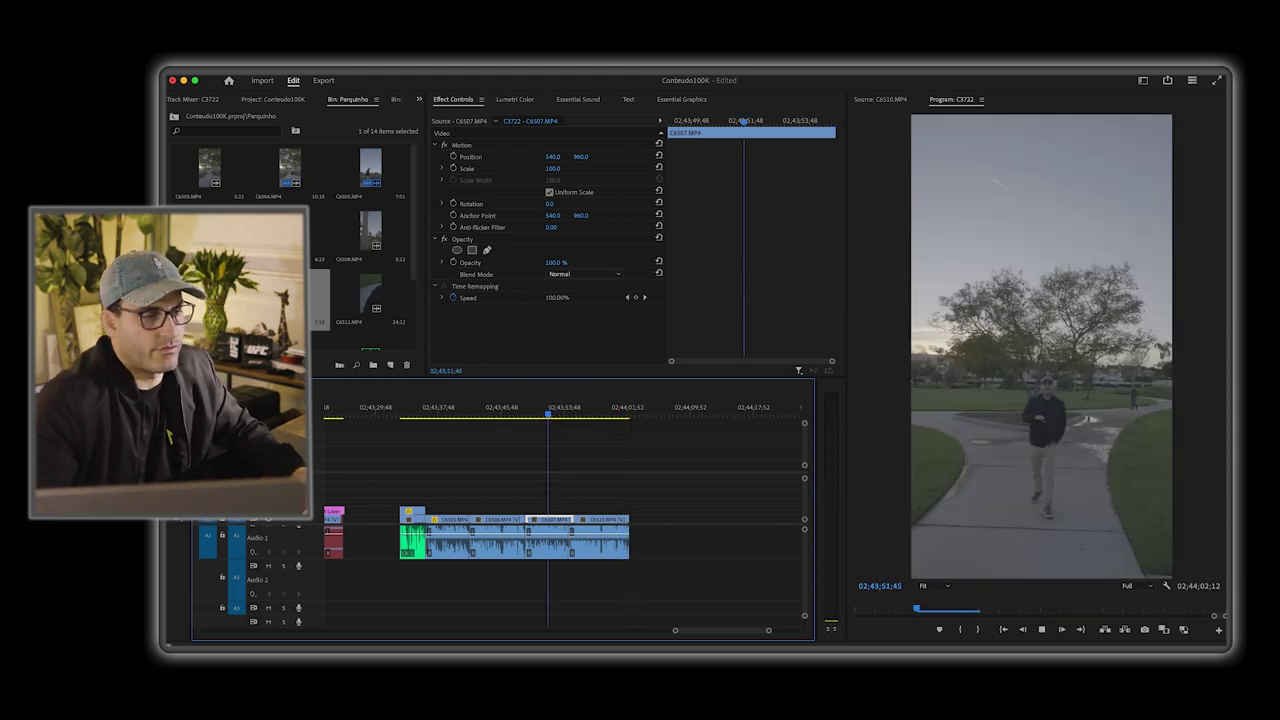
key(space)
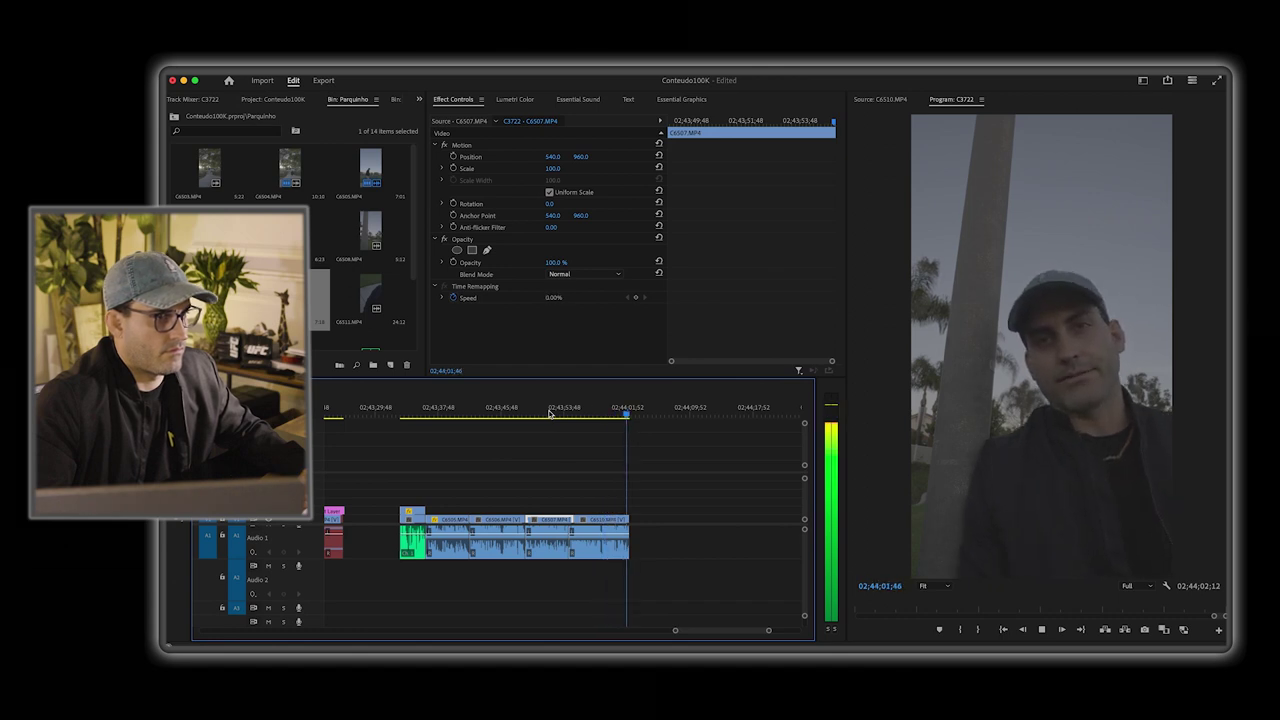
Step: Trim the end of C6510.MP4's video and audio back to 02;44;01;55 and play the new ending
click(620, 415)
key(=)
key(=)
key(=)
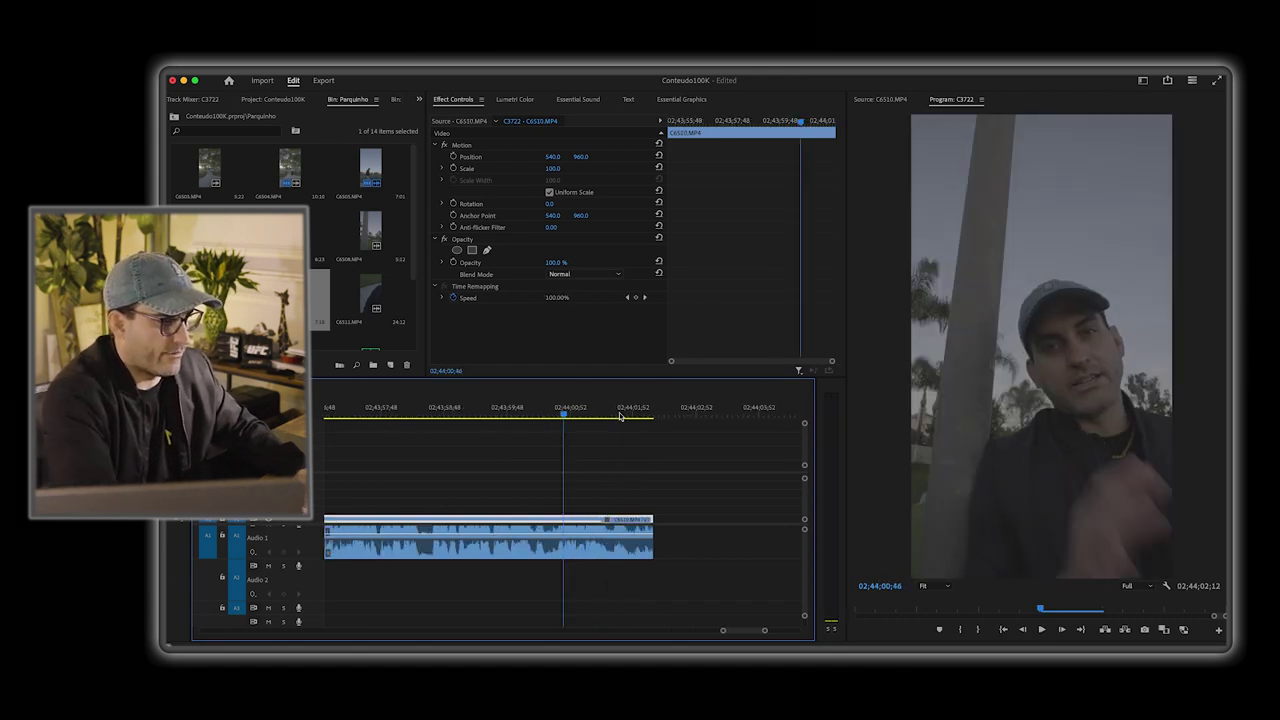
key(space)
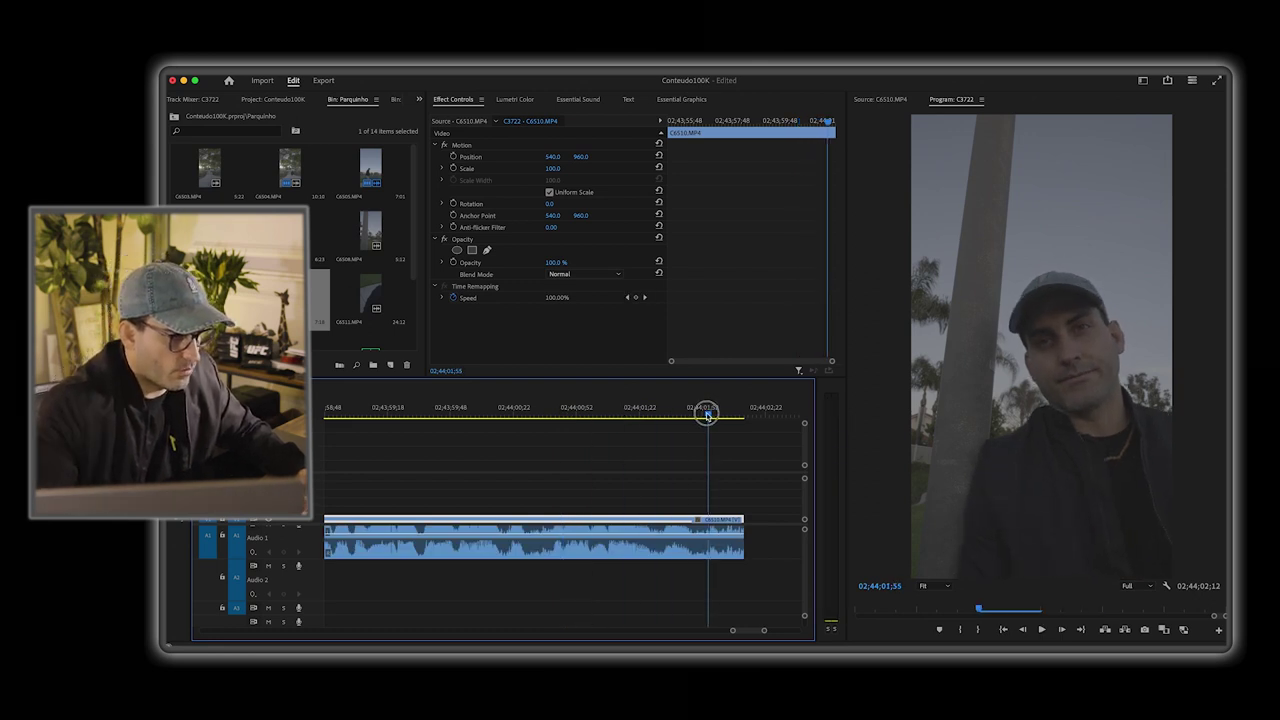
drag(742, 528, 708, 528)
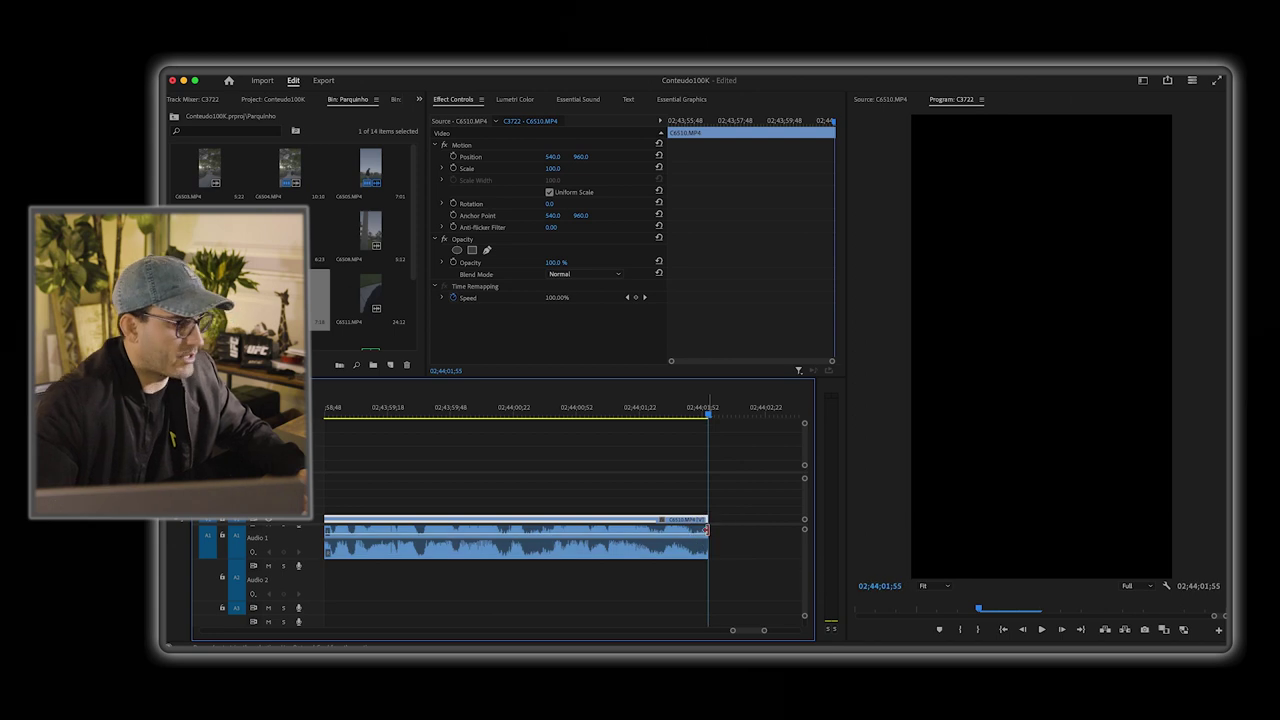
click(551, 412)
key(space)
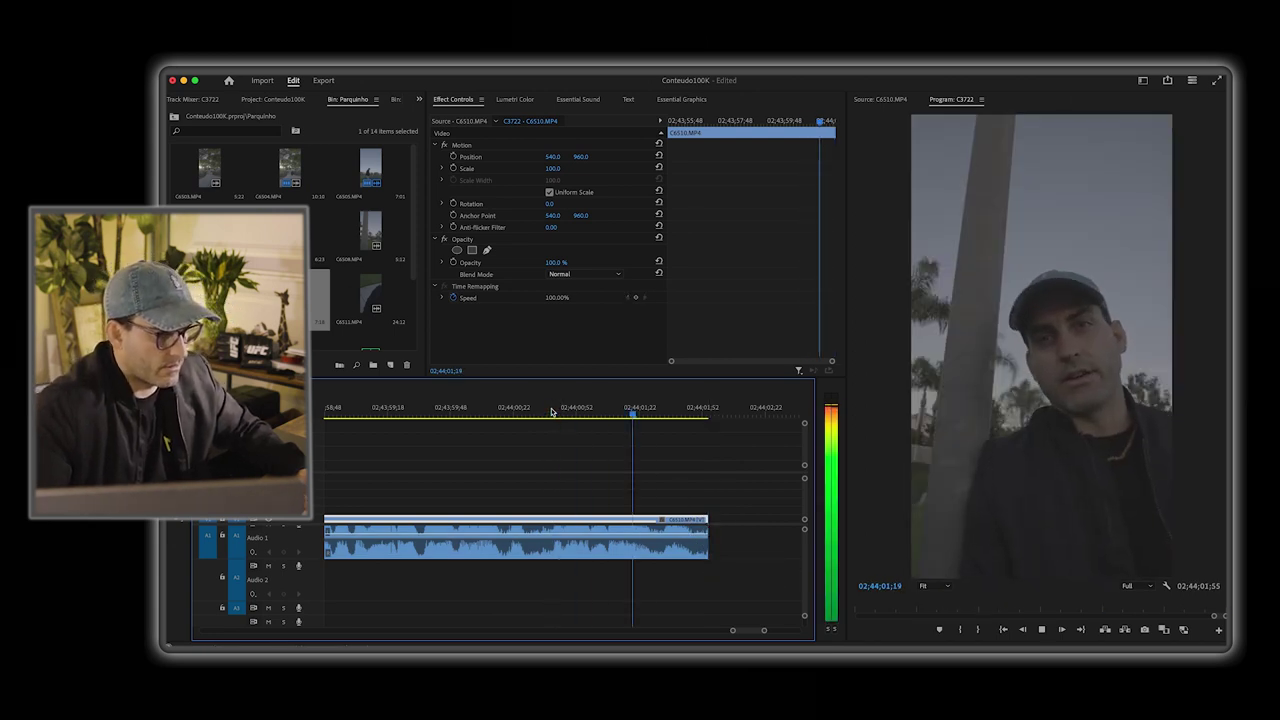
Step: Open C6511.MP4 in the source monitor, review the take, and mark a 00:00:01:22 segment starting around 00:36:14
key(minus)
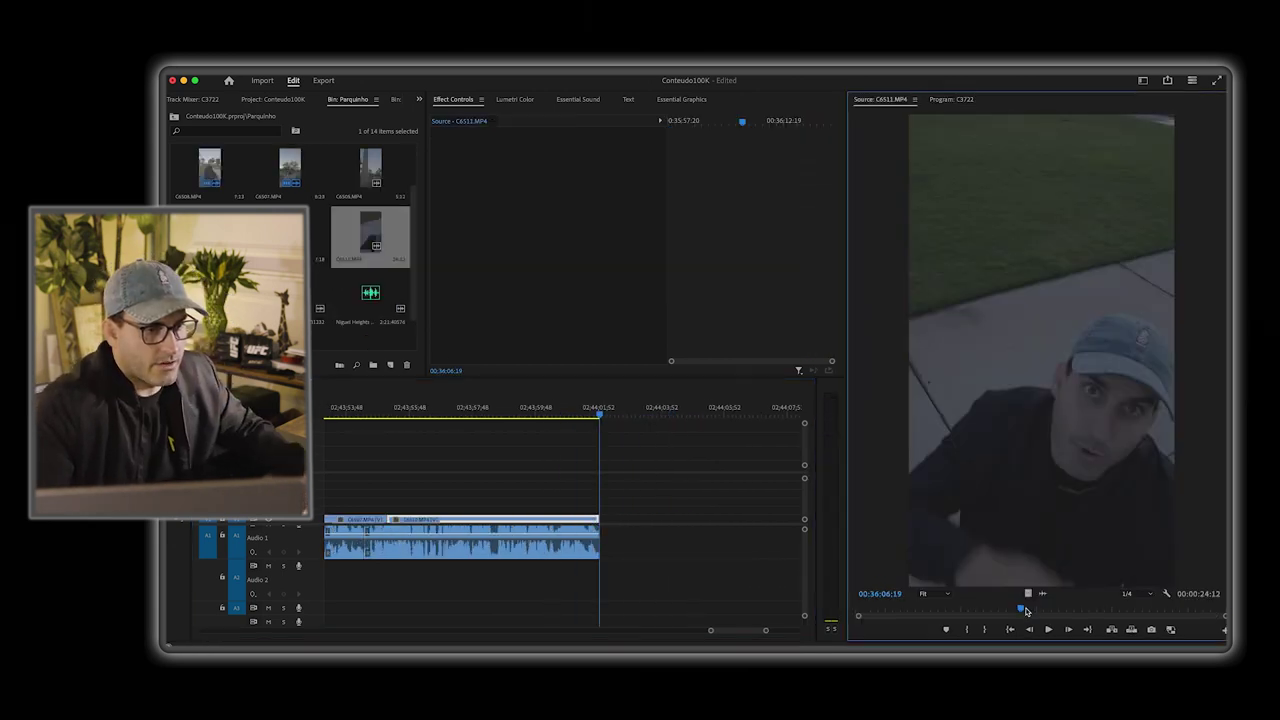
drag(1026, 611, 1126, 609)
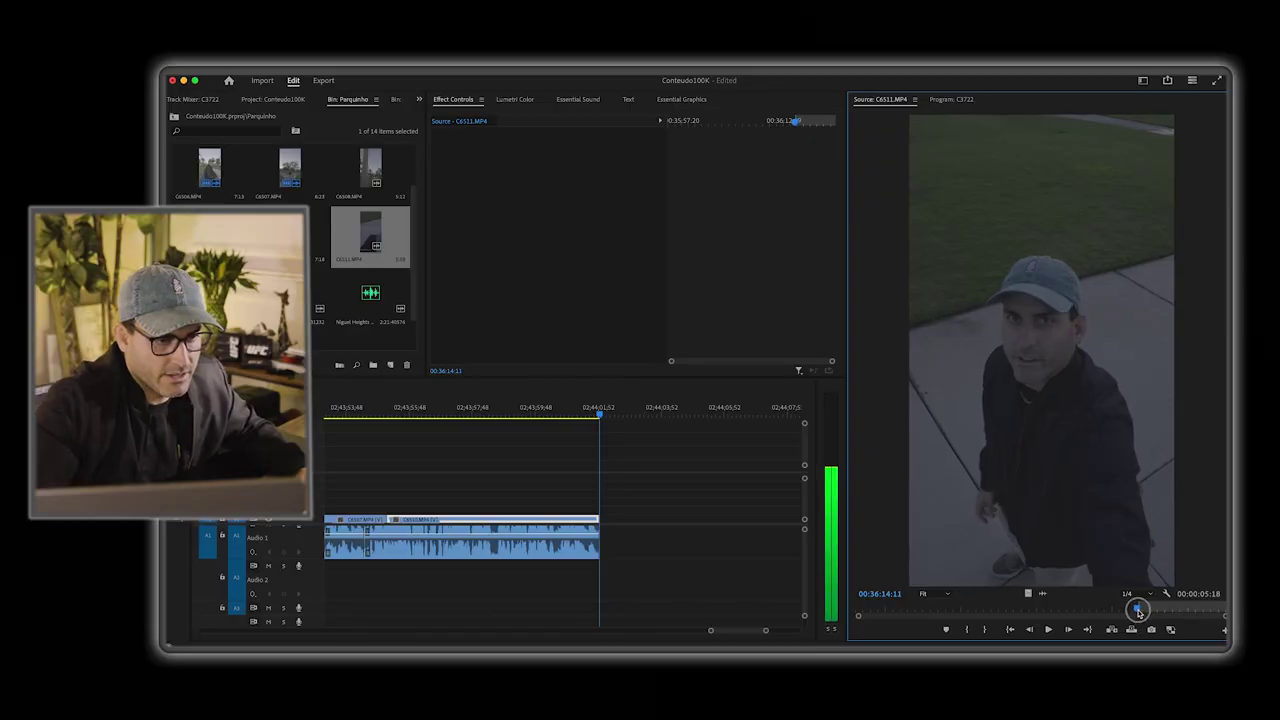
drag(1137, 612, 1138, 608)
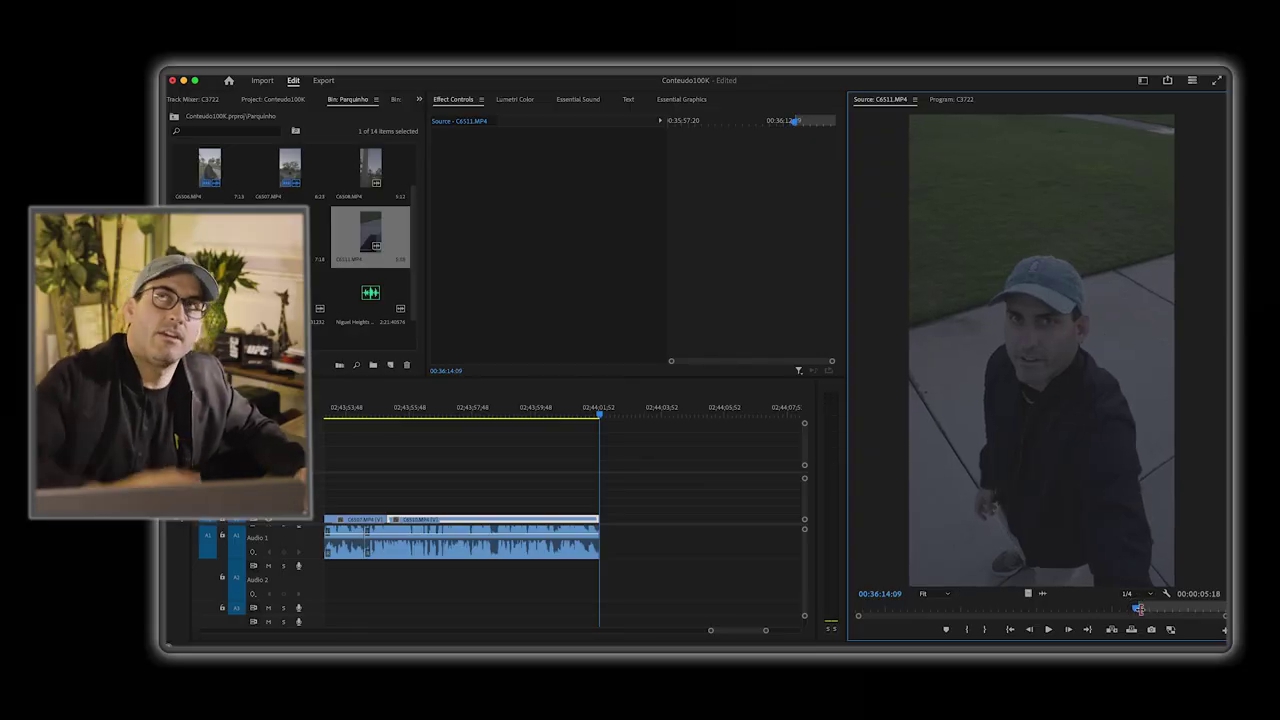
key(space)
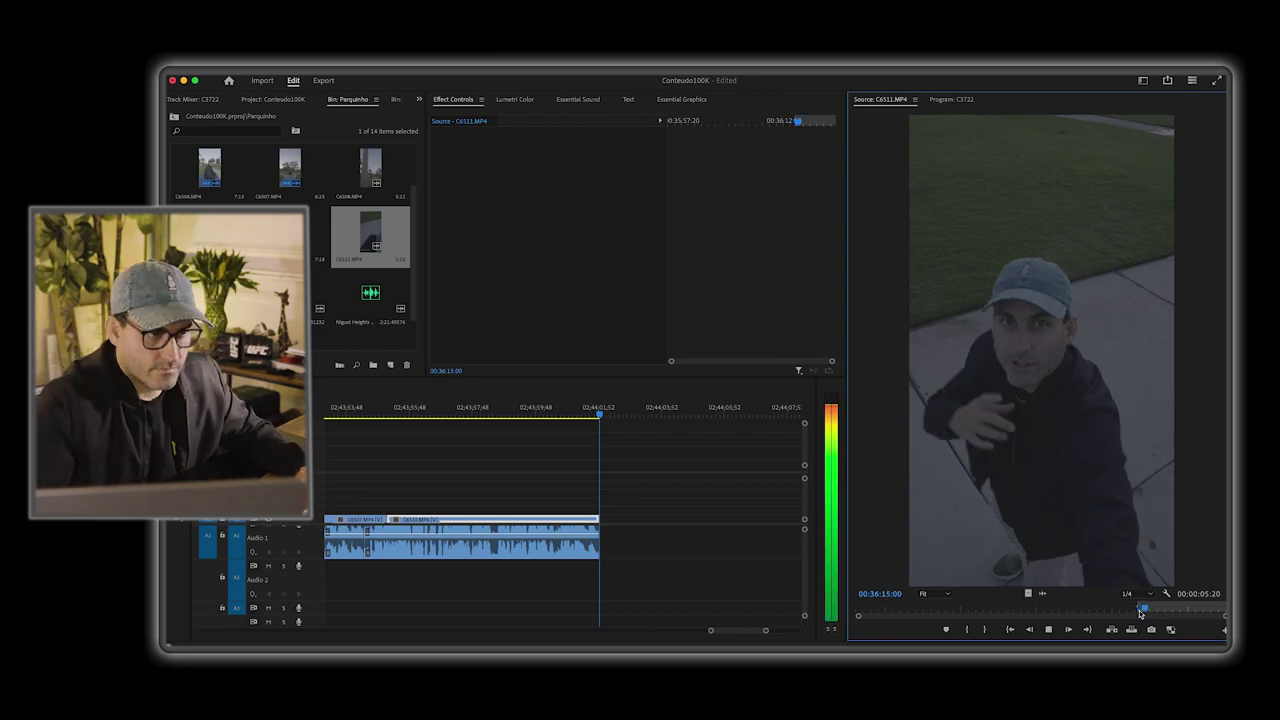
key(o)
key(space)
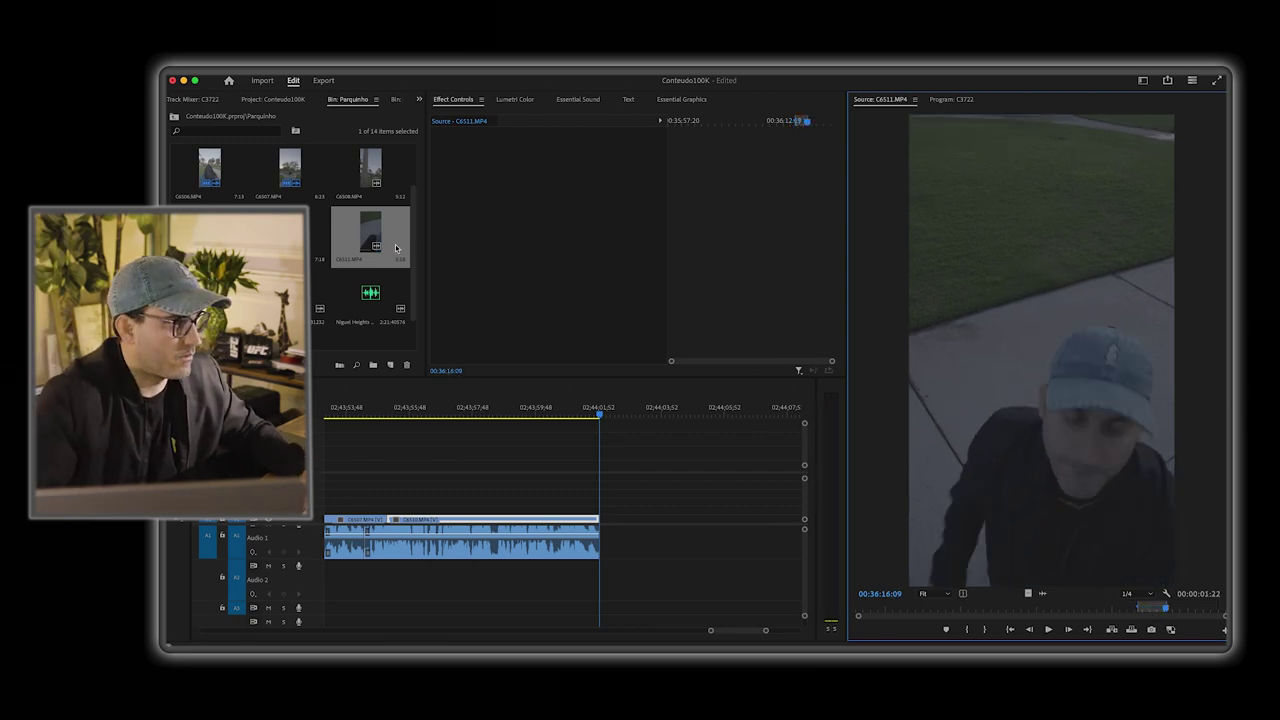
Step: Place the marked C6511.MP4 segment at the end of the sequence after C6510.MP4 and play the added shot
key(.)
click(641, 414)
key(space)
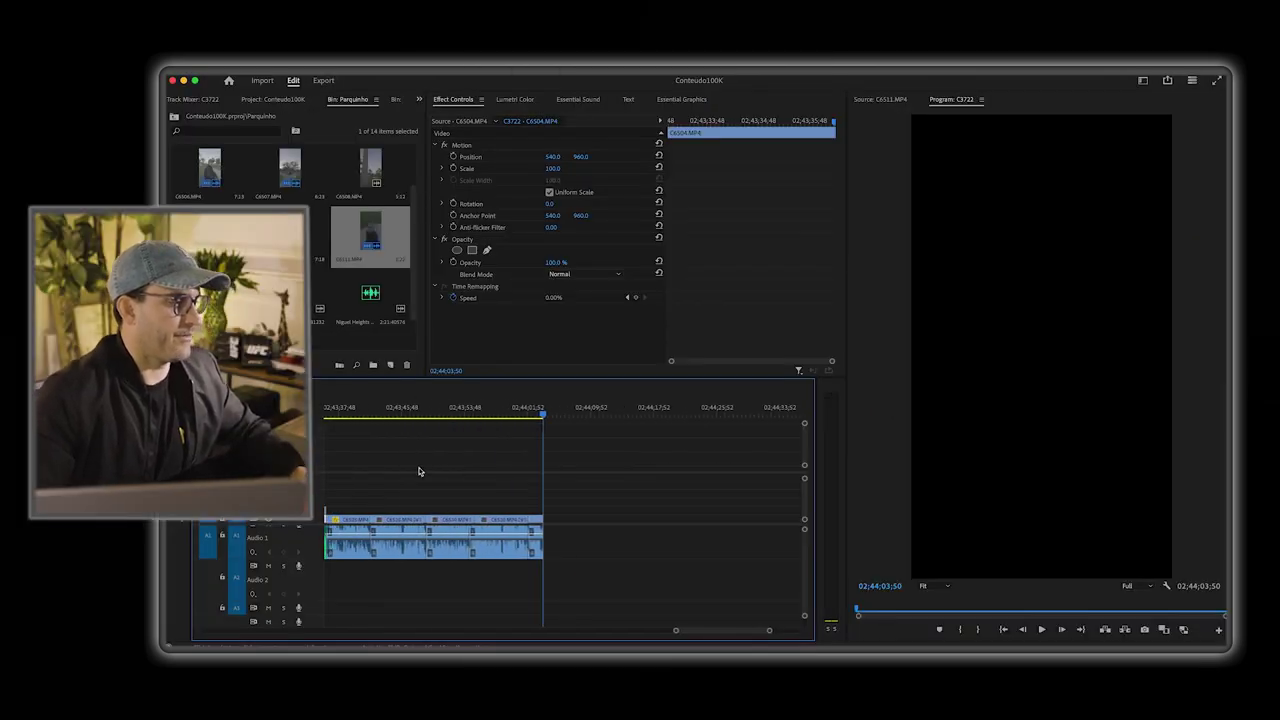
Step: Play the park sequence from its start at 02;43;33;02 through C6511.MP4, and go back to the cut into C6511.MP4
click(443, 418)
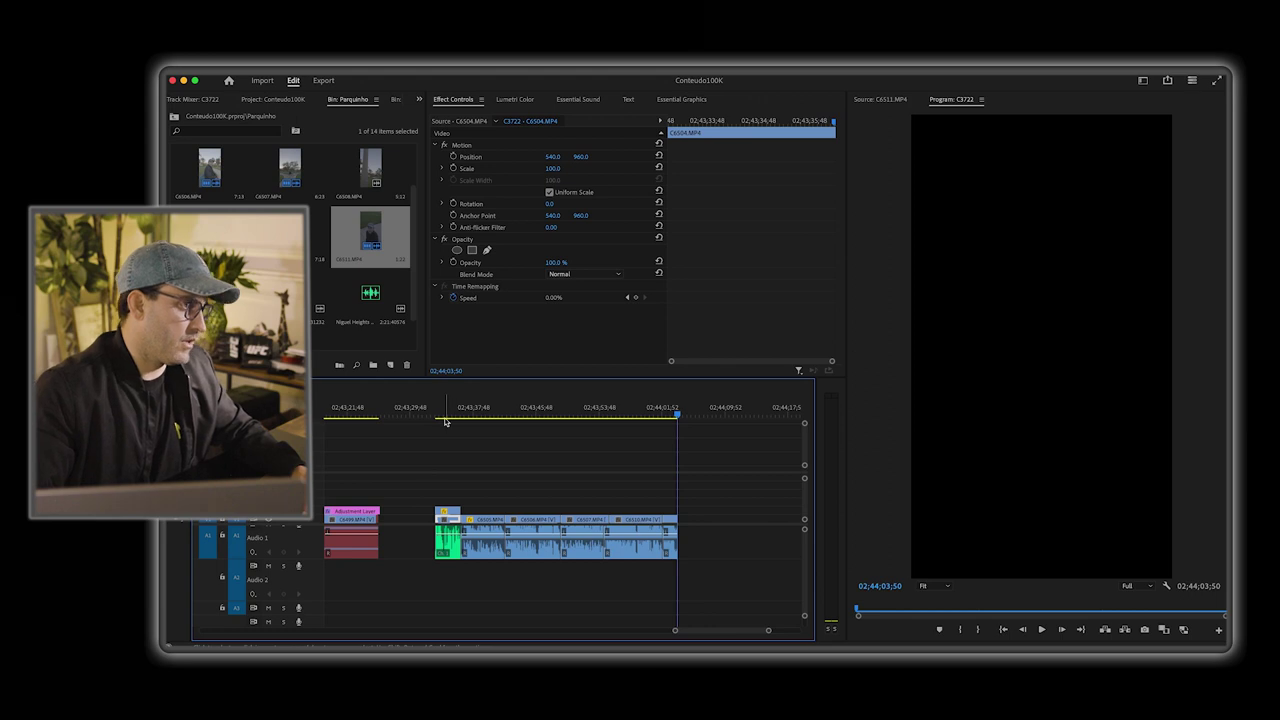
key(Up)
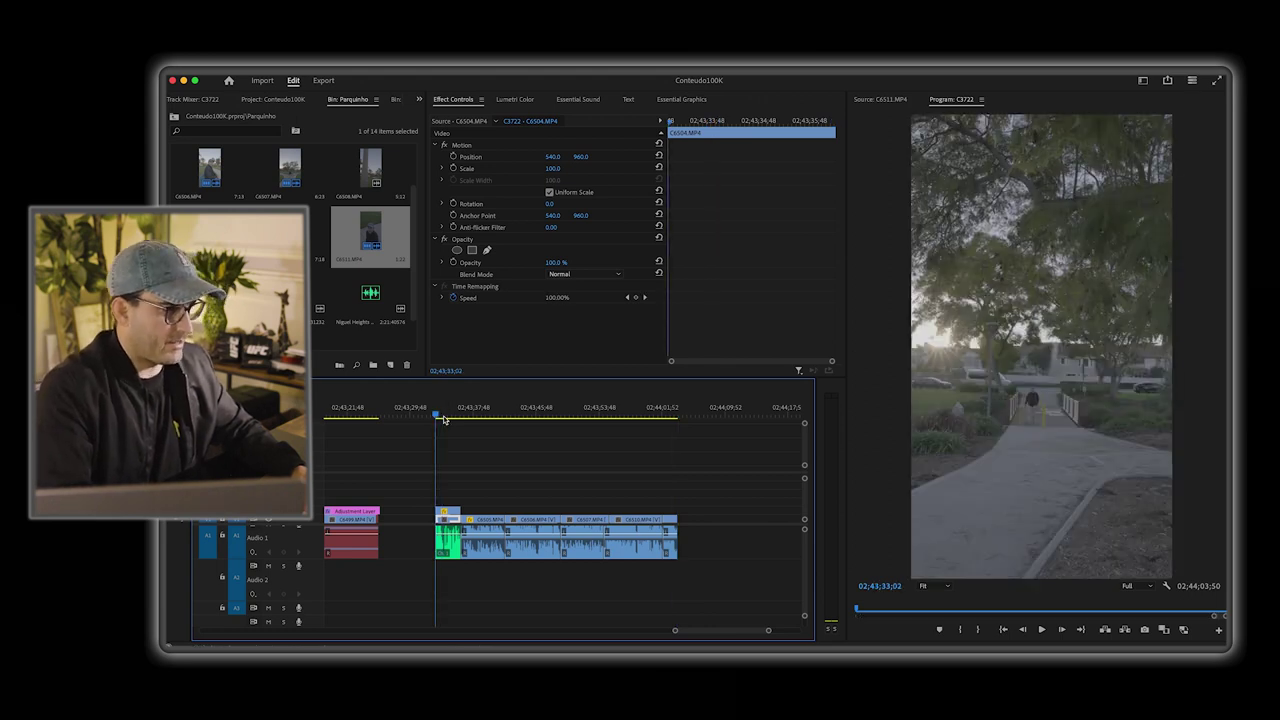
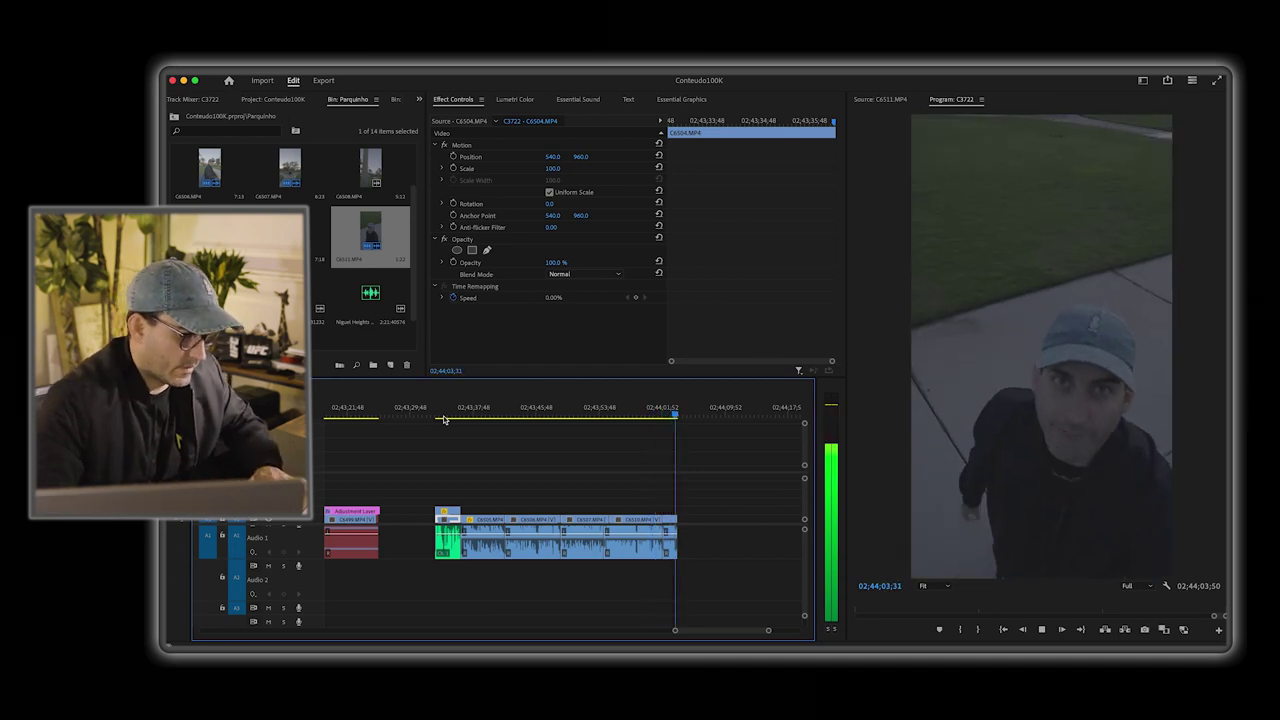
key(space)
key(Up)
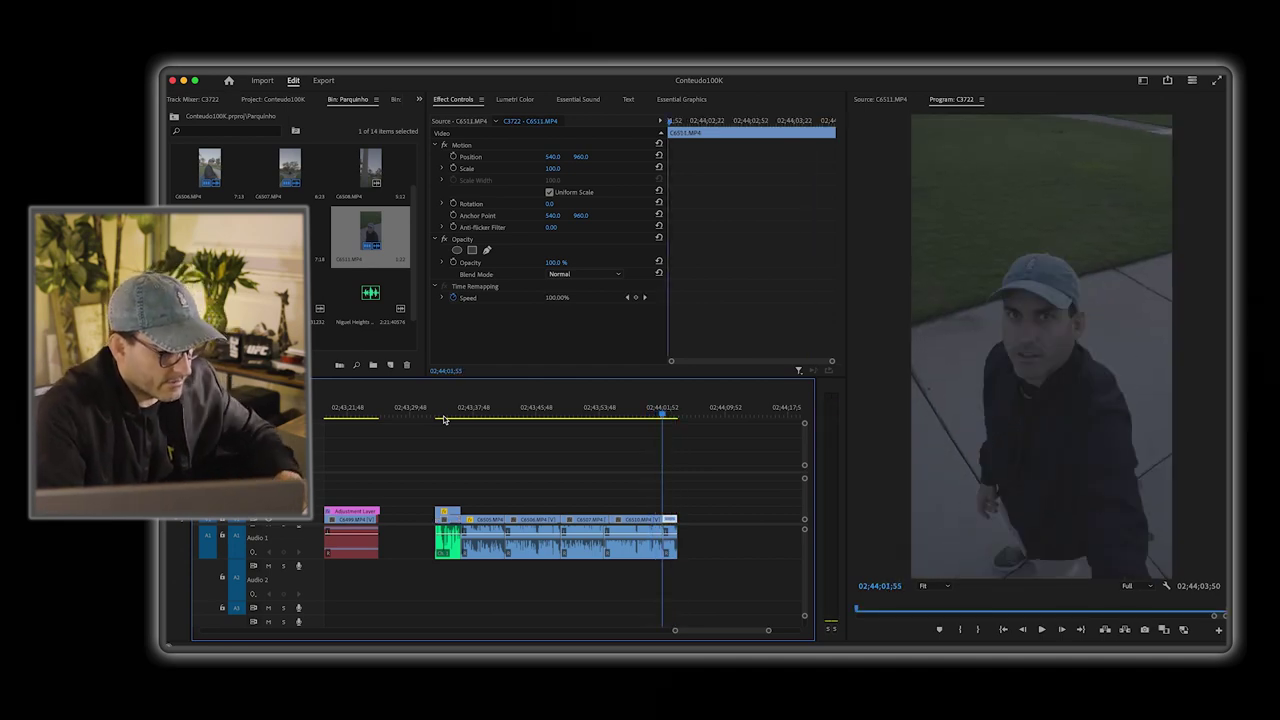
Step: Review the cut from C6510.MP4 into C6511.MP4, and trim the end of C6510.MP4's video and audio back to 02;44;01;48
key(=)
key(=)
key(=)
key(=)
key(=)
key(=)
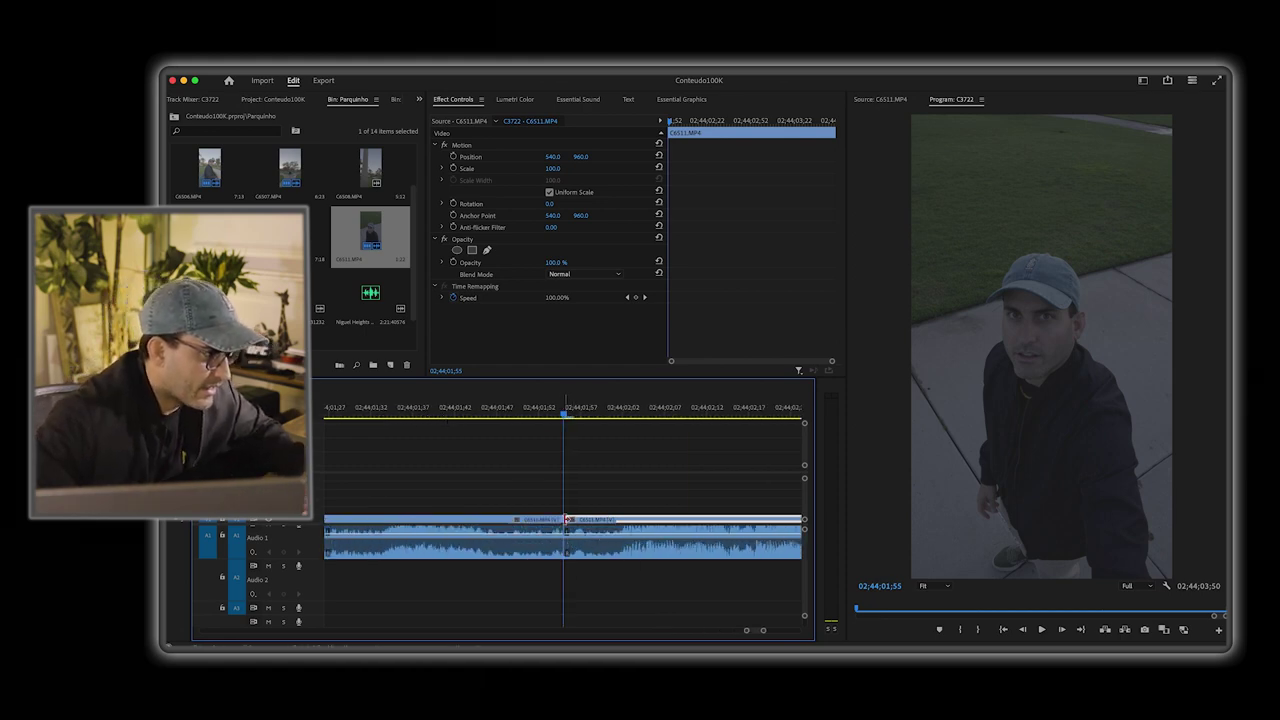
drag(581, 416, 466, 430)
key(space)
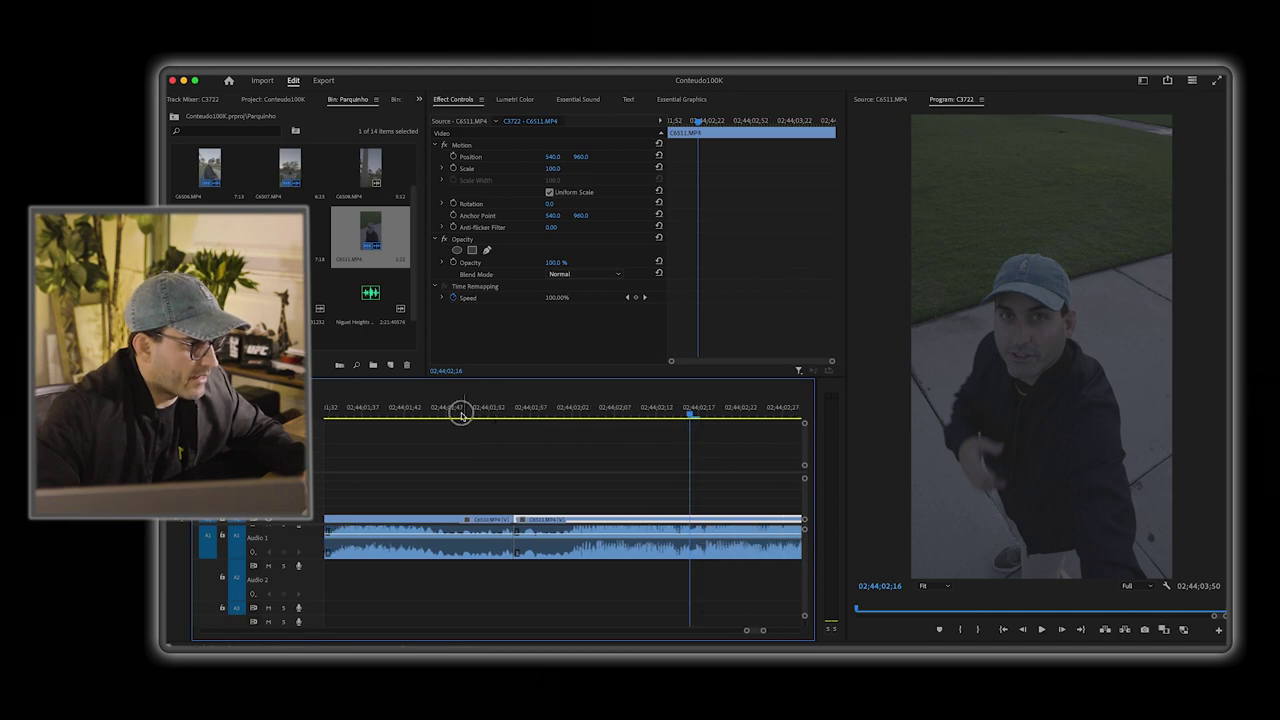
drag(459, 414, 425, 413)
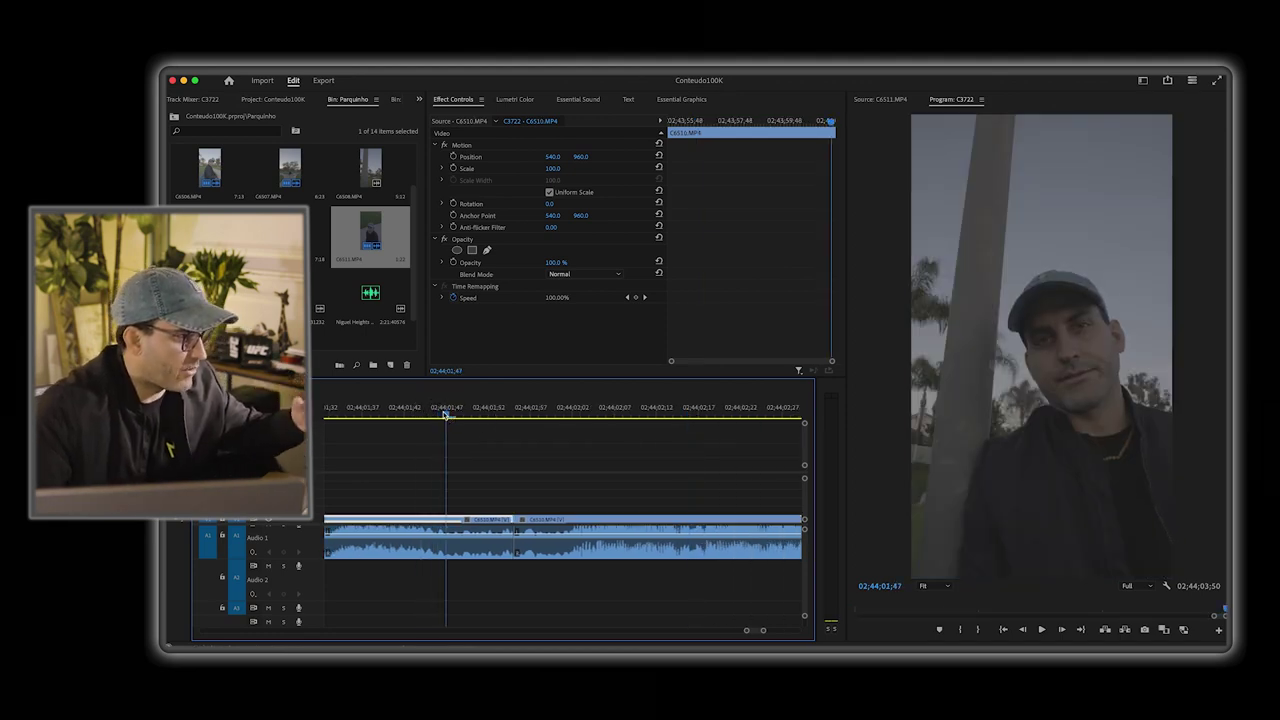
click(480, 533)
drag(514, 530, 448, 518)
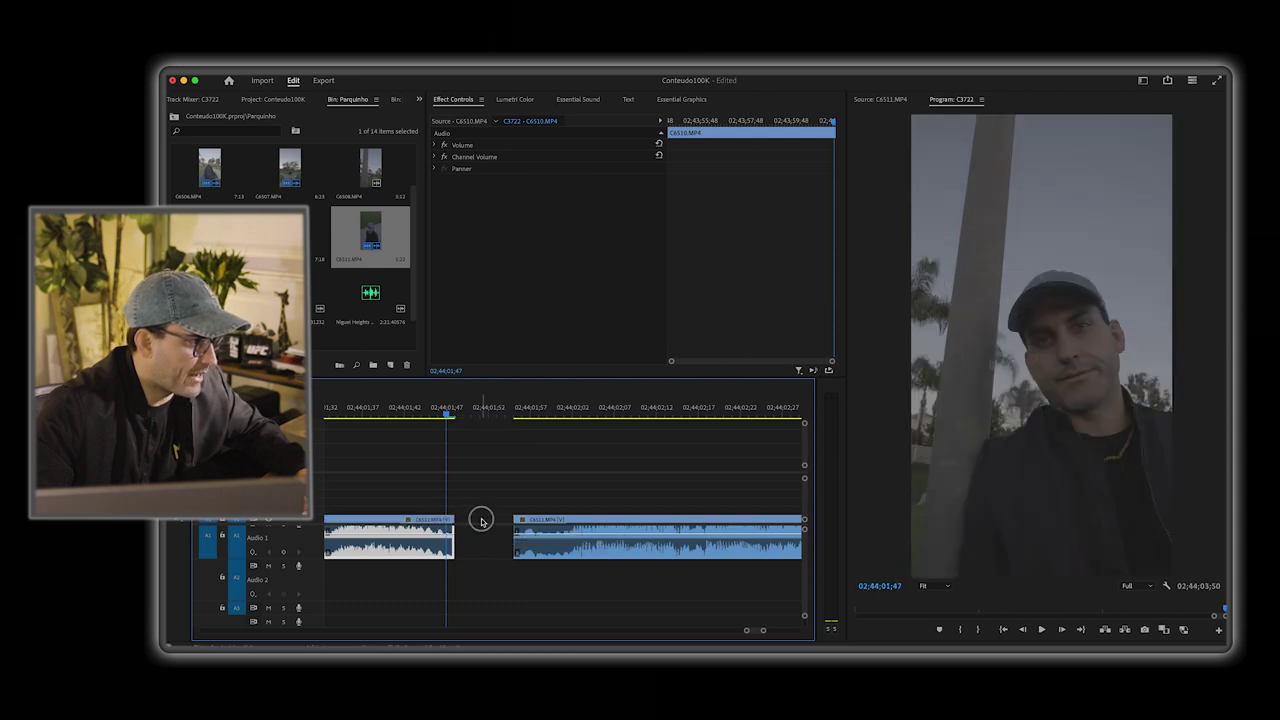
Step: Trim the start of C6511.MP4's video and audio to 02;44;02;00 and delete the gap after C6510.MP4
click(481, 520)
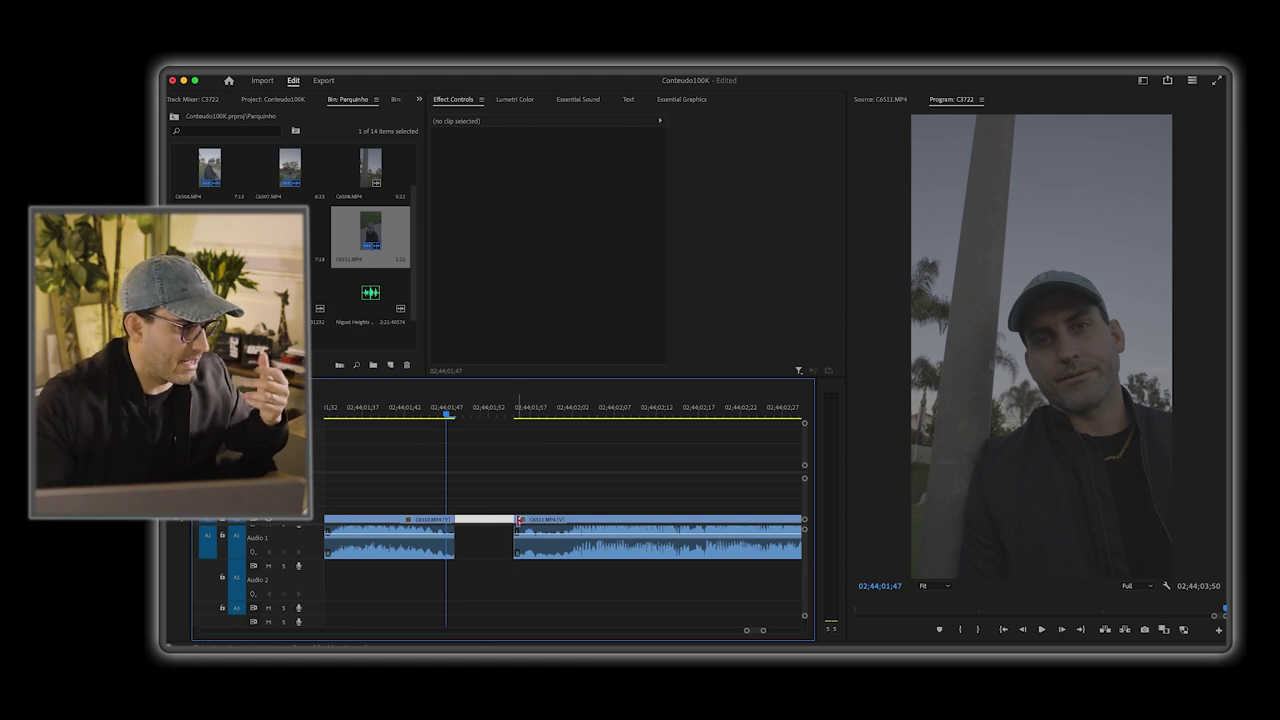
drag(531, 410, 556, 416)
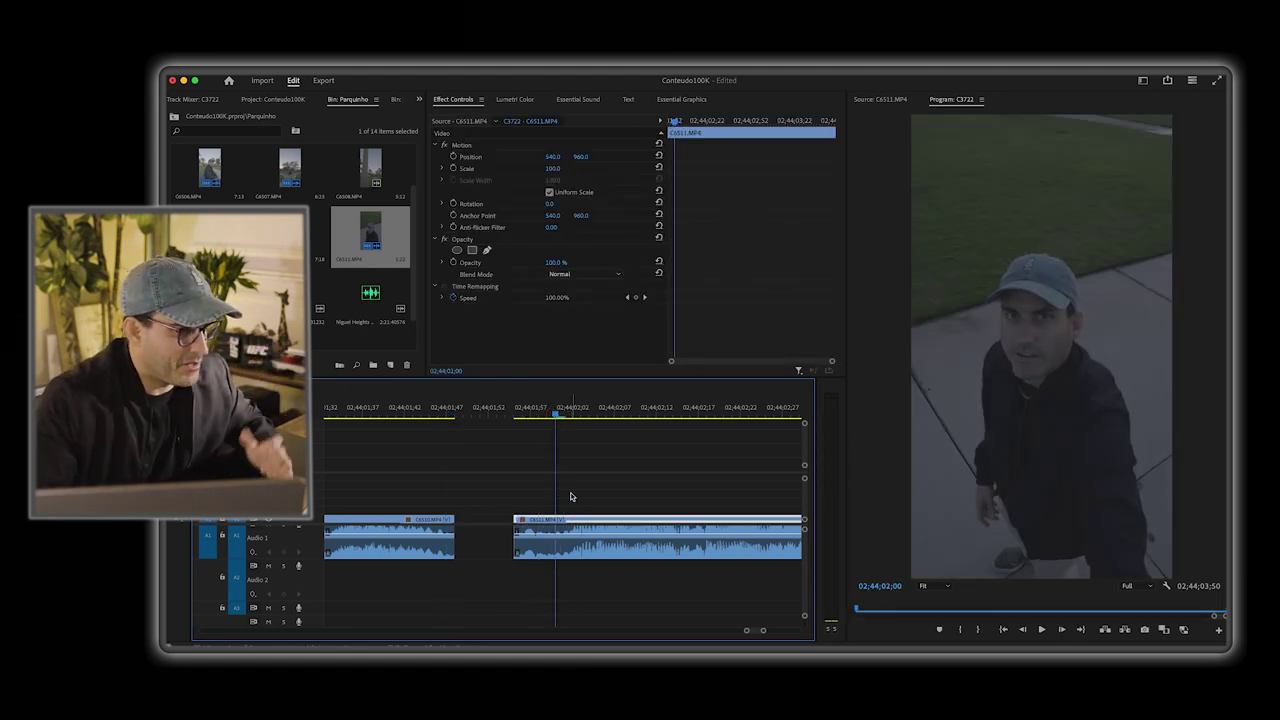
drag(519, 521, 556, 527)
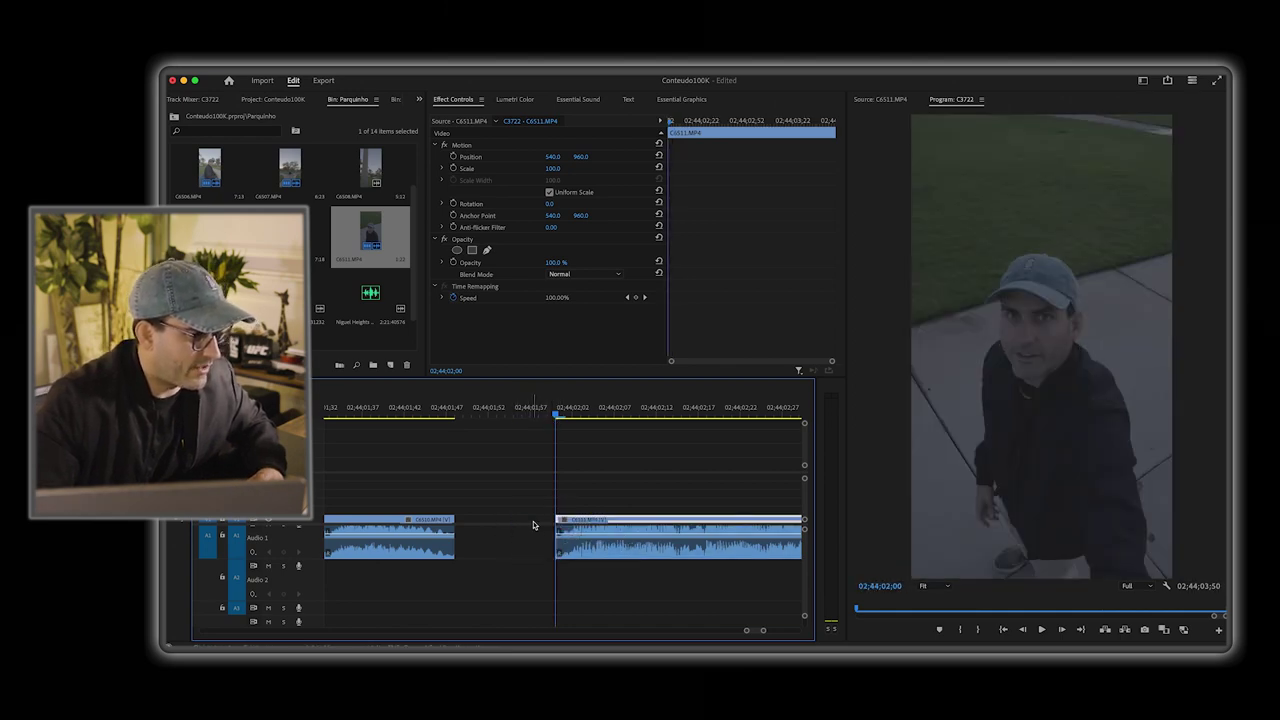
click(533, 521)
key(Delete)
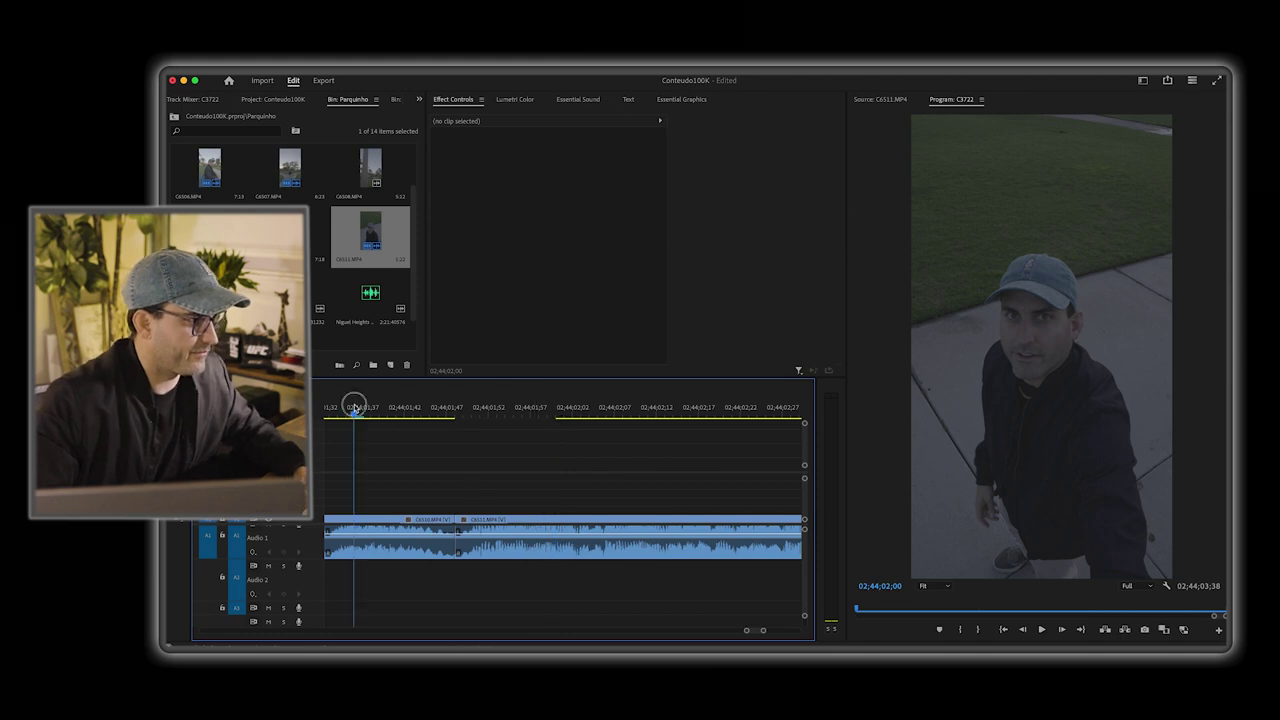
Step: Play the tightened cut from the end of C6510.MP4 into C6511.MP4
click(354, 407)
key(space)
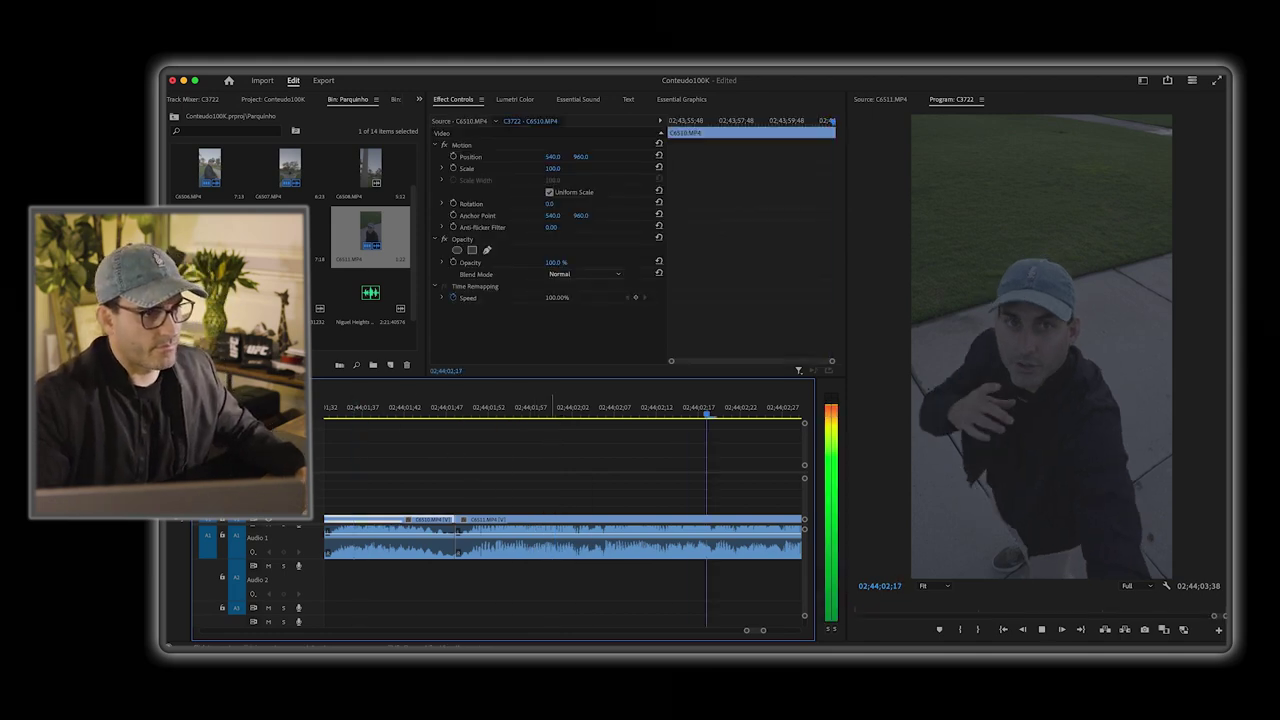
key(space)
key(space)
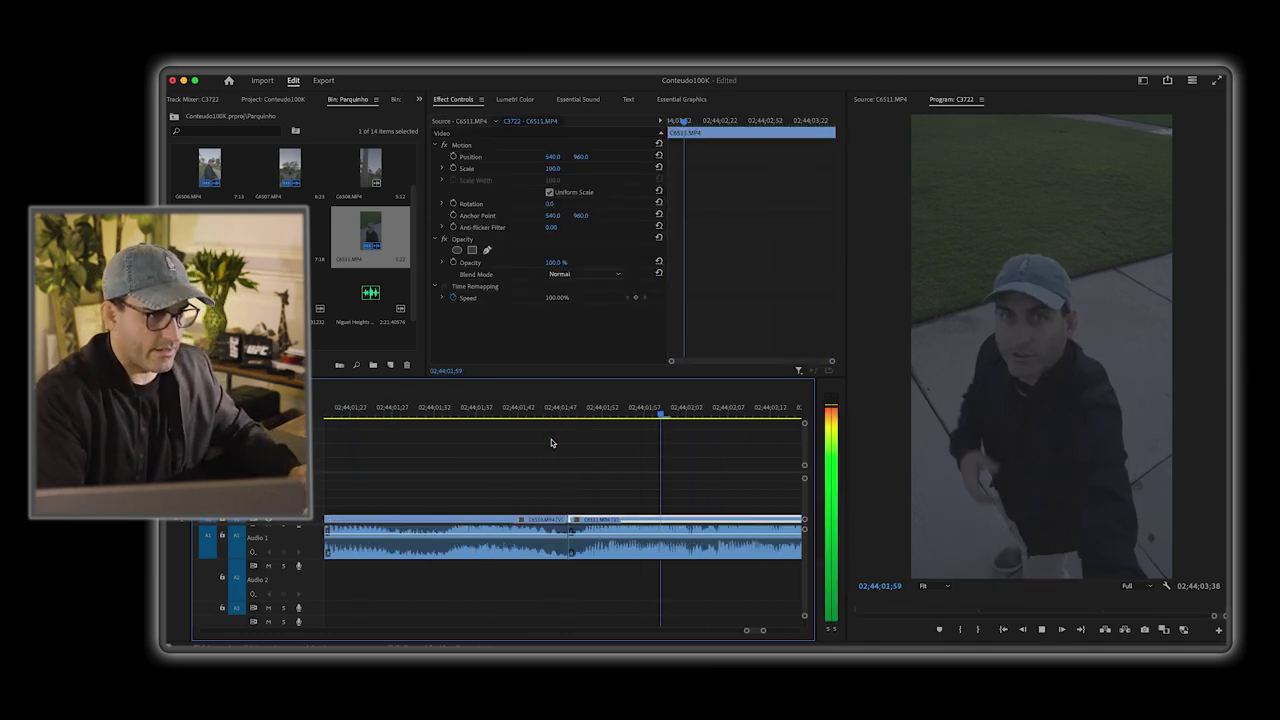
key(space)
key(minus)
key(minus)
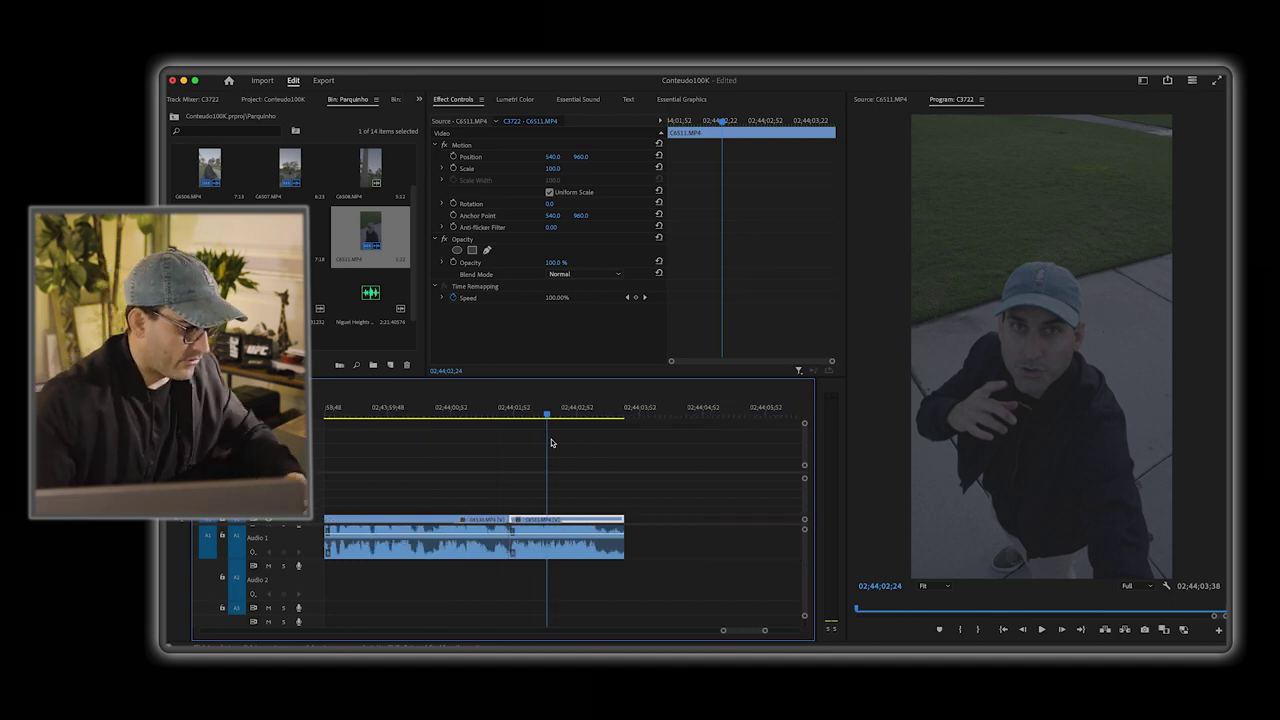
Step: Trim the start of C6511.MP4 again to 02;44;01;50 and close the gap it leaves after C6510.MP4
key(equal)
key(equal)
key(equal)
scroll(531, 470, up, 5)
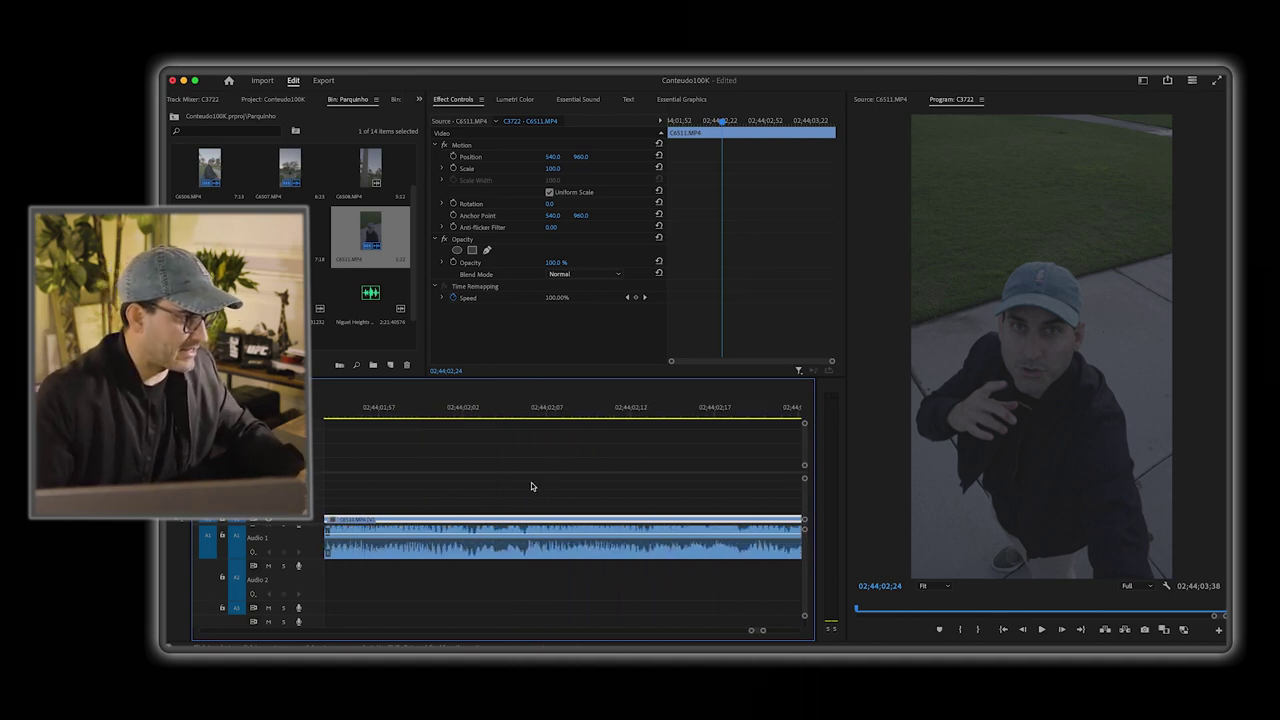
drag(416, 412, 452, 415)
drag(423, 537, 445, 526)
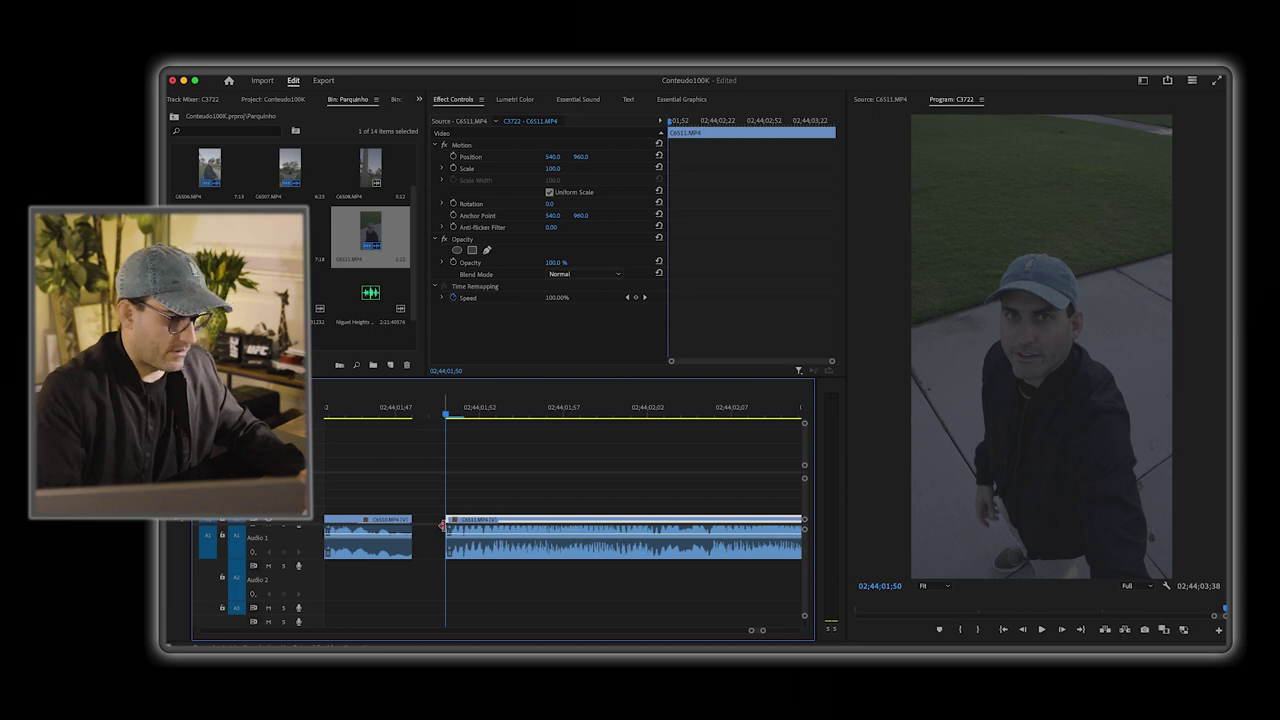
click(434, 522)
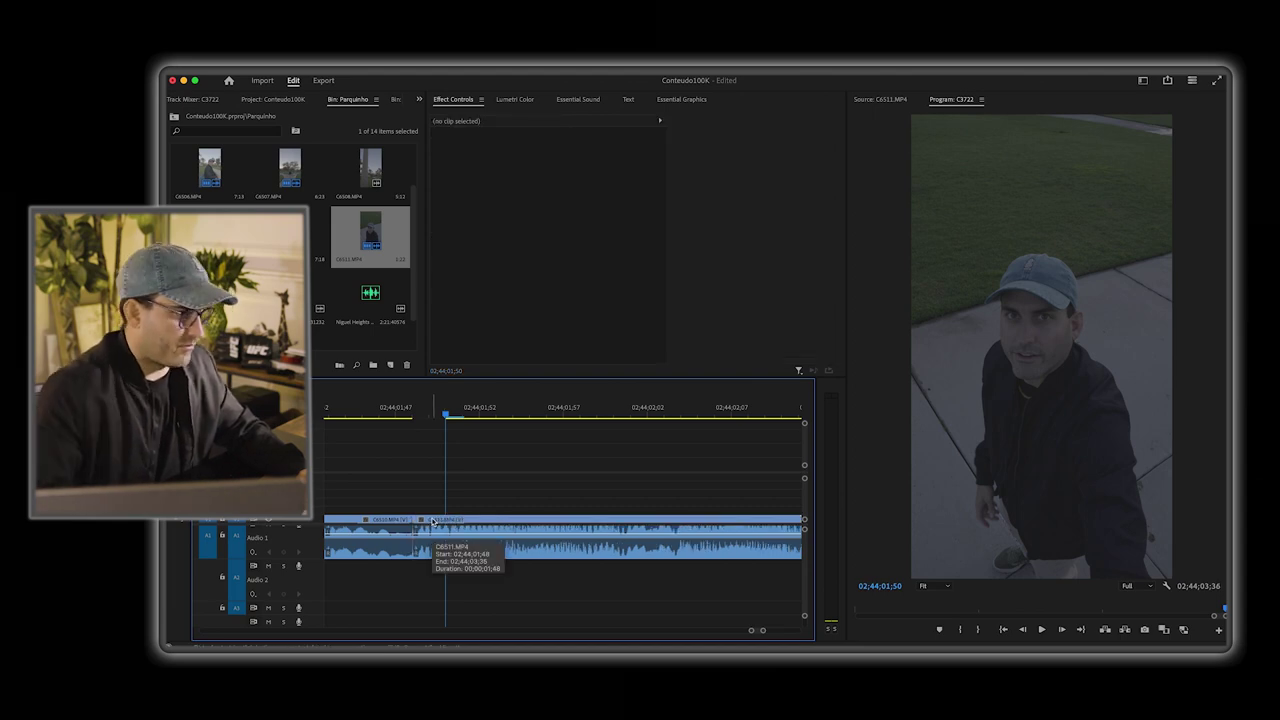
key(Delete)
Step: Trim the end of C6510.MP4 back to 02;44;01;47, close the gap before C6511.MP4, and save the project
click(378, 412)
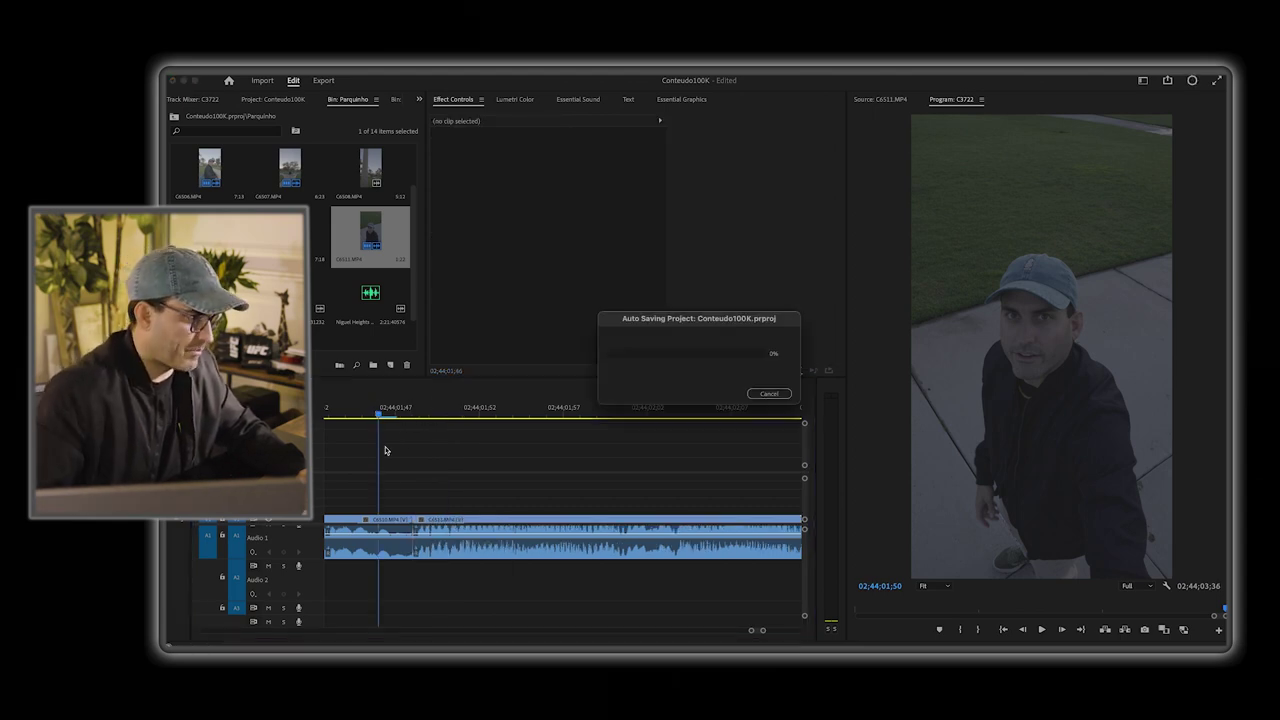
click(398, 412)
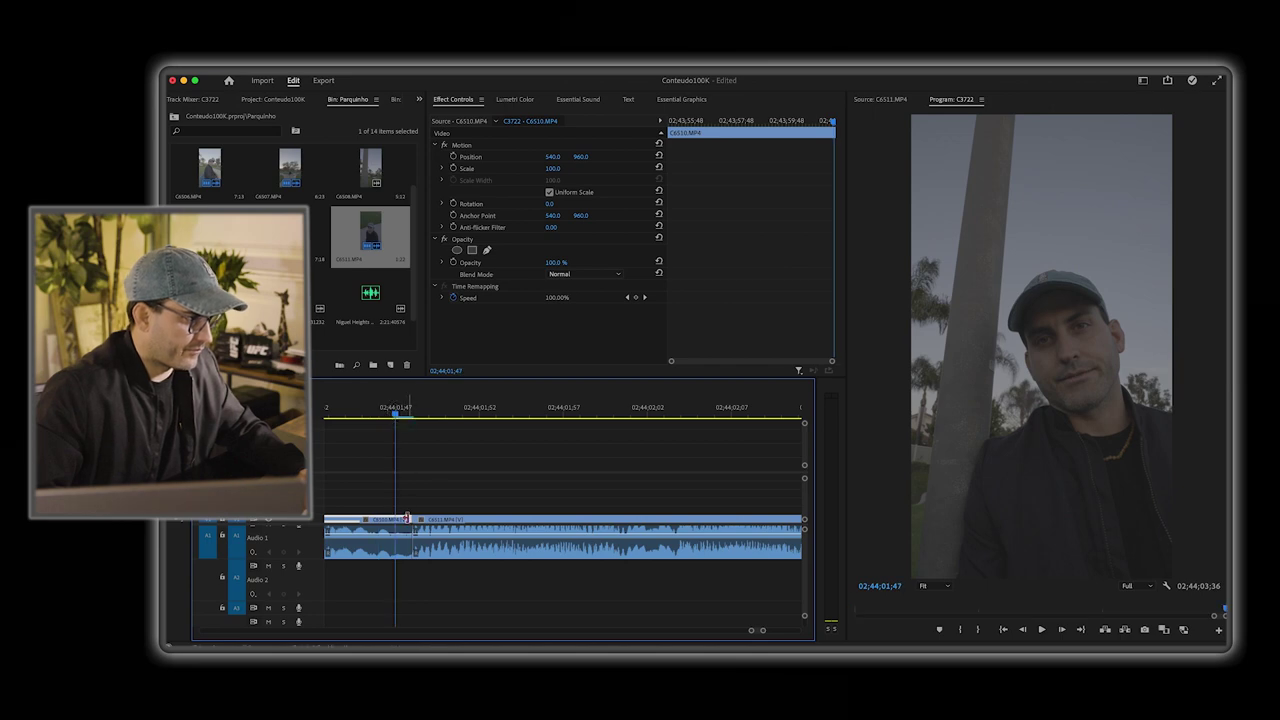
drag(410, 523, 394, 523)
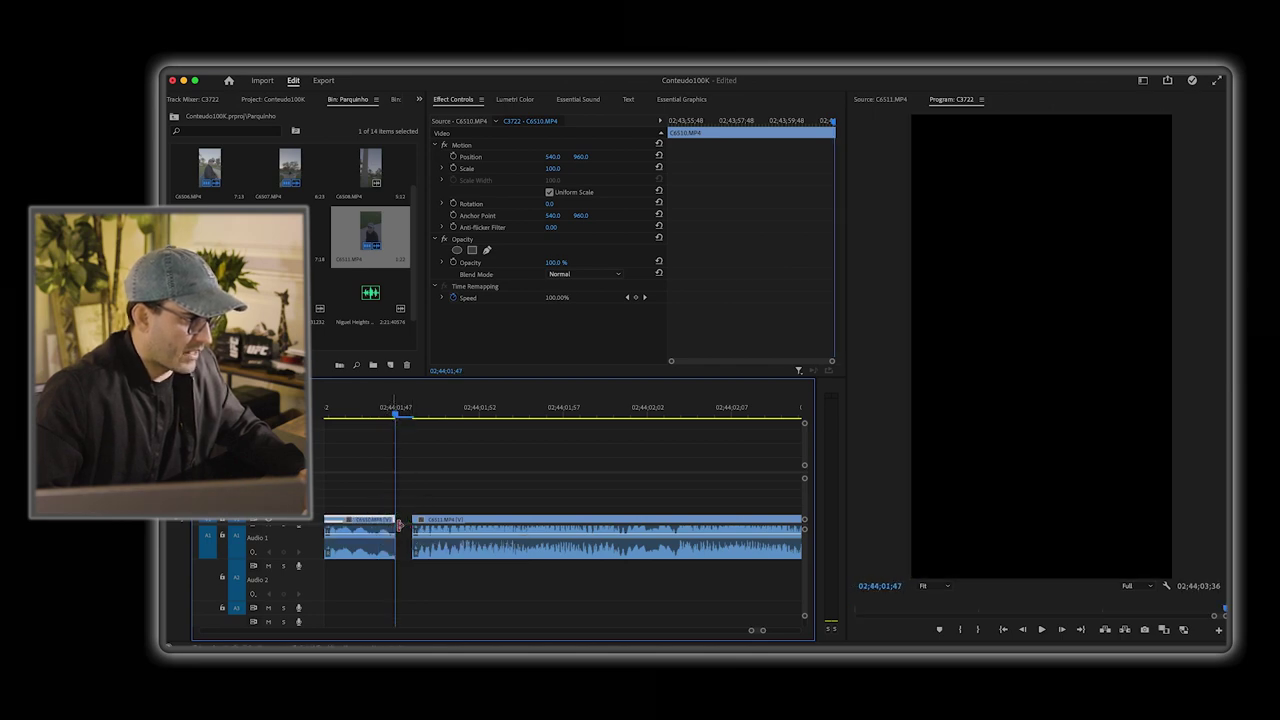
click(410, 523)
key(super+s)
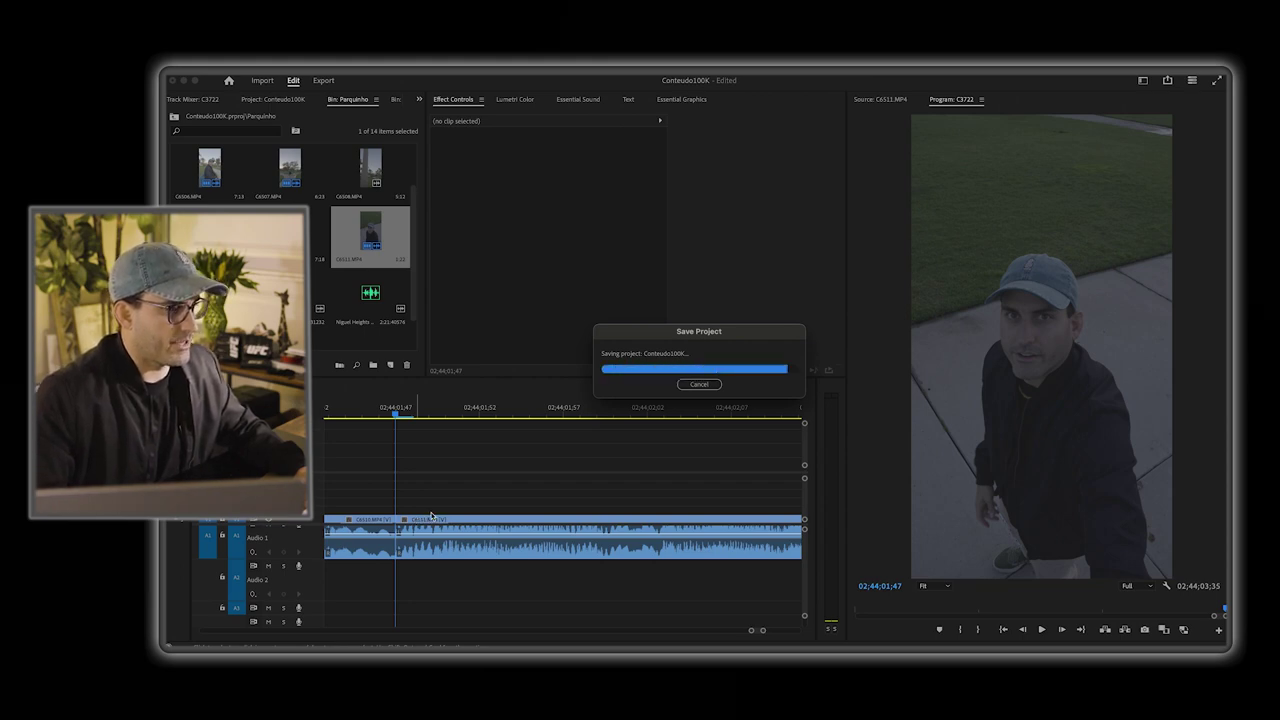
Step: Play across the cut into C6511.MP4 through to the end of the sequence, and save the project
scroll(433, 516, up, 3)
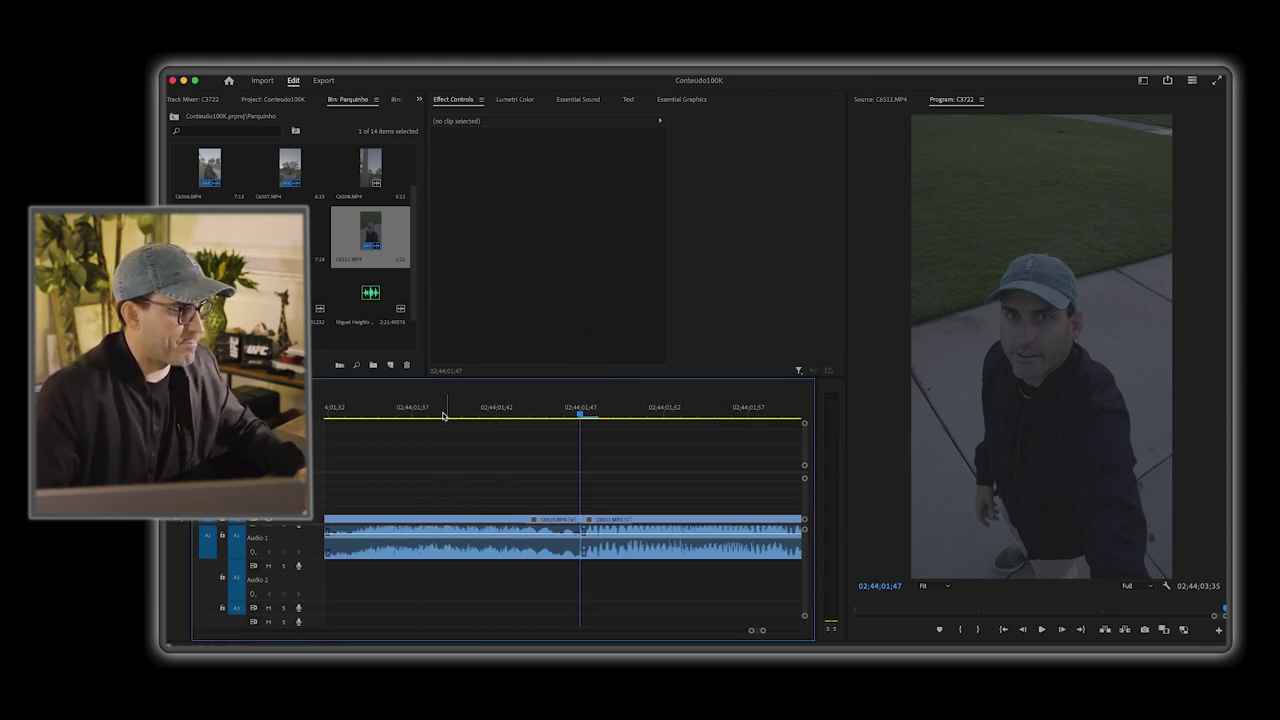
key(d)
key(space)
key(space)
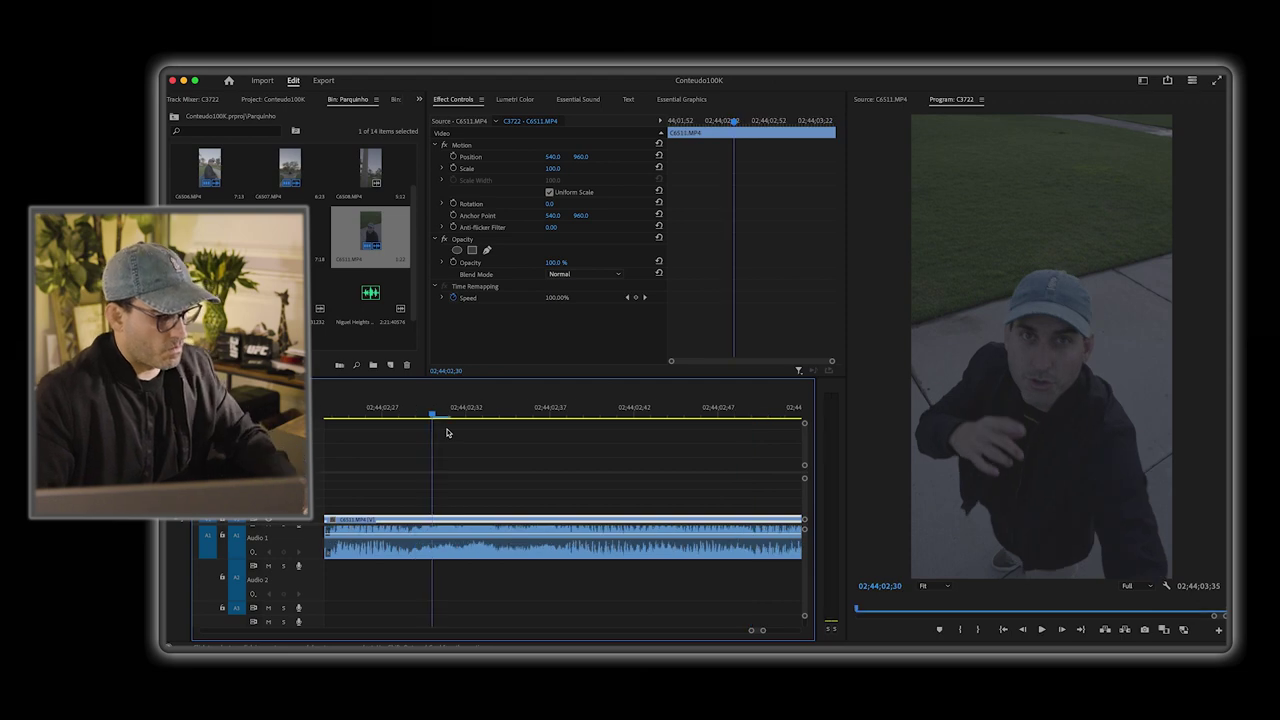
key(minus)
click(420, 418)
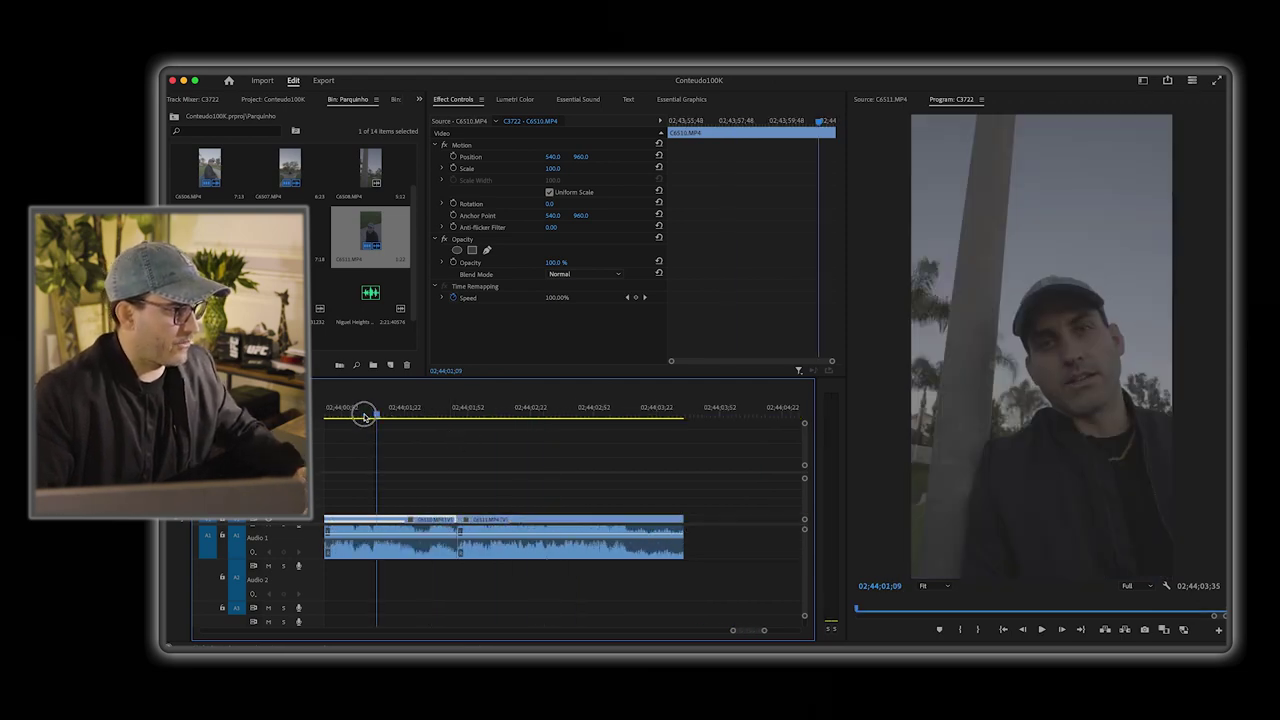
key(space)
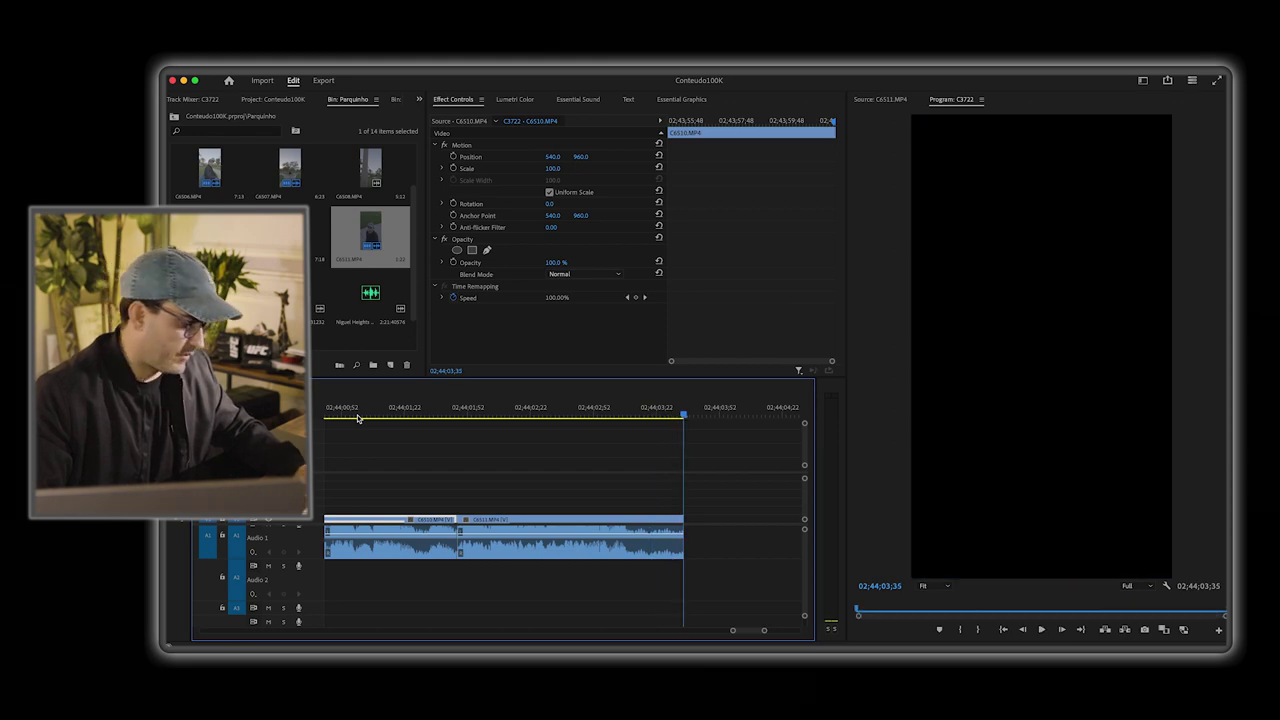
key(super+s)
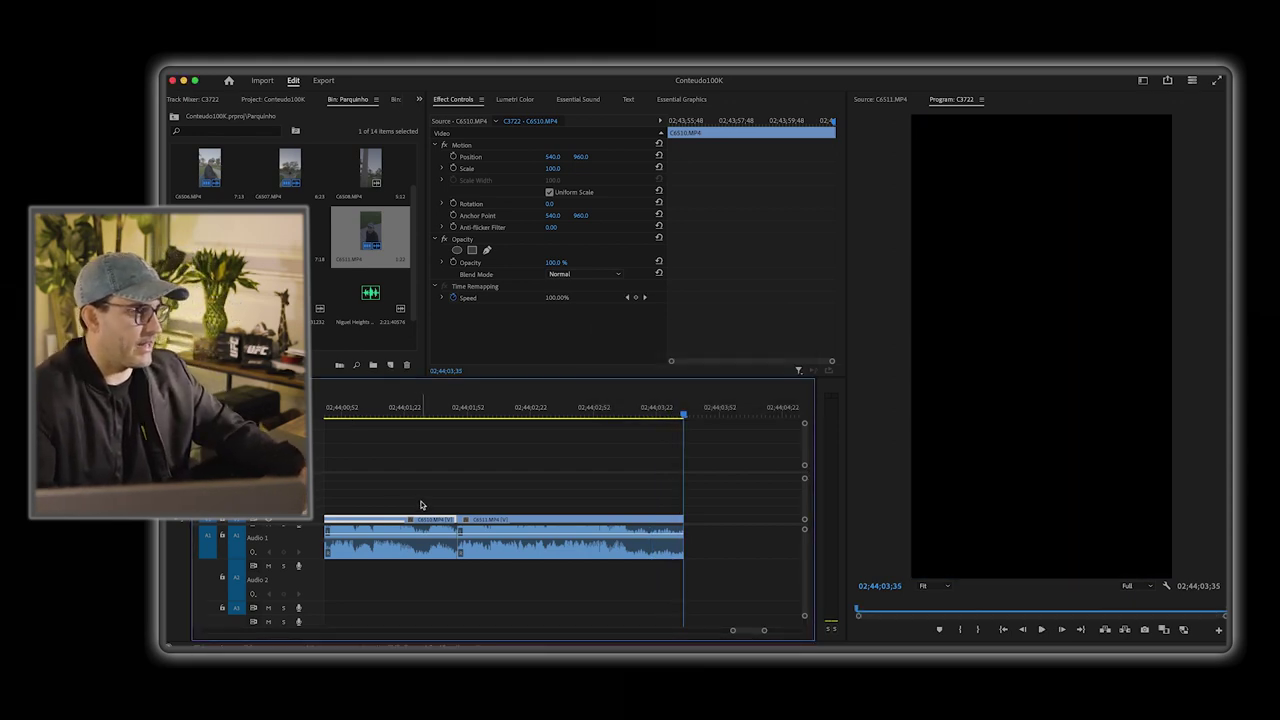
Step: Look over the assembled park sequence, checking the frames of C6504.MP4, C6505.MP4 and C6506.MP4 at several points
key(backslash)
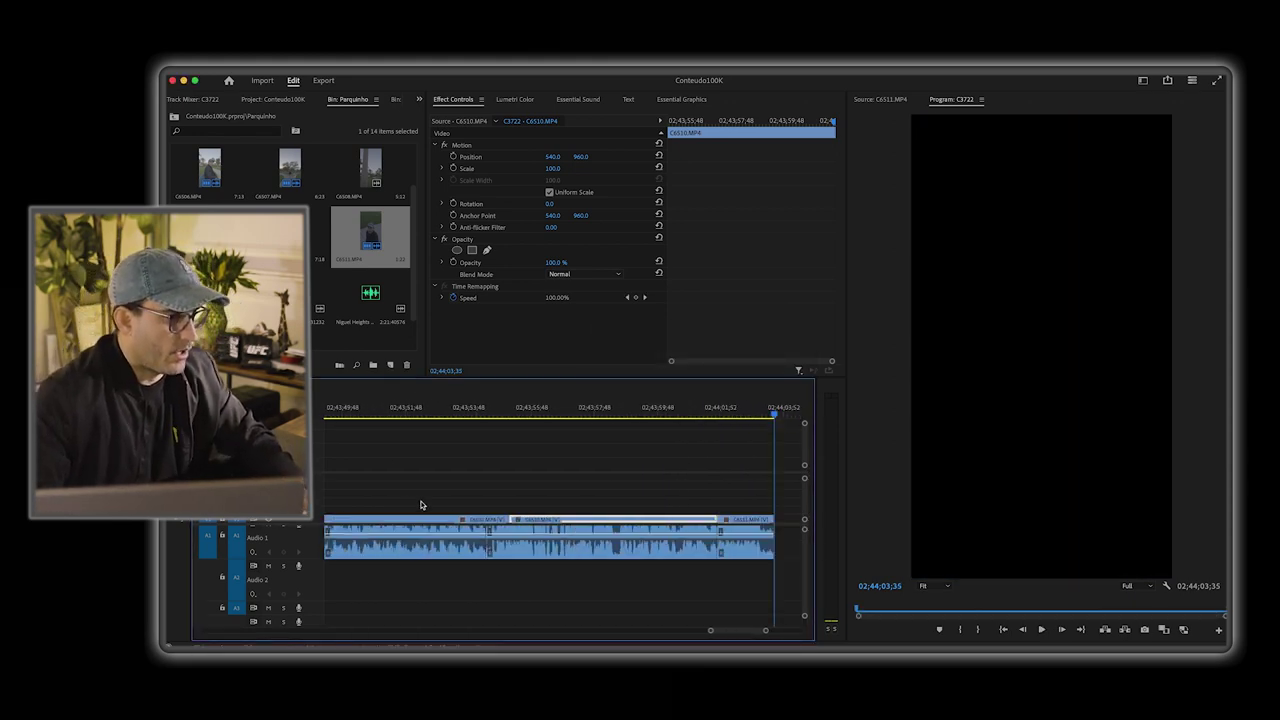
scroll(420, 505, up, 3)
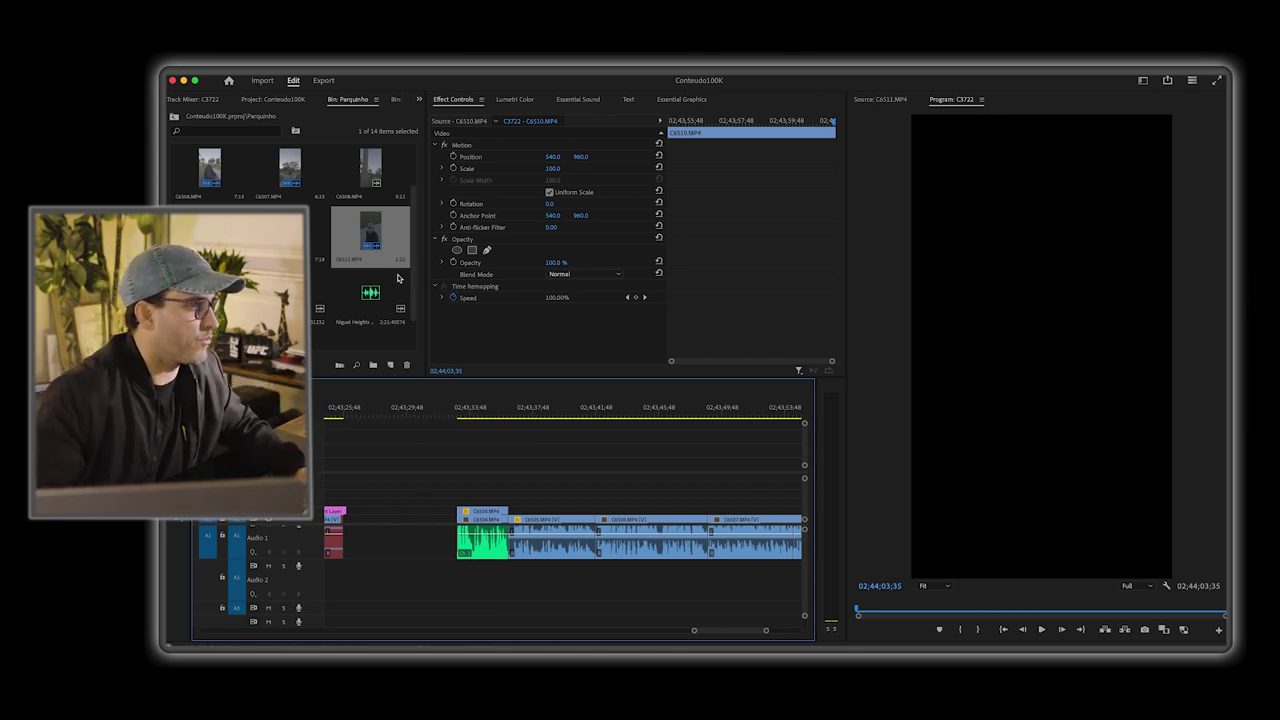
scroll(405, 275, down, 1)
click(378, 324)
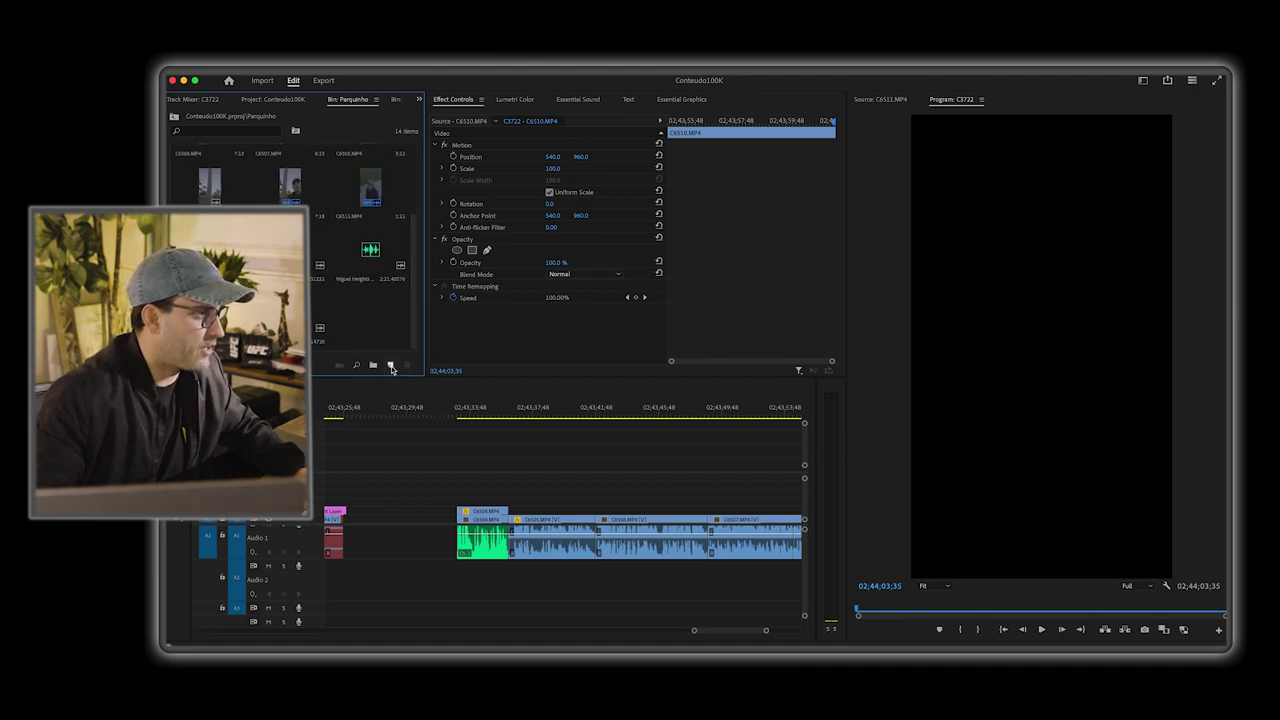
click(482, 414)
click(488, 510)
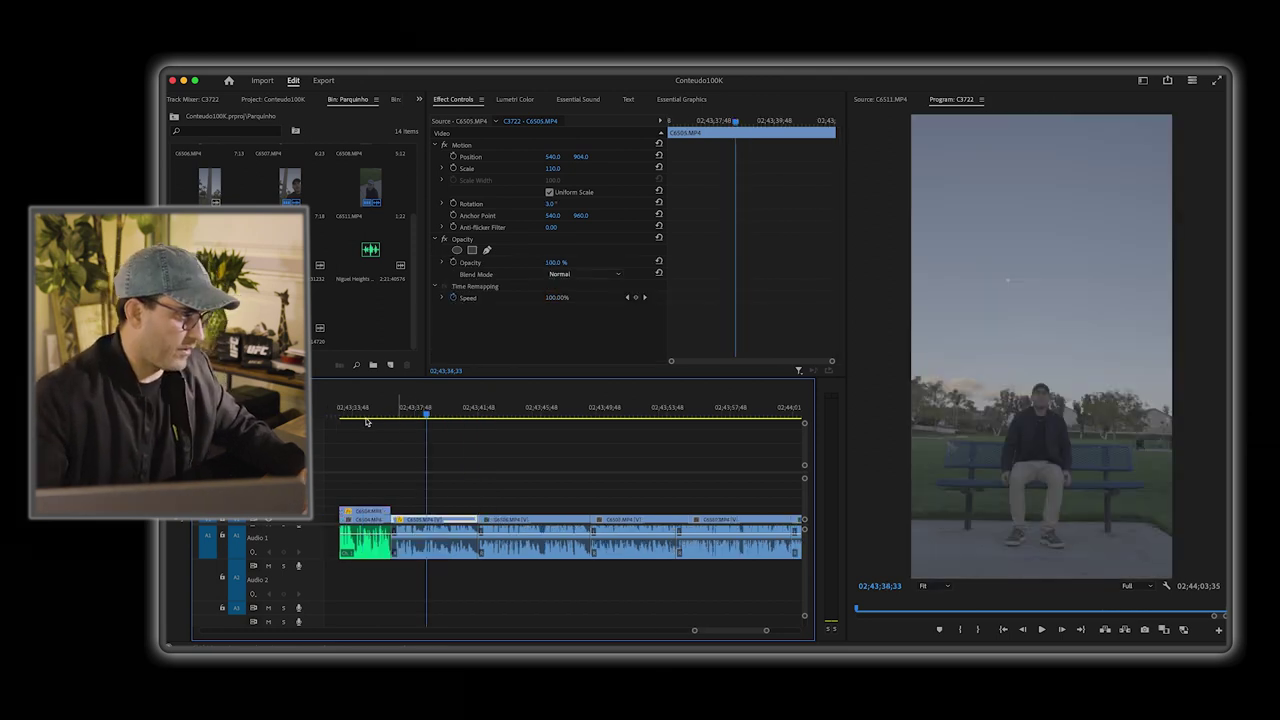
click(351, 413)
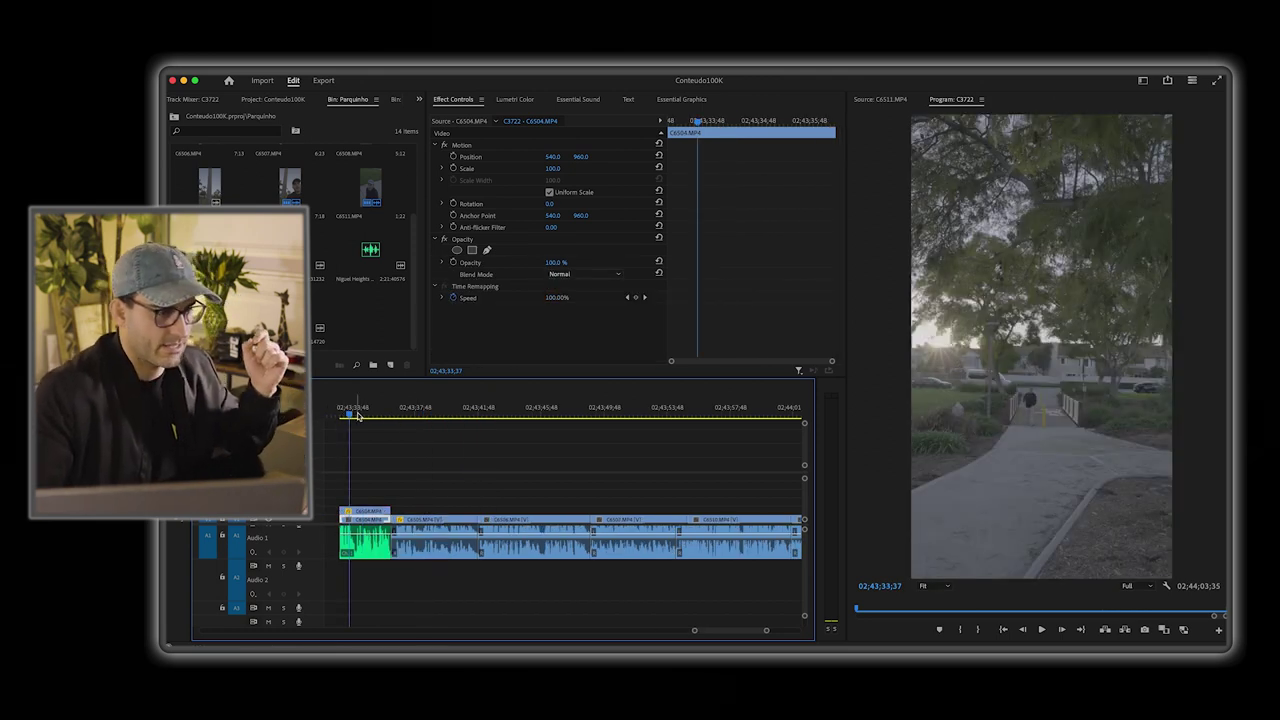
click(421, 413)
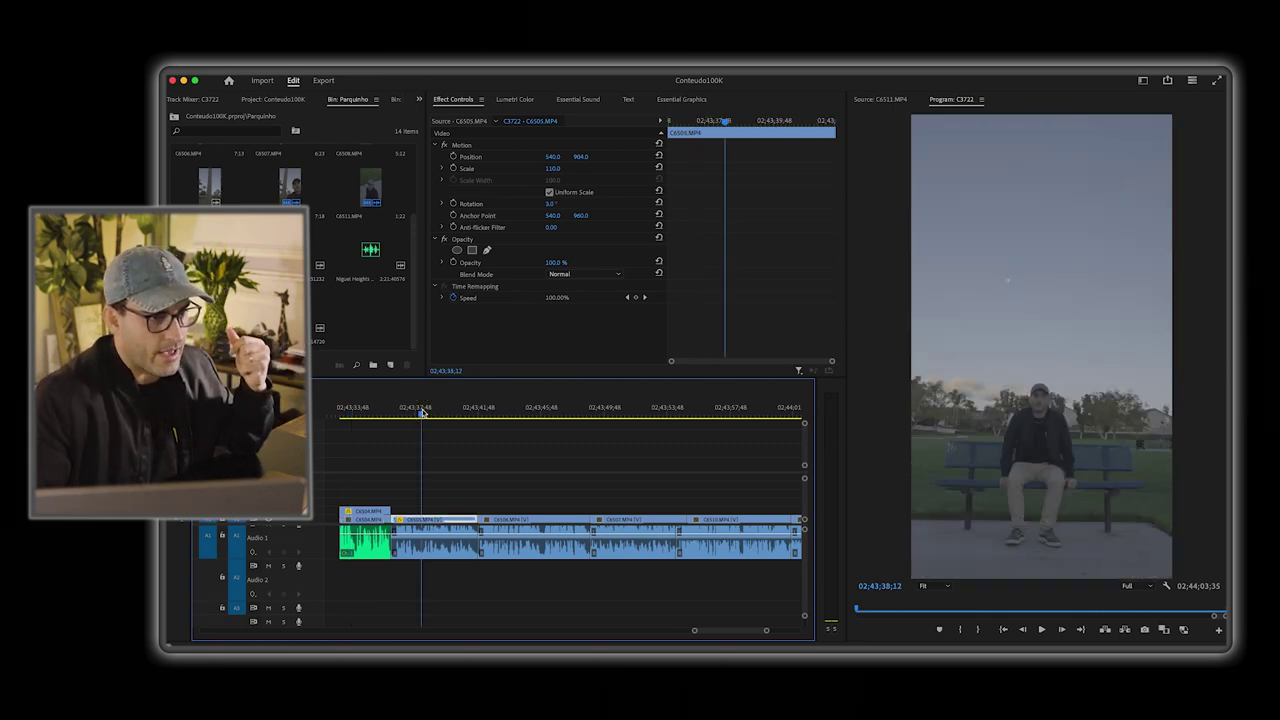
click(544, 410)
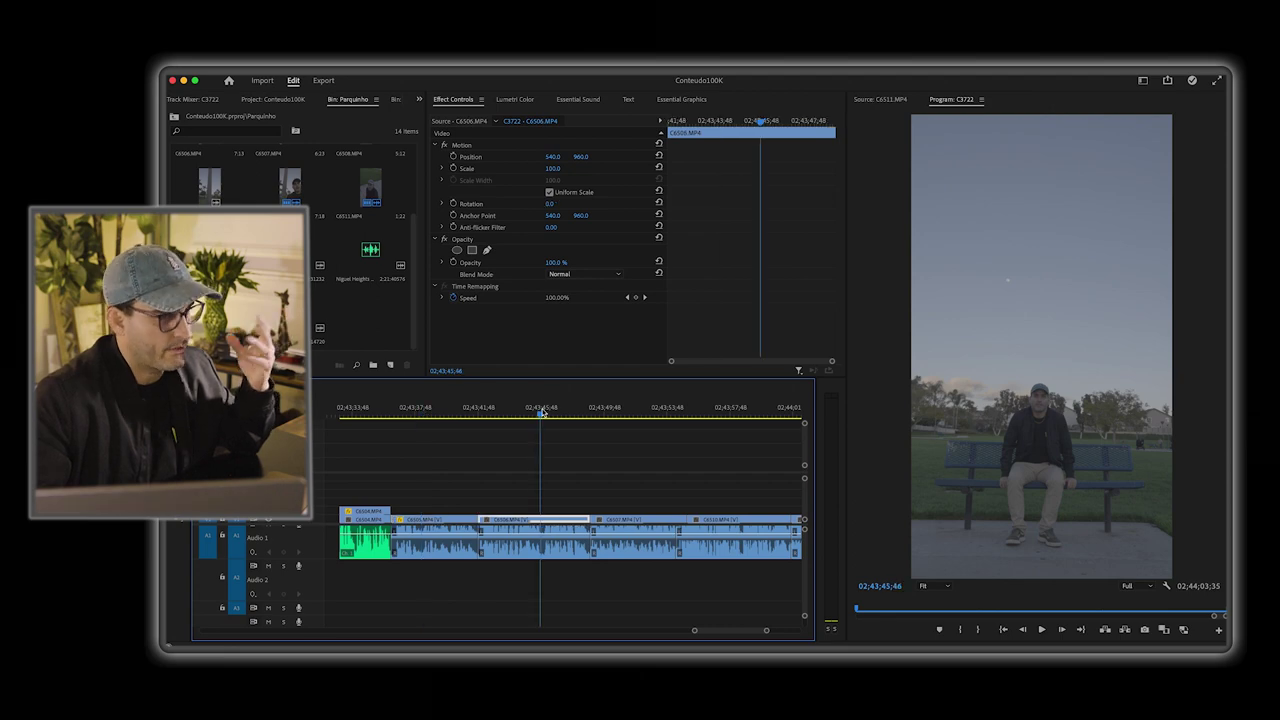
Step: Check the frames of C6507.MP4, C6510.MP4 and C6511.MP4 in the park sequence
click(648, 410)
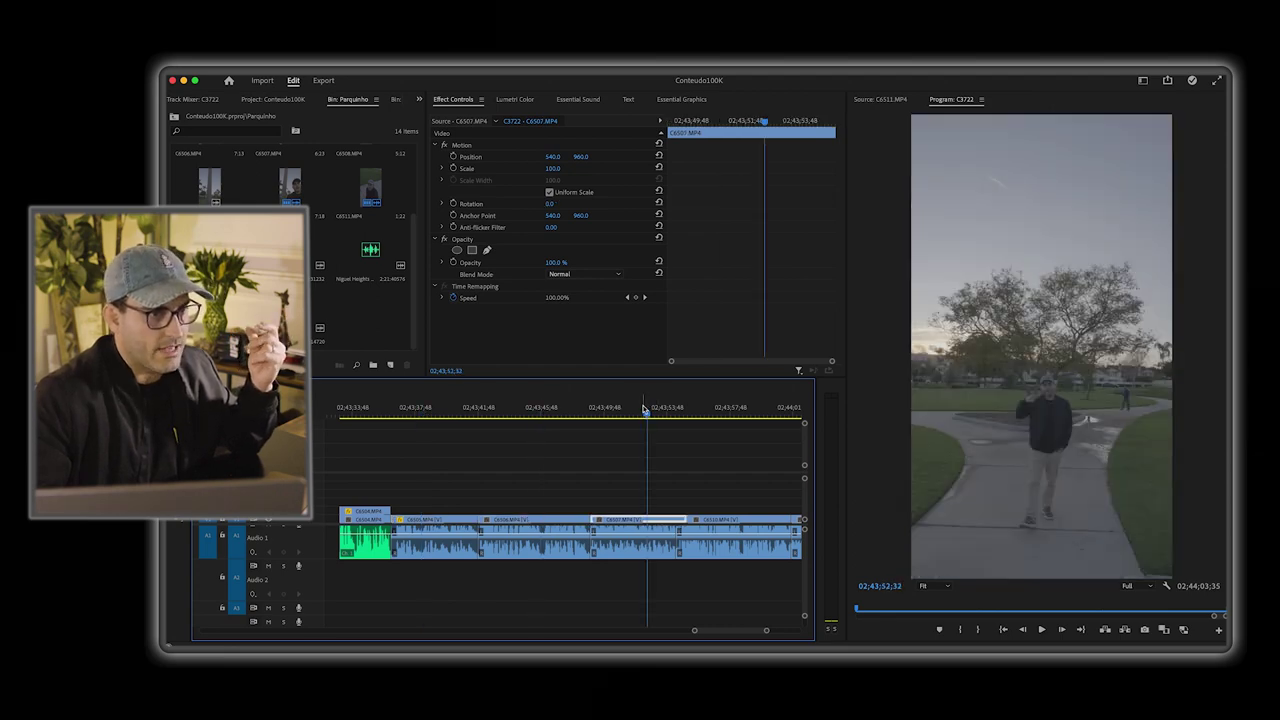
click(722, 412)
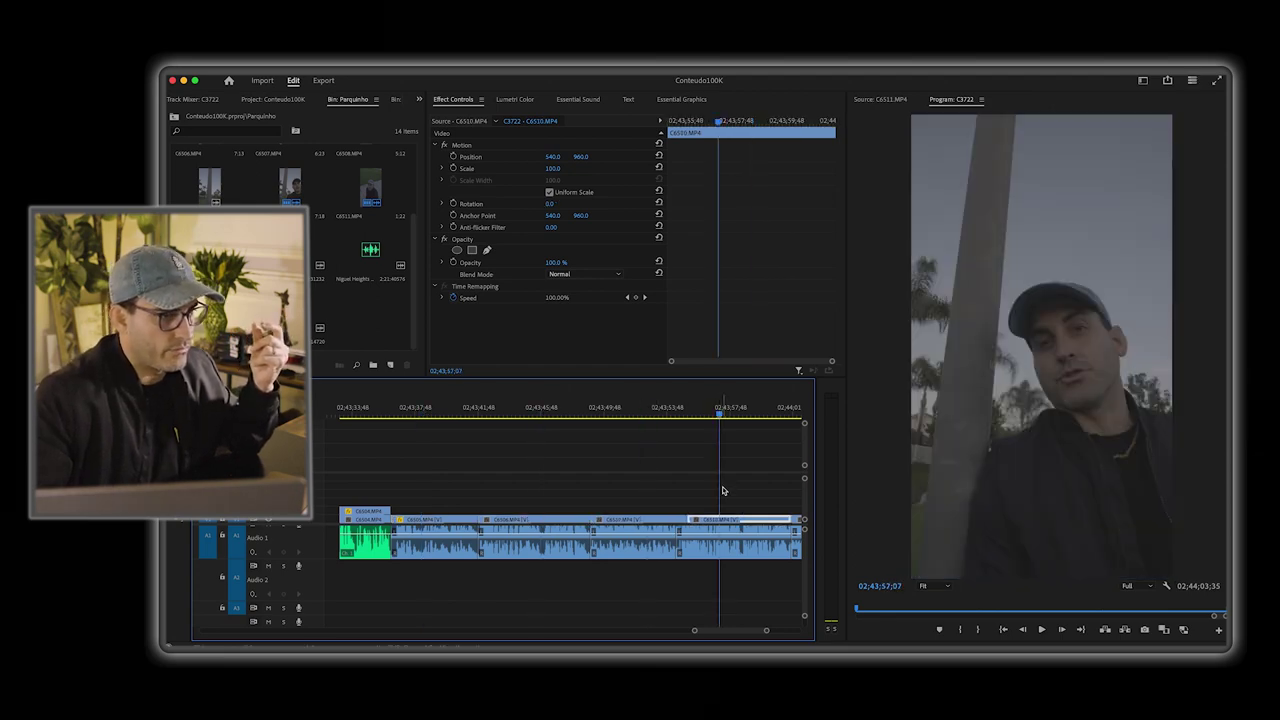
scroll(723, 490, down, 3)
click(587, 412)
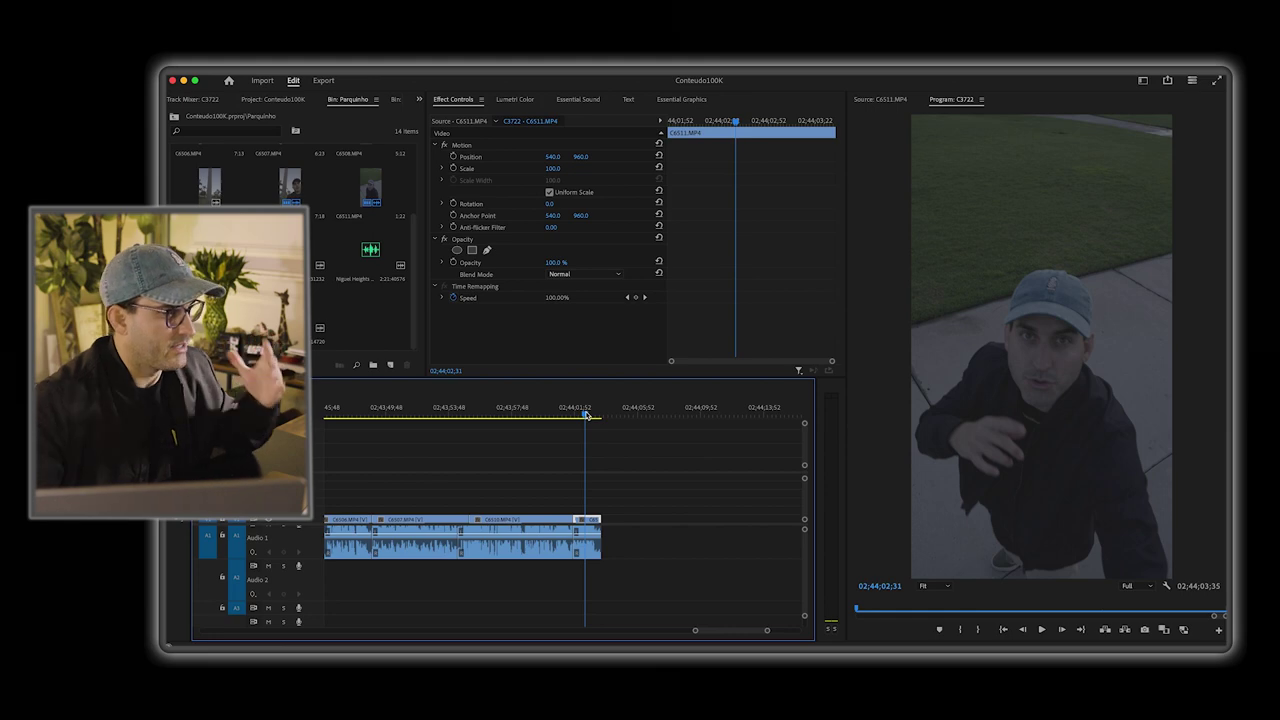
scroll(550, 469, up, 3)
scroll(550, 469, up, 2)
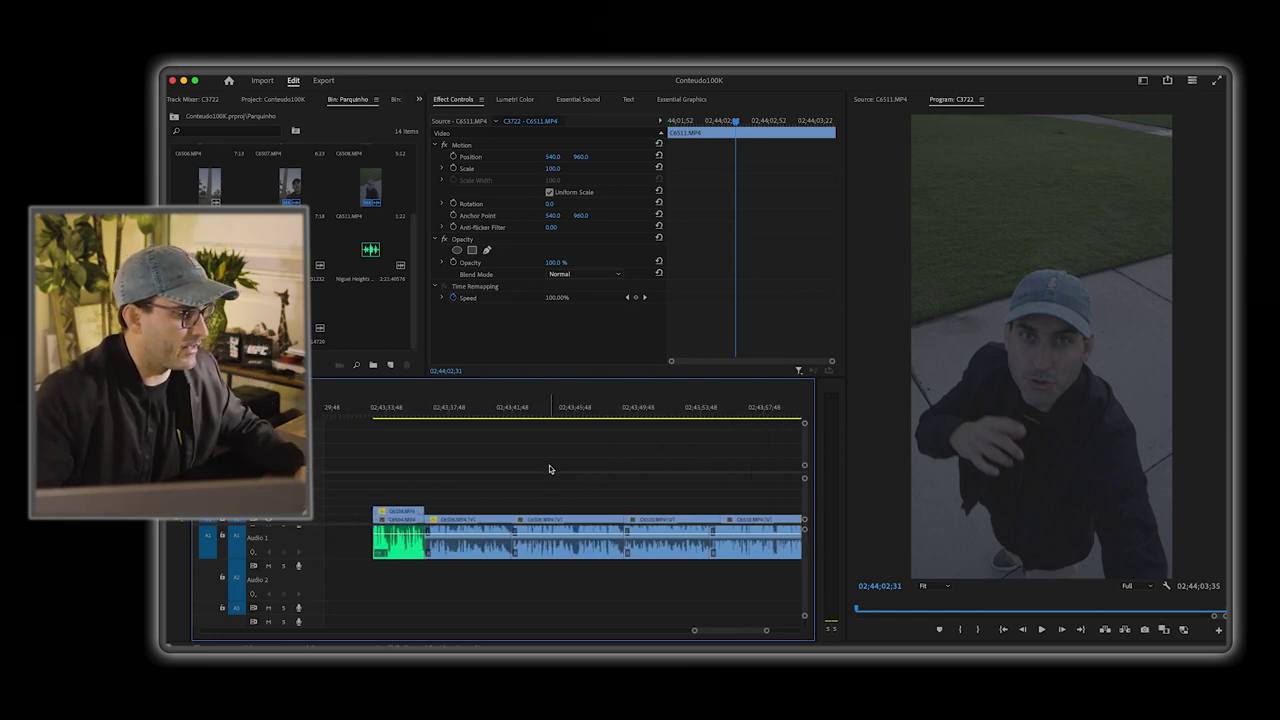
Step: Create a 1080 × 1920, 59.94 fps adjustment layer and lay it over the C6504.MP4 shot, matching the shot's length
click(399, 410)
click(412, 512)
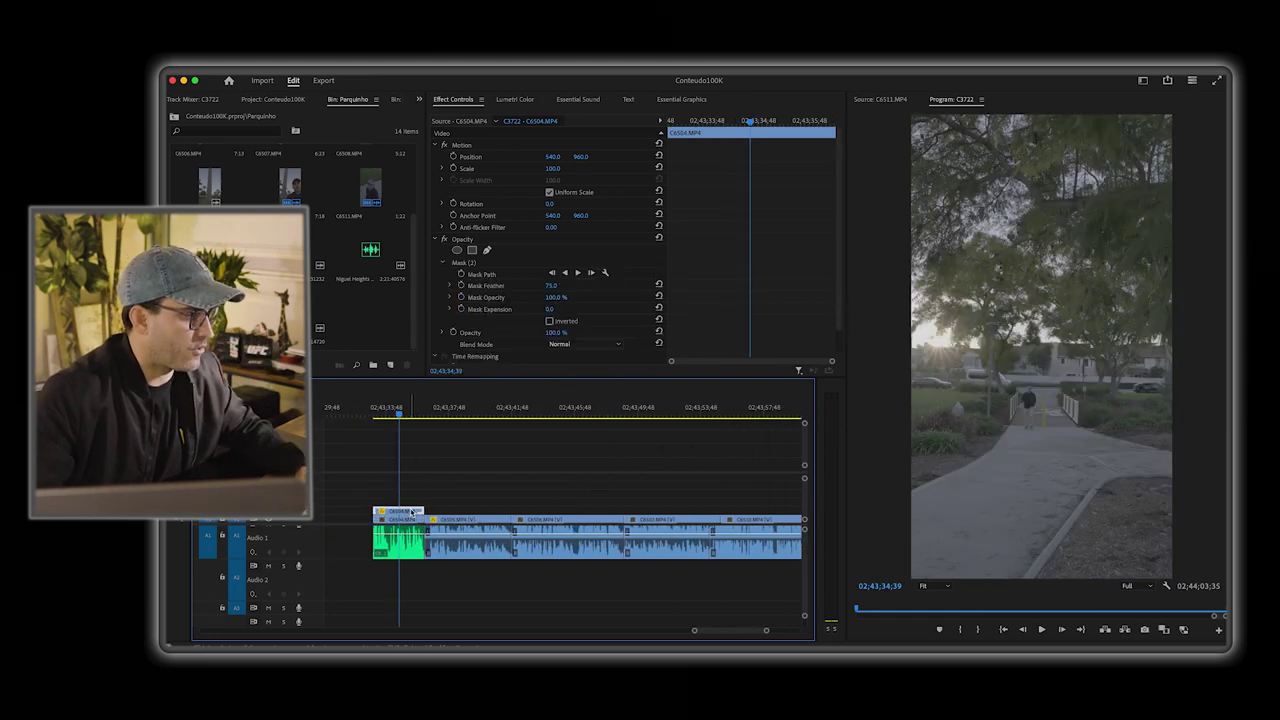
click(518, 99)
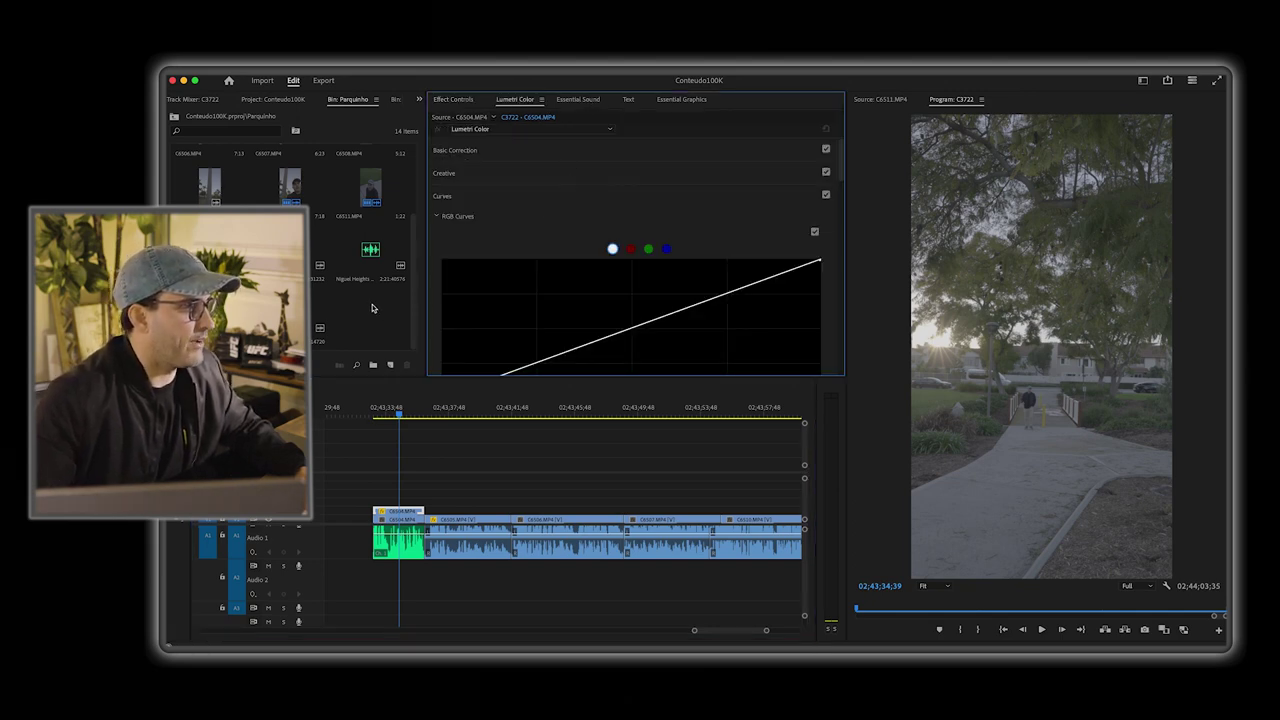
click(390, 364)
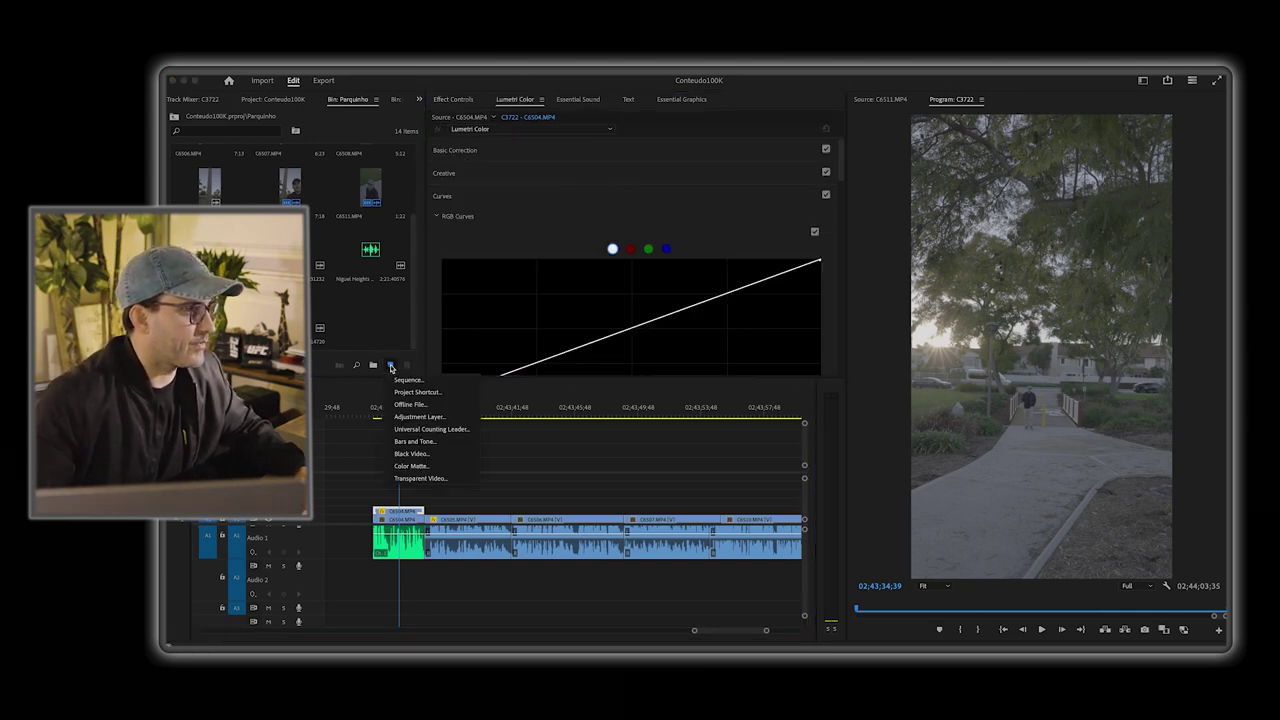
click(430, 418)
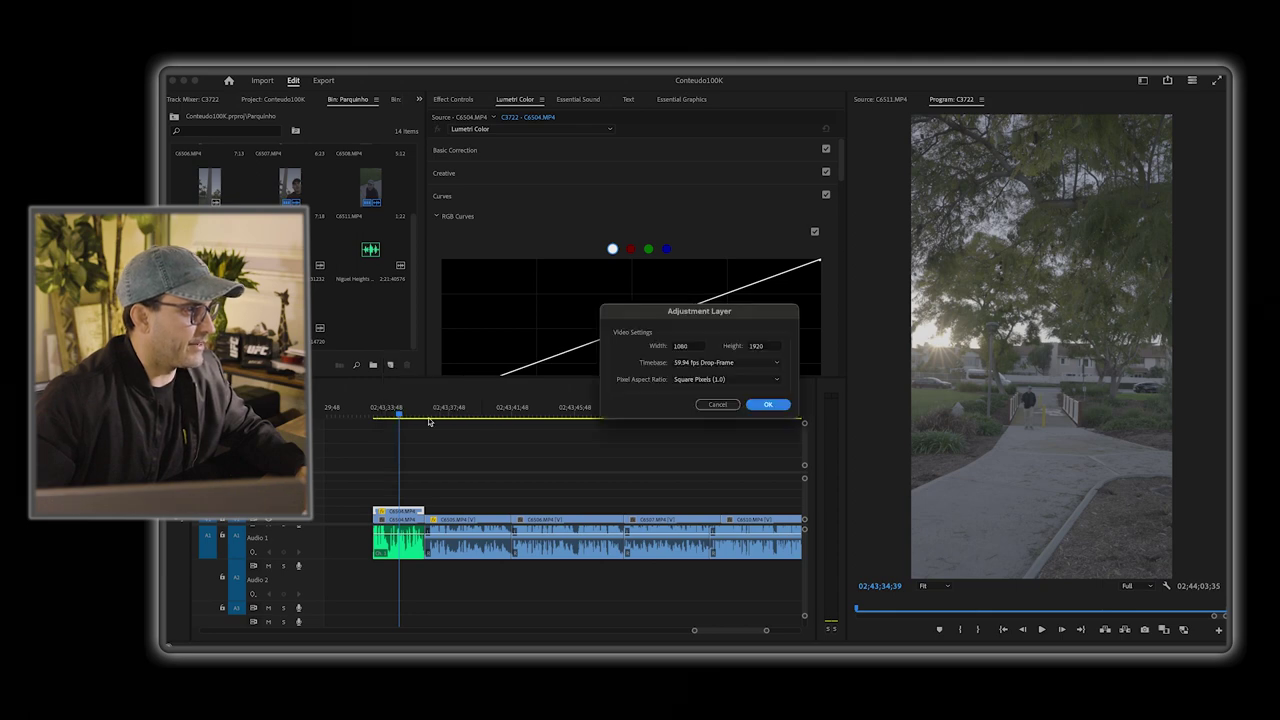
click(768, 405)
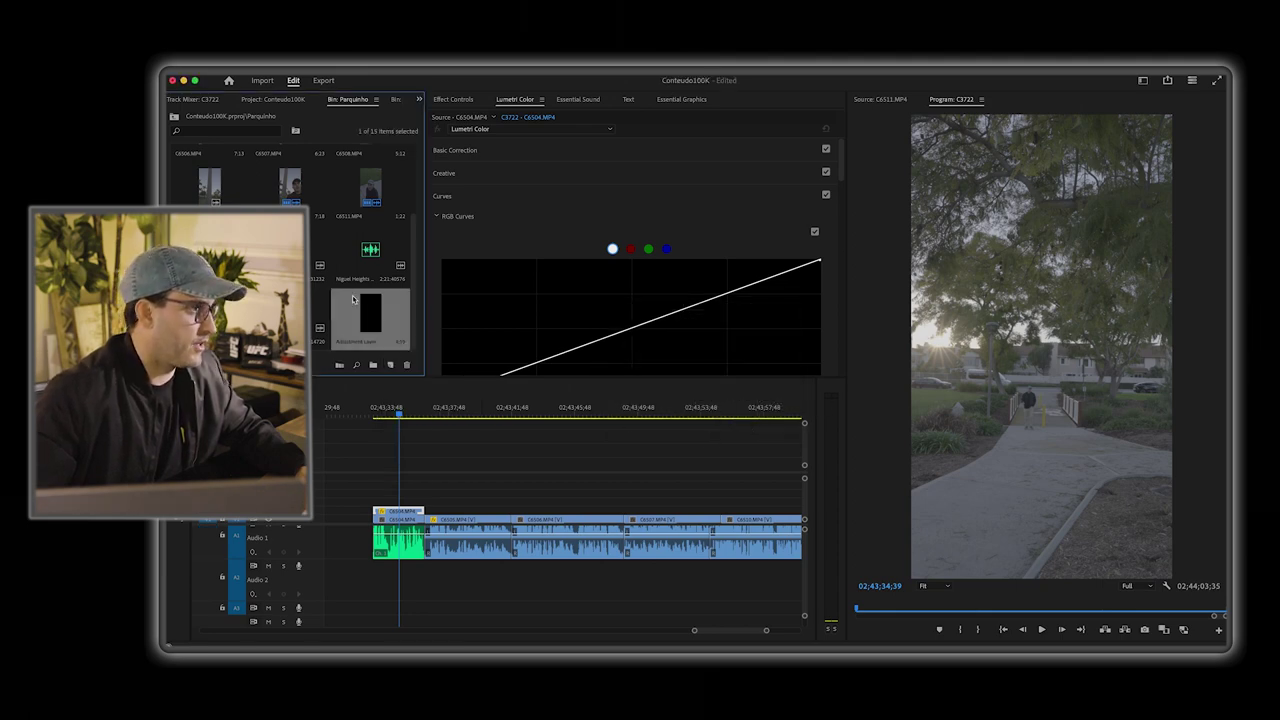
drag(352, 295, 370, 503)
drag(455, 500, 424, 500)
Step: Set the adjustment layer's Exposure to 1.1 and Contrast to 16.7 in Lumetri Color's Basic Correction
click(503, 152)
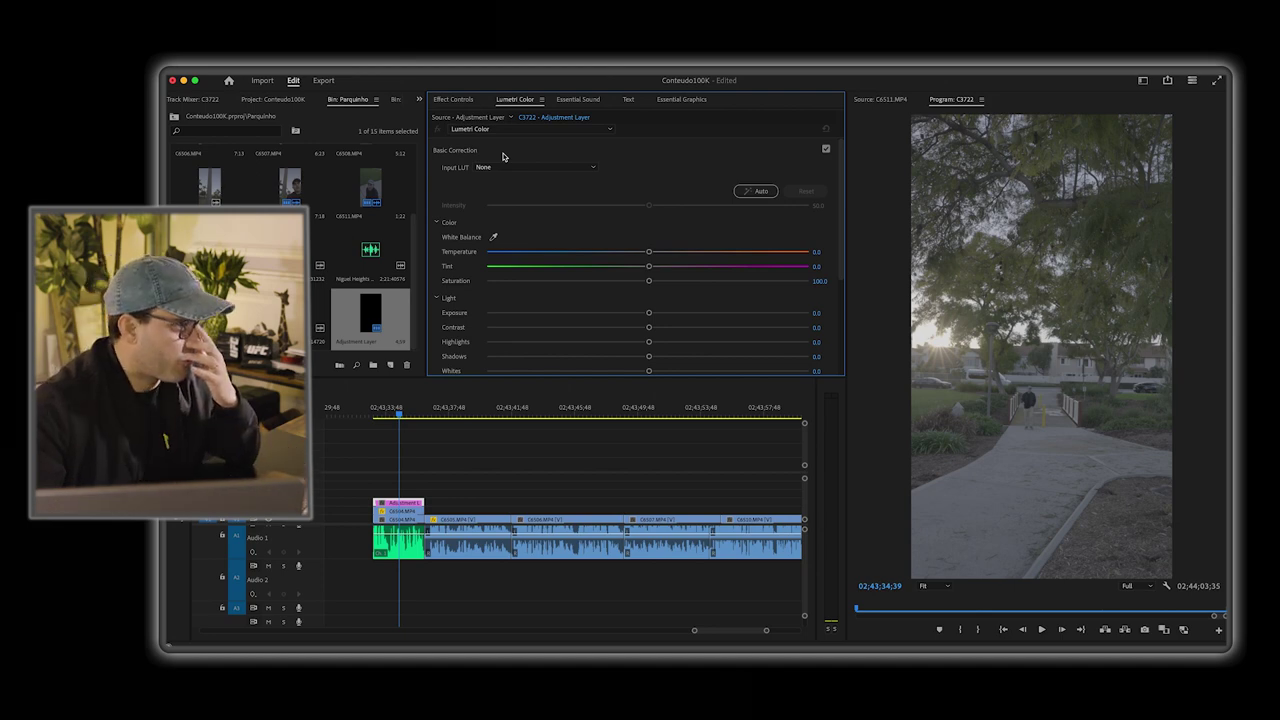
click(504, 155)
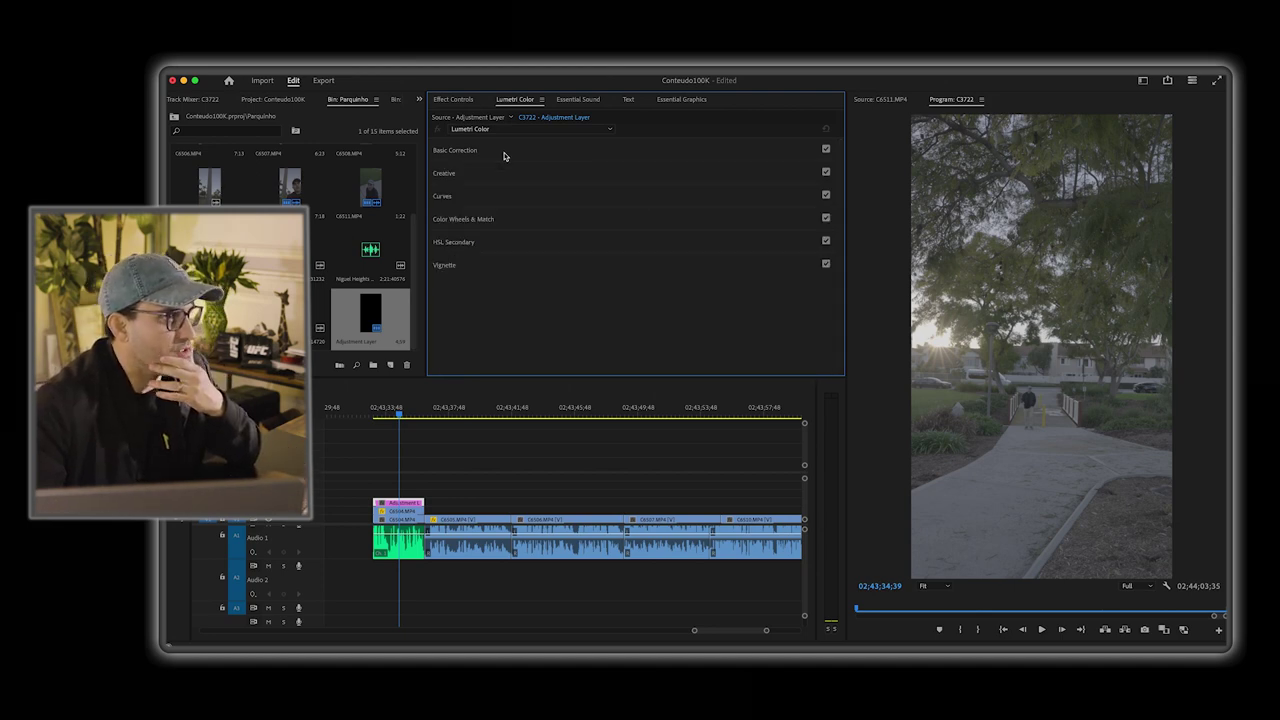
click(453, 197)
scroll(502, 291, down, 2)
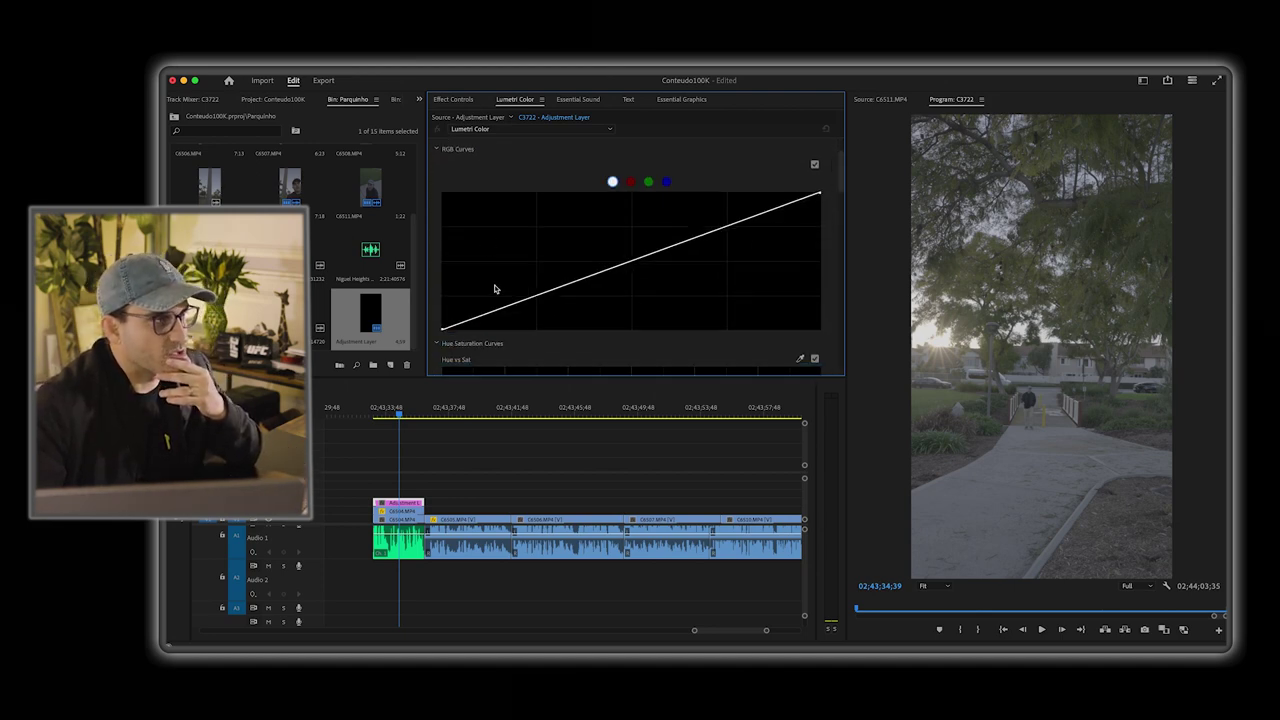
scroll(491, 243, up, 2)
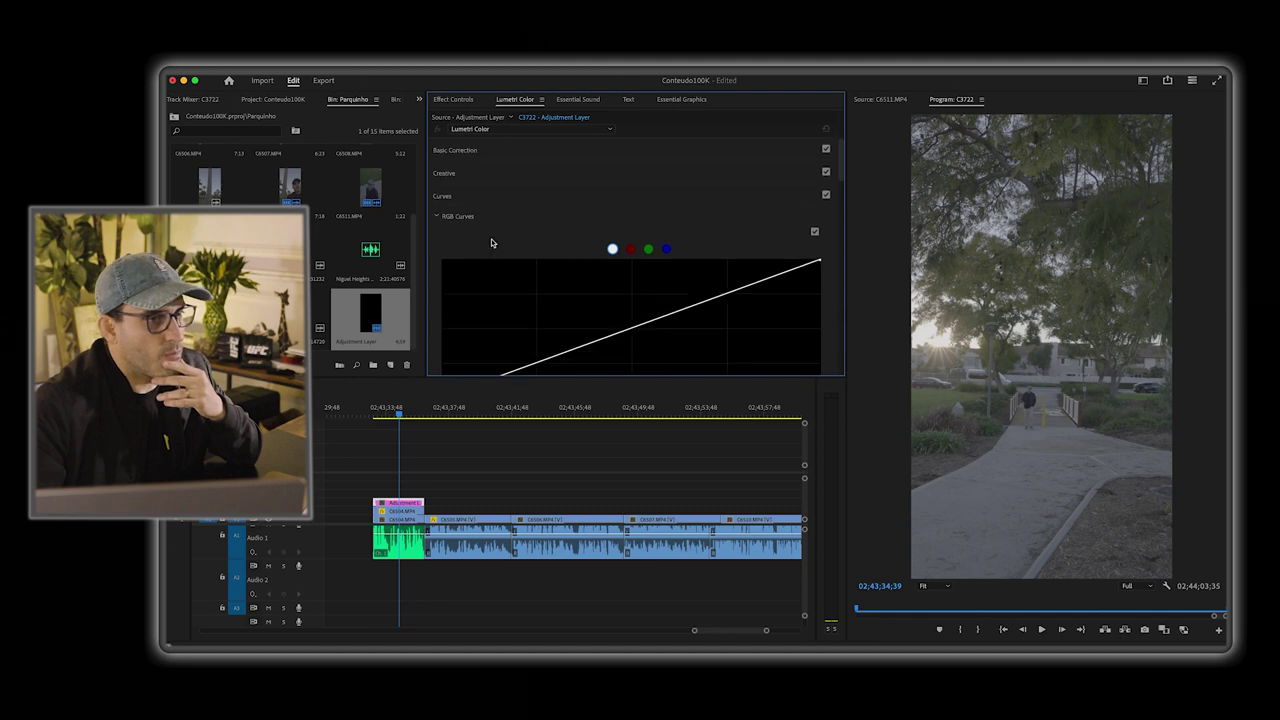
click(494, 151)
scroll(688, 273, down, 2)
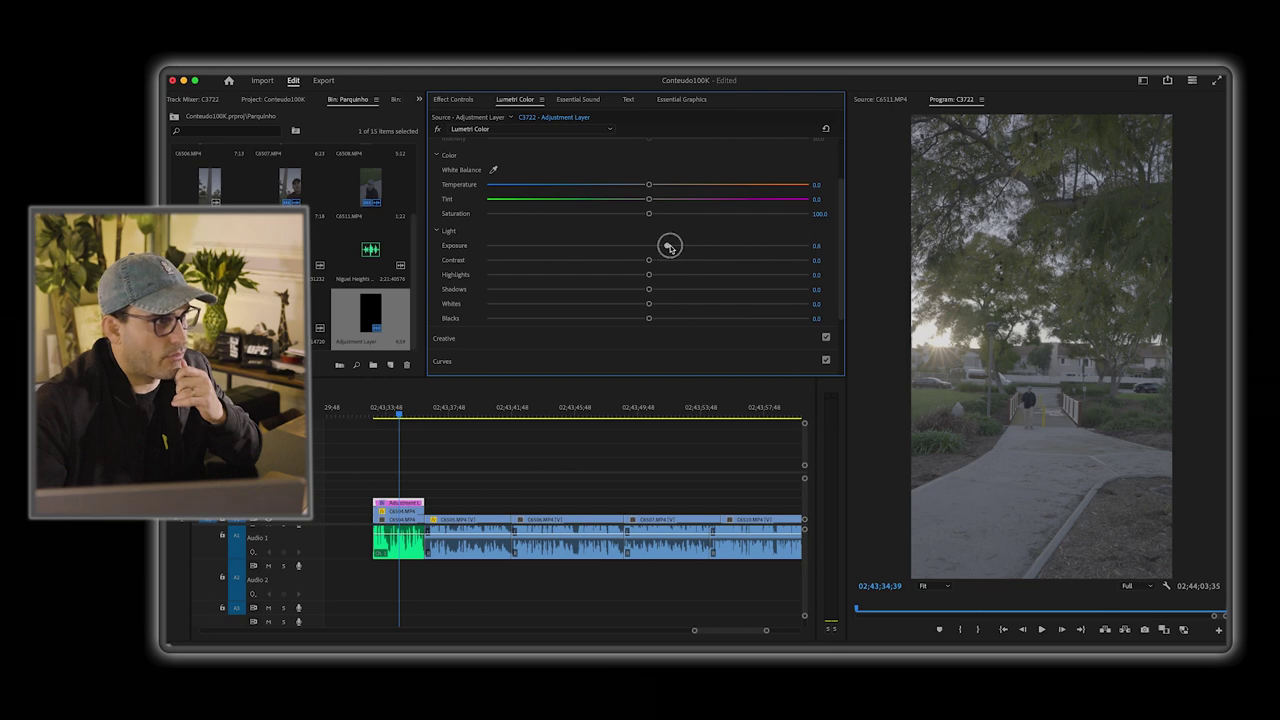
click(680, 247)
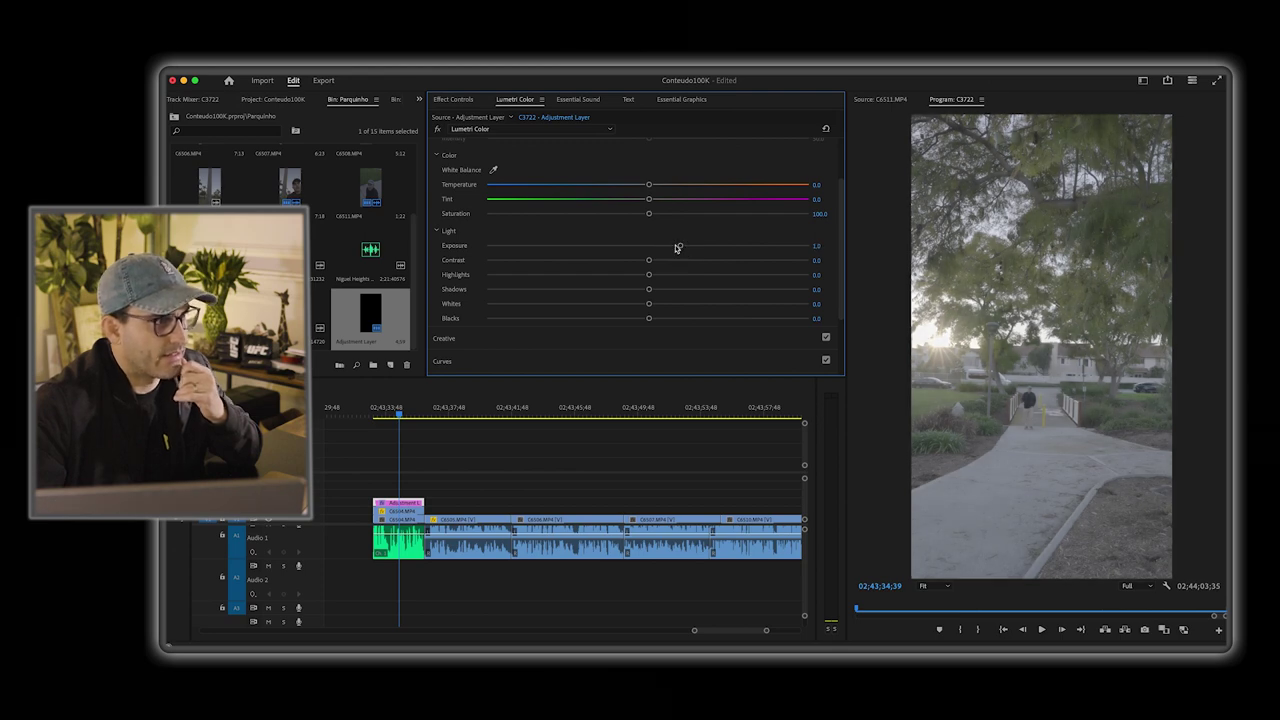
drag(678, 247, 684, 249)
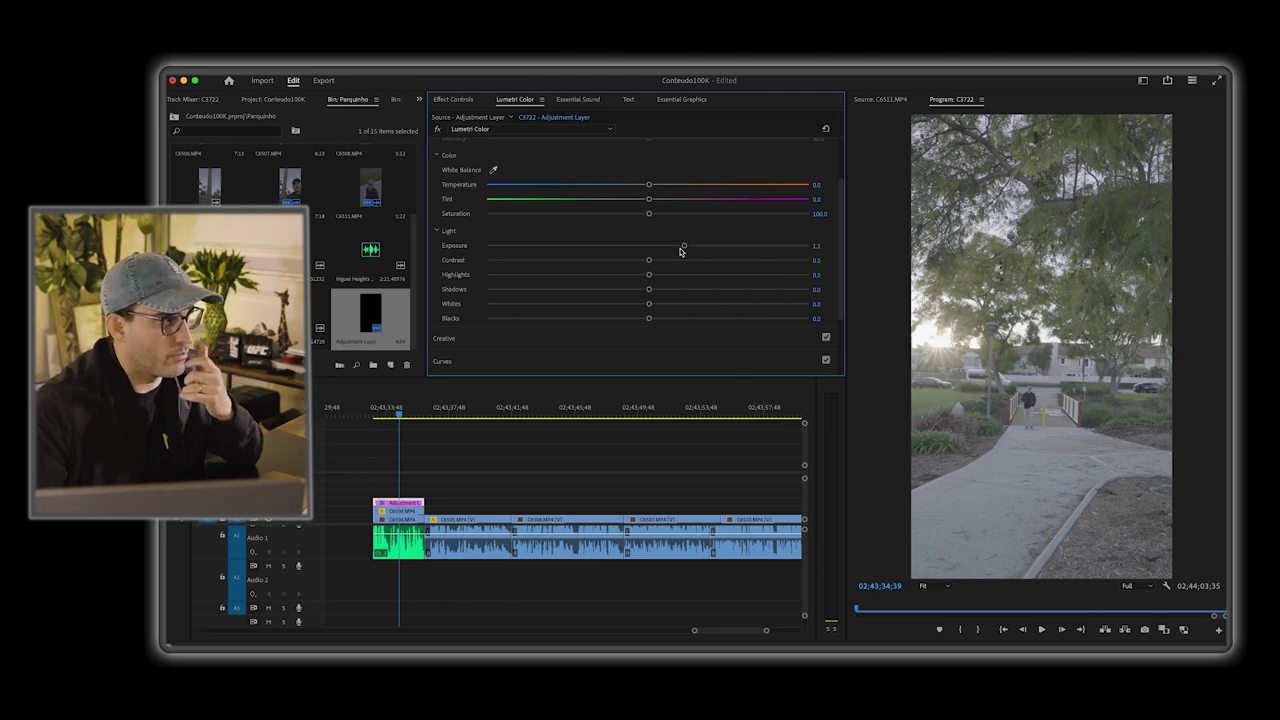
click(674, 261)
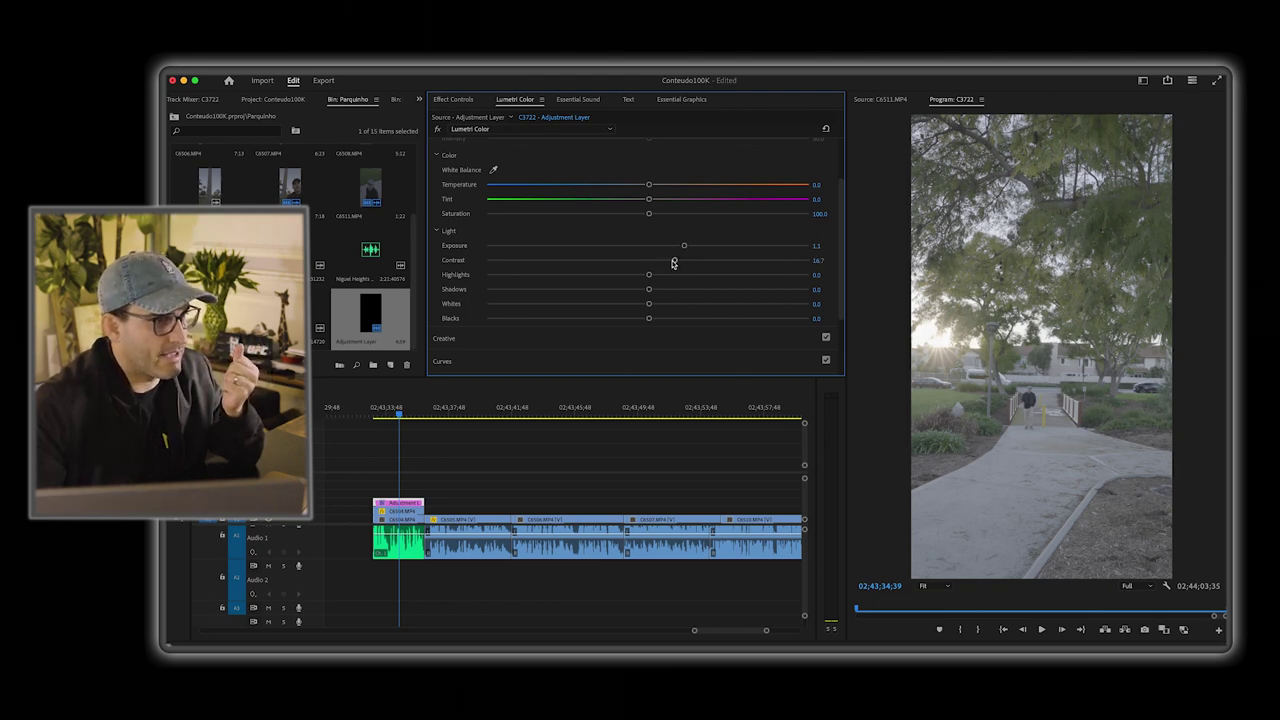
Step: Darken the adjustment layer's tones with Blacks at -22.6, Shadows at -17.7 and Highlights at -4.2
click(616, 319)
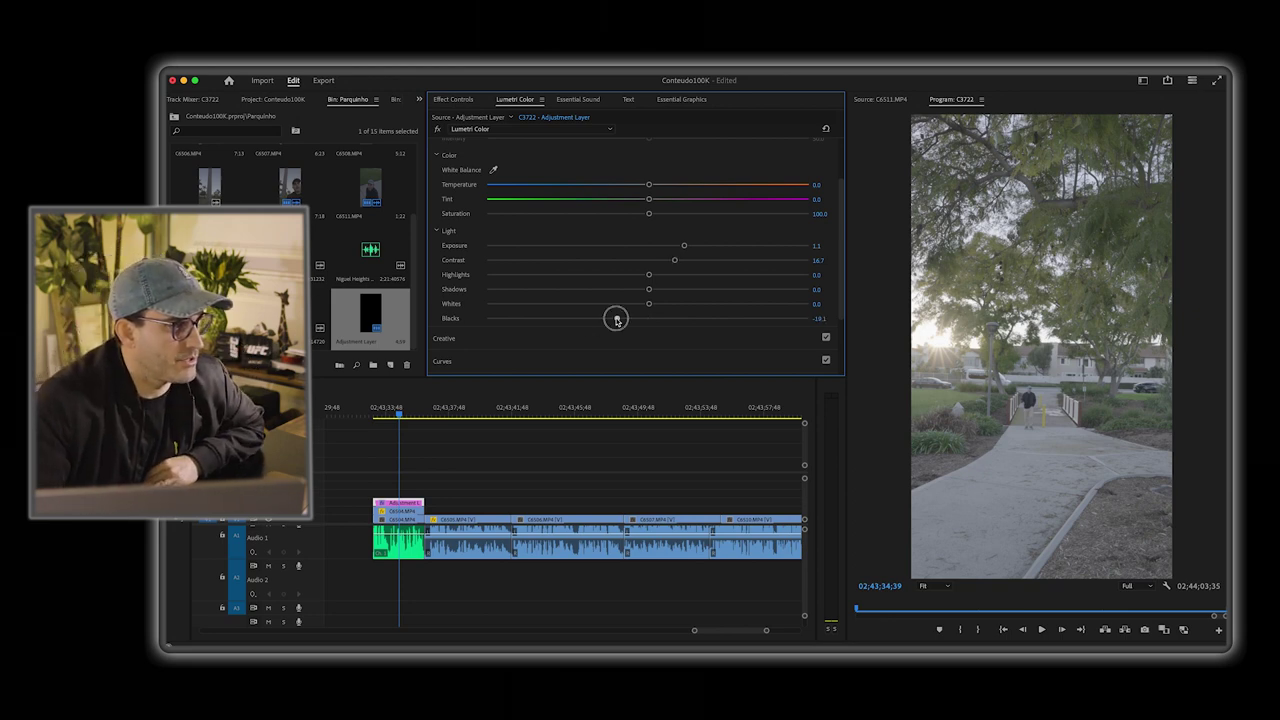
drag(616, 320, 611, 321)
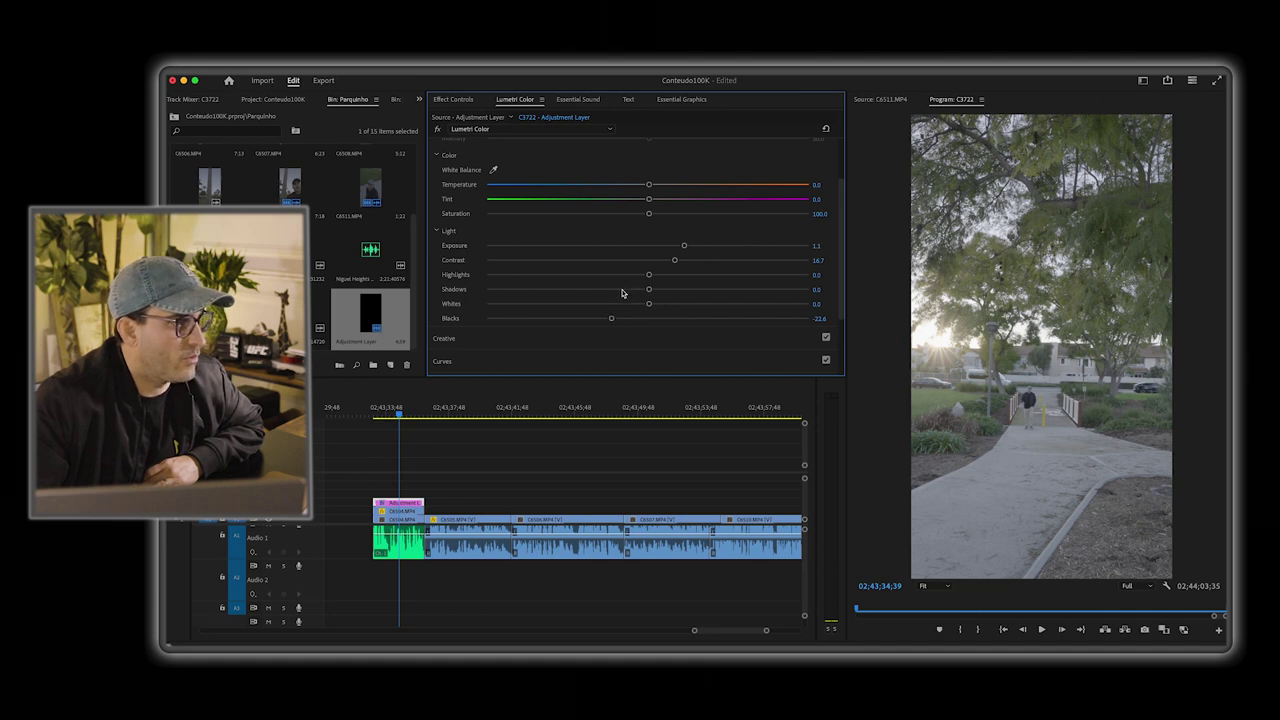
drag(620, 292, 619, 292)
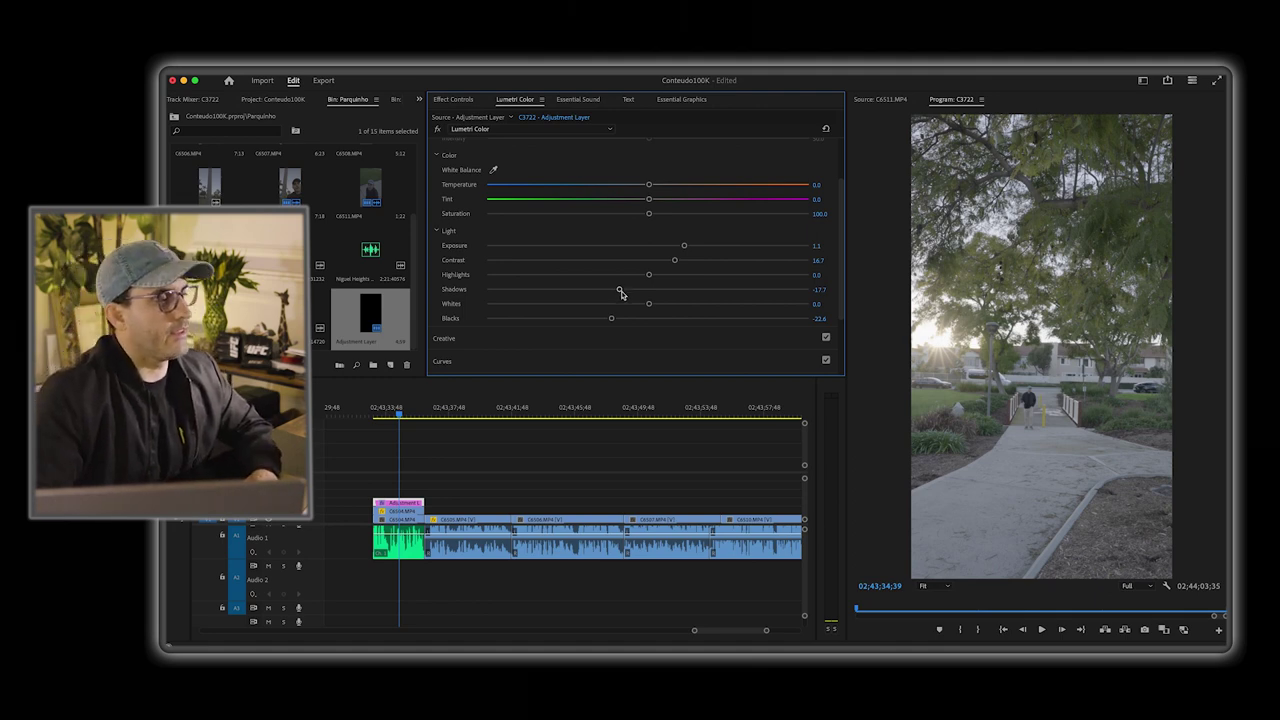
drag(648, 275, 637, 278)
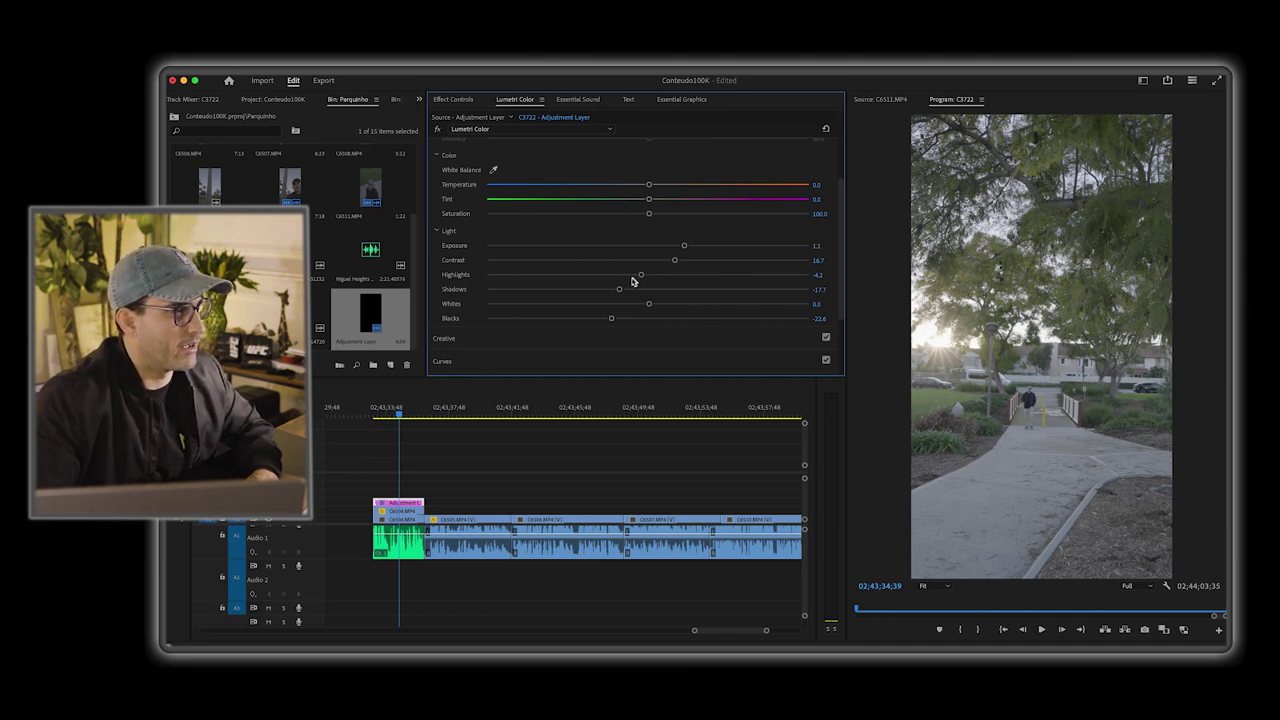
Step: Add three evenly spaced control points for shadows, midtones and highlights to the adjustment layer's white RGB curve
scroll(607, 276, up, 2)
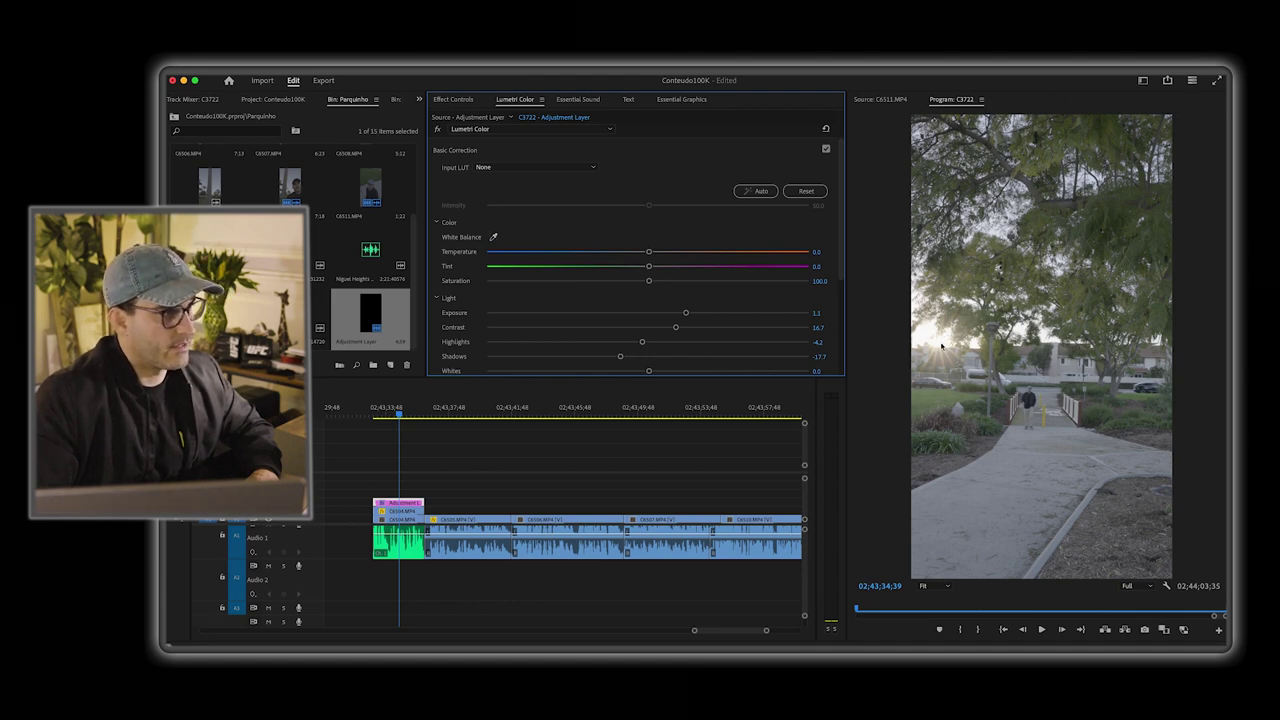
scroll(569, 333, down, 1)
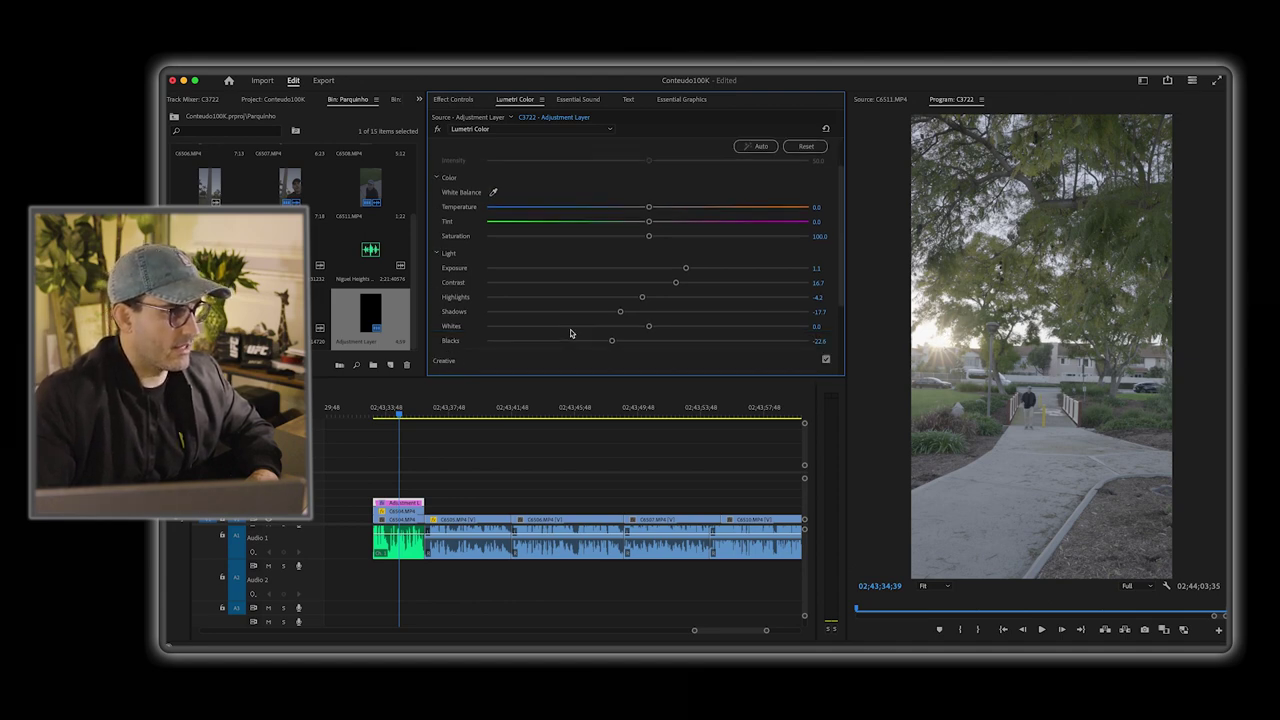
scroll(572, 333, down, 2)
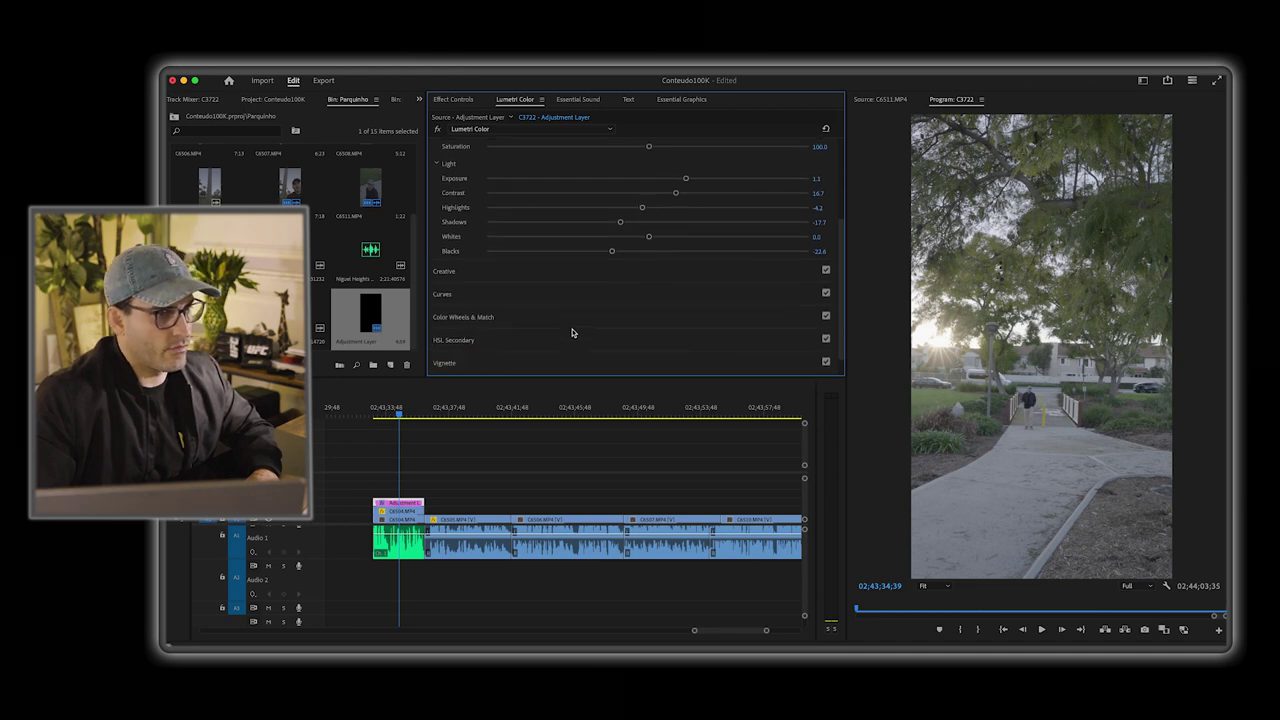
click(505, 298)
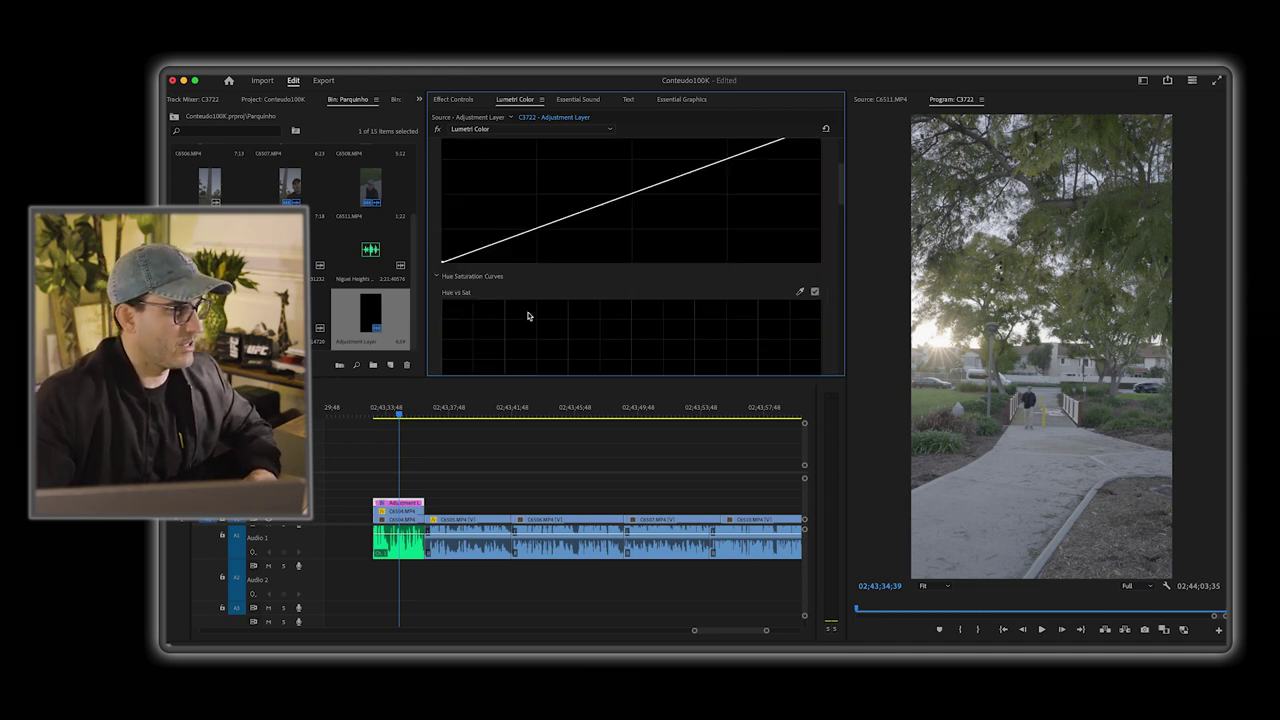
scroll(597, 306, up, 2)
click(632, 273)
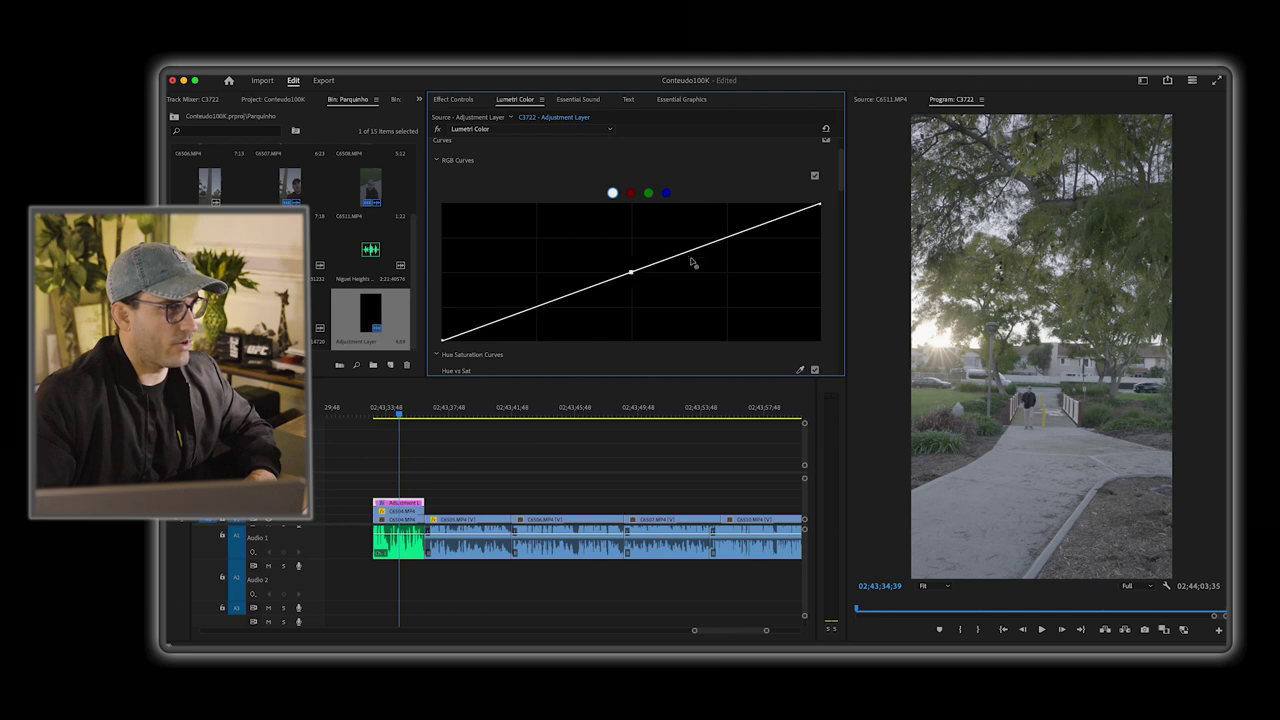
click(535, 309)
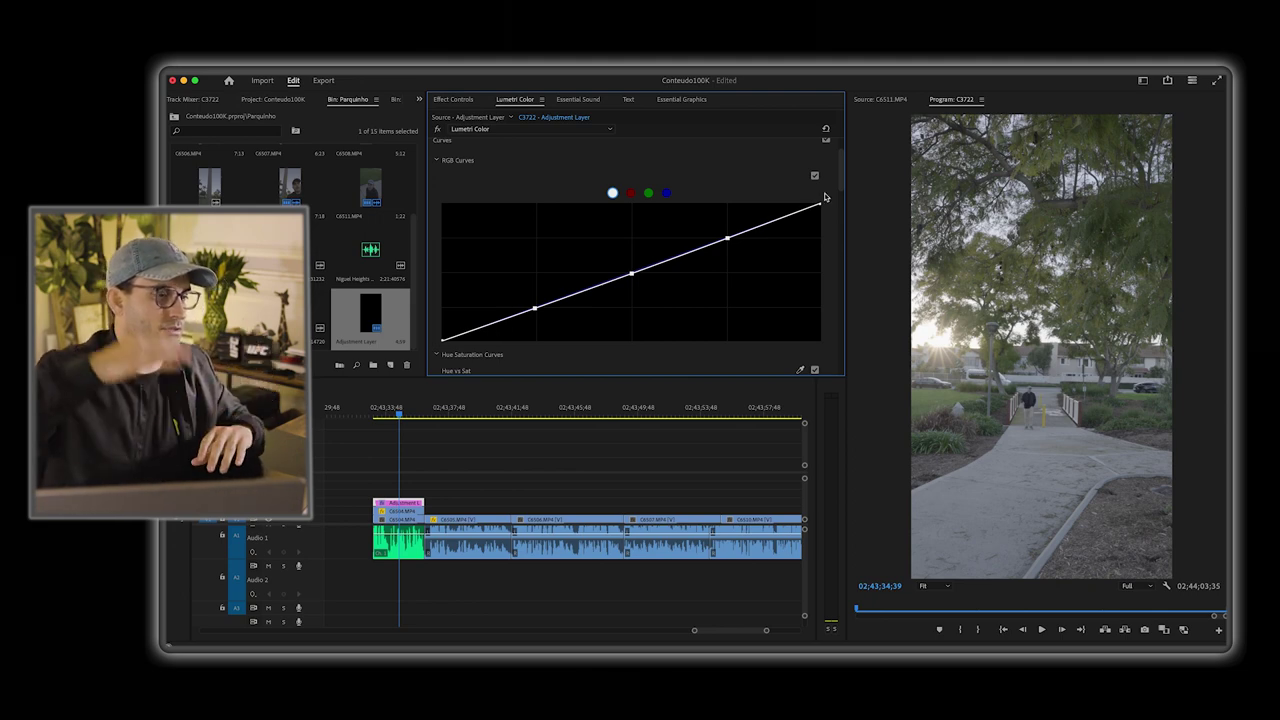
Step: Lower the white endpoint of the RGB curve slightly and raise its highlights point a little
drag(821, 207, 821, 275)
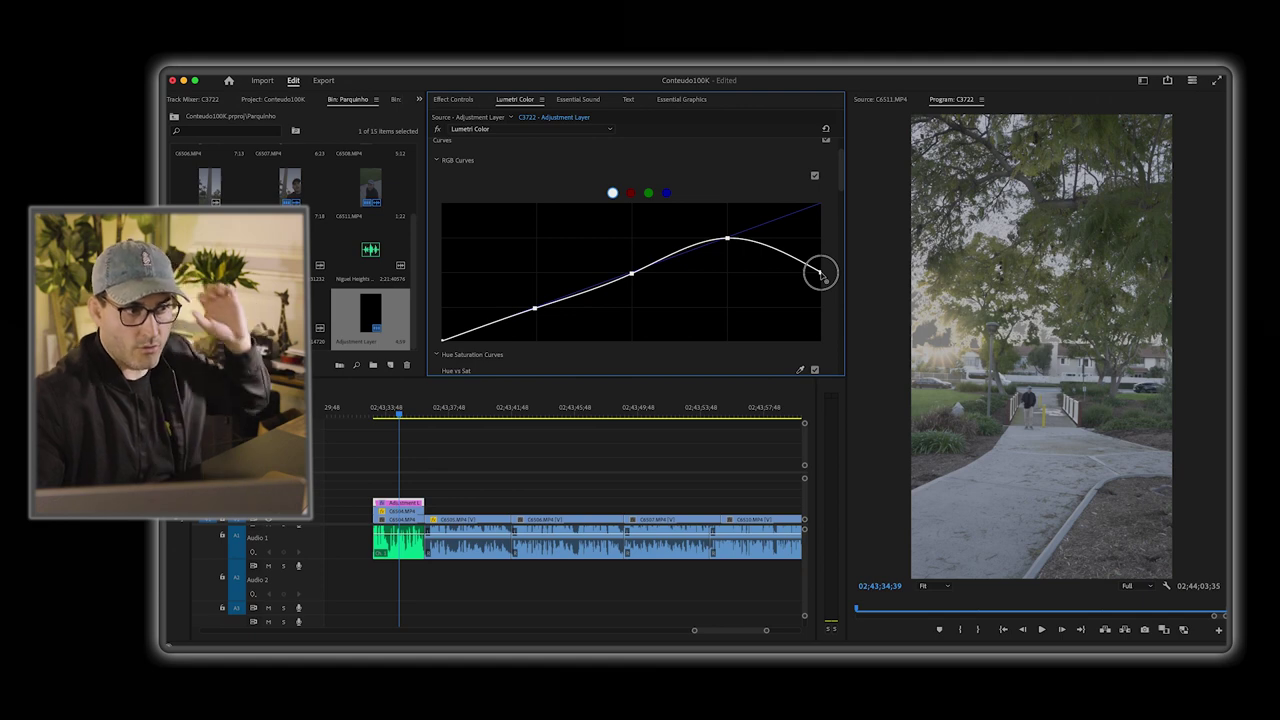
drag(821, 275, 821, 209)
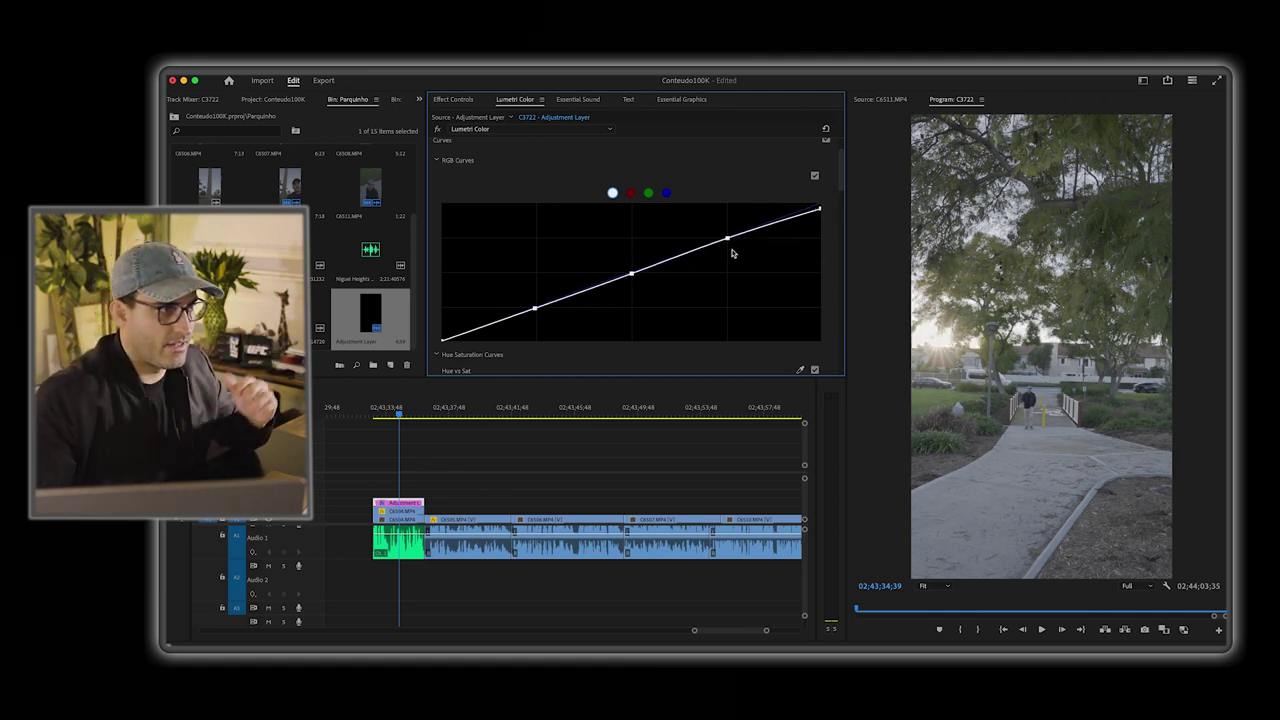
drag(727, 239, 727, 232)
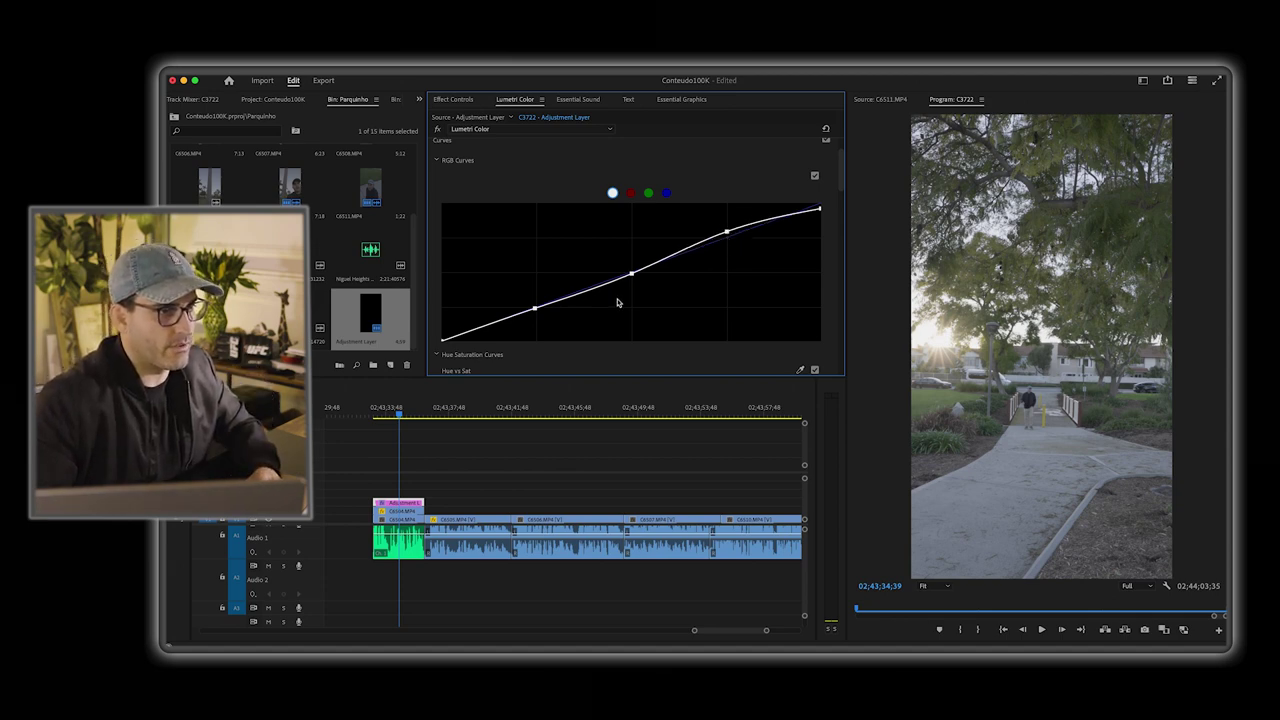
Step: Lower the midtones point of the adjustment layer's white RGB curve slightly, with a small correction to the shadows point
drag(632, 277, 632, 278)
drag(535, 309, 534, 306)
drag(632, 279, 632, 279)
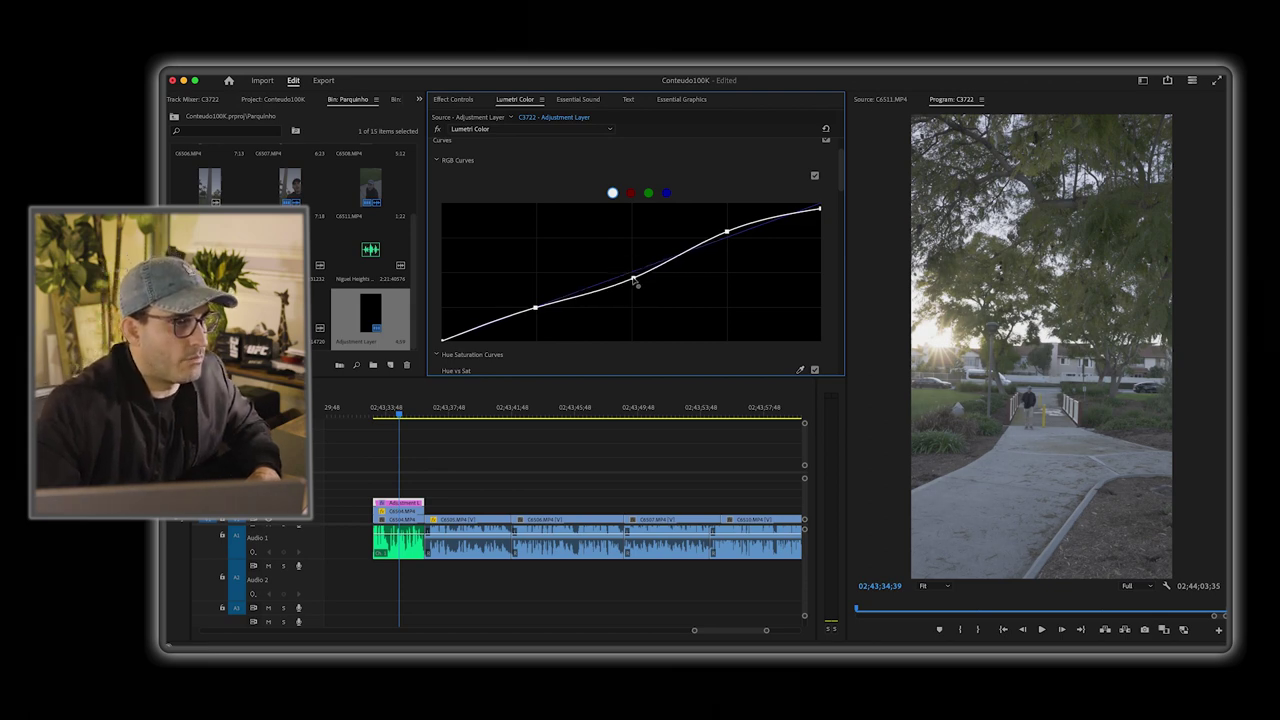
click(632, 279)
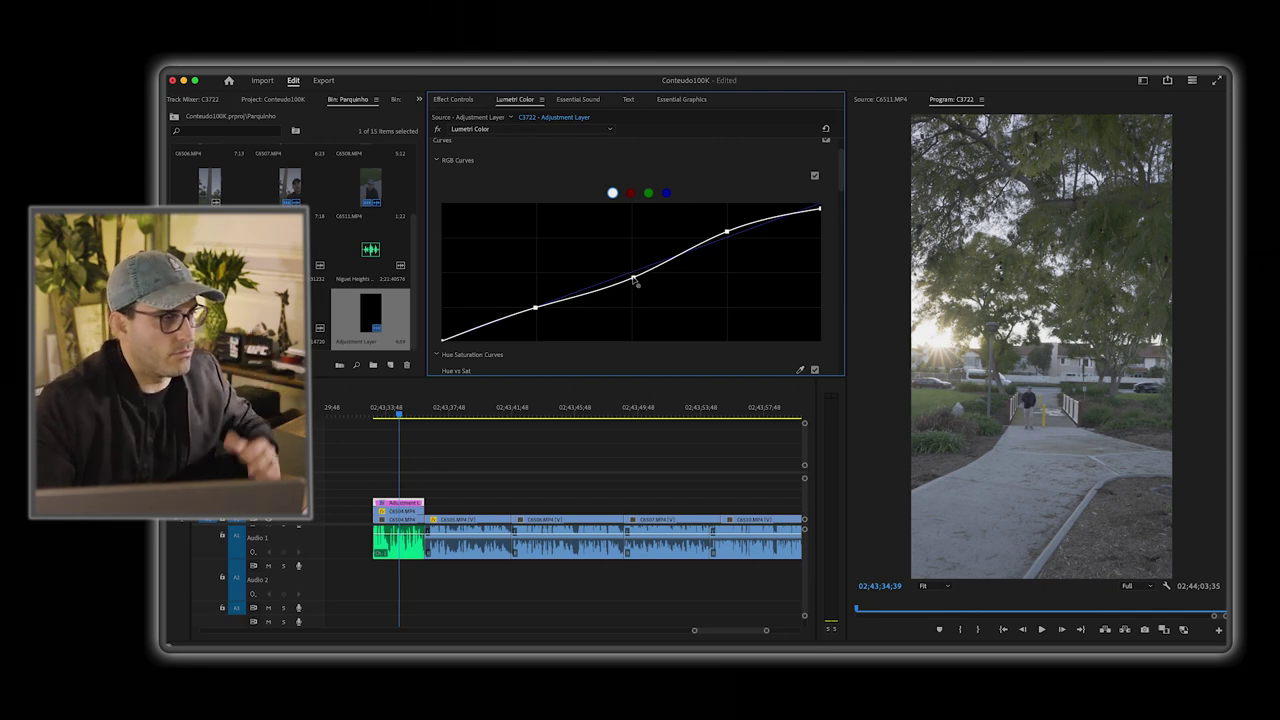
click(633, 279)
mouse_move(633, 277)
mouse_down()
mouse_move(632, 258)
mouse_move(635, 278)
mouse_up()
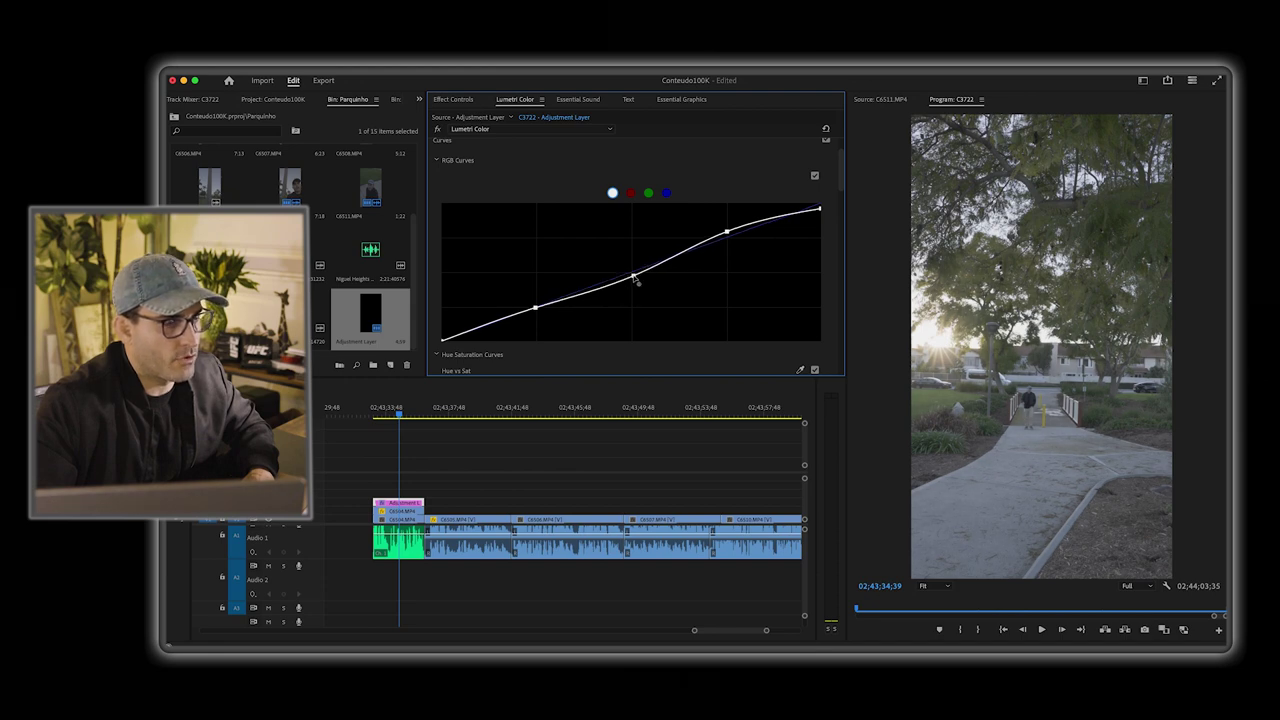
Step: Lower the RGB curve's shadows point slightly and shift its black endpoint inward along the baseline, raising it a touch
scroll(510, 311, down, 1)
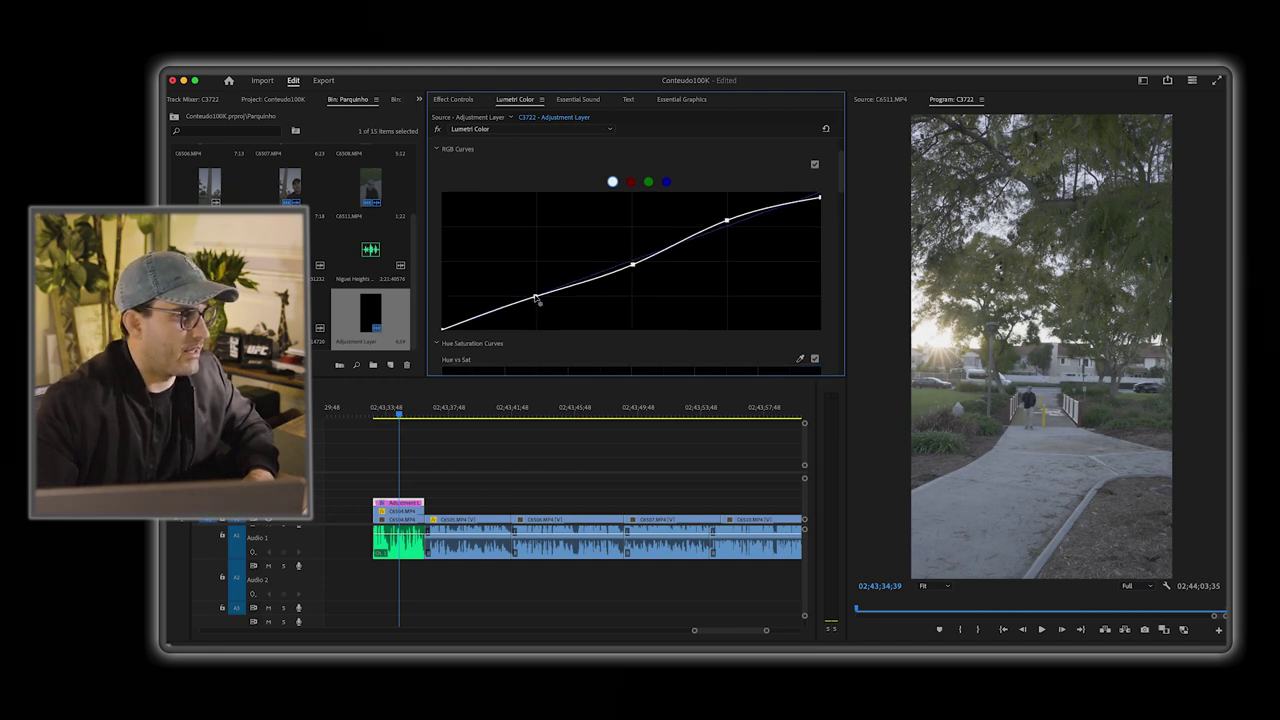
drag(536, 299, 536, 299)
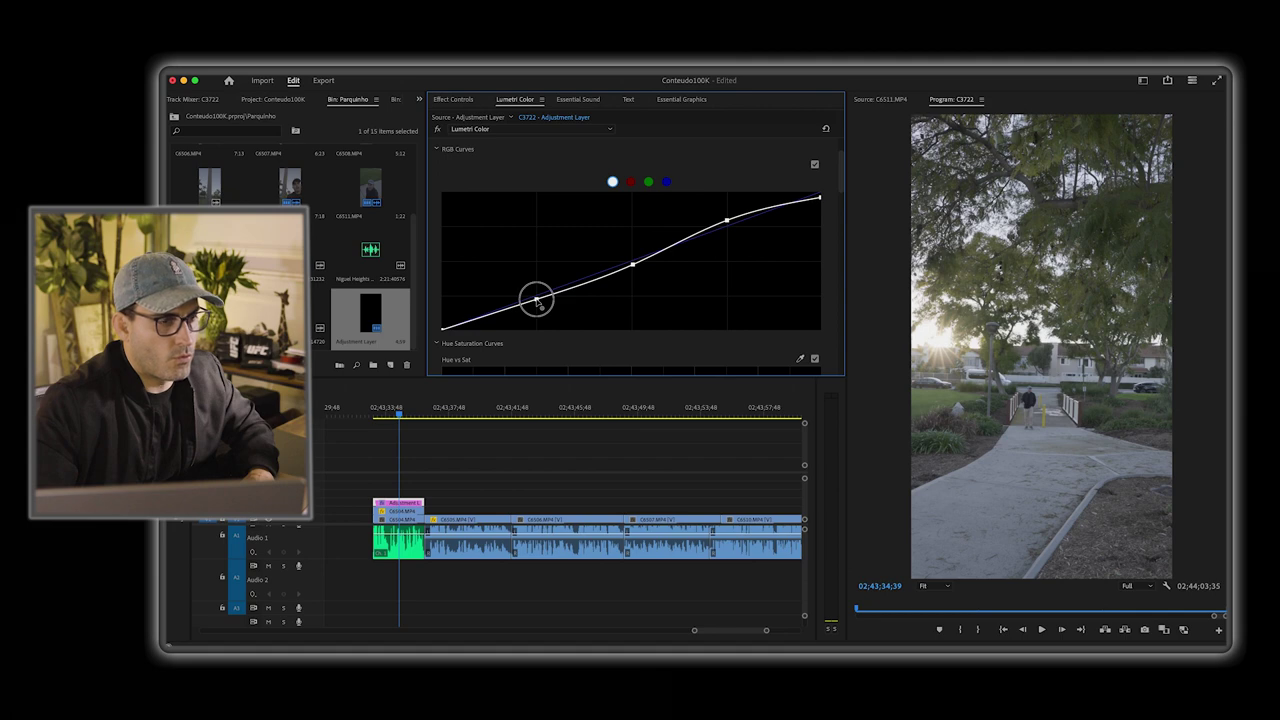
drag(536, 299, 536, 301)
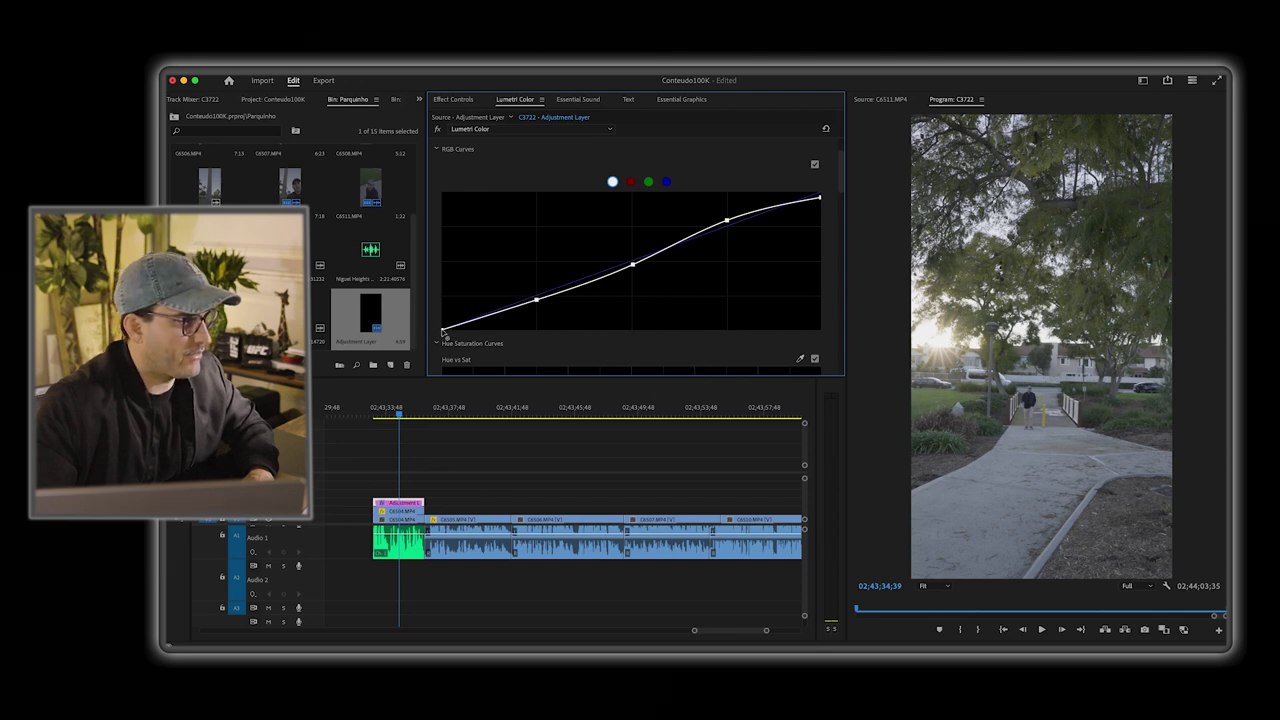
mouse_move(443, 331)
mouse_down()
mouse_move(482, 333)
mouse_move(465, 329)
mouse_up()
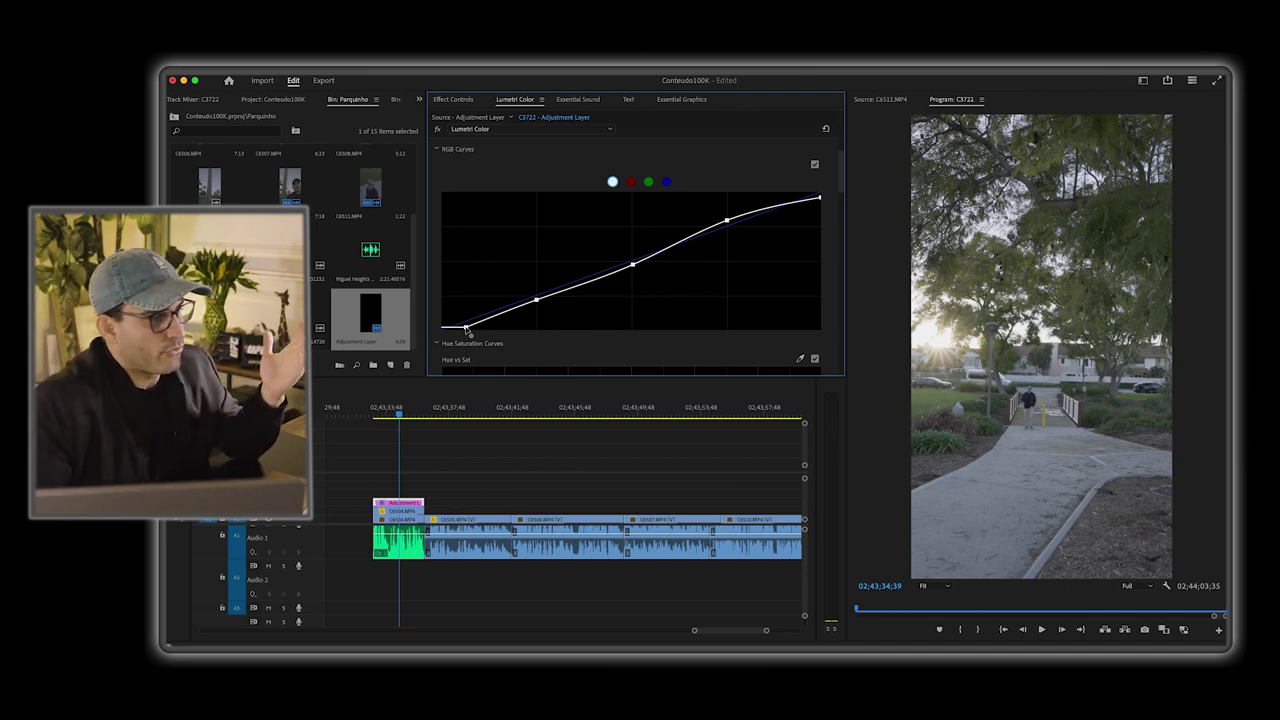
Step: Sample the yellow-green foliage beside the sun for the Hue vs Sat curve and raise the saturation of those hues slightly
scroll(433, 322, down, 3)
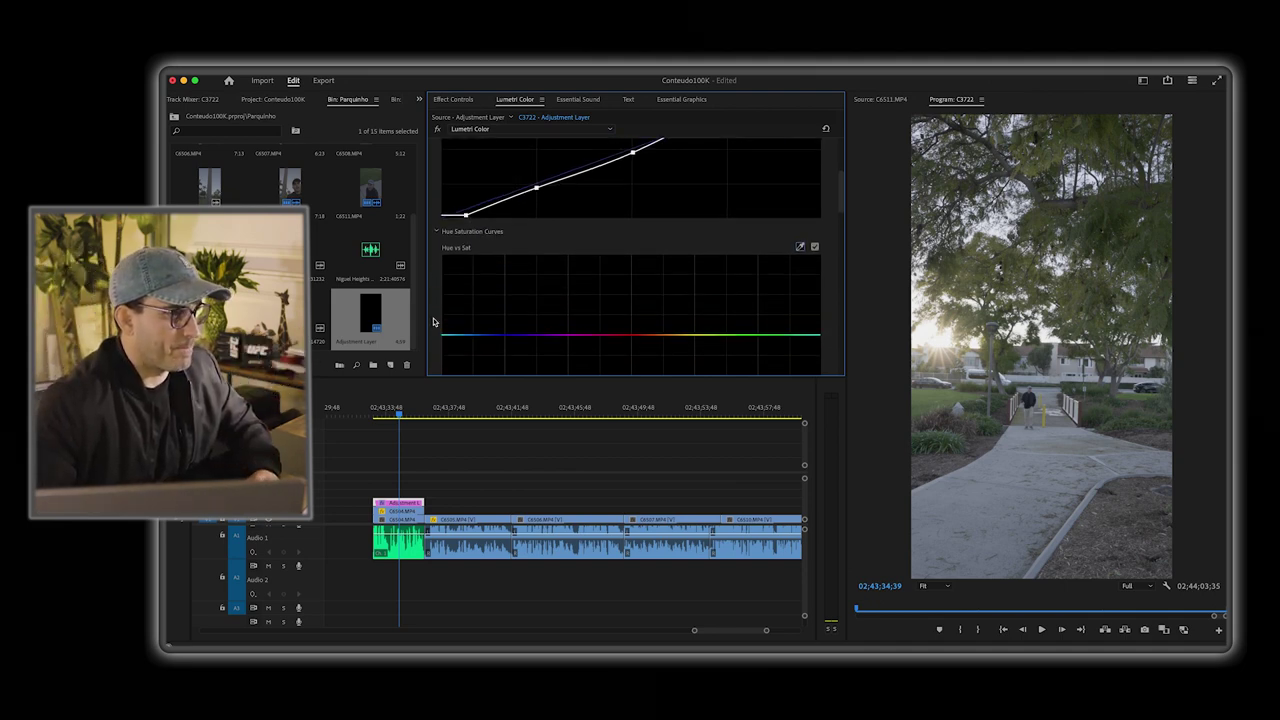
scroll(433, 322, down, 3)
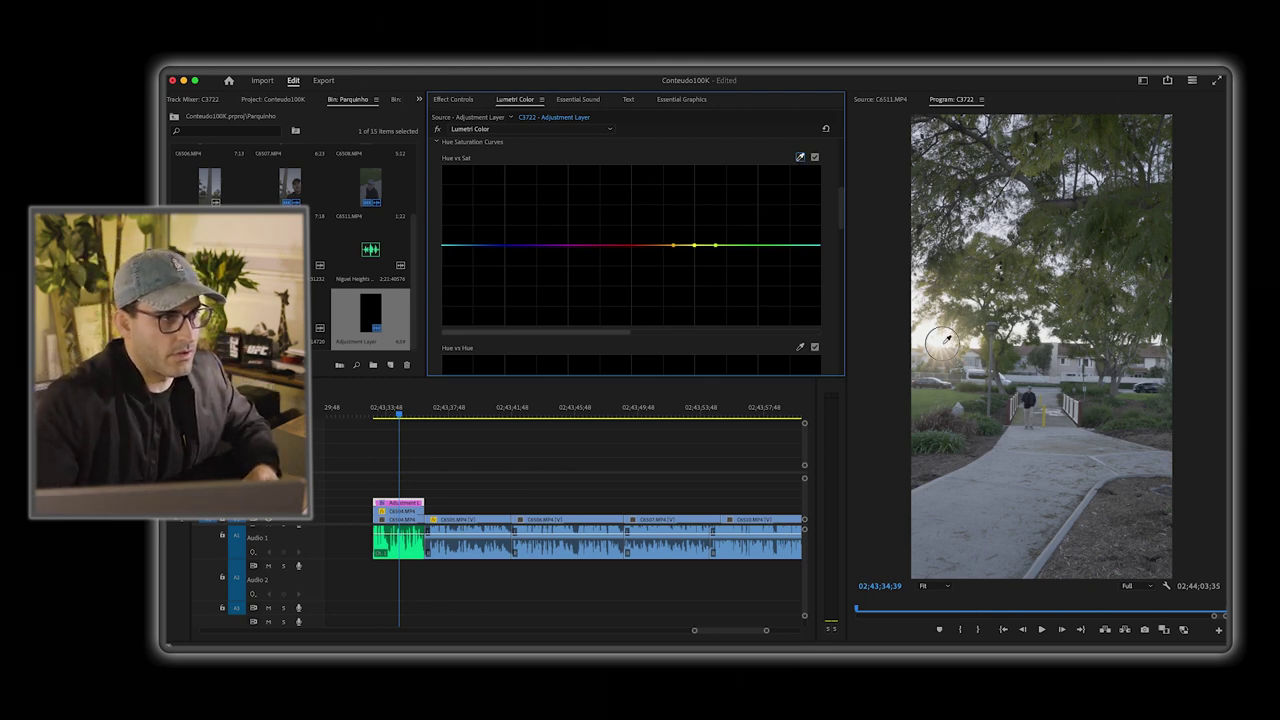
mouse_move(696, 246)
mouse_down()
mouse_move(694, 229)
mouse_move(715, 231)
mouse_move(676, 235)
mouse_move(716, 231)
mouse_up()
click(715, 244)
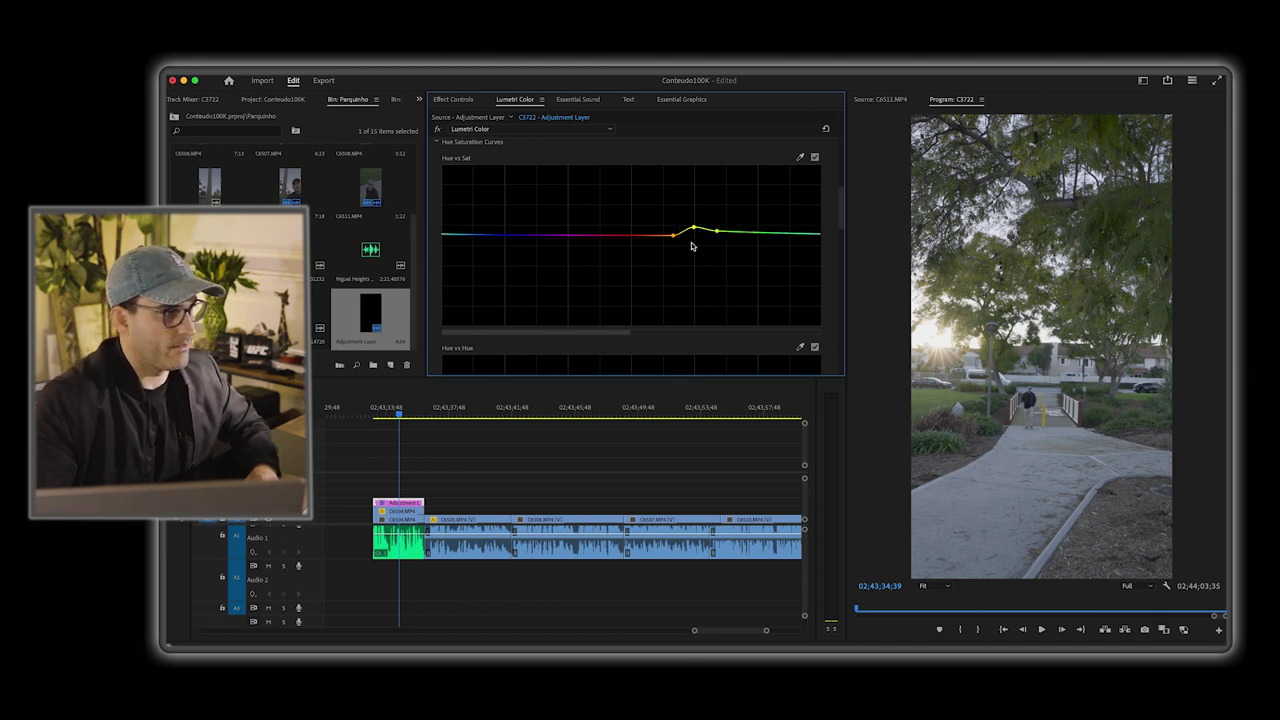
Step: Tint the shadows slightly toward warm orange-yellow with the Shadows color wheel
scroll(524, 290, down, 5)
scroll(524, 290, down, 5)
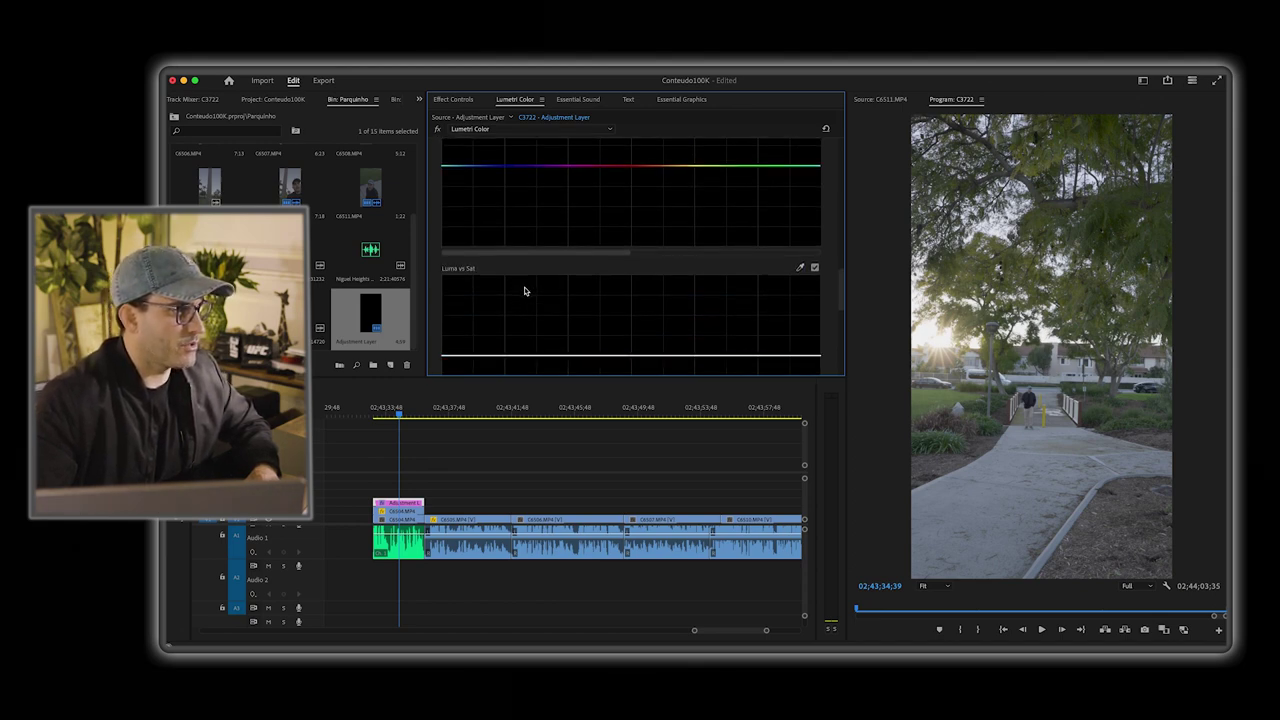
click(474, 293)
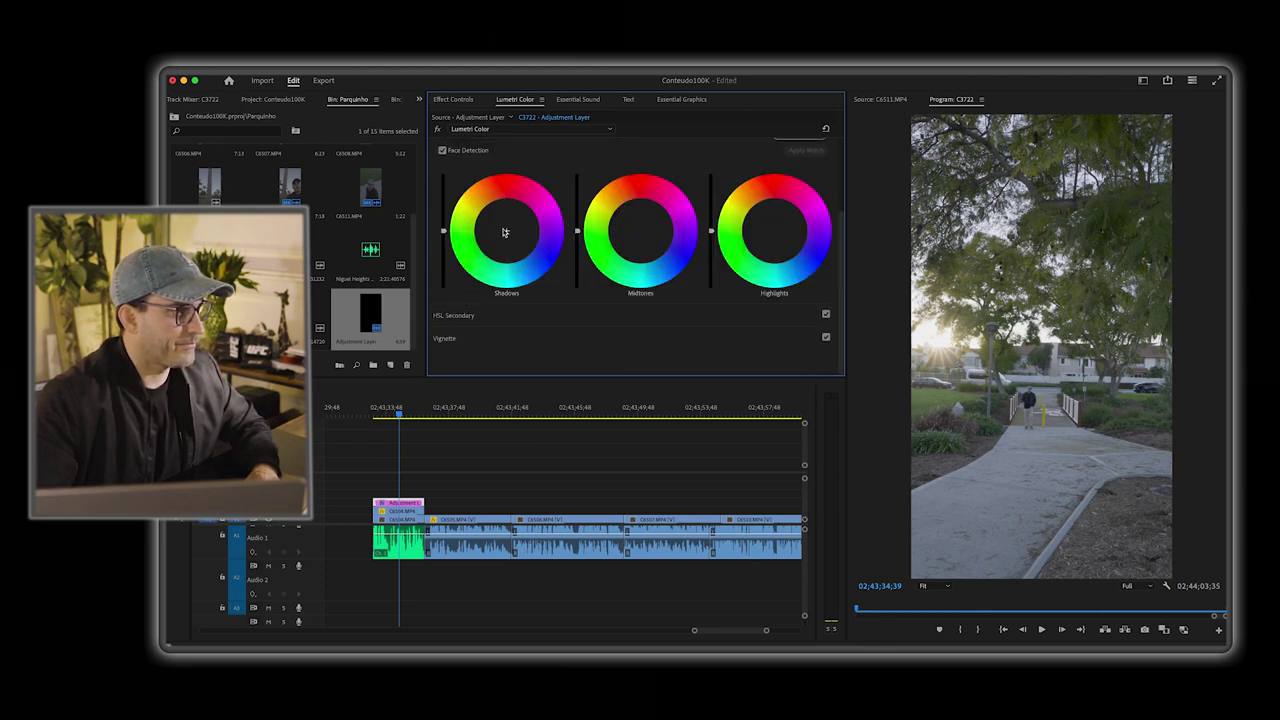
click(487, 321)
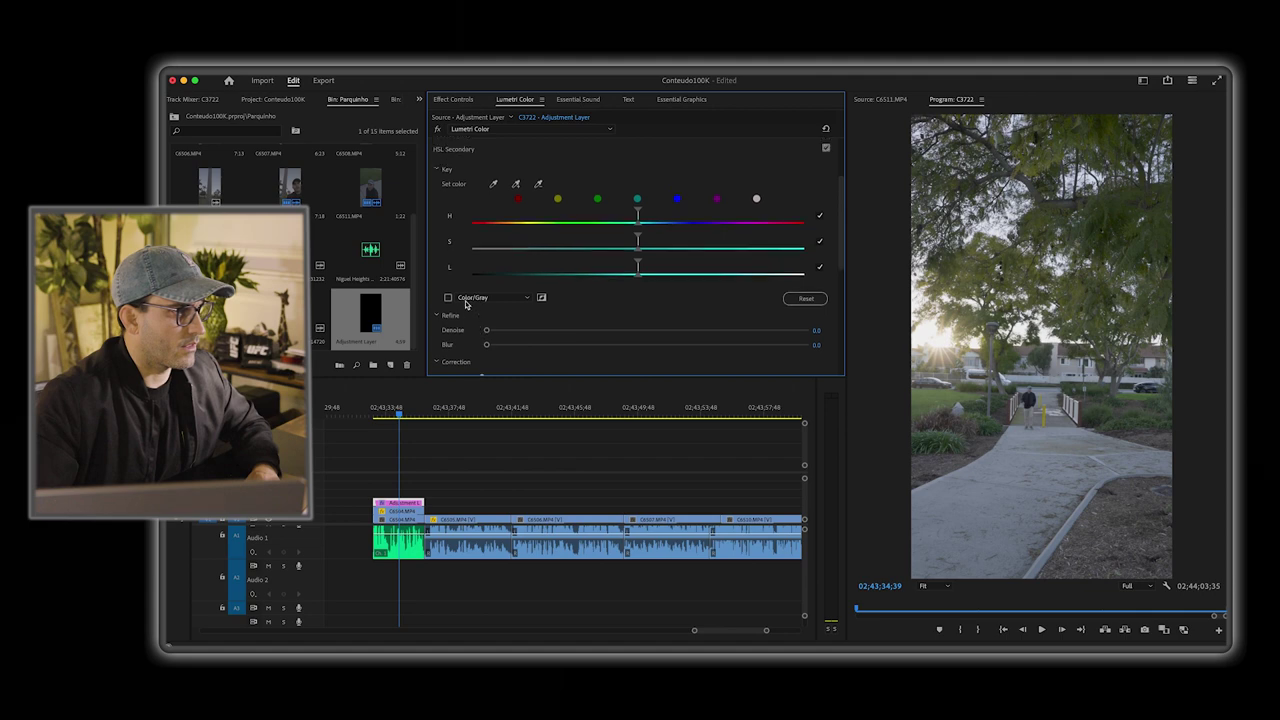
click(478, 222)
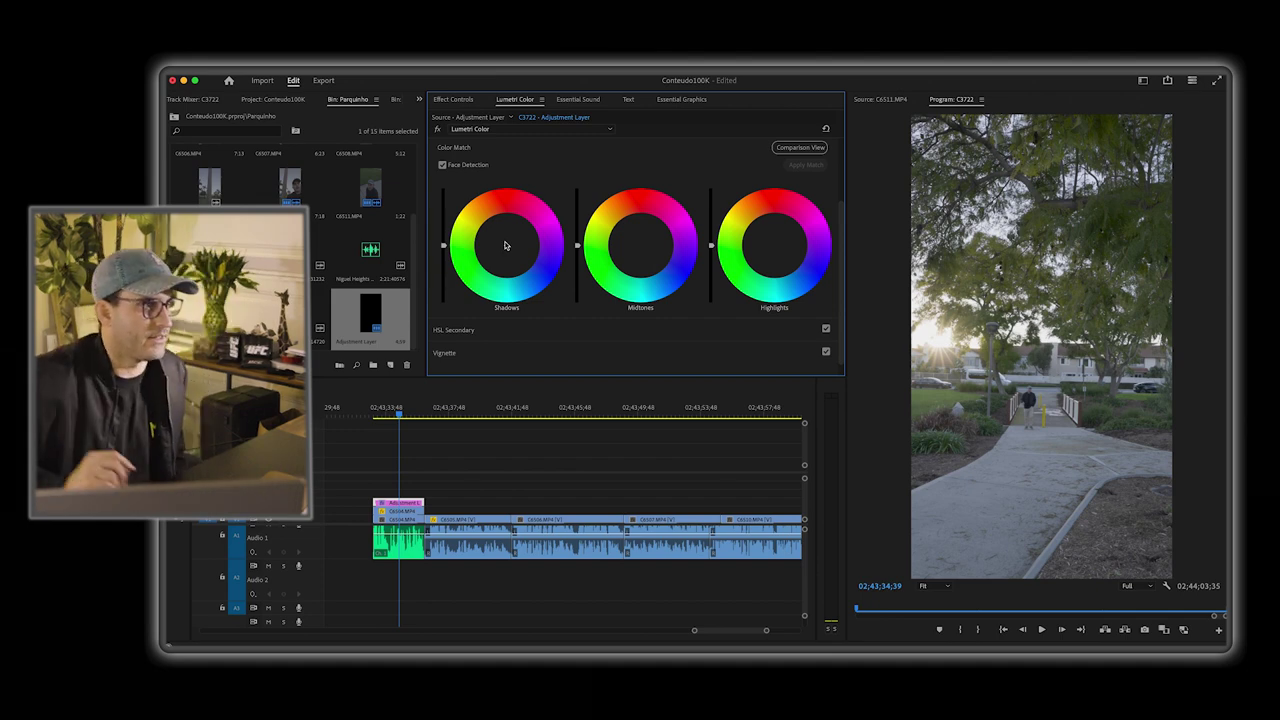
mouse_move(509, 246)
mouse_down()
mouse_move(500, 240)
mouse_move(508, 255)
mouse_up()
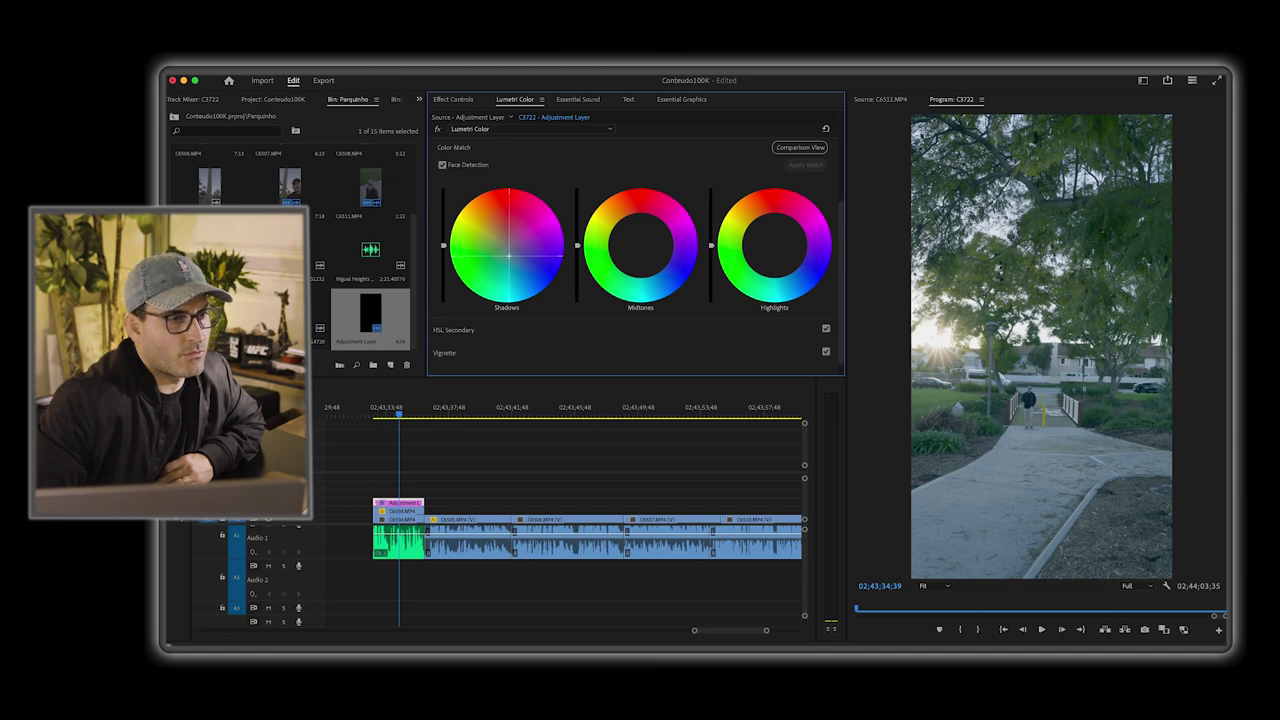
drag(508, 255, 504, 242)
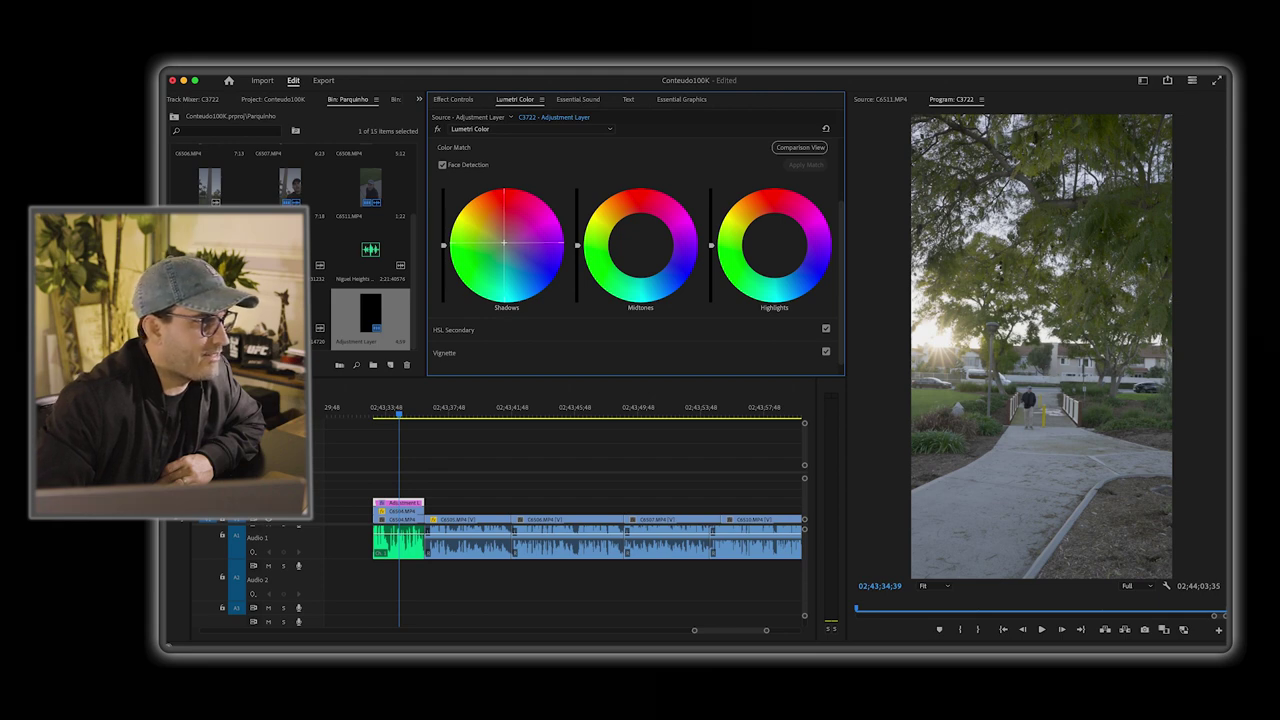
drag(504, 242, 503, 242)
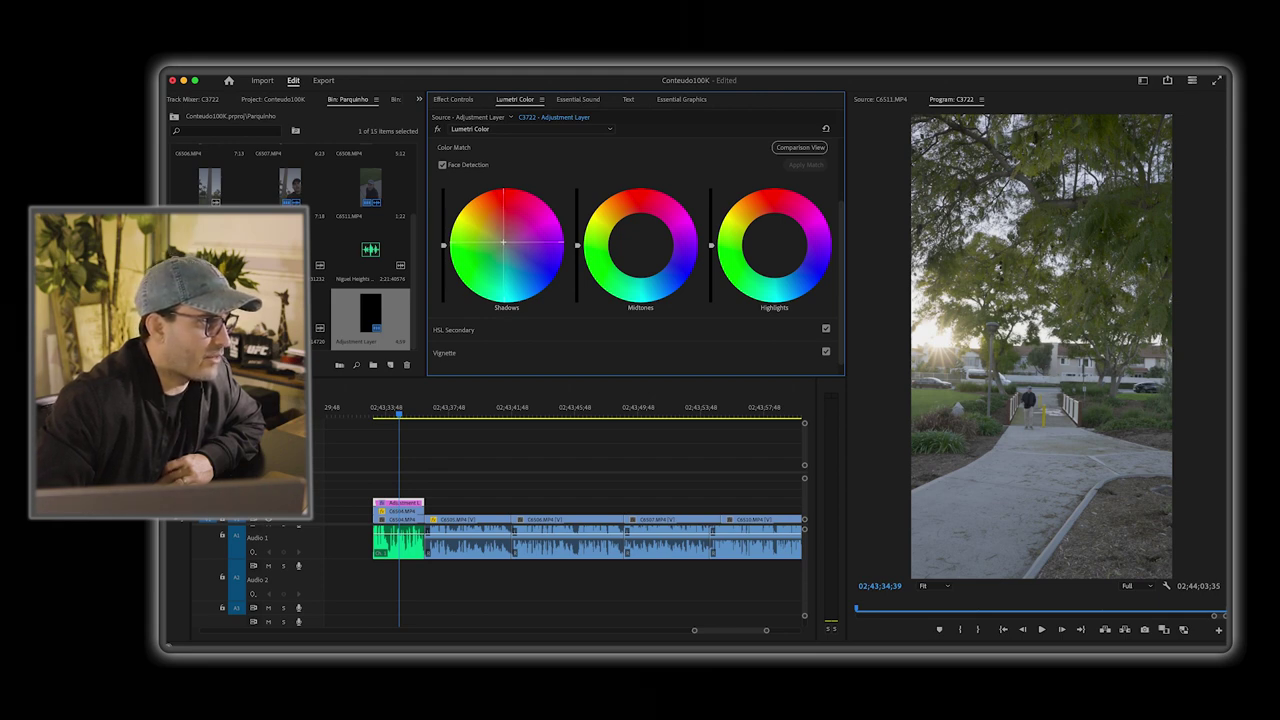
Step: Tint the midtones and highlights slightly toward warm orange with their color wheels
scroll(503, 242, down, 1)
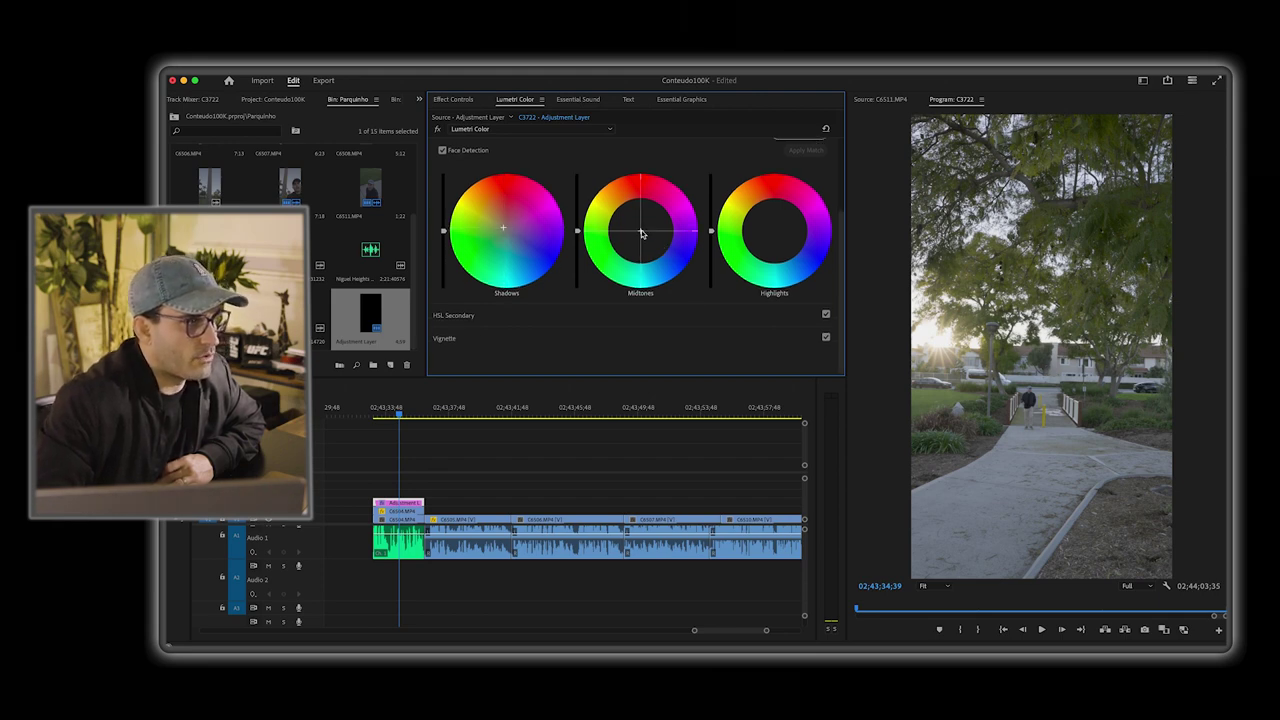
mouse_move(642, 234)
mouse_down()
mouse_move(648, 244)
mouse_move(639, 227)
mouse_up()
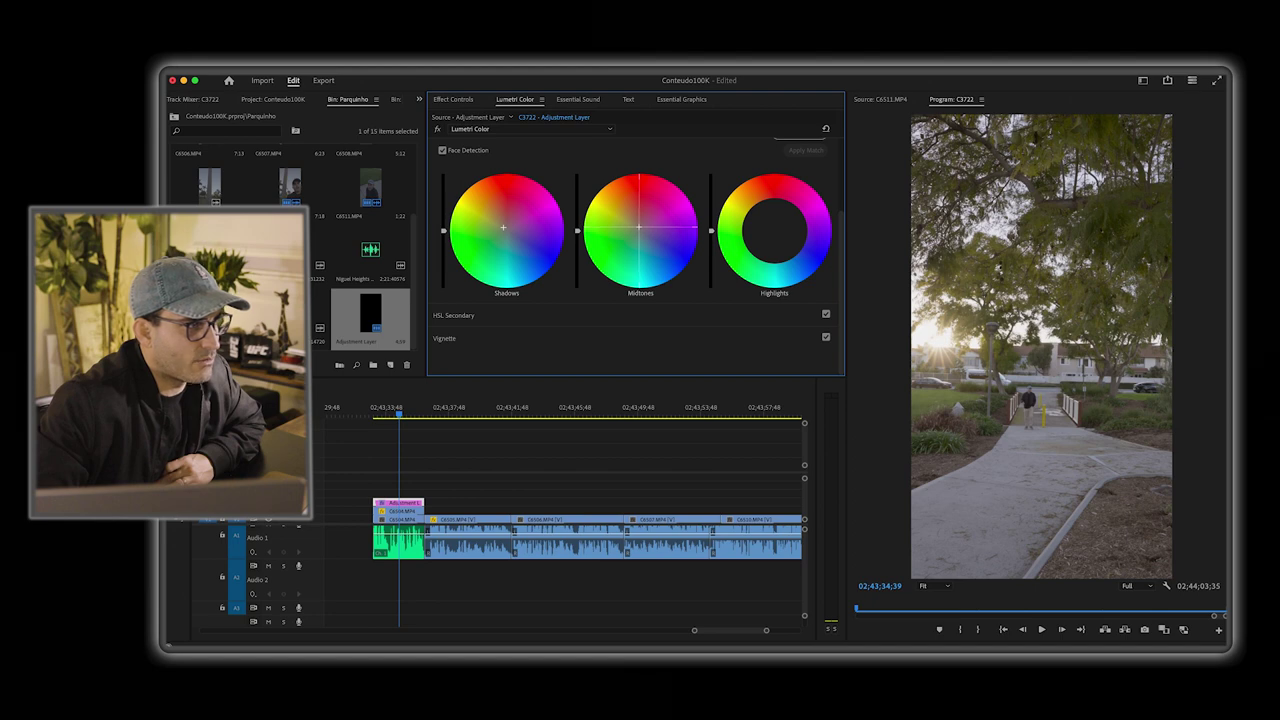
click(775, 233)
drag(774, 230, 772, 227)
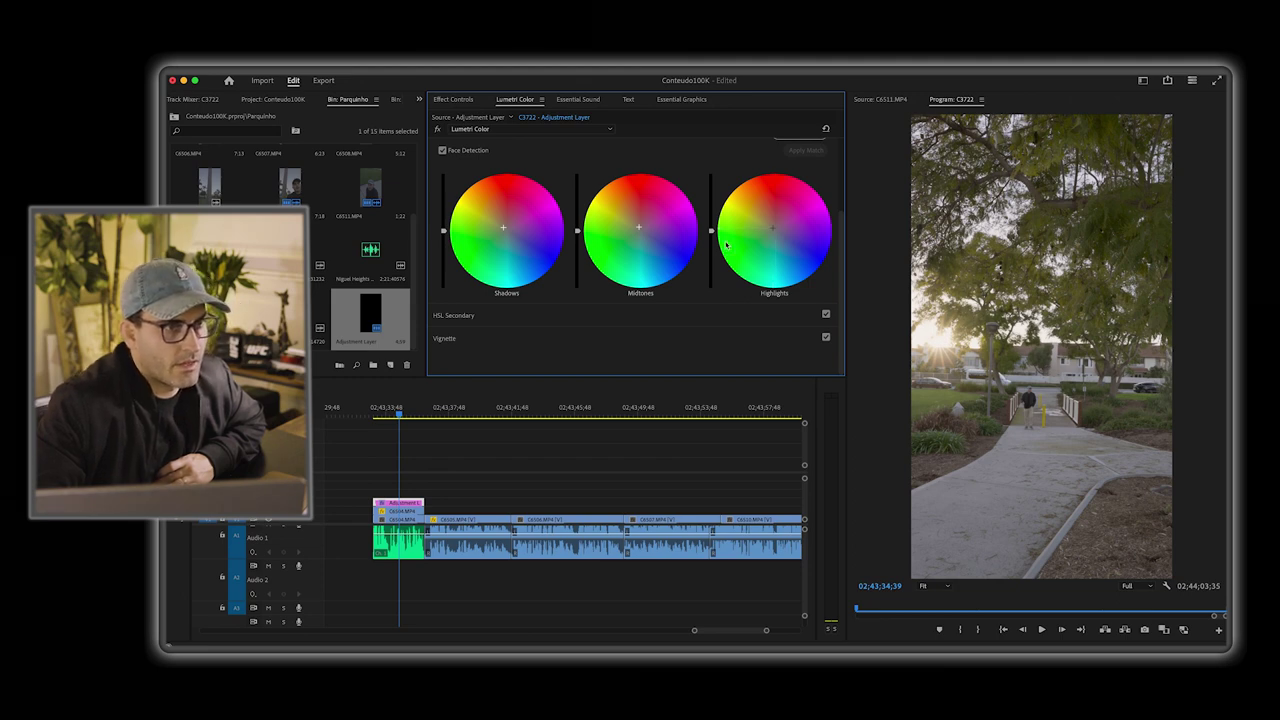
click(760, 239)
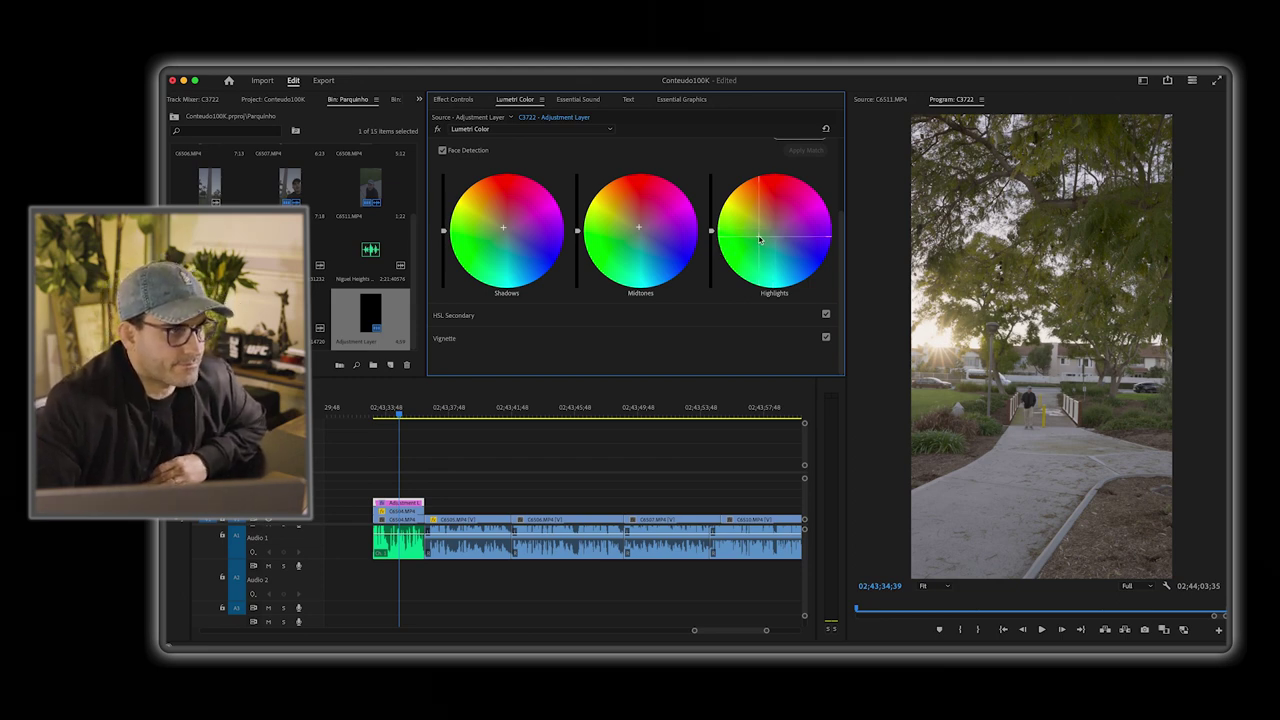
double_click(760, 239)
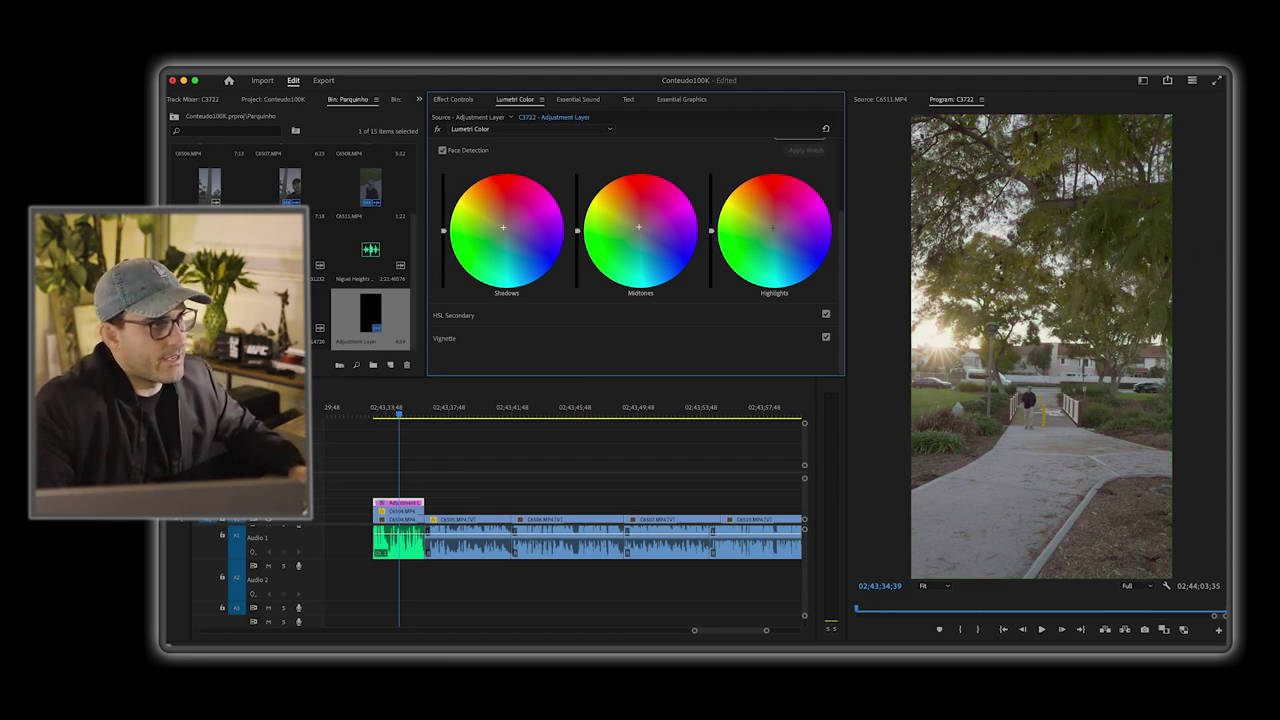
Step: Try shifting the orange and yellow hues on the Hue vs Hue curve, and remove its control points
scroll(611, 290, up, 3)
click(465, 198)
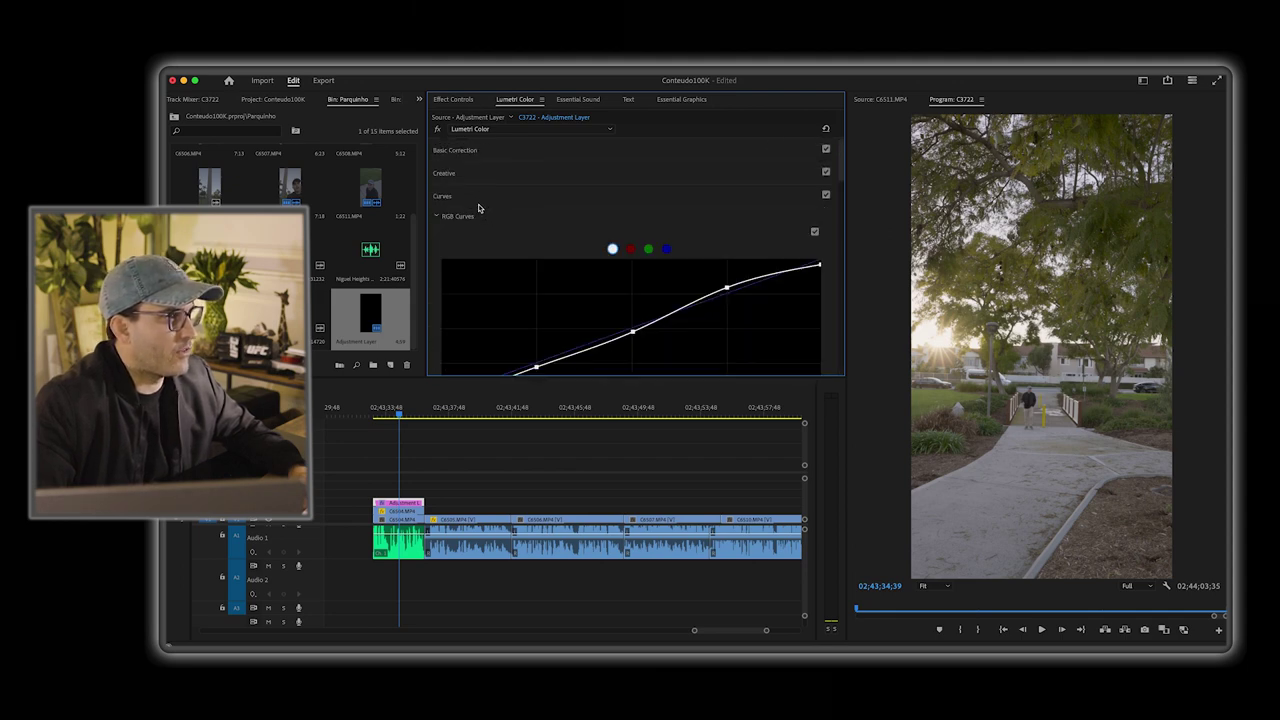
scroll(474, 245, down, 6)
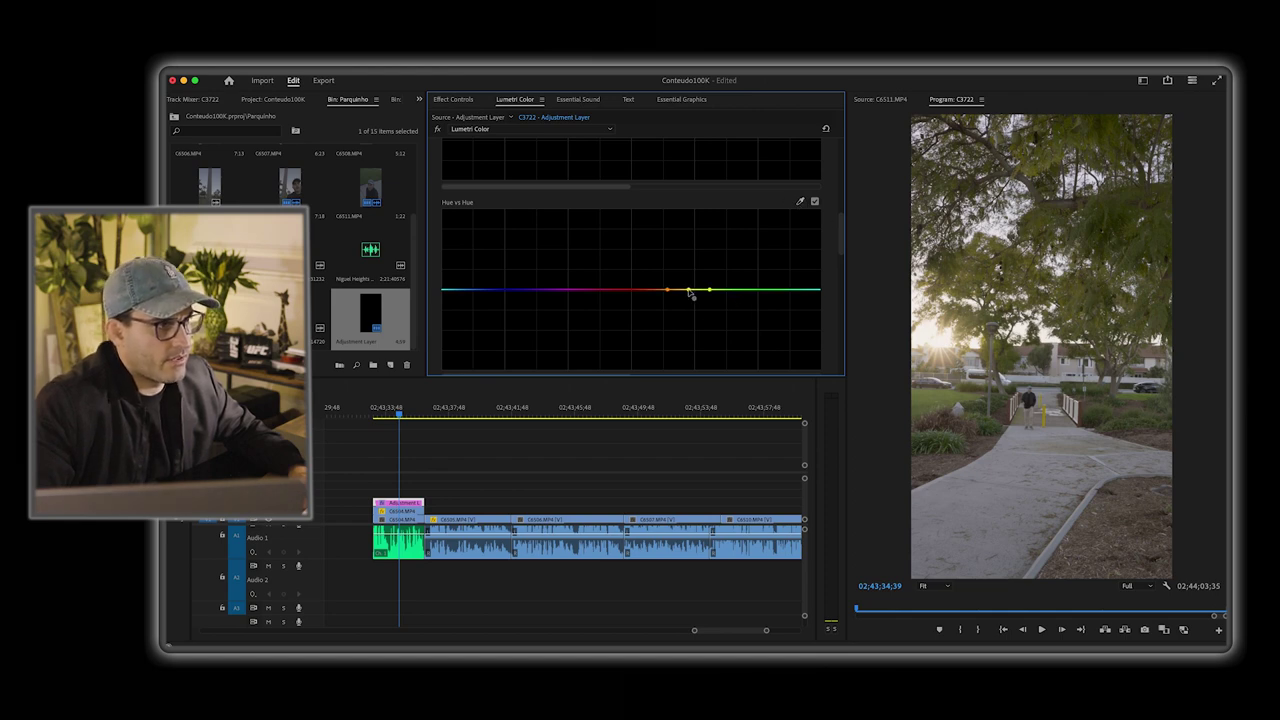
drag(689, 293, 671, 314)
scroll(688, 258, down, 1)
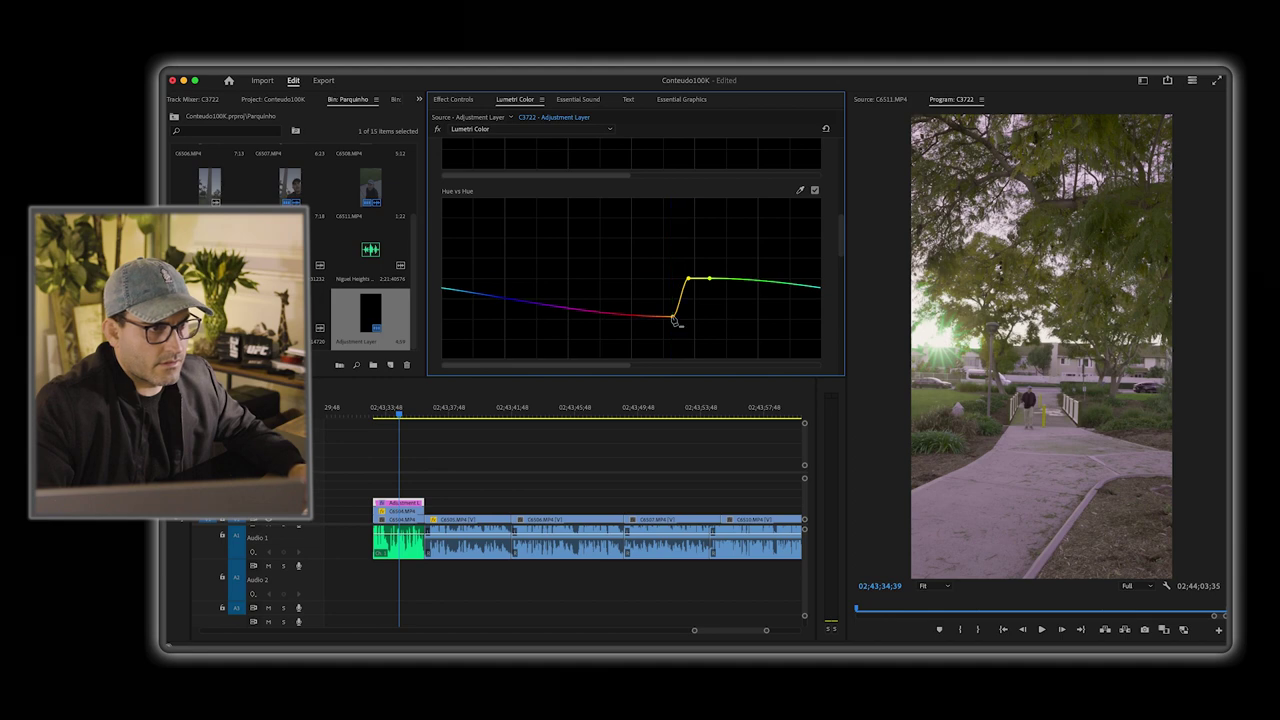
super+click(672, 315)
super+click(673, 315)
Step: Try adjusting the black endpoint of the green RGB curve
scroll(615, 262, up, 6)
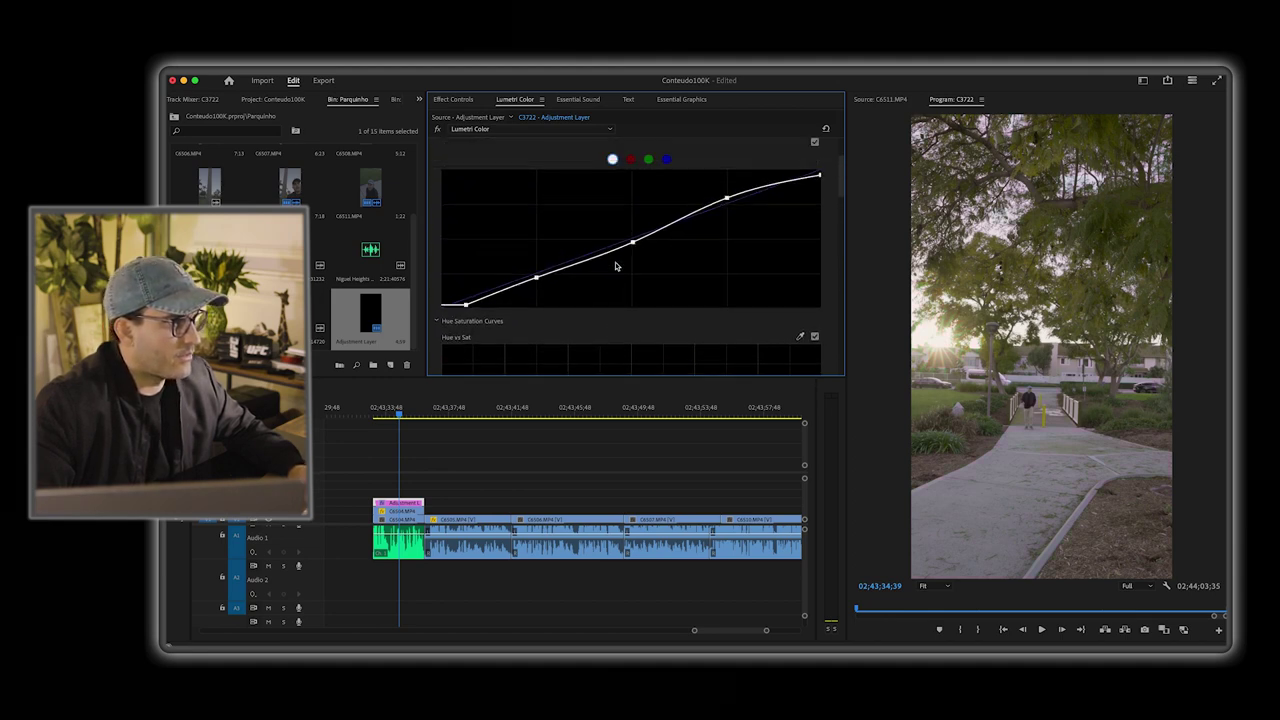
click(649, 160)
mouse_move(445, 311)
mouse_down()
mouse_move(457, 313)
mouse_move(430, 306)
mouse_up()
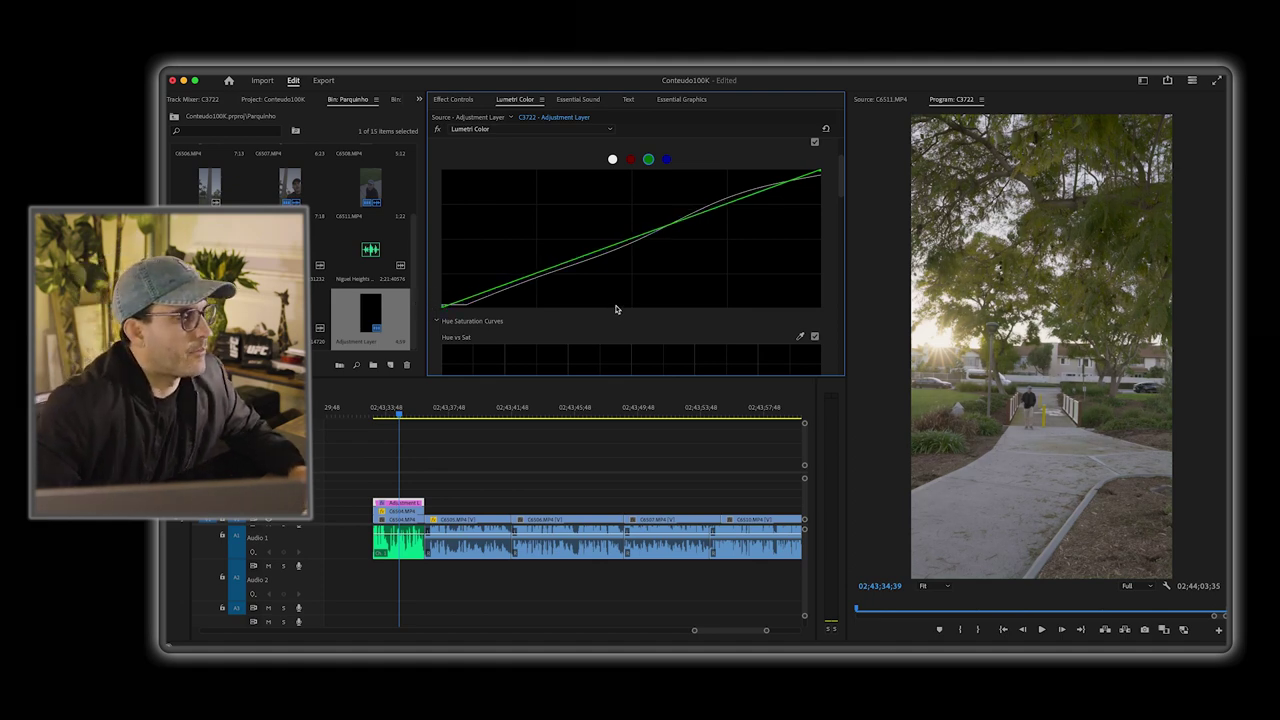
Step: Raise the orange, yellow and green points of the Hue vs Sat curve into a smoother, overall more saturated line
scroll(616, 311, down, 5)
scroll(616, 309, down, 2)
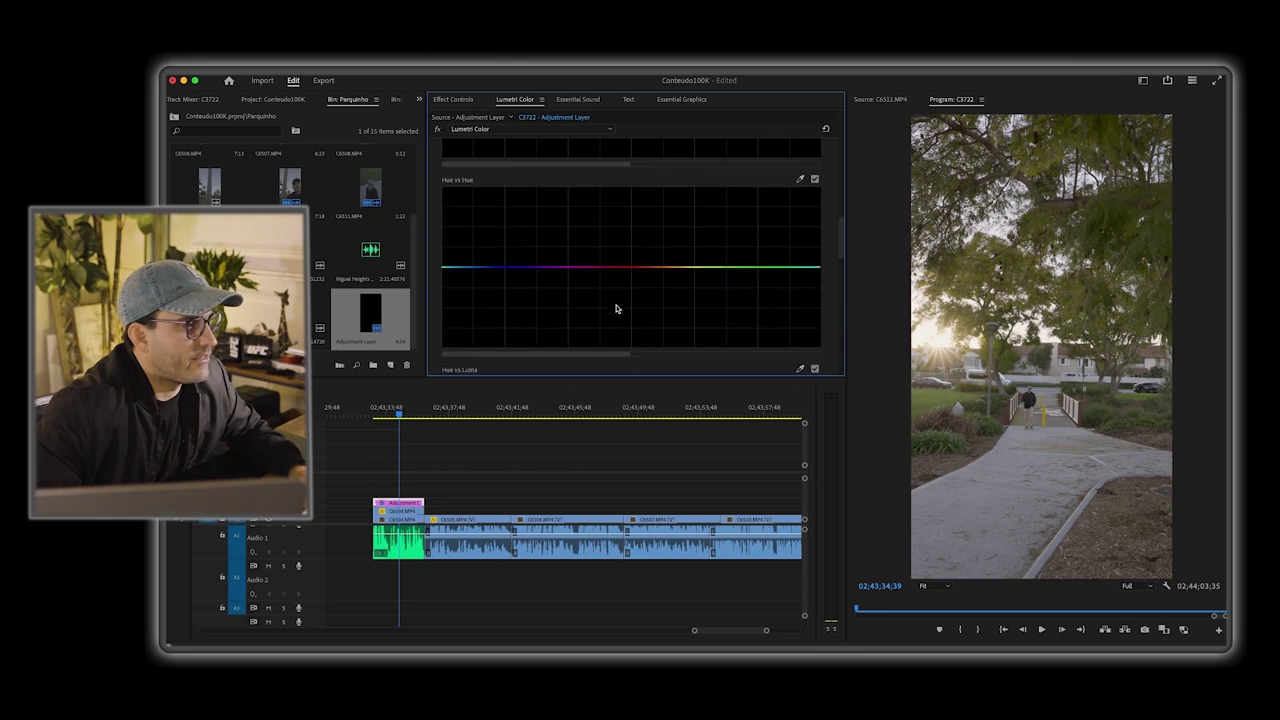
scroll(616, 309, down, 2)
scroll(615, 309, up, 7)
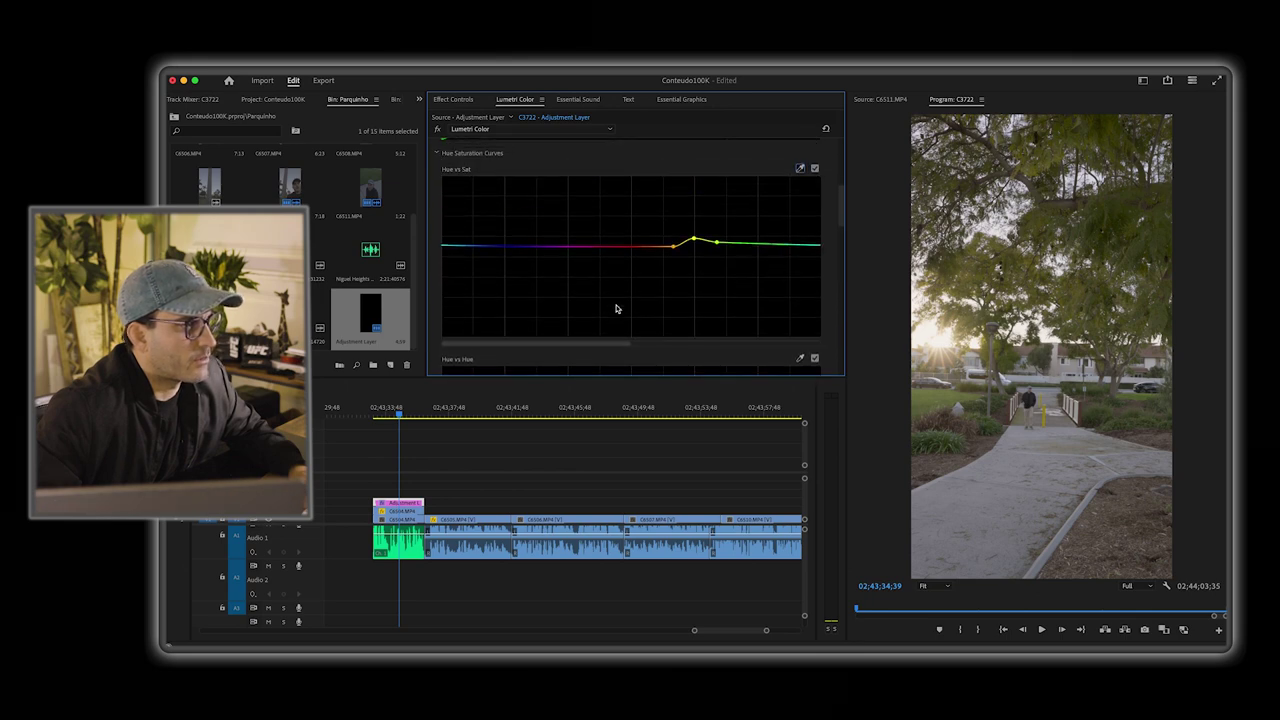
drag(718, 248, 672, 229)
scroll(693, 237, down, 1)
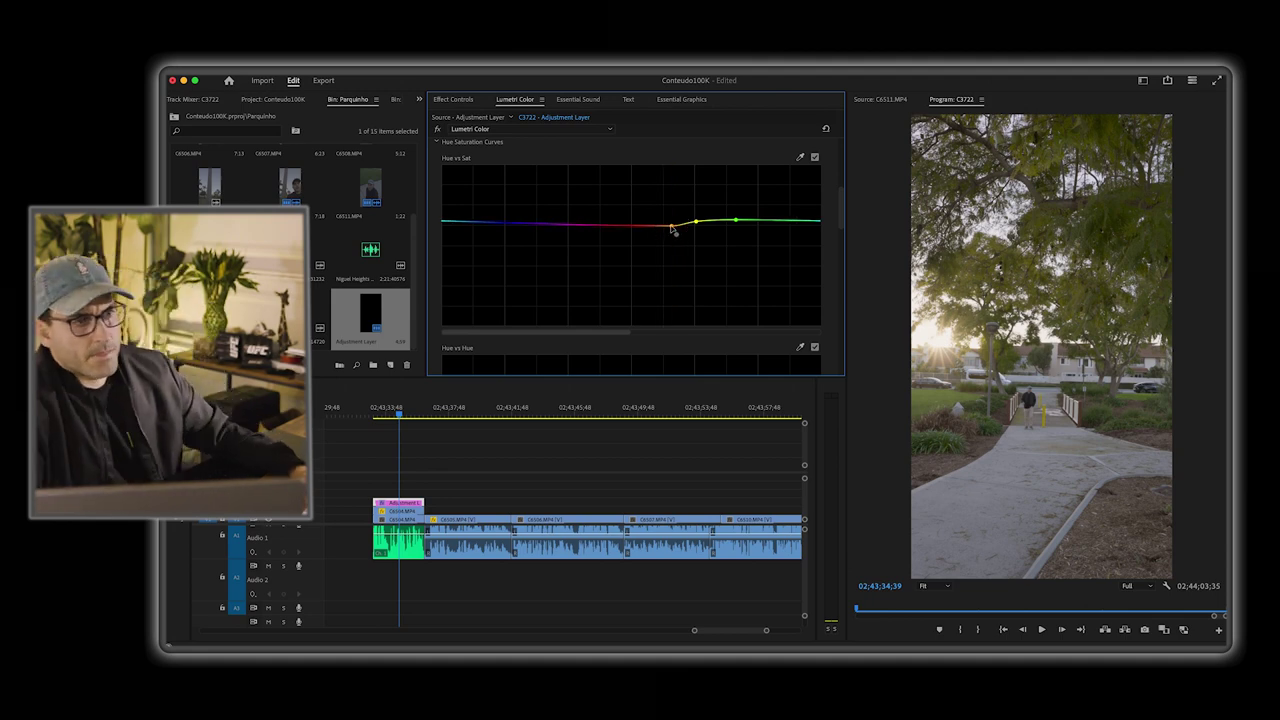
Step: In the adjustment layer's Basic Correction, set tint to -5.6, saturation to 111.8 and exposure to 1.4
scroll(574, 260, up, 5)
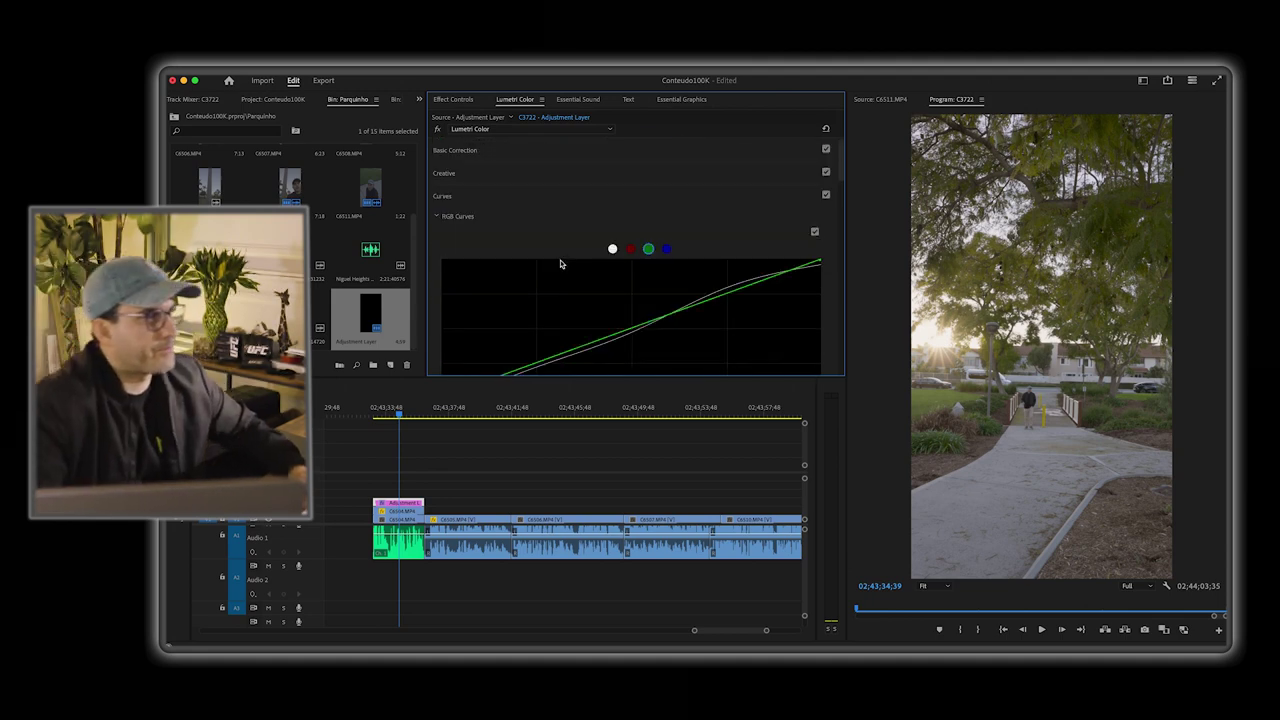
click(475, 151)
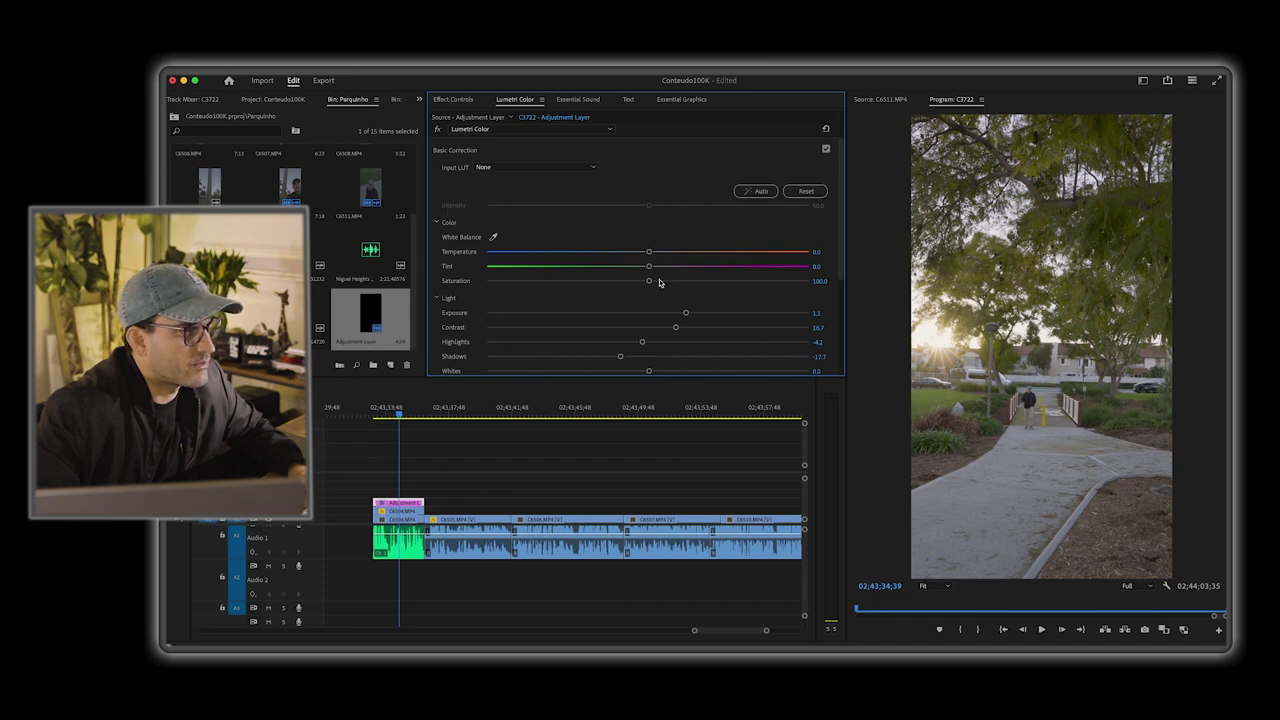
mouse_move(649, 268)
mouse_down()
mouse_move(609, 269)
mouse_move(638, 273)
mouse_up()
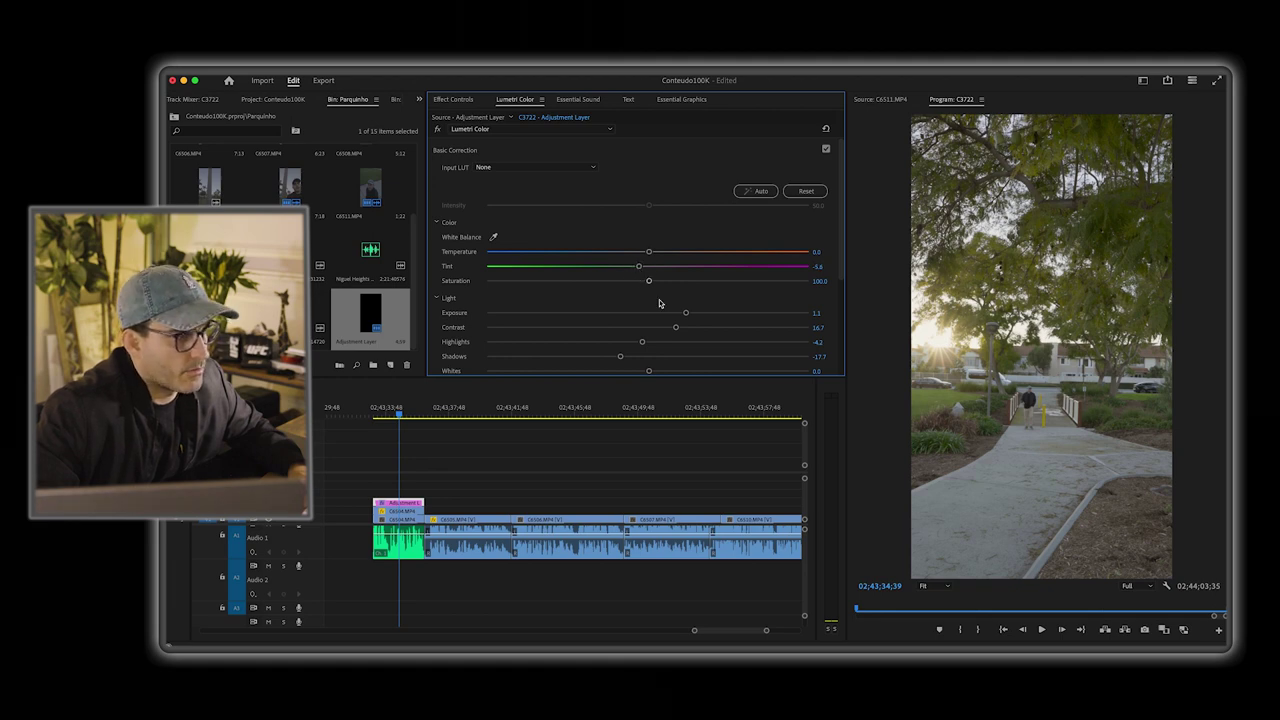
drag(687, 314, 666, 284)
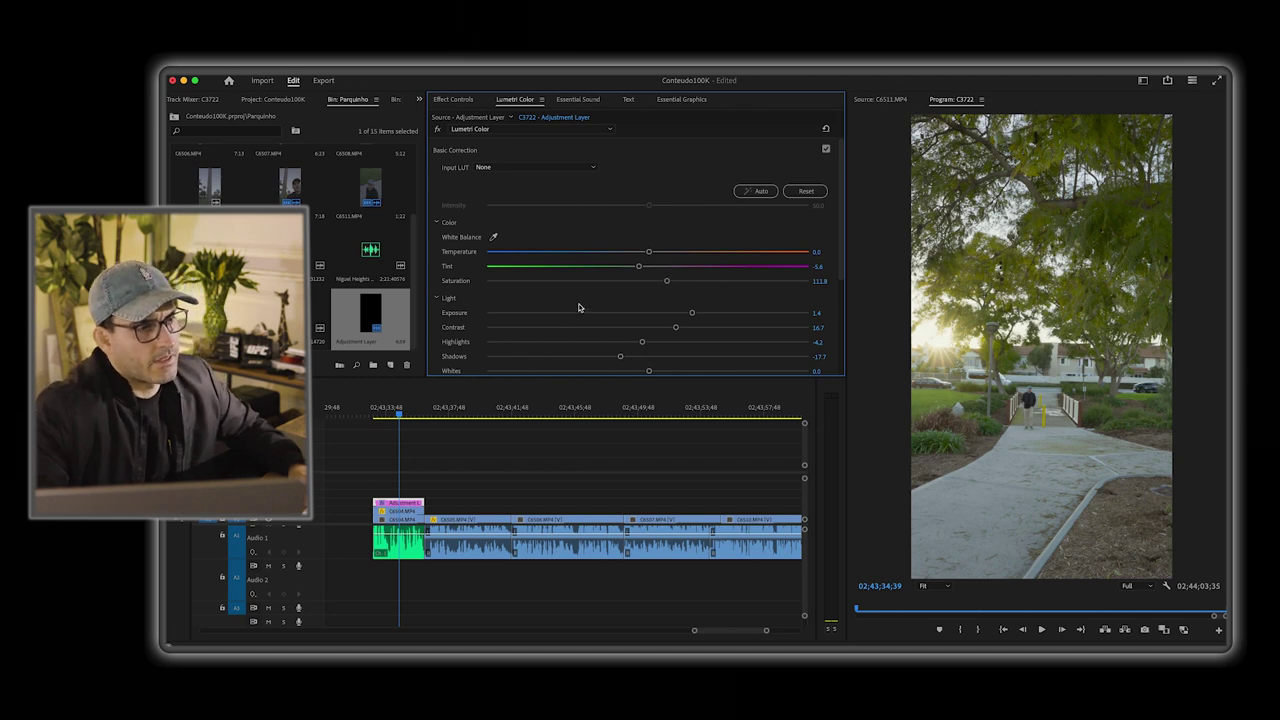
Step: In the adjustment layer's Creative adjustments, set vibrance to 17.4 and saturation to 109.0
scroll(573, 314, down, 3)
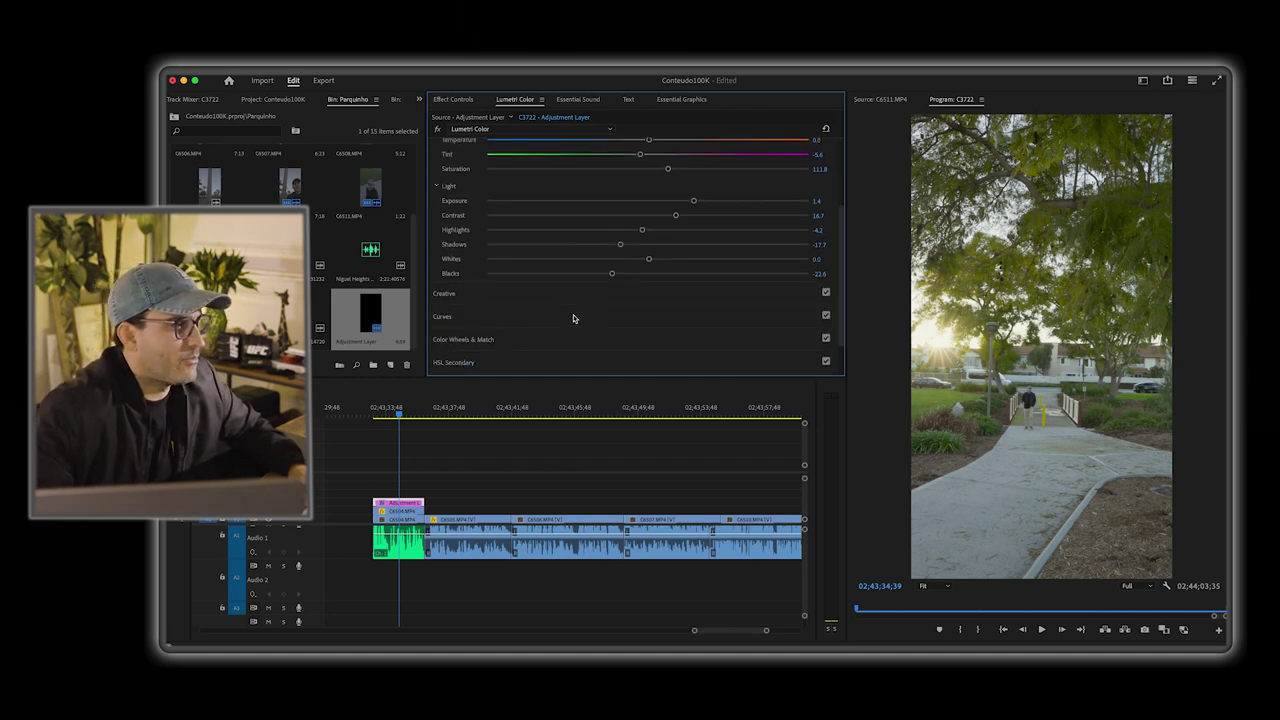
scroll(573, 318, down, 1)
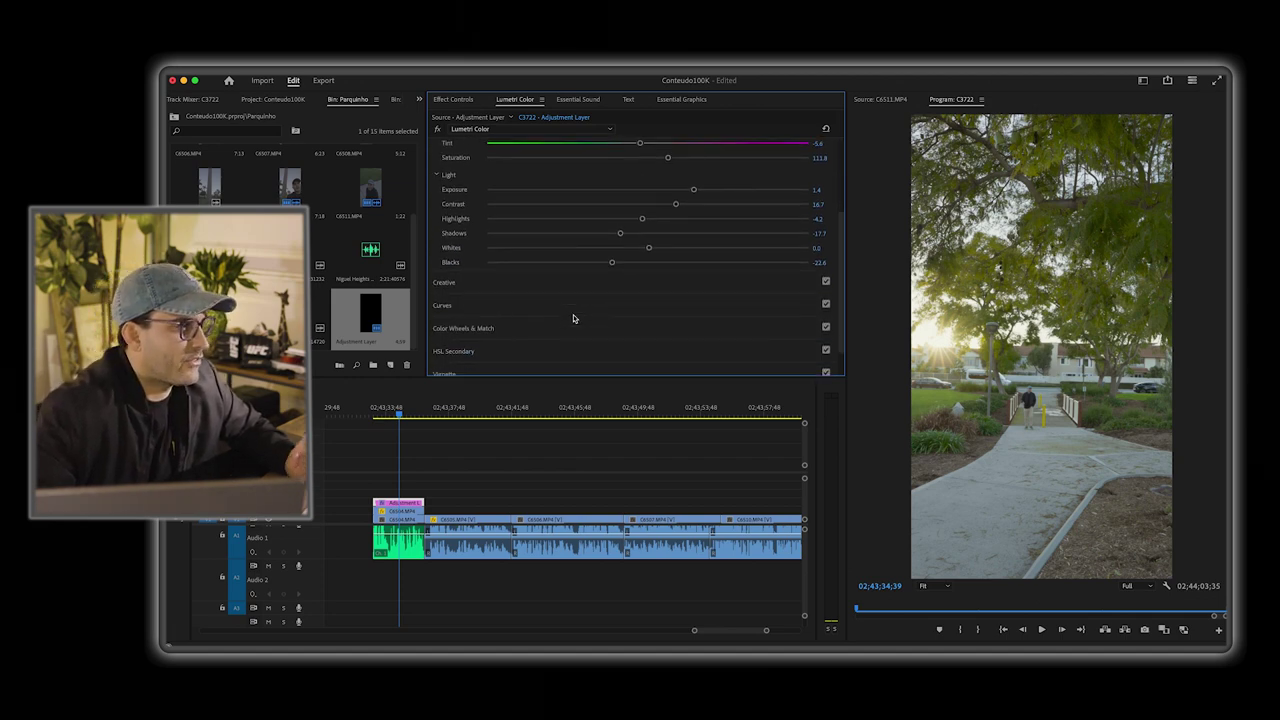
click(518, 290)
scroll(495, 297, down, 3)
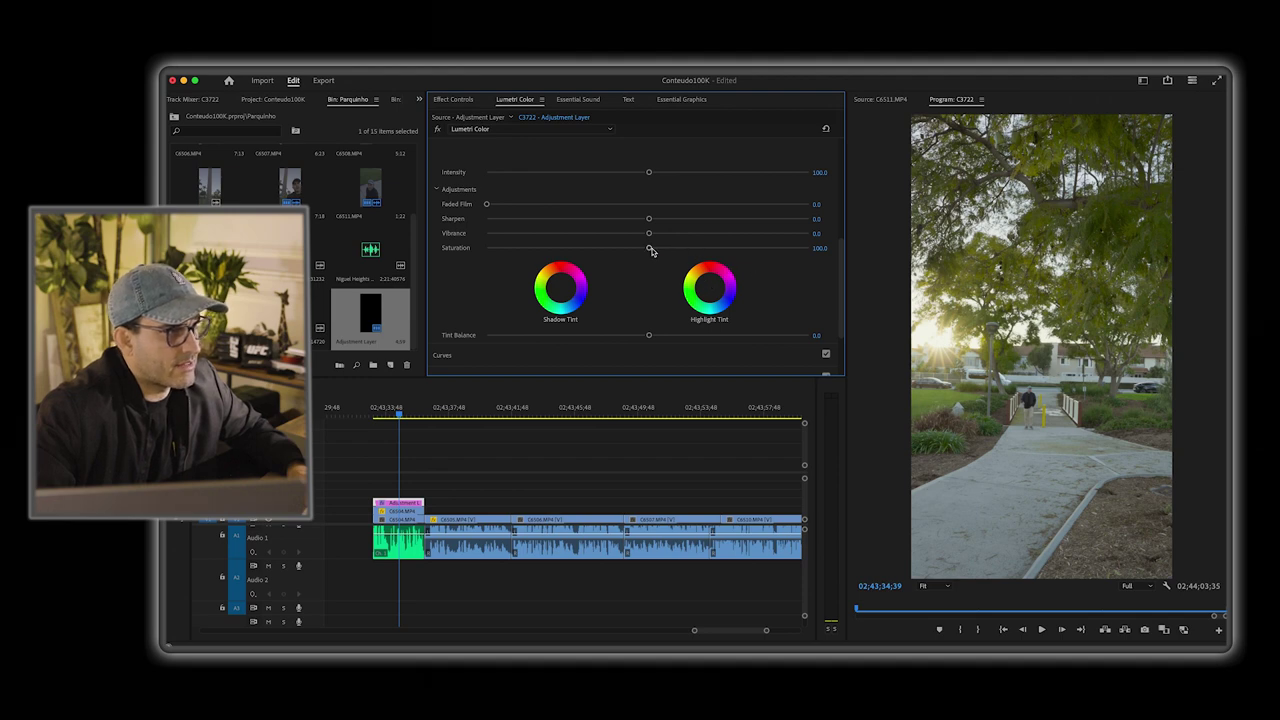
mouse_move(651, 250)
mouse_down()
mouse_move(673, 250)
mouse_move(658, 248)
mouse_up()
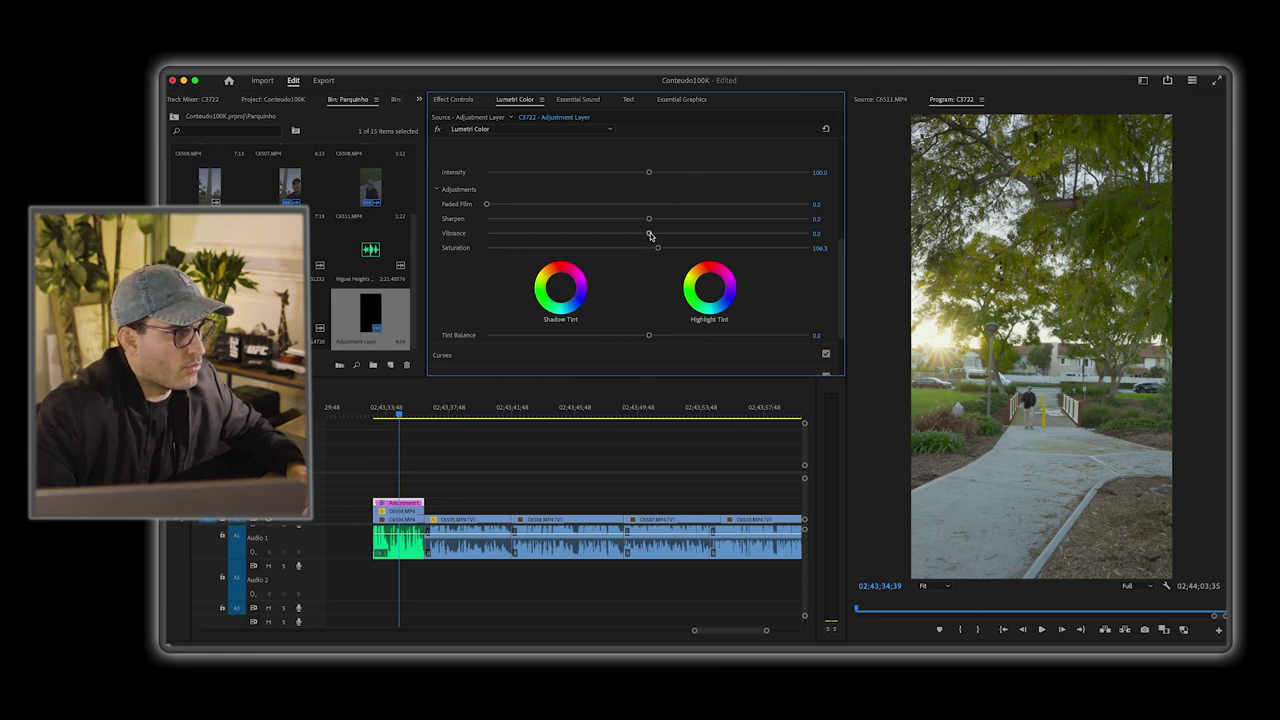
drag(650, 234, 784, 240)
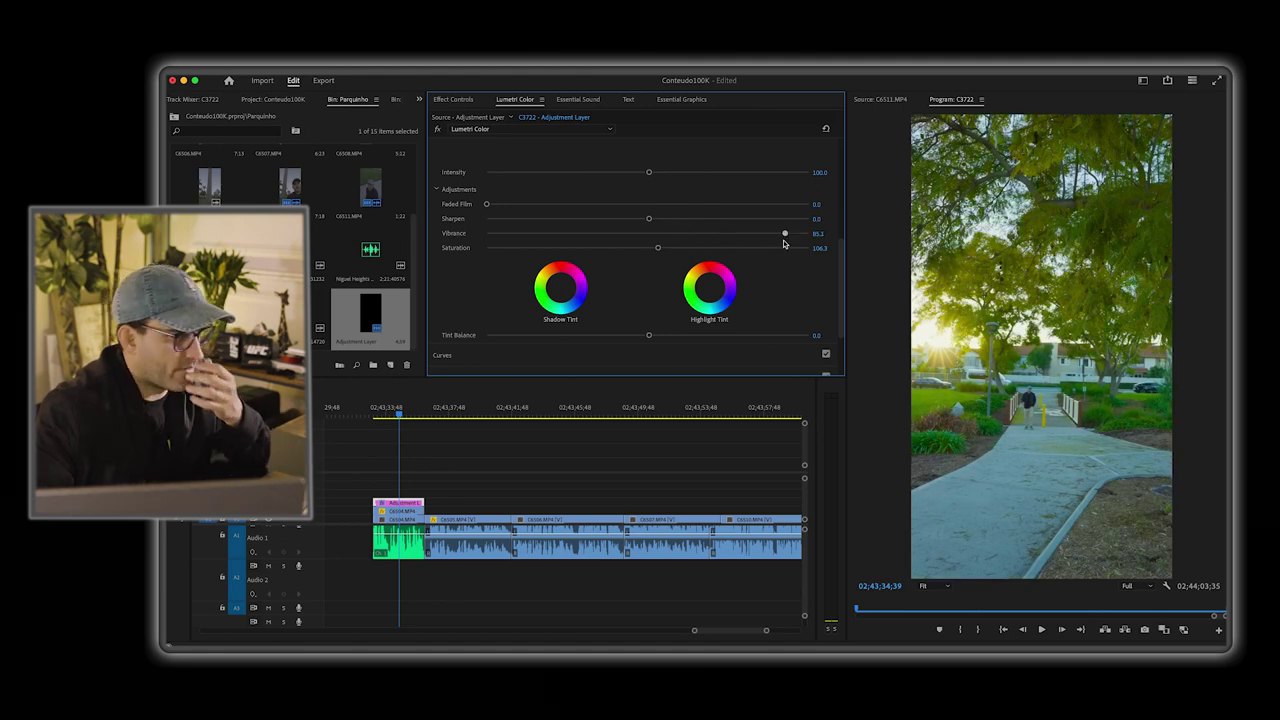
drag(785, 242, 662, 250)
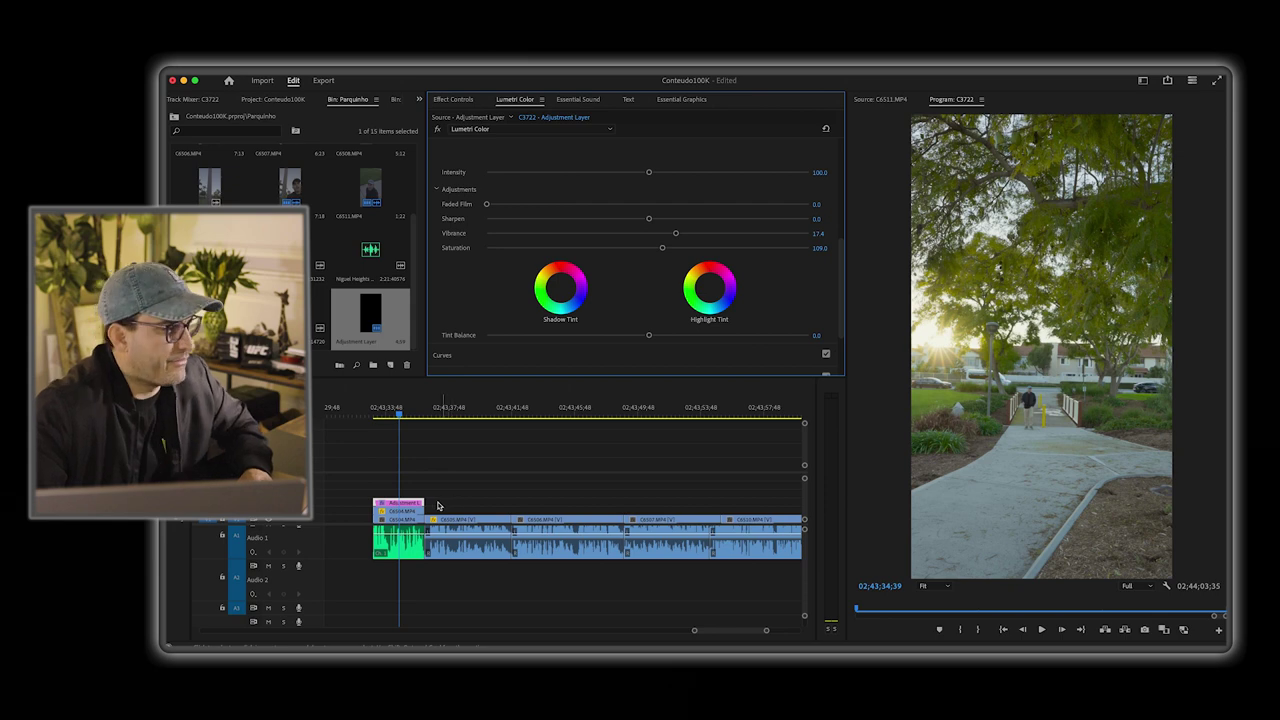
Step: Extend the adjustment layer to the end of the second clip, C6505.MP4, and play the sequence to check the grade
drag(426, 502, 517, 502)
click(463, 408)
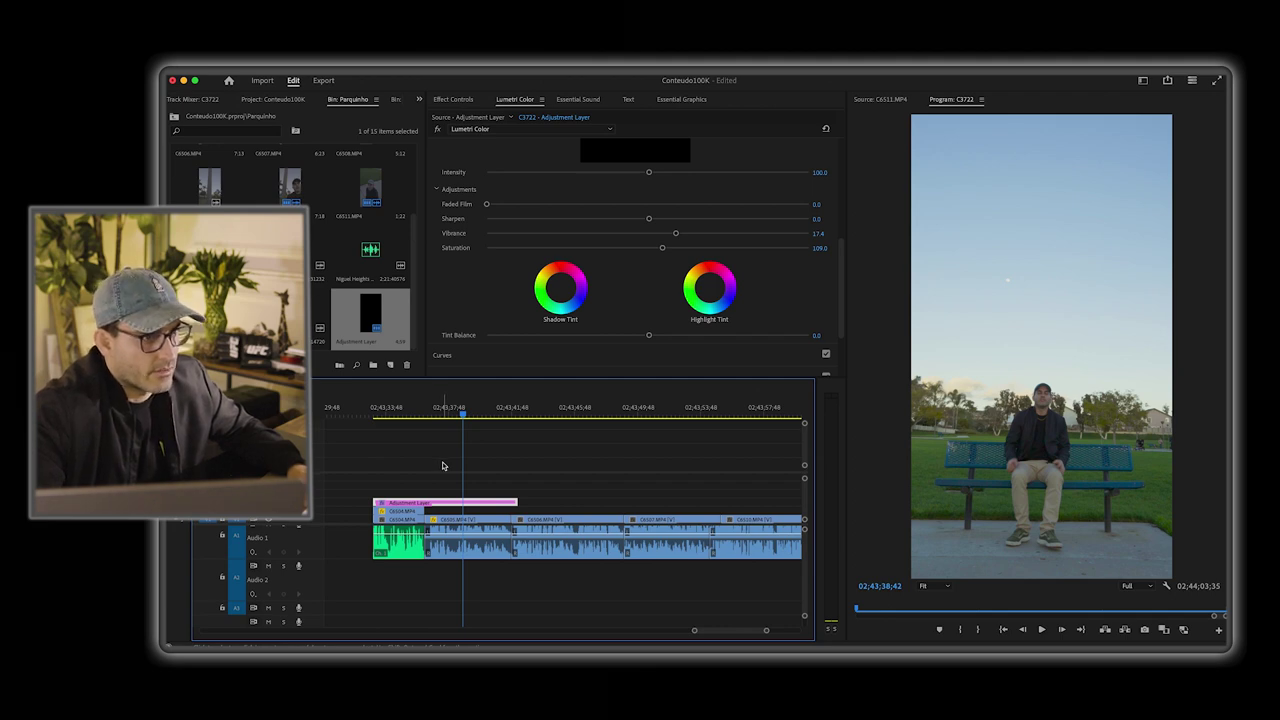
click(418, 414)
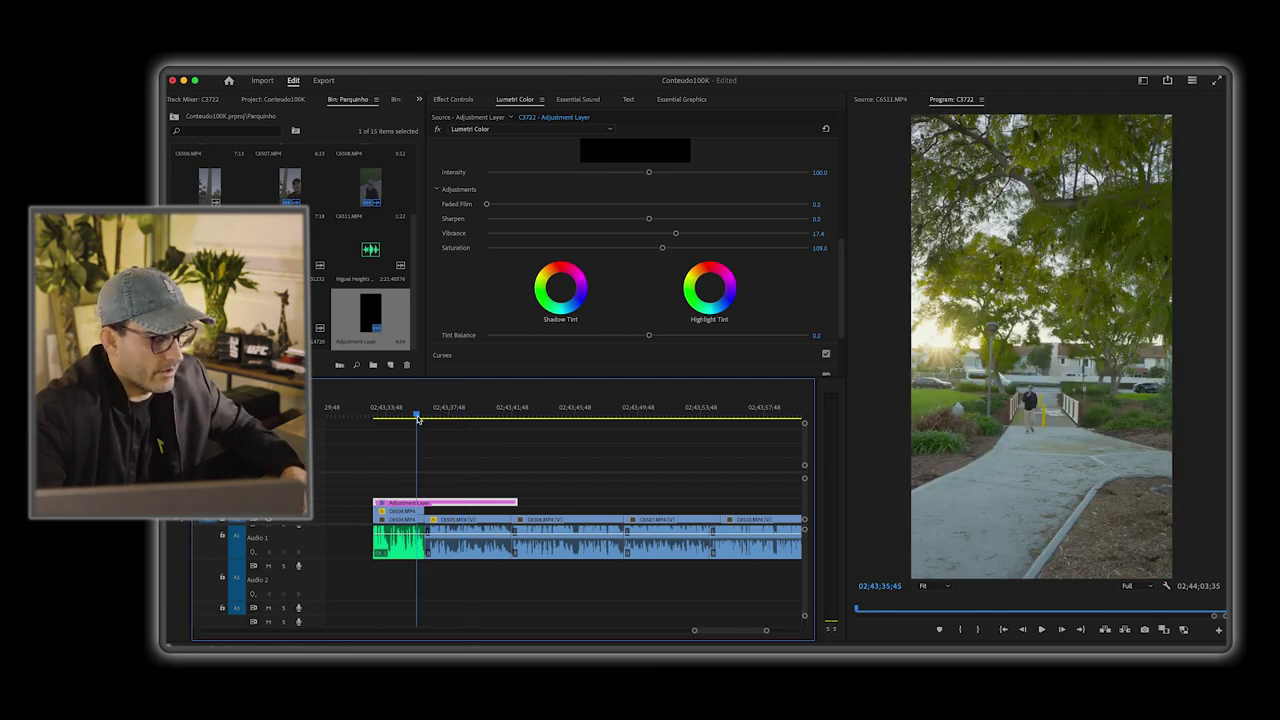
key(minus)
key(minus)
key(space)
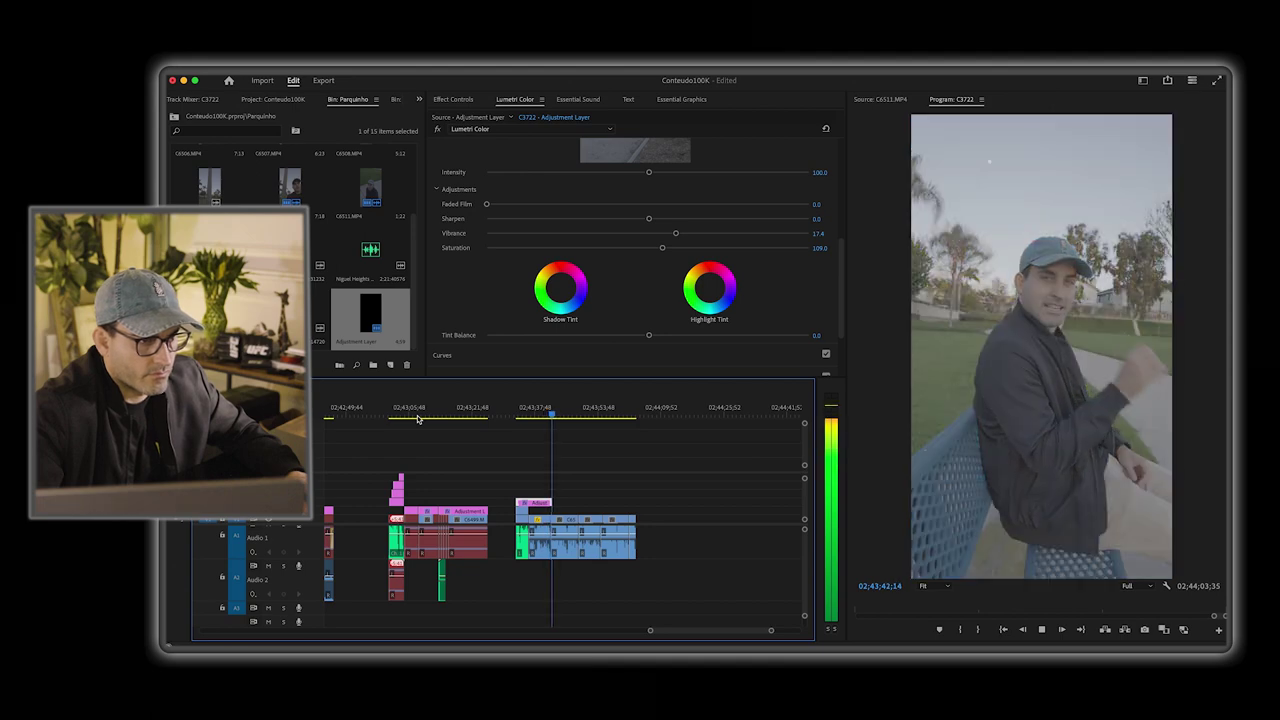
key(space)
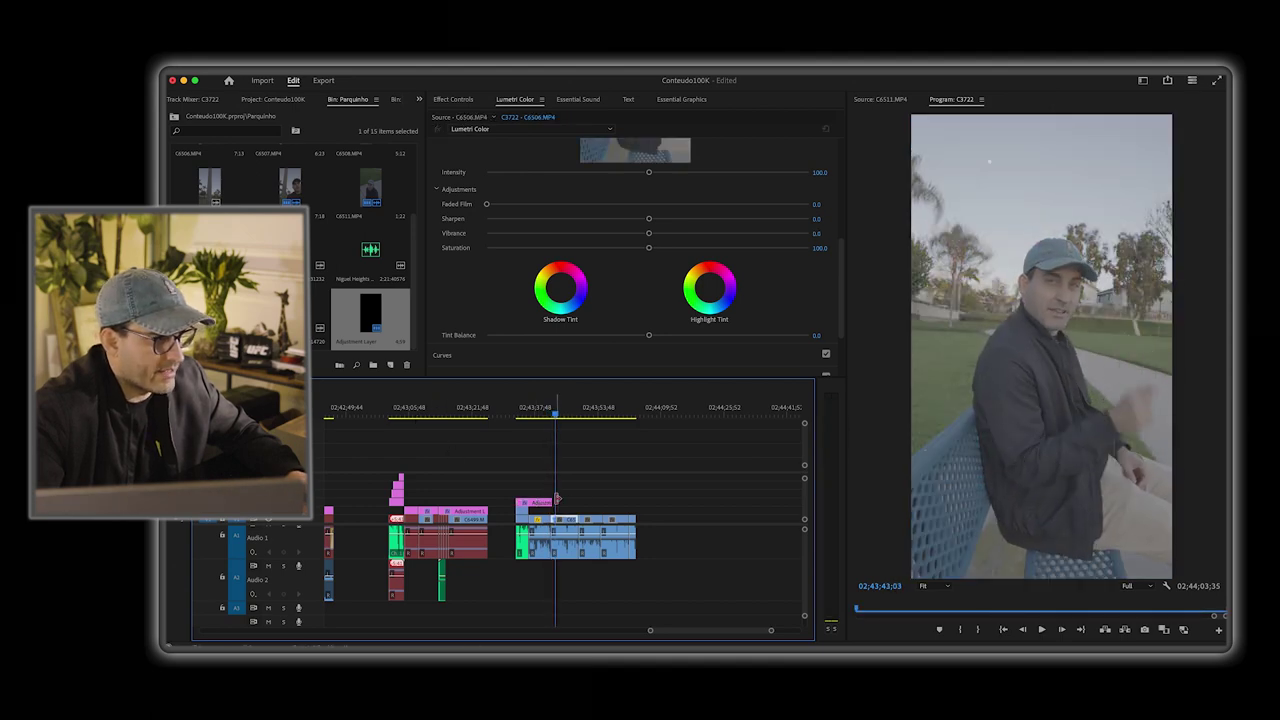
Step: Extend the adjustment layer over the remaining clips to the end of the sequence, previewing the grade on each one
drag(557, 498, 590, 498)
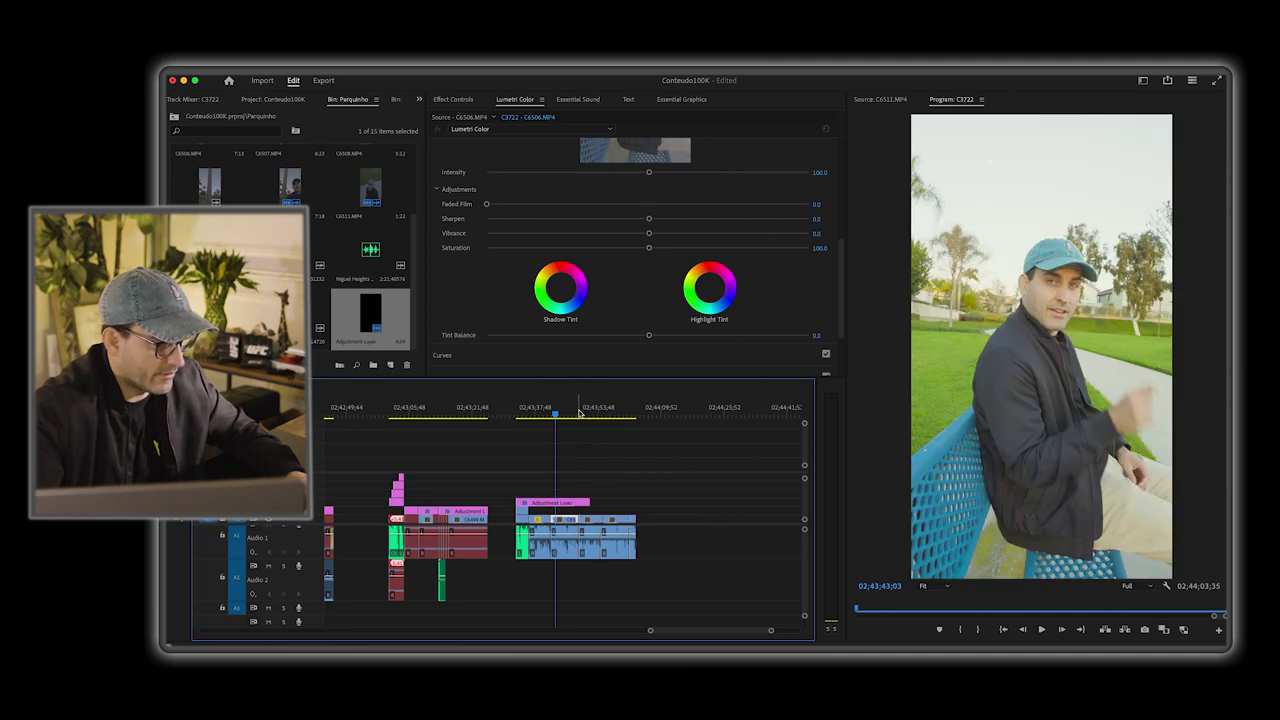
click(579, 413)
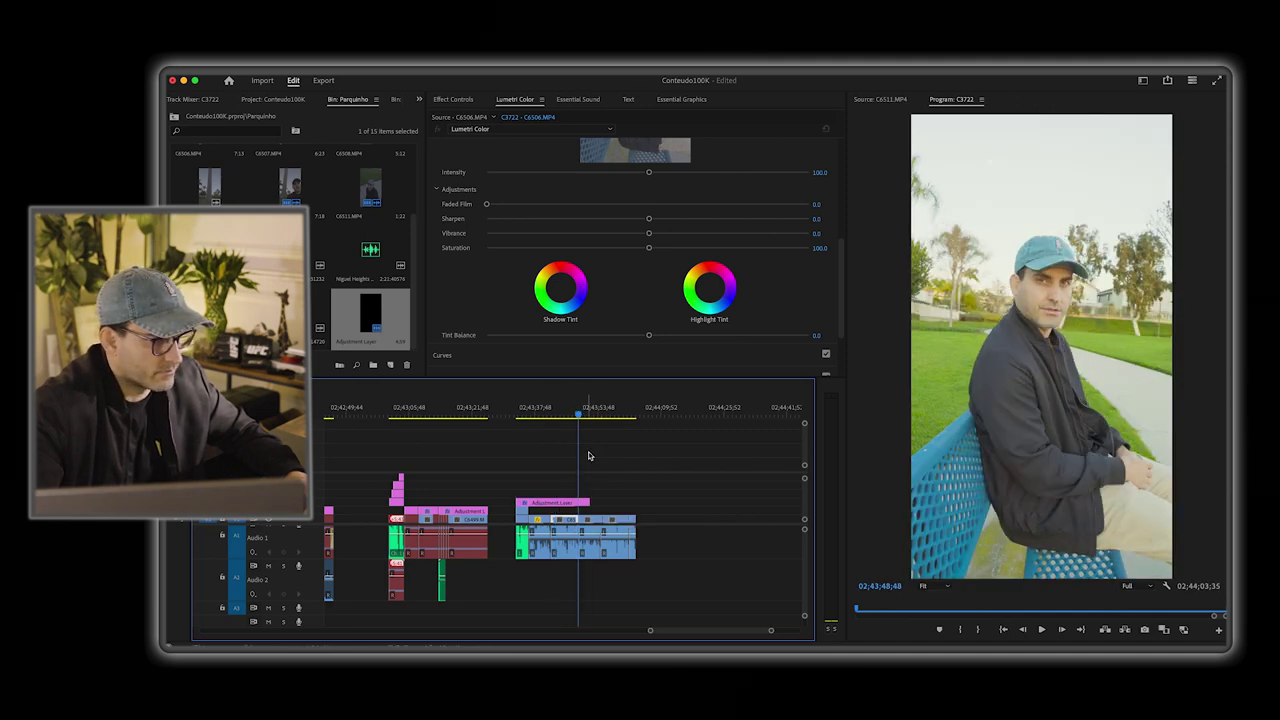
drag(579, 413, 584, 416)
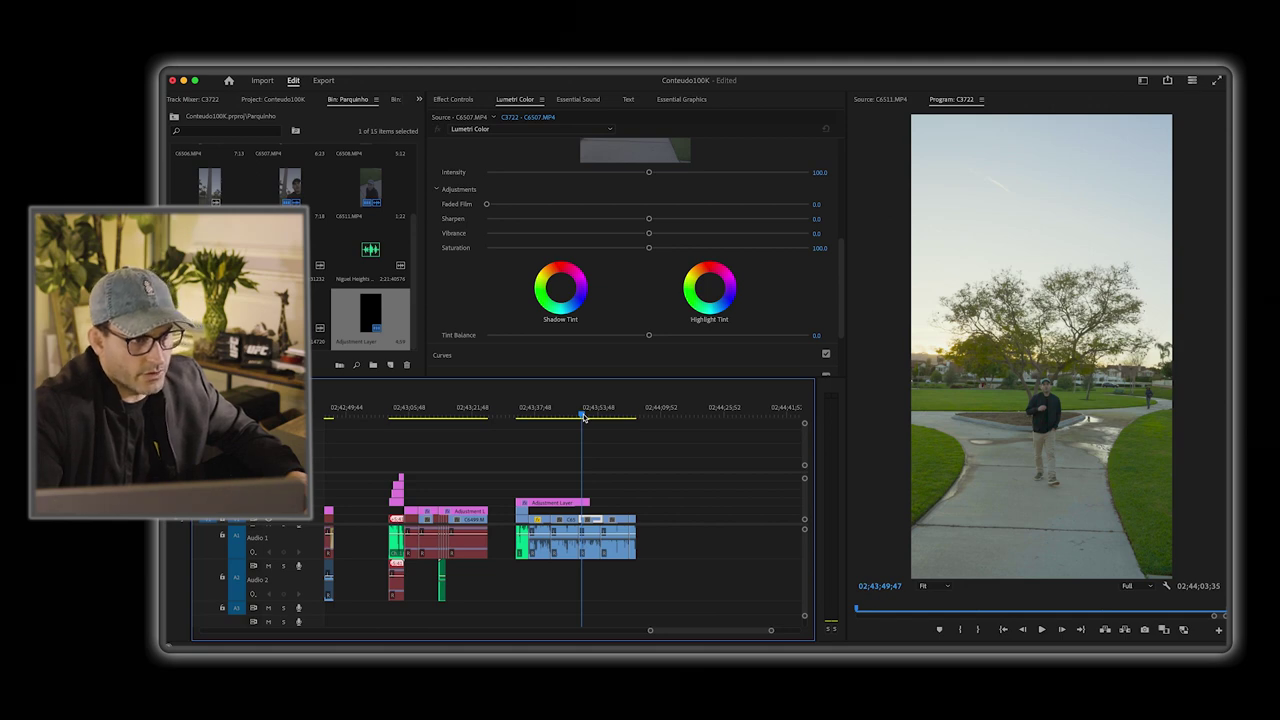
drag(595, 504, 617, 503)
drag(606, 410, 614, 412)
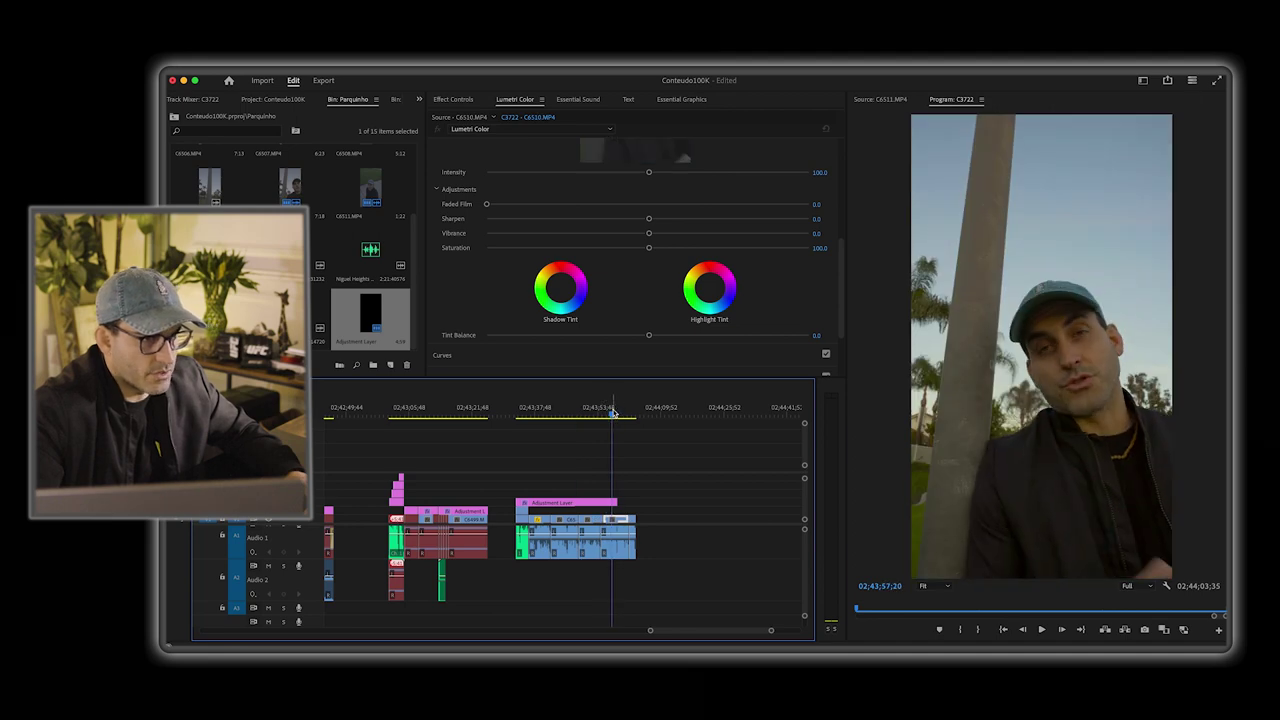
drag(628, 507, 634, 500)
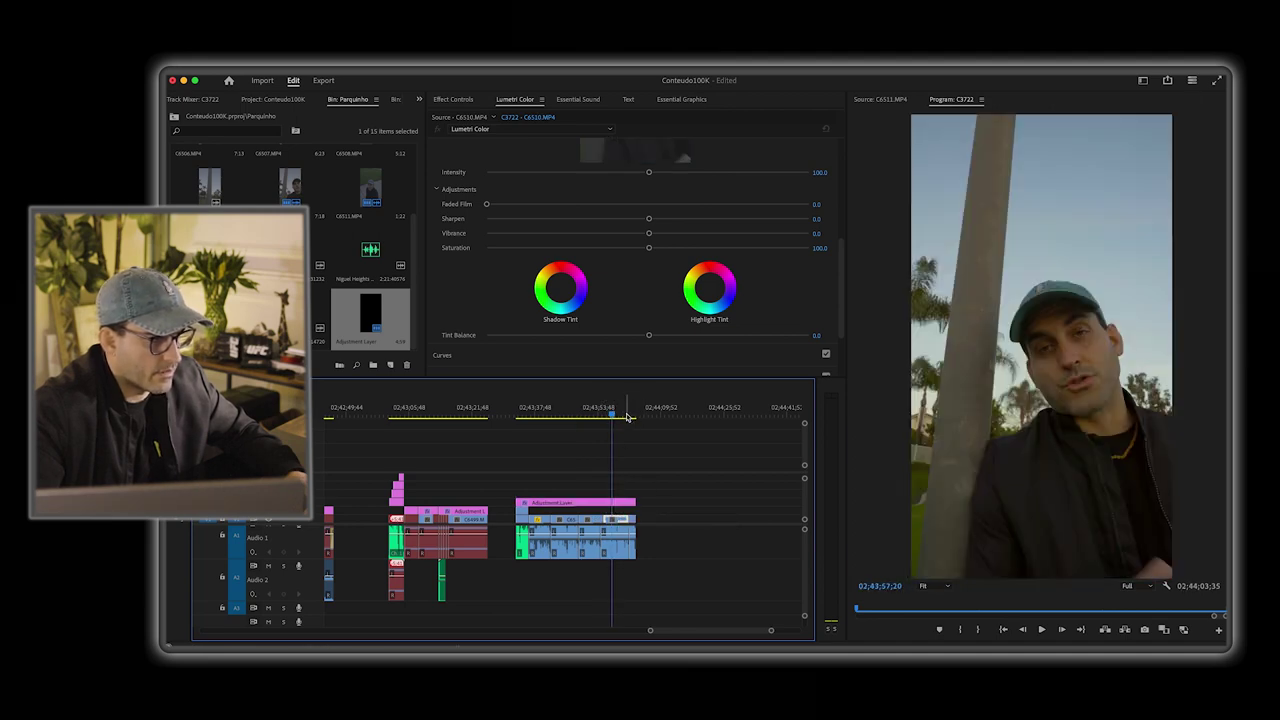
click(633, 416)
drag(633, 418, 635, 420)
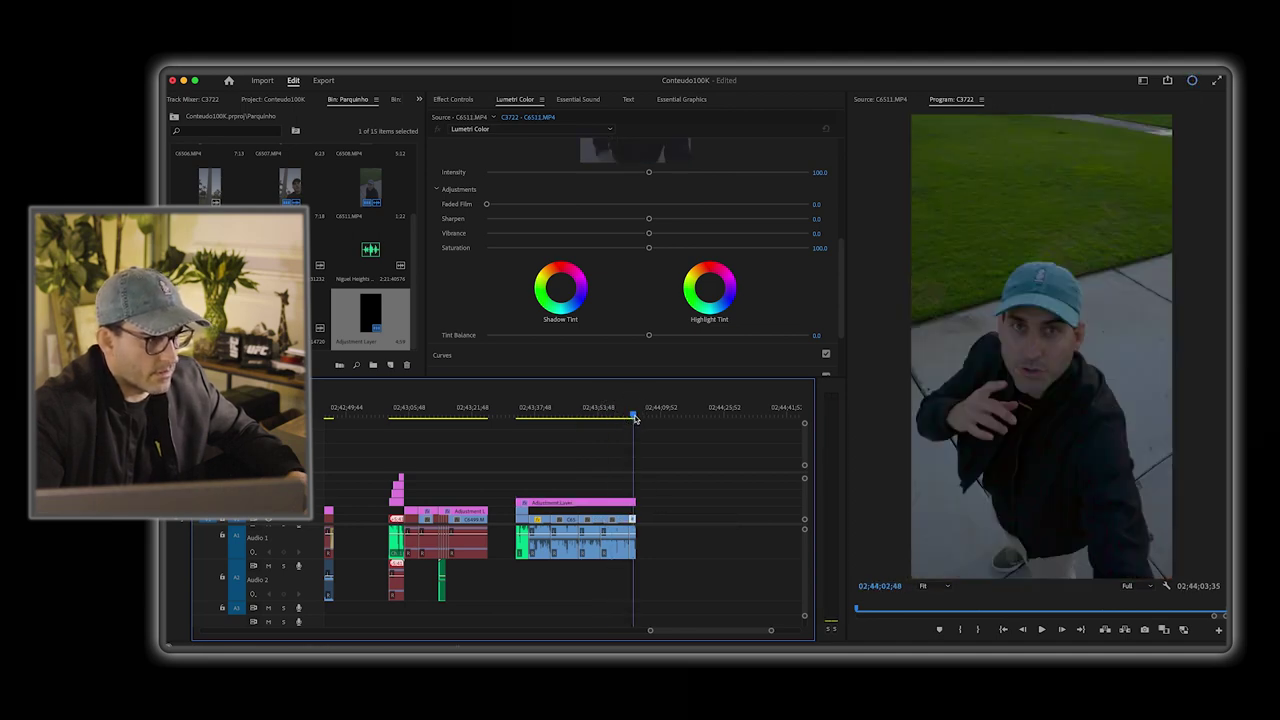
Step: Split the adjustment layer at the starts of clips C6505.MP4, C6506.MP4 and C6507.MP4
click(534, 414)
click(530, 413)
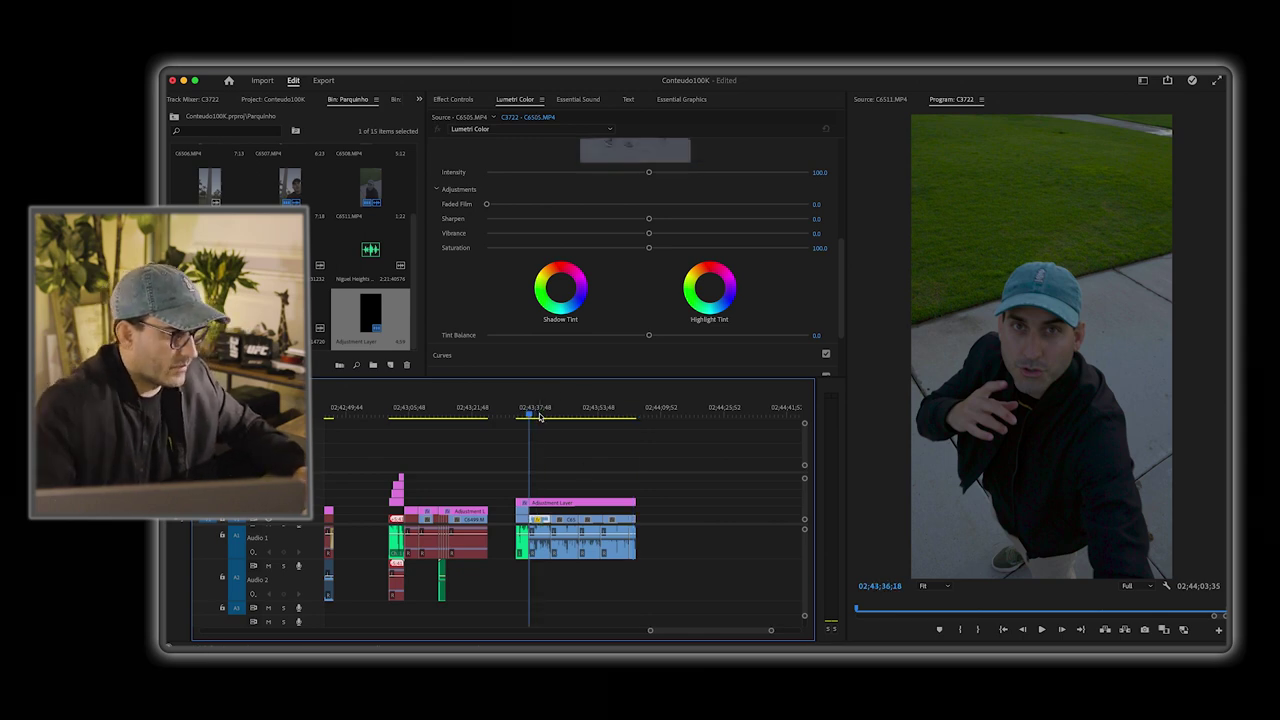
click(555, 502)
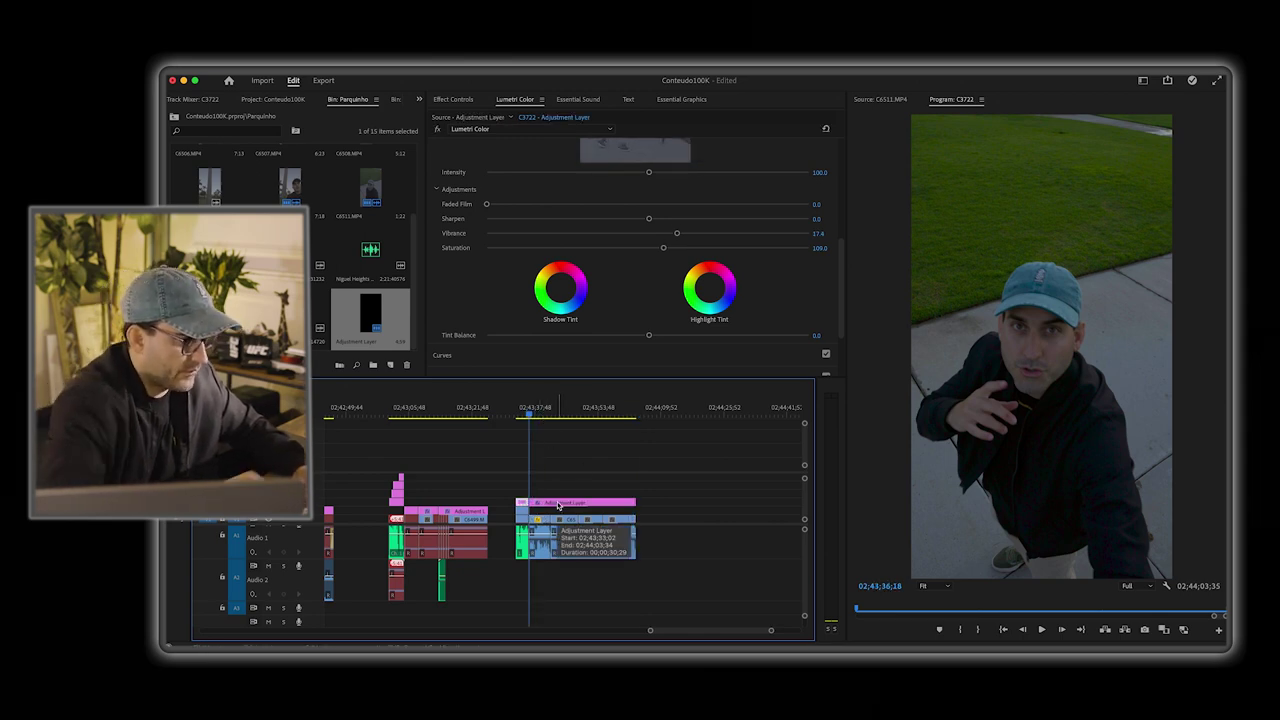
scroll(556, 486, right, 1)
key(Down)
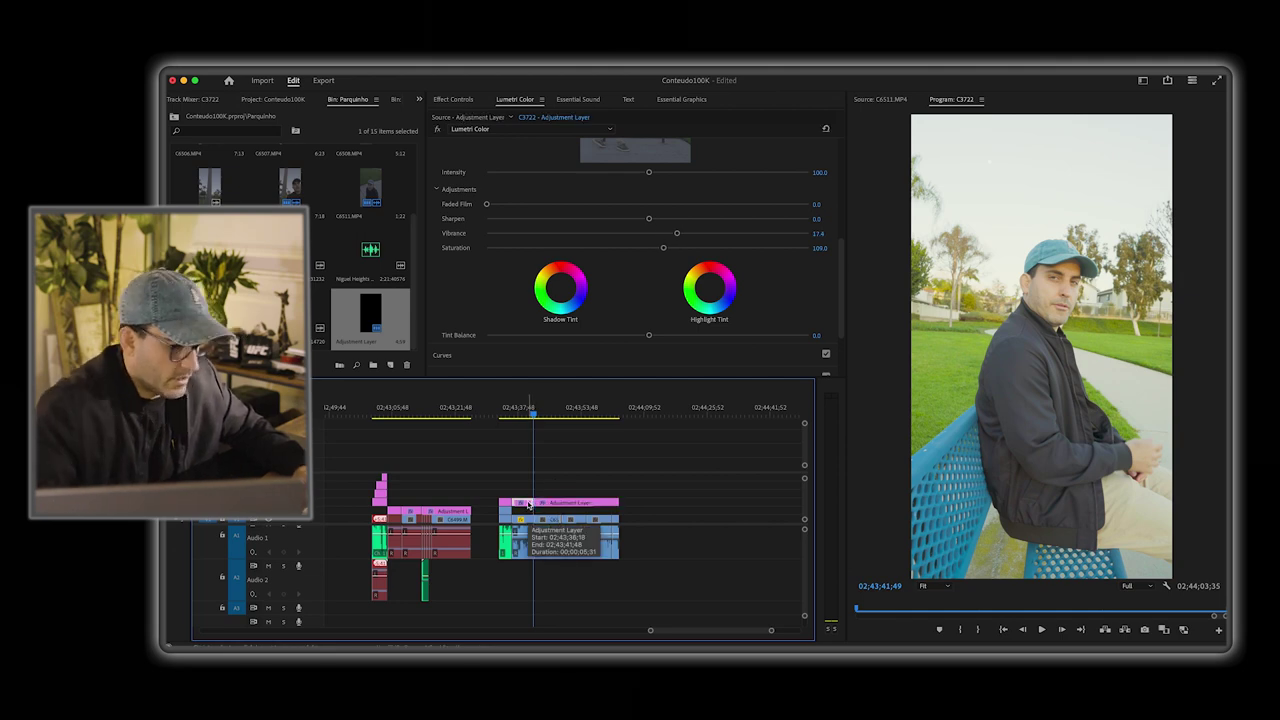
key(Down)
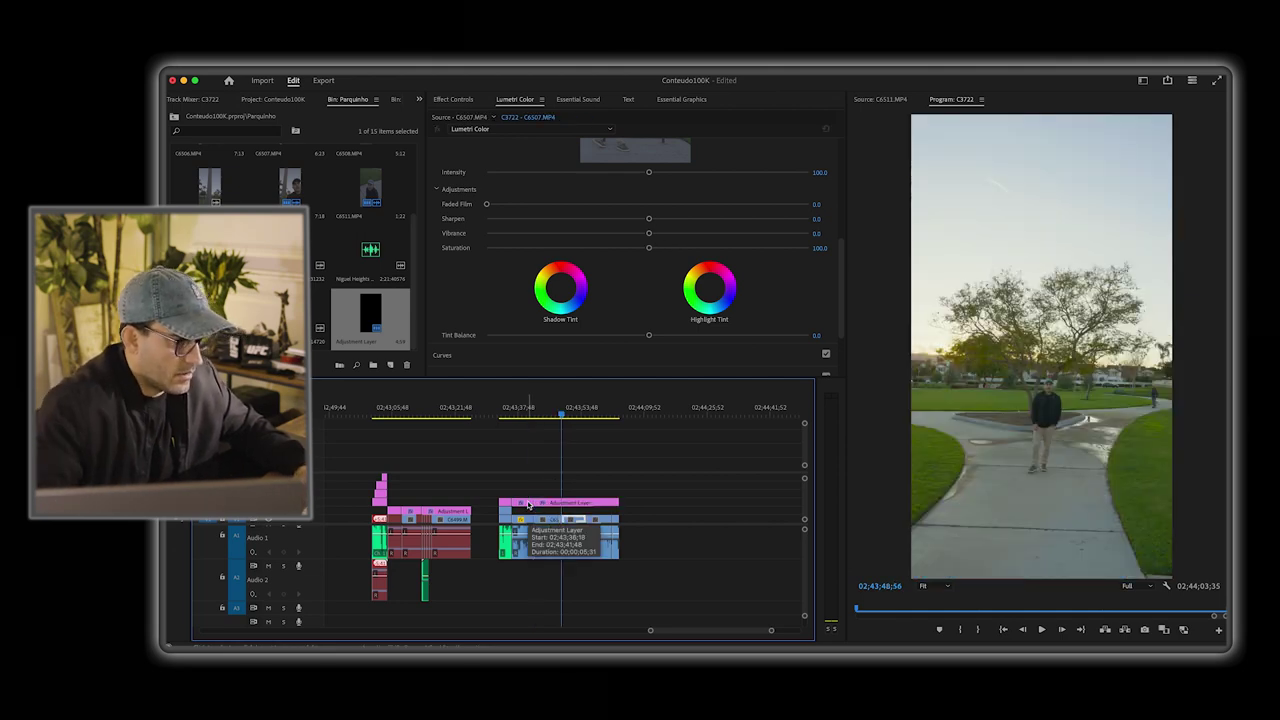
click(536, 503)
key(super+k)
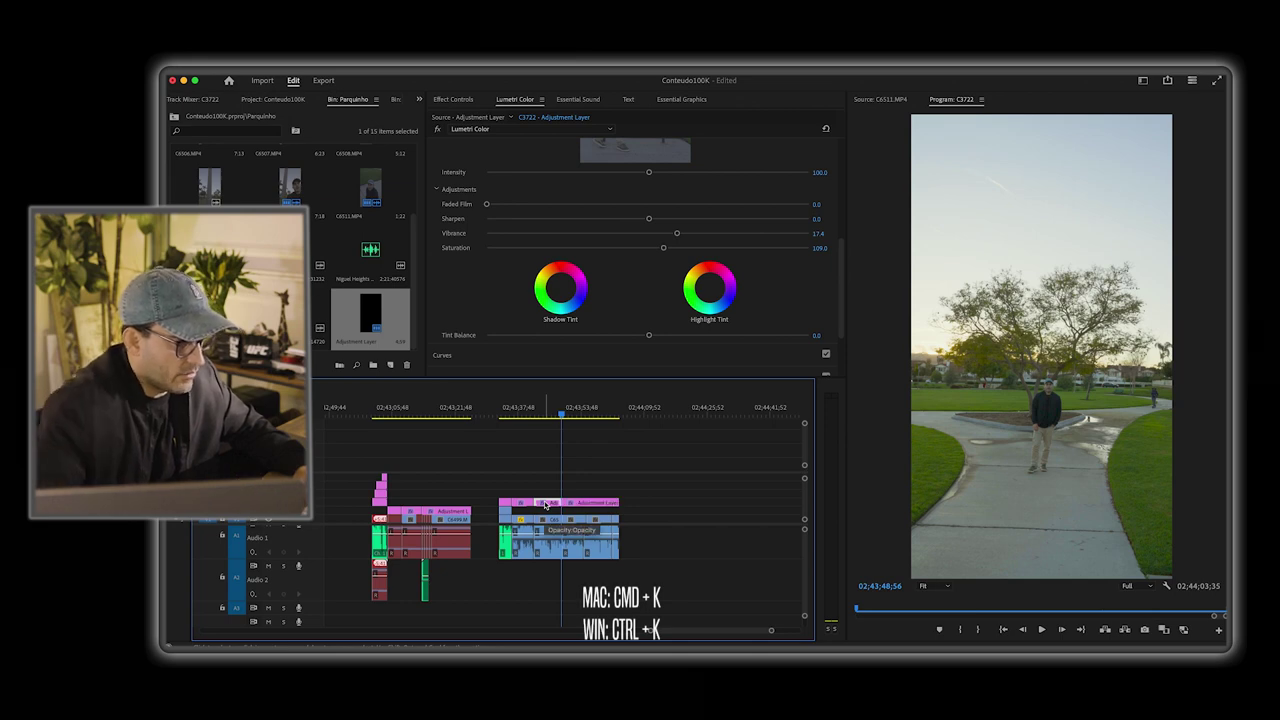
Step: Split the adjustment layer where clip C6510.MP4 begins and select its last section with the playhead at the final clip's start
click(578, 504)
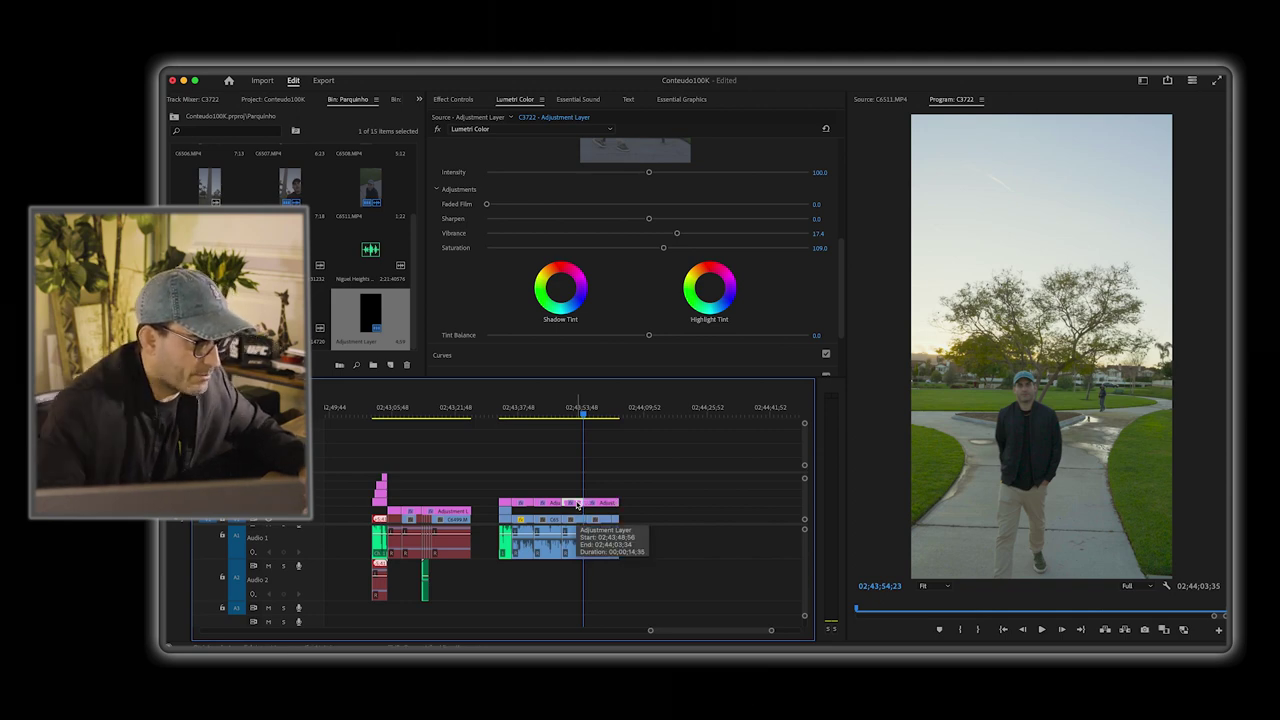
click(578, 504)
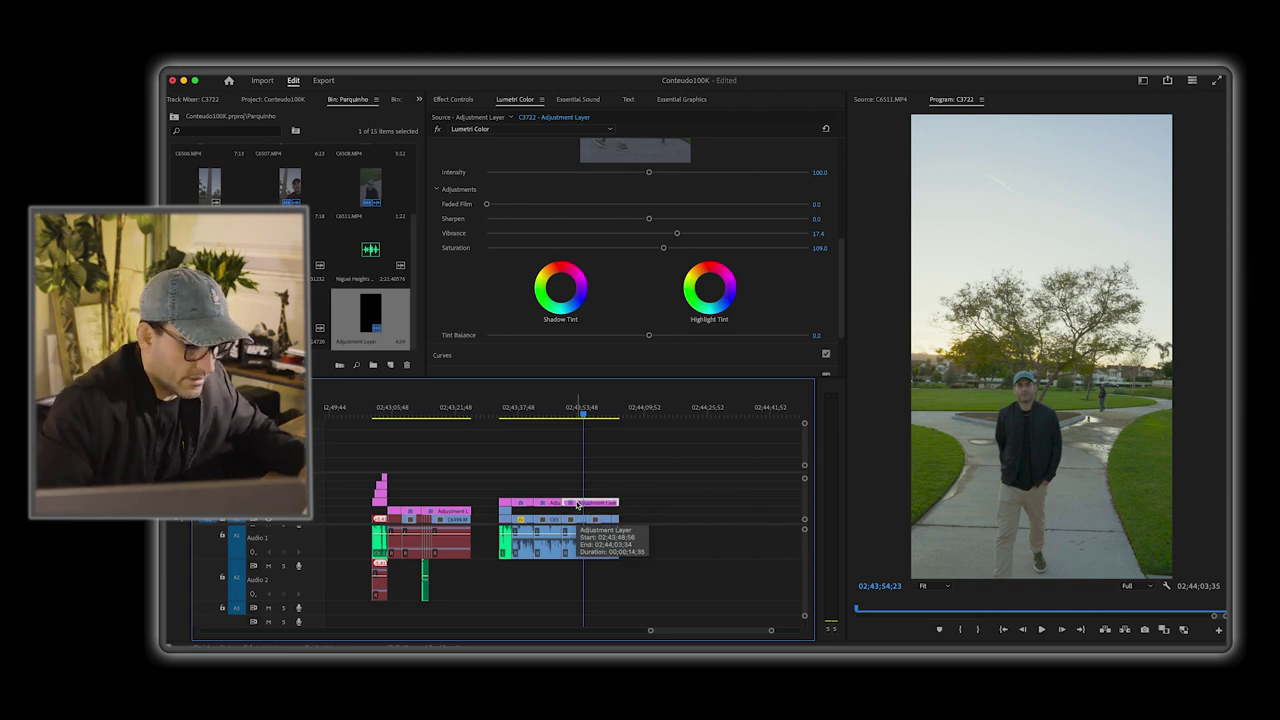
key(space)
key(space)
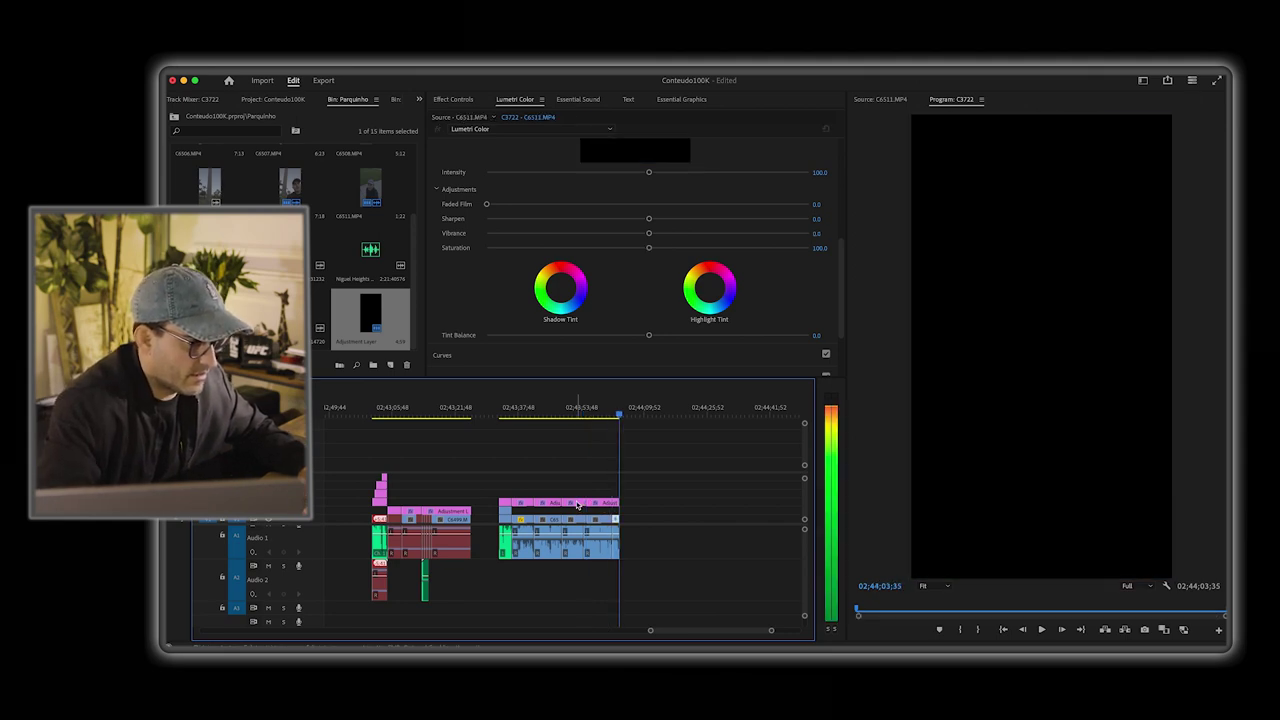
key(Left)
key(Up)
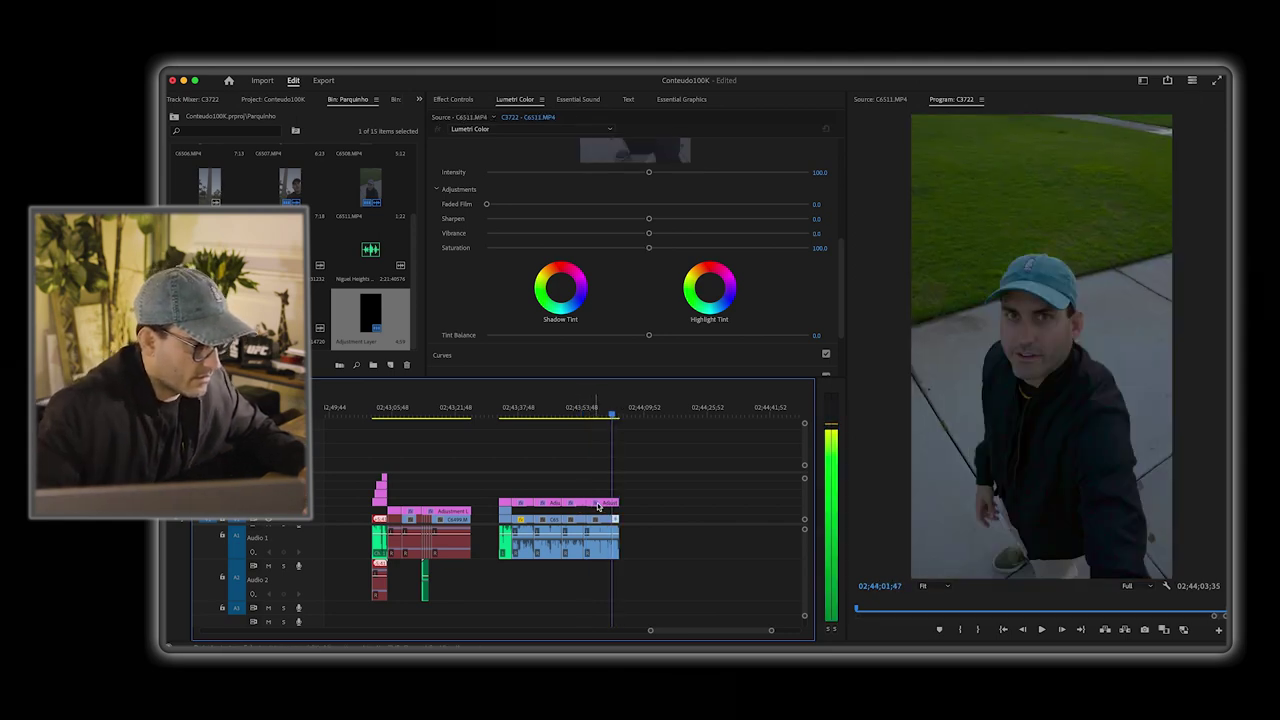
click(600, 504)
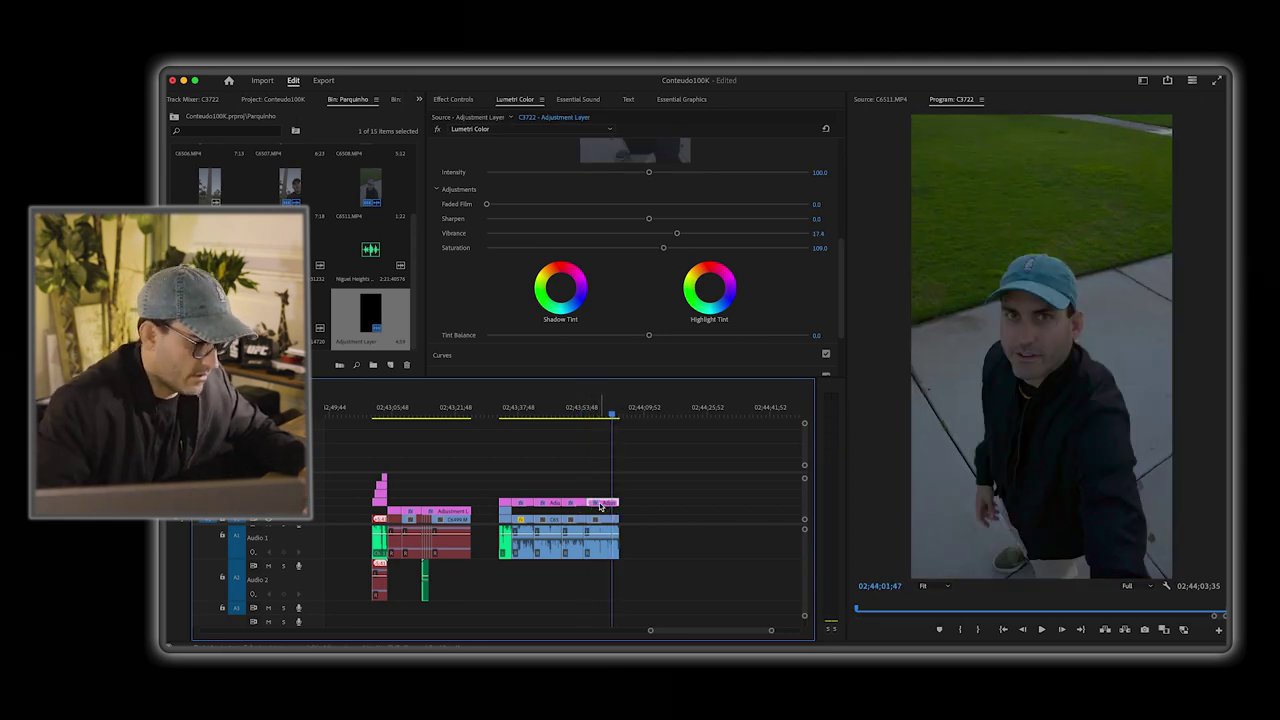
Step: Play back the grade from the start of C6505.MP4 with the volume raised, and select the adjustment layer section over C6506.MP4
click(524, 410)
key(Up)
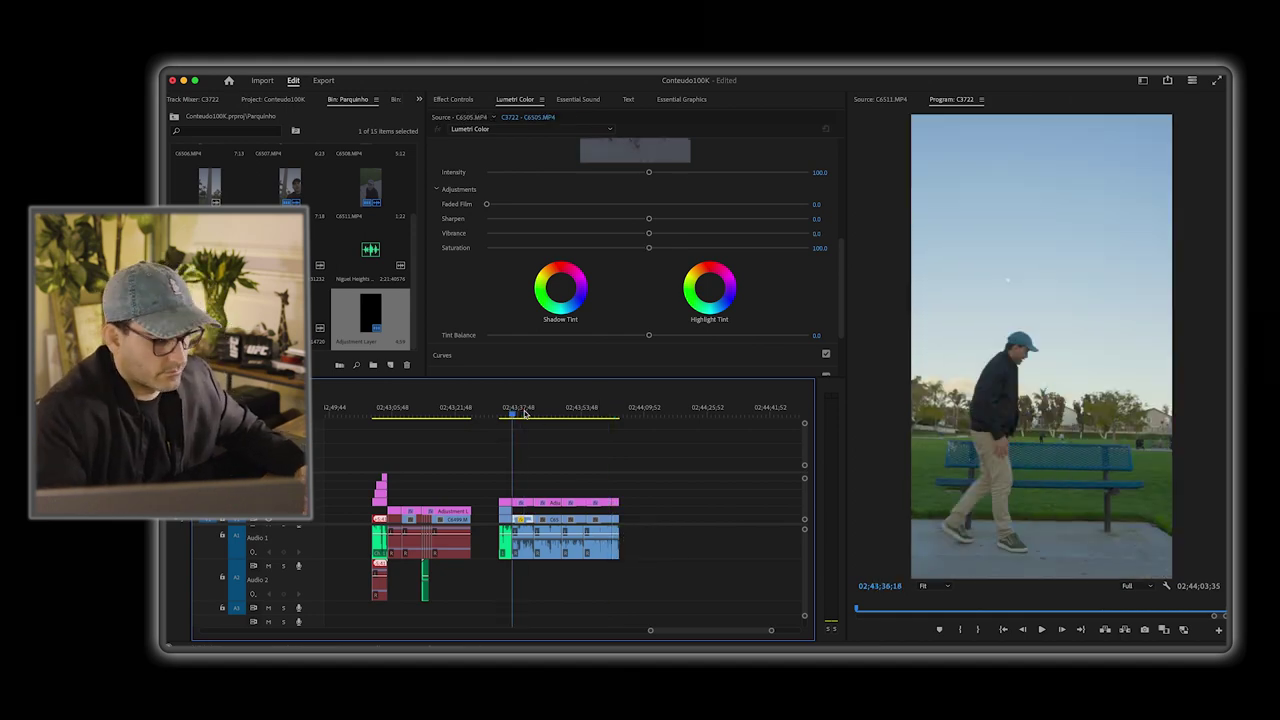
key(XF86AudioRaiseVolume)
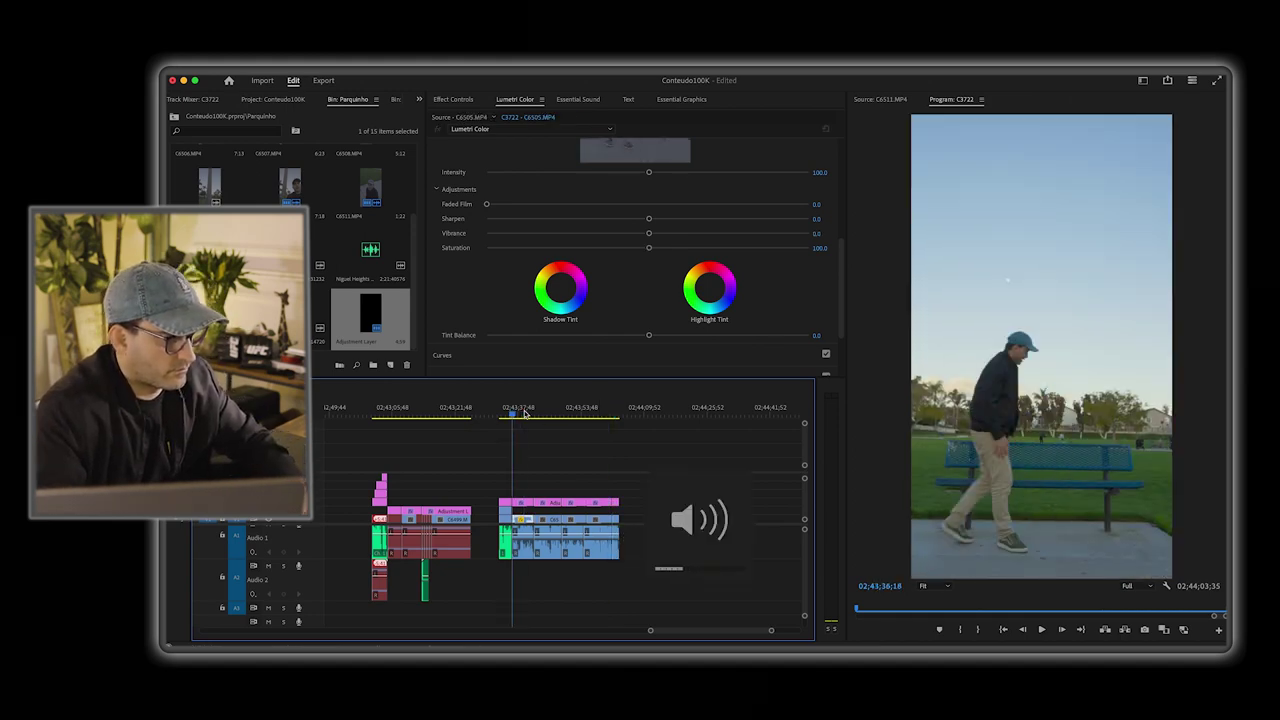
key(XF86AudioRaiseVolume)
key(space)
key(XF86AudioRaiseVolume)
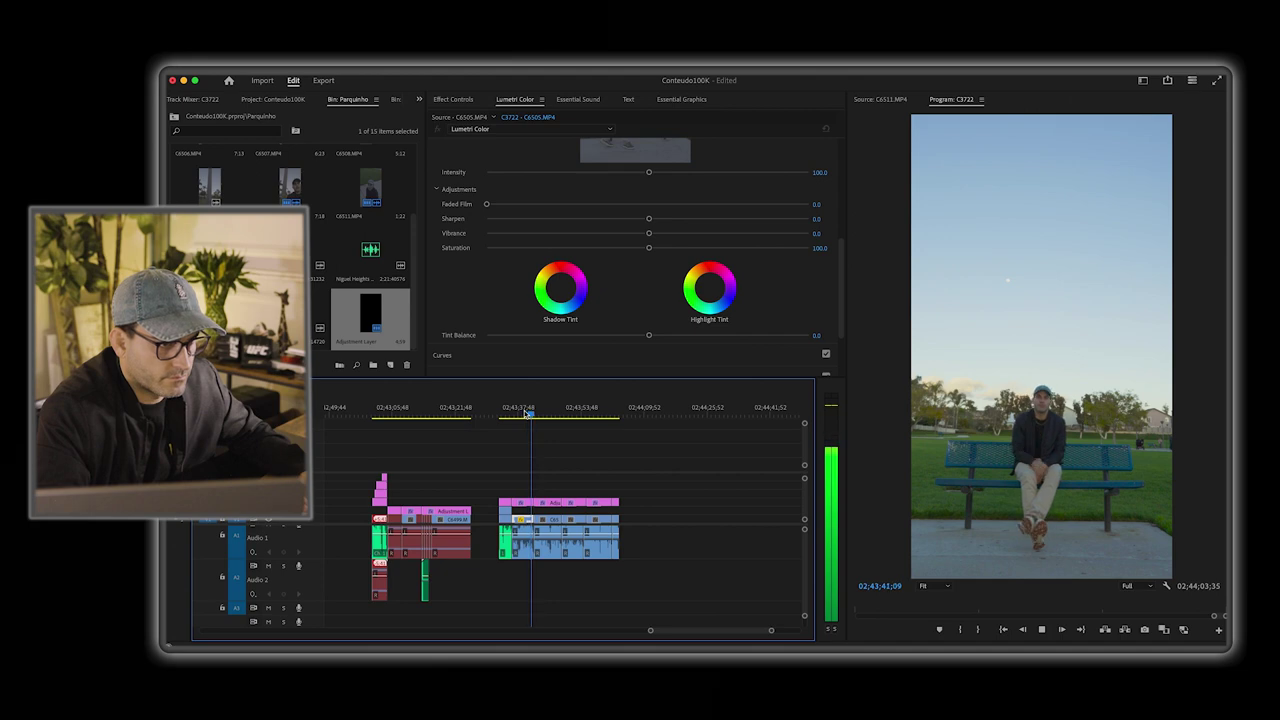
key(space)
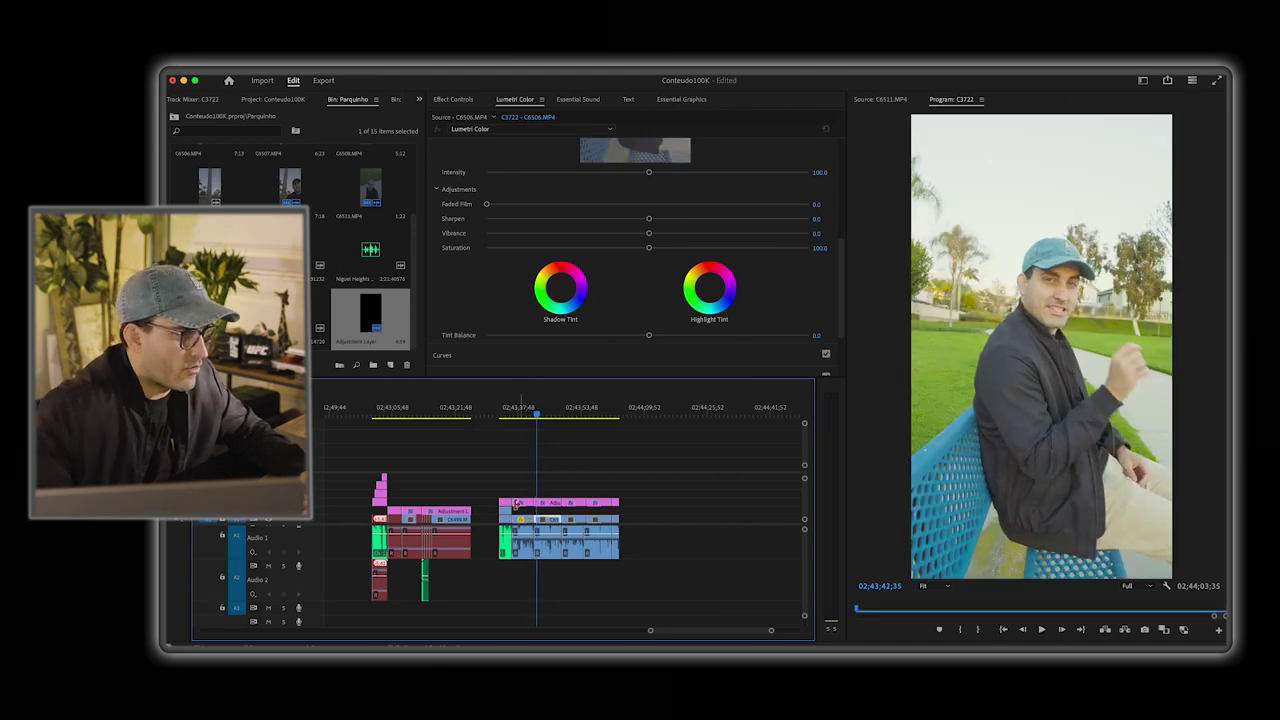
click(549, 504)
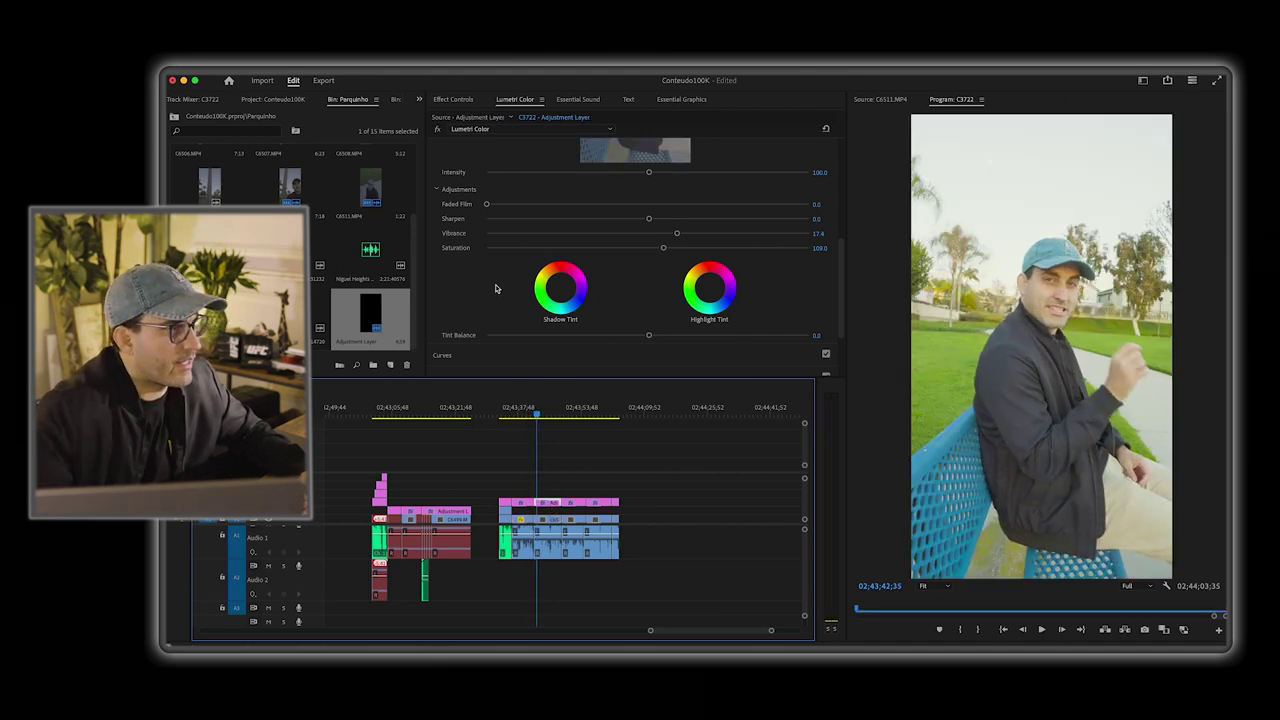
Step: Reduce the Creative vibrance to about 7 and saturation to 103.8 on the adjustment layer section over C6506.MP4
scroll(495, 288, up, 2)
drag(670, 292, 653, 305)
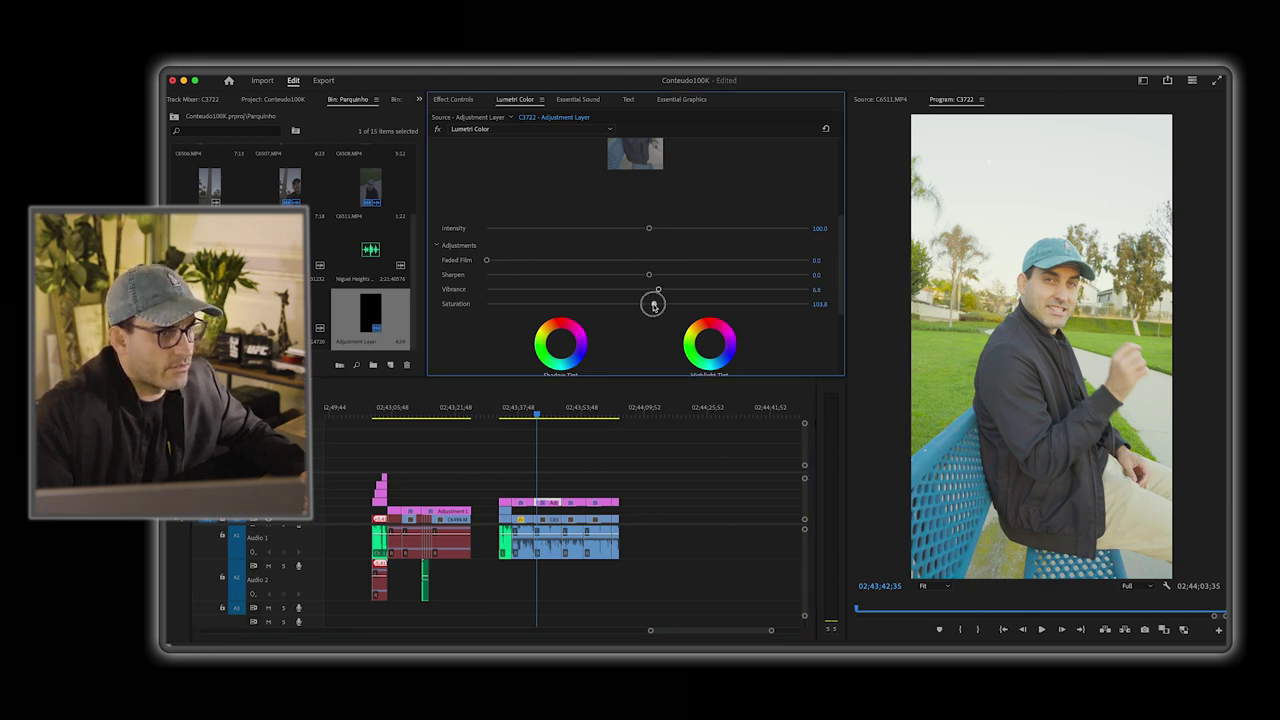
click(571, 457)
scroll(526, 277, up, 6)
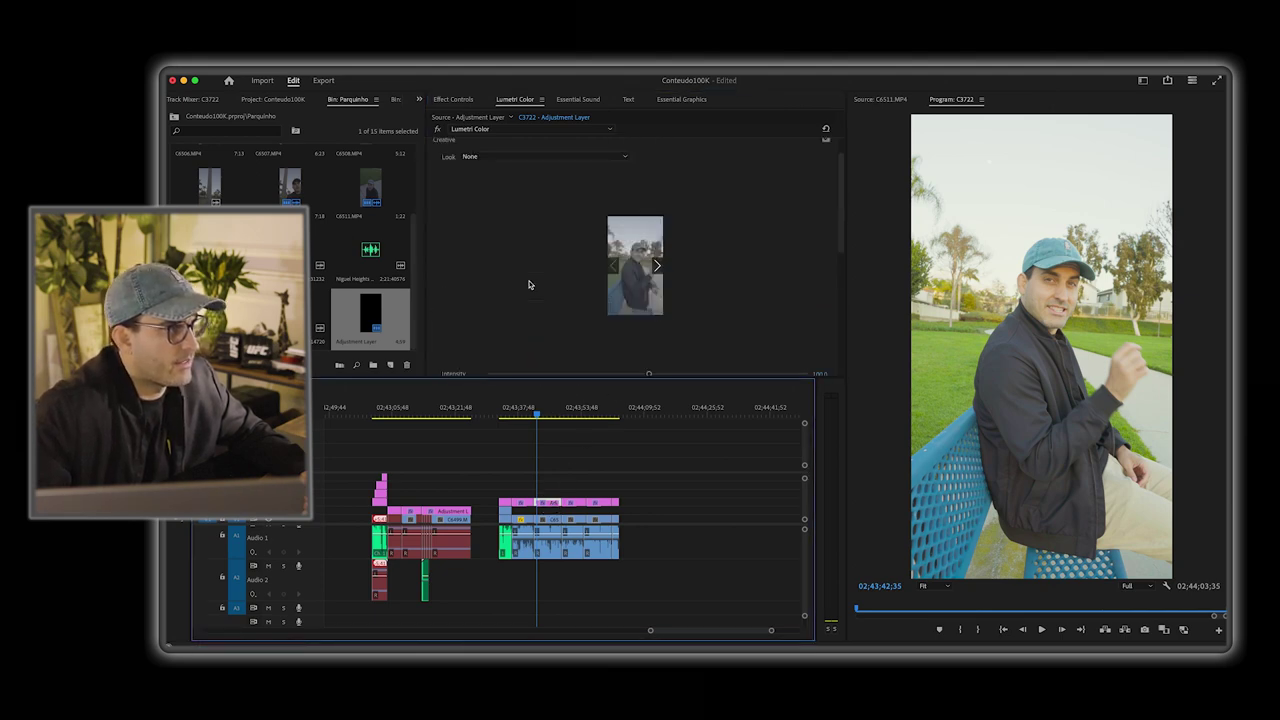
Step: Set the section's Basic Correction to exposure 0.6, contrast 5.2, saturation 108.3 and shadows -59.0, and try blacks at -43.1
click(487, 155)
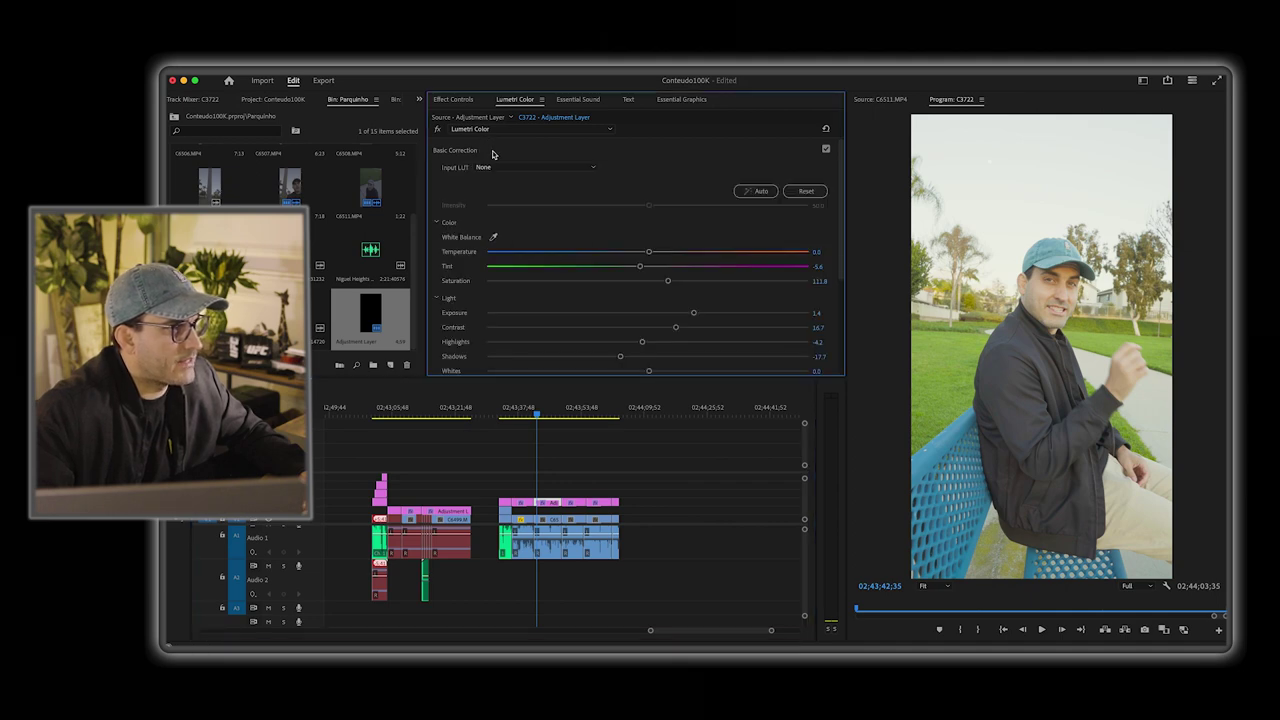
click(676, 313)
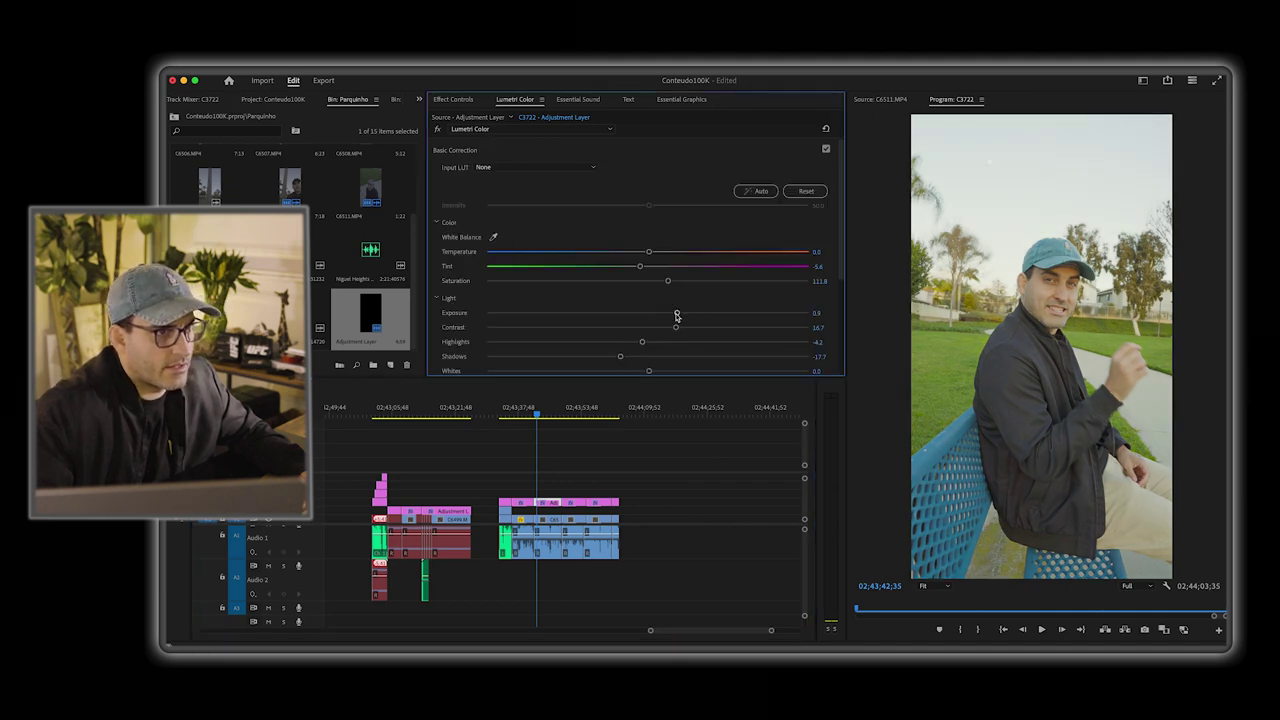
mouse_move(676, 327)
mouse_down()
mouse_move(660, 327)
mouse_move(666, 311)
mouse_move(654, 326)
mouse_move(666, 314)
mouse_up()
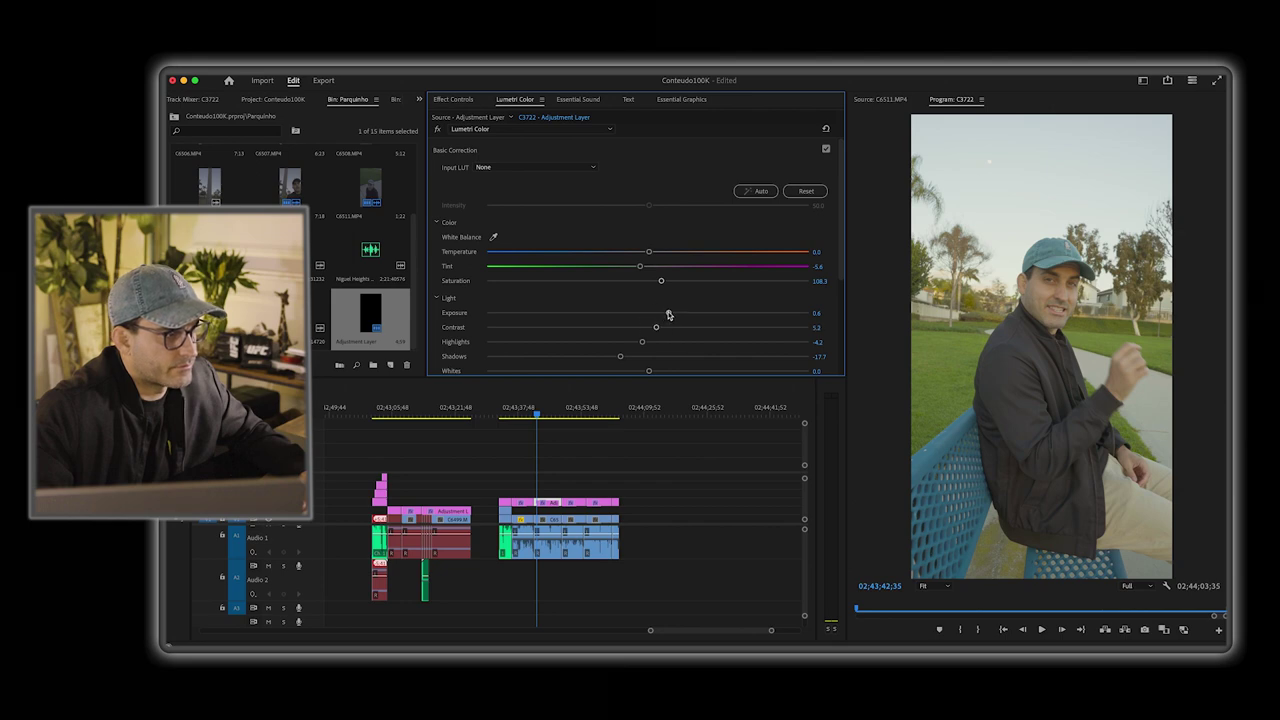
drag(620, 356, 552, 359)
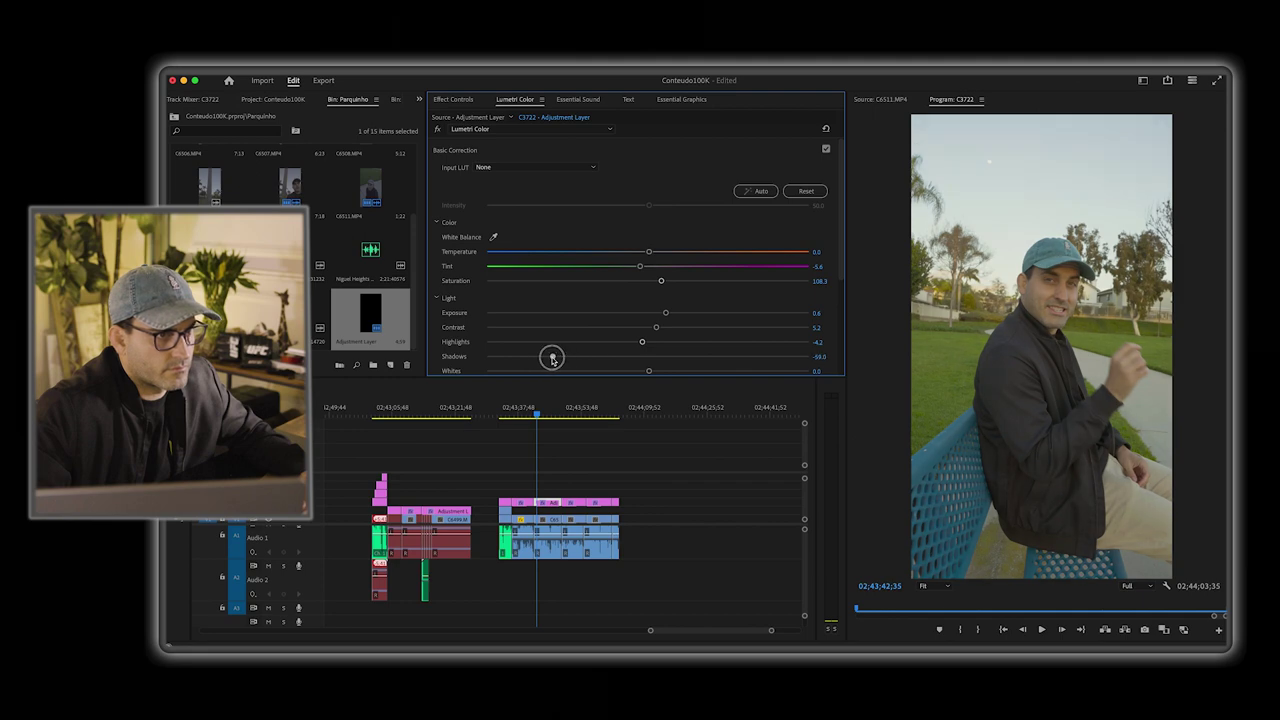
scroll(536, 341, down, 1)
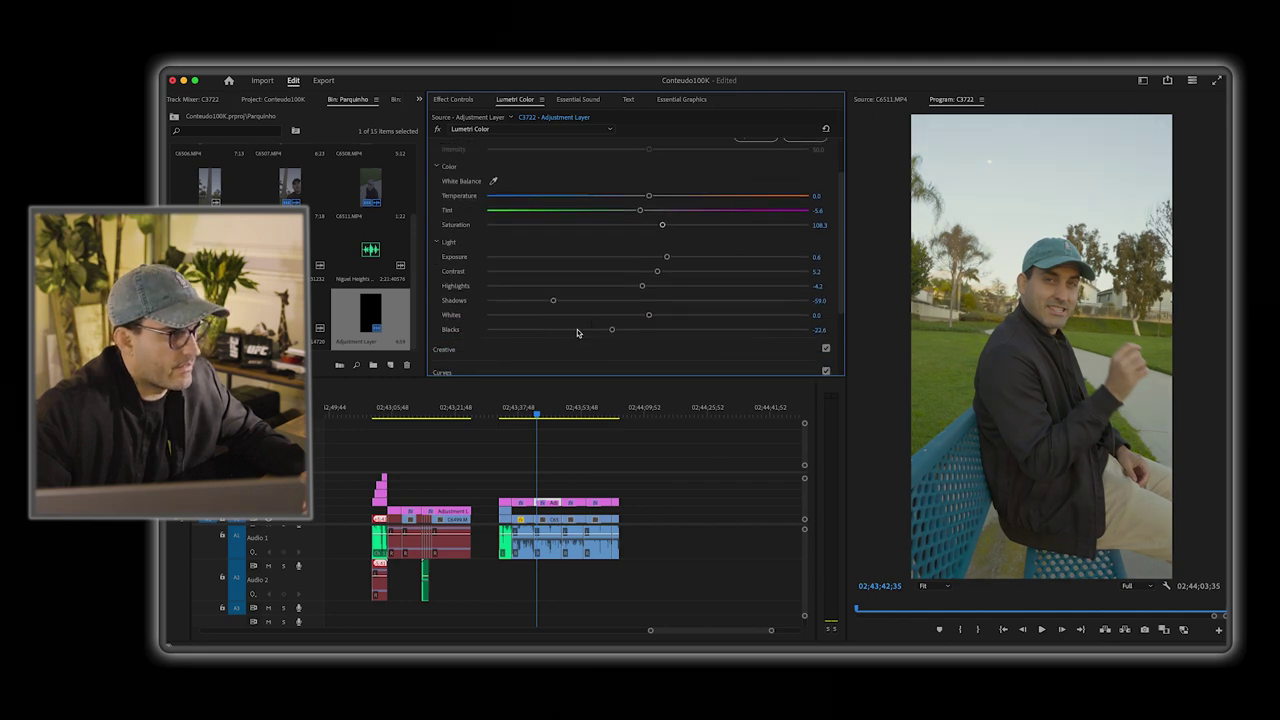
click(578, 331)
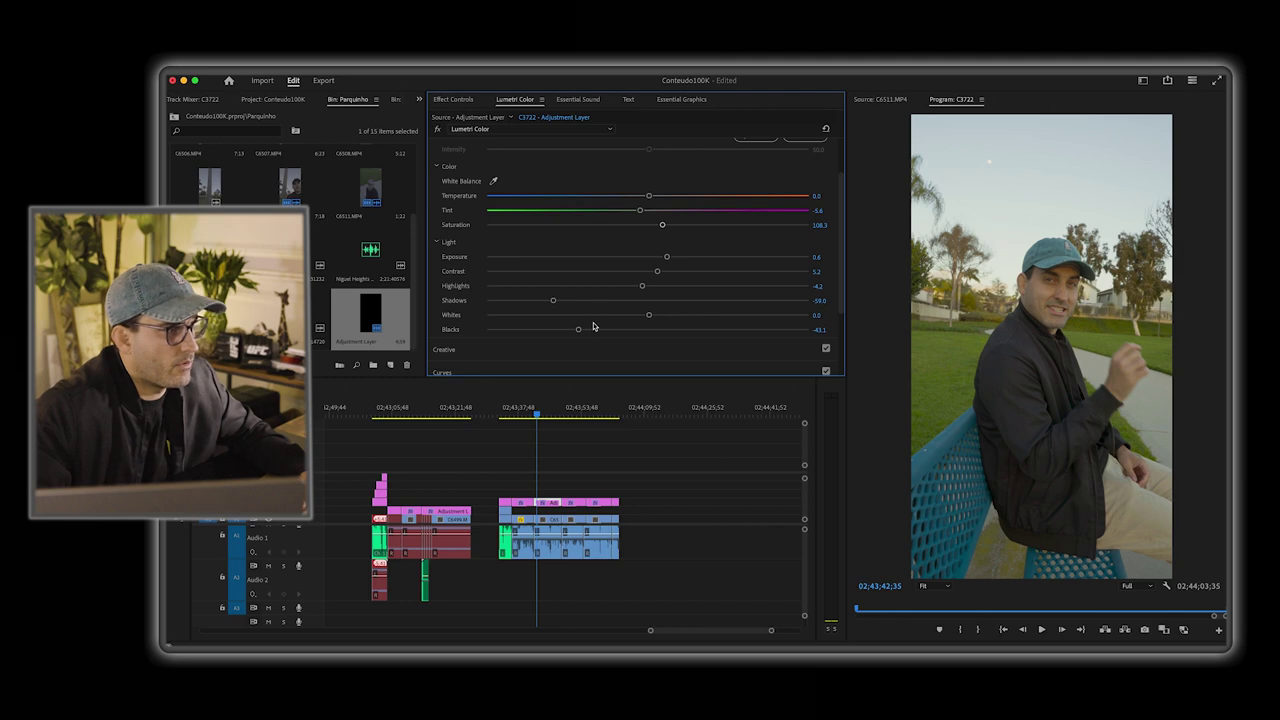
scroll(535, 311, up, 1)
Step: Compare C6505.MP4 with C6506.MP4, and set the adjustment section over C6506.MP4 to exposure 0.7, temperature -5.6 and highlights -17.4
click(533, 415)
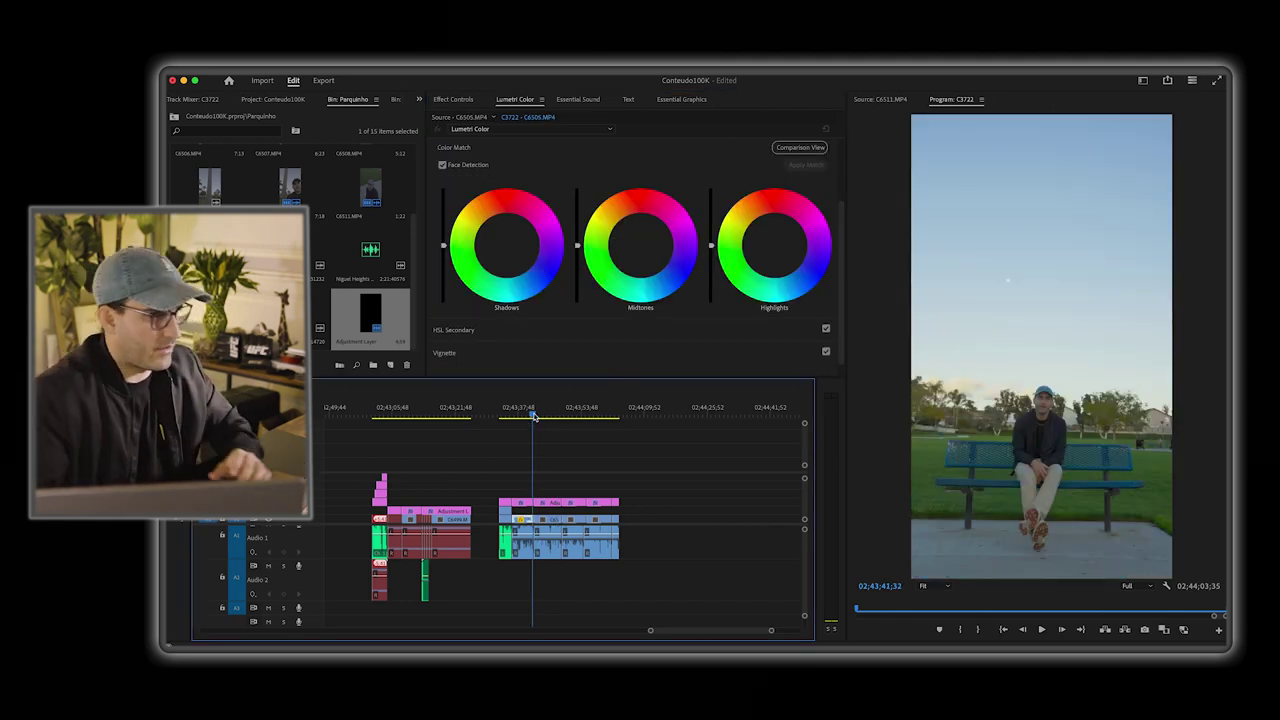
click(545, 415)
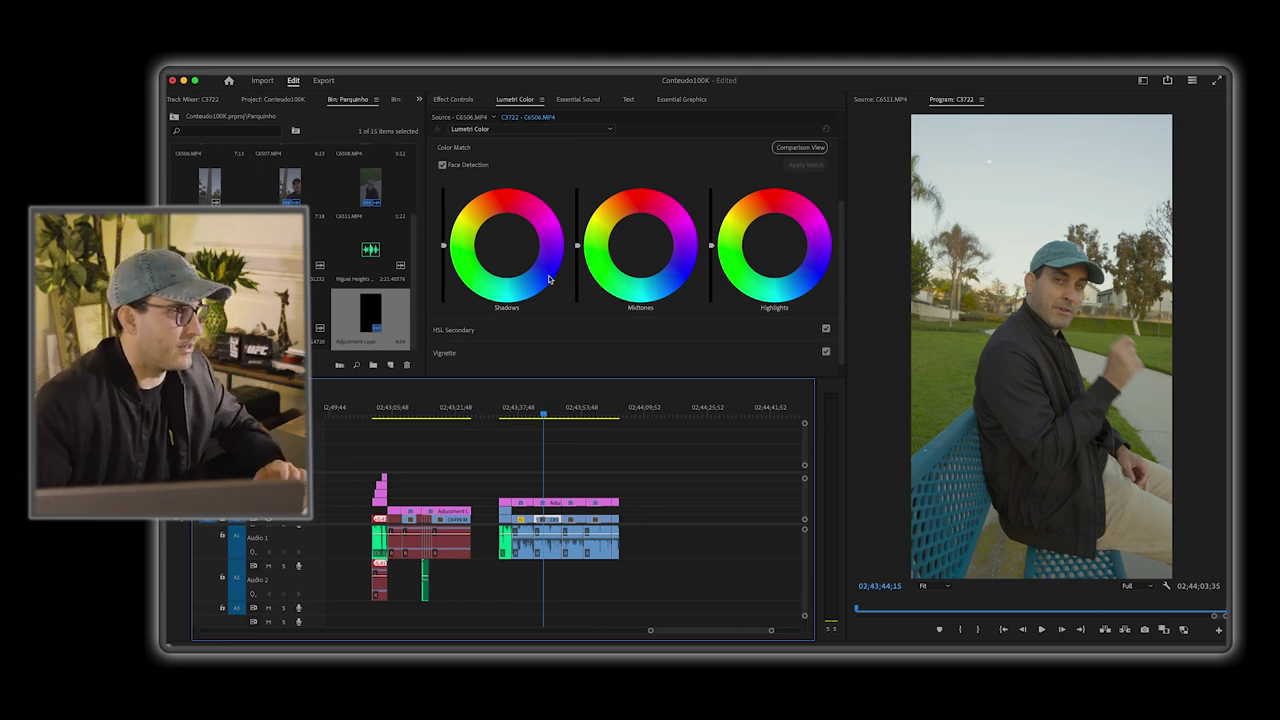
scroll(506, 234, up, 3)
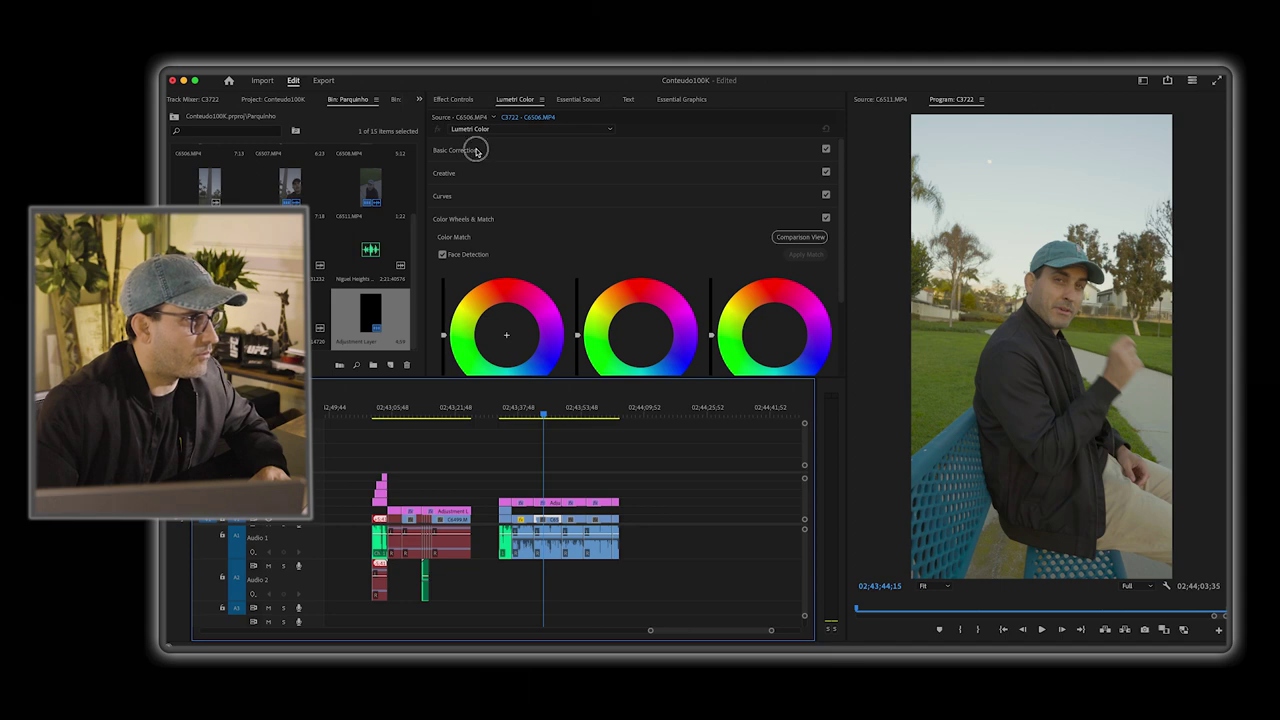
click(477, 151)
click(552, 503)
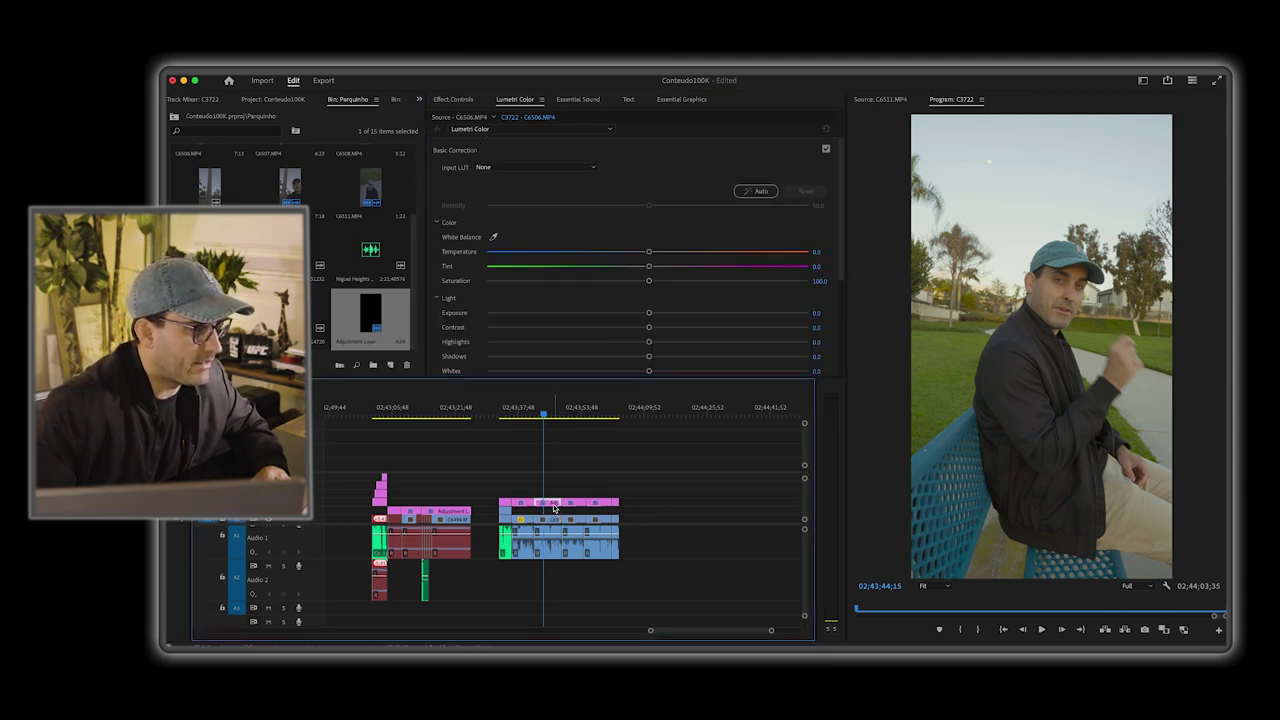
drag(667, 314, 670, 315)
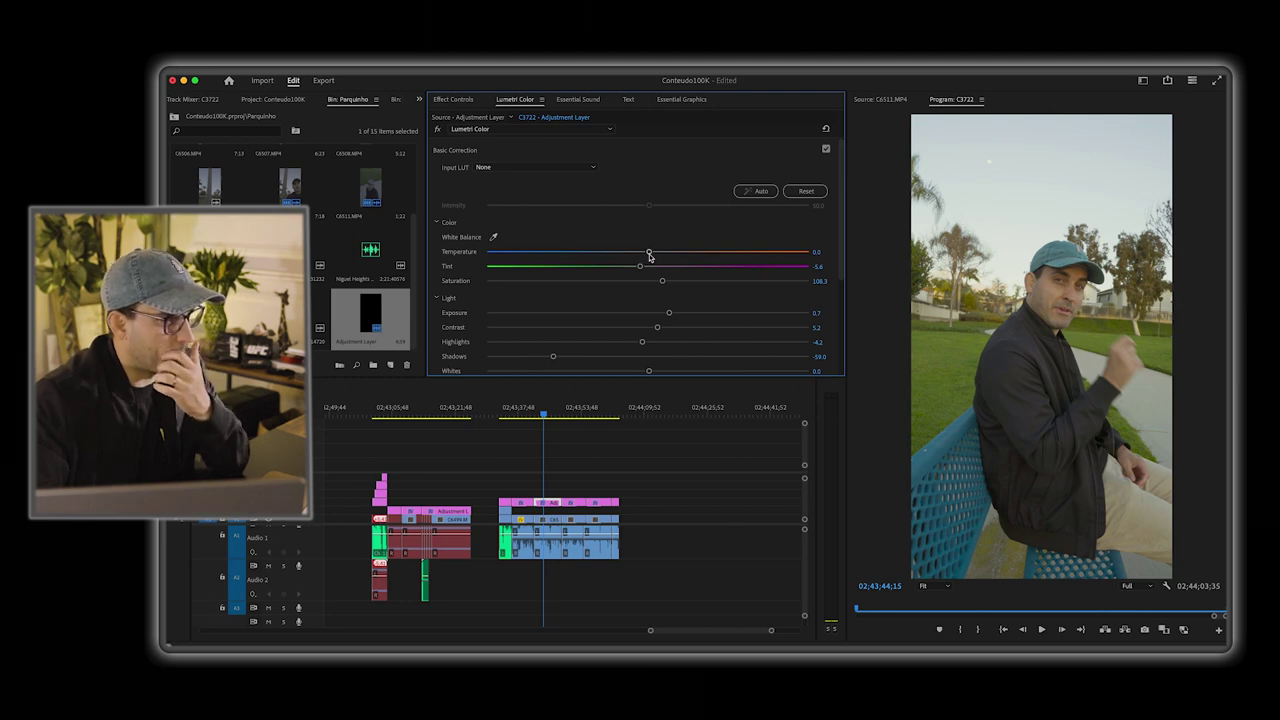
mouse_move(647, 252)
mouse_down()
mouse_move(620, 254)
mouse_move(640, 258)
mouse_up()
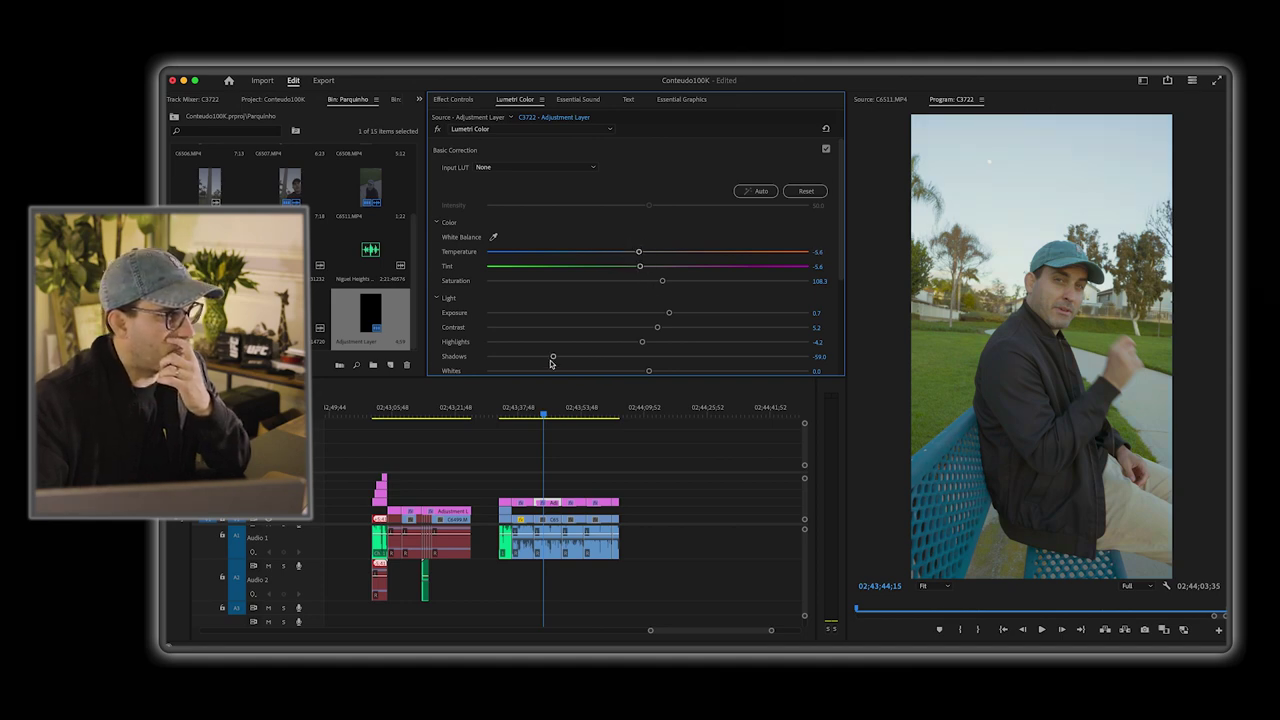
scroll(550, 363, down, 1)
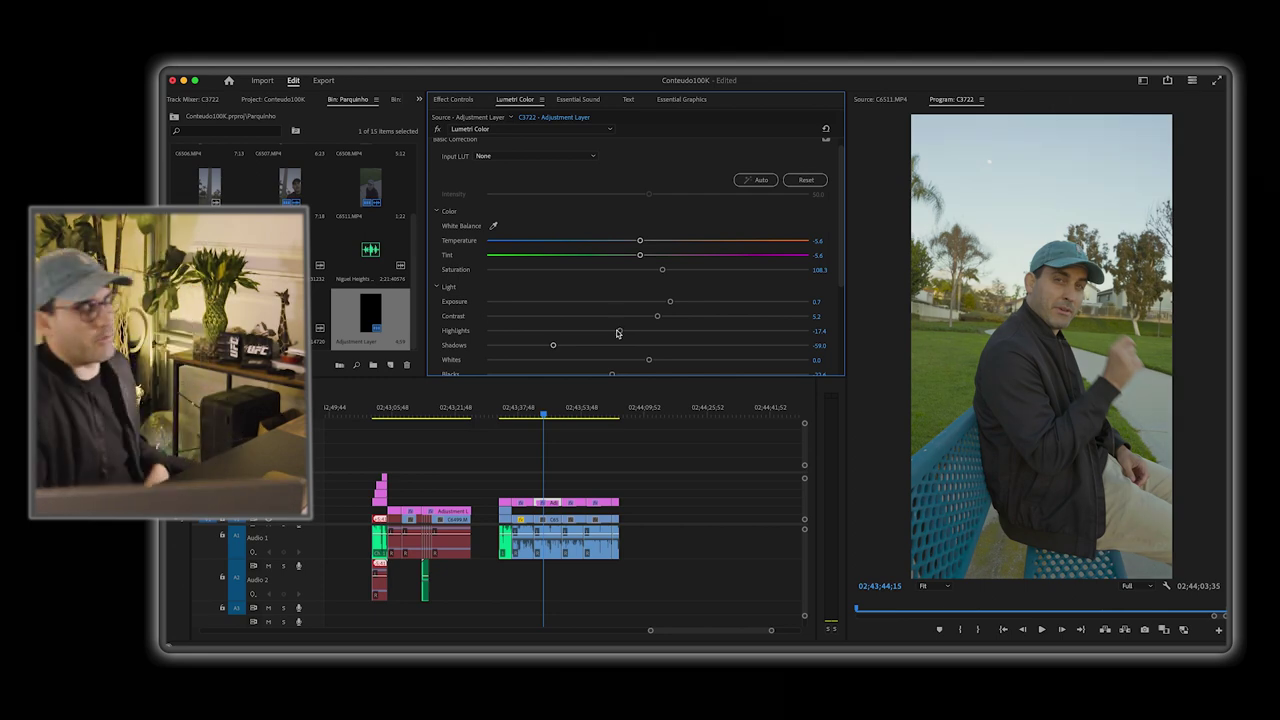
Step: Play back the grade from C6506.MP4 through to C6510.MP4 and stop on that clip
click(545, 417)
key(space)
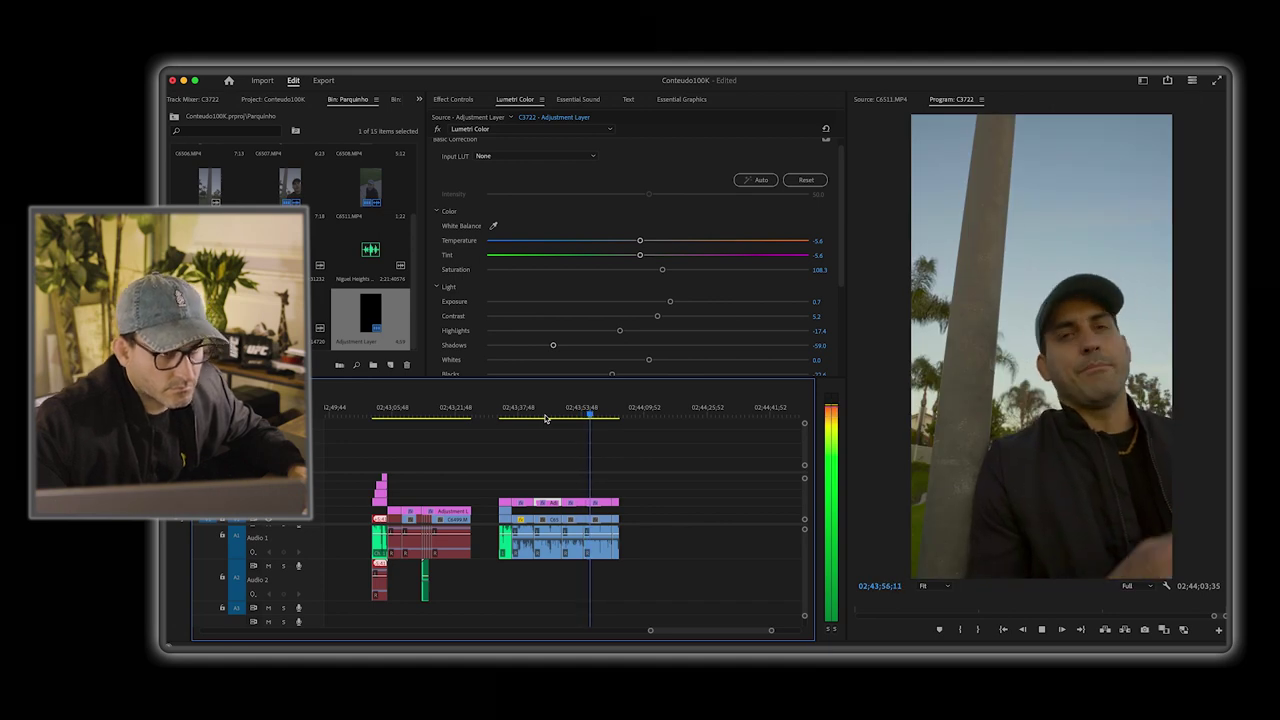
click(611, 487)
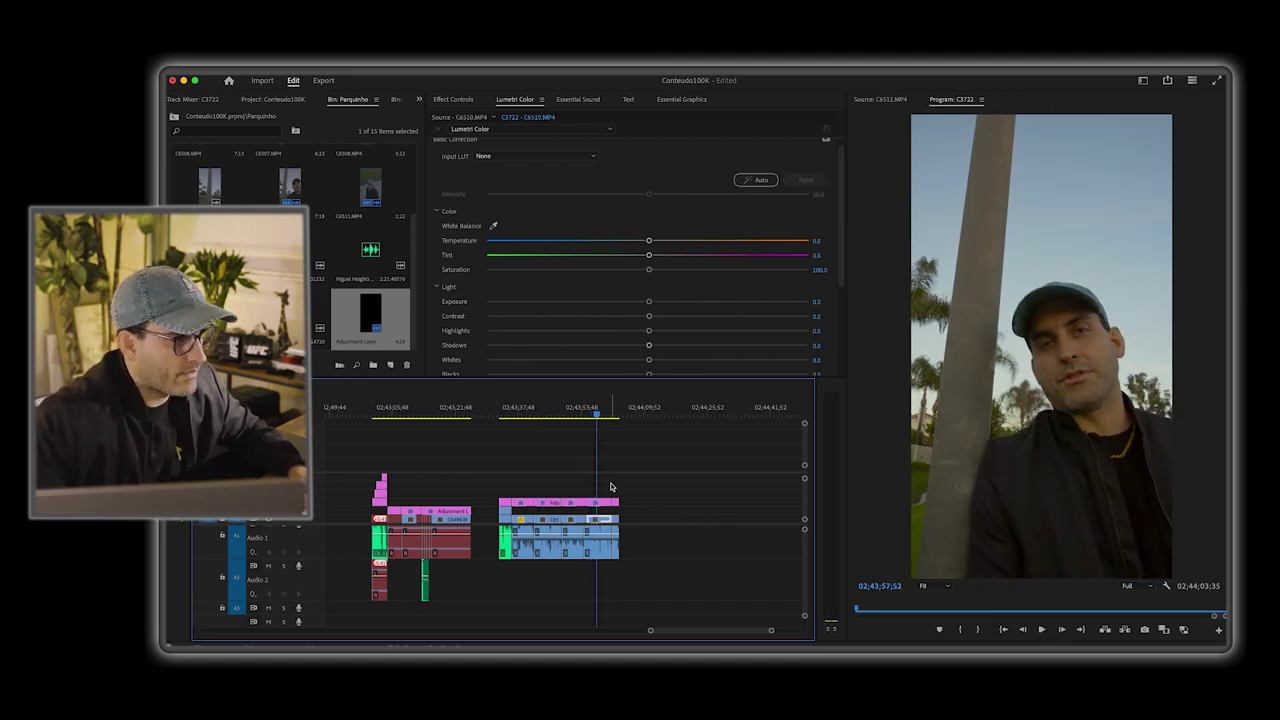
Step: Set the adjustment layer section over C6510.MP4 to exposure 1.9, contrast 12.5, saturation 114.9 and temperature -7.6
click(599, 503)
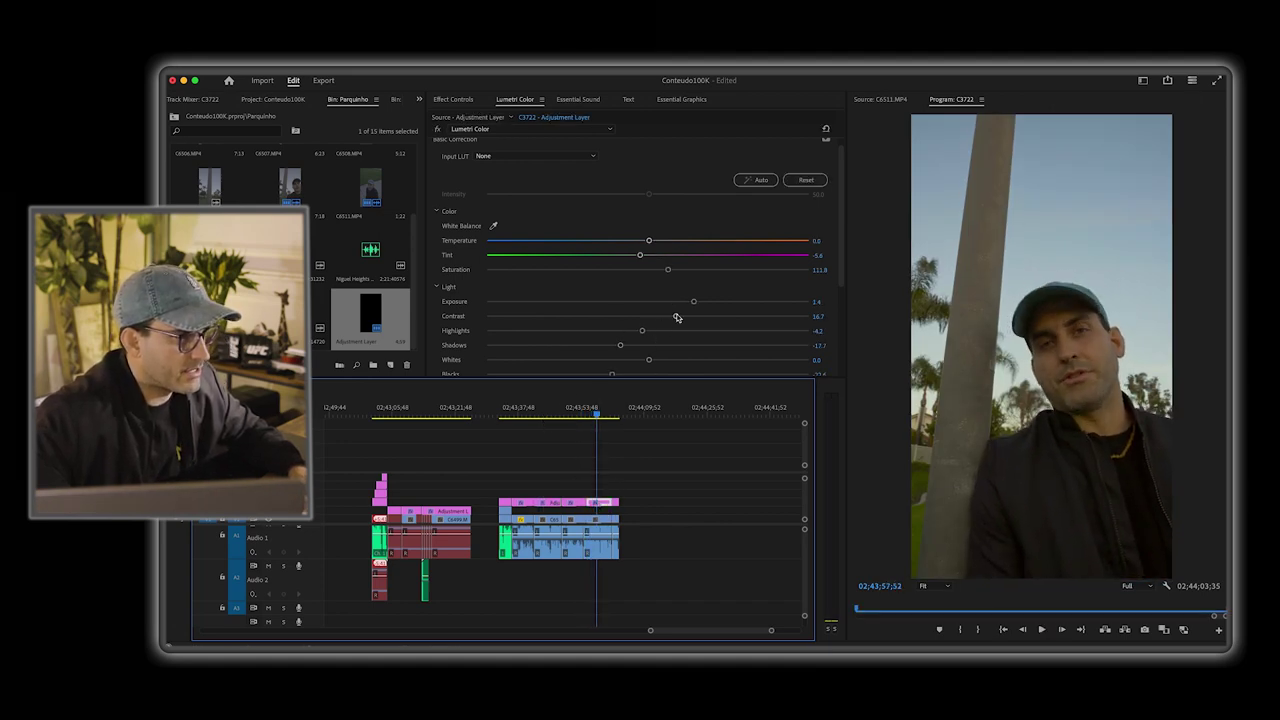
drag(678, 318, 708, 305)
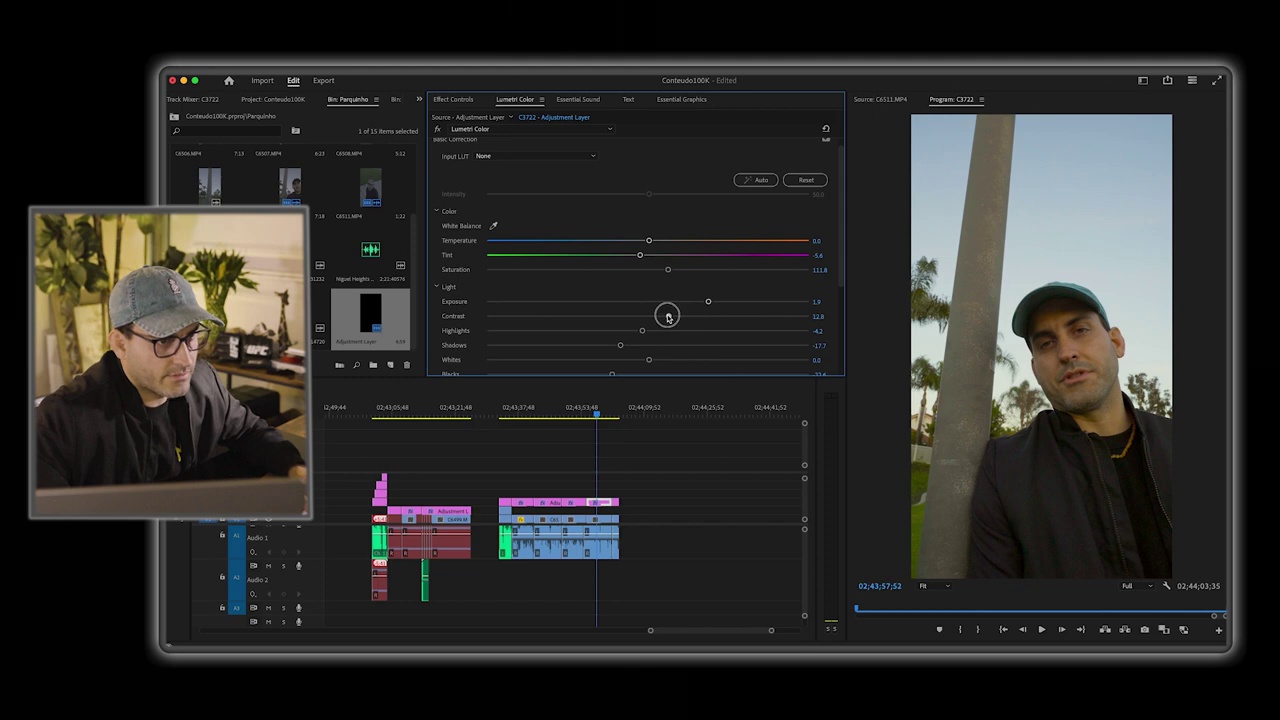
drag(665, 271, 670, 272)
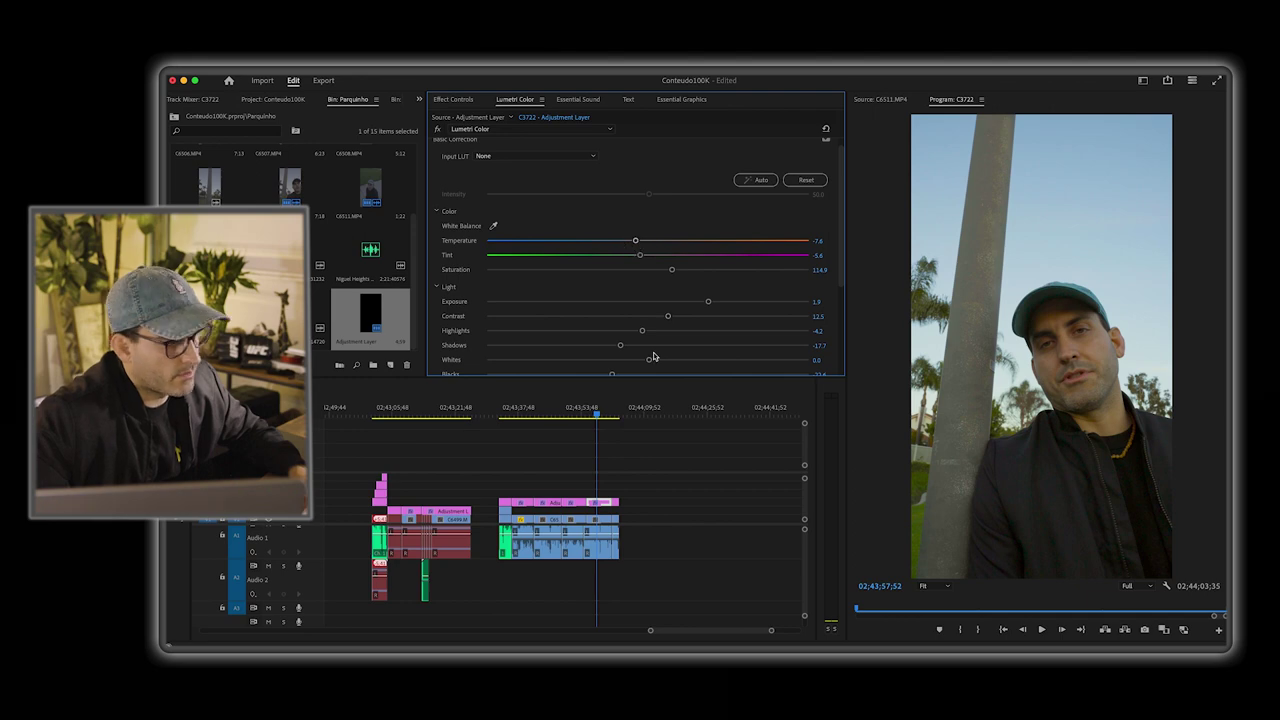
Step: Play up to the final clip and set its adjustment layer section to exposure 2.4, saturation 121.2, blacks -28.5 and shadows -21.9
drag(597, 411, 581, 416)
key(space)
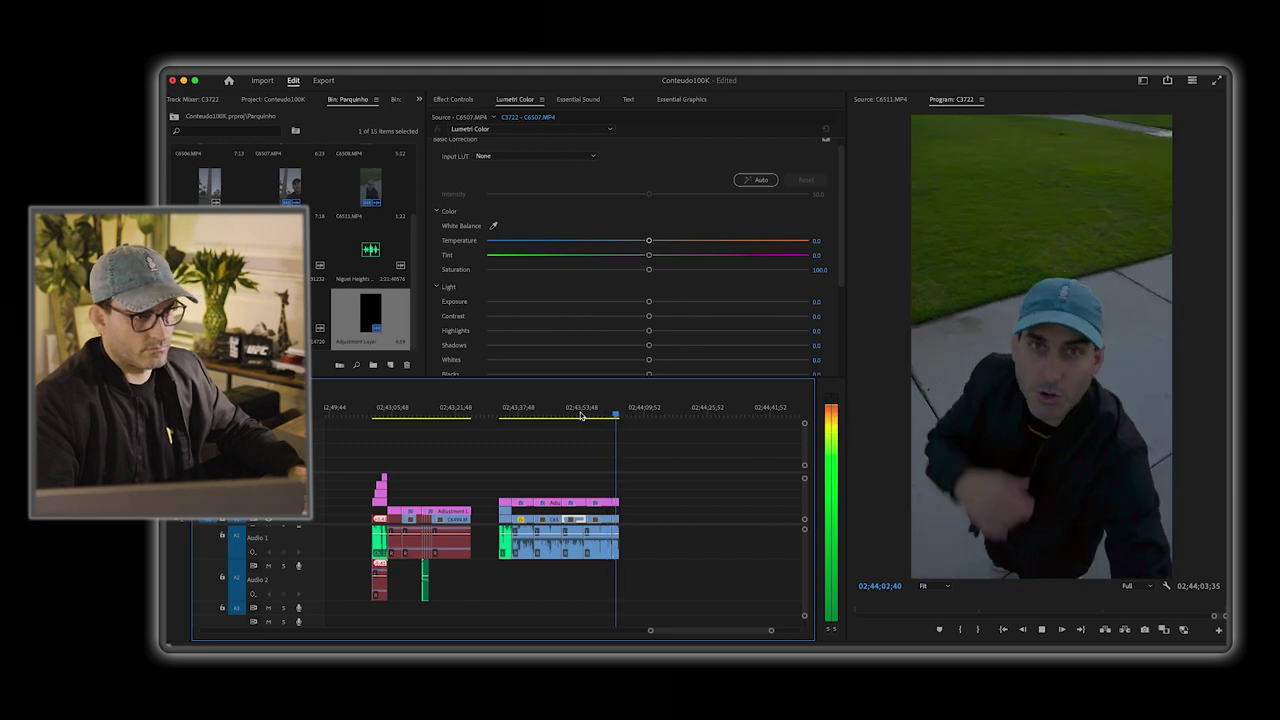
click(614, 502)
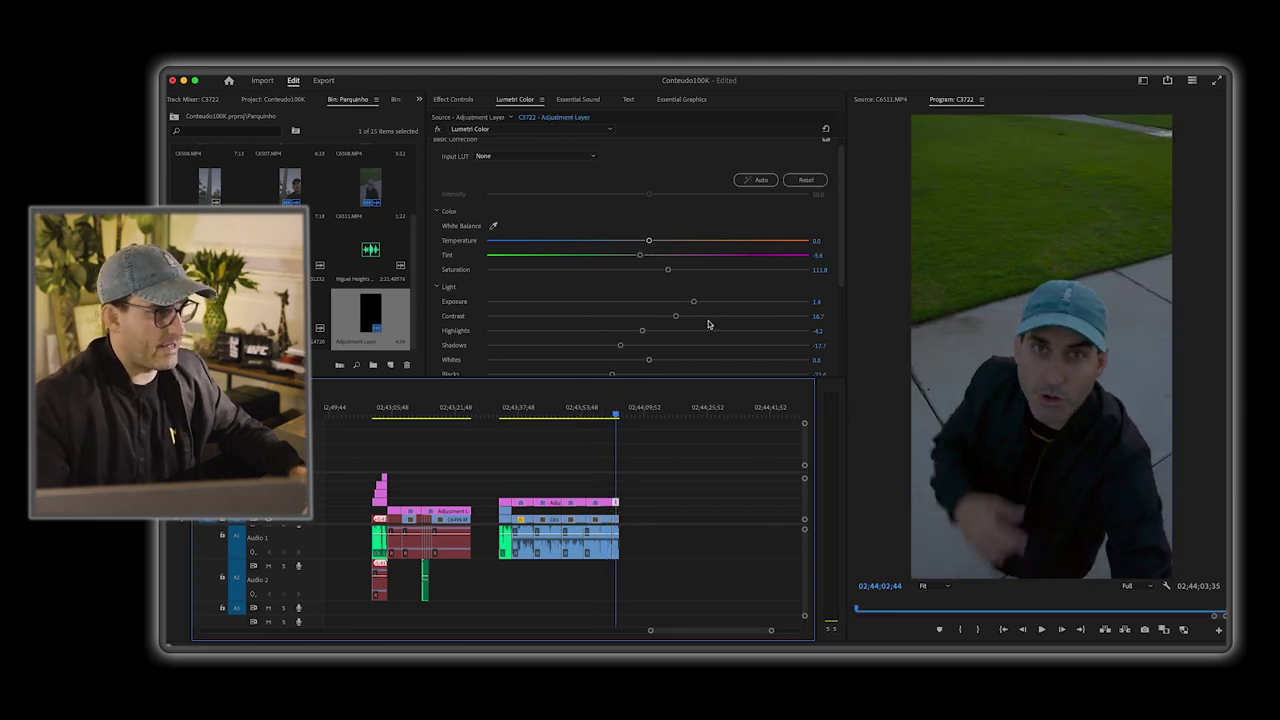
click(715, 301)
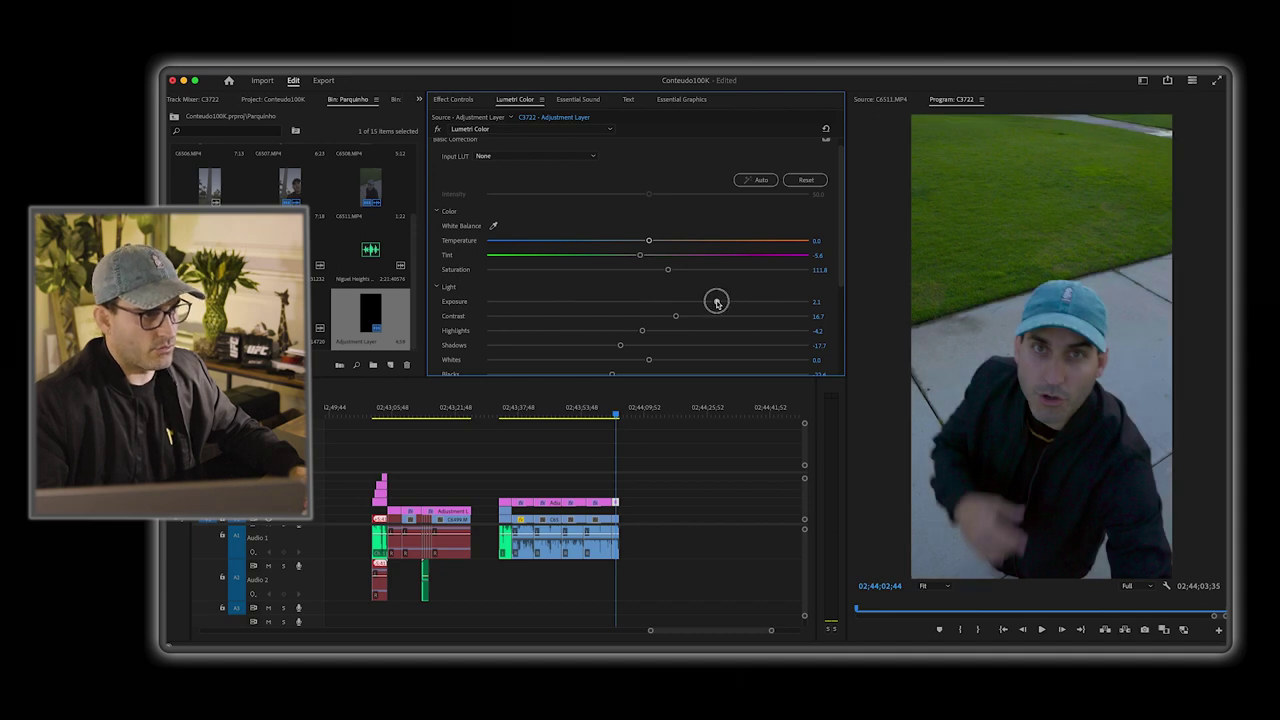
drag(716, 301, 728, 303)
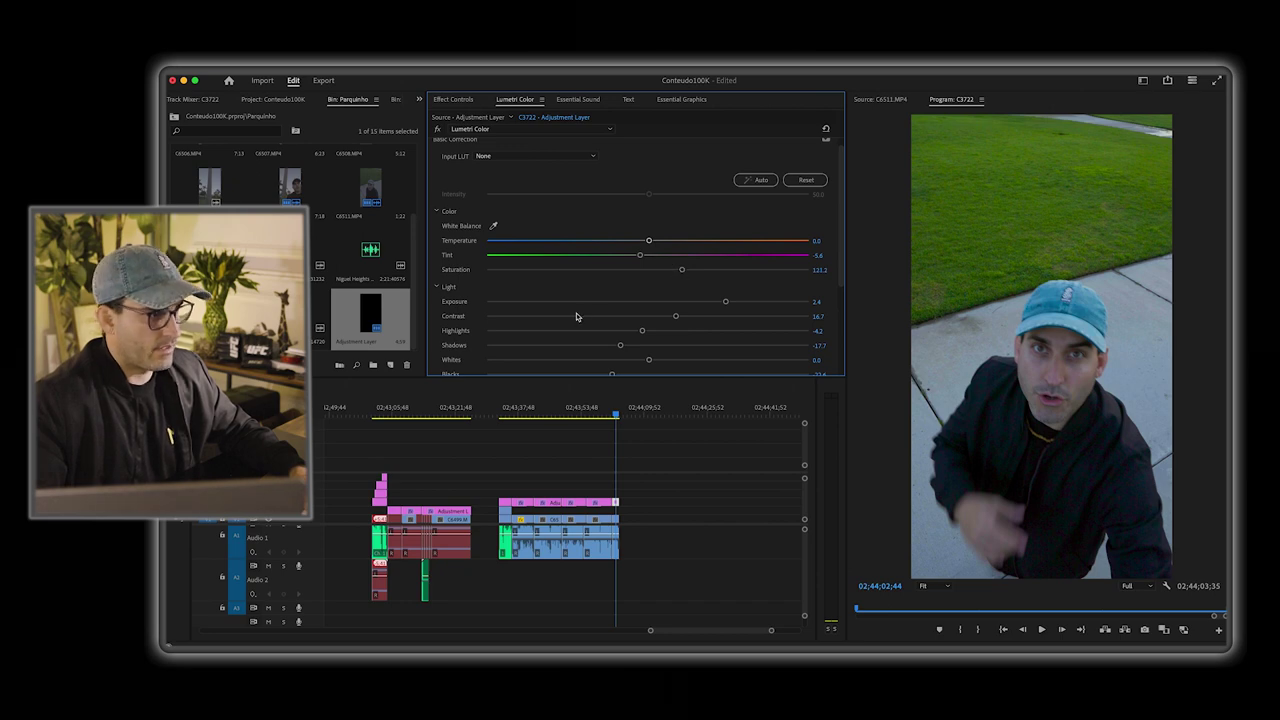
scroll(576, 317, down, 3)
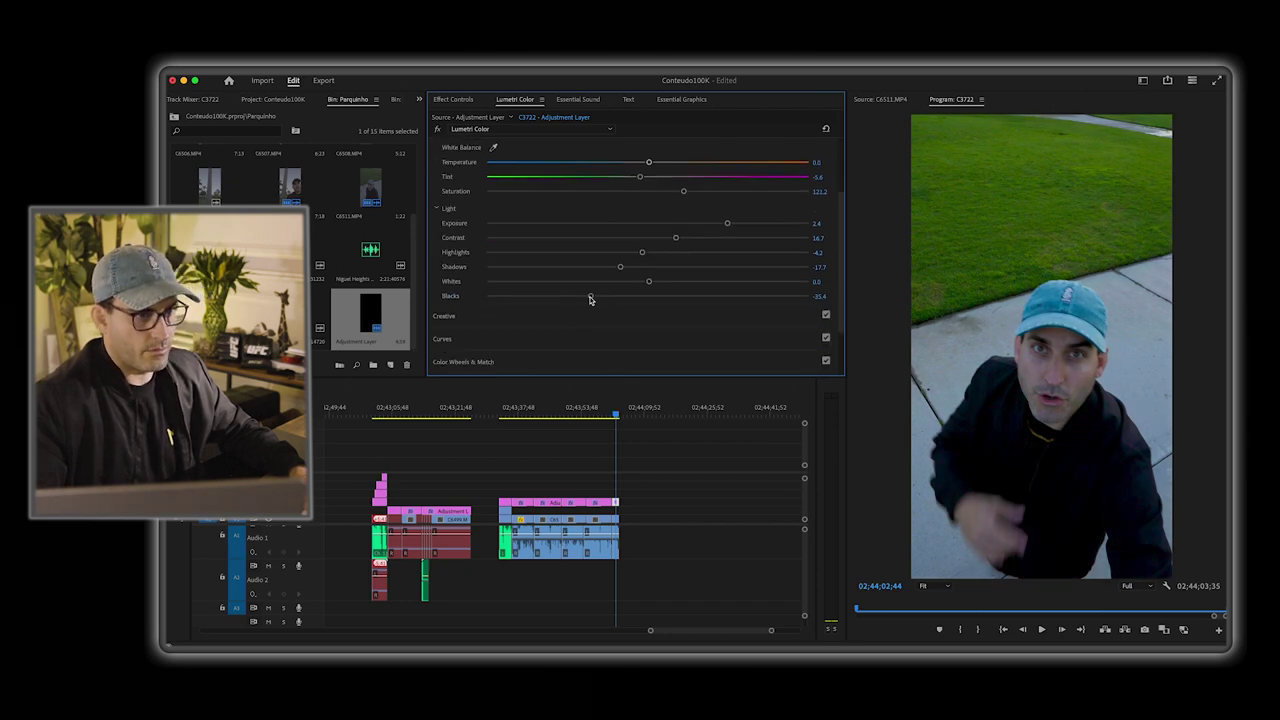
drag(596, 298, 601, 299)
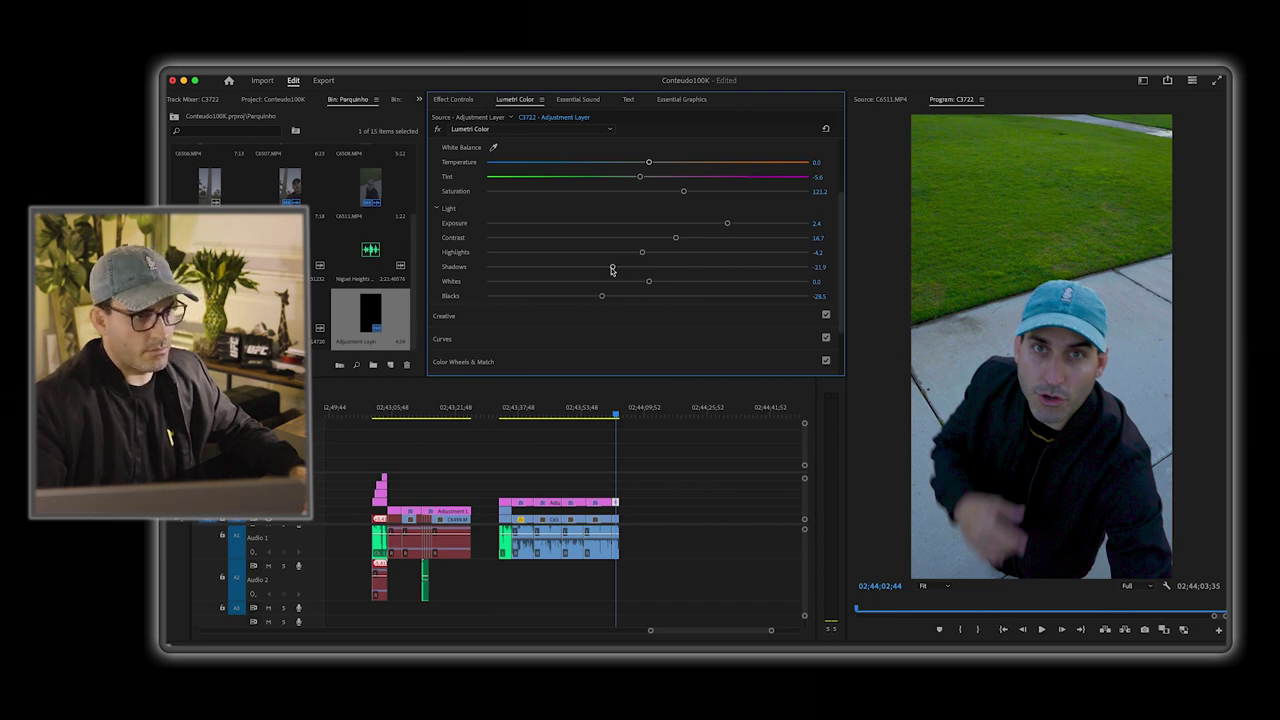
Step: Replay the transition from C6510.MP4 into the final clip to compare their grades
click(609, 413)
key(space)
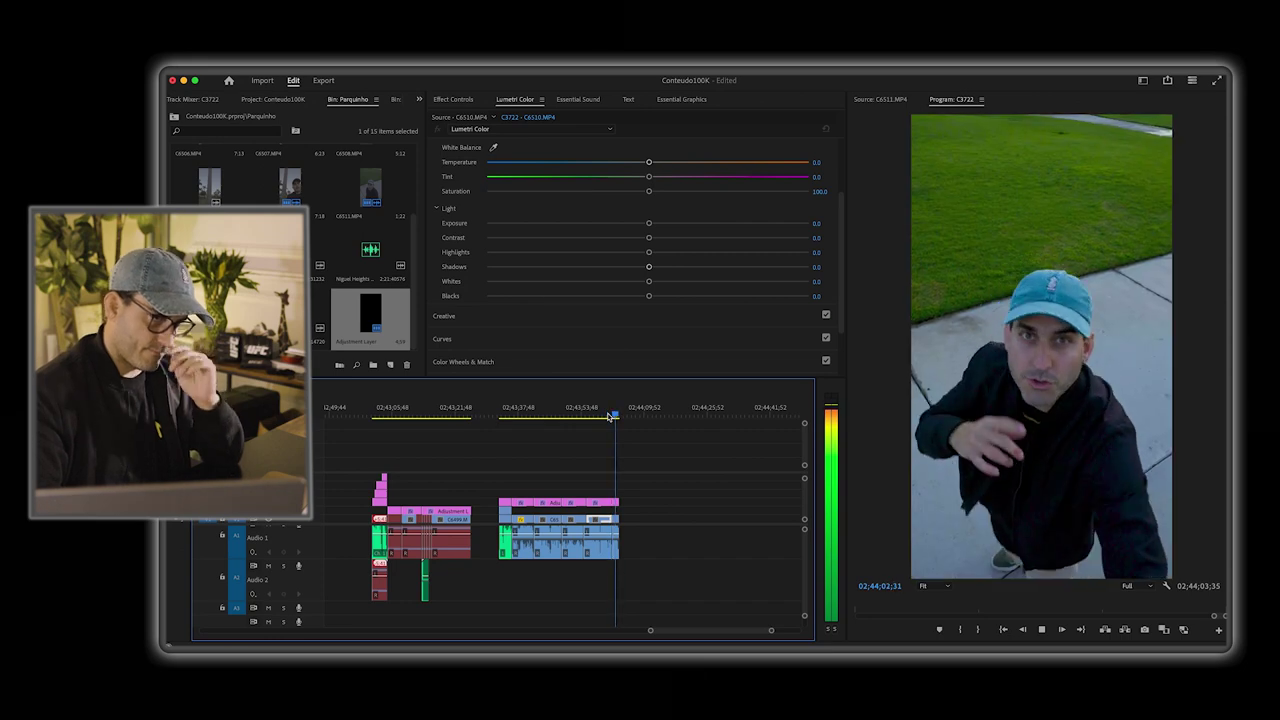
key(space)
click(609, 413)
key(space)
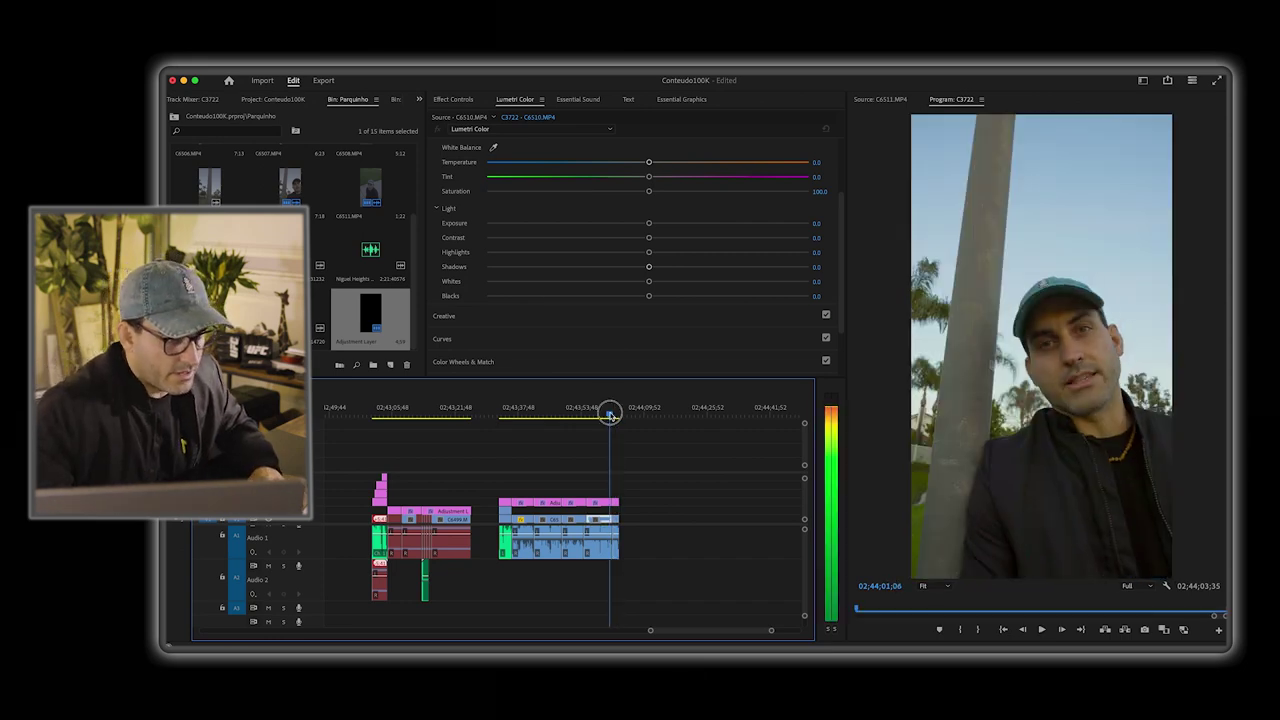
drag(615, 415, 608, 413)
Step: Refine the adjustment layer section over C6510.MP4 to temperature -12.5, exposure 1.8, saturation 107.6 and contrast 6.9
click(606, 503)
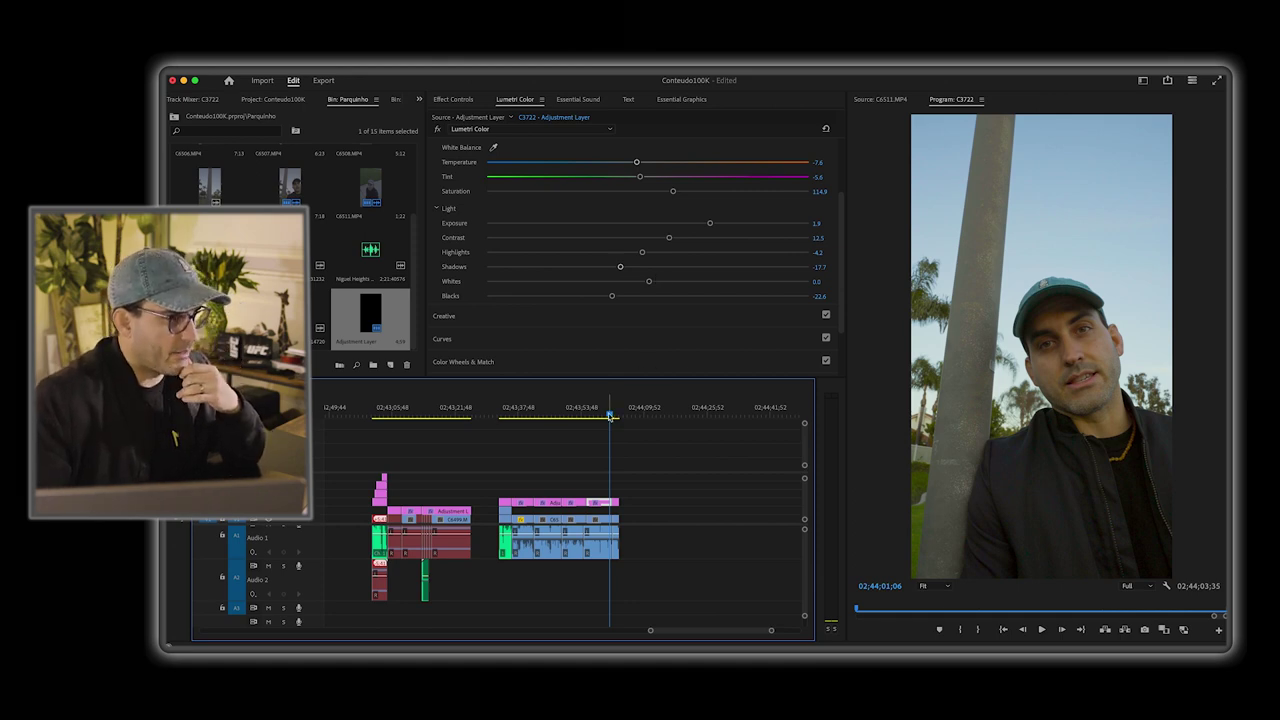
drag(610, 415, 608, 415)
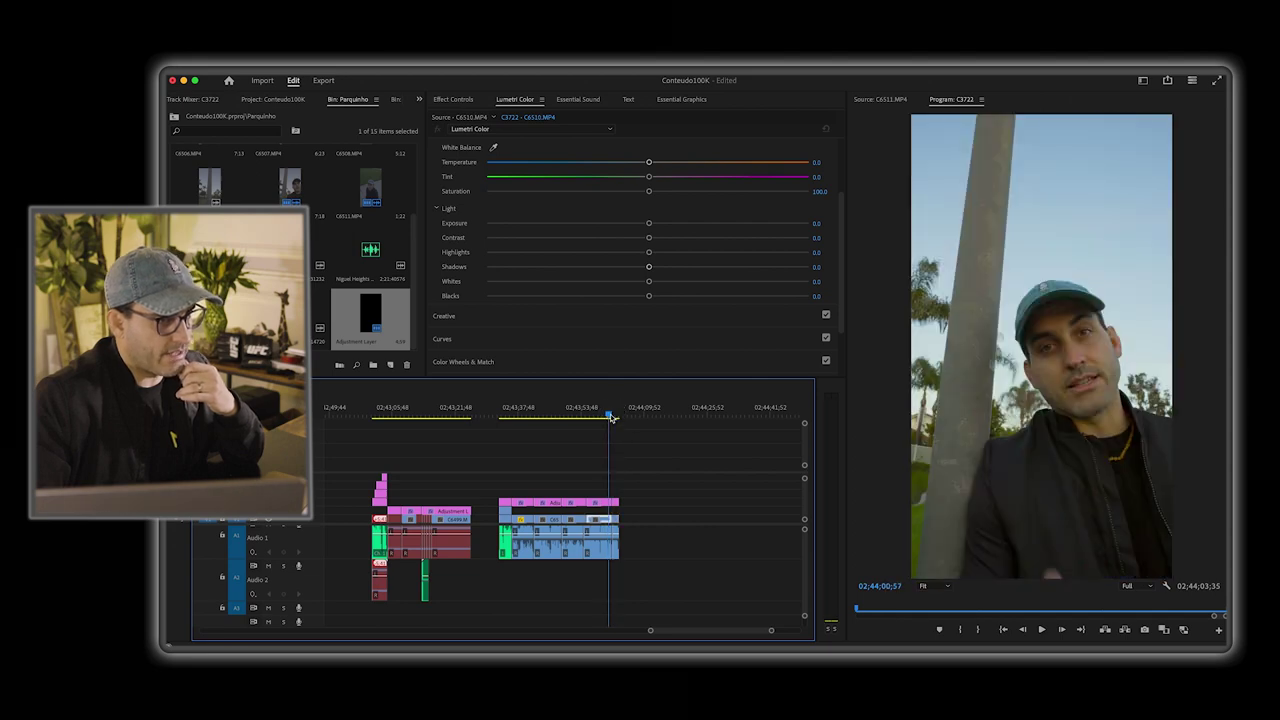
click(604, 504)
drag(630, 163, 627, 164)
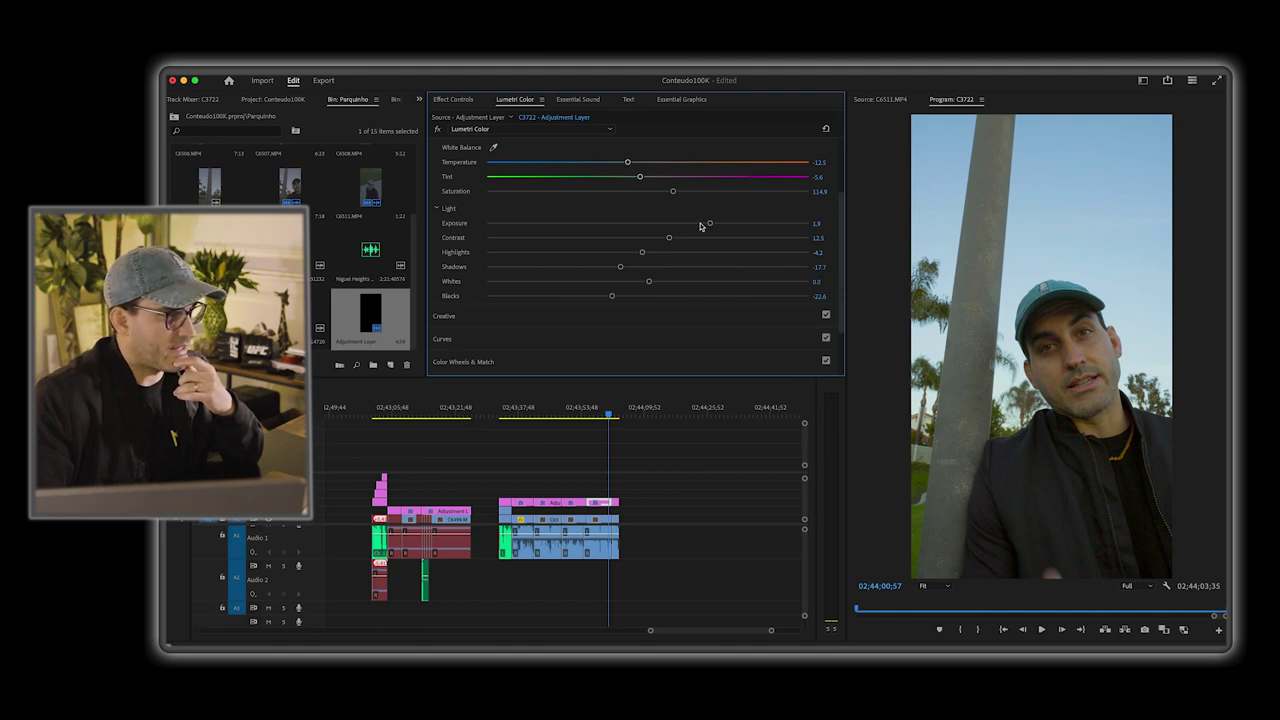
drag(699, 225, 702, 226)
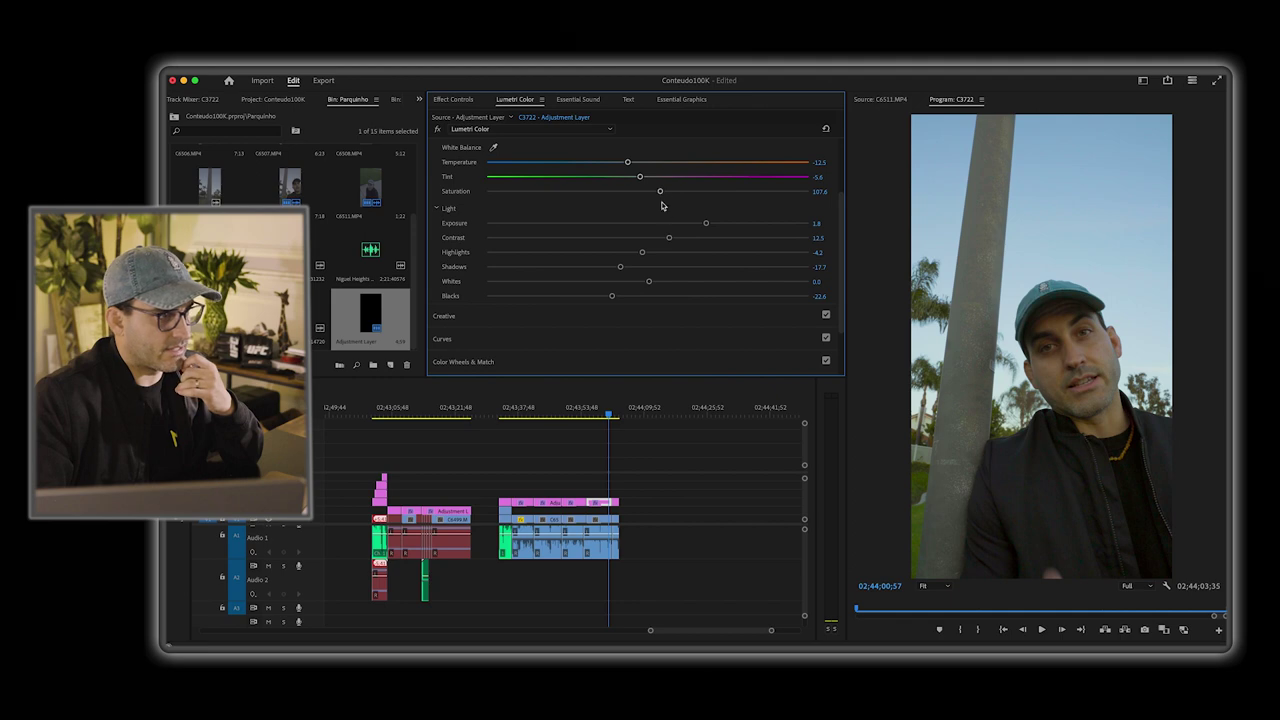
drag(665, 240, 659, 239)
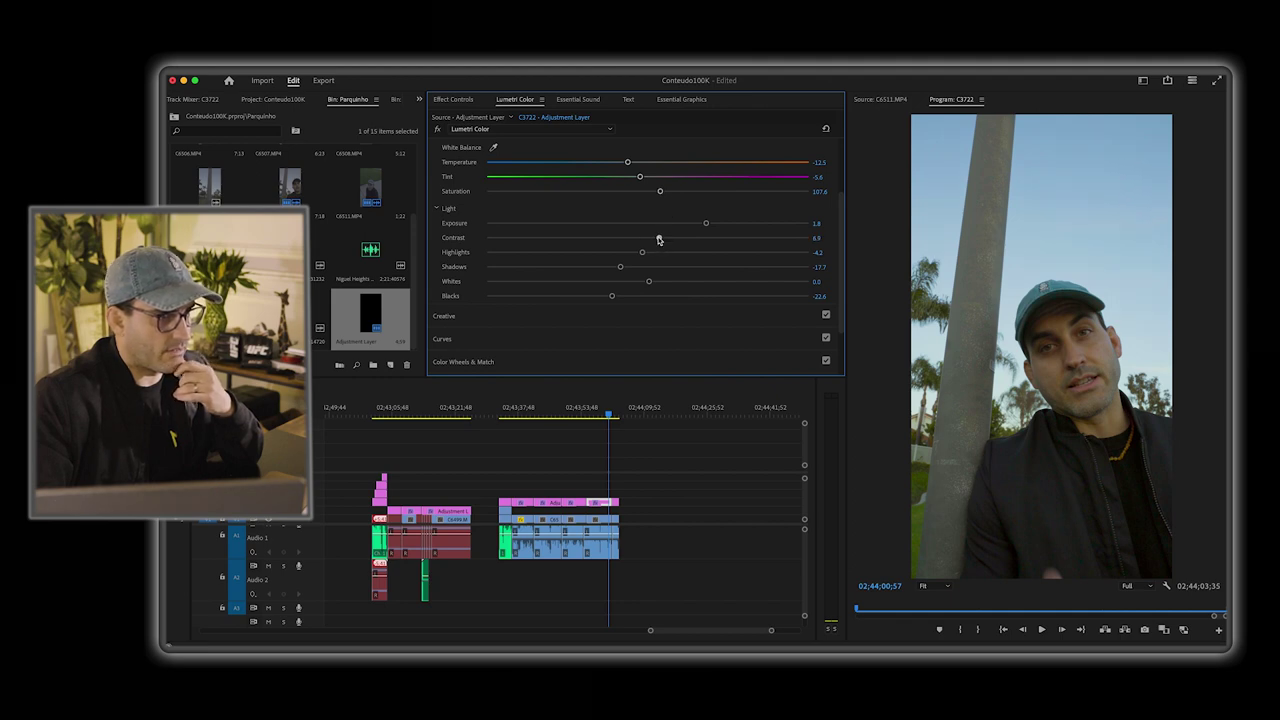
Step: Adjust the RGB curve on the adjustment layer section over C6510.MP4, moving the black point slightly toward the corner and raising the lower-quarter point slightly
click(542, 339)
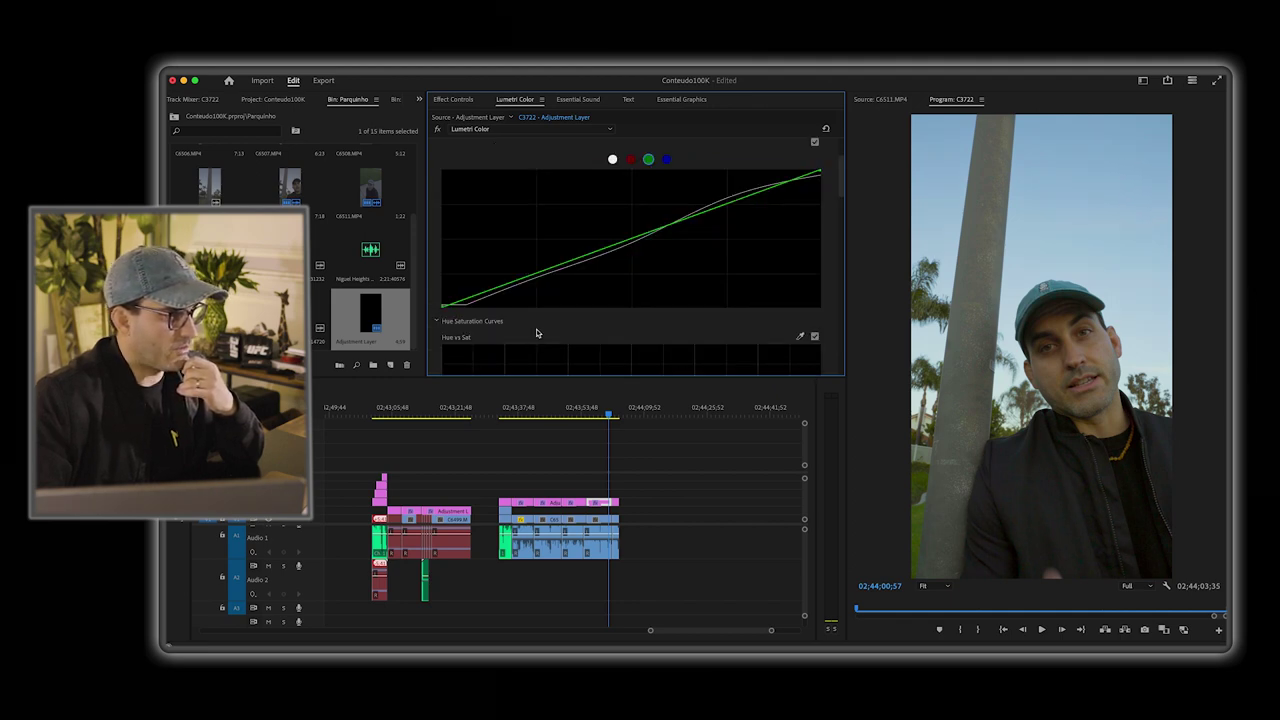
click(667, 160)
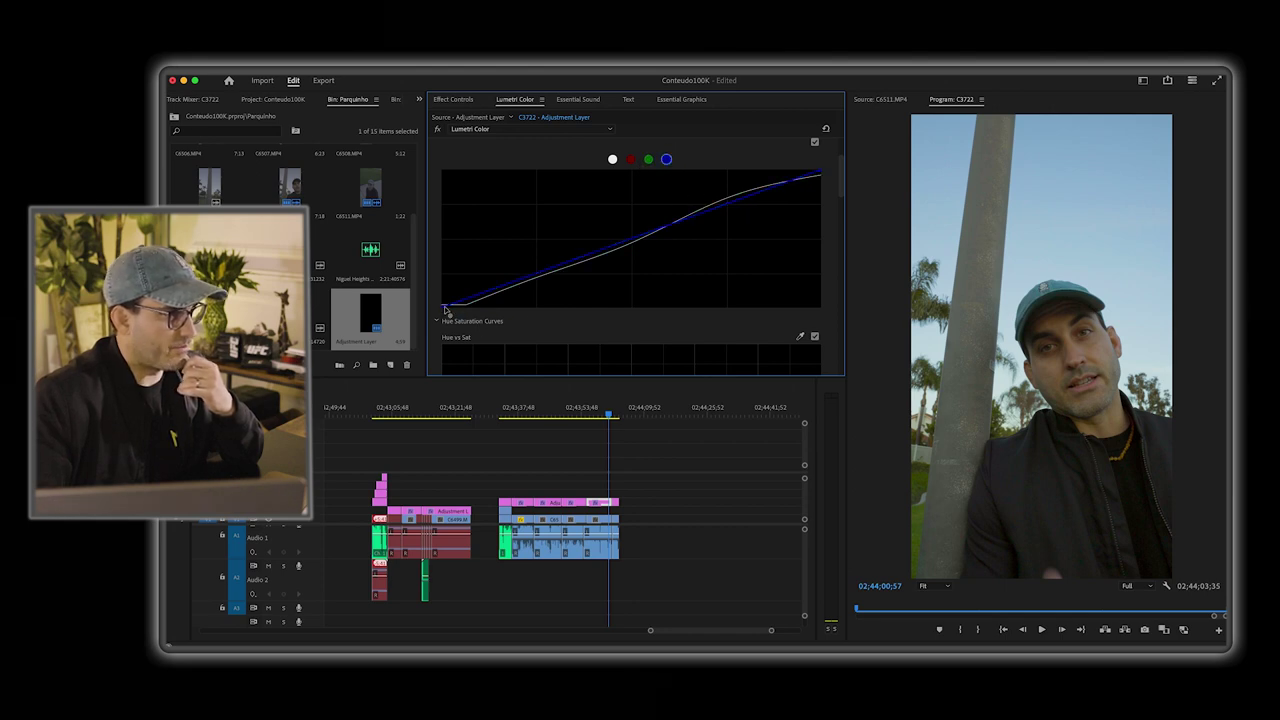
mouse_move(446, 310)
mouse_down()
mouse_move(460, 313)
mouse_move(424, 300)
mouse_move(423, 315)
mouse_up()
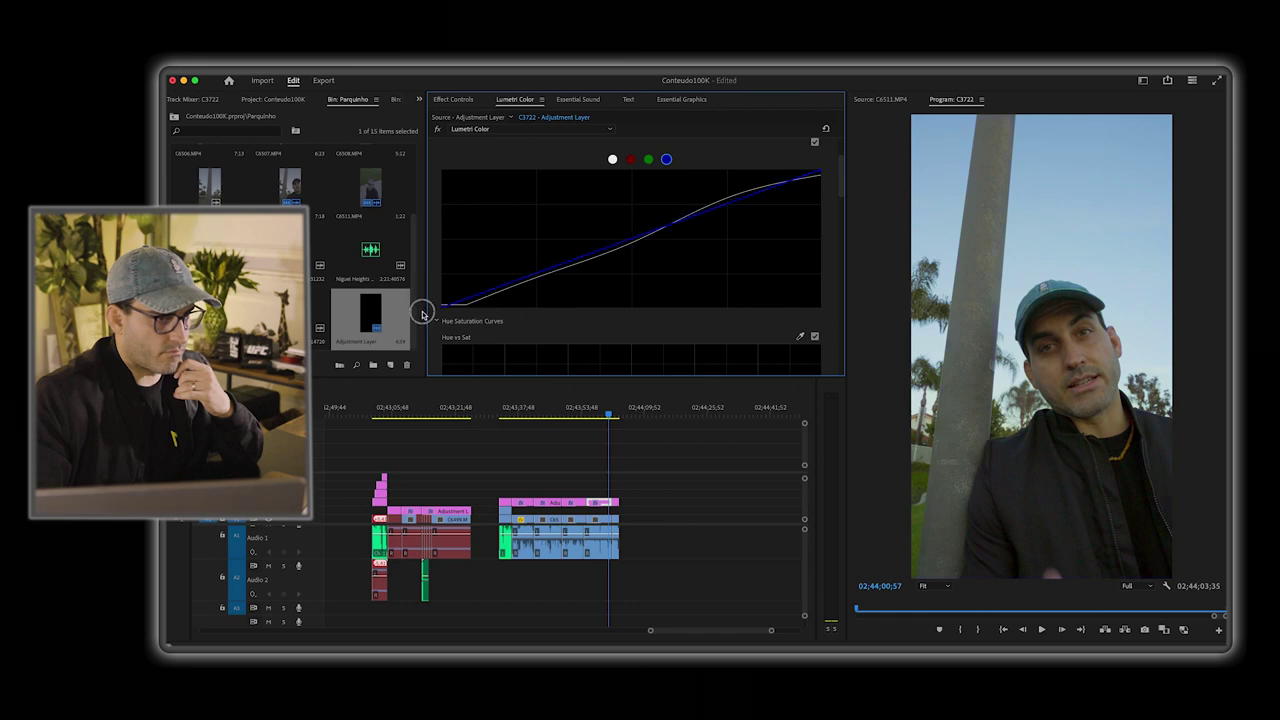
click(611, 160)
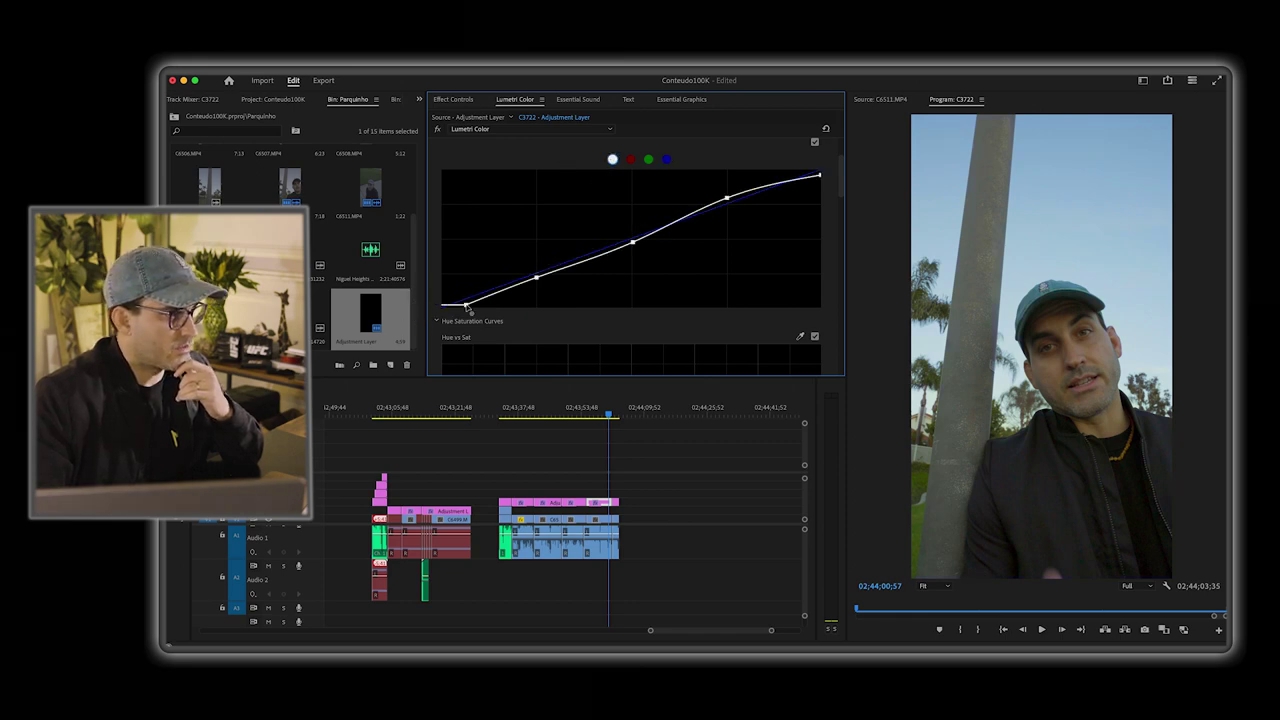
mouse_move(461, 313)
mouse_down()
mouse_move(442, 307)
mouse_move(459, 311)
mouse_up()
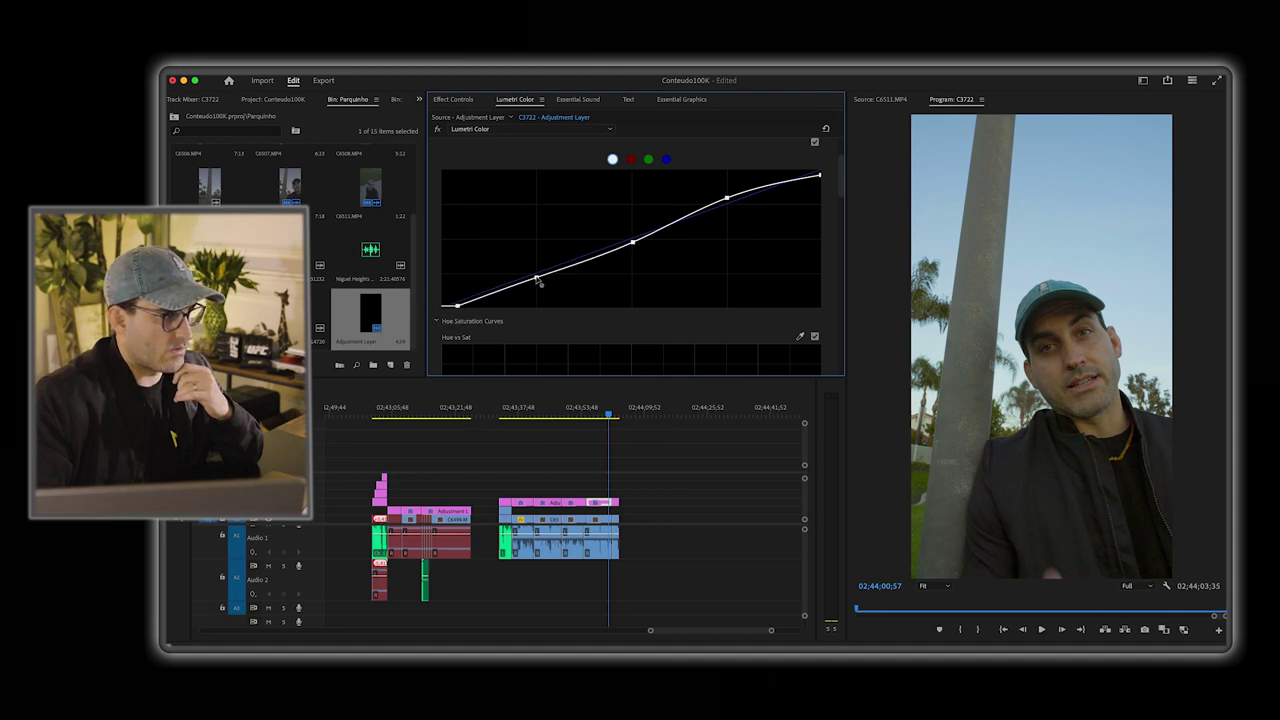
drag(539, 283, 535, 276)
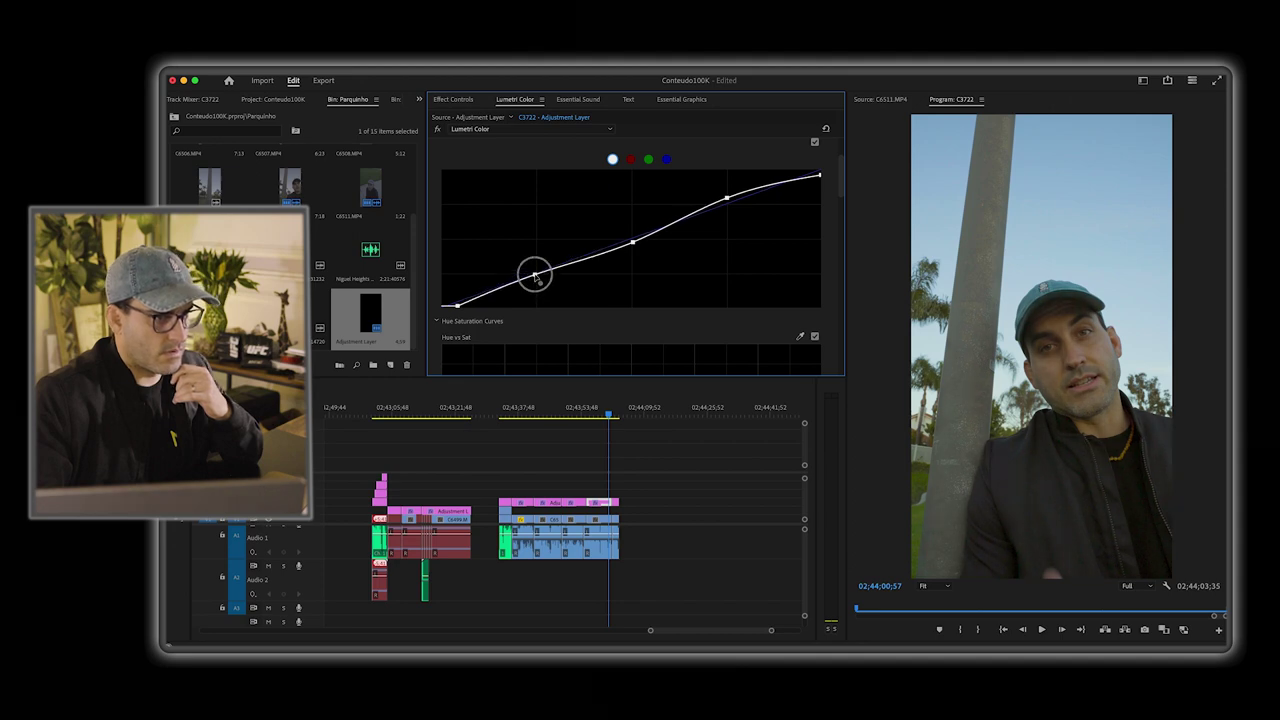
Step: Play C6510.MP4 through the cut into the final clip to judge the curve adjustment
click(603, 413)
key(space)
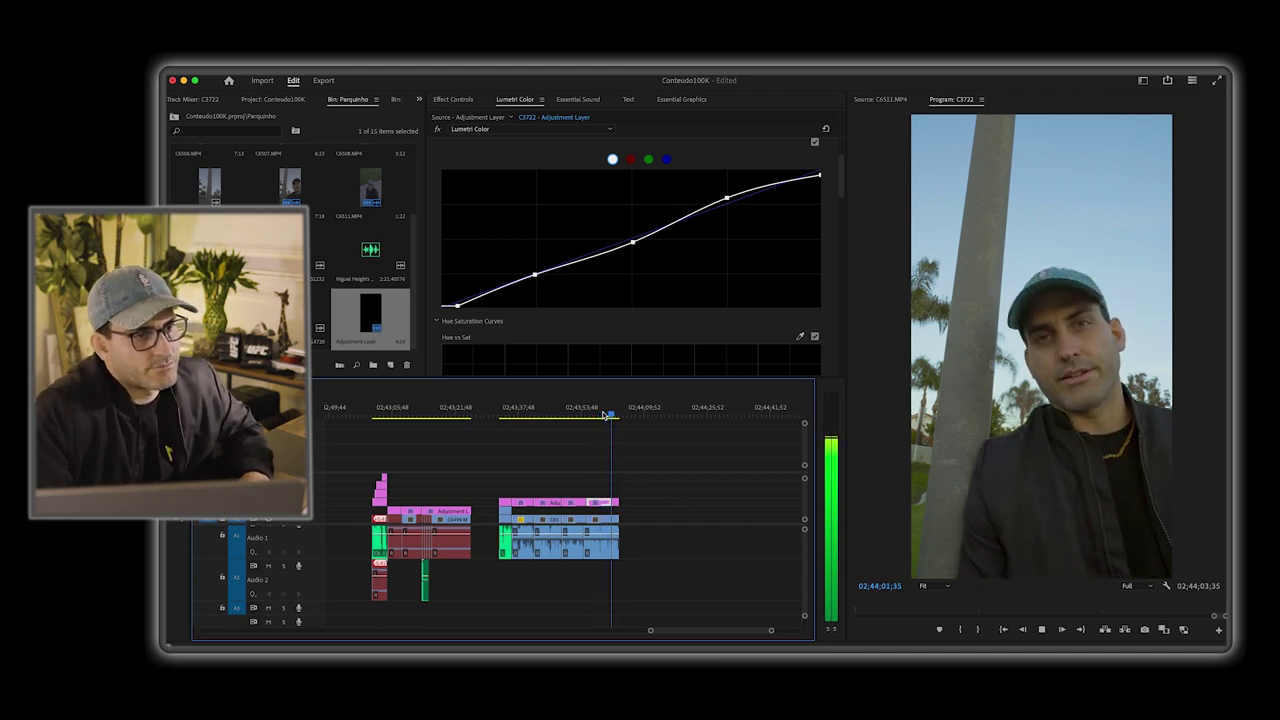
key(space)
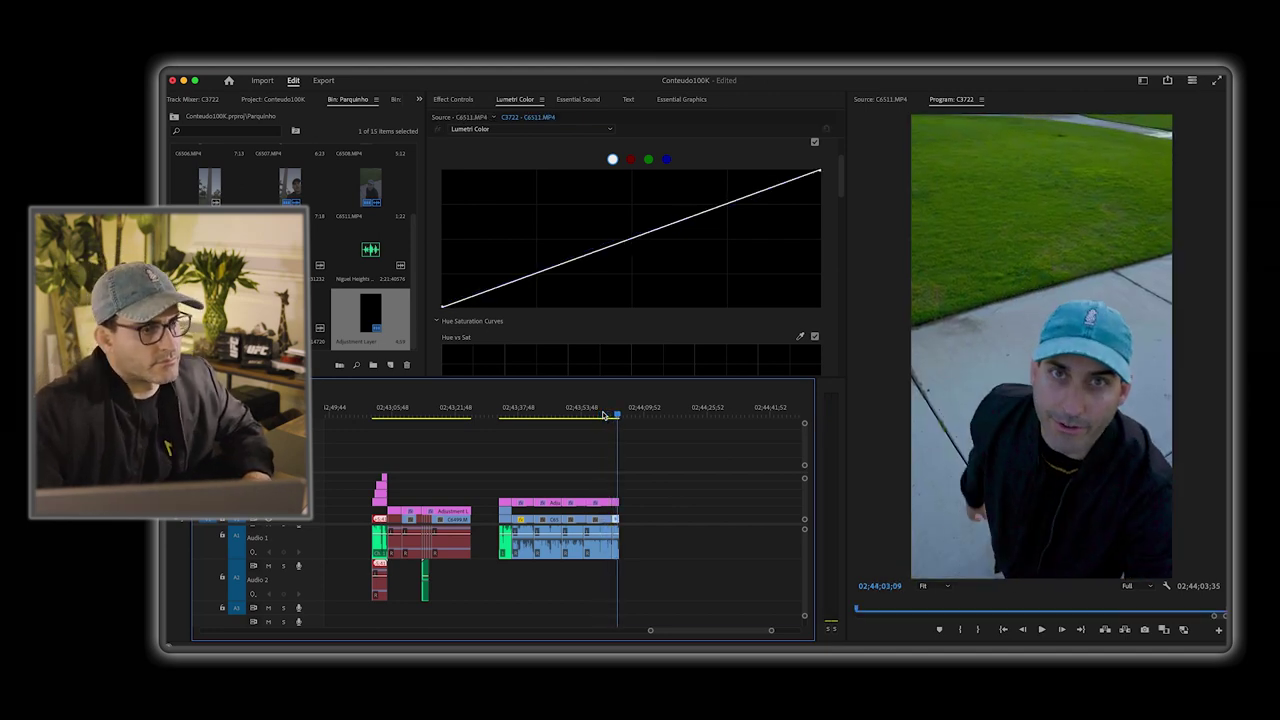
Step: Set the adjustment layer section over C6510.MP4 to saturation 113.9, exposure 1.9 and contrast 14.9, and replay it into the final clip
click(601, 410)
click(604, 503)
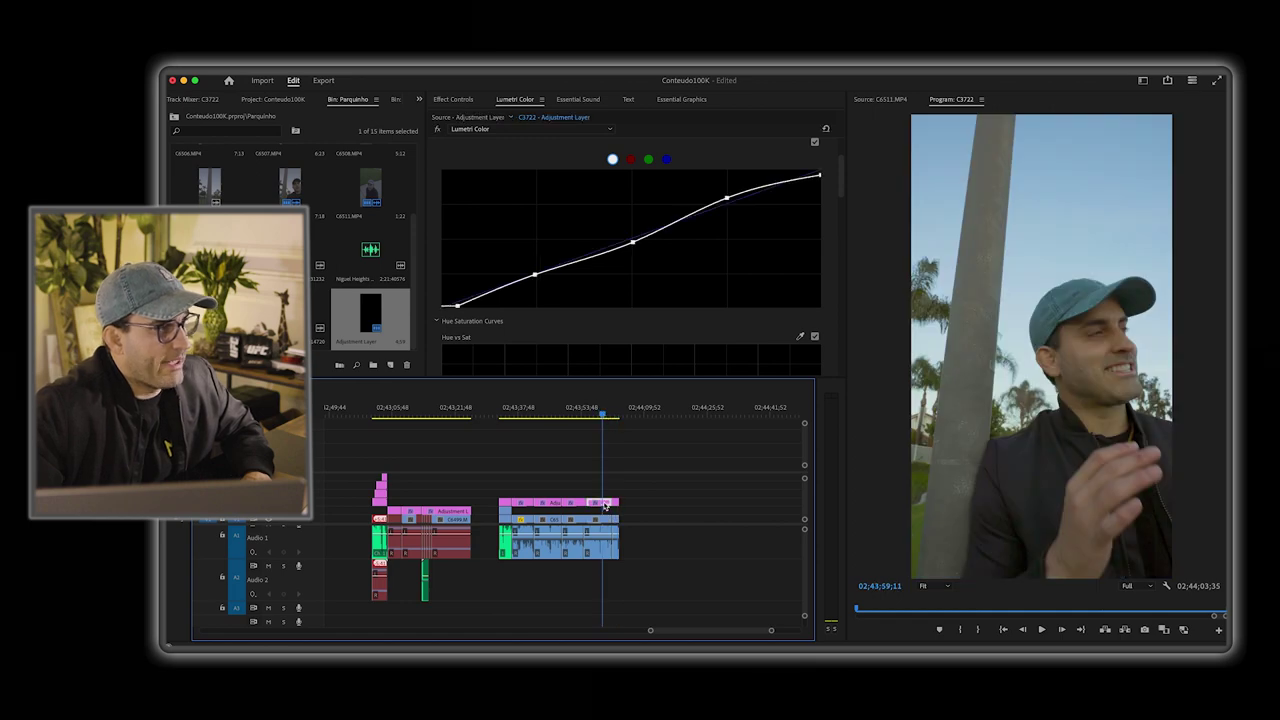
scroll(570, 224, up, 3)
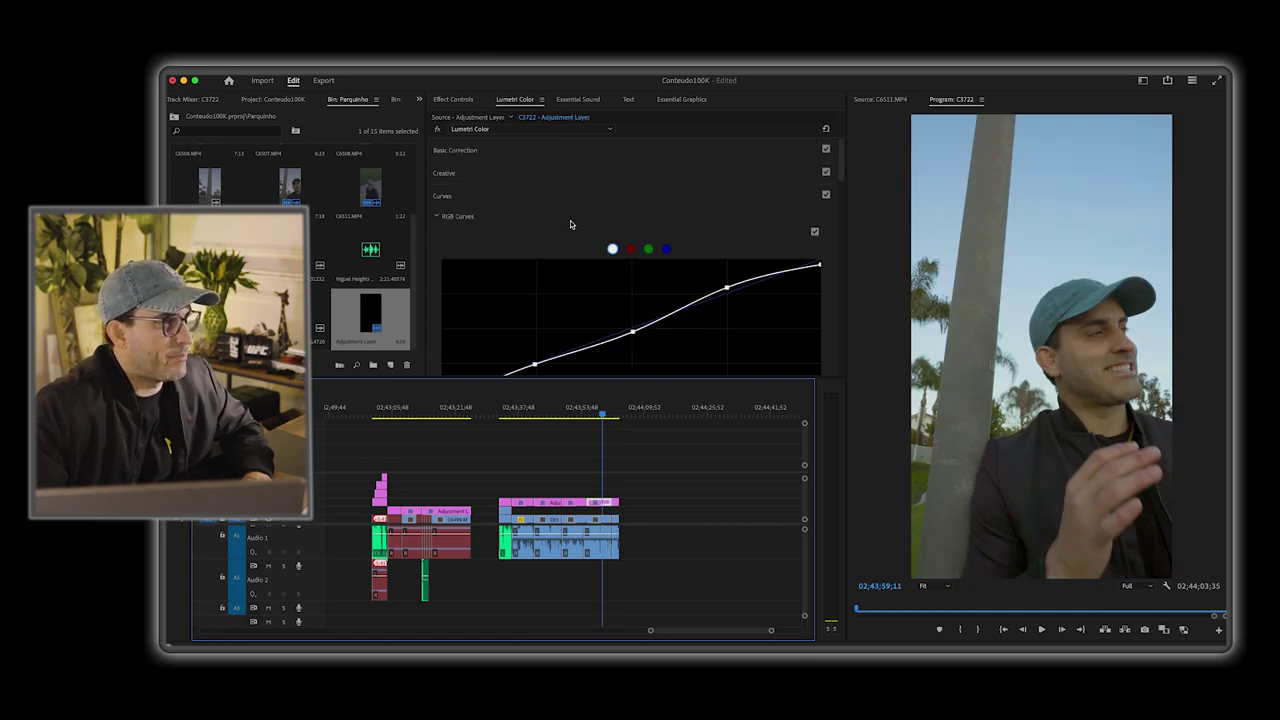
click(484, 151)
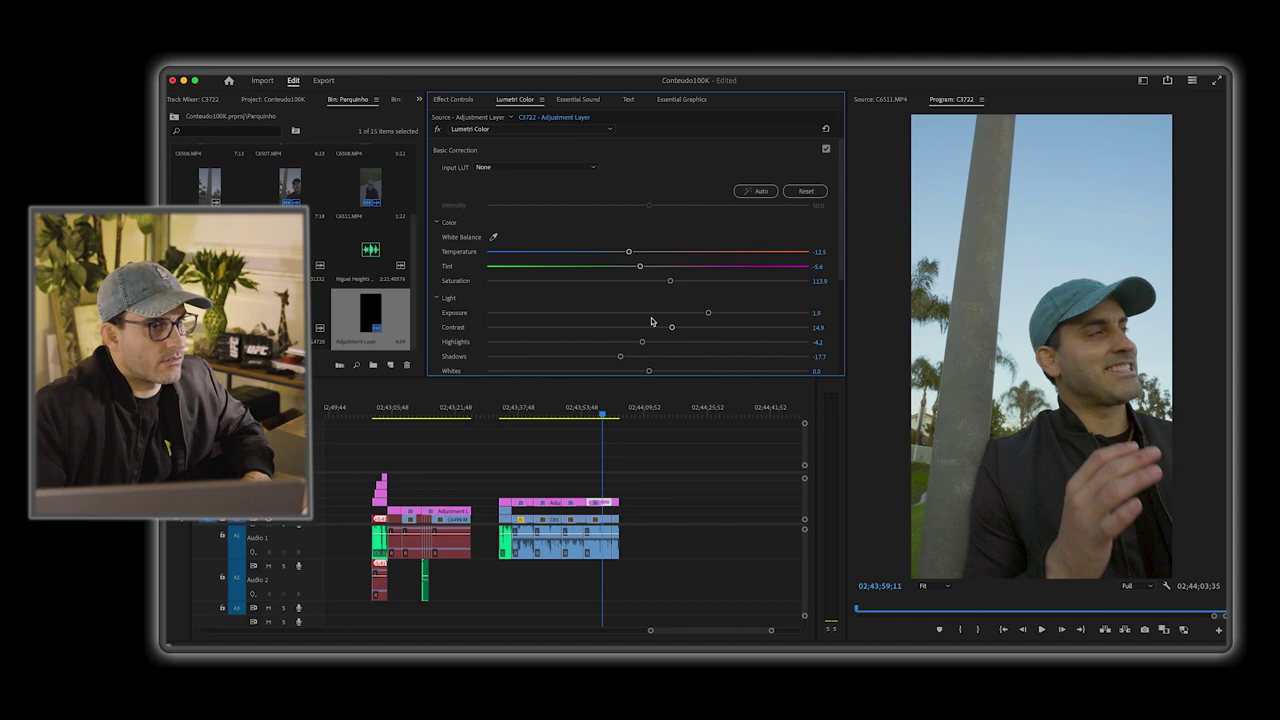
click(595, 416)
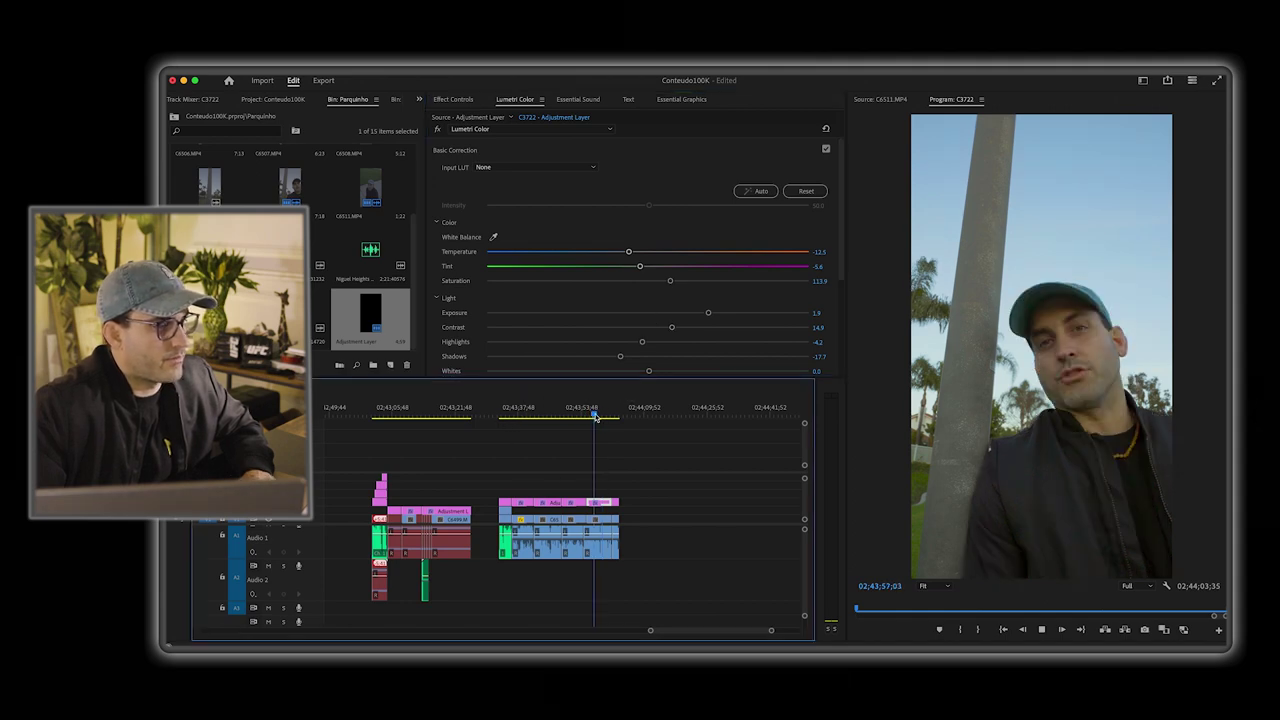
key(space)
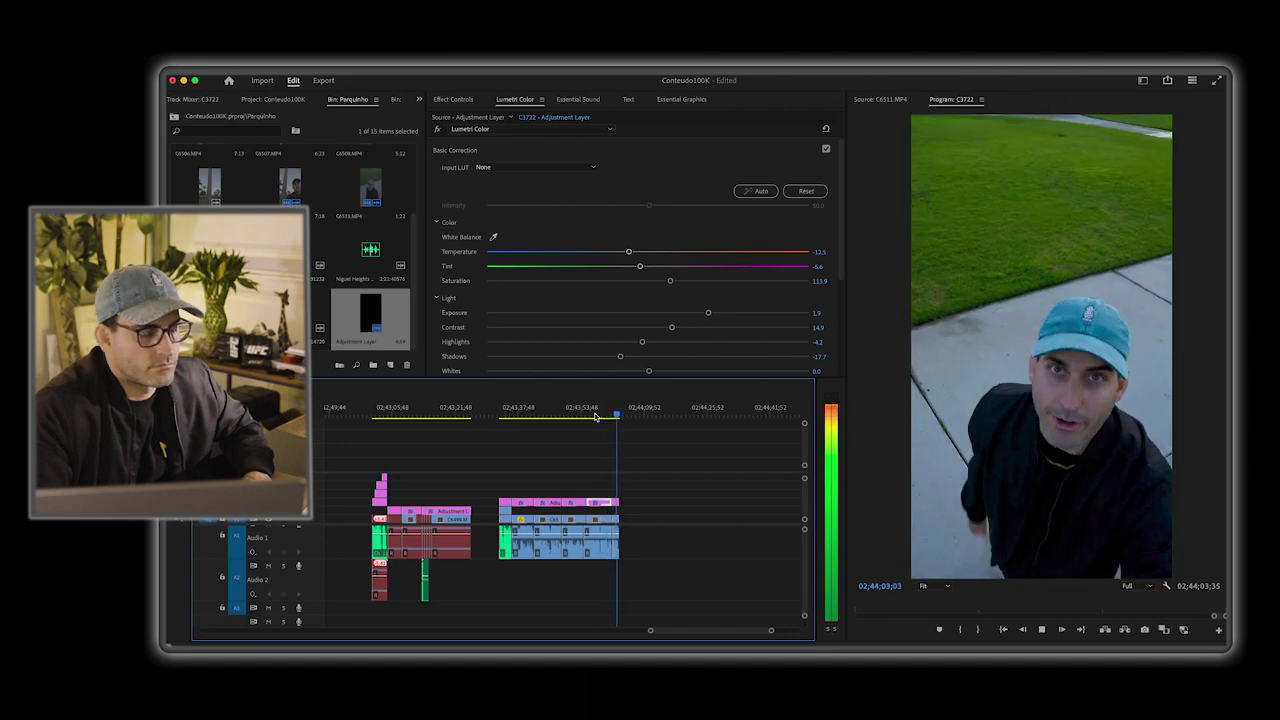
Step: Return to the opening clip C6504.MP4 and set its adjustment layer section to temperature 3.1 and tint 1.4
key(Up)
key(Up)
key(Up)
key(Up)
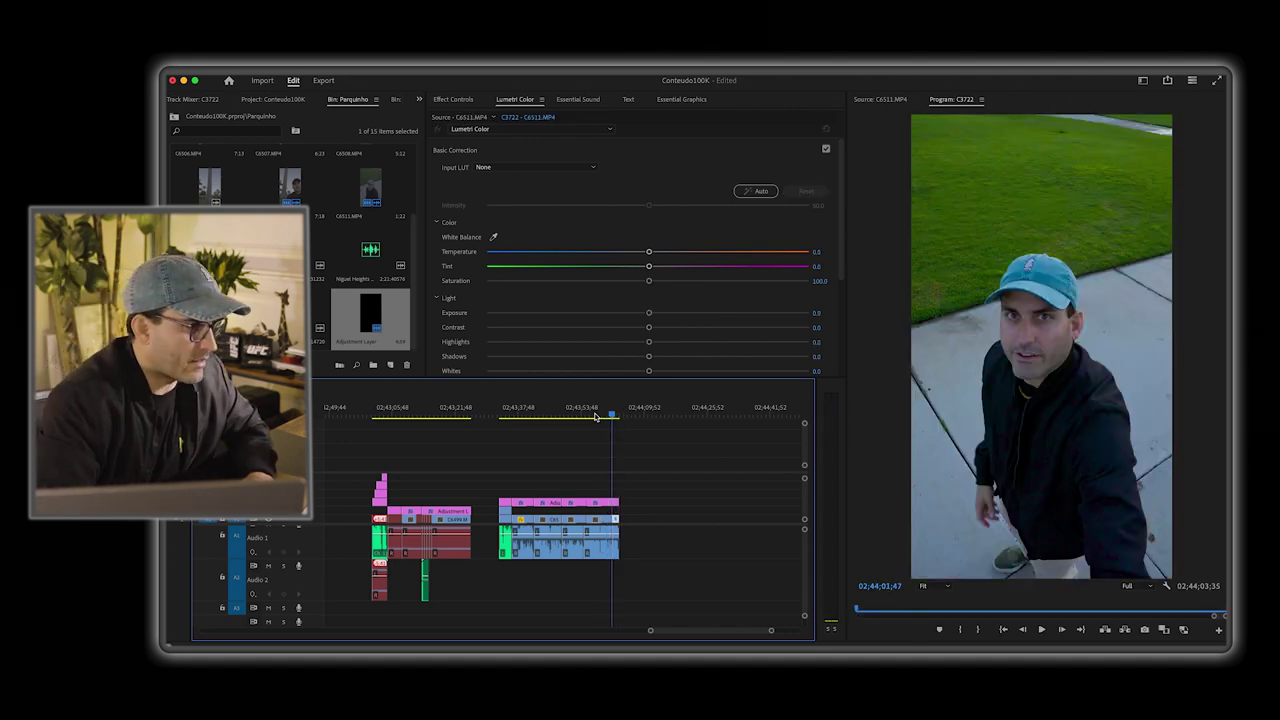
key(Down)
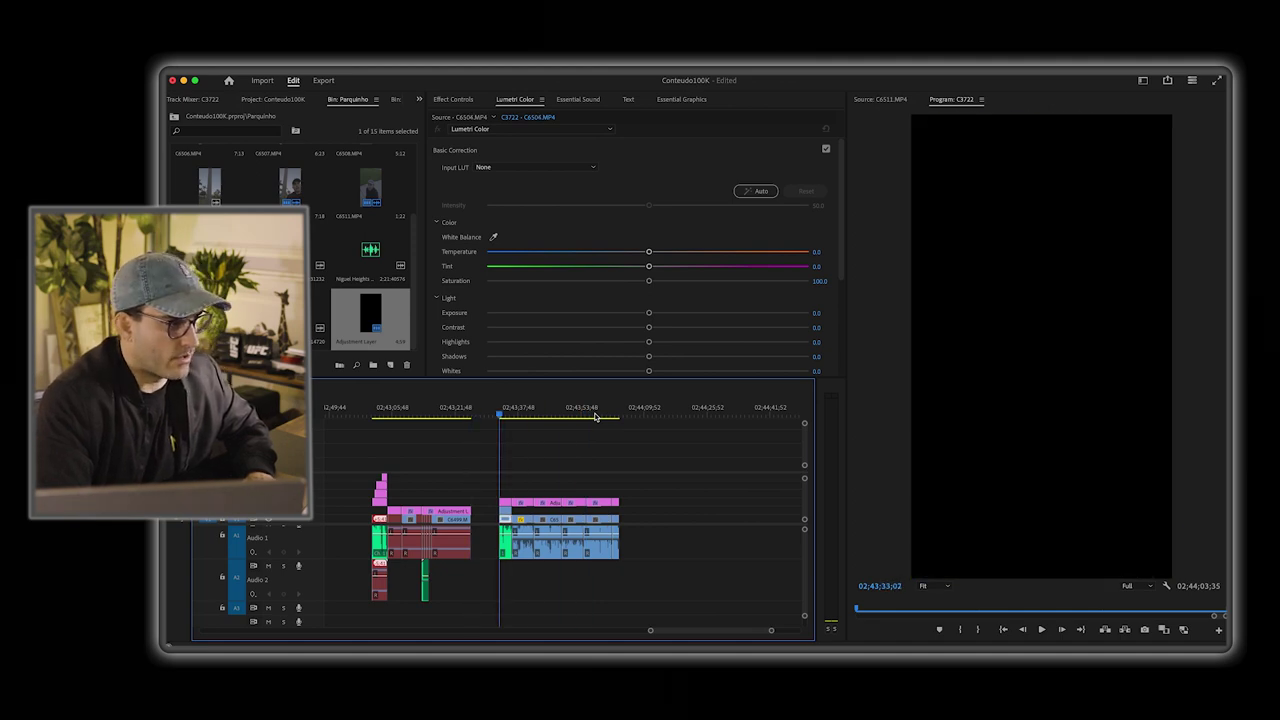
key(space)
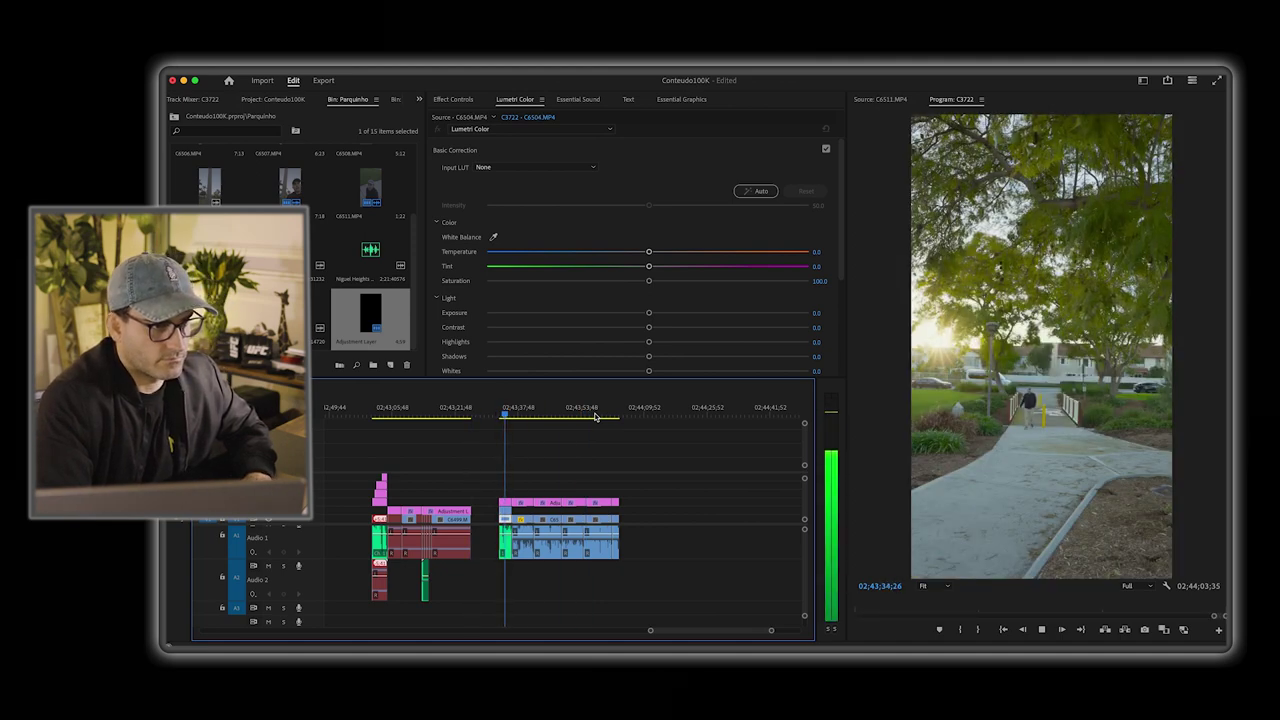
key(space)
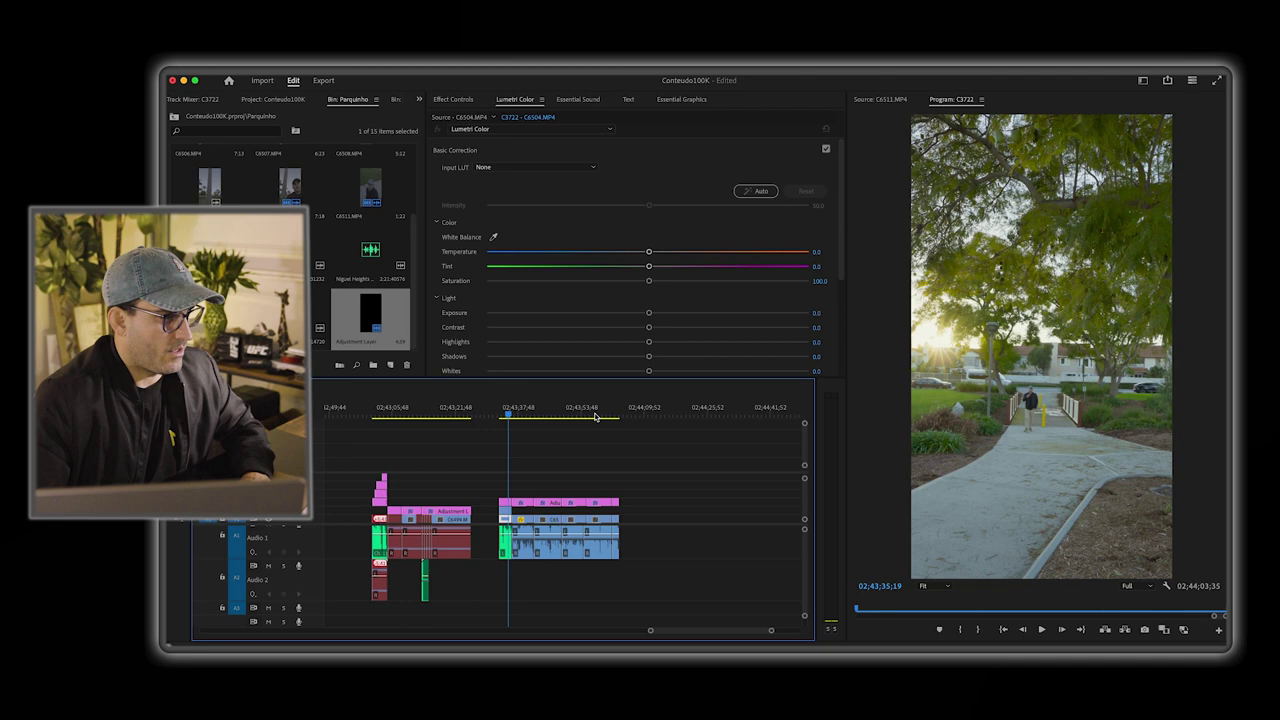
click(510, 502)
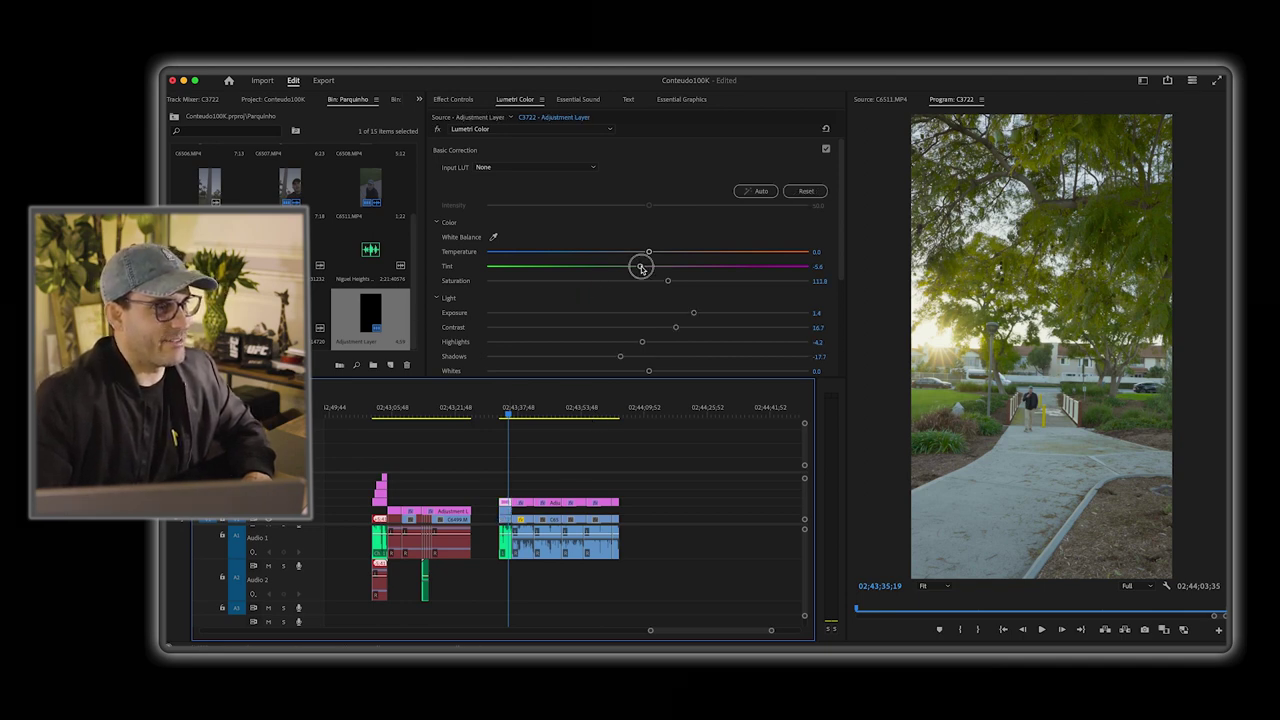
drag(641, 268, 644, 268)
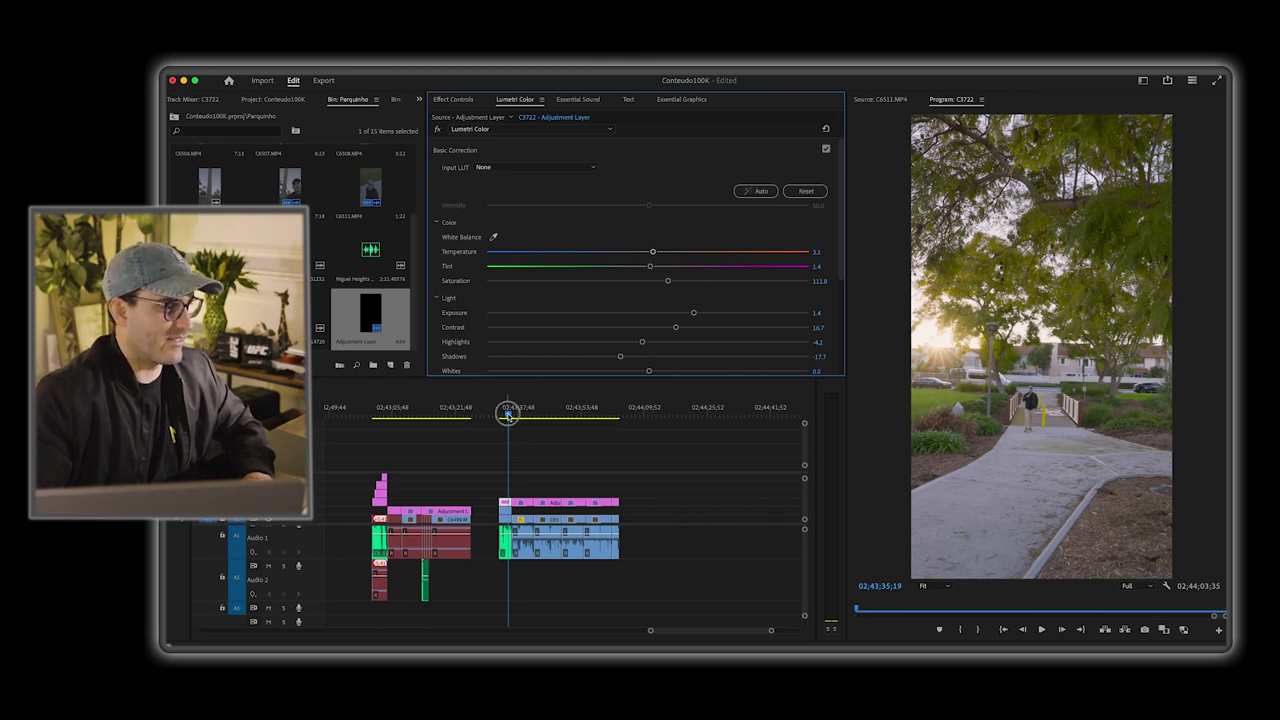
Step: Play into the bench clip C6505.MP4 and set its adjustment layer section to exposure 1.6 and contrast 21.2
drag(508, 413, 507, 415)
key(space)
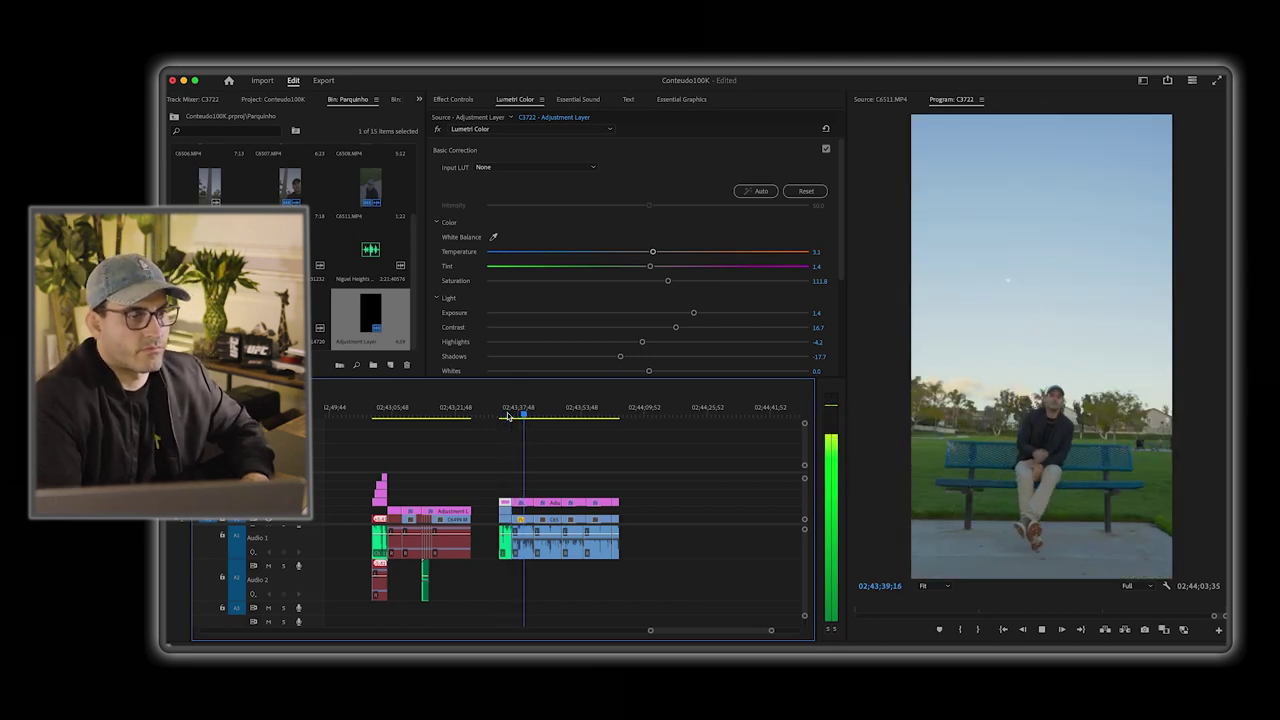
key(space)
click(527, 500)
click(530, 501)
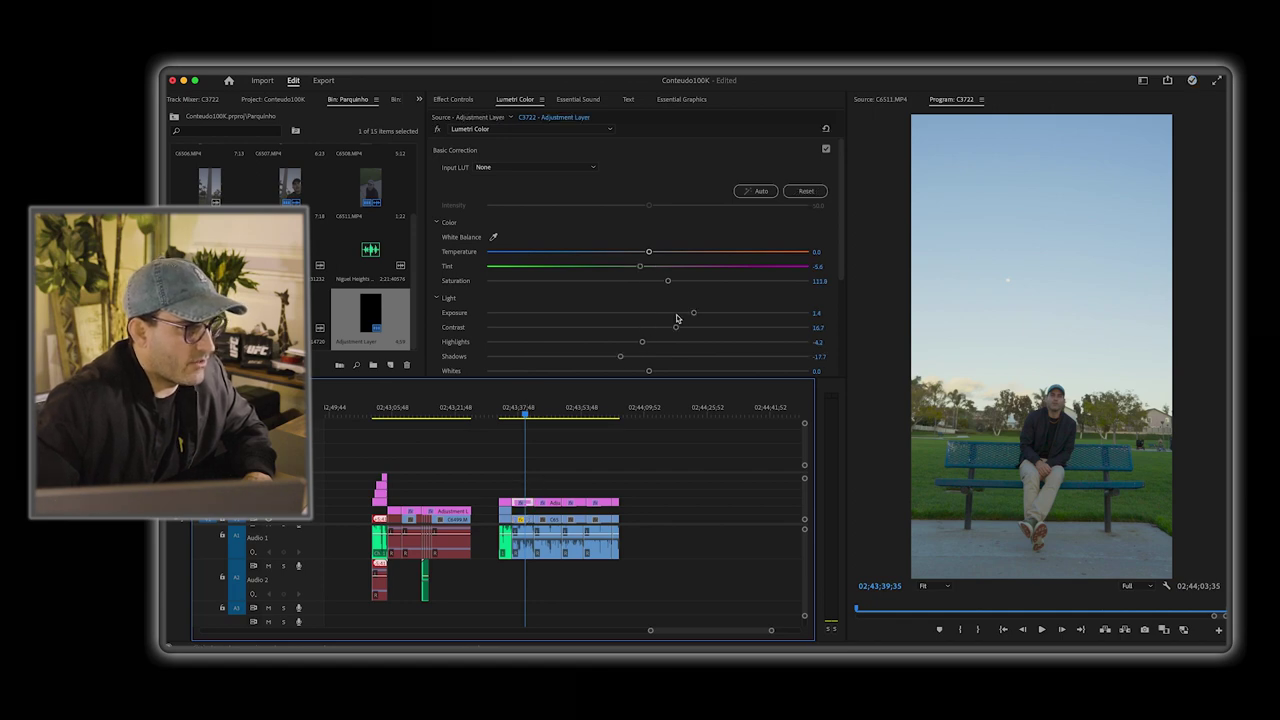
drag(697, 313, 703, 314)
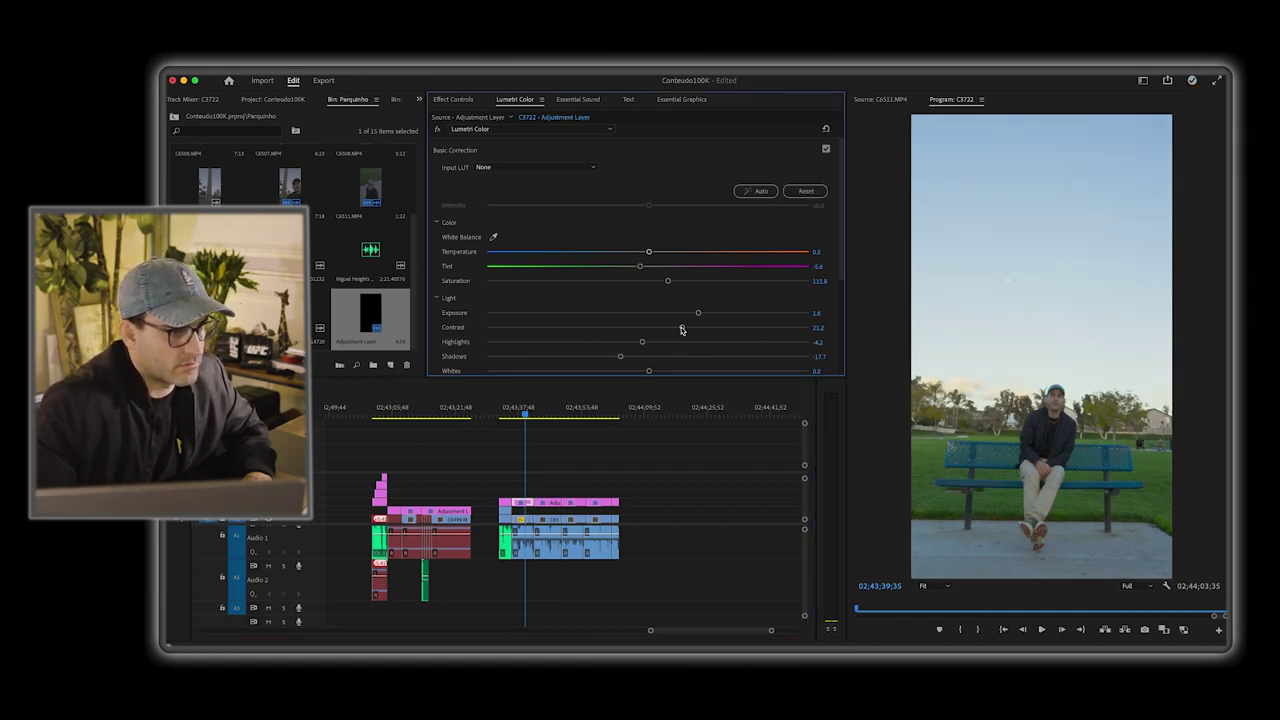
Step: Play the graded clips through to the end of the sequence and save the project
click(518, 416)
key(space)
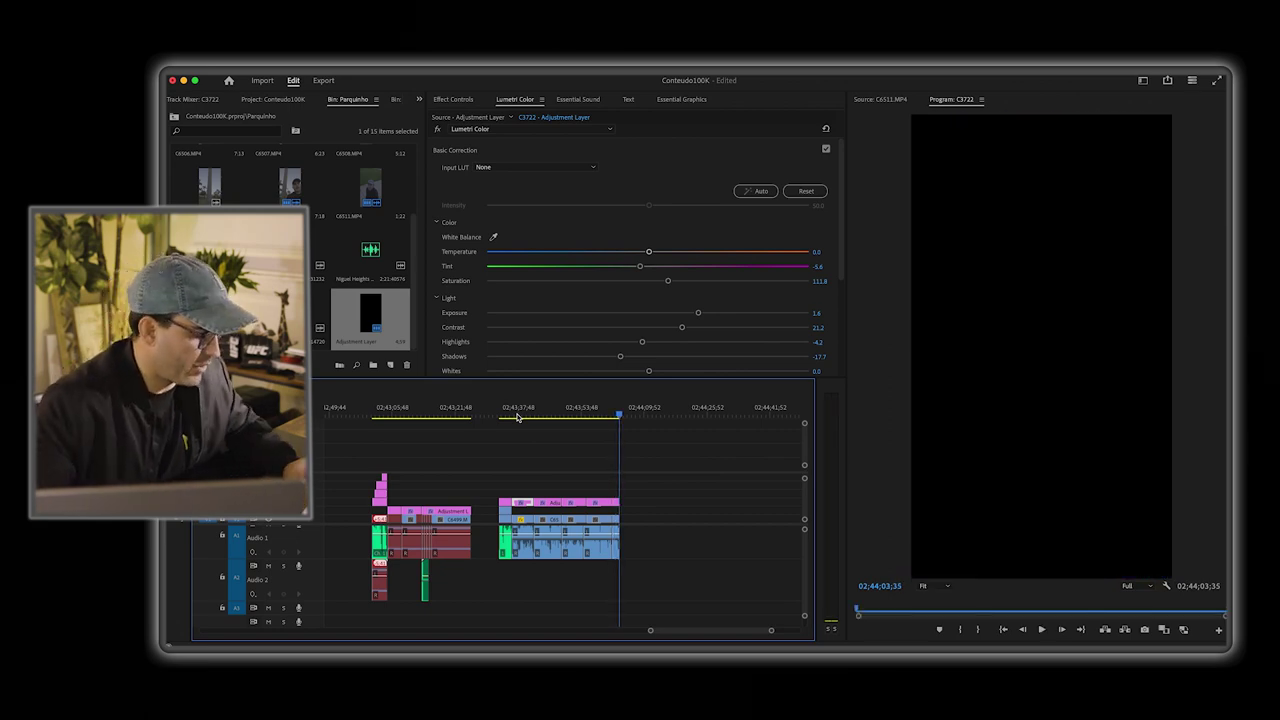
key(super+s)
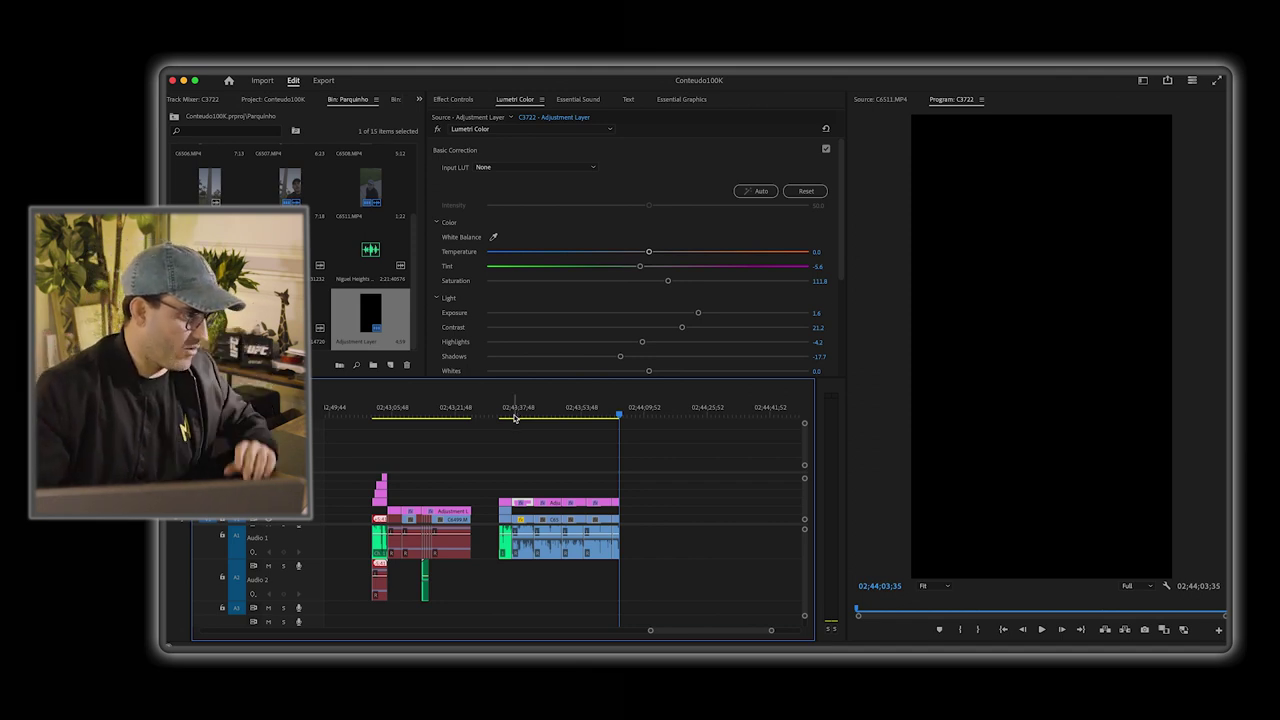
Step: Replay the opening clip and its cut into the bench clip to review picture and sound
click(508, 417)
key(Up)
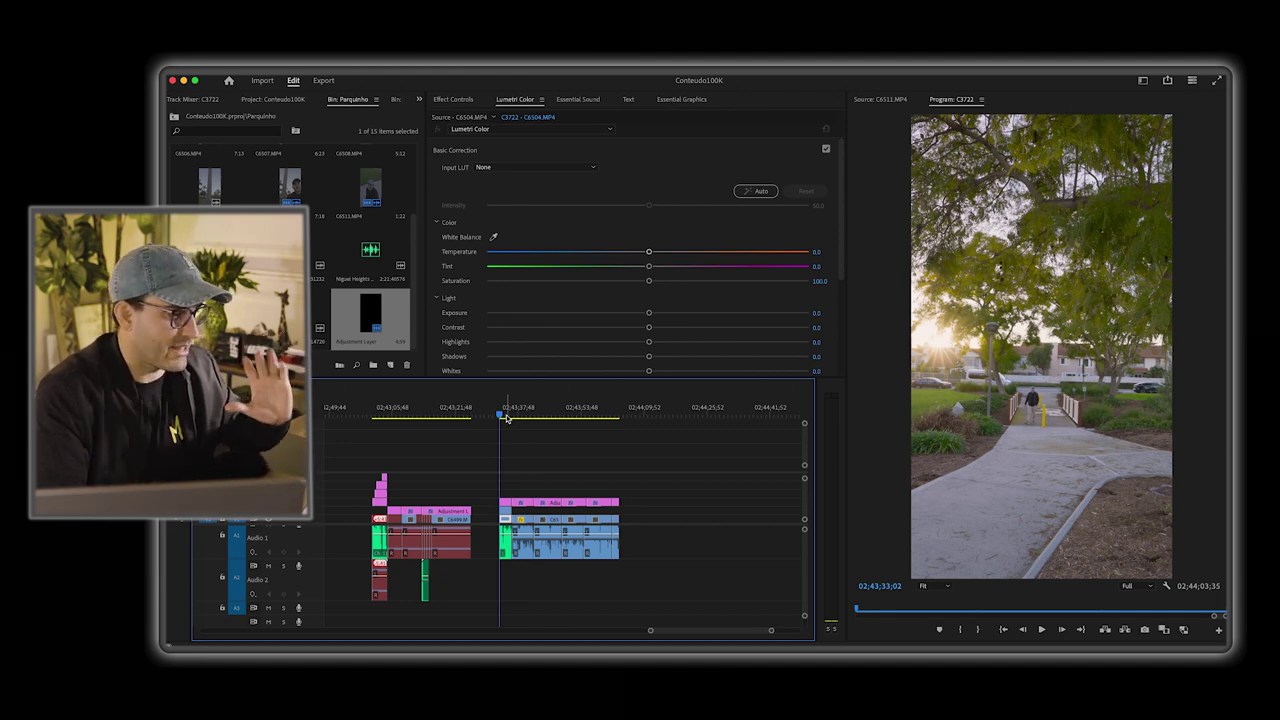
key(space)
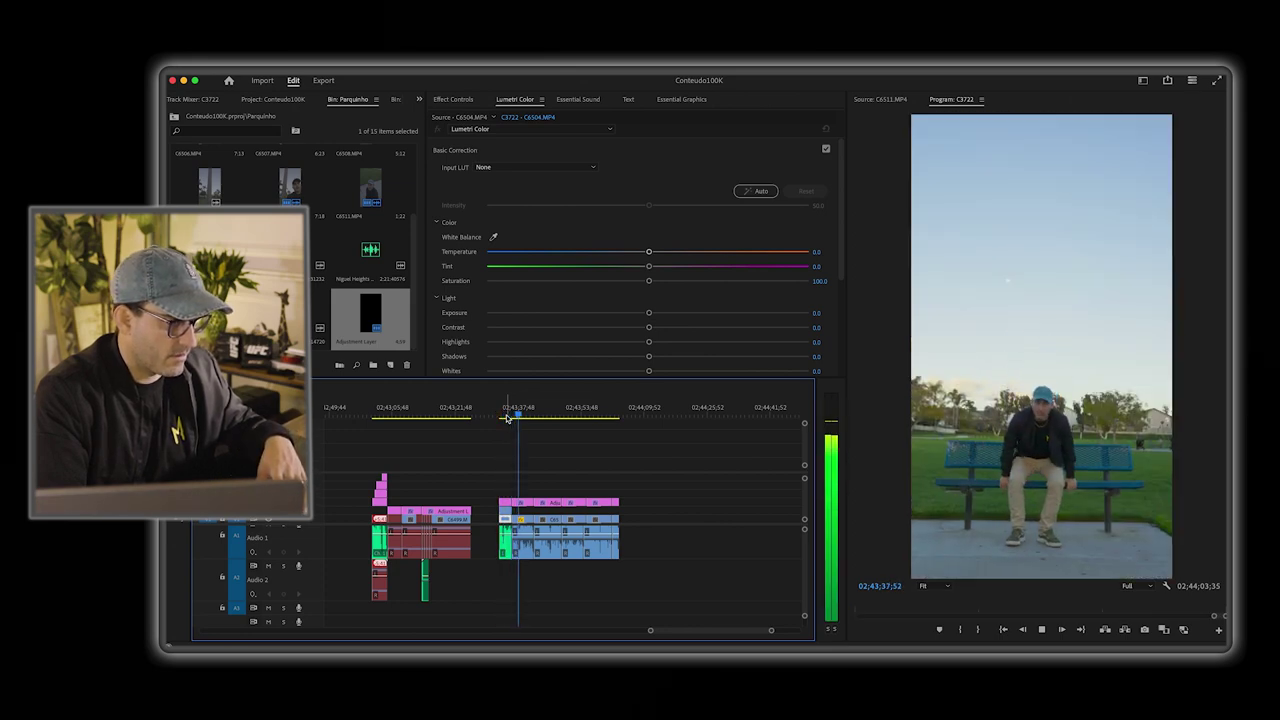
key(space)
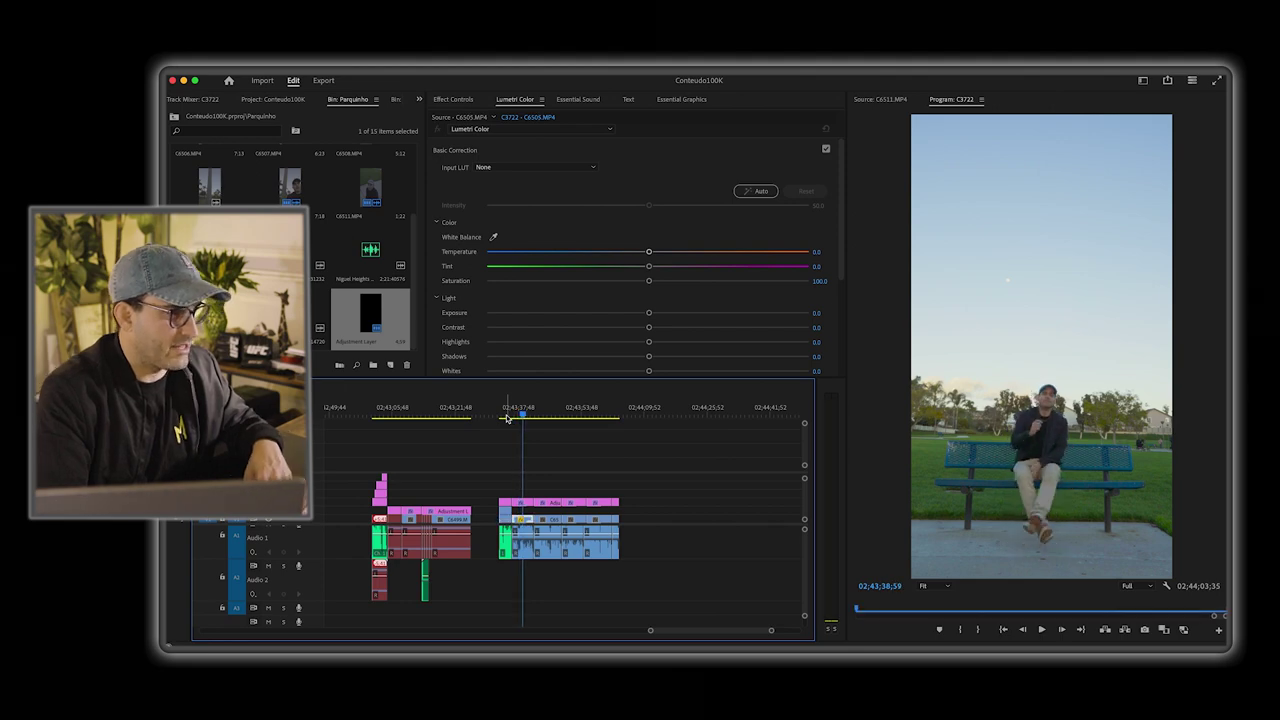
key(Up)
key(space)
key(space)
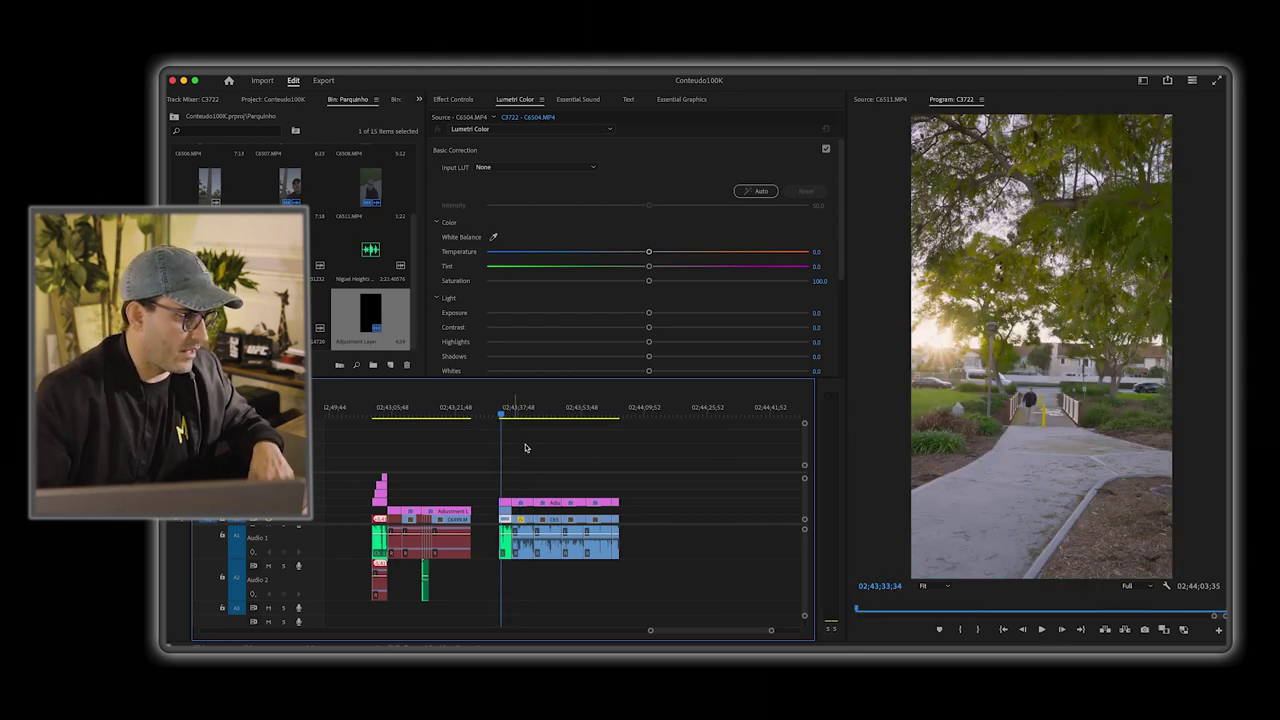
Step: Duplicate the bench clip's audio into the empty timeline area past the final clip and trim the copy's end at 02;44;22;12
click(523, 540)
drag(523, 540, 666, 538)
mouse_move(661, 408)
mouse_down()
mouse_move(685, 413)
mouse_move(671, 413)
mouse_up()
key(space)
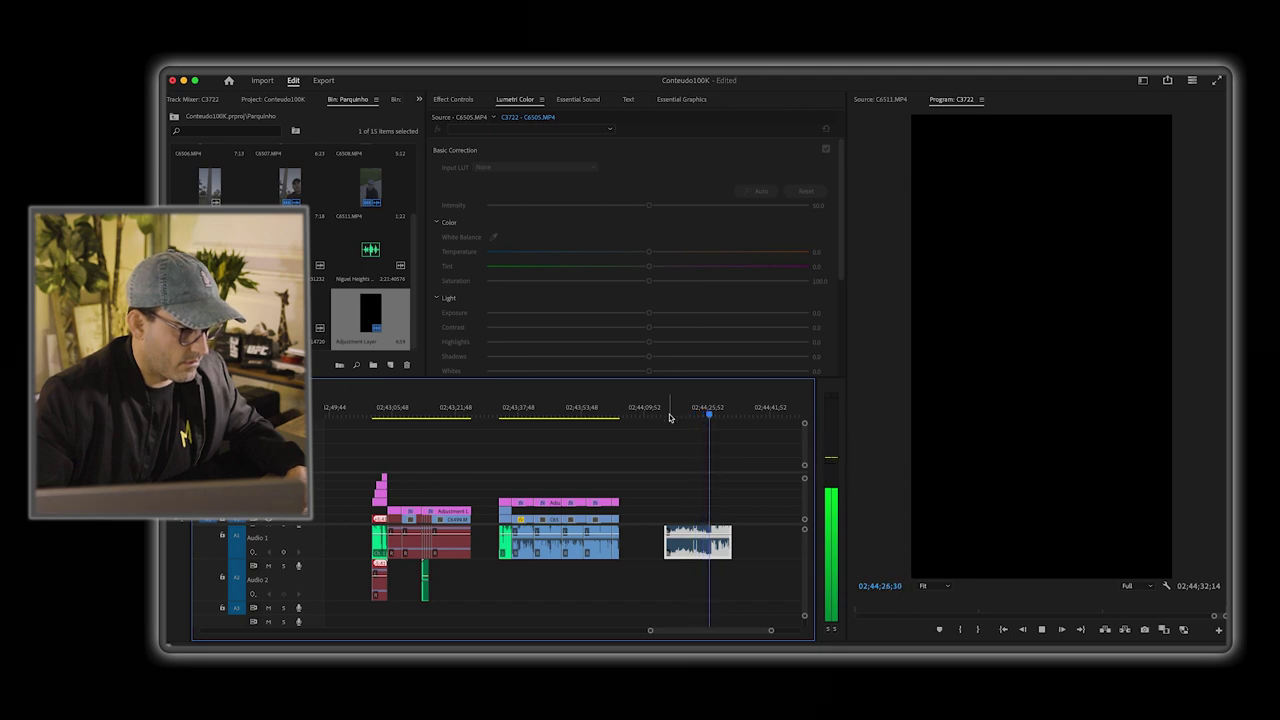
key(space)
key(w)
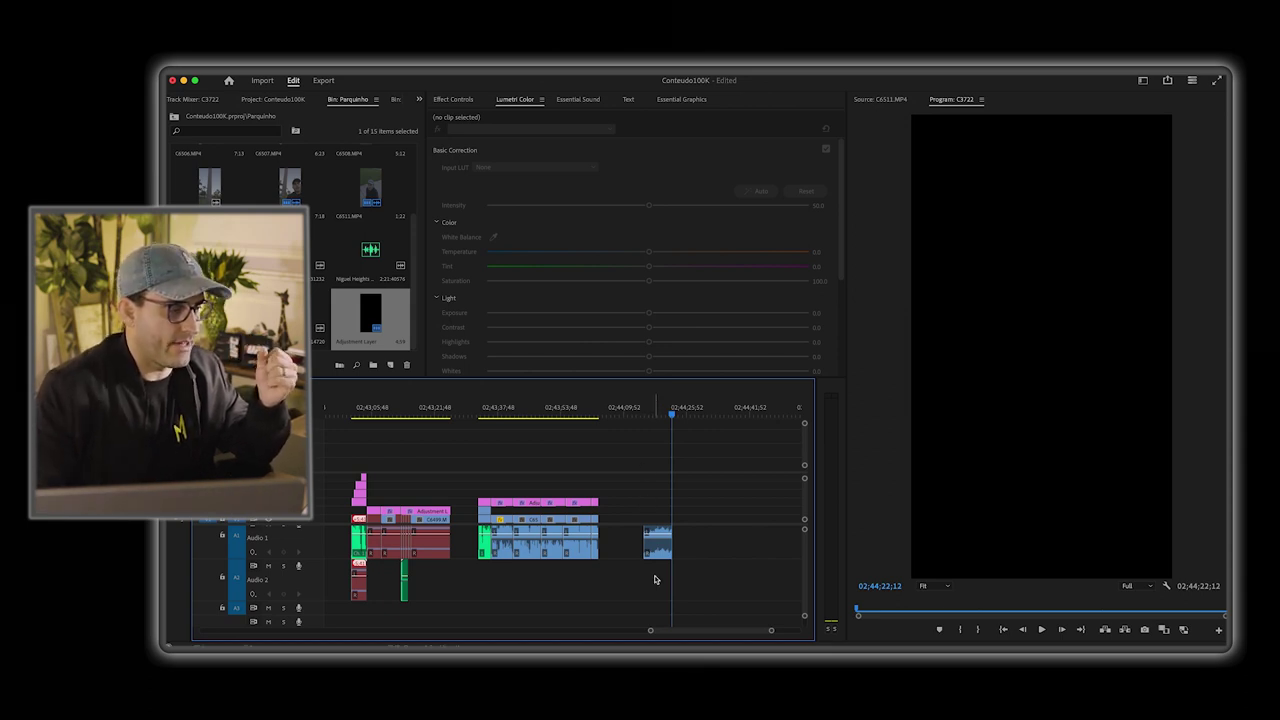
Step: Place the audio copy on Audio 2 beneath the opening clip C6504.MP4, fitted to that clip's start and end
drag(660, 550, 490, 574)
click(487, 418)
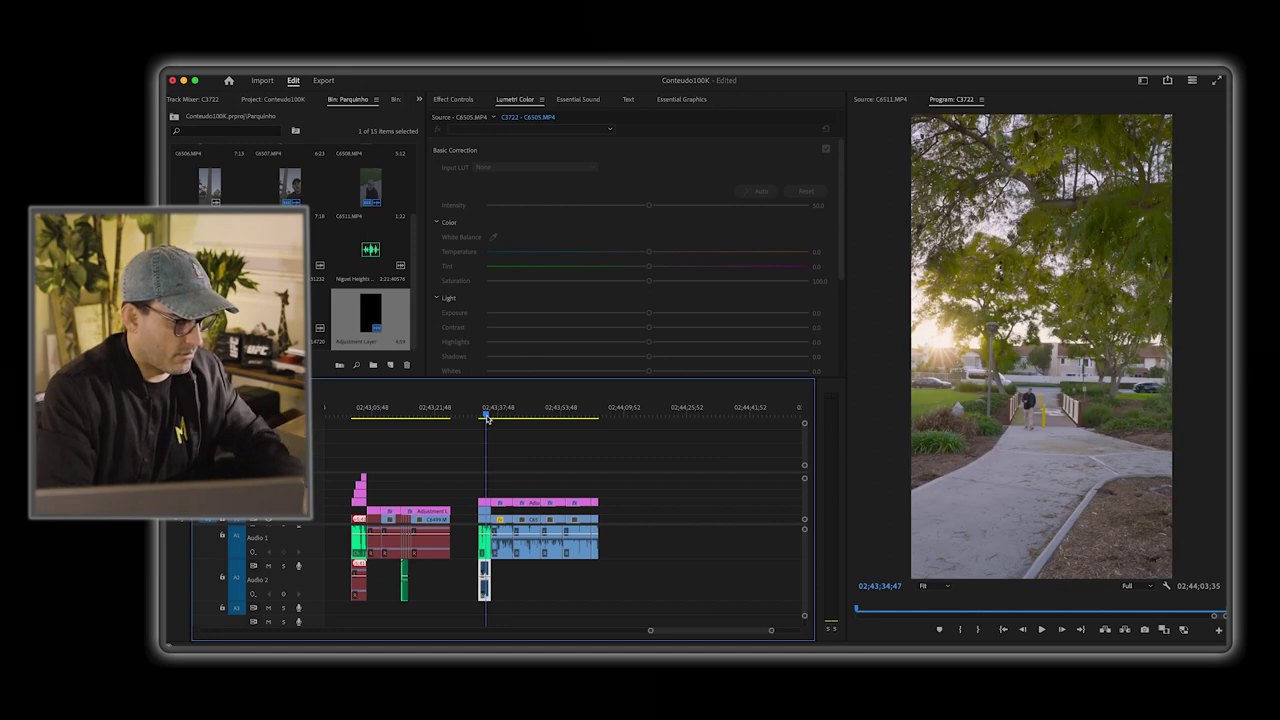
key(=)
key(=)
key(=)
key(space)
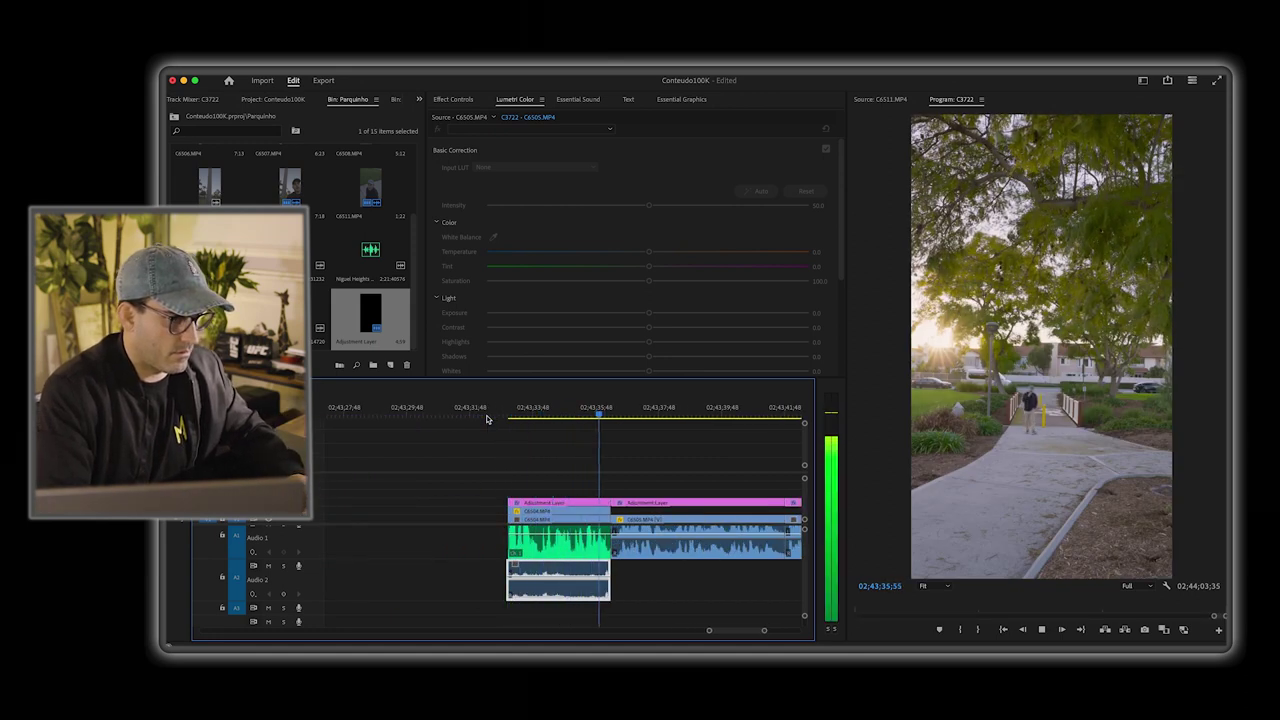
key(space)
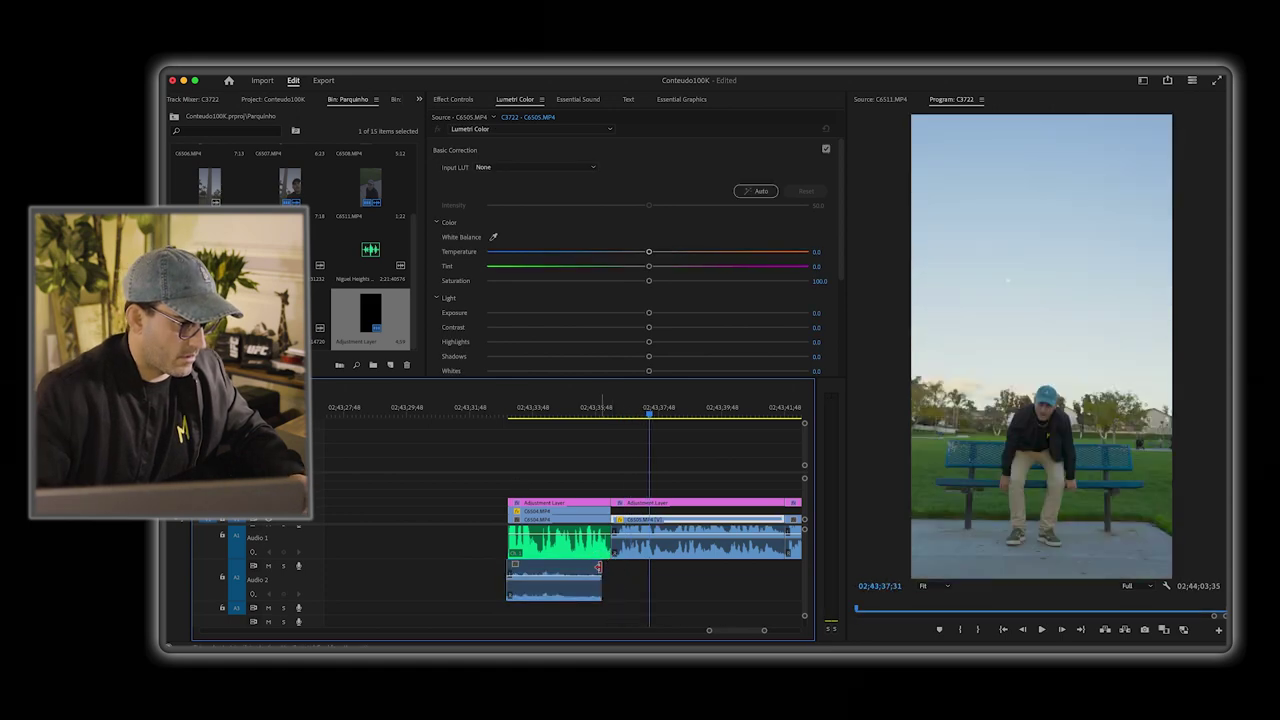
mouse_move(560, 572)
mouse_down()
mouse_move(575, 577)
mouse_move(560, 572)
mouse_up()
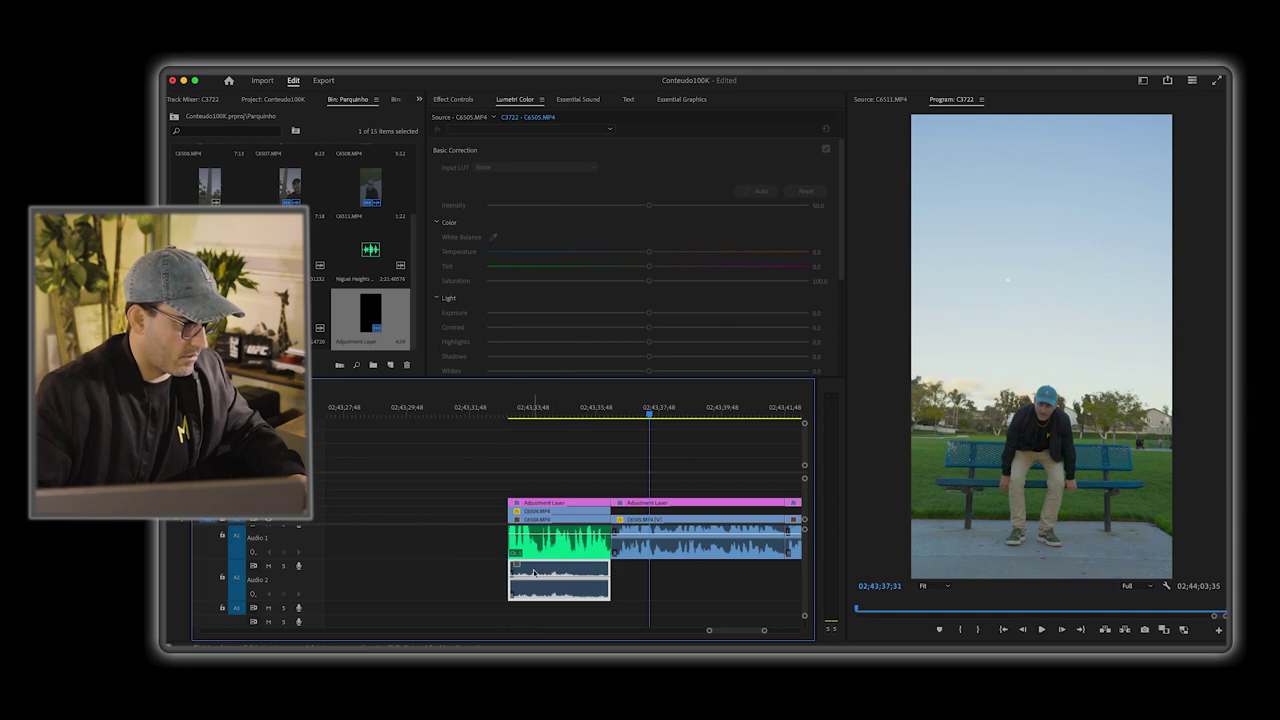
Step: Lower the audio gain of the background copy on Audio 2 beneath the opening clip, in two adjustments
right_click(534, 573)
click(563, 508)
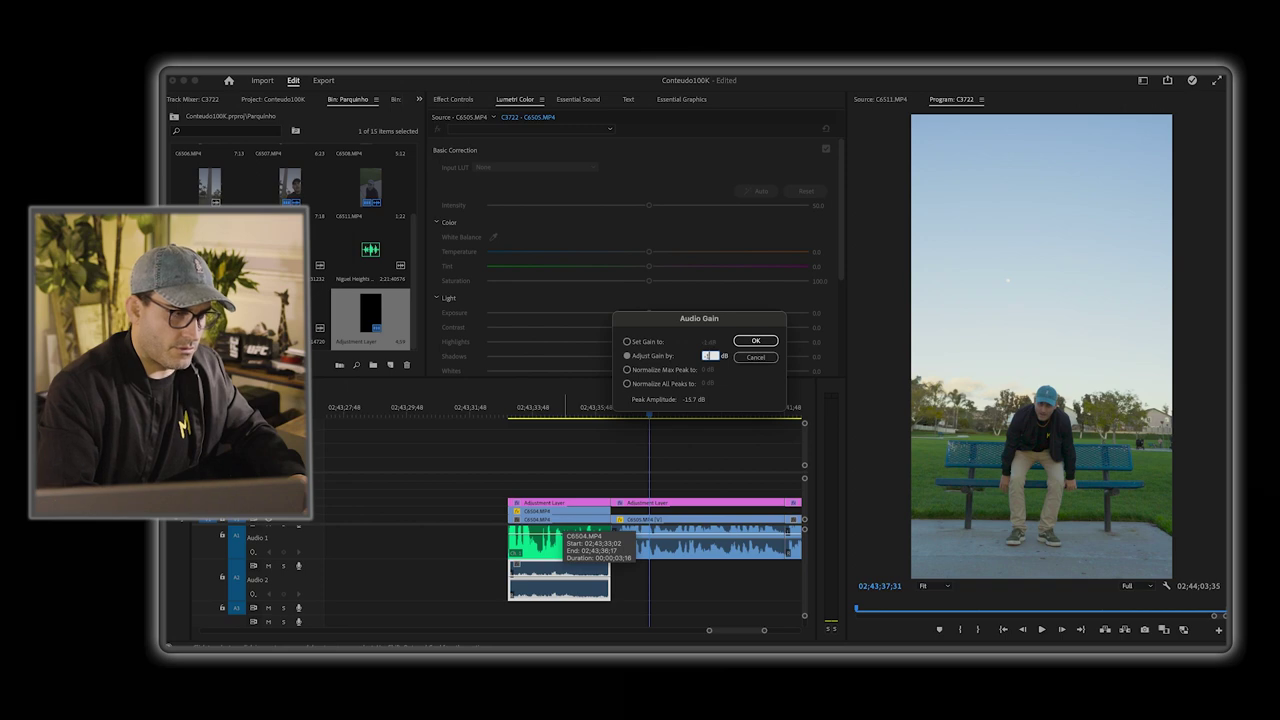
key(Return)
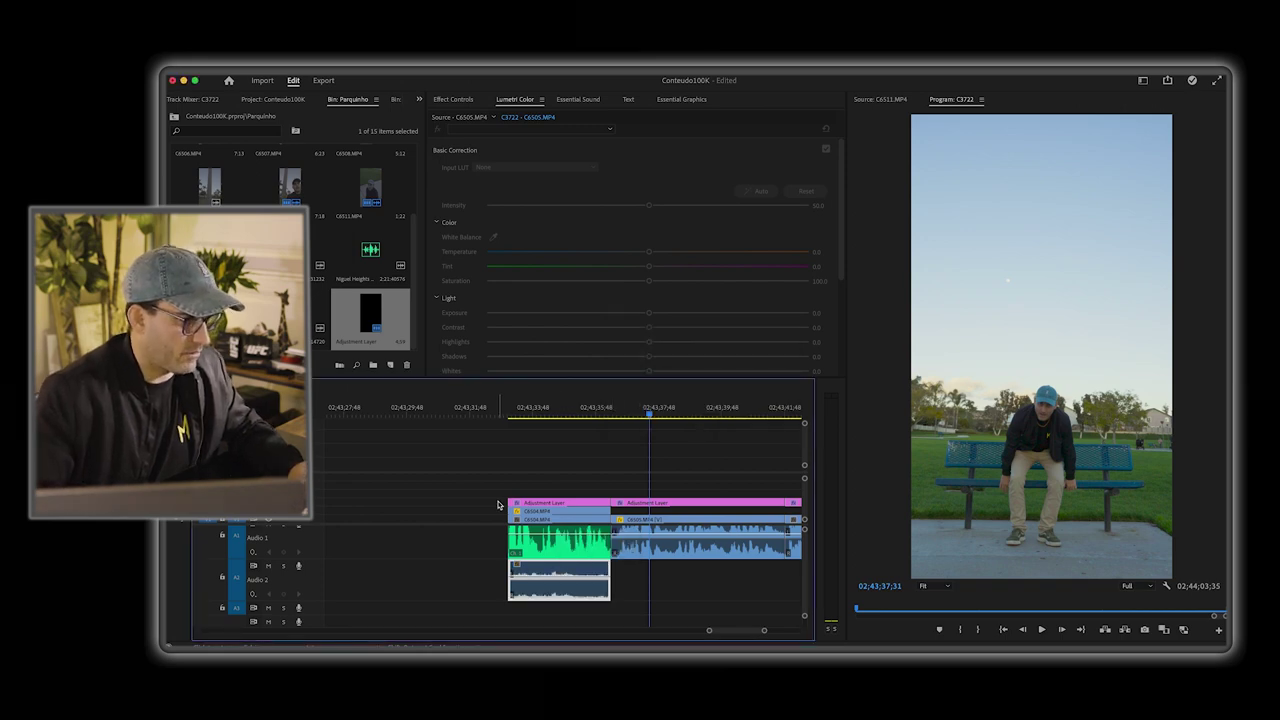
right_click(556, 569)
click(592, 506)
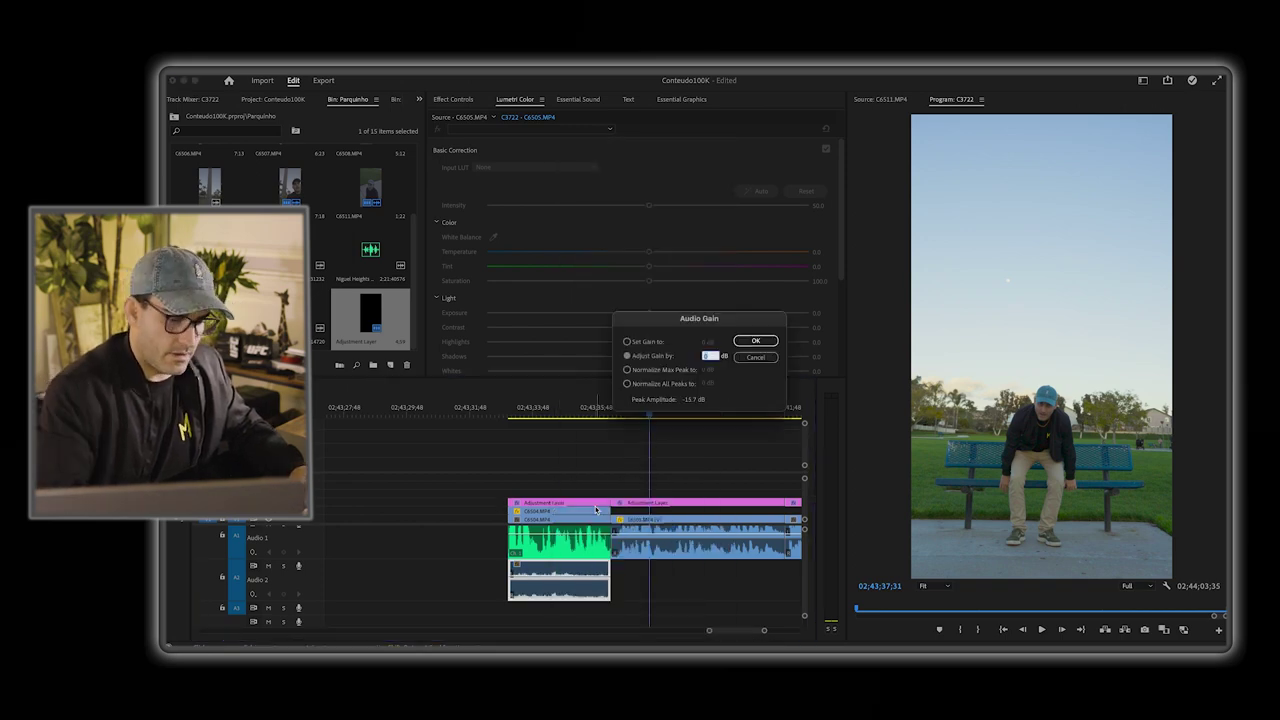
key(Return)
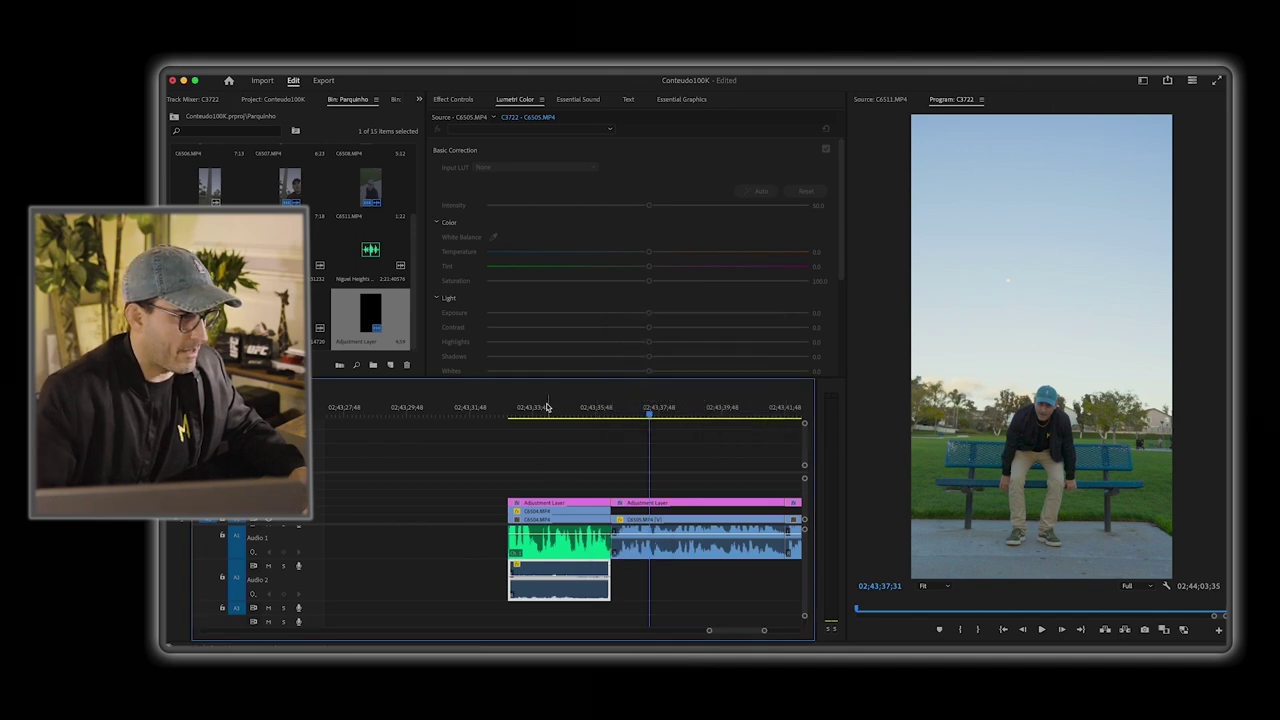
Step: Play from the opening clip through the bench clip to judge the background audio level
click(547, 407)
key(space)
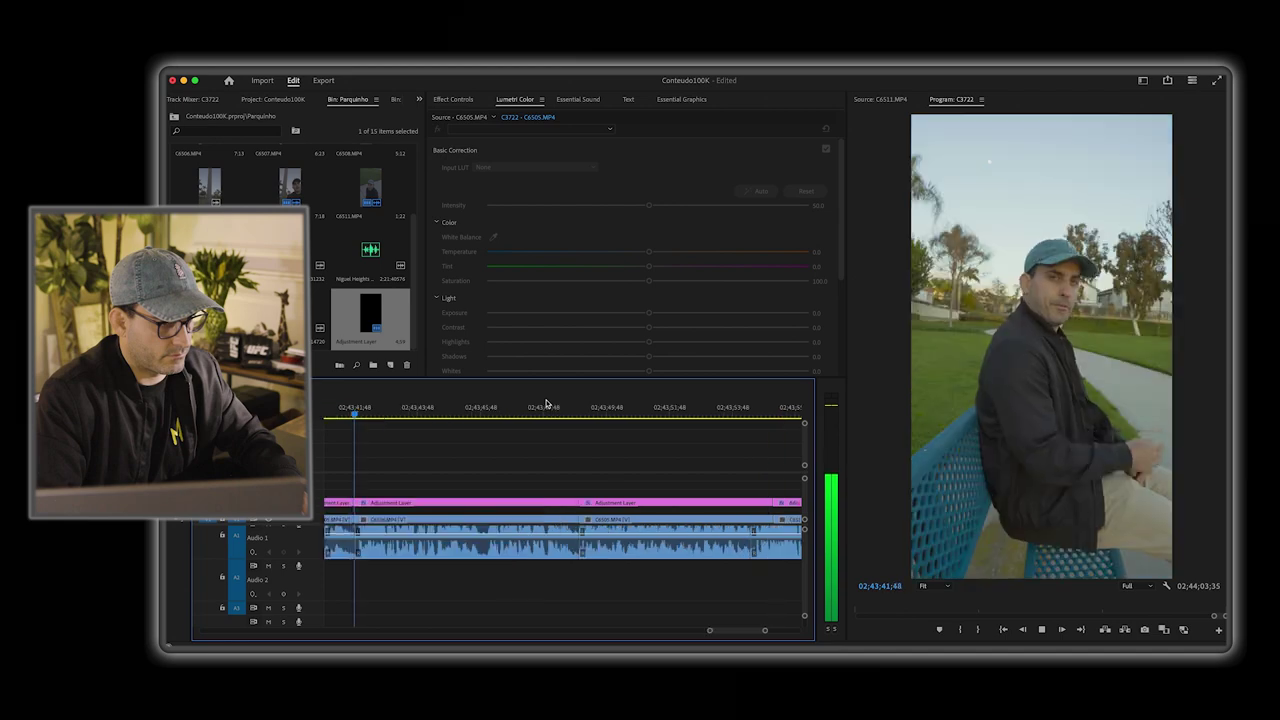
key(space)
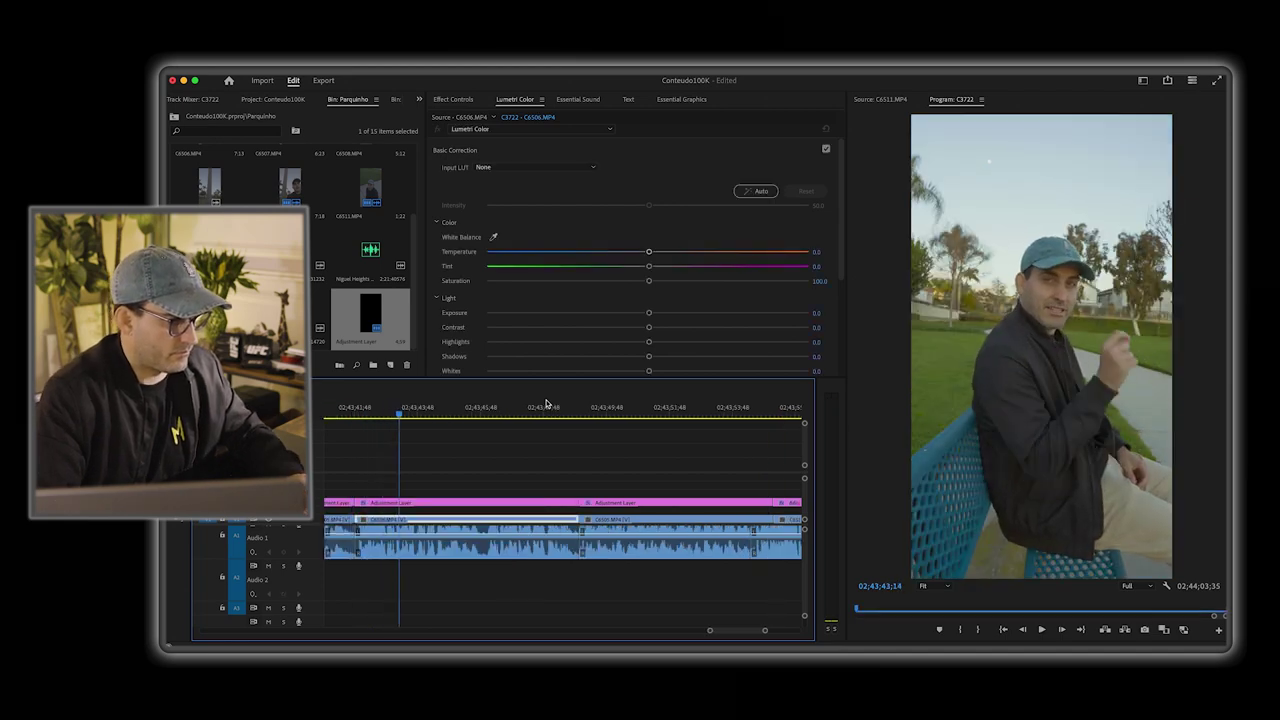
Step: Readjust the gain of the Audio 2 background clip and replay the first moments of the opening clip
scroll(565, 540, left, 6)
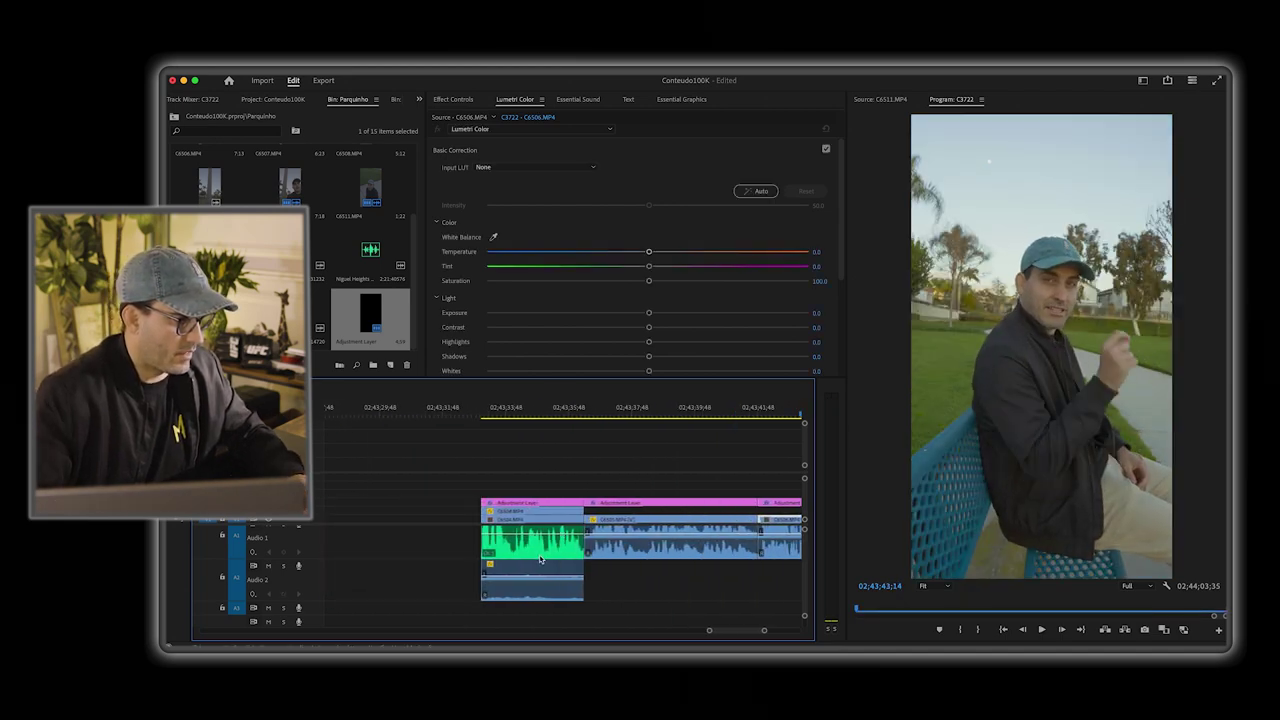
right_click(540, 560)
click(572, 506)
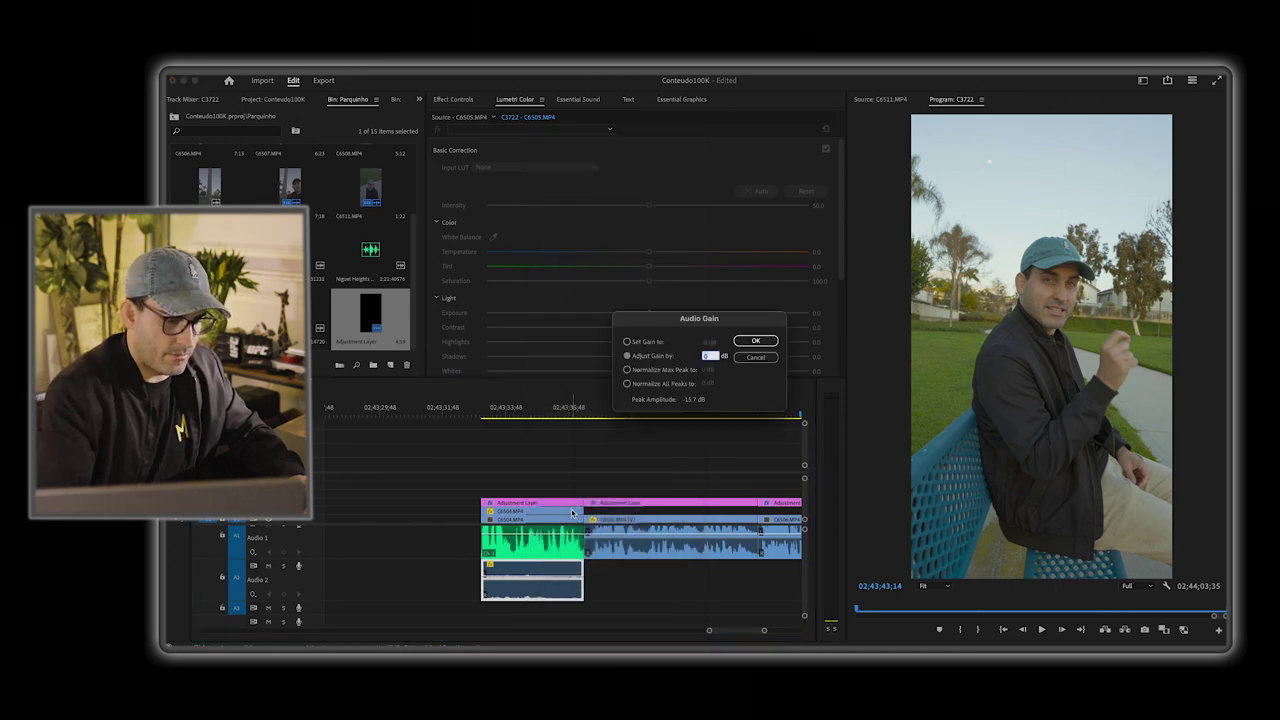
key(Return)
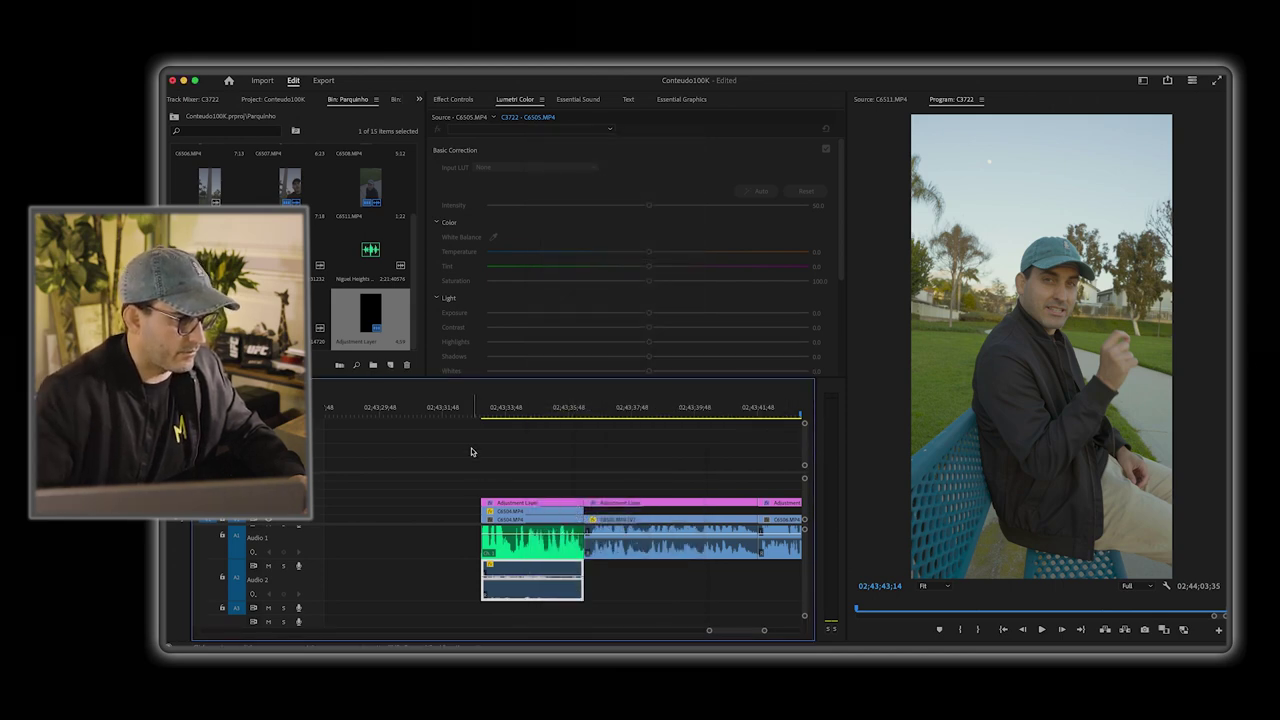
click(482, 407)
key(space)
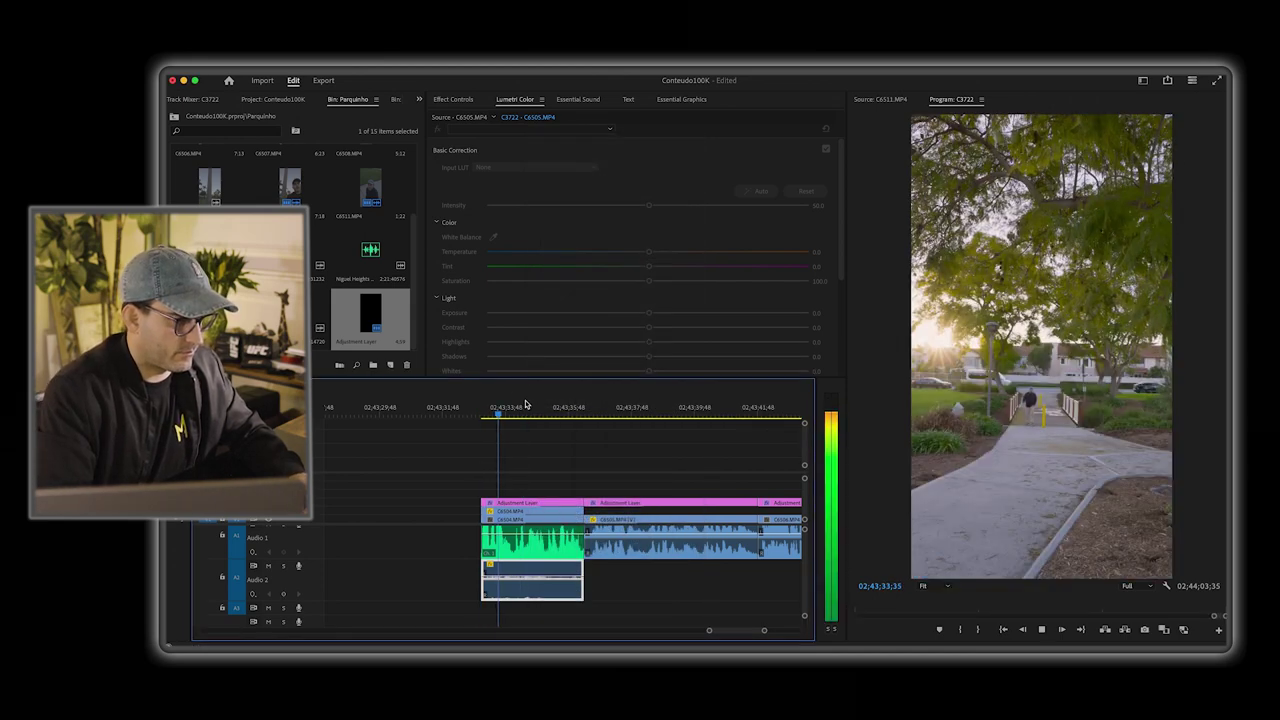
key(space)
Step: Raise the audio gain of the background clip on Audio 2 beneath the opening clip
right_click(537, 578)
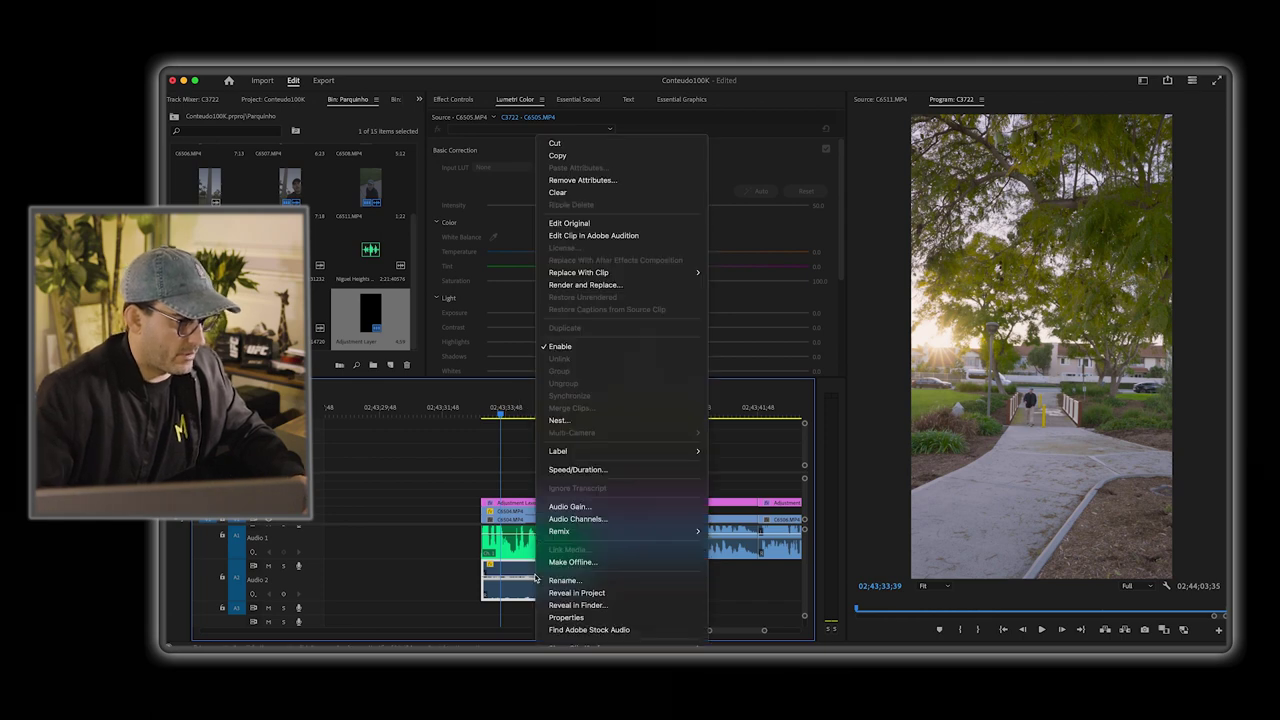
click(575, 507)
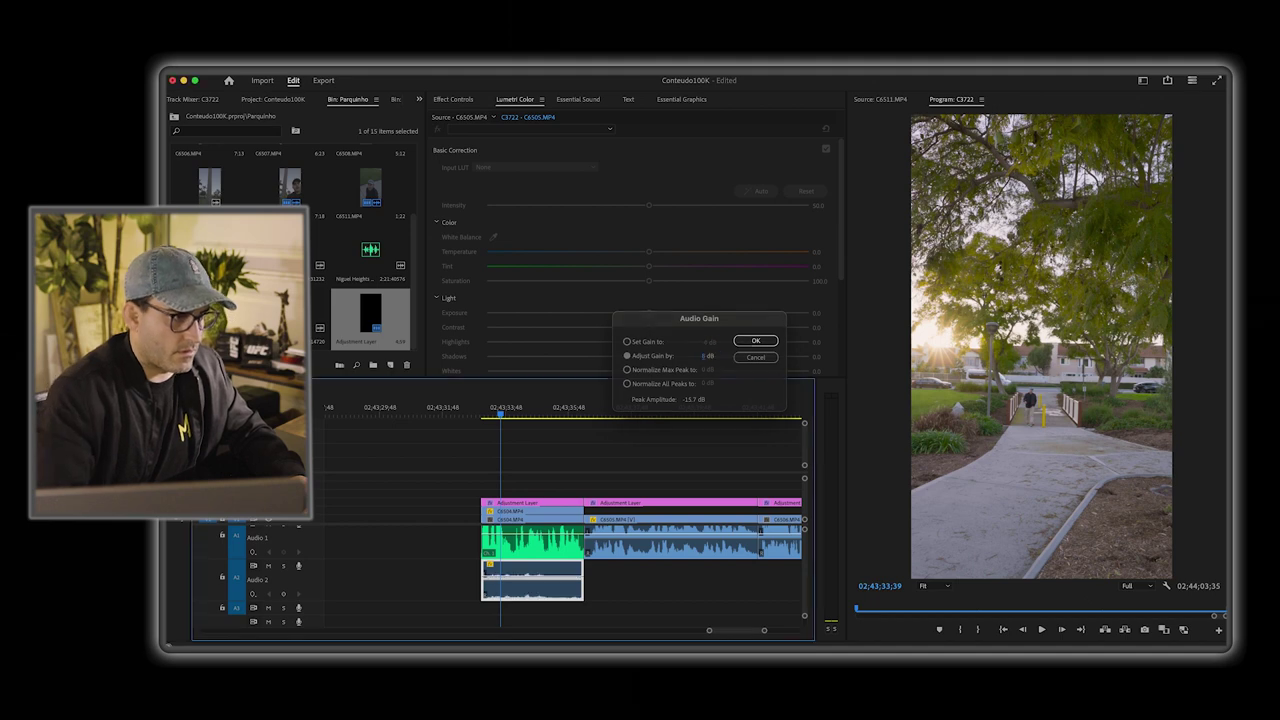
key(Return)
Step: Play from the start of the opening clip to the end of the sequence to check the audio mix
click(532, 410)
key(Up)
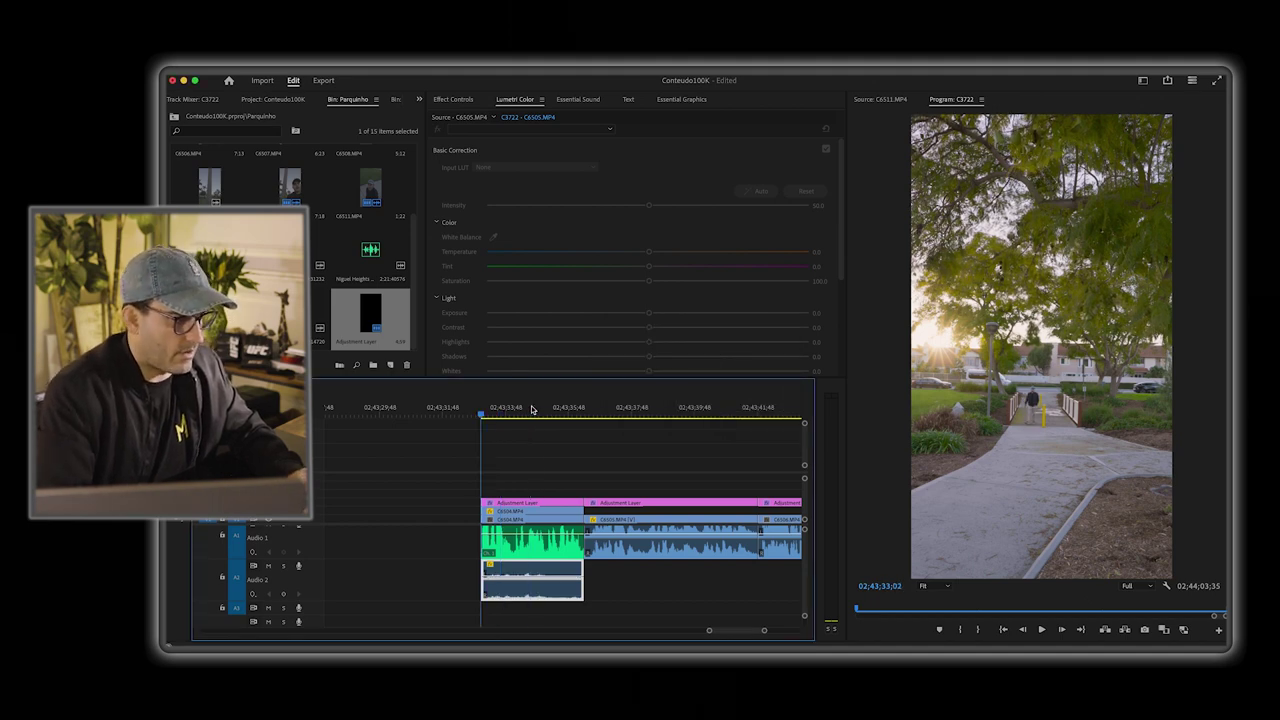
key(space)
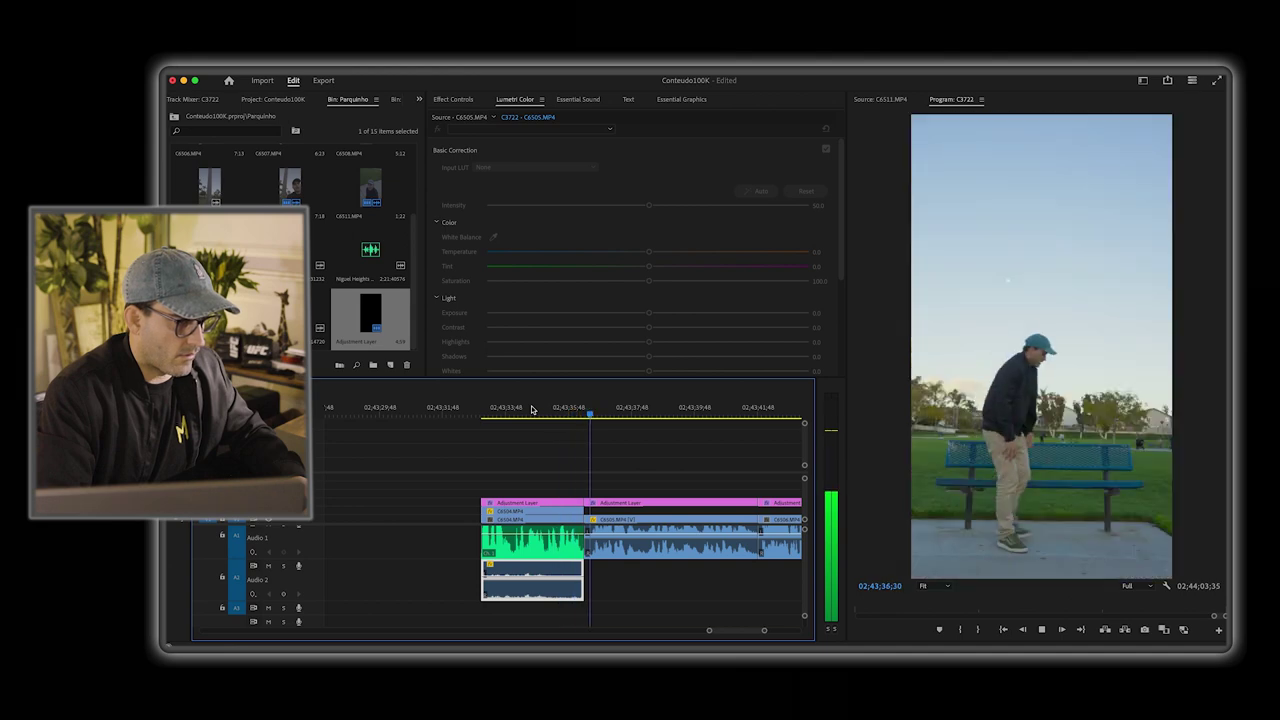
key(minus)
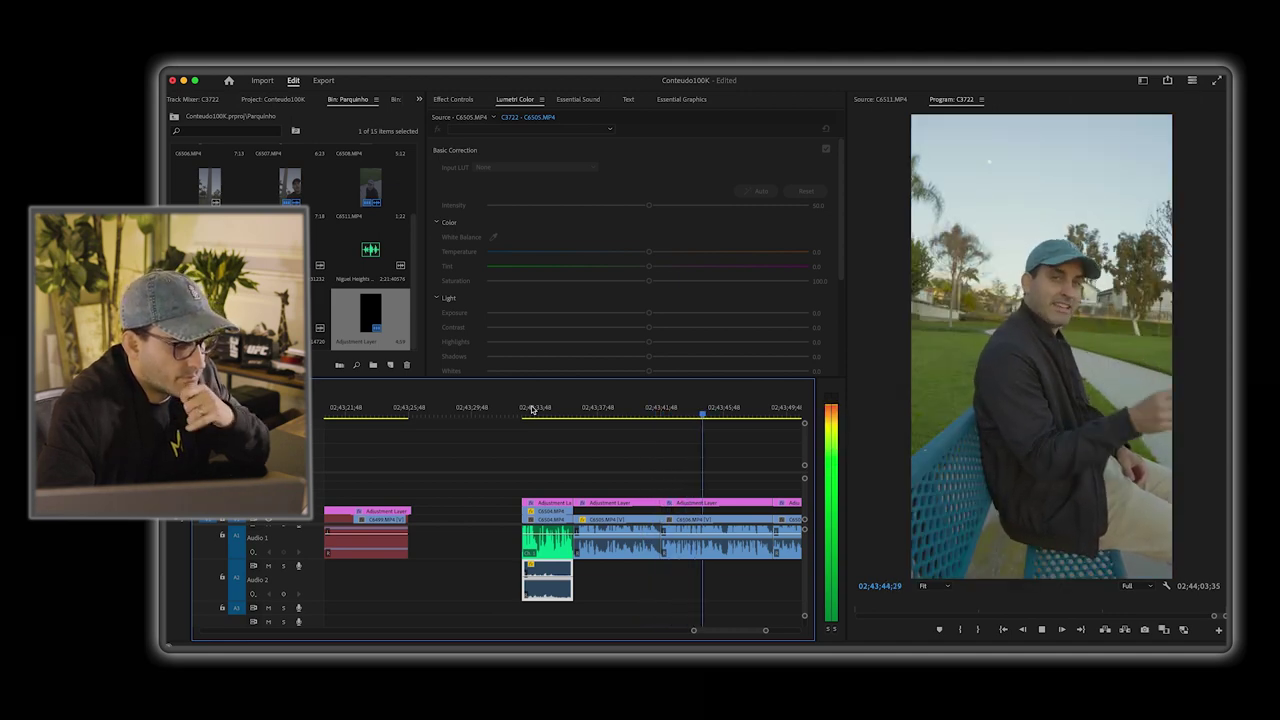
key(minus)
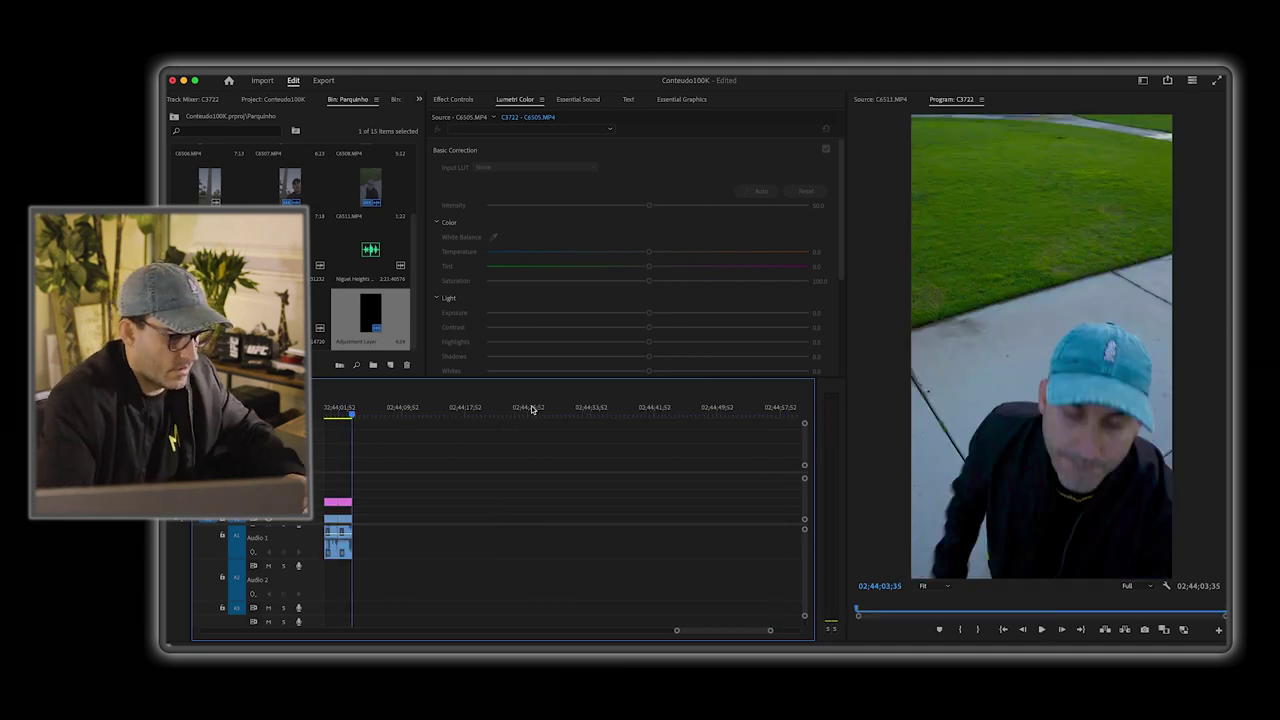
Step: Mark the in-to-out range from the start of opening clip C6504.MP4 to the end of the last clip
key(Home)
key(backslash)
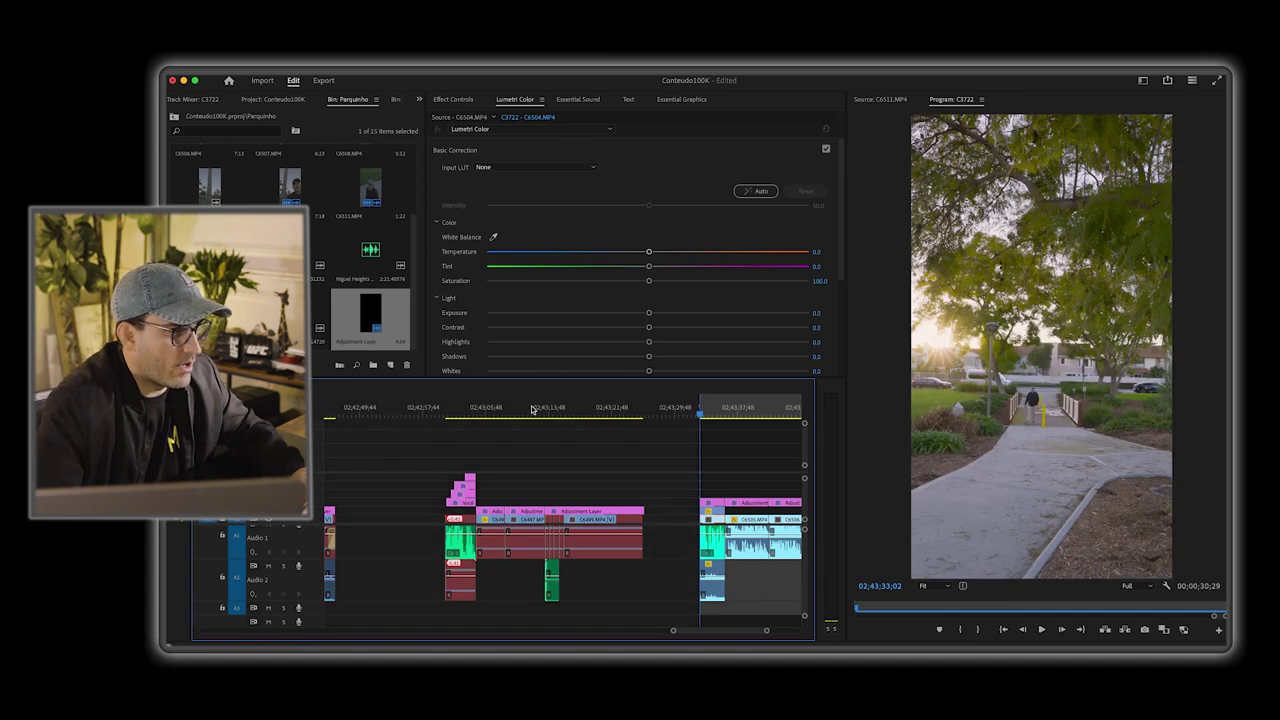
scroll(577, 477, right, 5)
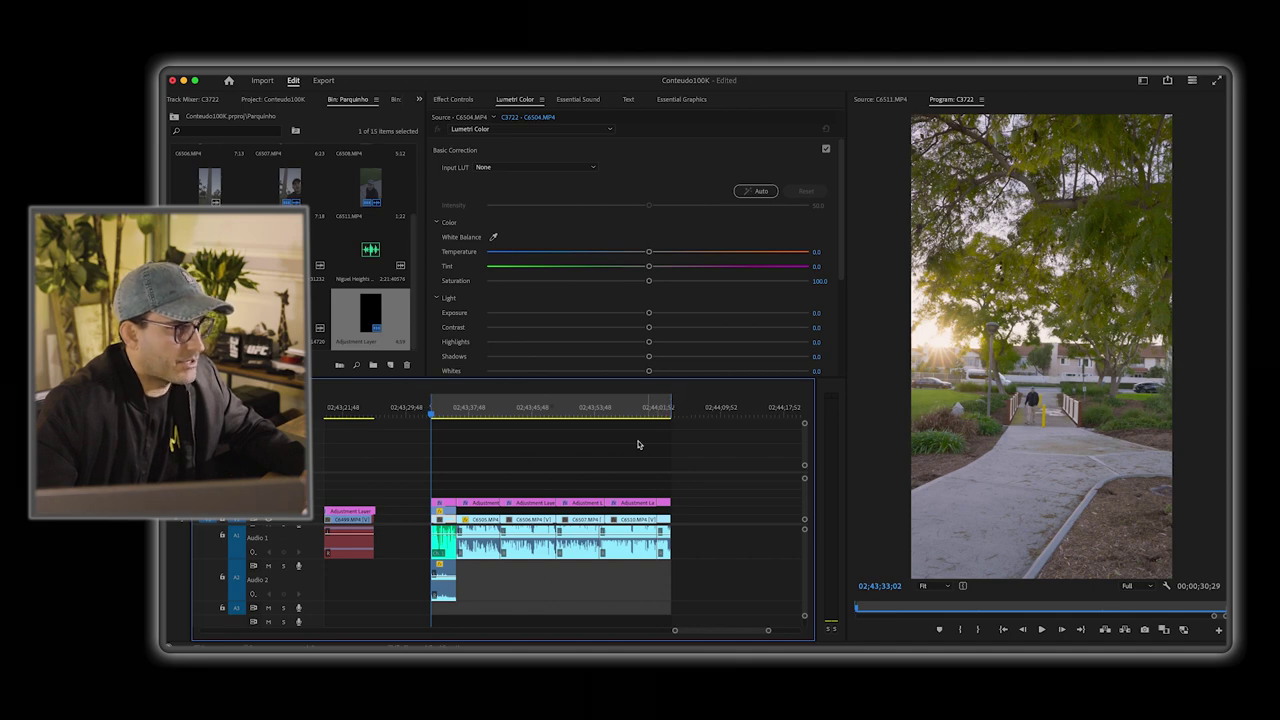
Step: Re-transcribe the sequence in Portuguese, restricting the transcription to the in point to out point range
click(628, 100)
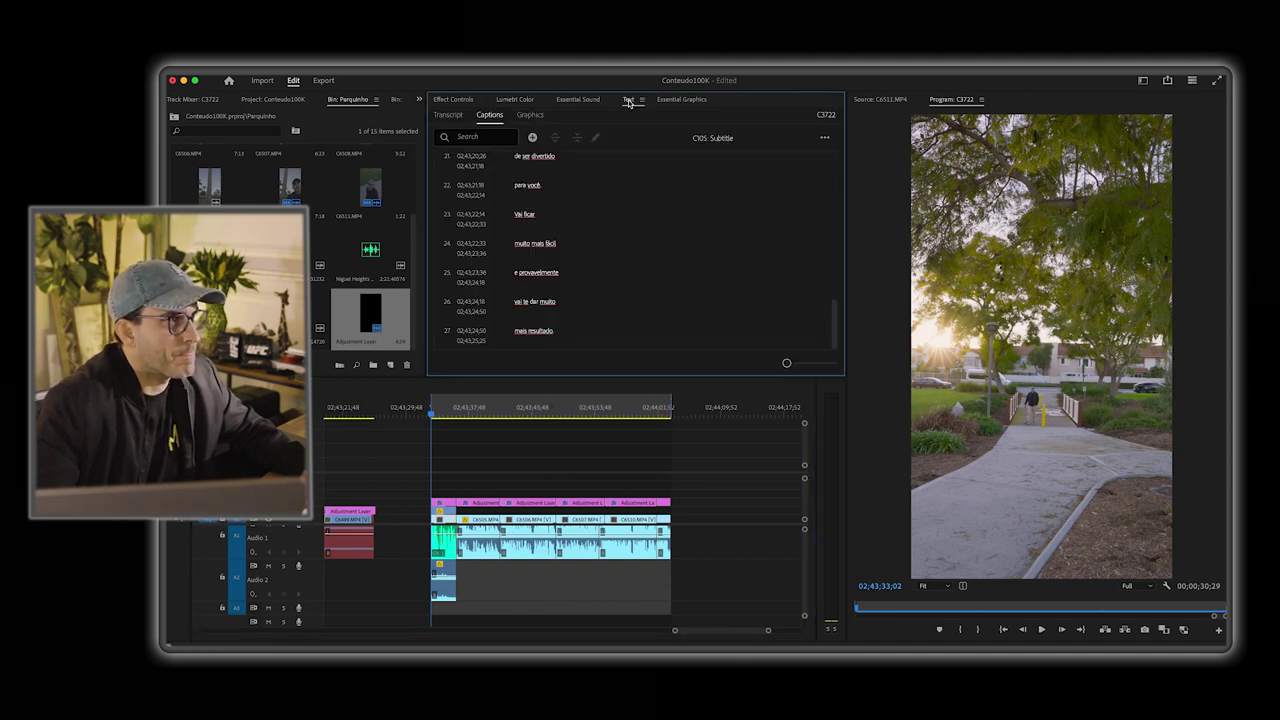
click(450, 115)
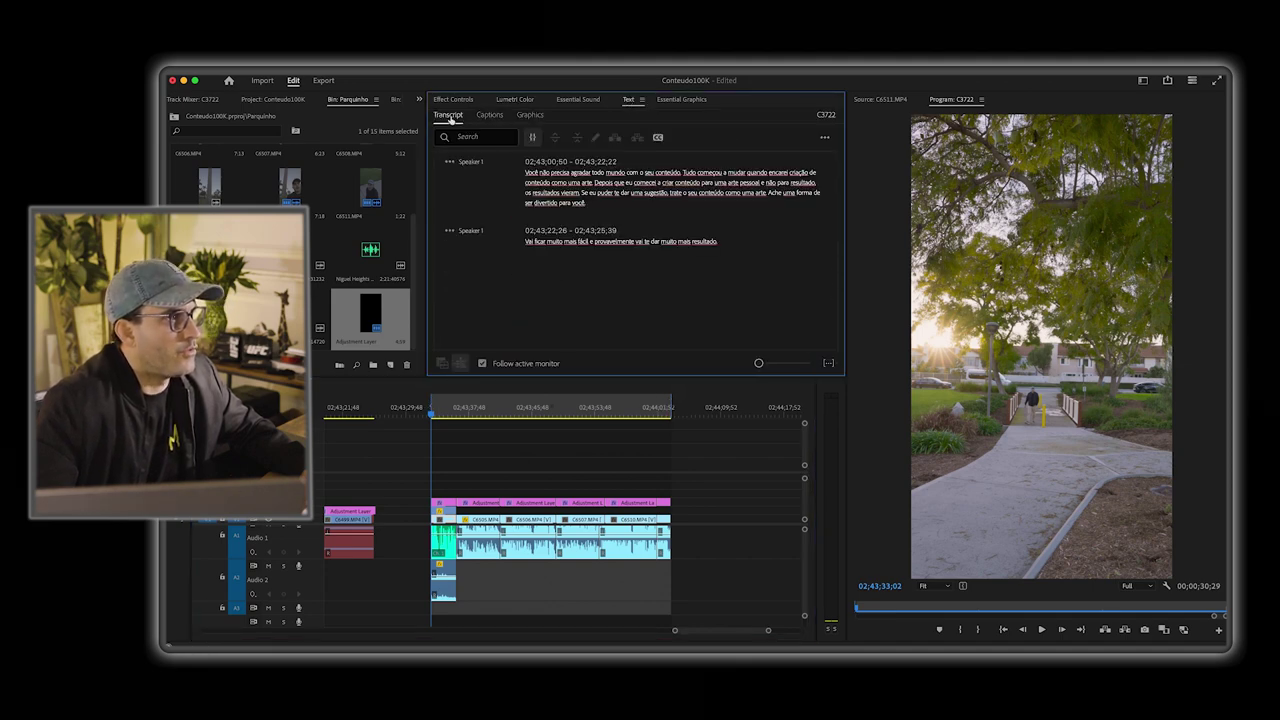
click(824, 141)
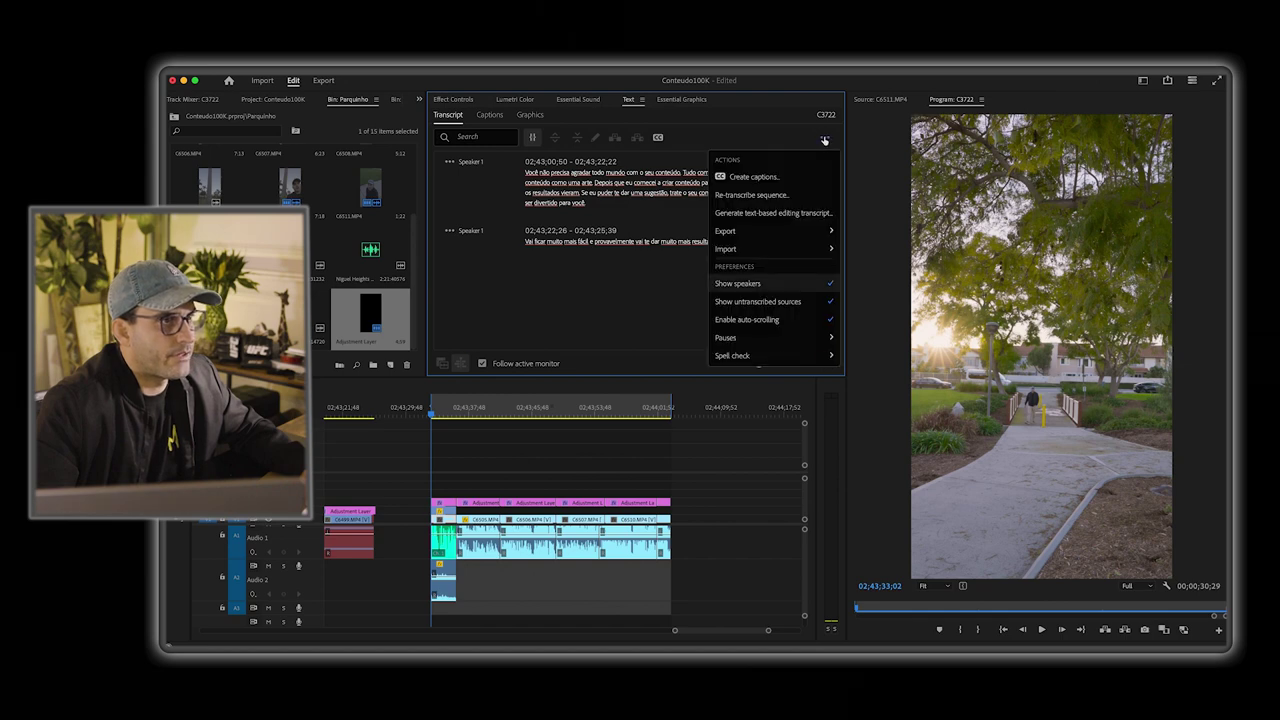
click(790, 196)
click(584, 357)
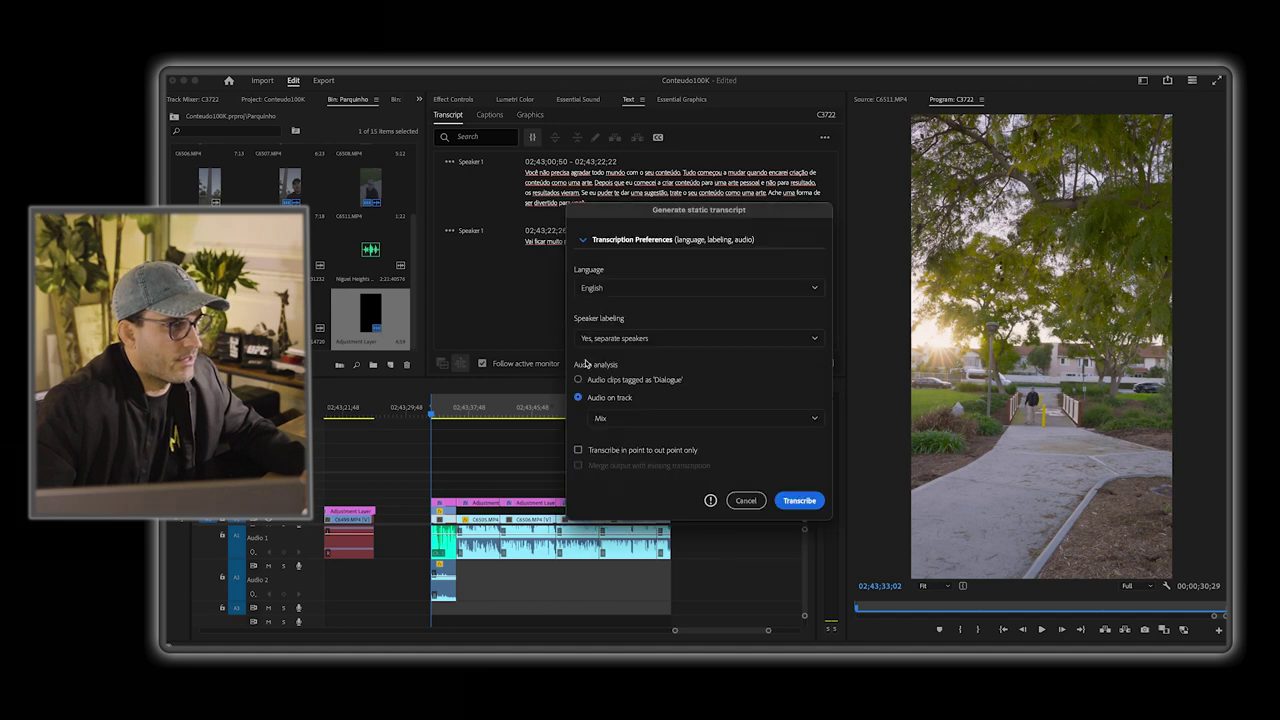
click(612, 290)
scroll(624, 360, down, 5)
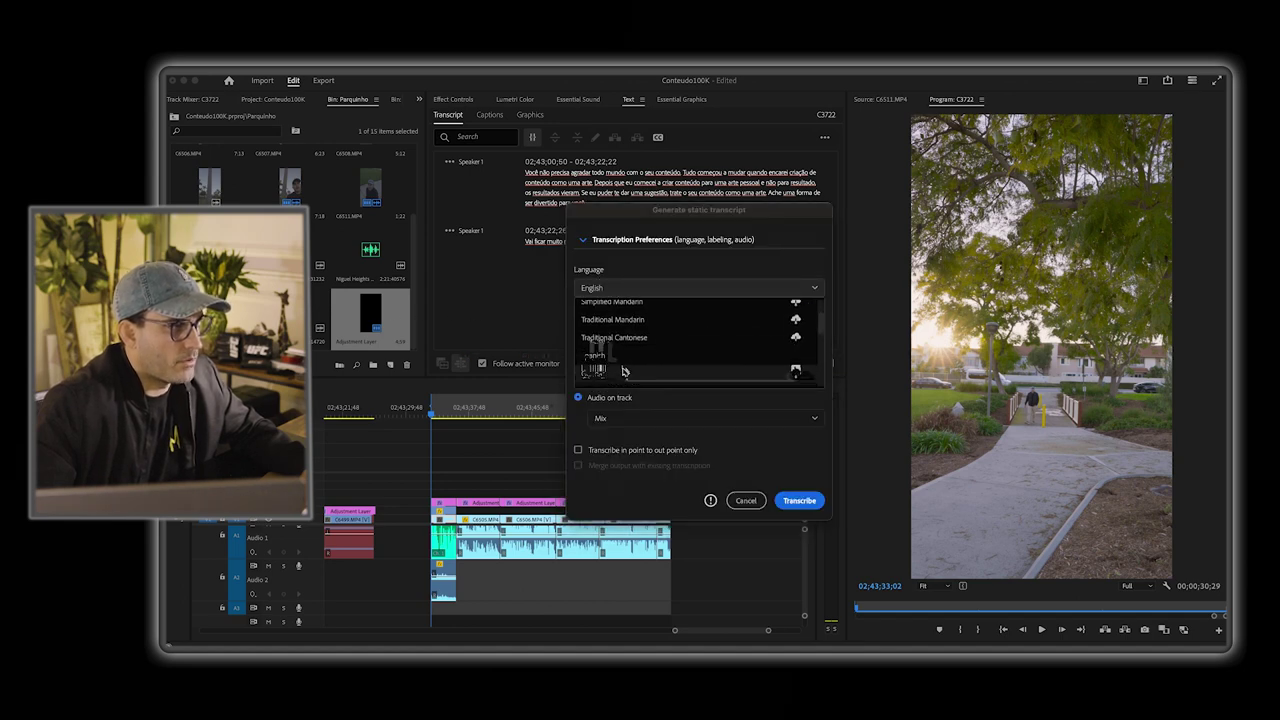
scroll(622, 372, down, 3)
click(623, 380)
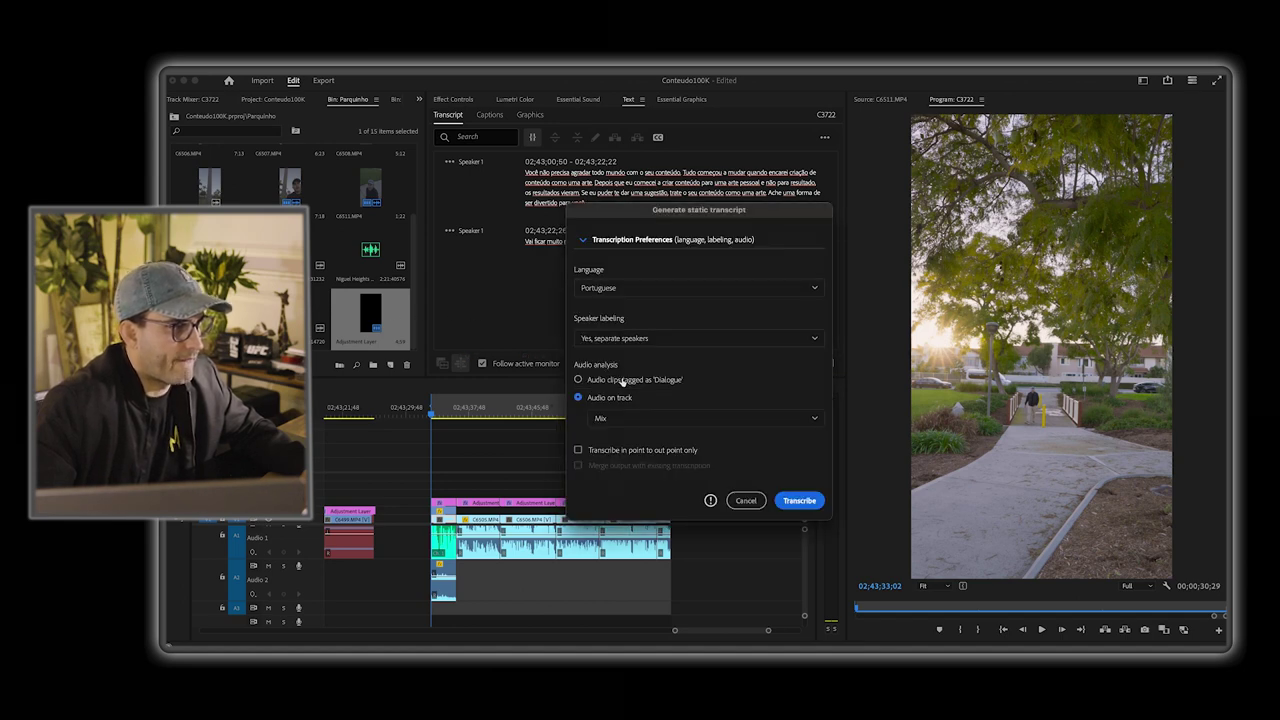
click(578, 451)
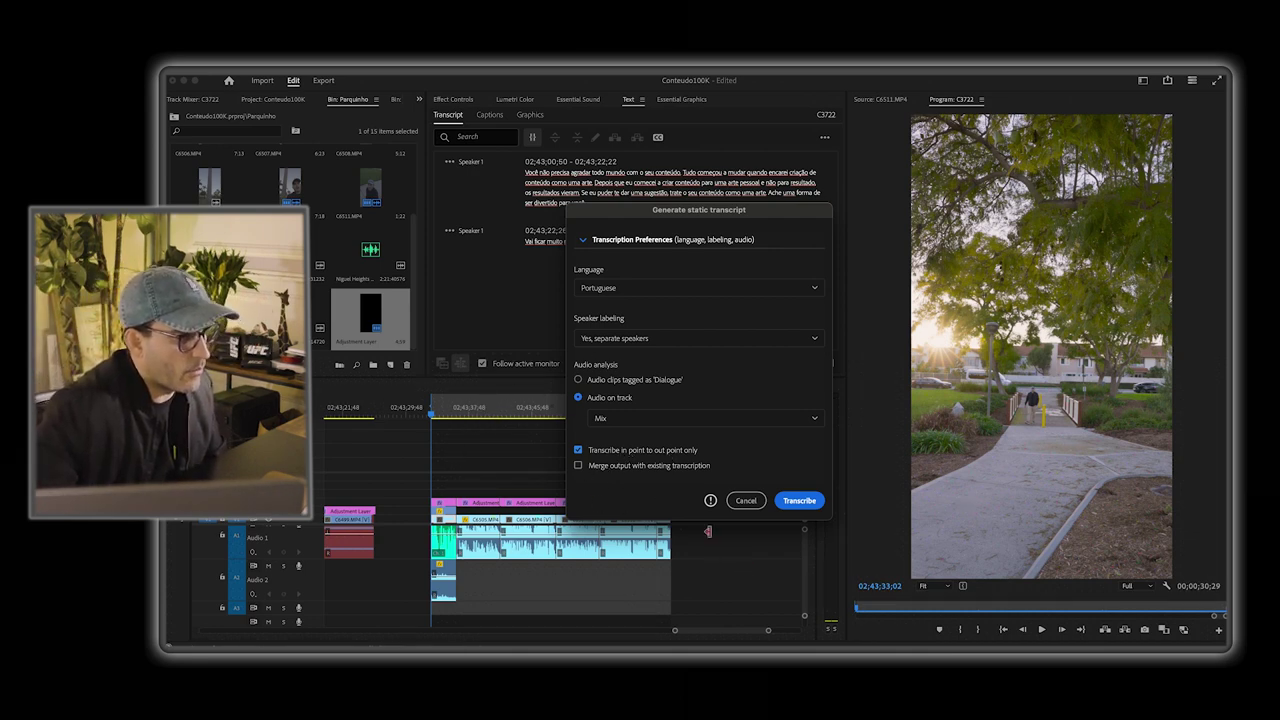
click(800, 502)
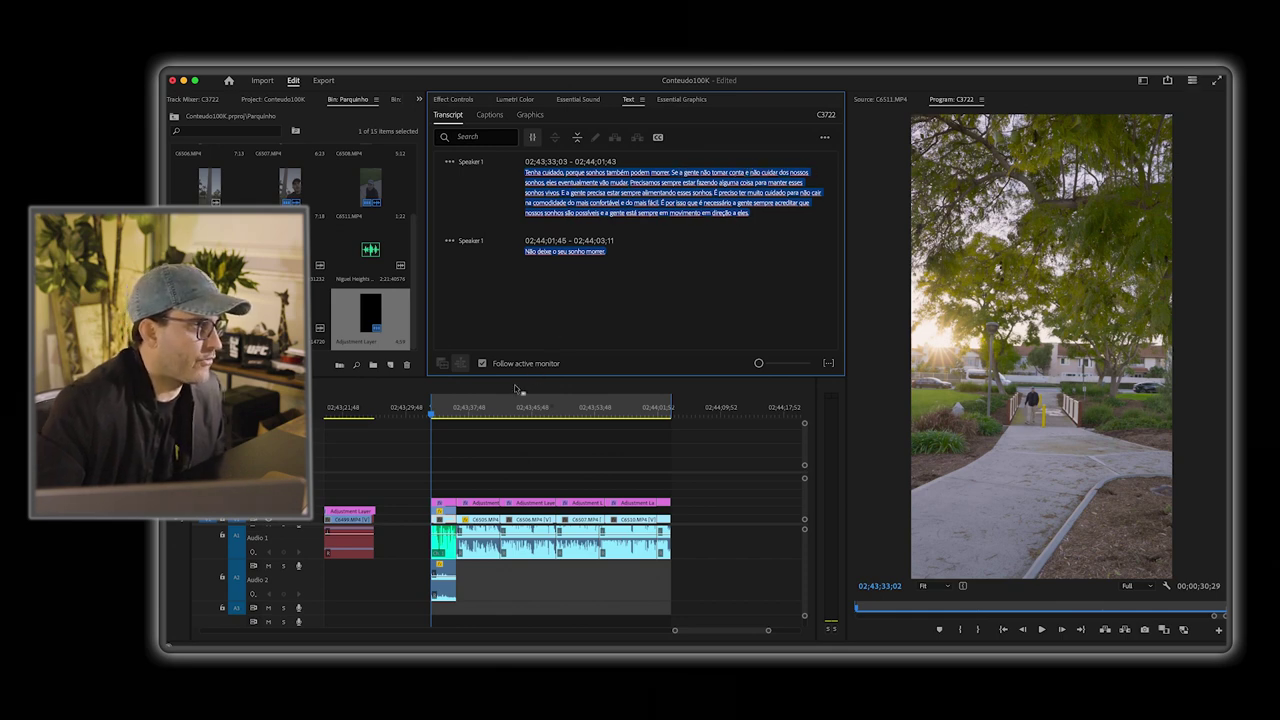
Step: Configure new captions from the transcript with a maximum length of 19 characters, a shorter minimum duration and single lines
click(658, 138)
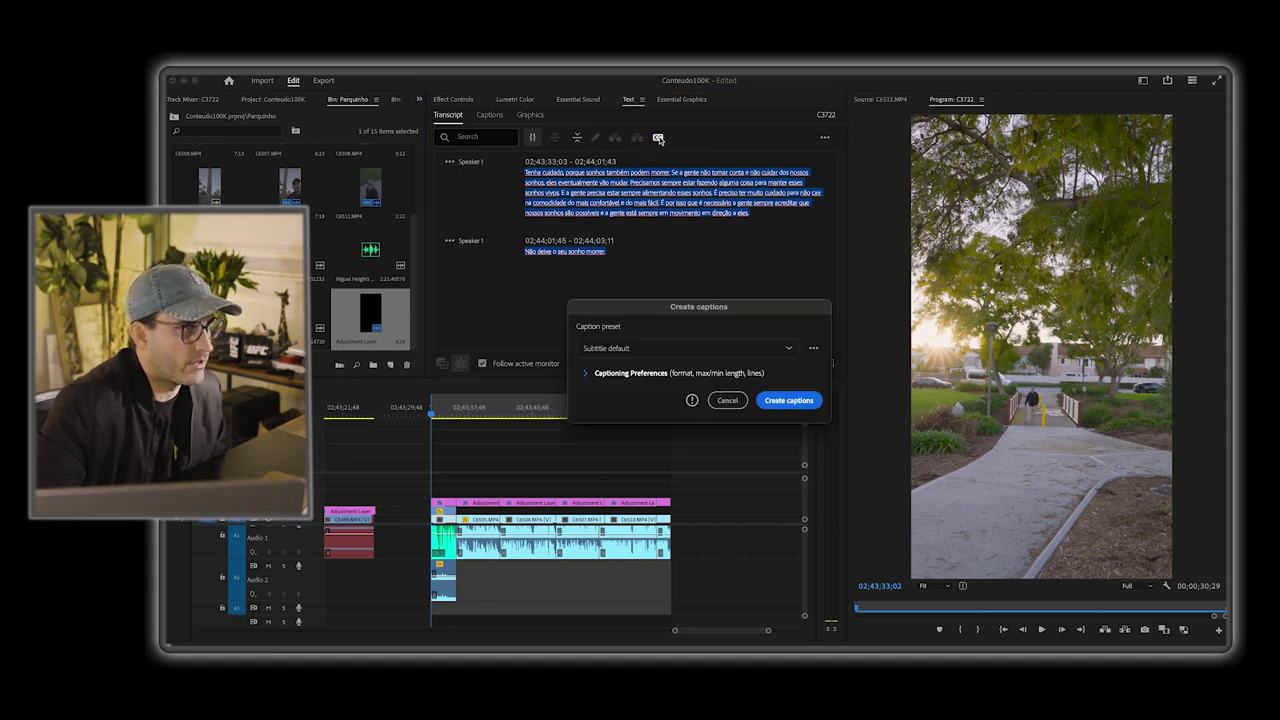
click(587, 373)
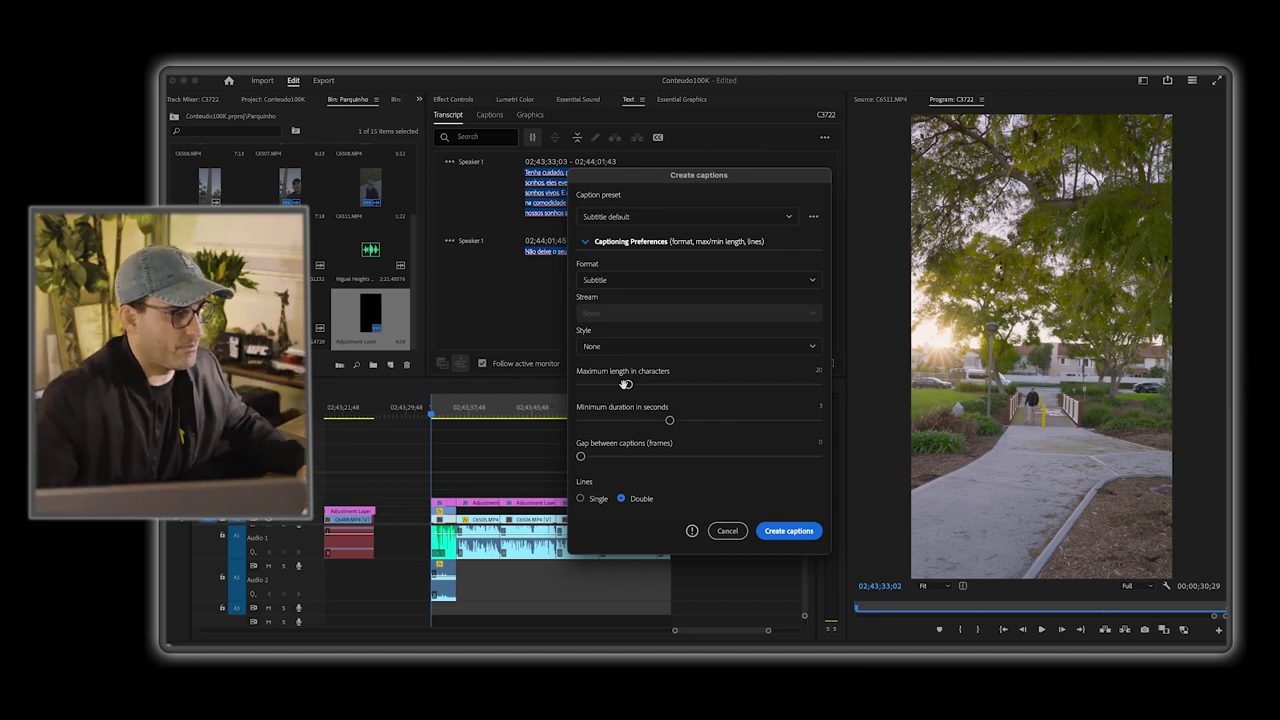
drag(625, 384, 623, 384)
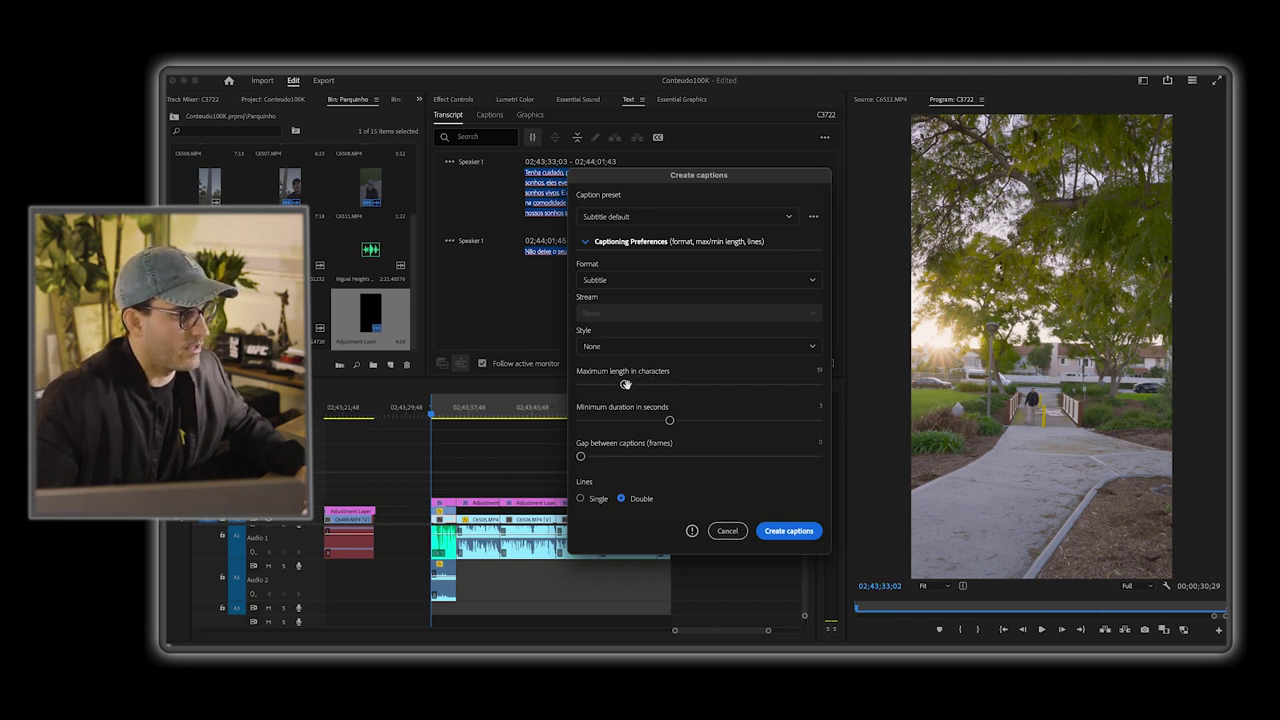
drag(625, 384, 623, 384)
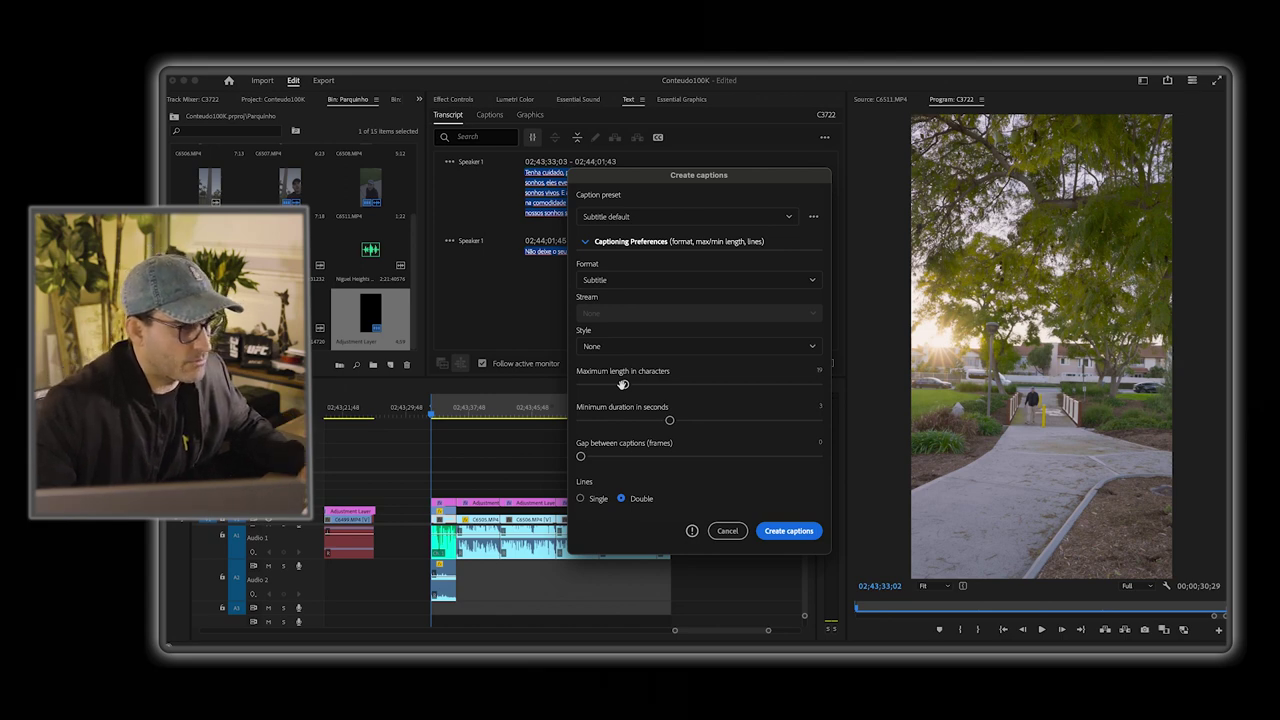
drag(618, 424, 605, 421)
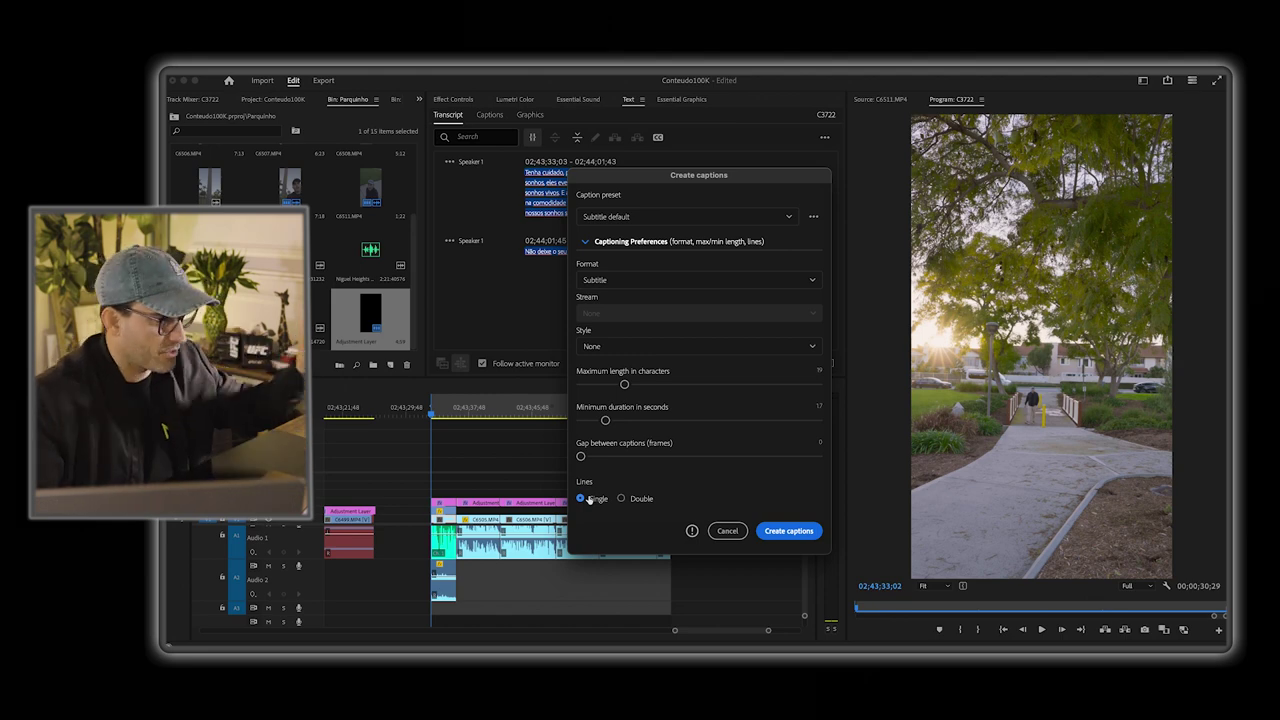
Step: Create the captions with the Midlevel Style Clean Bigger style and preview them over the opening clip
click(625, 344)
scroll(625, 400, down, 5)
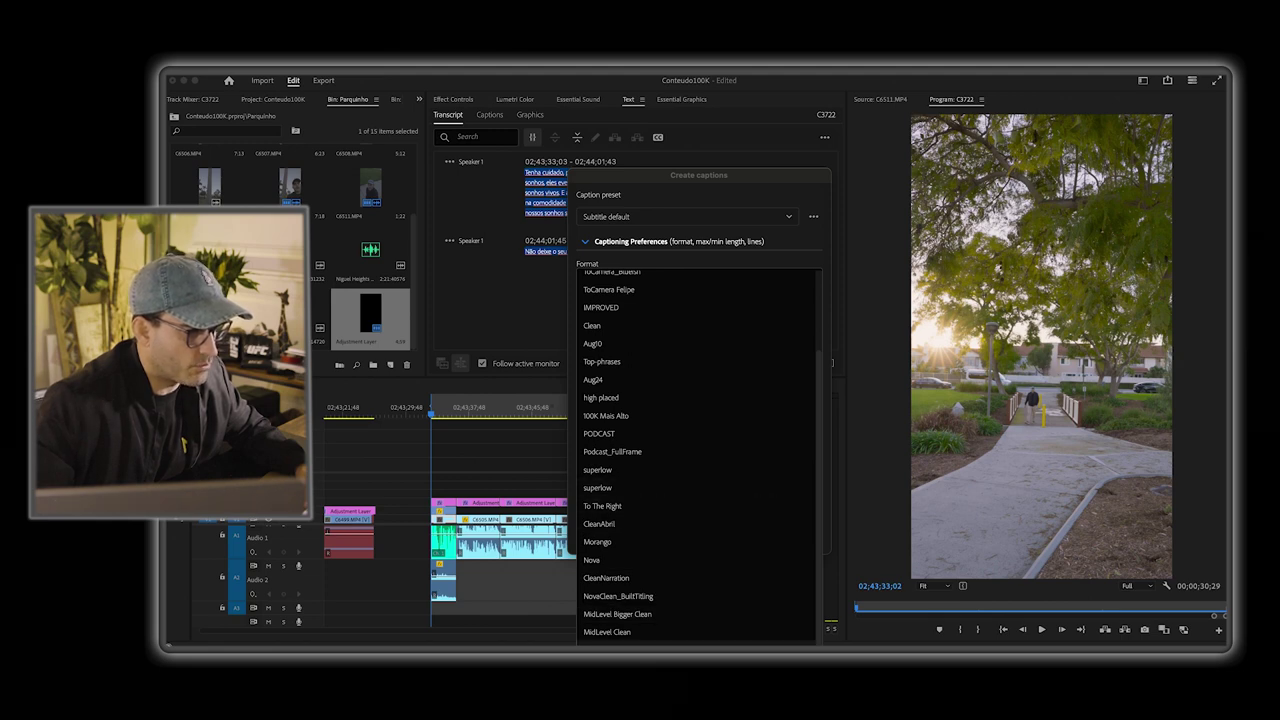
key(Return)
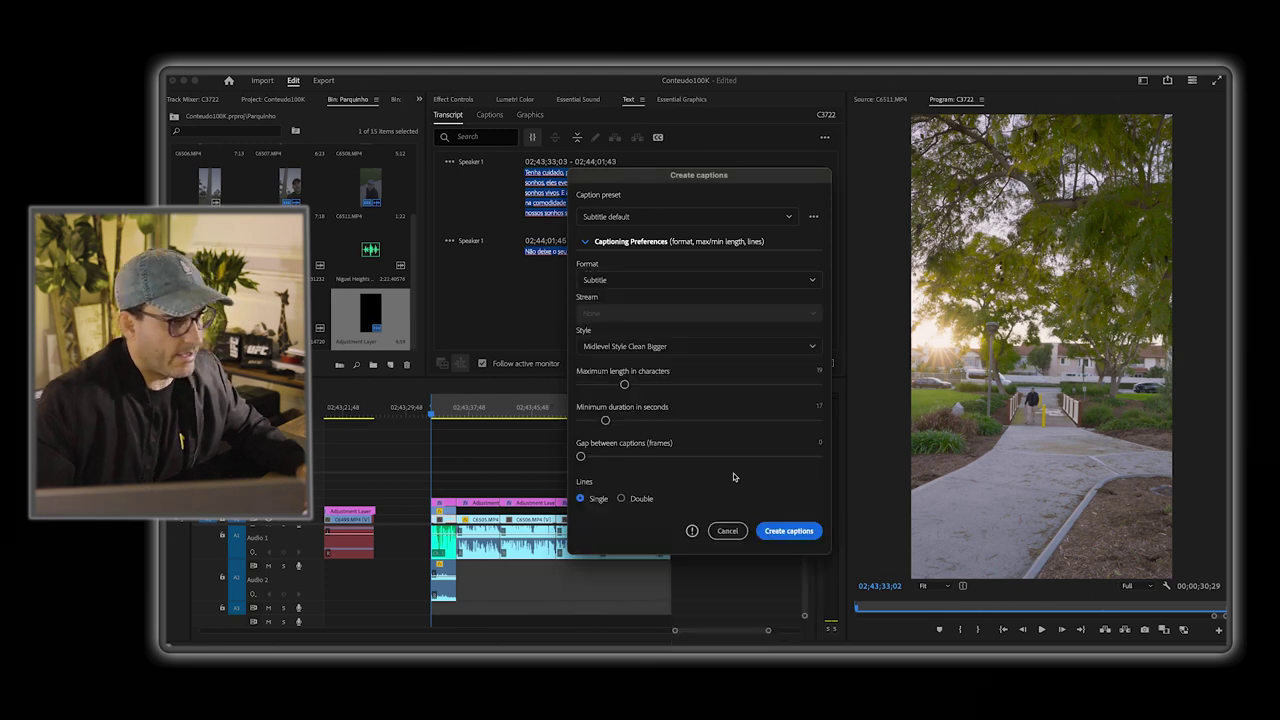
click(789, 535)
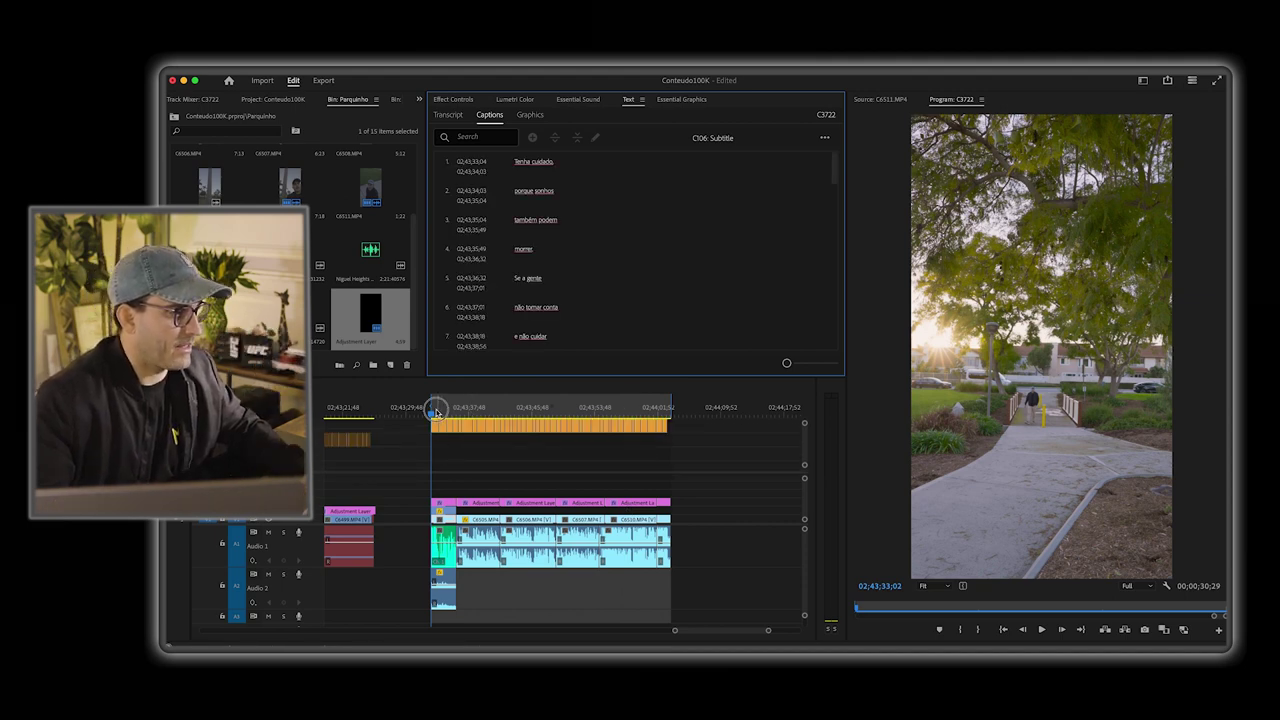
drag(436, 412, 451, 414)
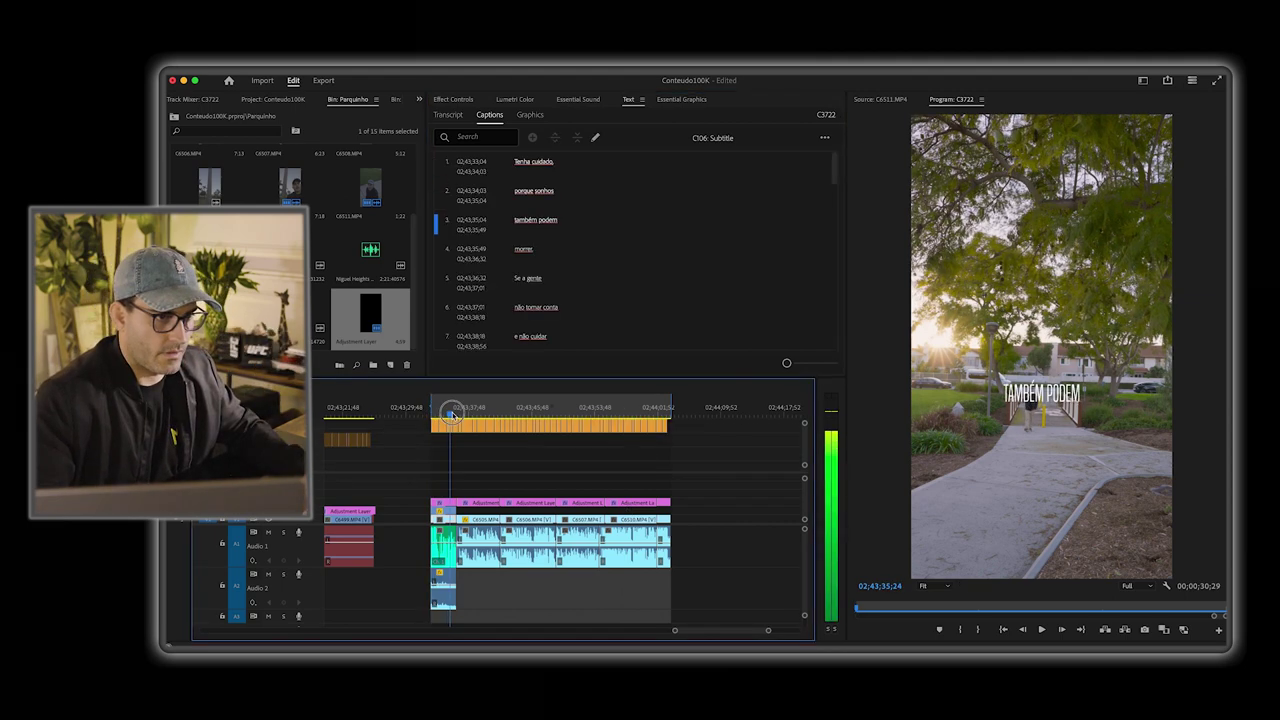
Step: Play back the opening clip from its start to check the captions against the speech
key(Up)
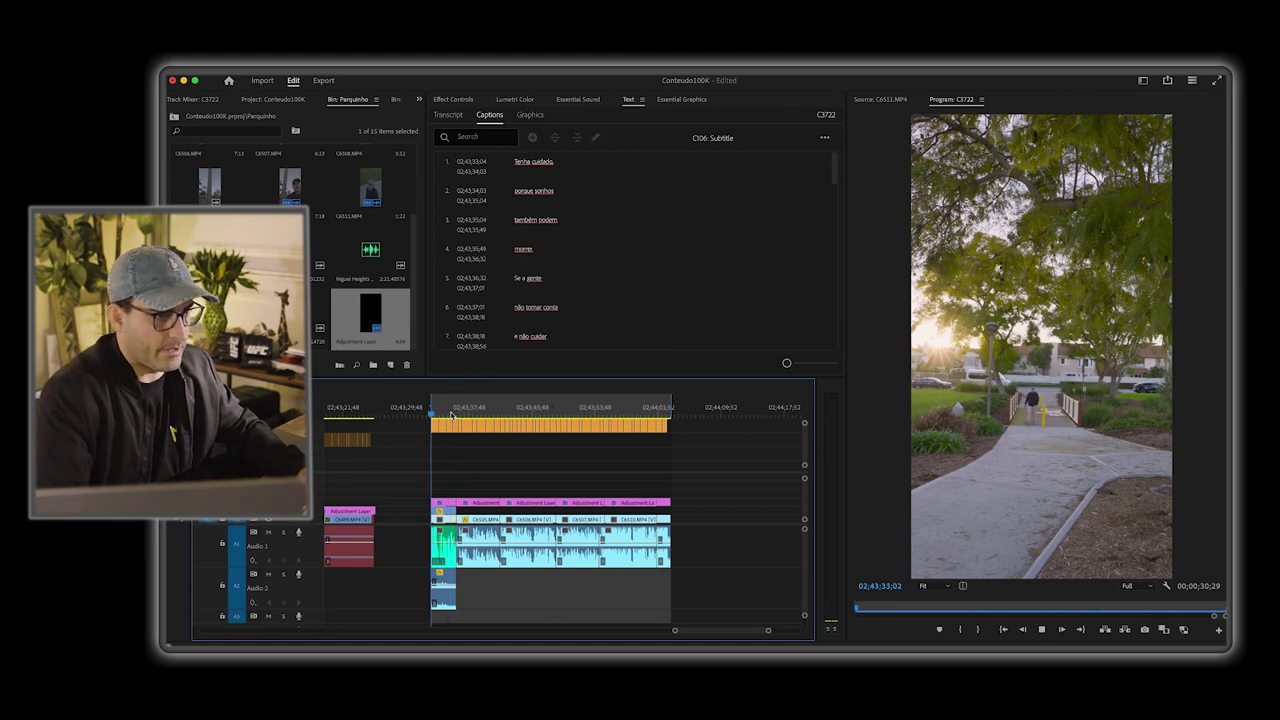
key(space)
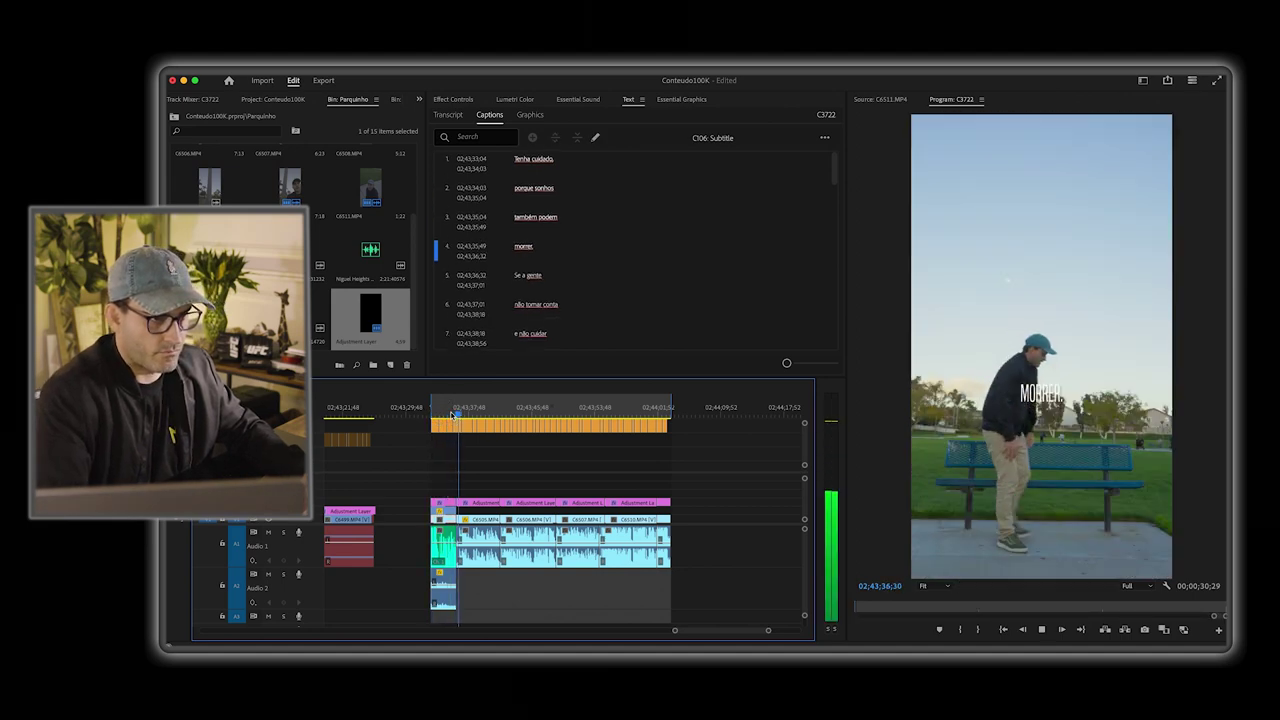
key(space)
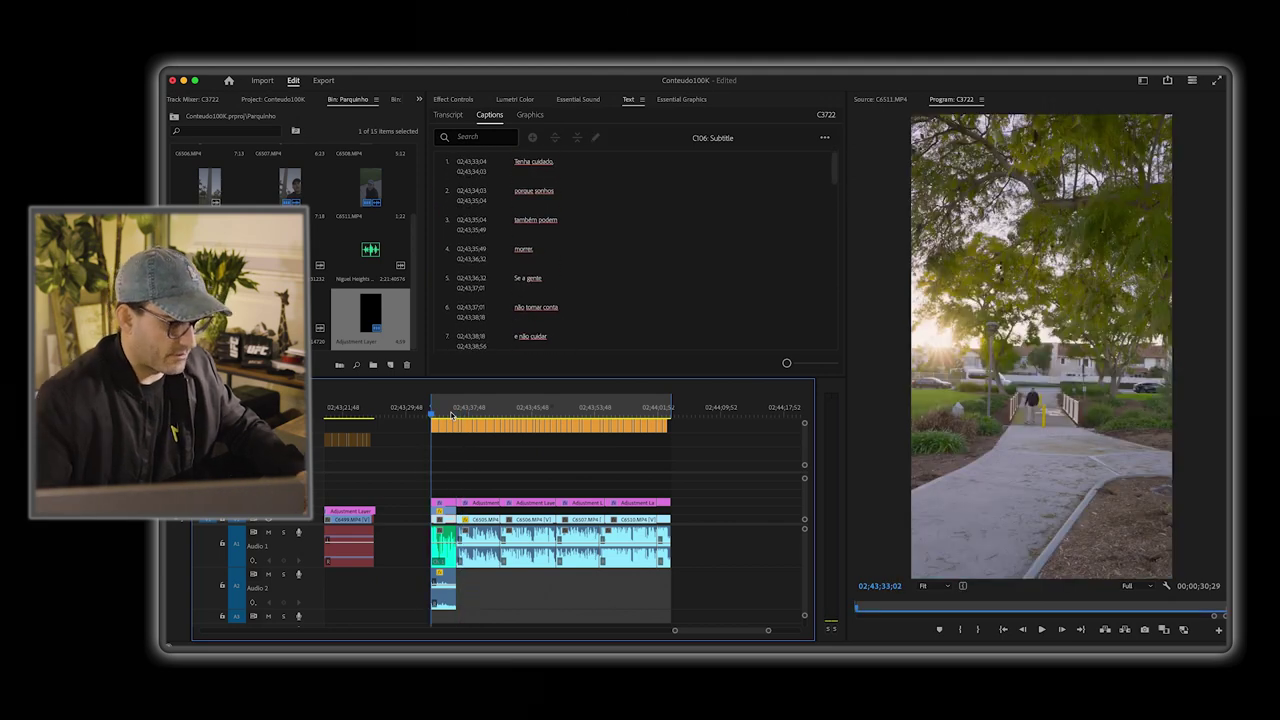
Step: Convert the four captions over opening clip C6504.MP4, from "Tenha cuidado," to "morrer.", into graphics
key(=)
key(=)
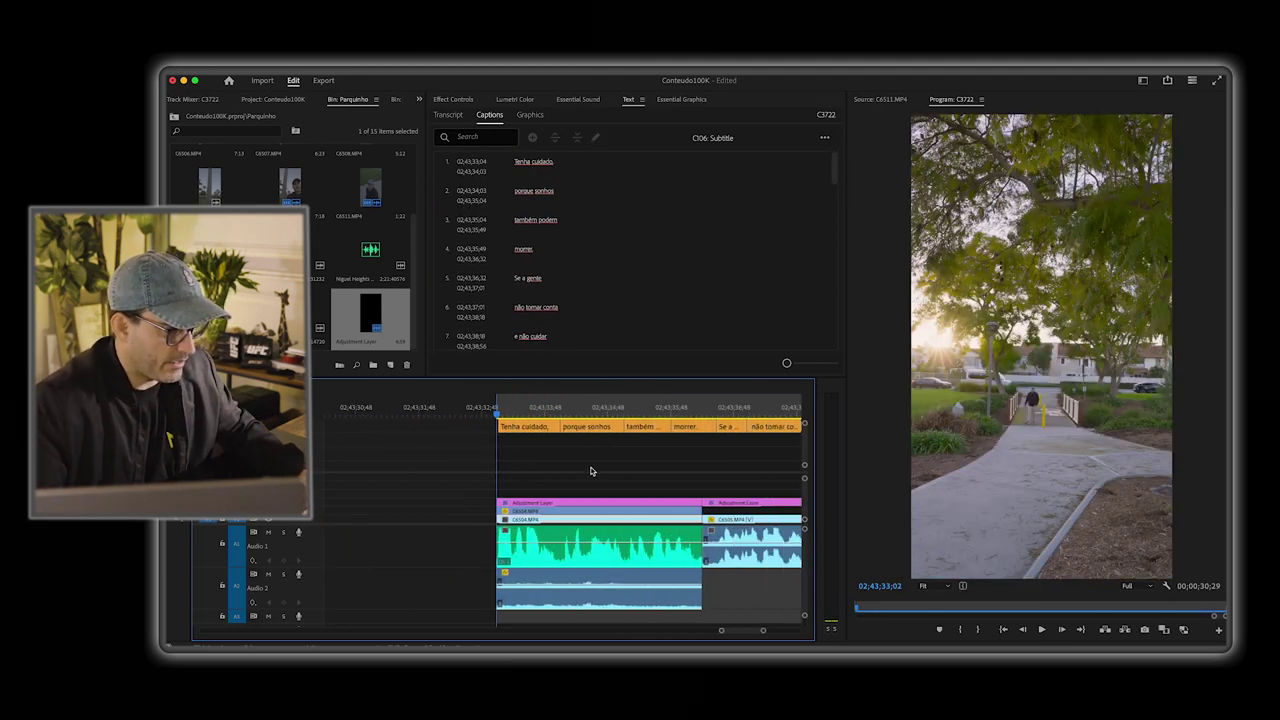
drag(499, 477, 698, 431)
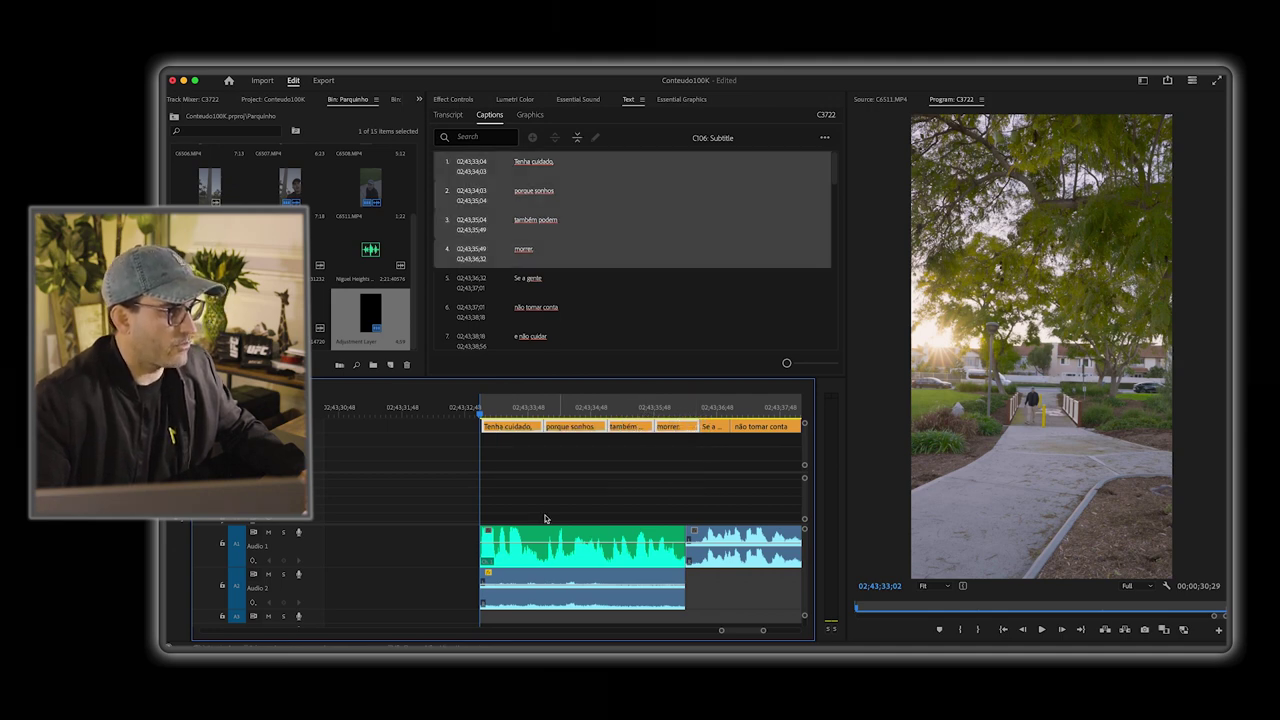
click(440, 72)
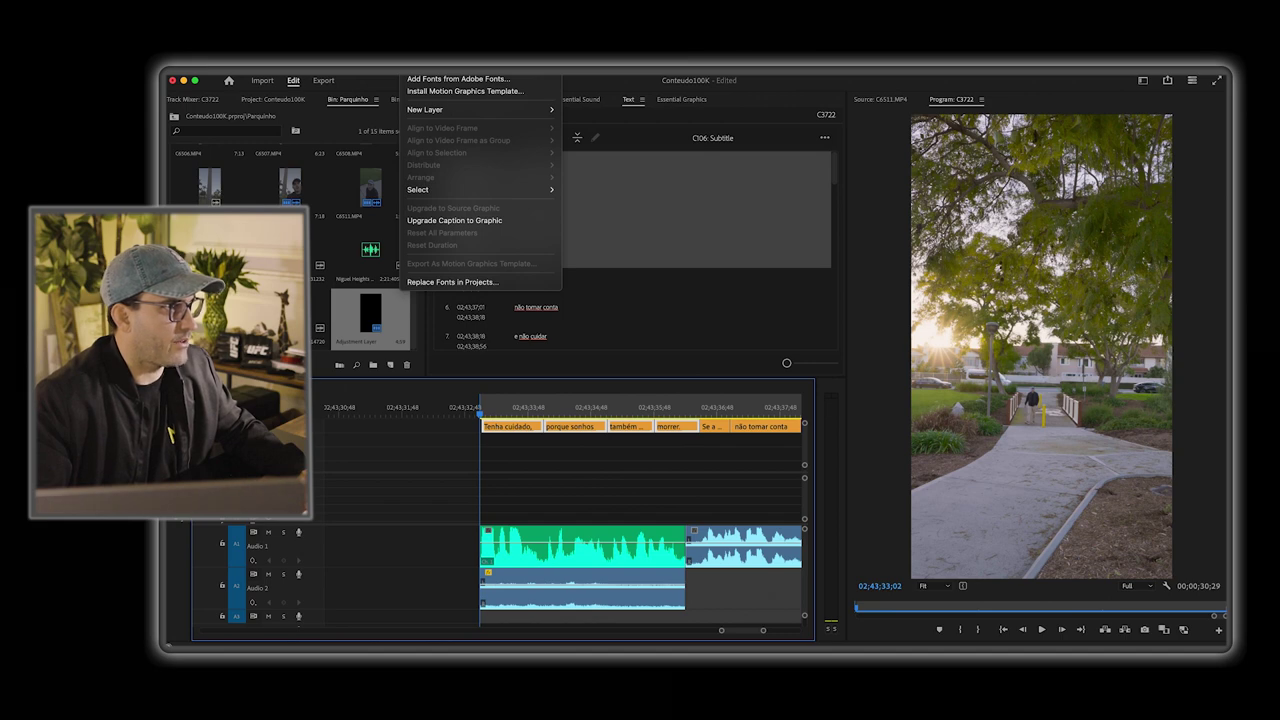
click(478, 220)
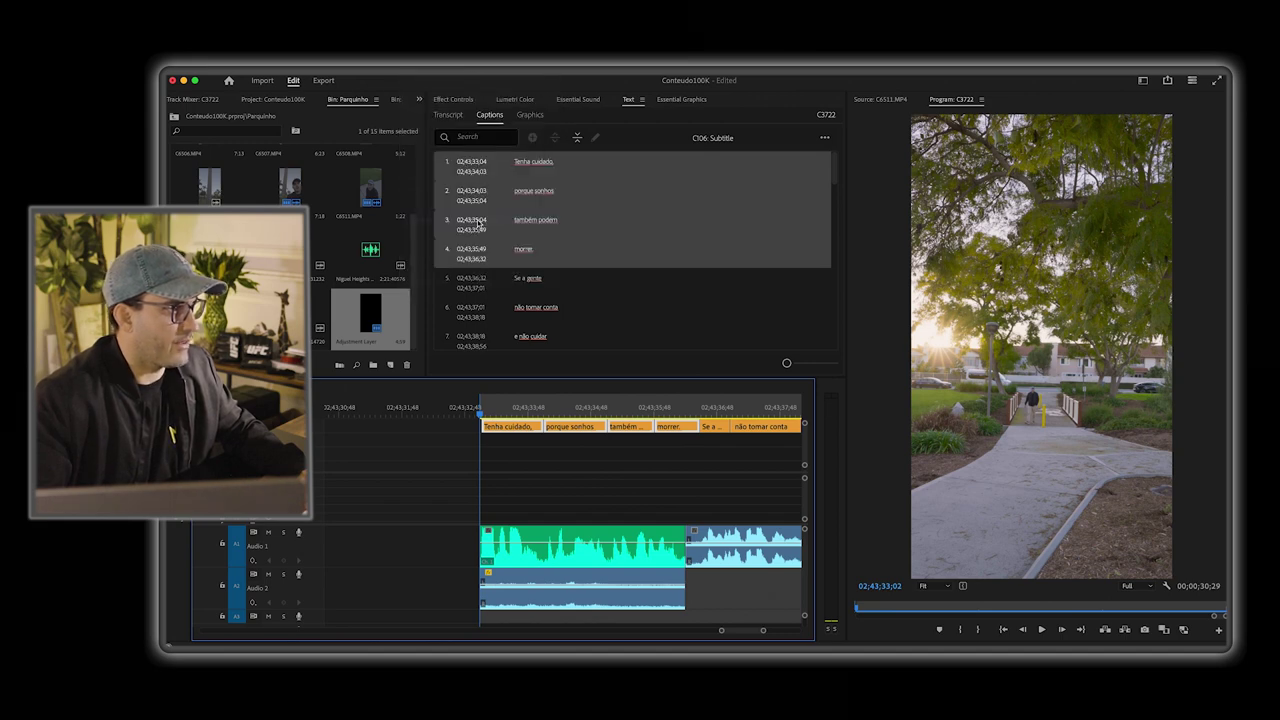
scroll(553, 488, down, 2)
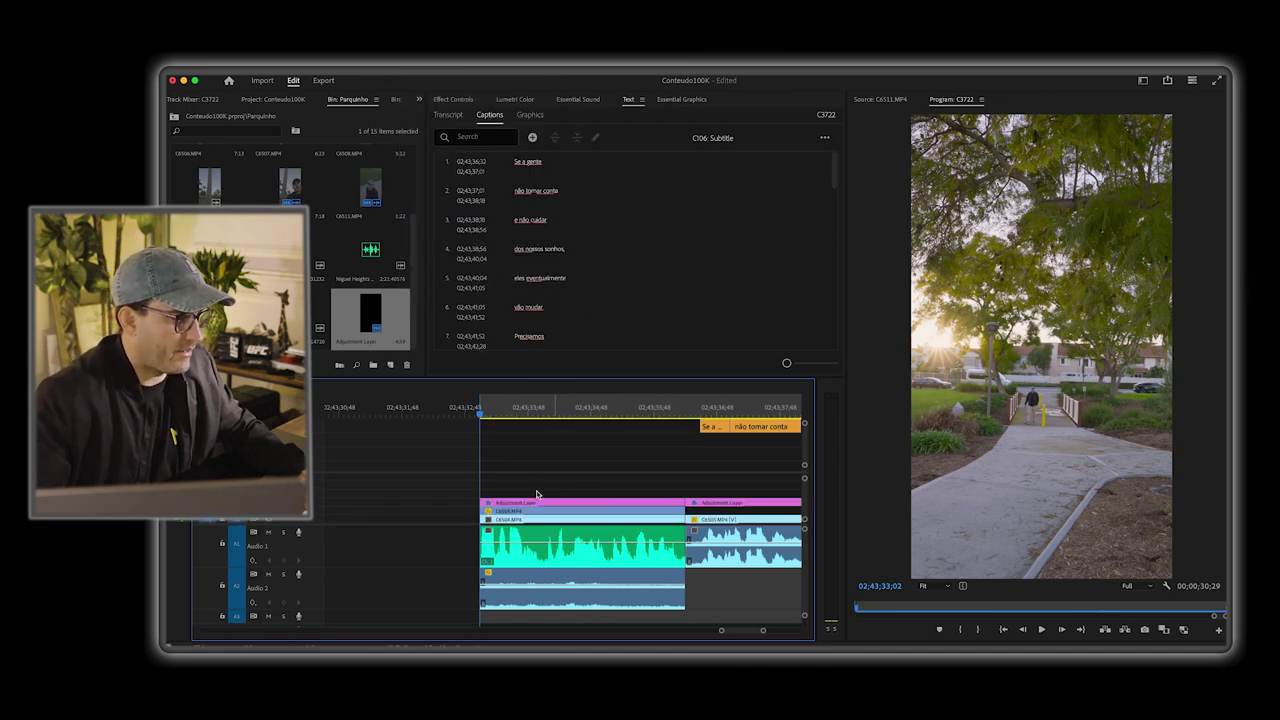
Step: Place the four caption graphics above the adjustment layer, staggered on ascending tracks, with the last one ending at the opening clip's end
scroll(536, 494, up, 2)
drag(509, 503, 680, 487)
click(430, 70)
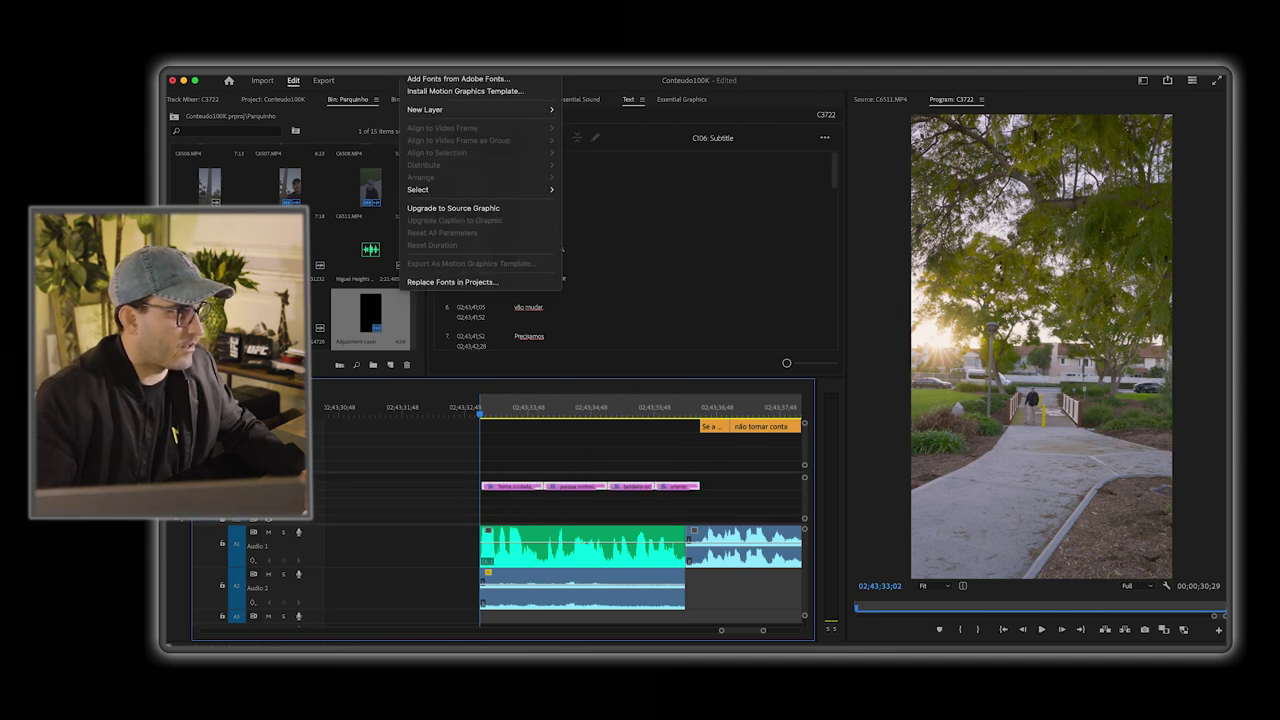
click(430, 70)
click(430, 70)
click(590, 487)
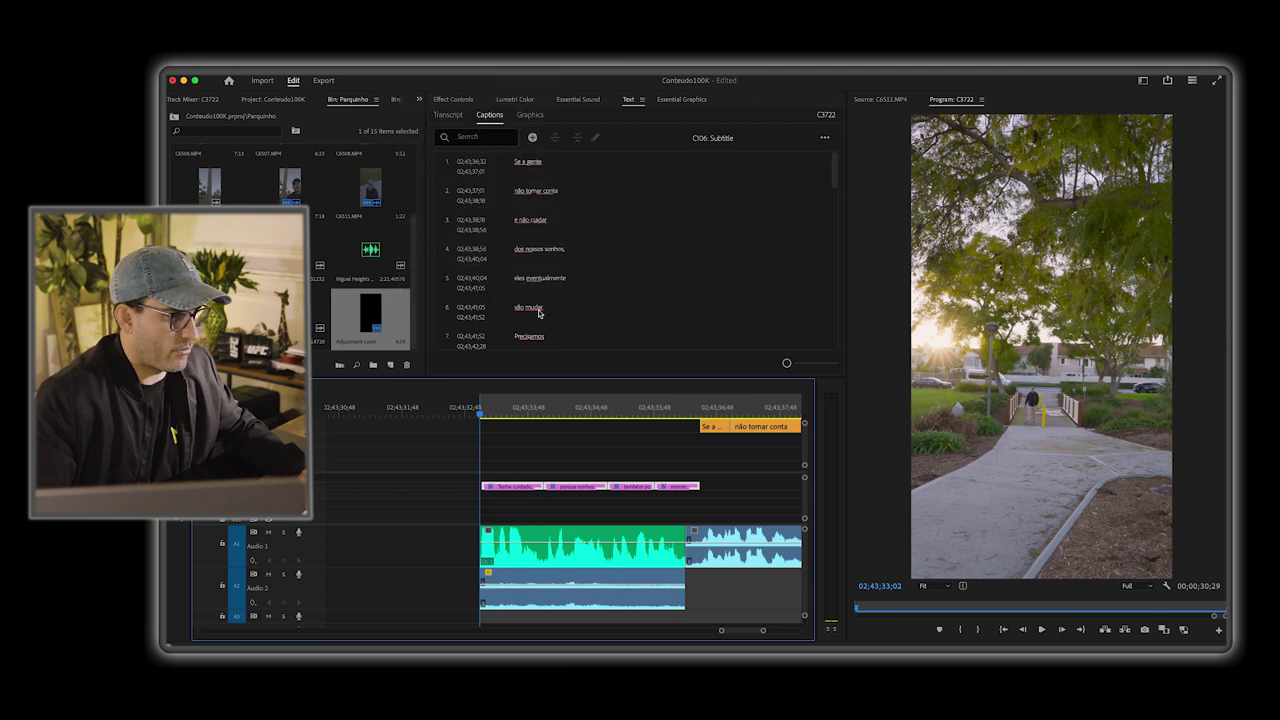
mouse_move(590, 487)
mouse_down()
mouse_move(594, 520)
mouse_move(590, 500)
mouse_up()
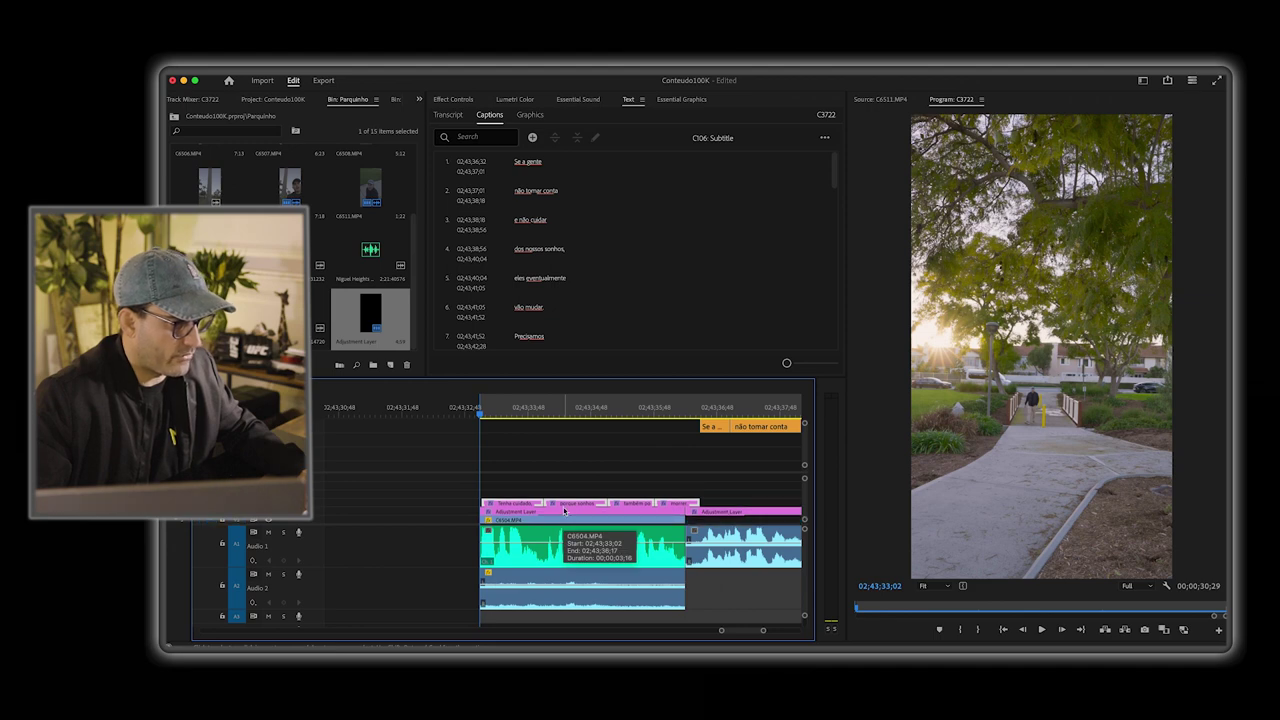
drag(566, 368, 572, 324)
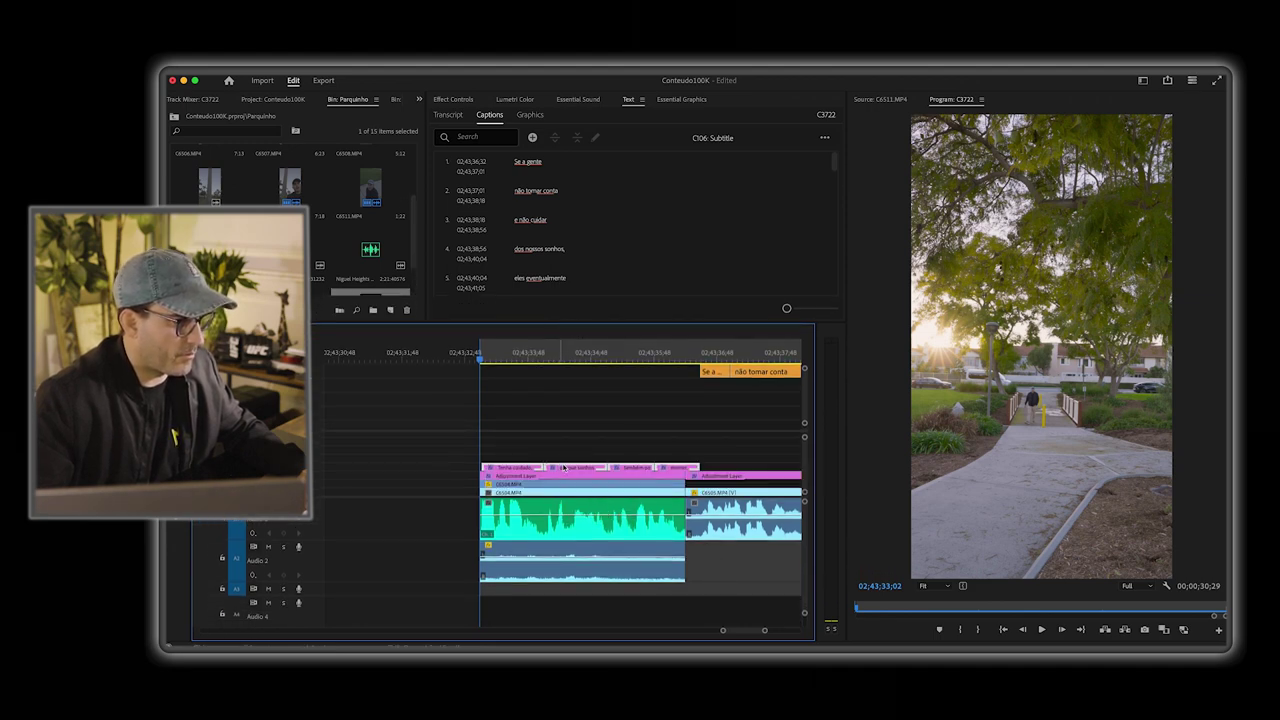
drag(575, 467, 683, 451)
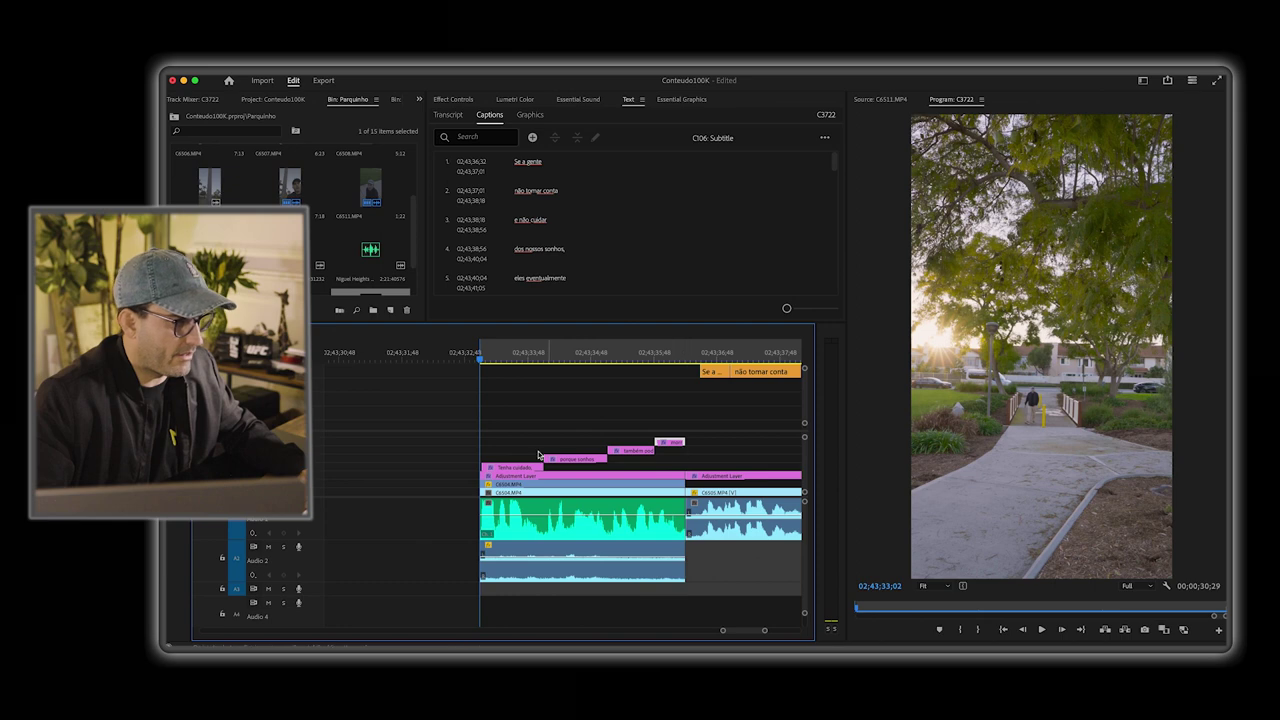
Step: Change the font of the "Tenha cuidado," graphic to Fields Display
drag(512, 363, 516, 358)
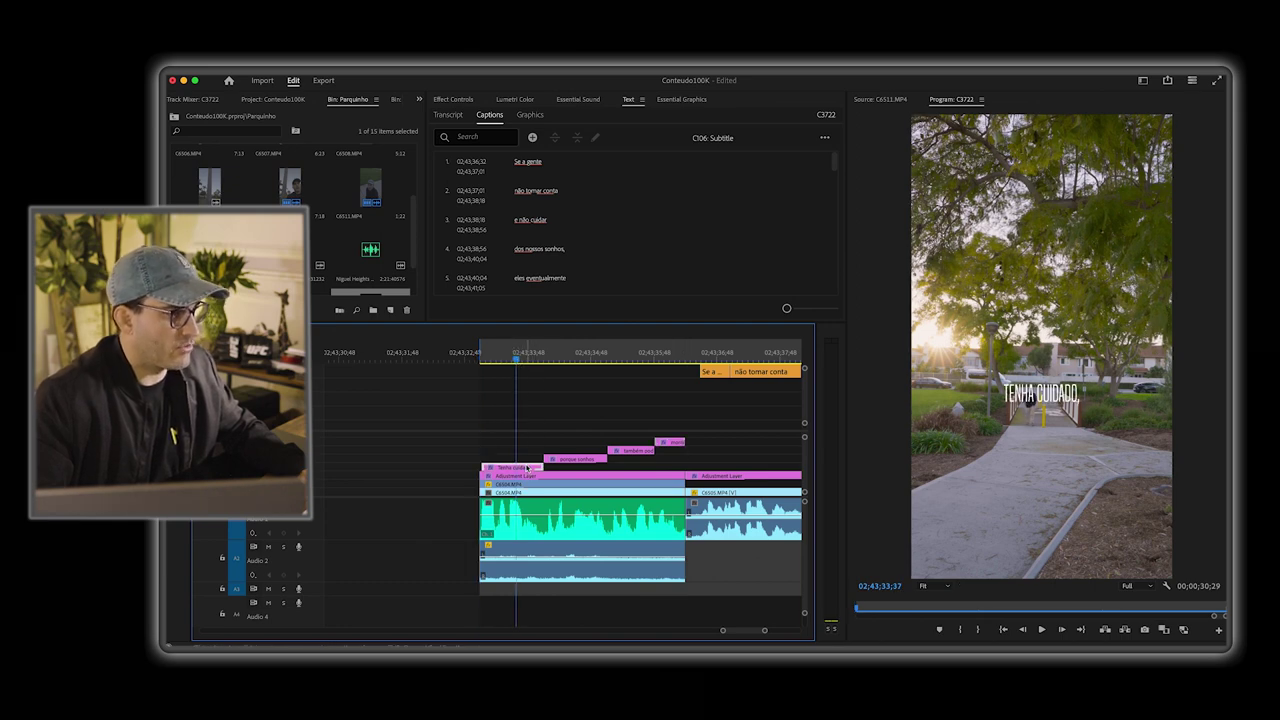
click(452, 100)
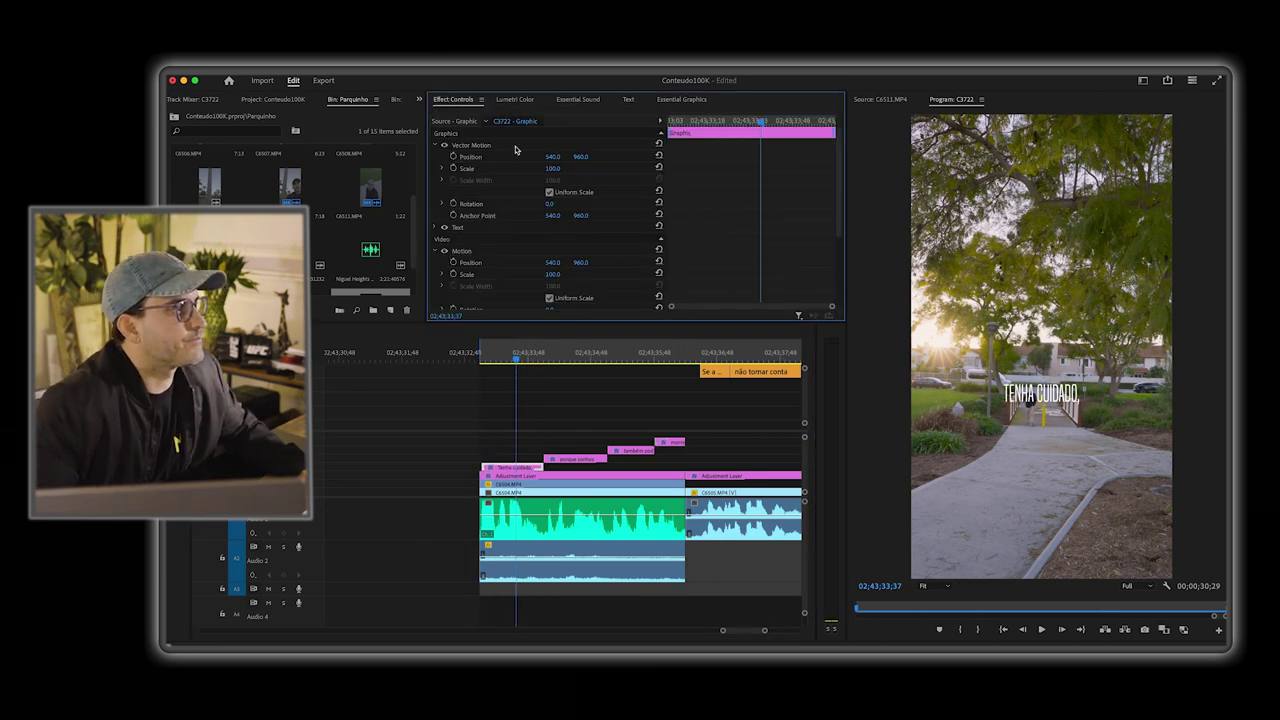
click(436, 228)
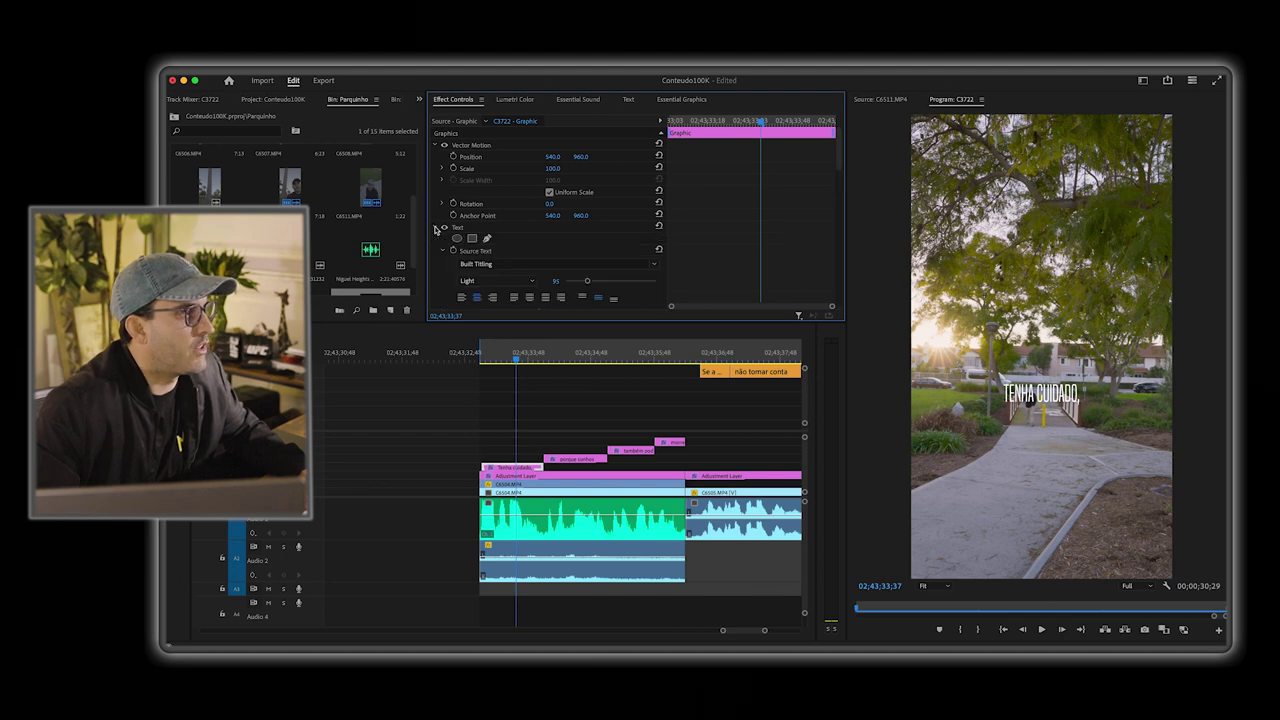
click(654, 264)
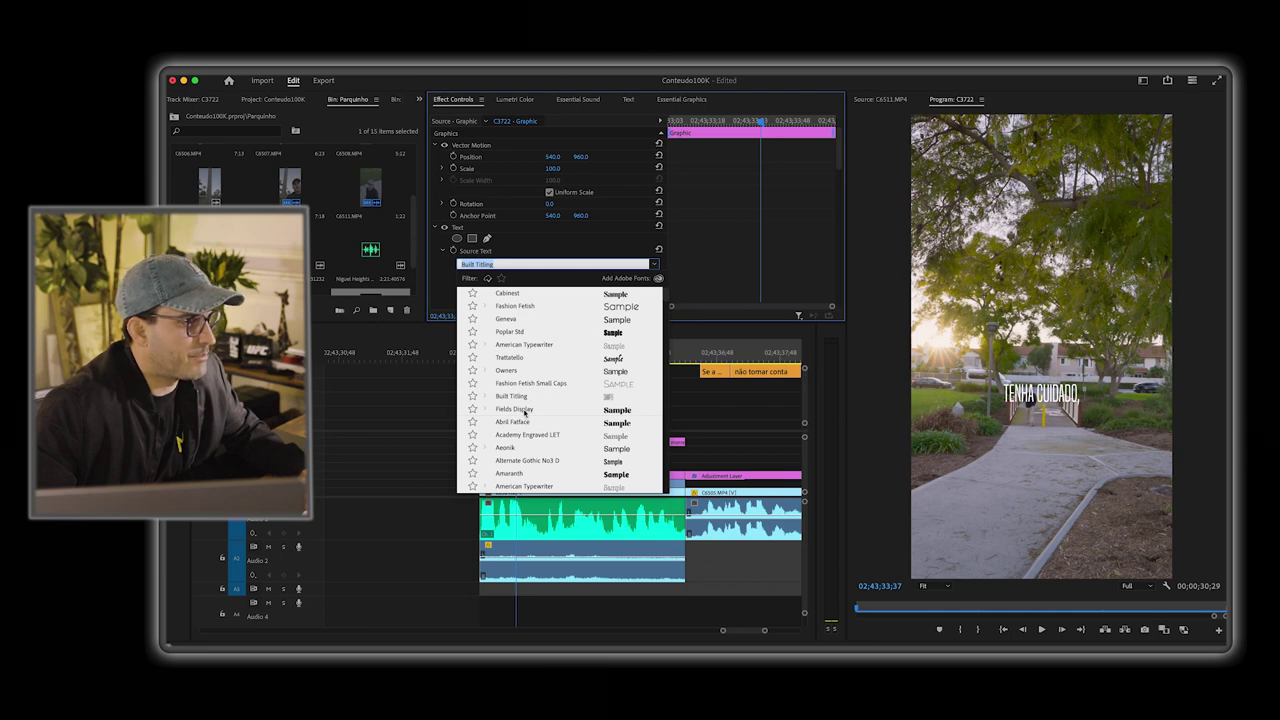
click(523, 410)
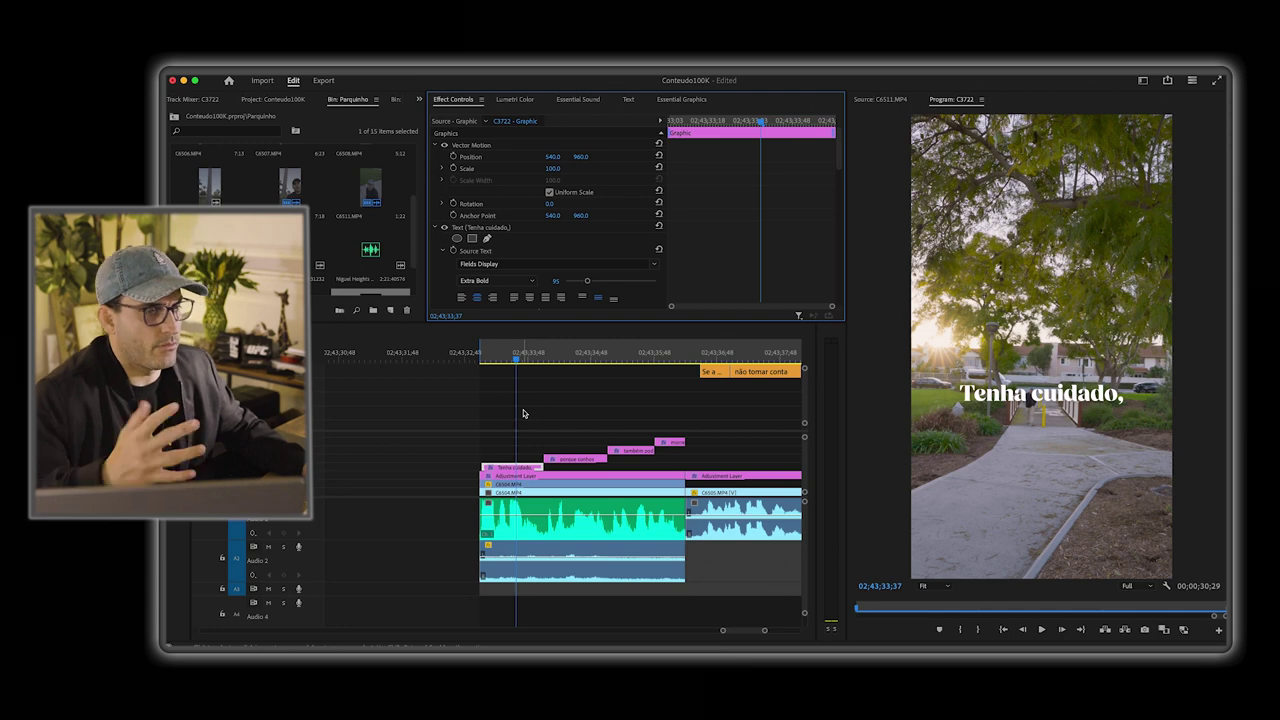
Step: Set the fill color of the "Tenha cuidado," text to yellow FEDD00
scroll(440, 276, down, 2)
scroll(440, 276, down, 5)
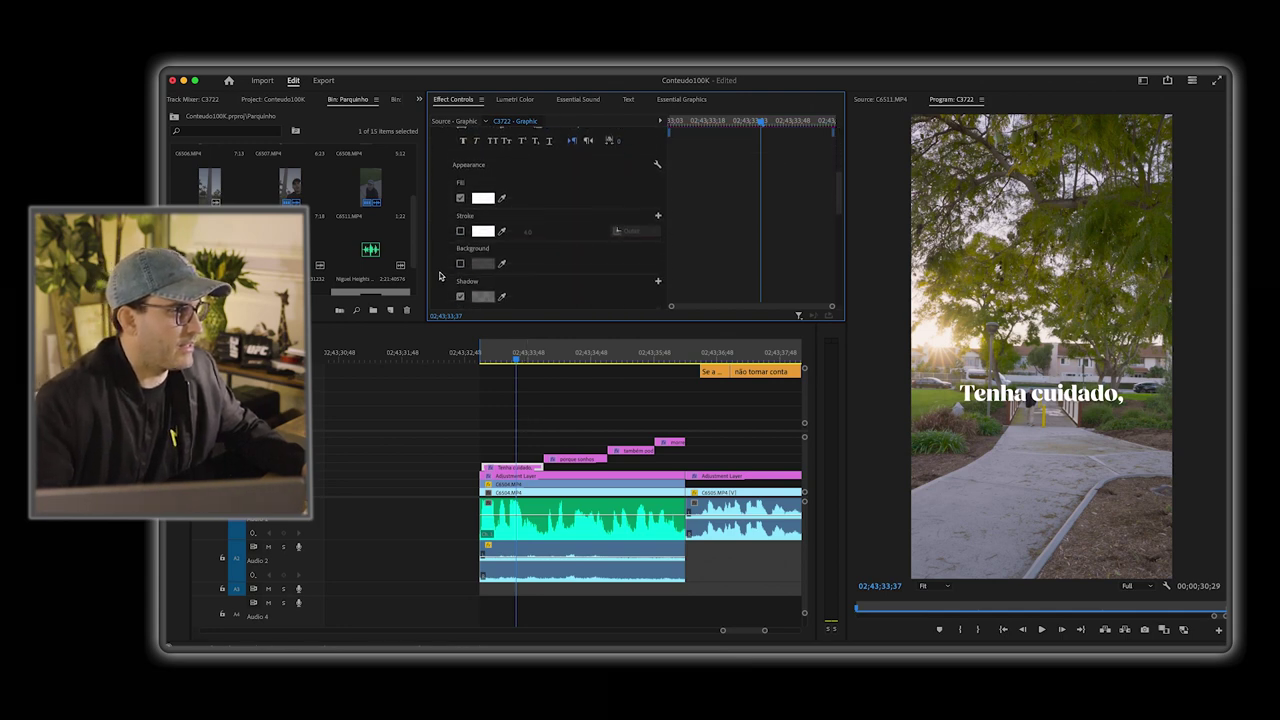
click(483, 176)
drag(686, 440, 705, 443)
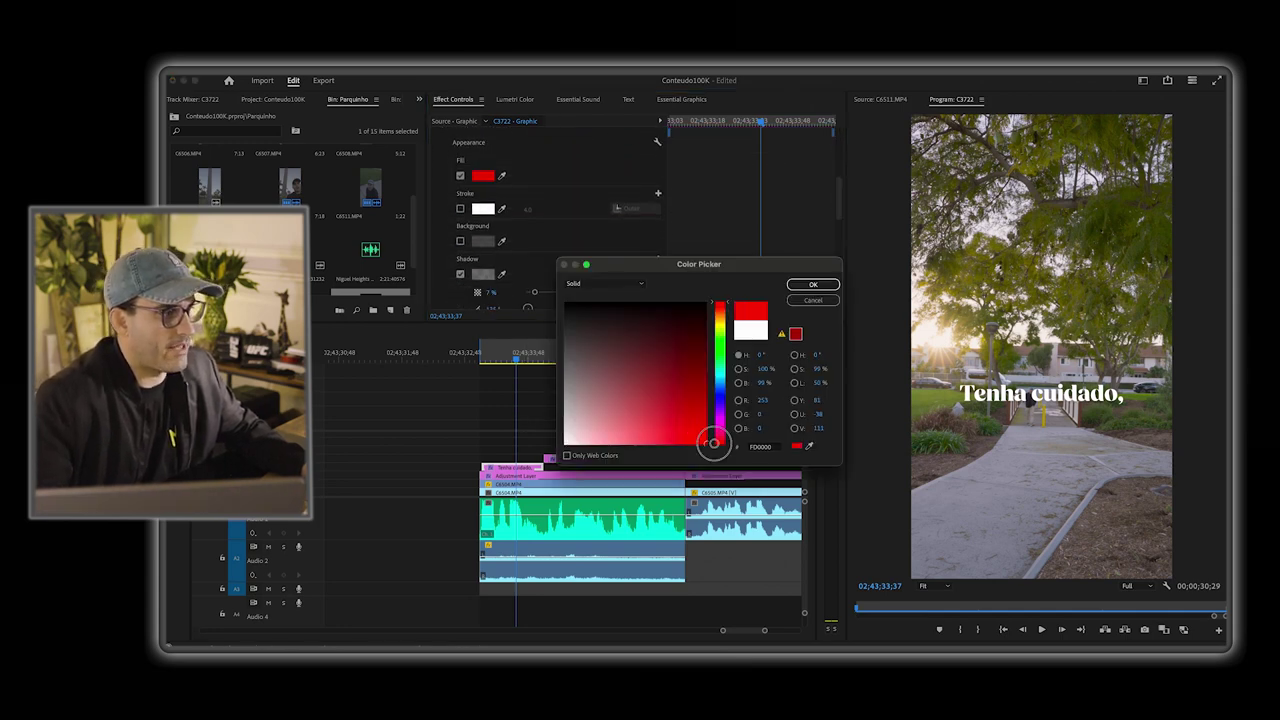
drag(725, 350, 724, 325)
click(812, 285)
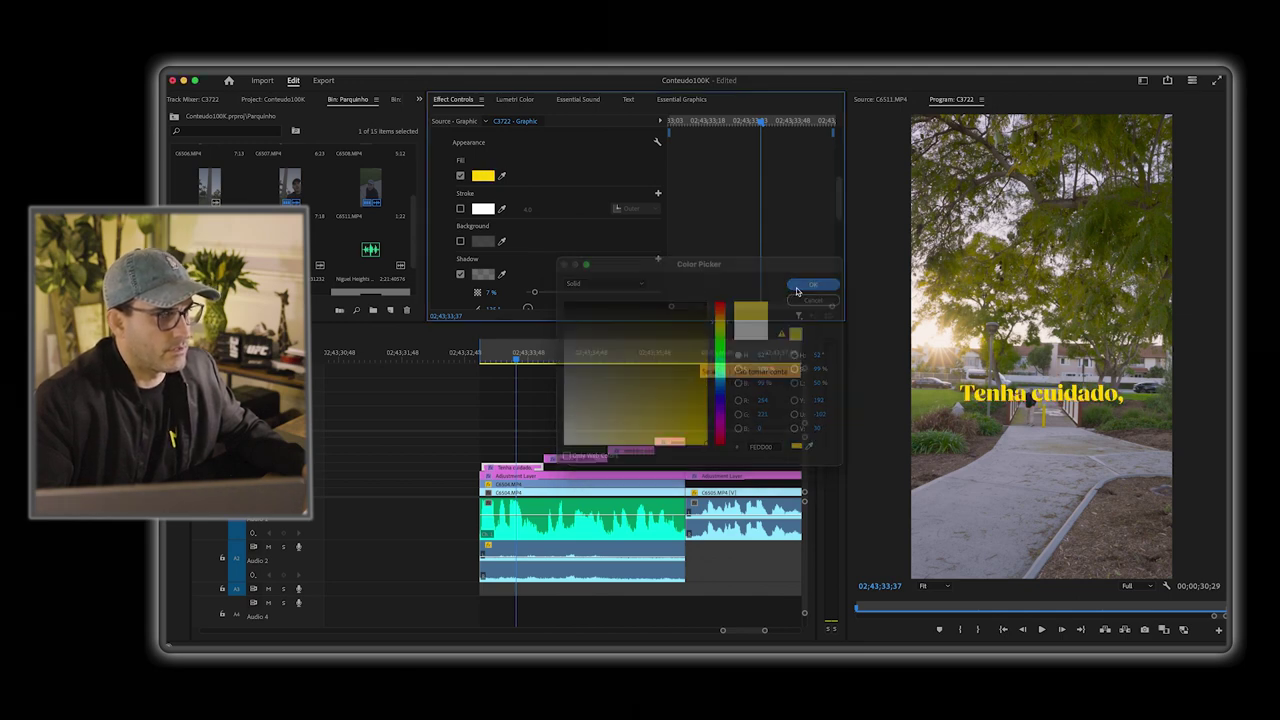
Step: Move the "Tenha cuidado," text up to the frame's upper third and extend its graphic to the opening clip's end
click(1026, 400)
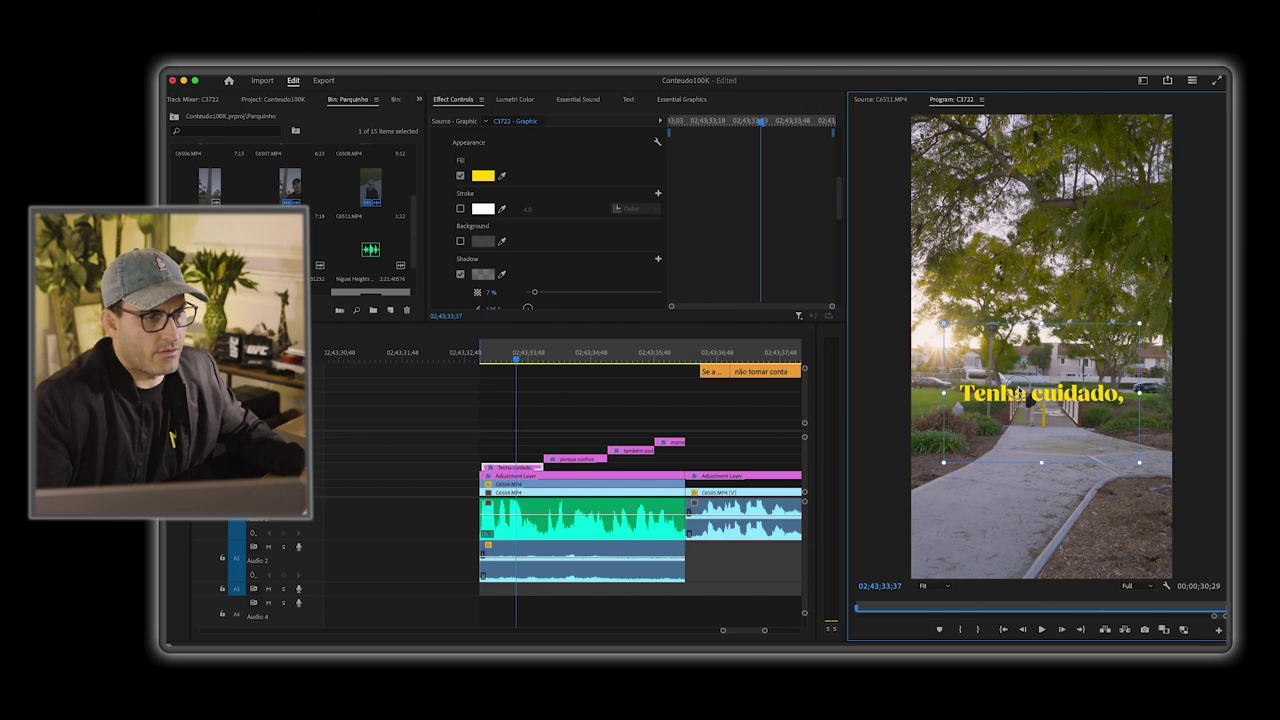
drag(1017, 393, 1014, 278)
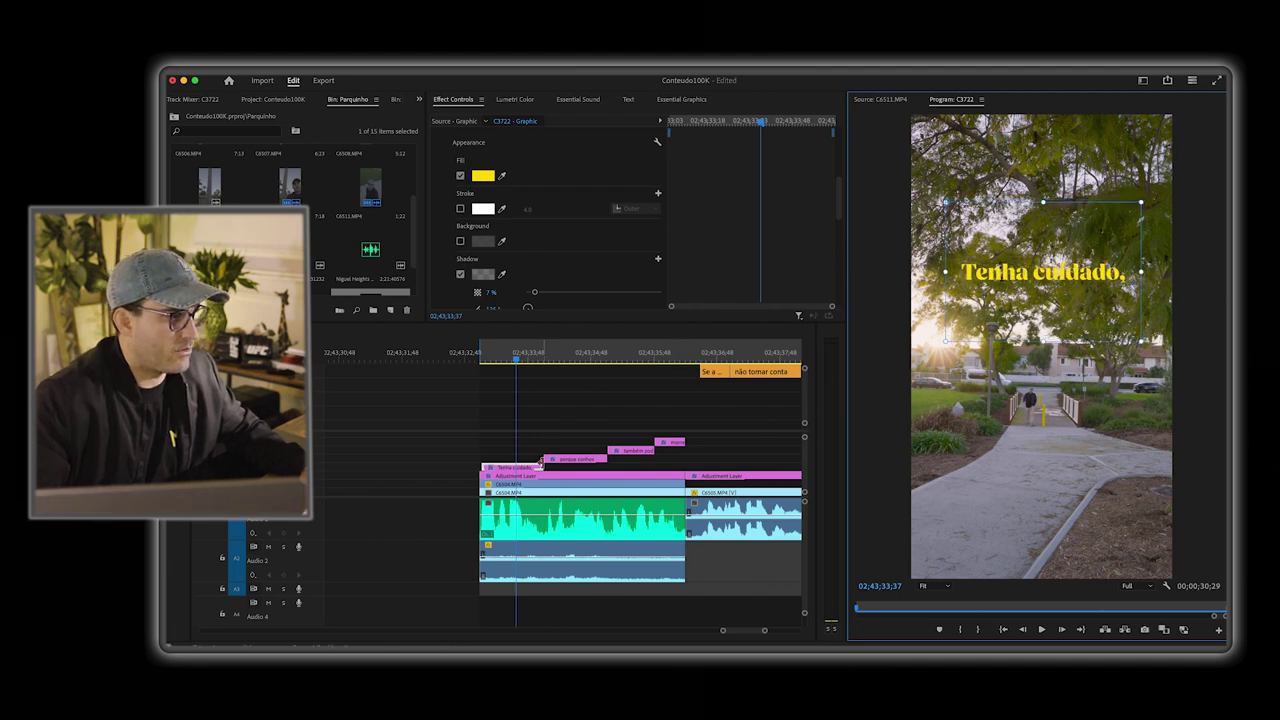
drag(540, 462, 685, 468)
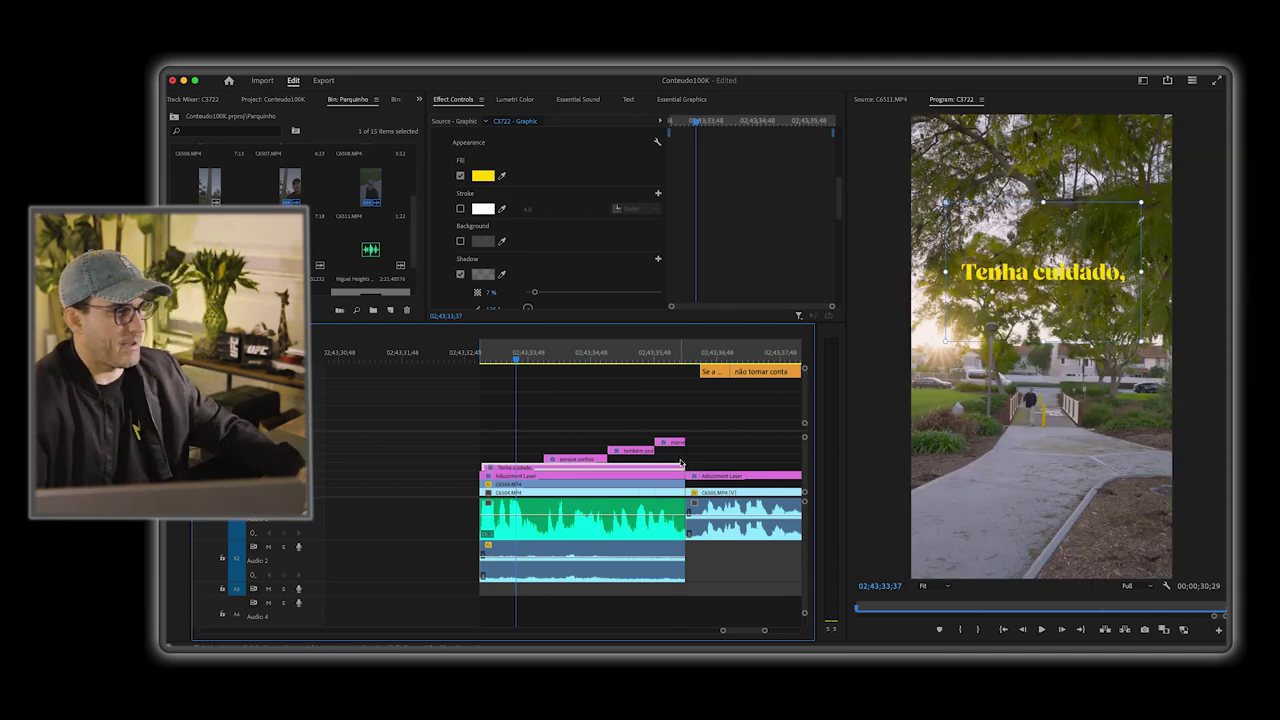
Step: Change the font of the "porque sonhos" graphic to Fields Display
drag(518, 352, 557, 362)
click(566, 459)
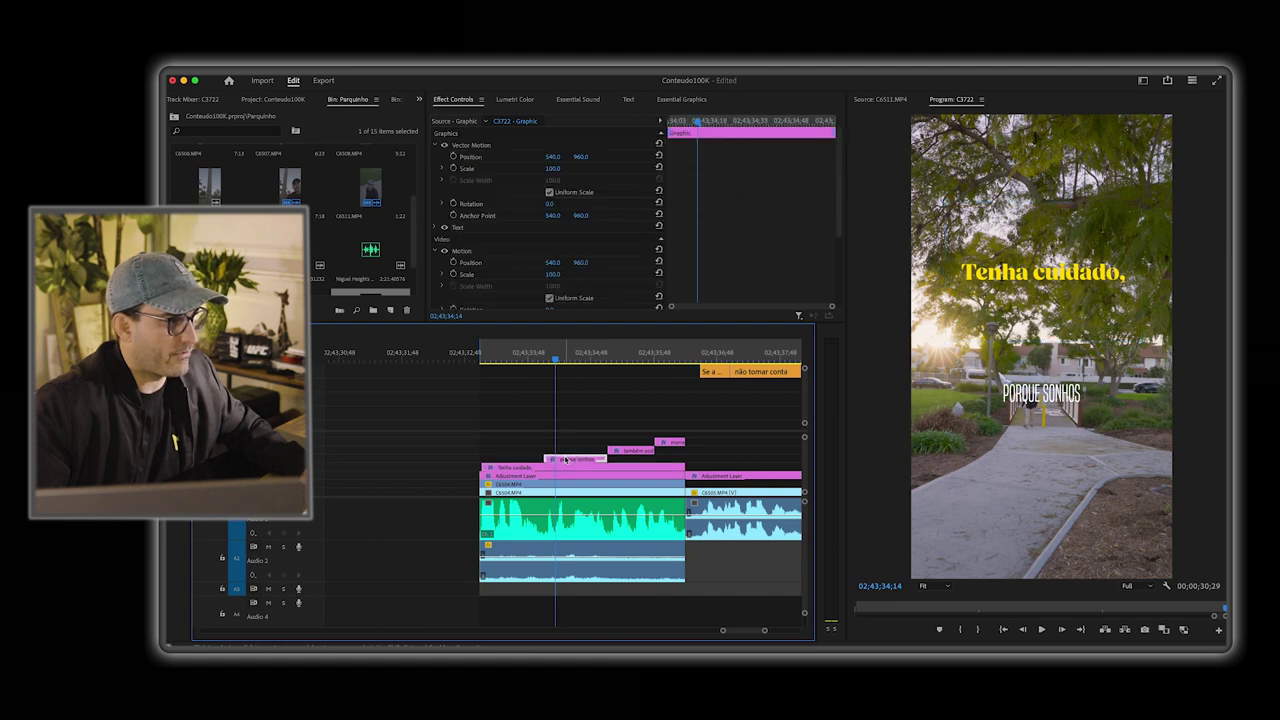
click(438, 228)
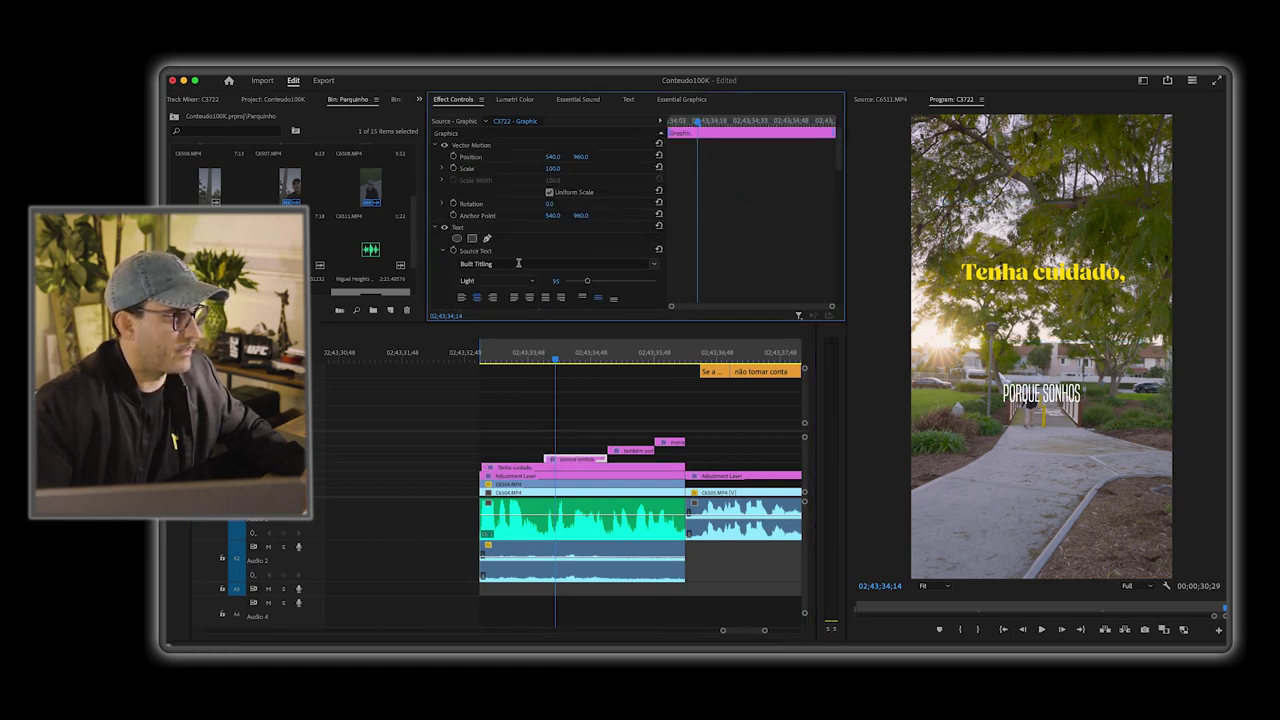
click(652, 264)
scroll(542, 331, up, 5)
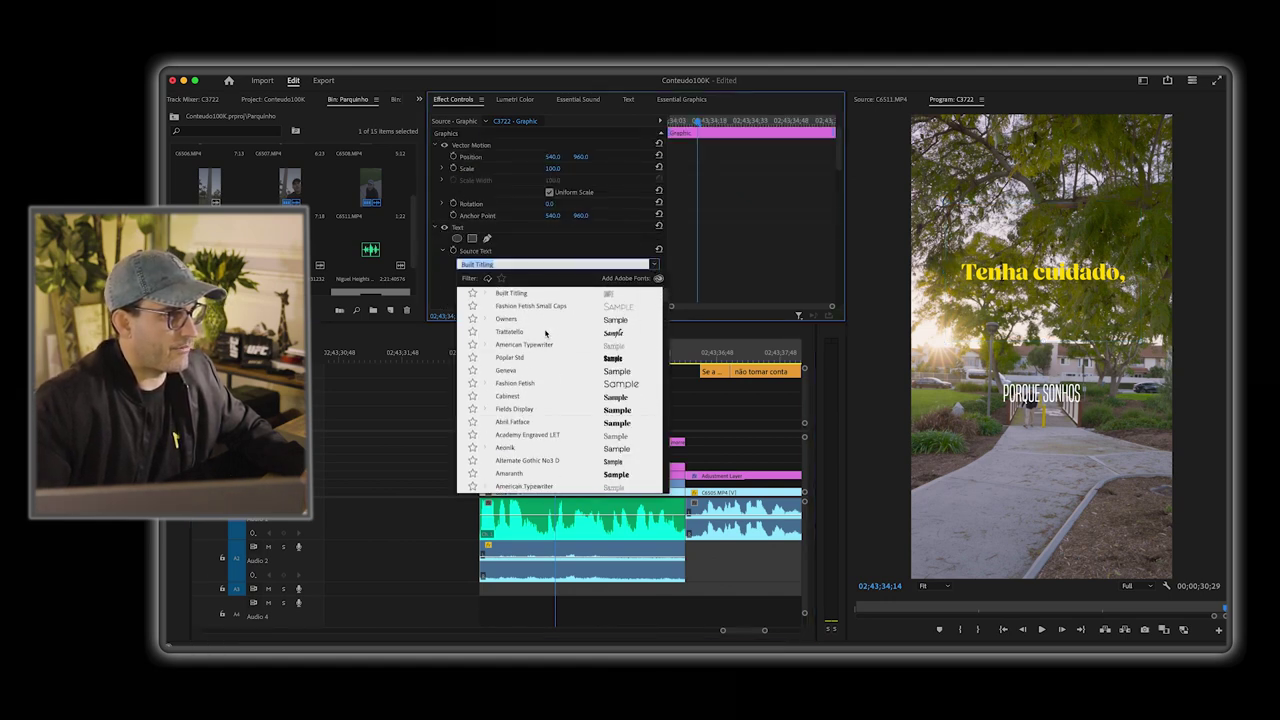
click(614, 410)
scroll(444, 290, down, 4)
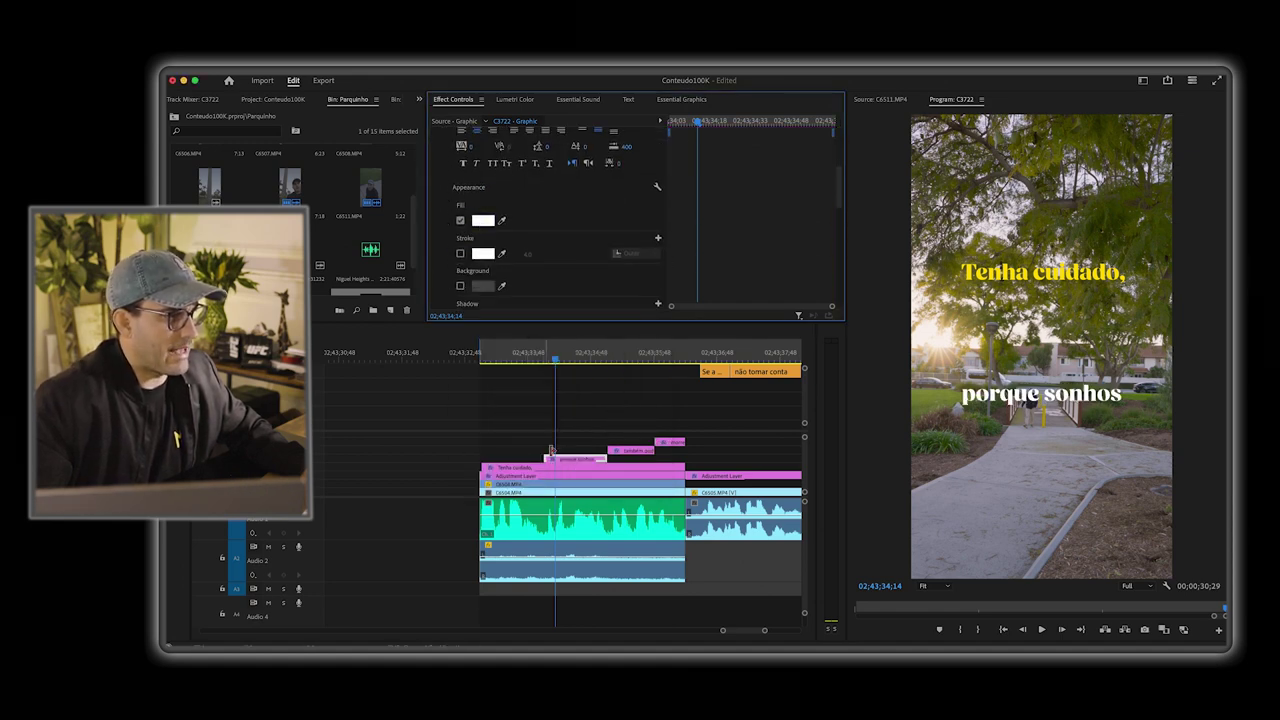
Step: Copy the yellow fill's hex code from the "Tenha cuidado," graphic, leaving its color unchanged
click(533, 352)
click(537, 468)
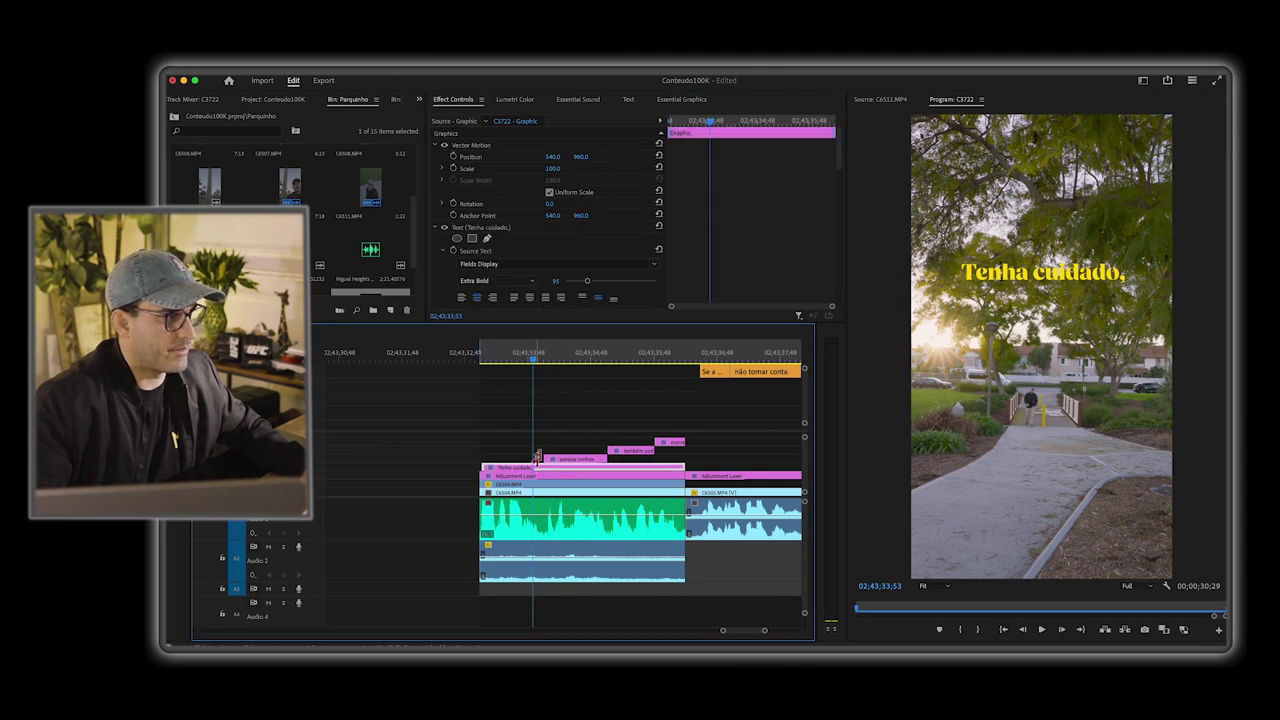
scroll(447, 285, down, 3)
click(483, 299)
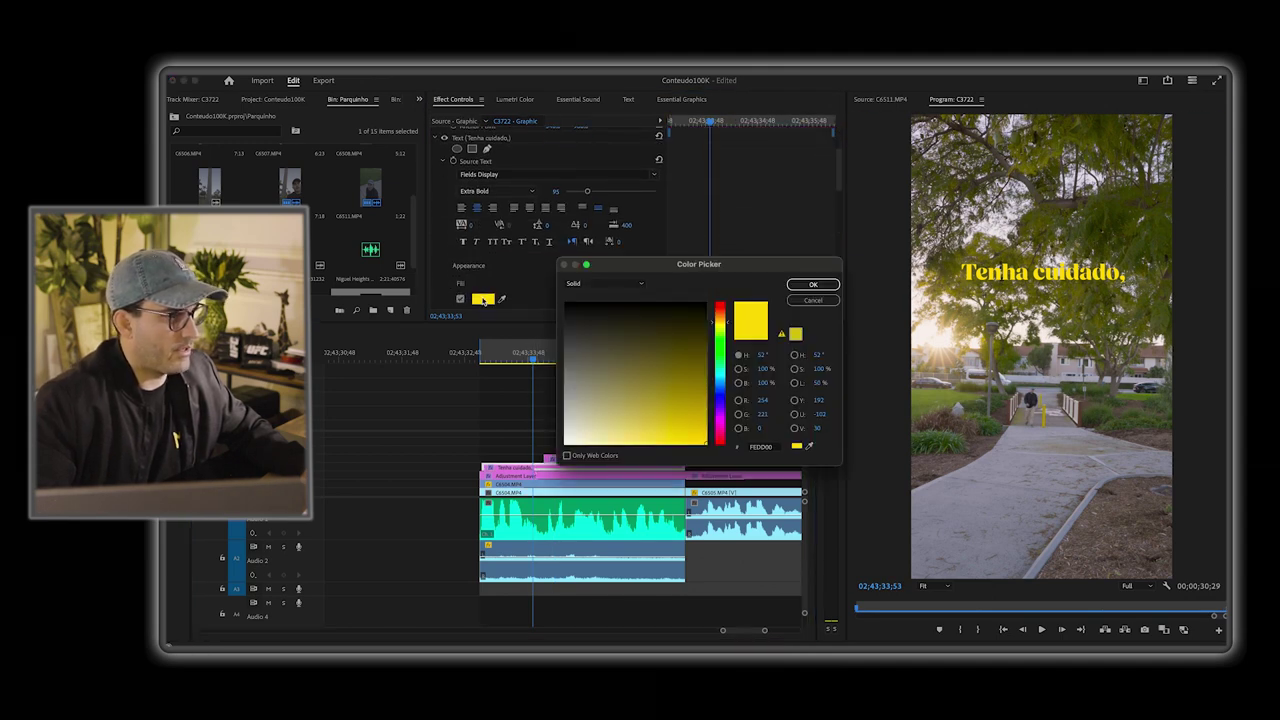
click(761, 447)
key(super+c)
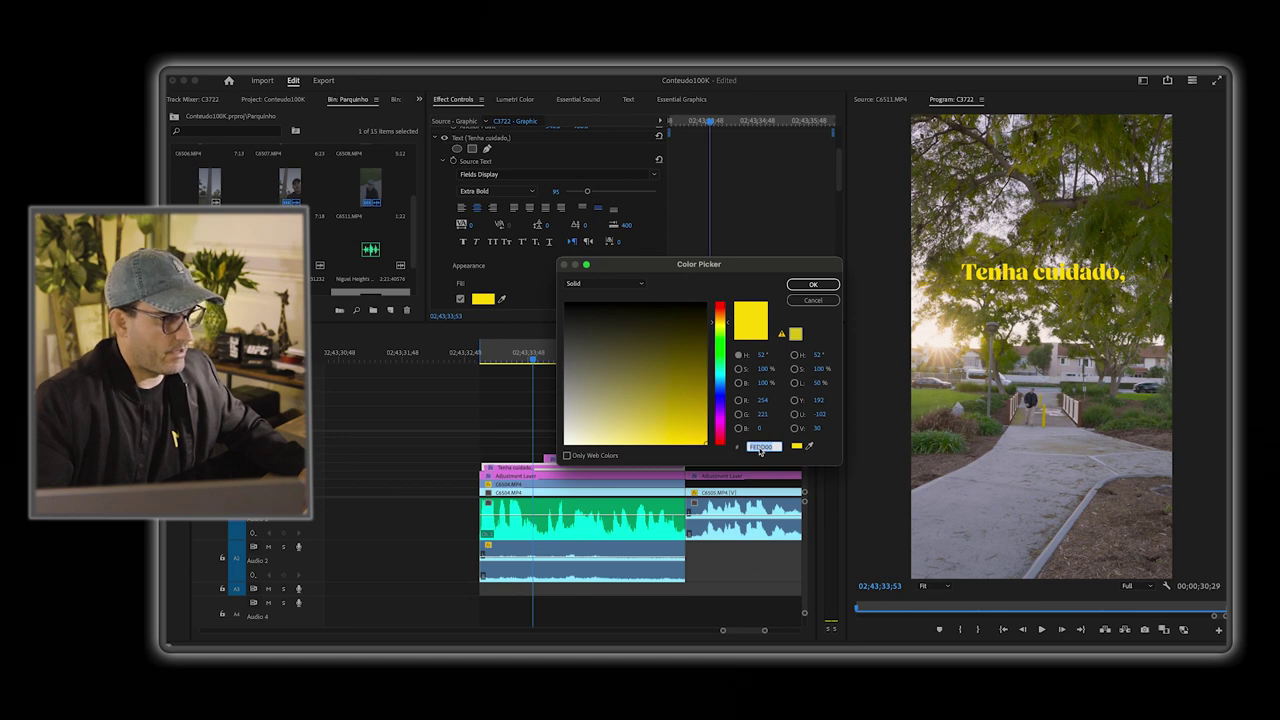
click(787, 302)
Step: Set the fill color of the "porque sonhos" text to the copied yellow FEDD00
click(576, 358)
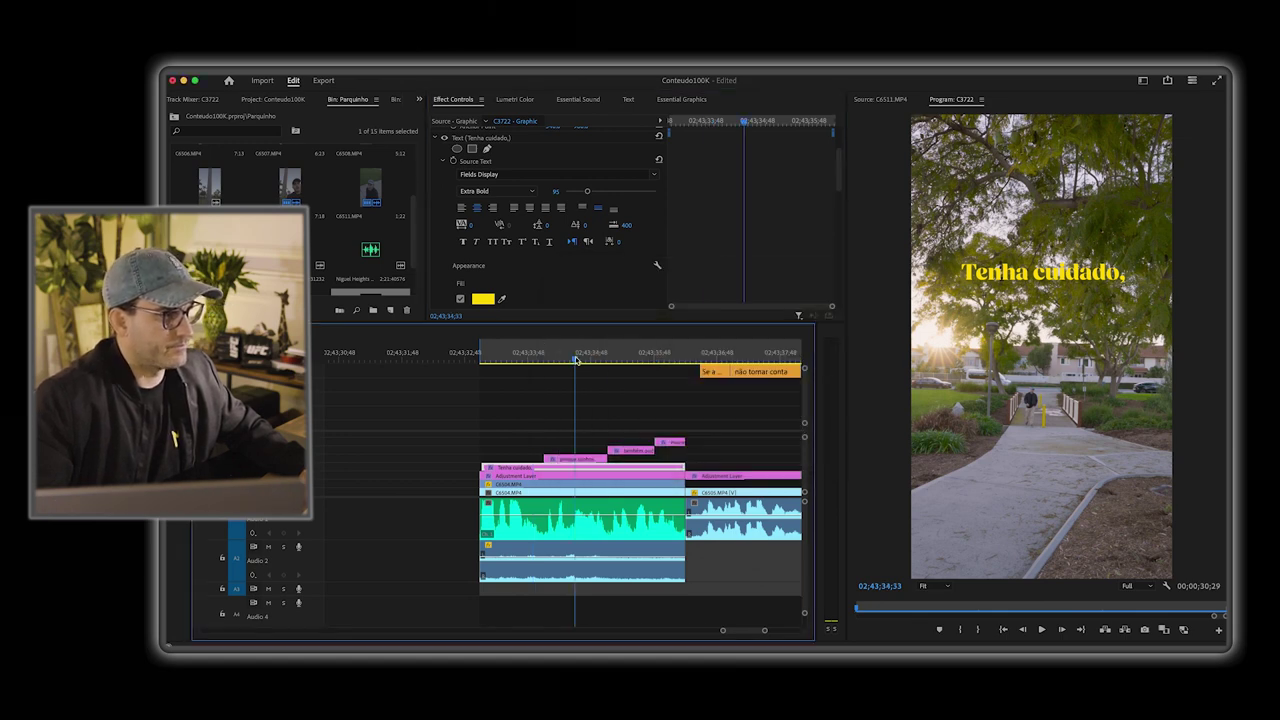
click(578, 459)
scroll(447, 267, down, 4)
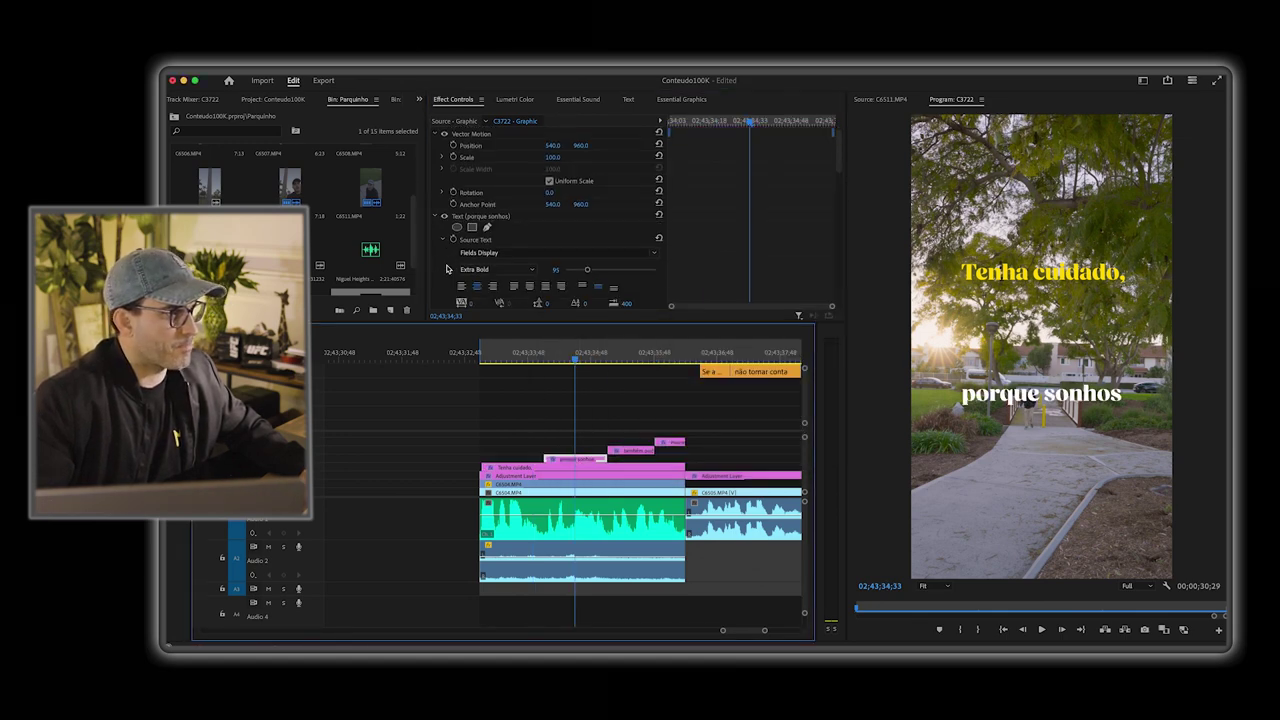
click(480, 287)
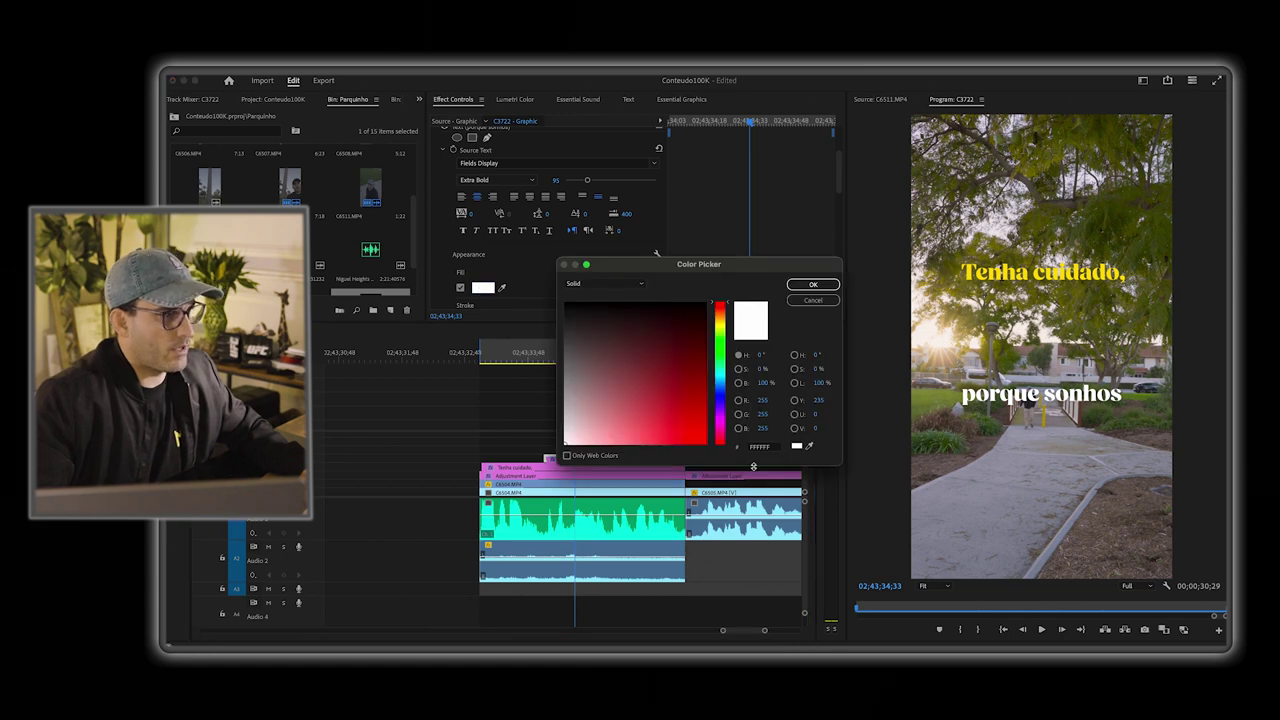
click(761, 448)
key(super+v)
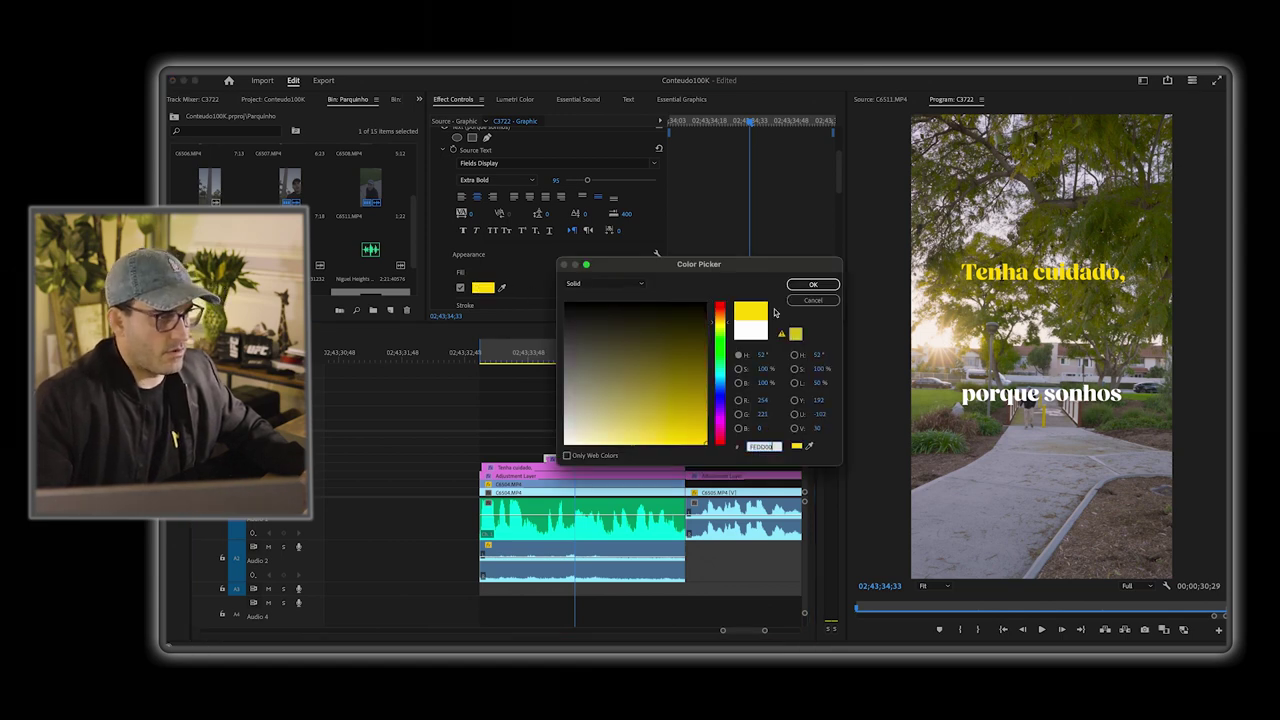
click(812, 286)
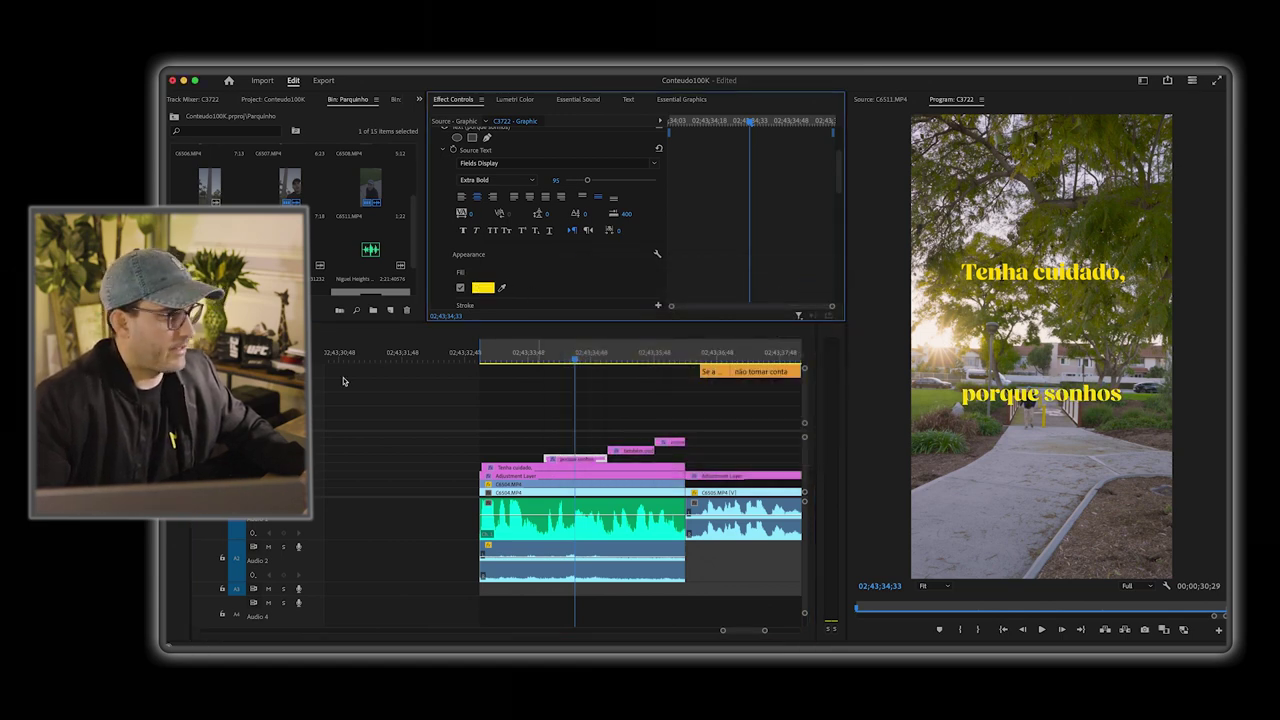
Step: Reduce the font size of the "porque sonhos" text to 72
click(1013, 408)
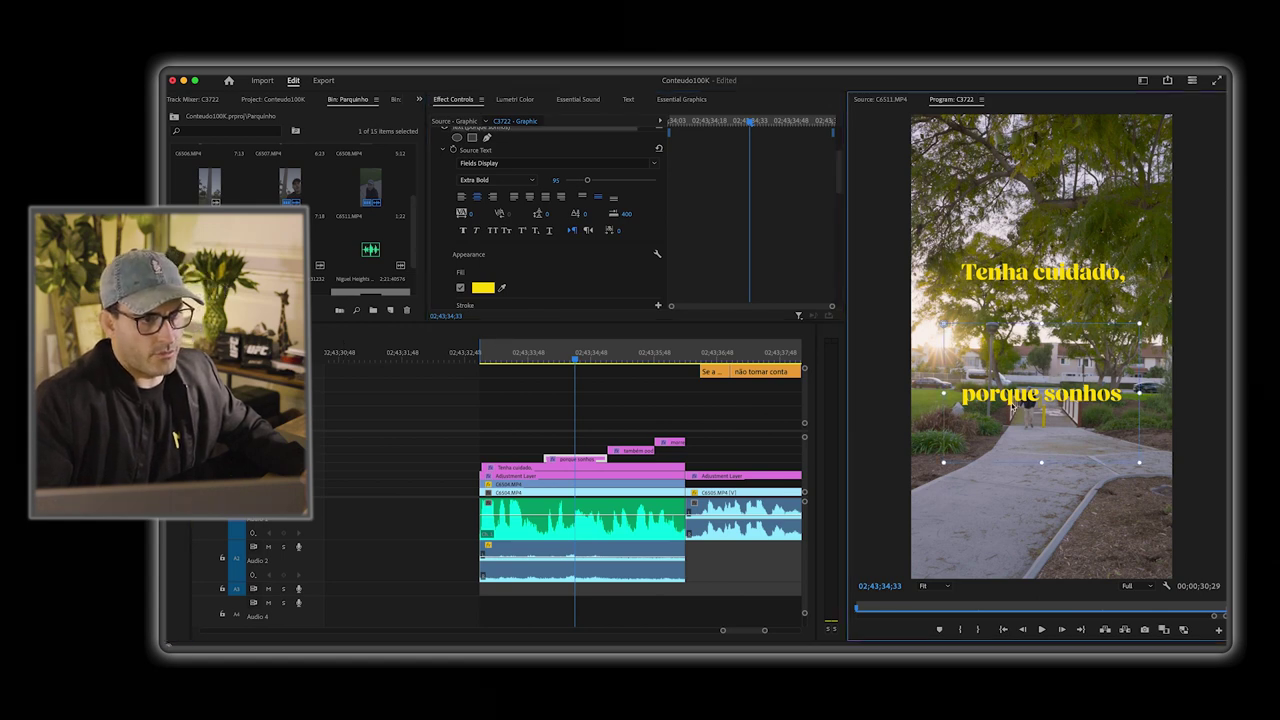
drag(587, 181, 581, 183)
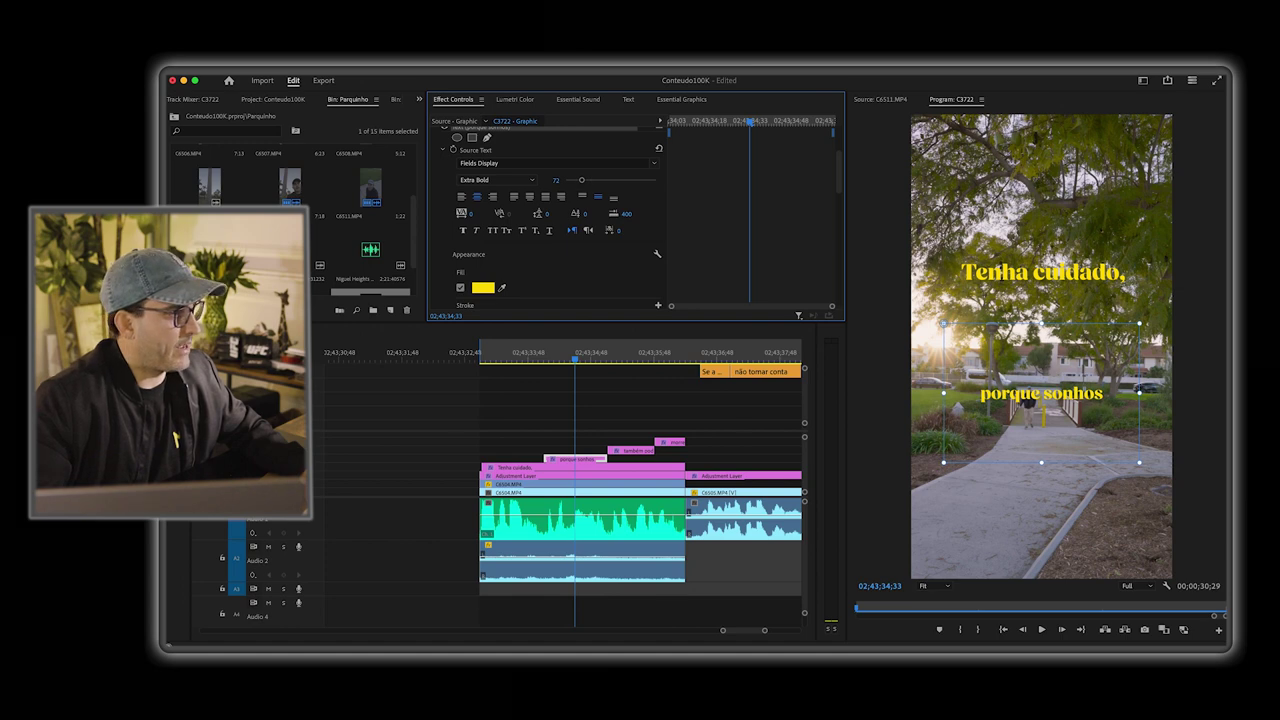
Step: Move the "porque sonhos" text right beneath "Tenha cuidado,", flush with its right edge, and extend its graphic to the opening clip's end
key(shift+3)
drag(1025, 390, 1041, 298)
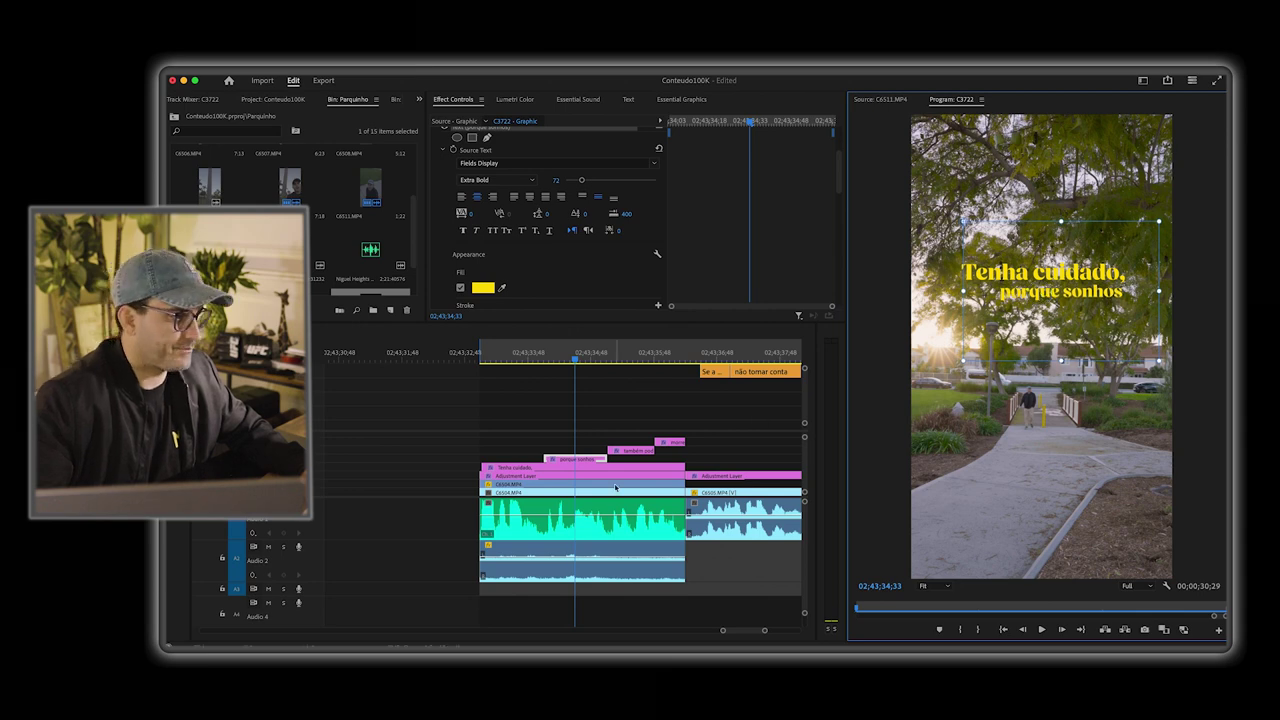
mouse_move(615, 456)
mouse_down()
mouse_move(690, 456)
mouse_move(640, 455)
mouse_up()
Step: Change the font of the "também podem" graphic to Fields Display
drag(609, 362, 622, 358)
click(640, 453)
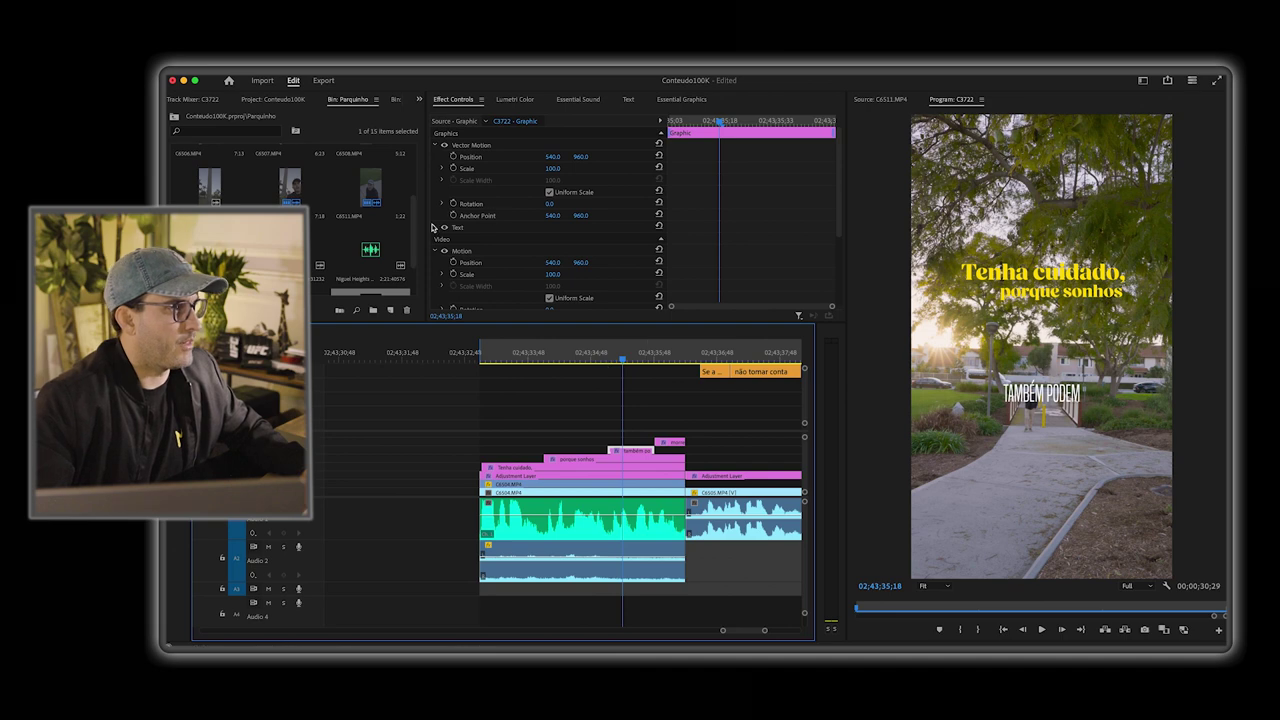
click(436, 227)
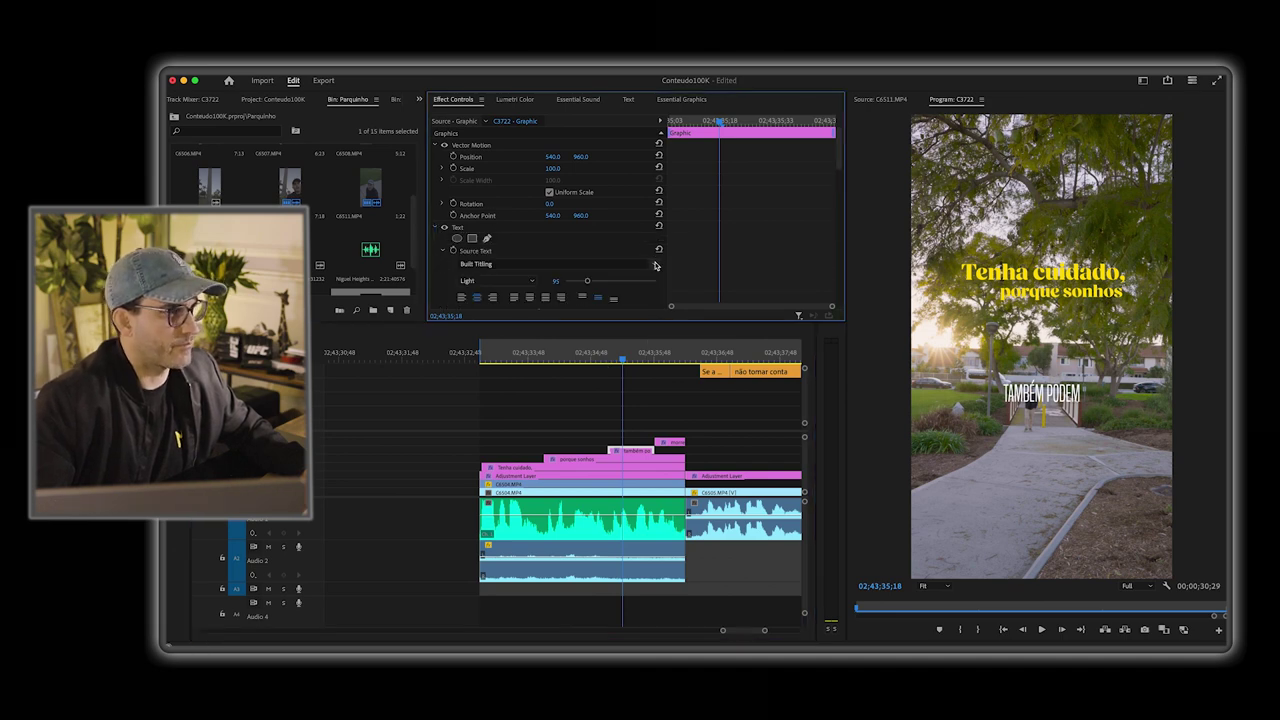
click(655, 265)
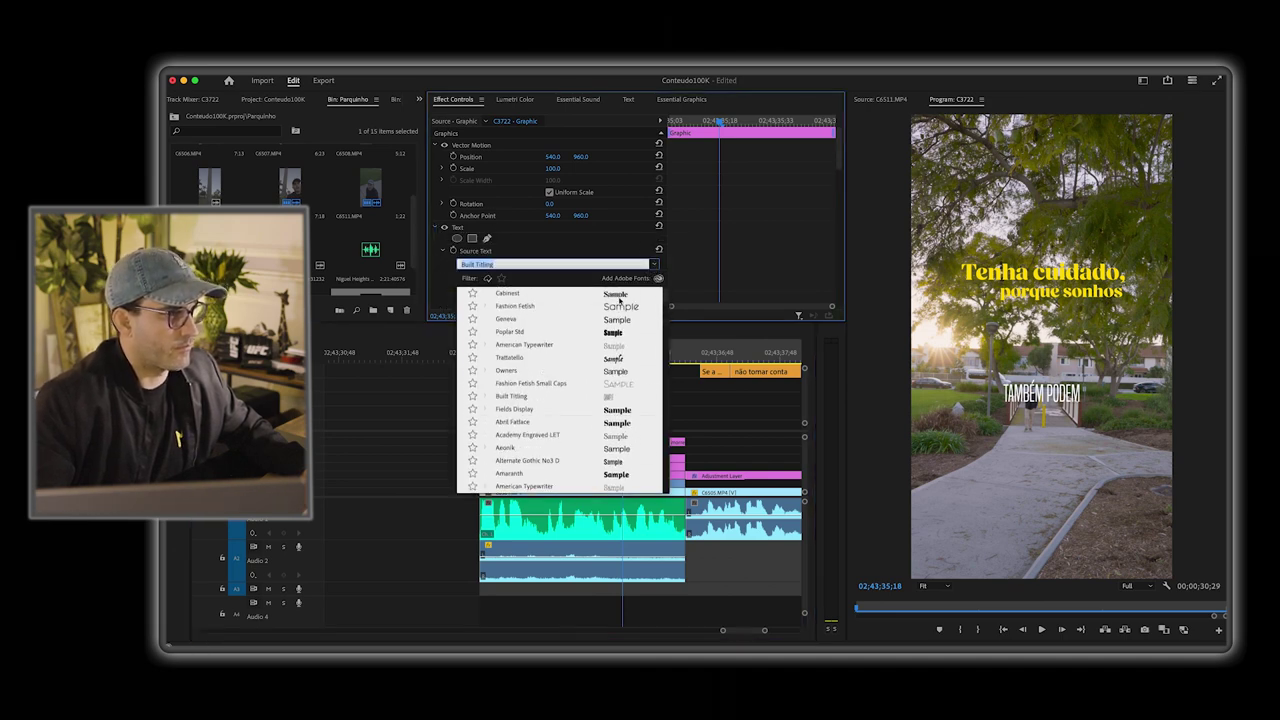
click(617, 296)
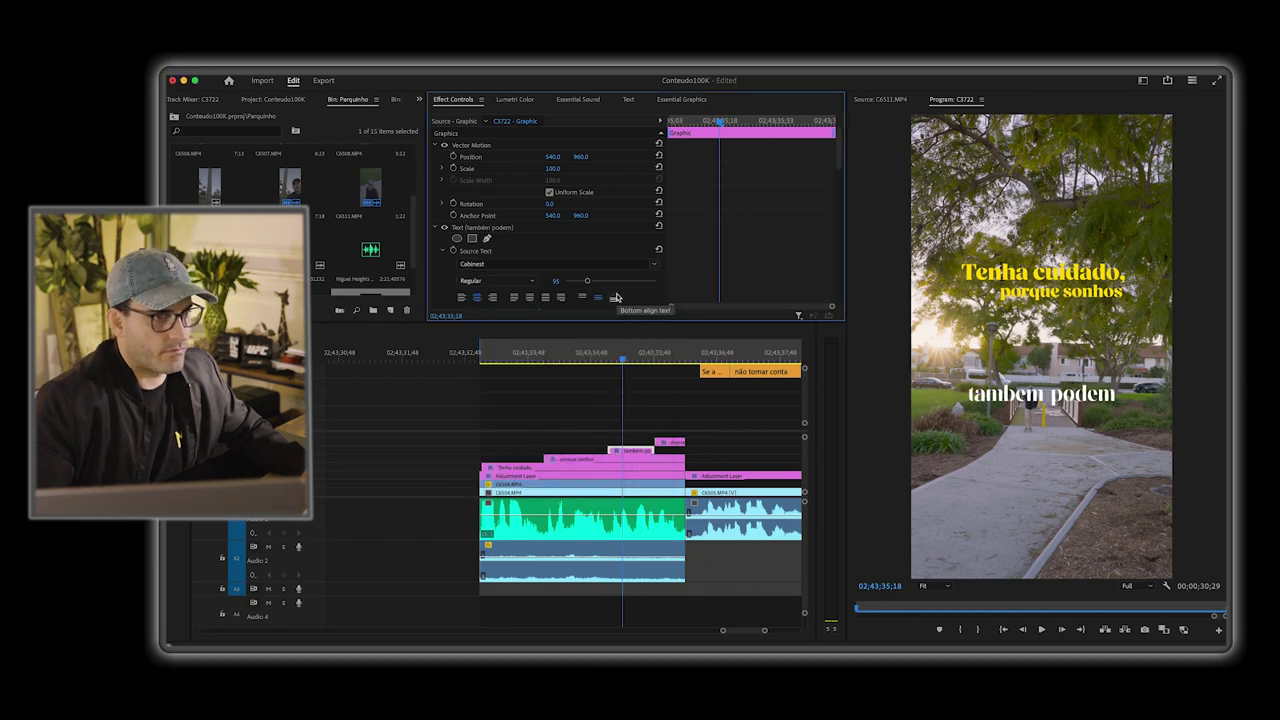
scroll(444, 282, down, 3)
scroll(444, 282, up, 3)
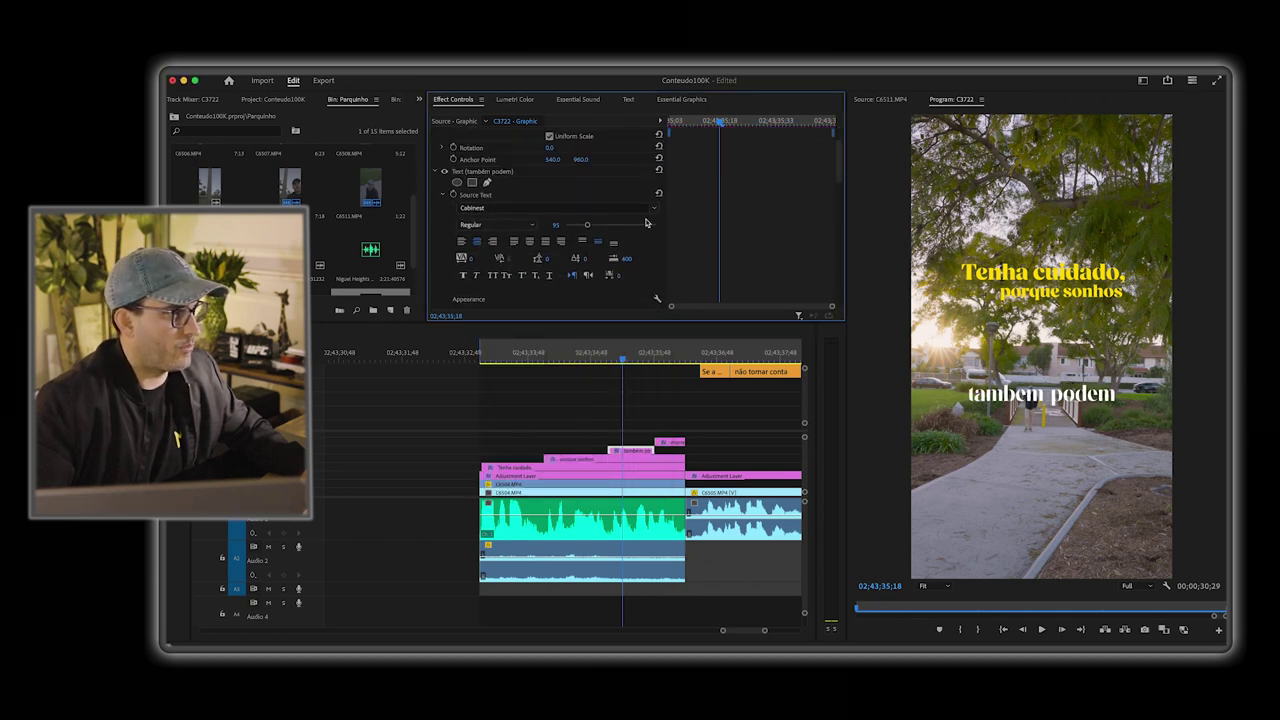
click(653, 211)
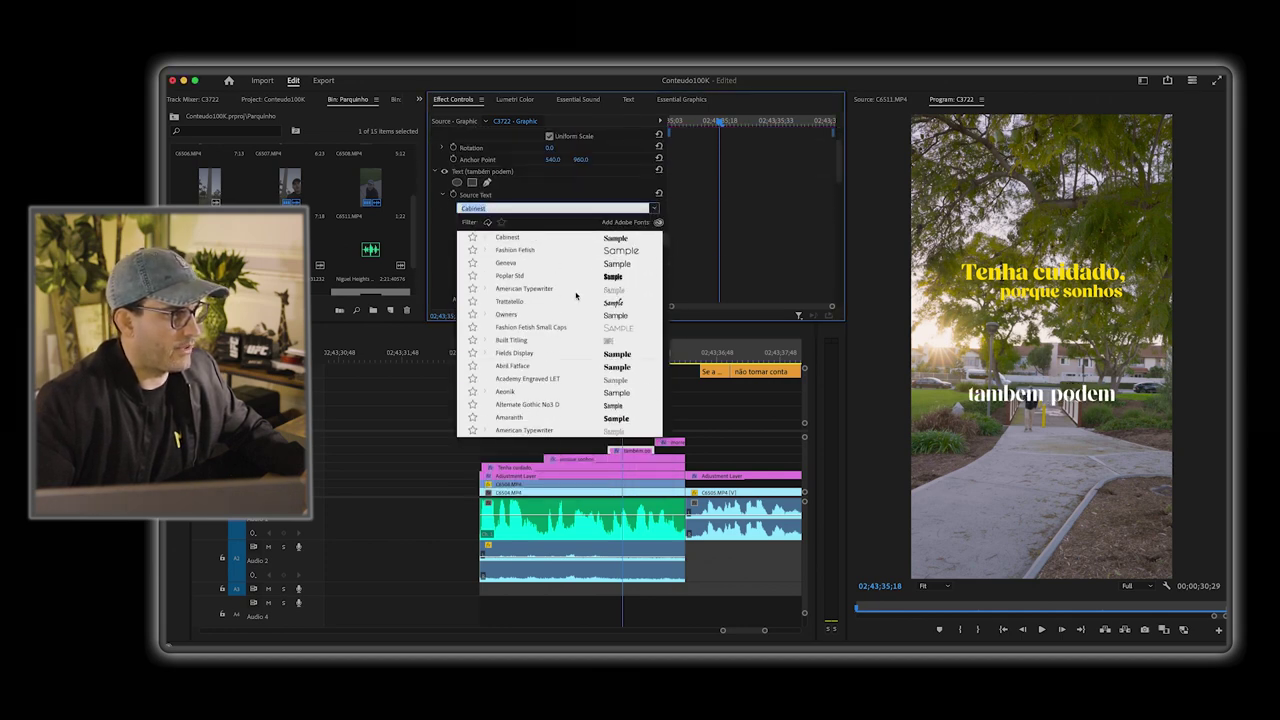
click(617, 353)
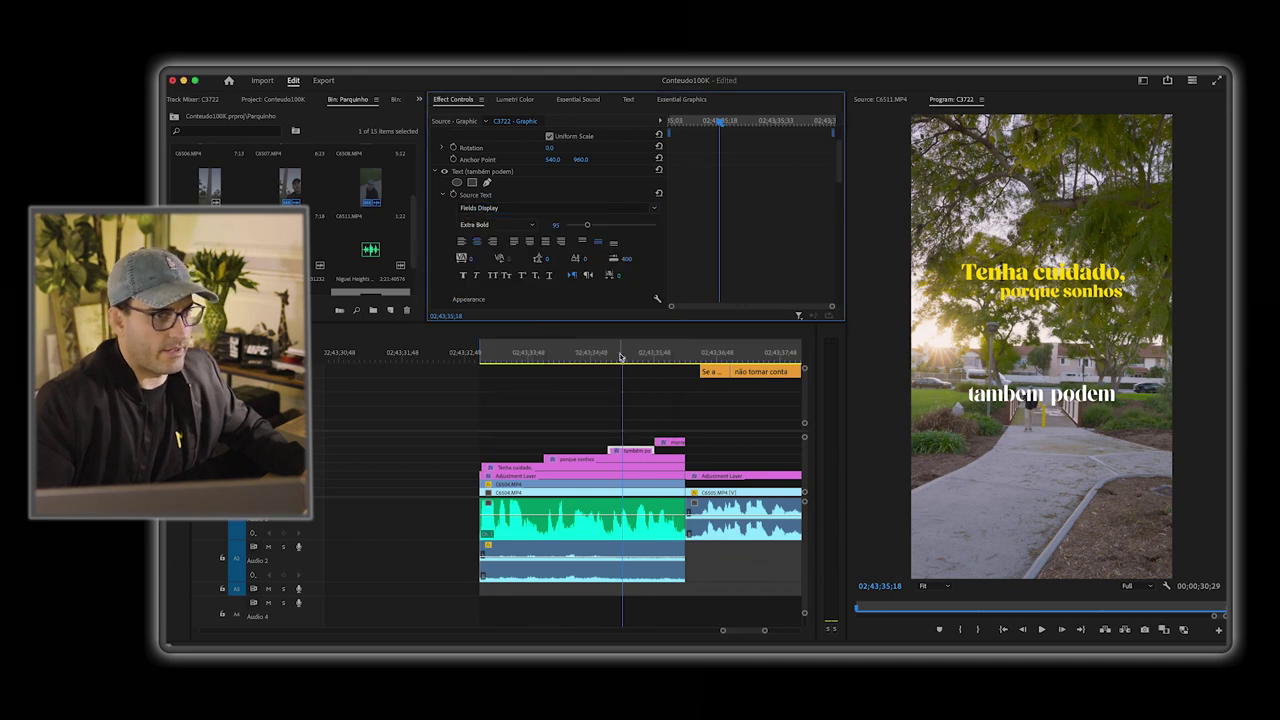
Step: Set the fill color of the "também podem" text to yellow FEDD00
scroll(437, 280, down, 3)
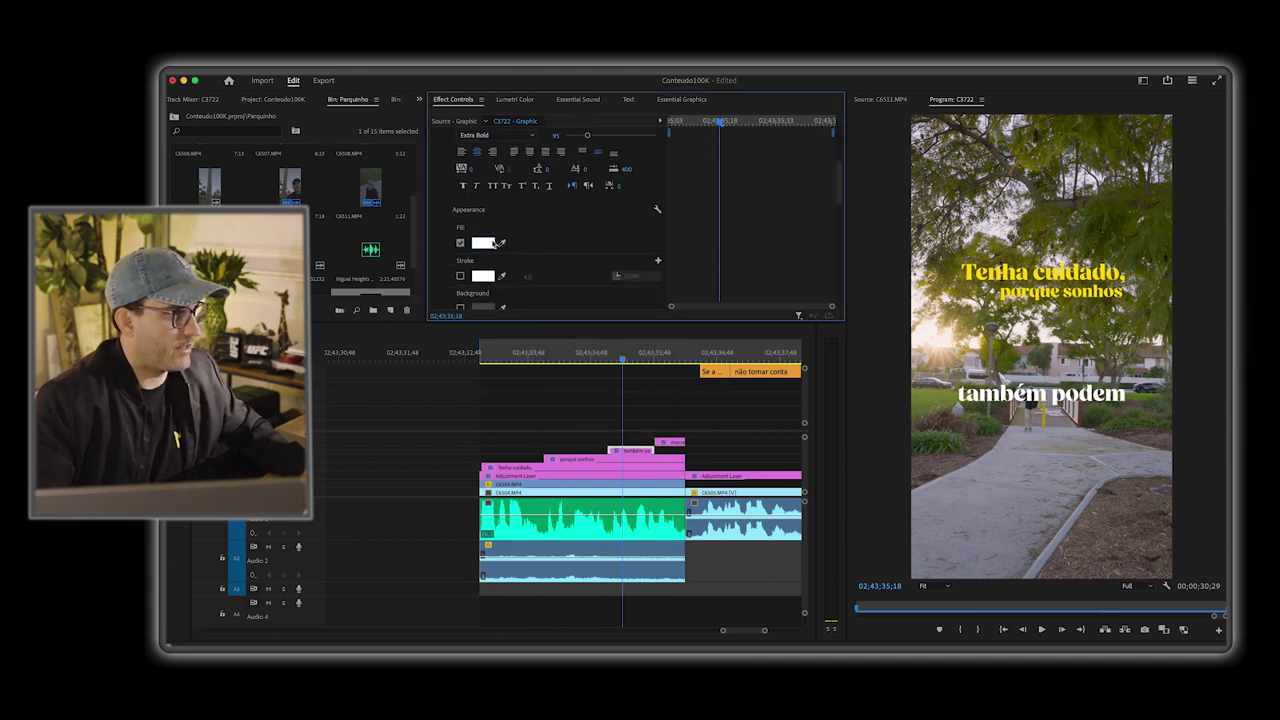
click(495, 243)
click(757, 447)
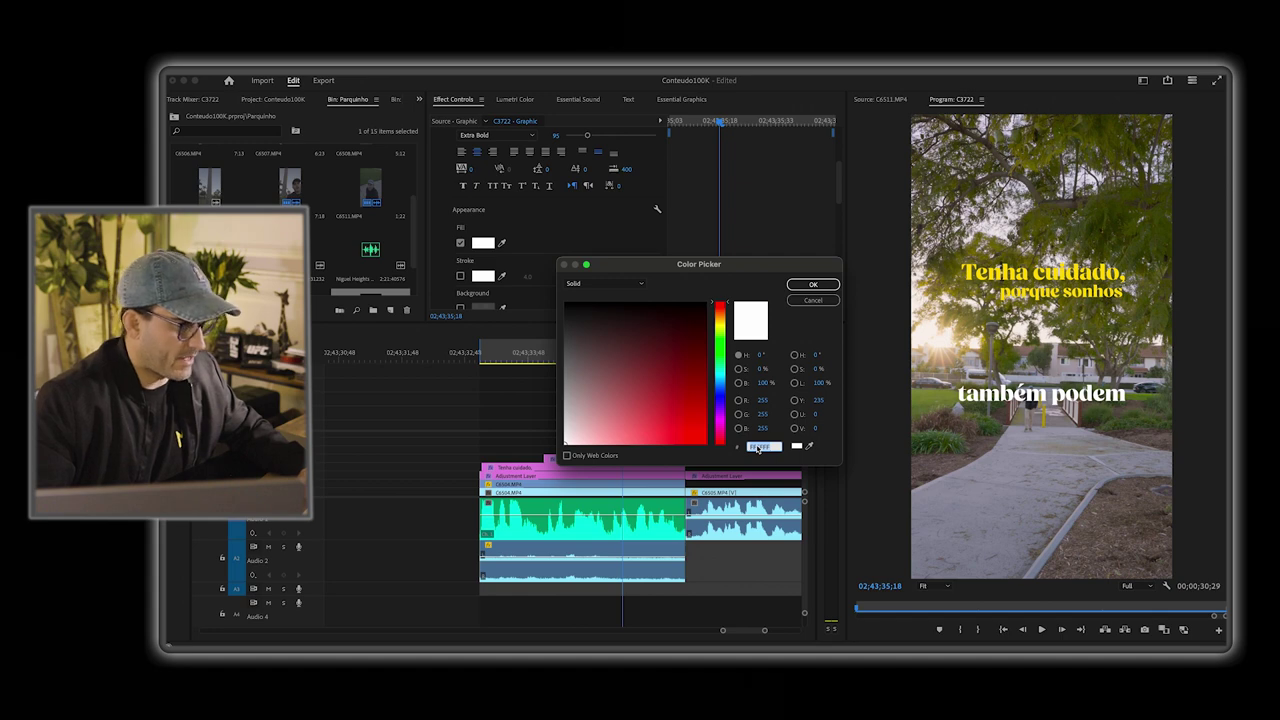
key(ctrl+v)
key(Return)
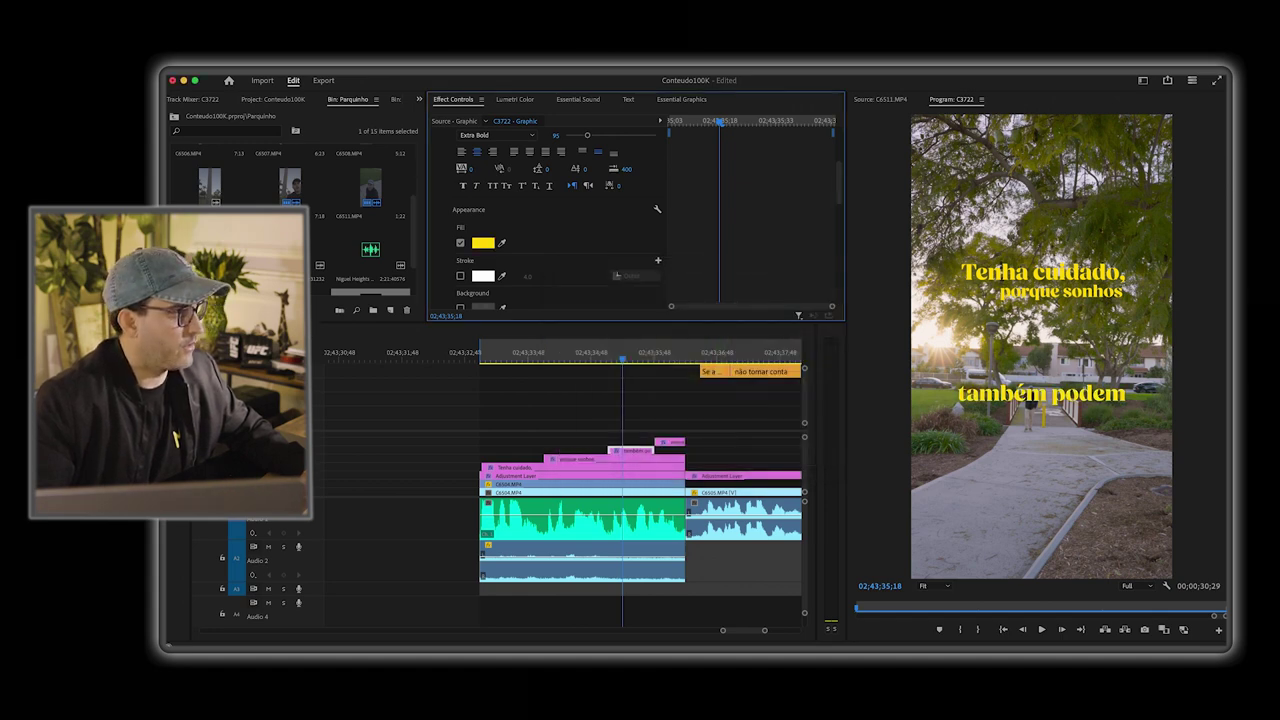
Step: Move the "também podem" text up directly beneath "porque sonhos" and extend its graphic to the opening clip's end
click(642, 377)
click(1064, 396)
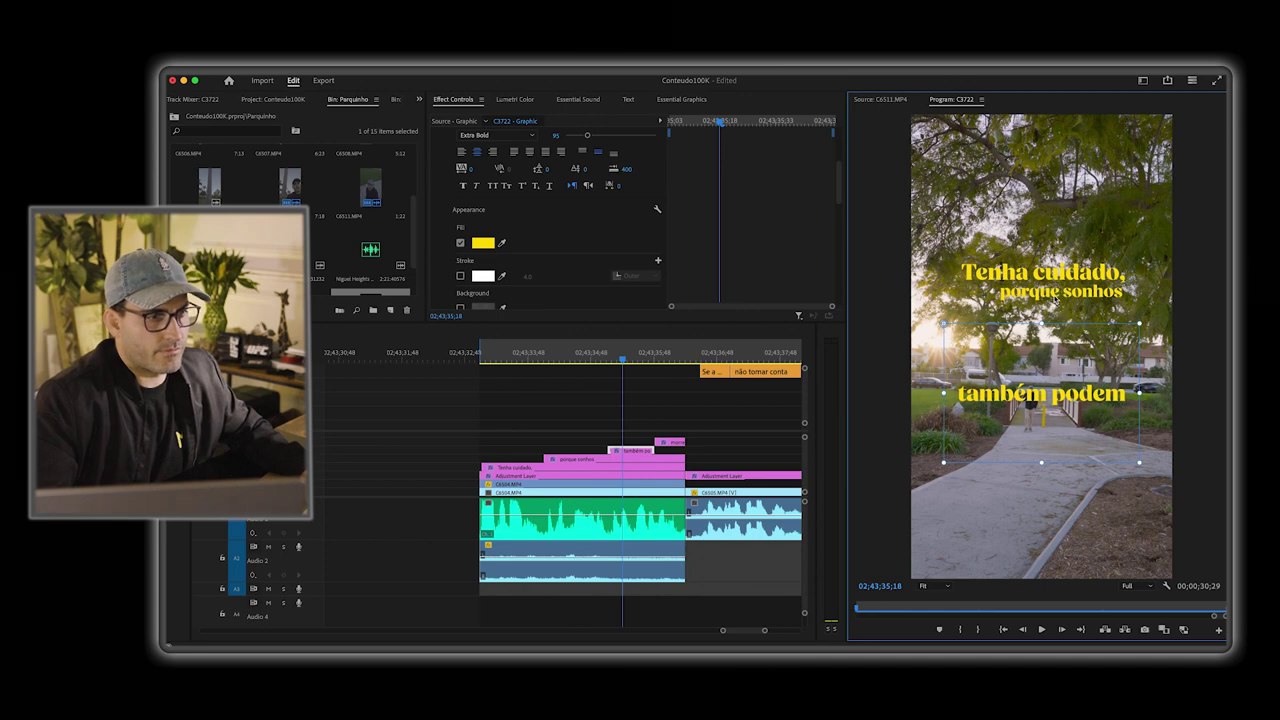
drag(1020, 390, 1020, 313)
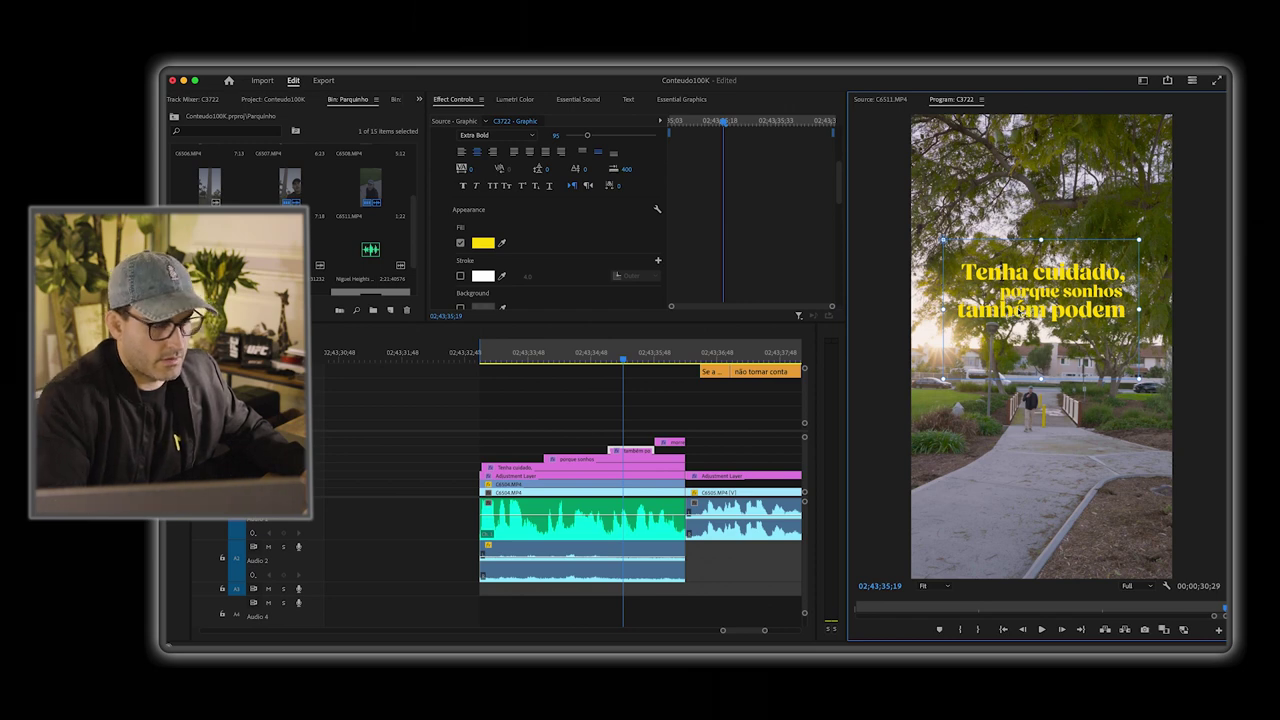
key(Up)
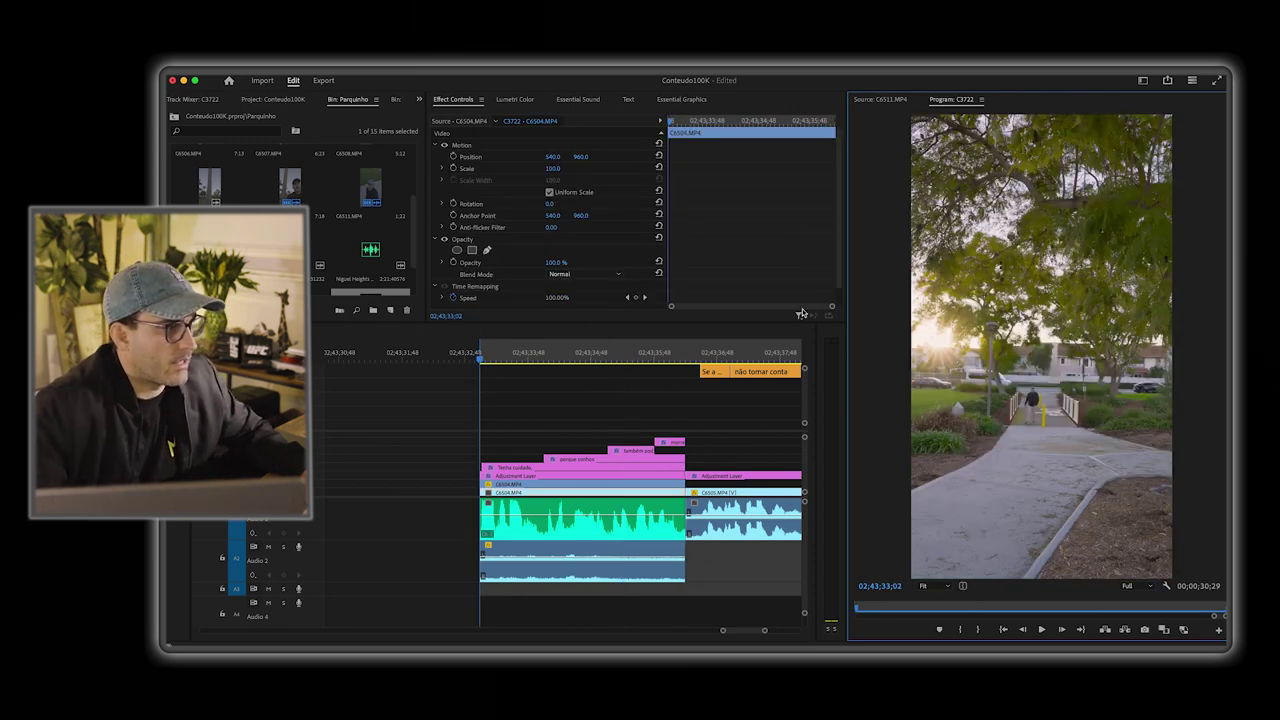
drag(592, 354, 617, 369)
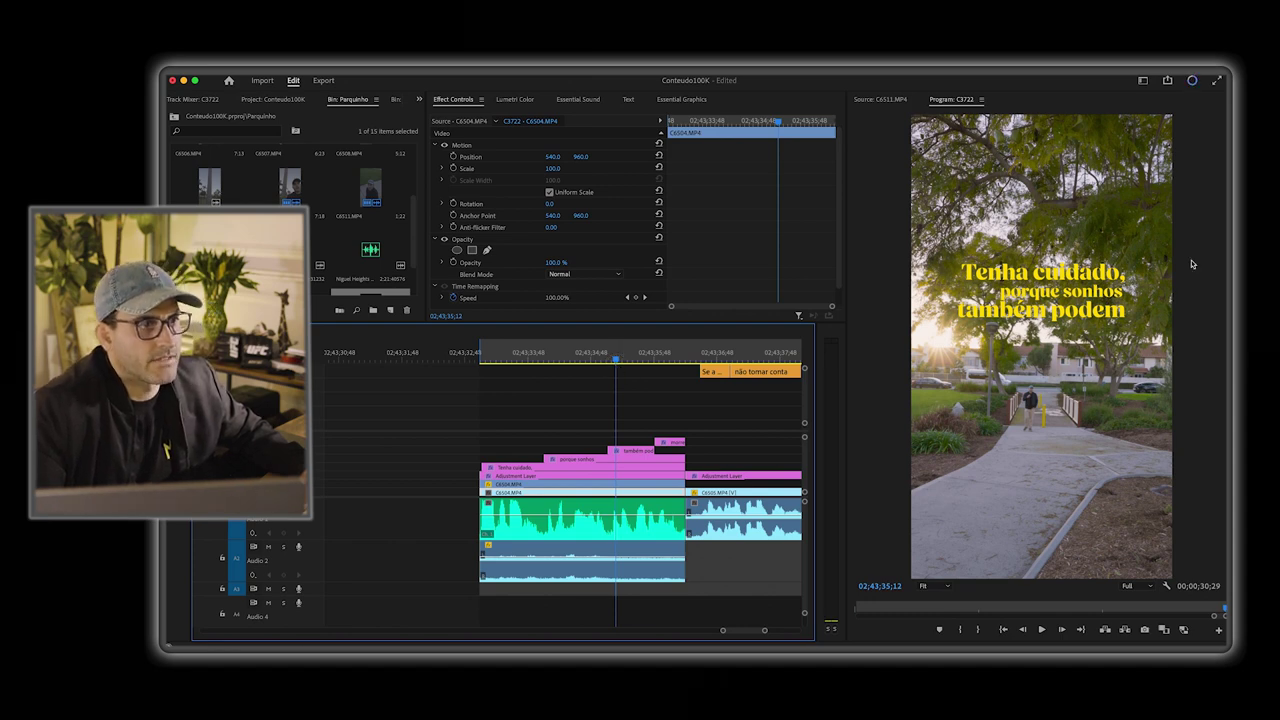
click(1062, 318)
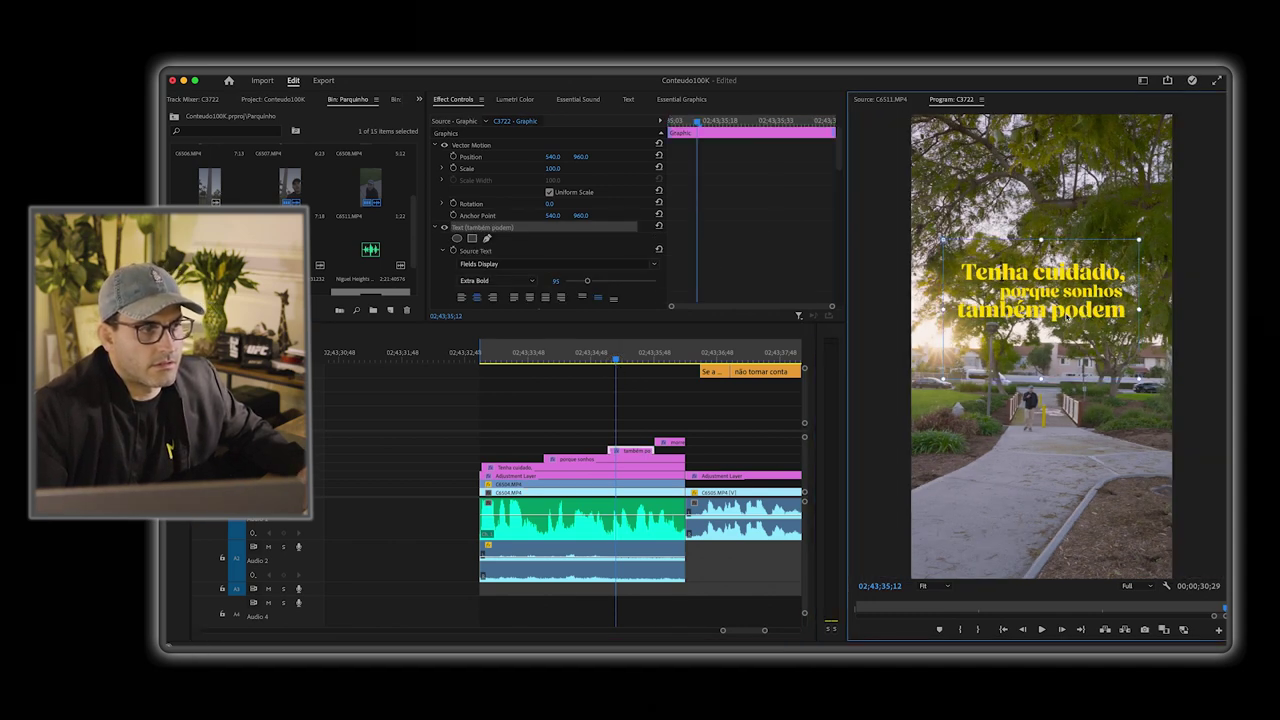
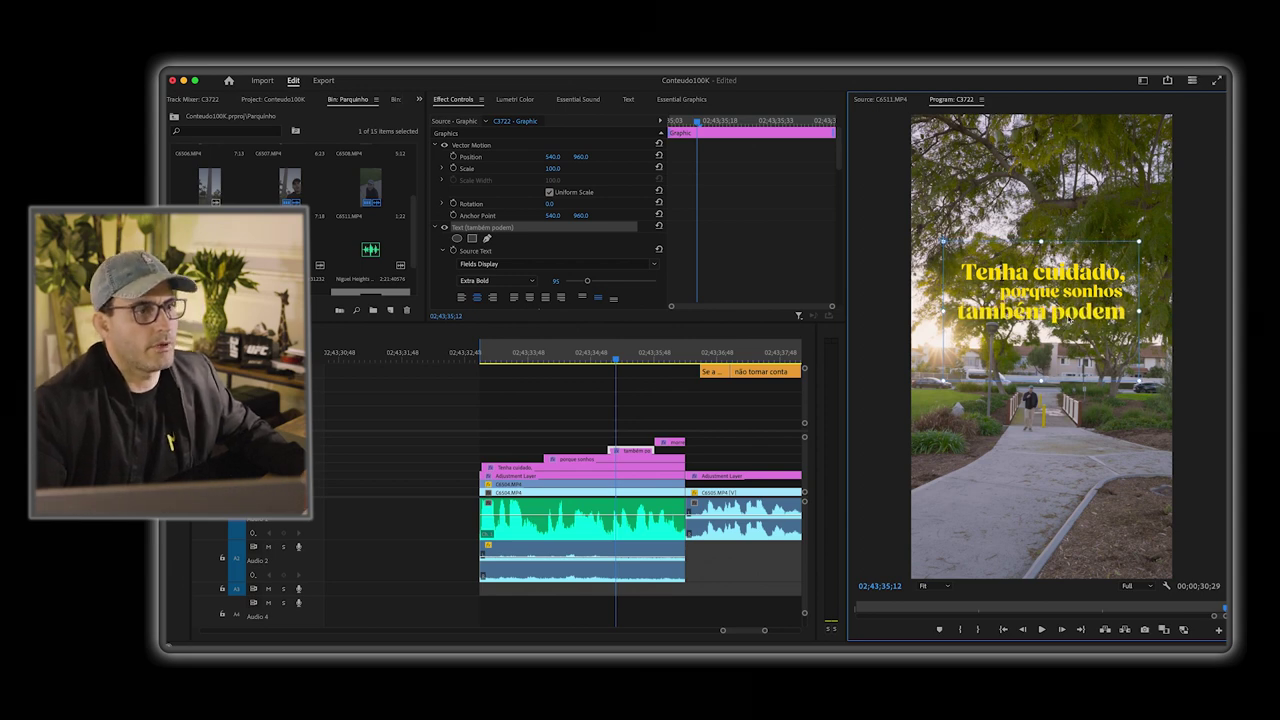
drag(660, 452, 685, 452)
Step: Change the font of the "morrer." graphic to Fields Display
drag(645, 362, 663, 355)
click(671, 442)
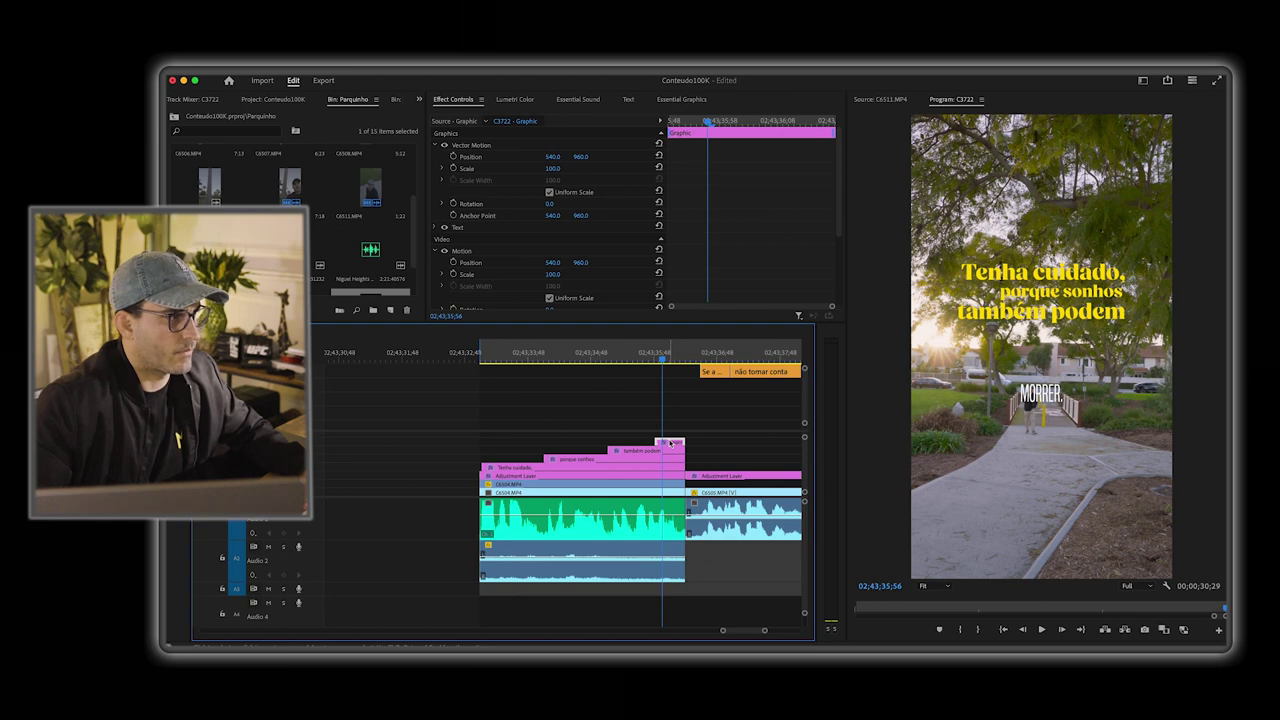
click(434, 227)
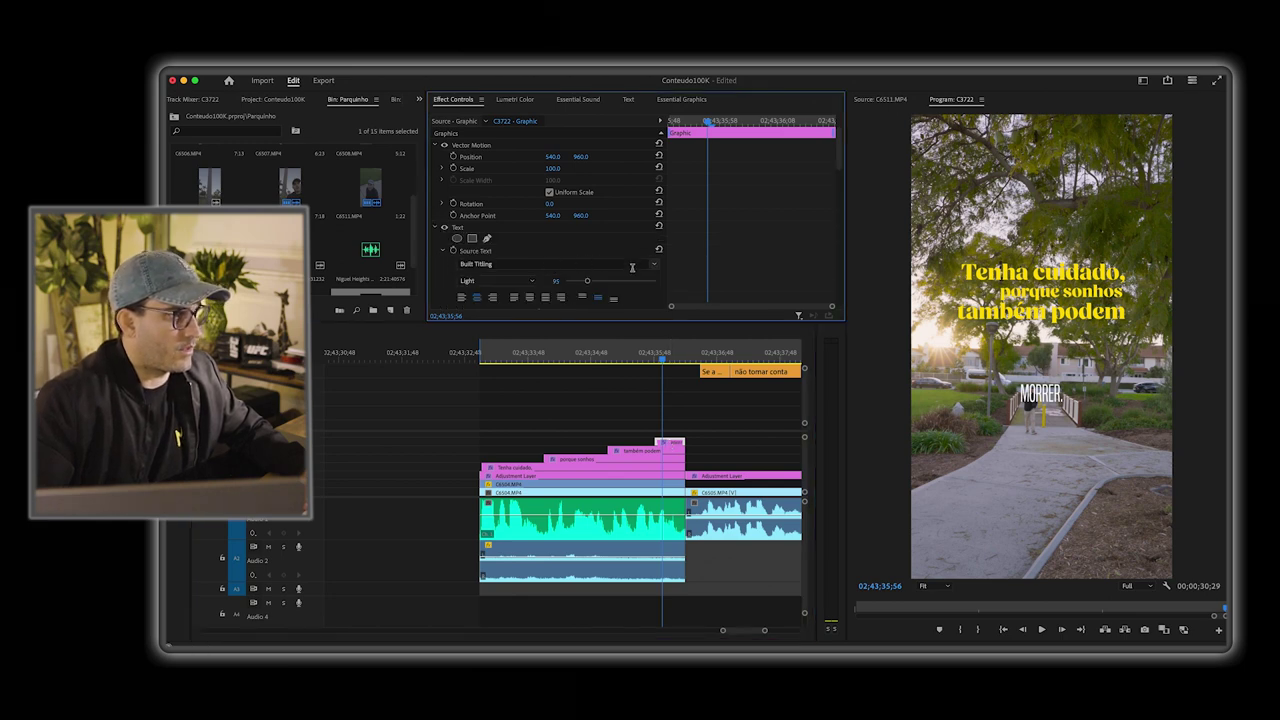
click(632, 267)
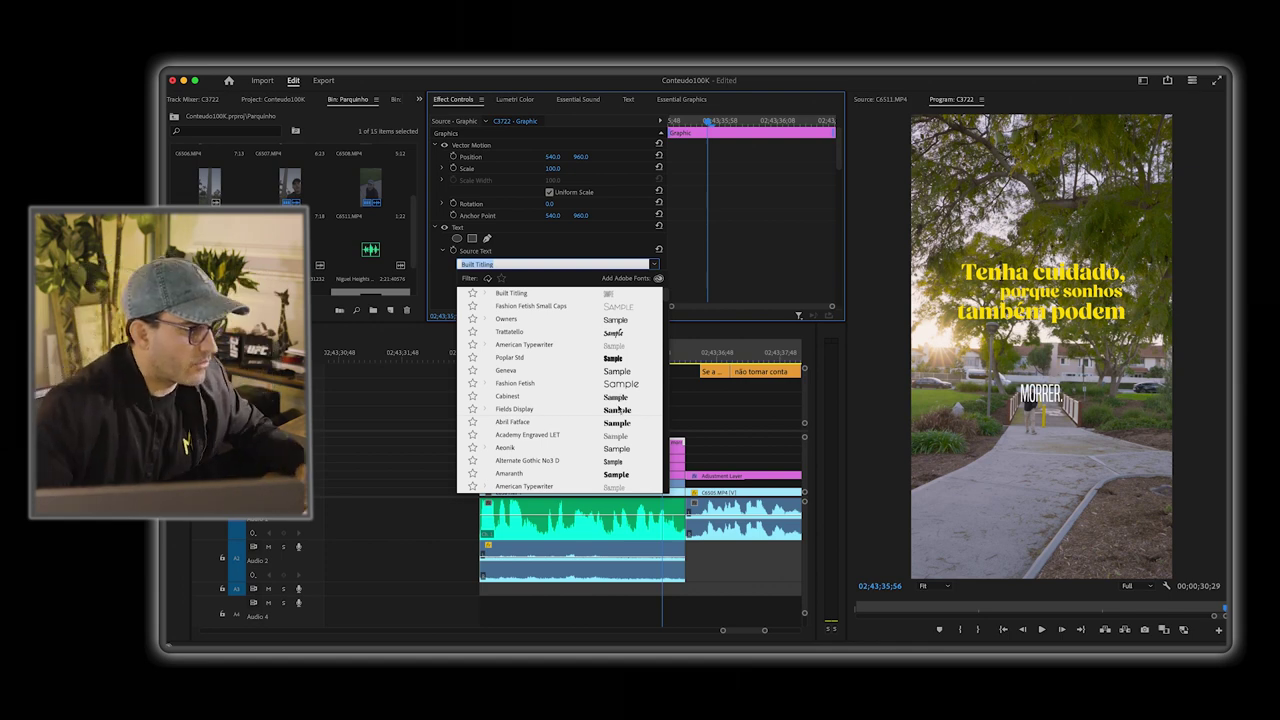
click(619, 410)
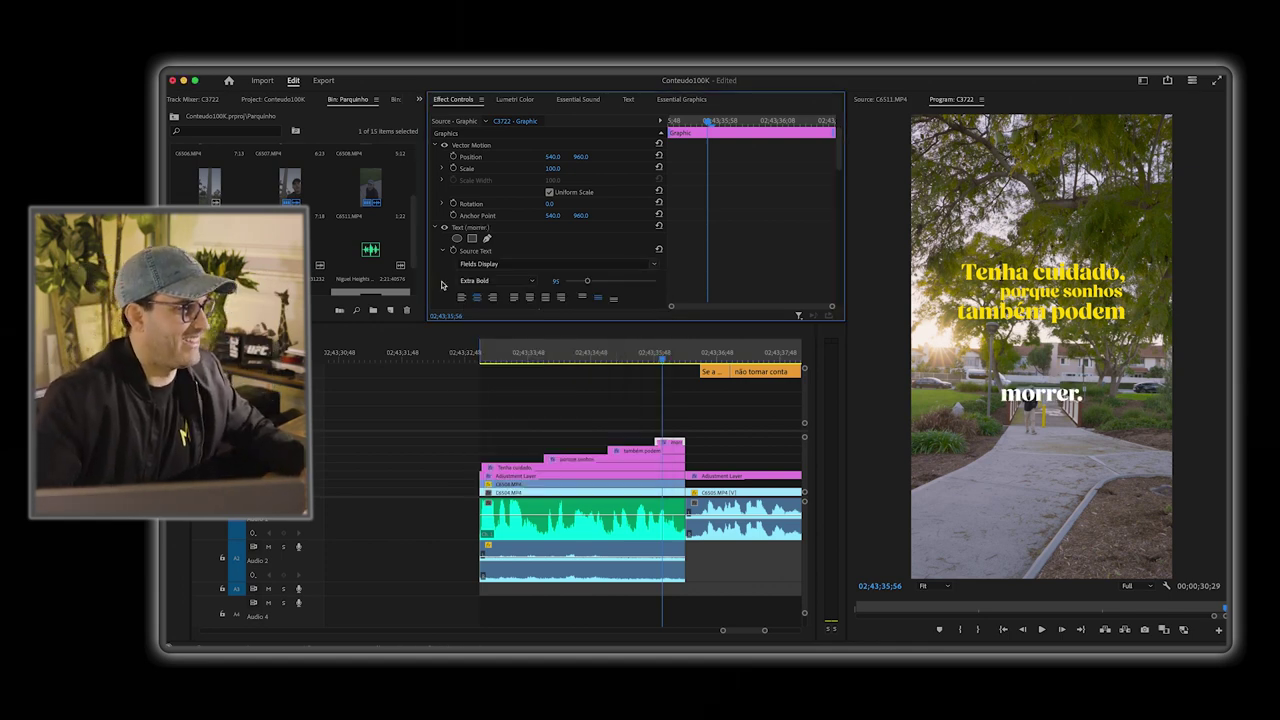
Step: Set the fill color of the "morrer." text to yellow FEDD00
scroll(443, 285, down, 3)
click(483, 289)
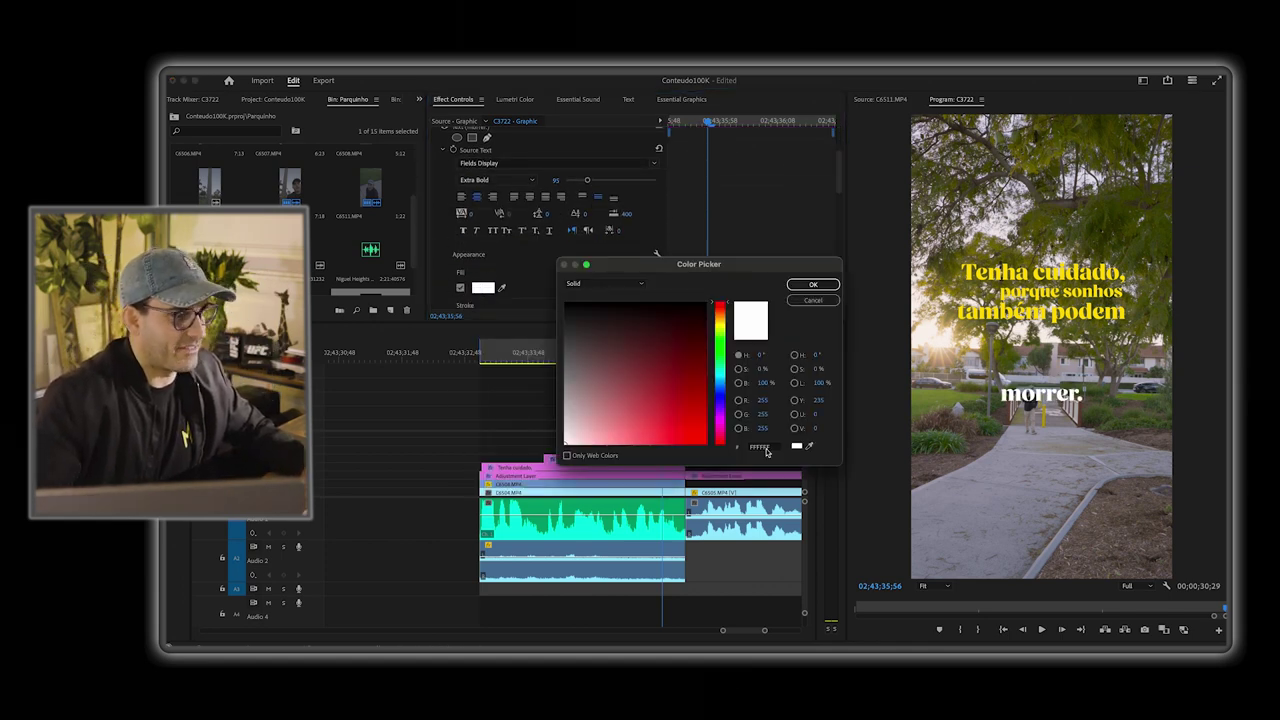
click(762, 447)
key(super+v)
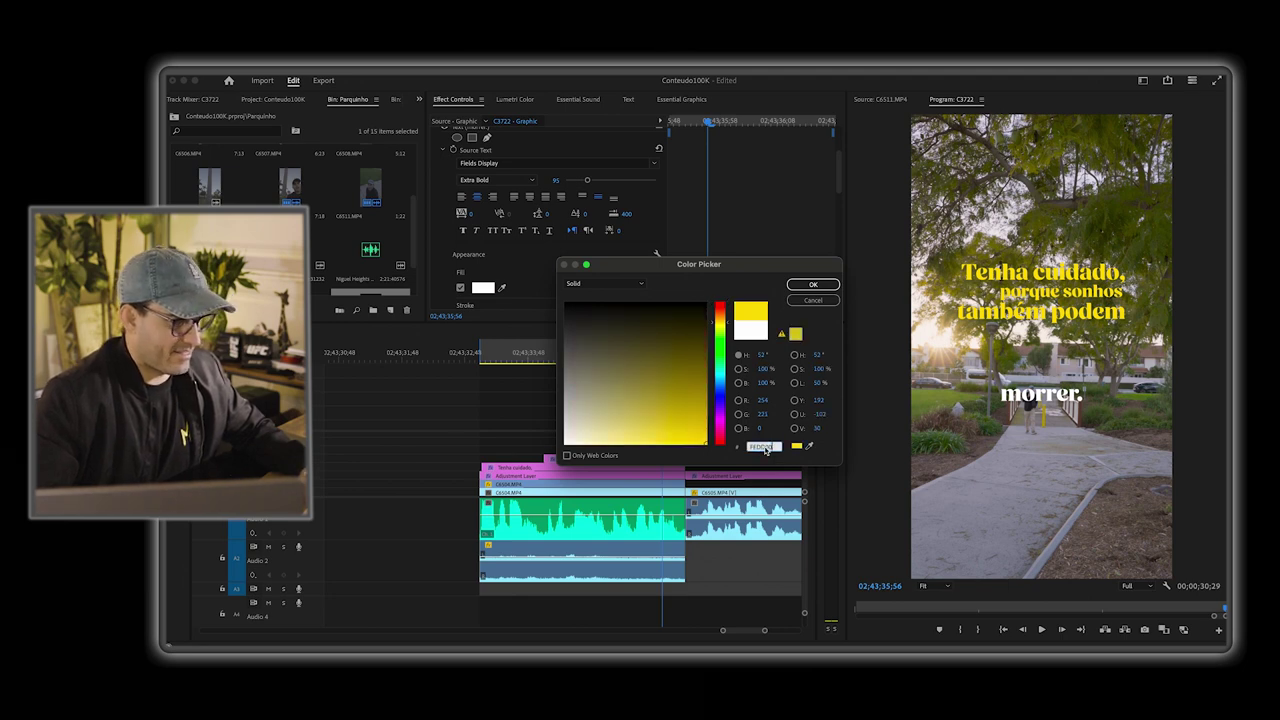
click(813, 284)
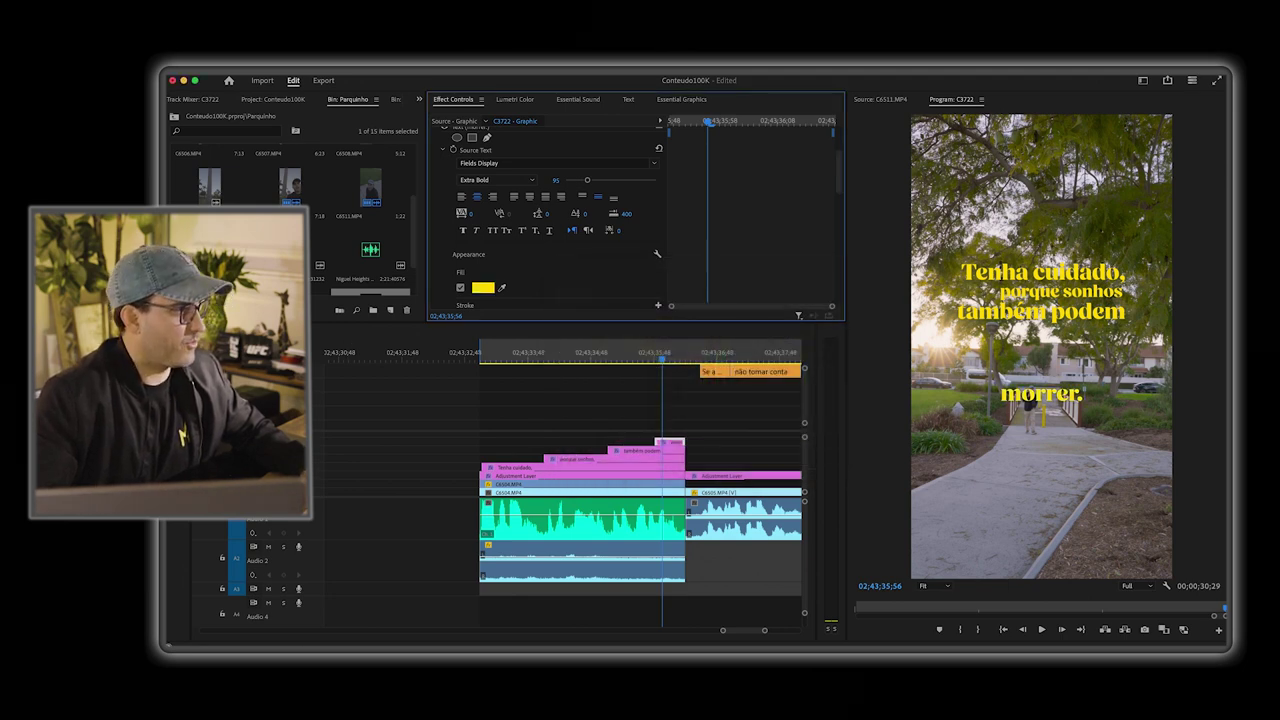
Step: Move the "morrer." text up beneath "também podem", lining up its end with the right edge of the lines above
click(789, 371)
click(1041, 397)
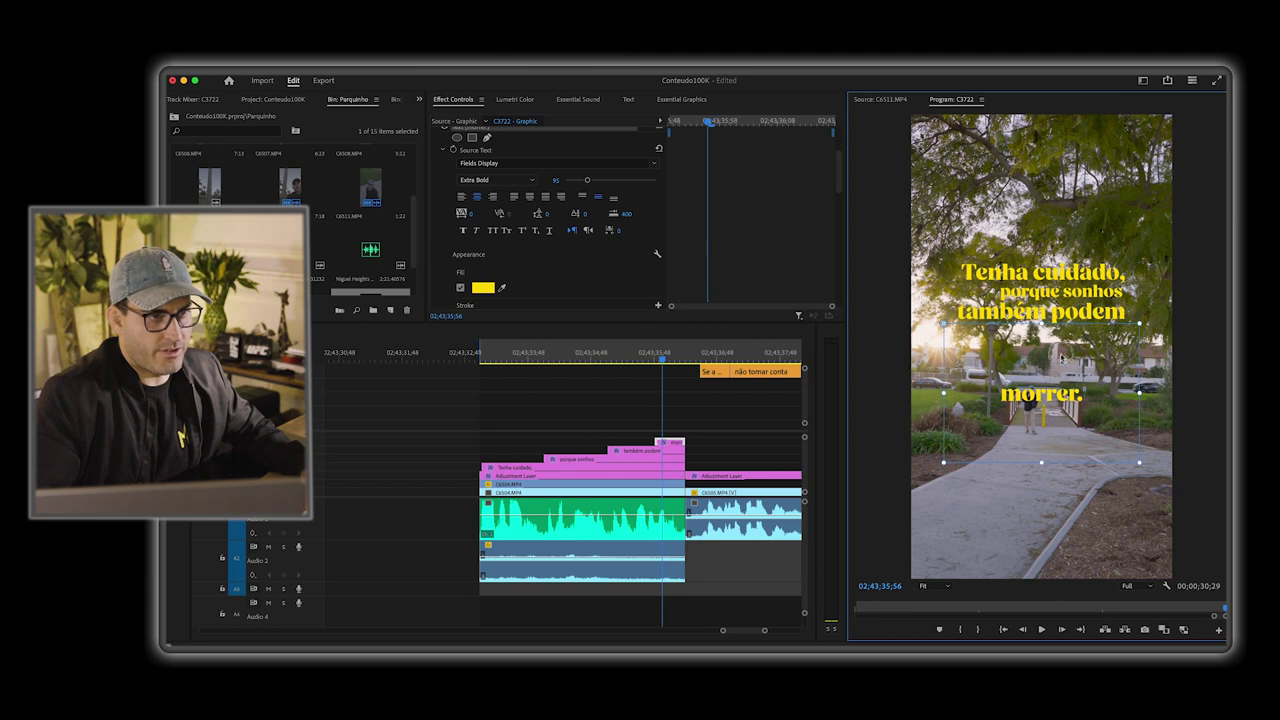
drag(1043, 398, 1086, 341)
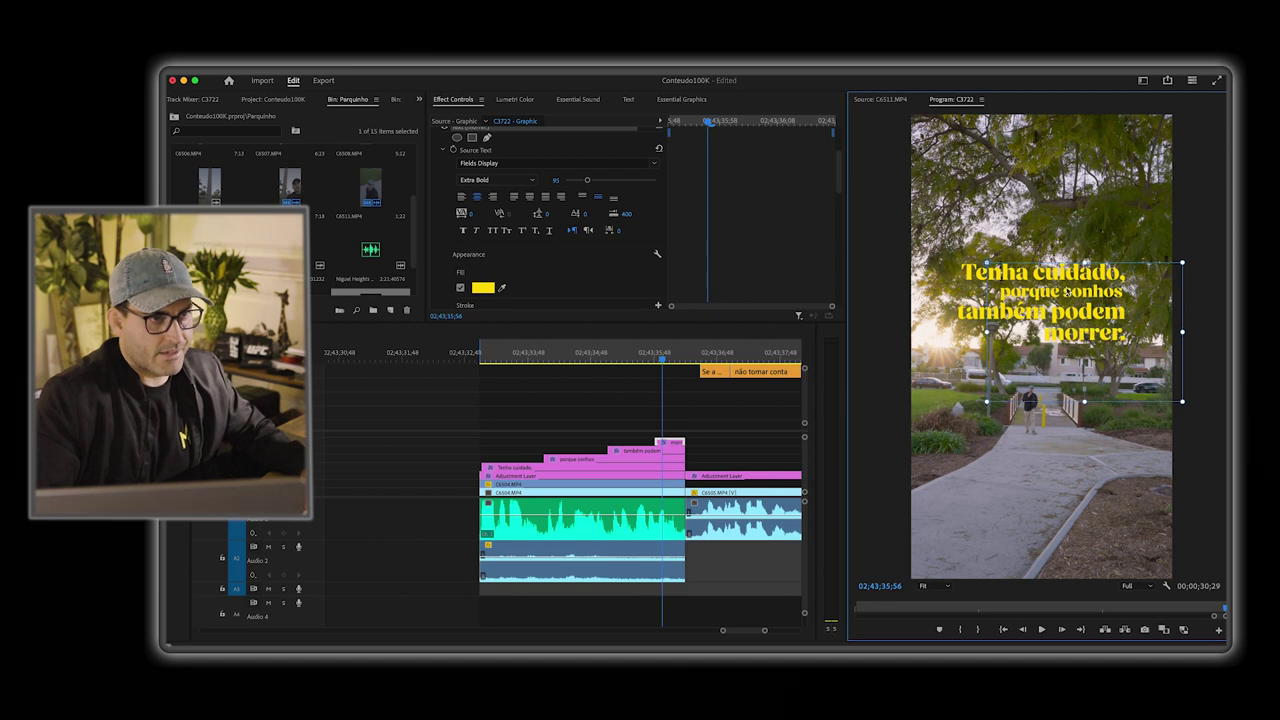
click(582, 362)
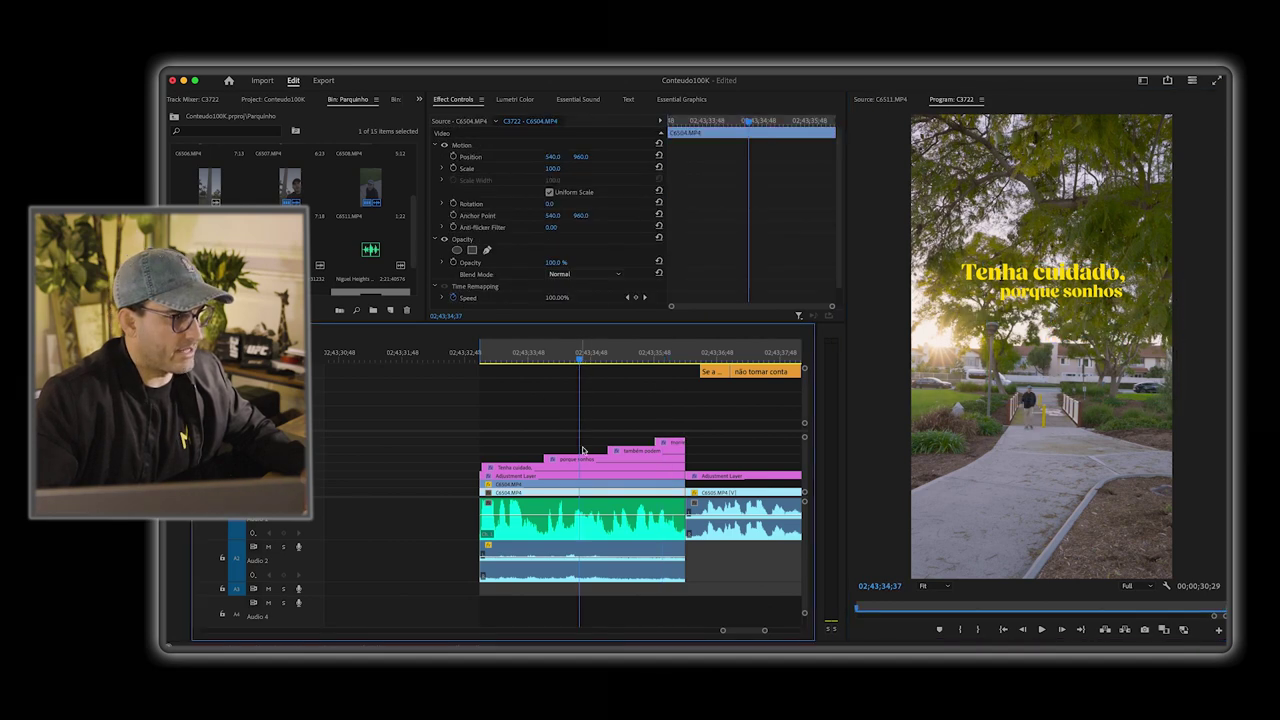
click(588, 459)
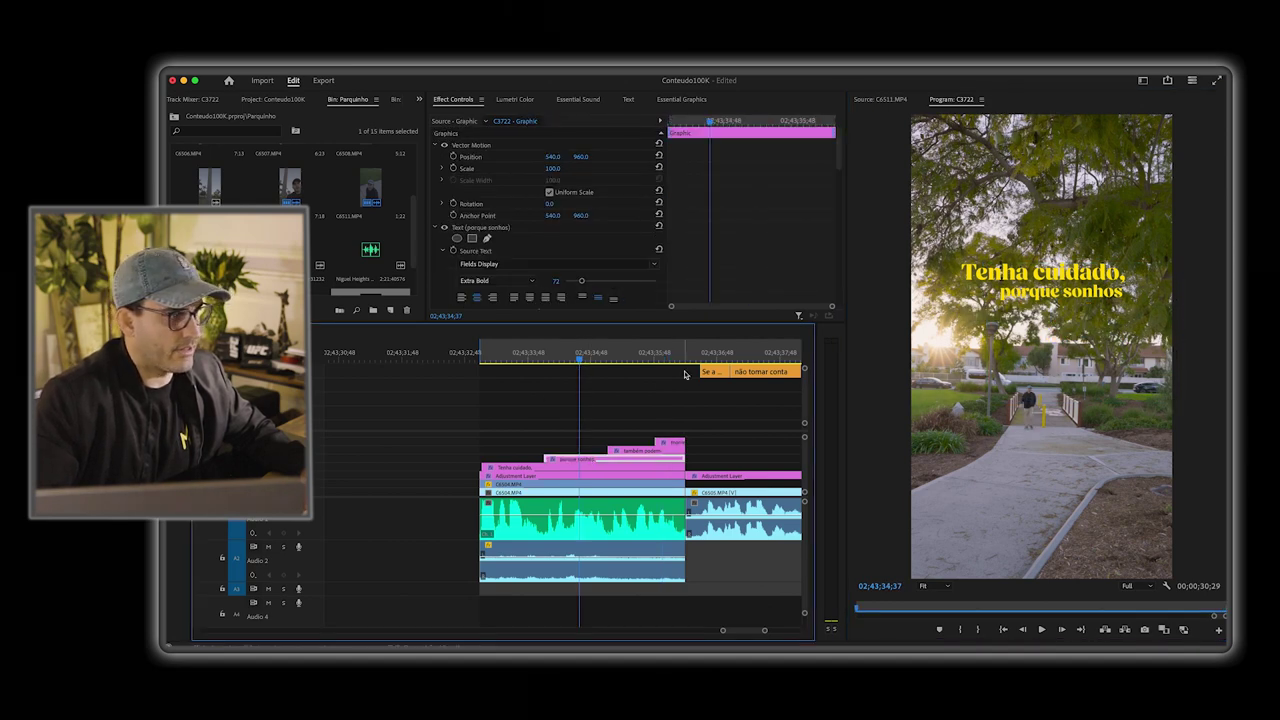
click(554, 281)
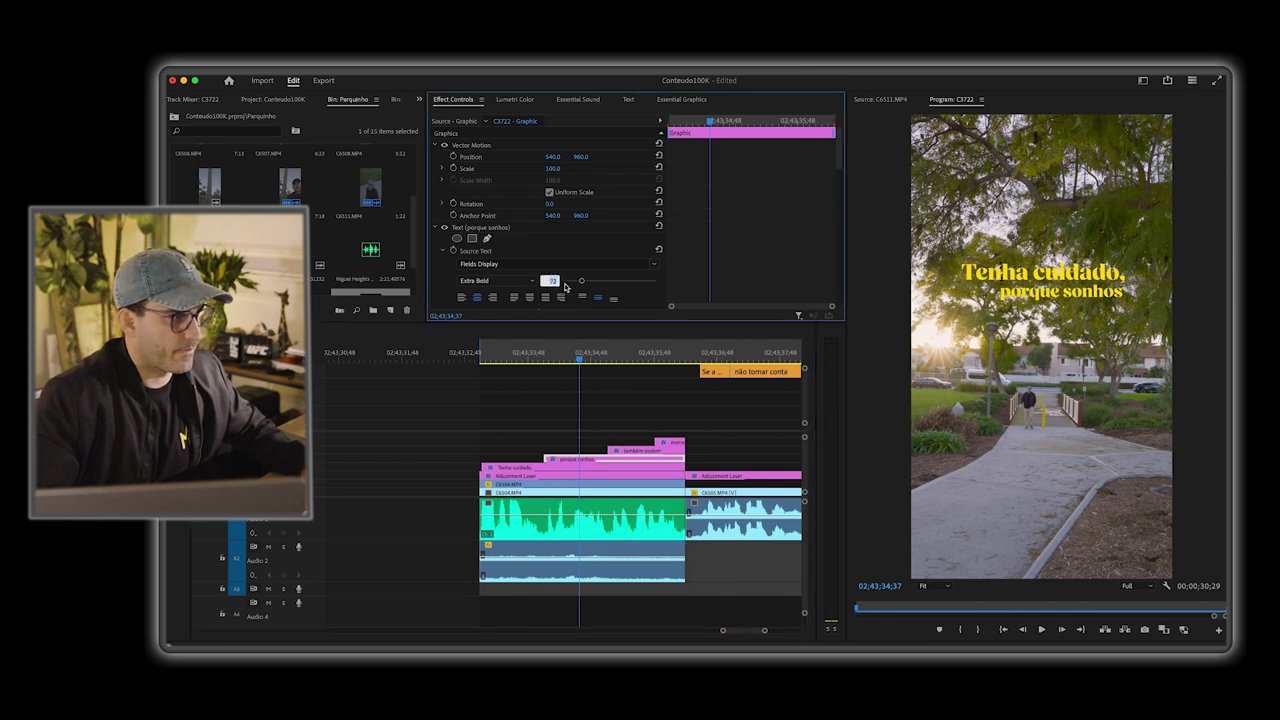
text(1)
key(Return)
click(666, 354)
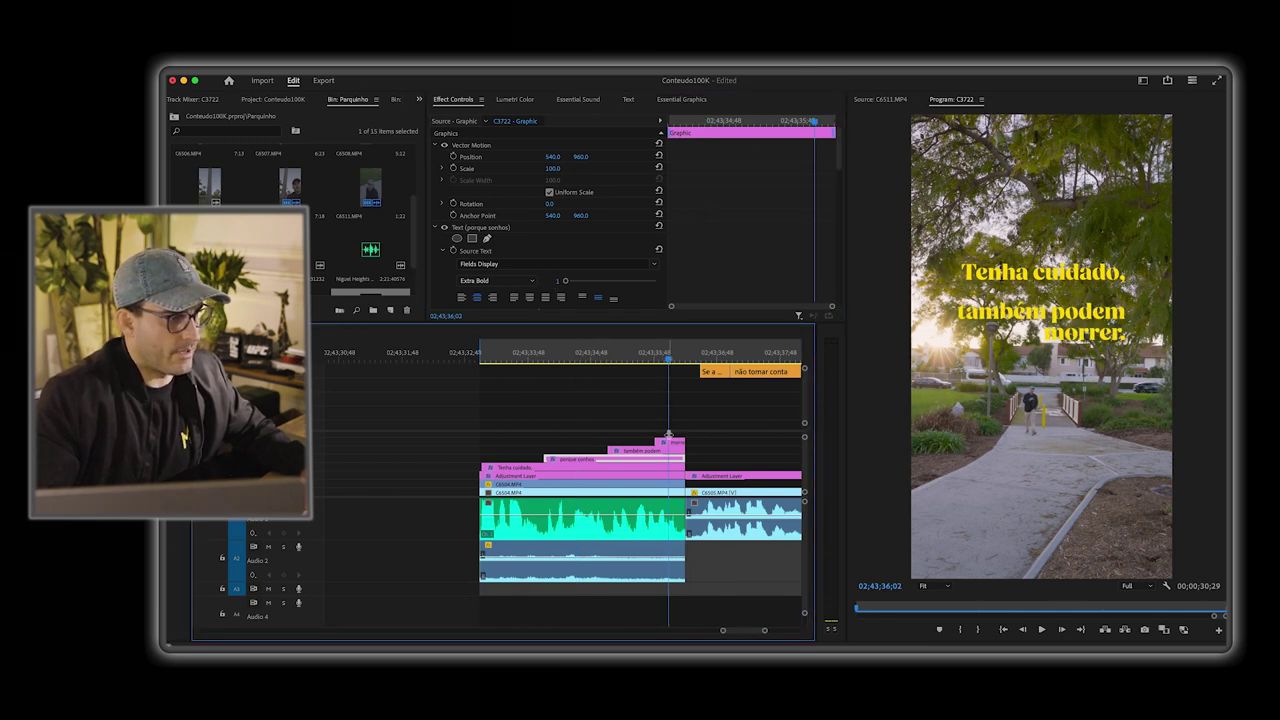
click(670, 442)
click(1080, 338)
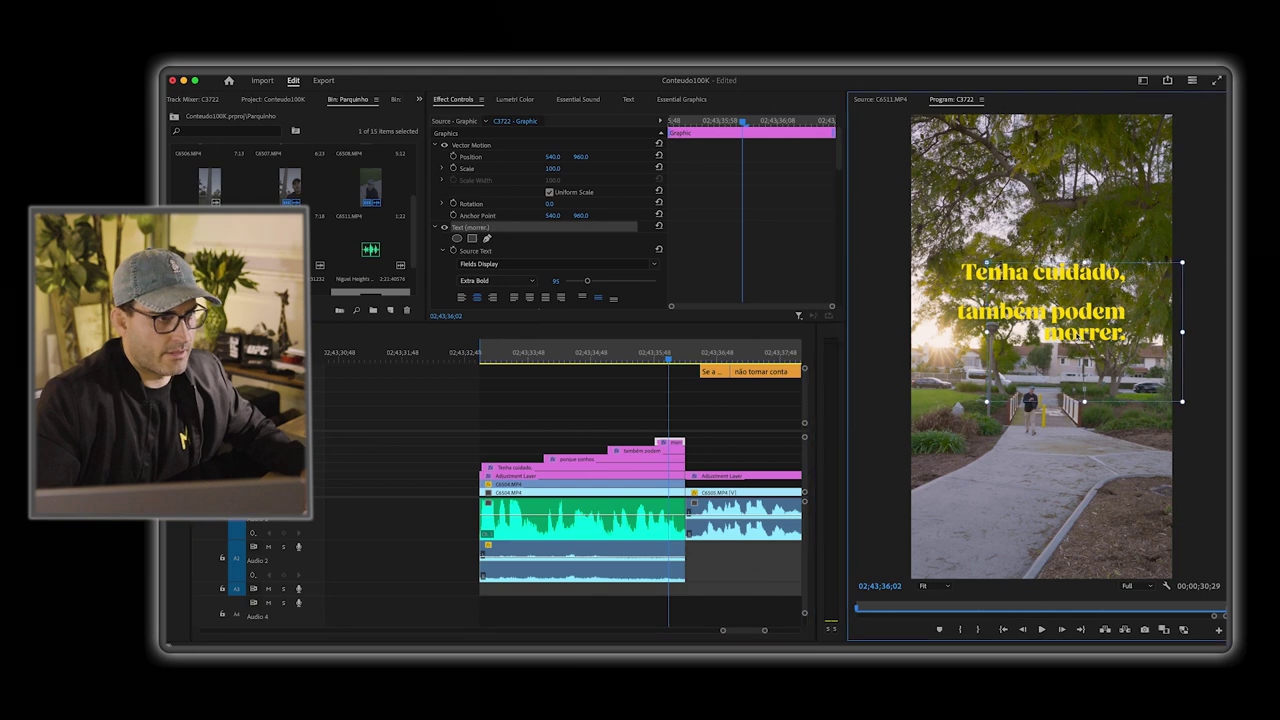
drag(602, 366, 563, 365)
click(584, 458)
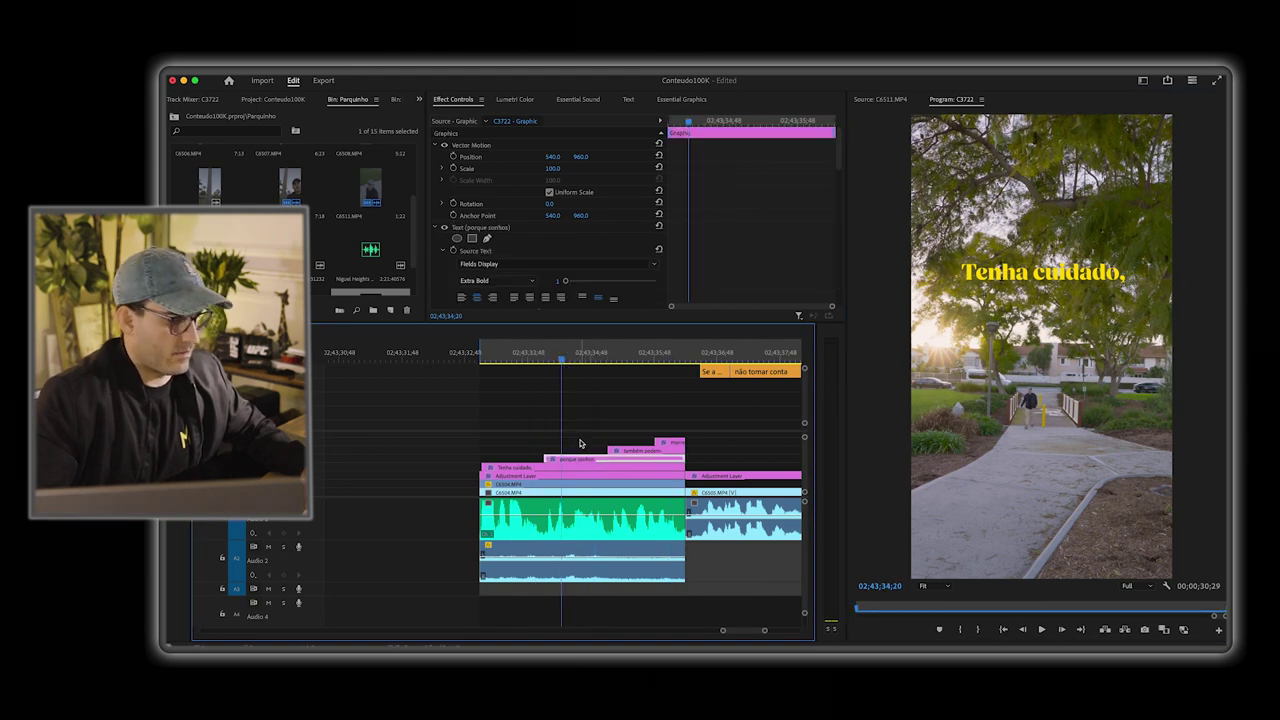
drag(562, 373, 669, 368)
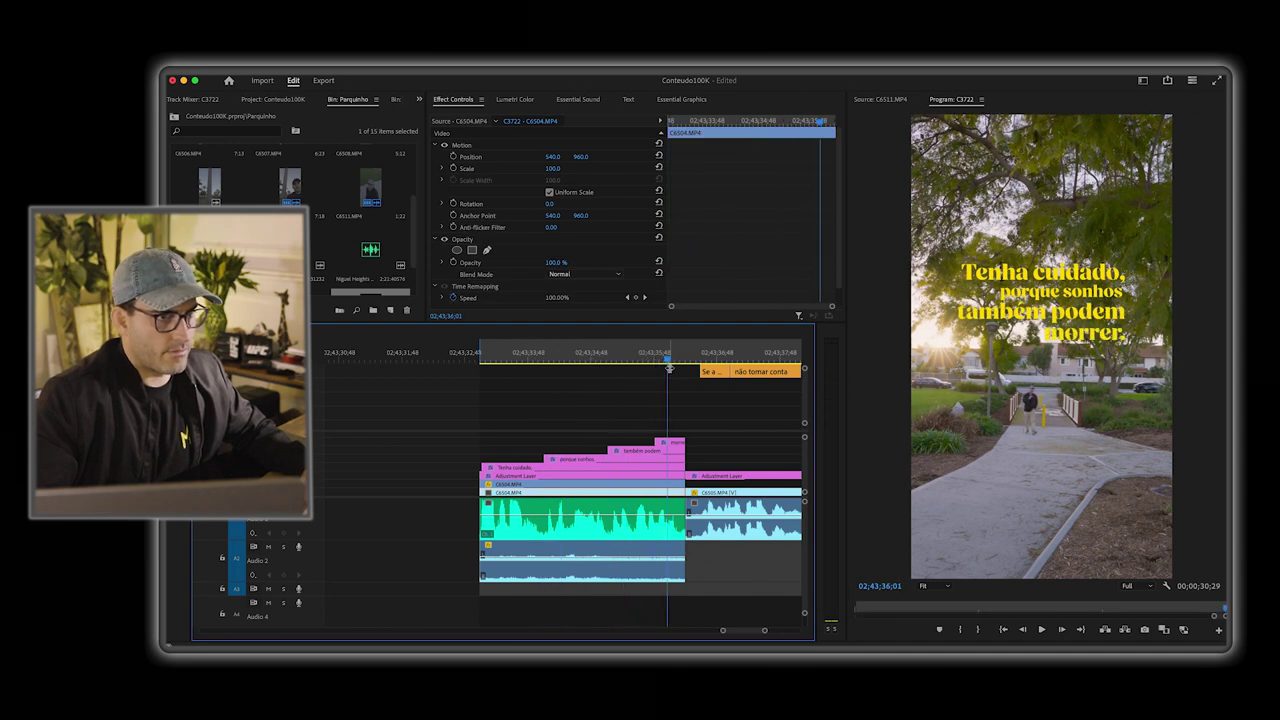
Step: Try setting the "morrer." text size to 72 and shifting it to line up its end with the lines above
click(671, 443)
click(556, 281)
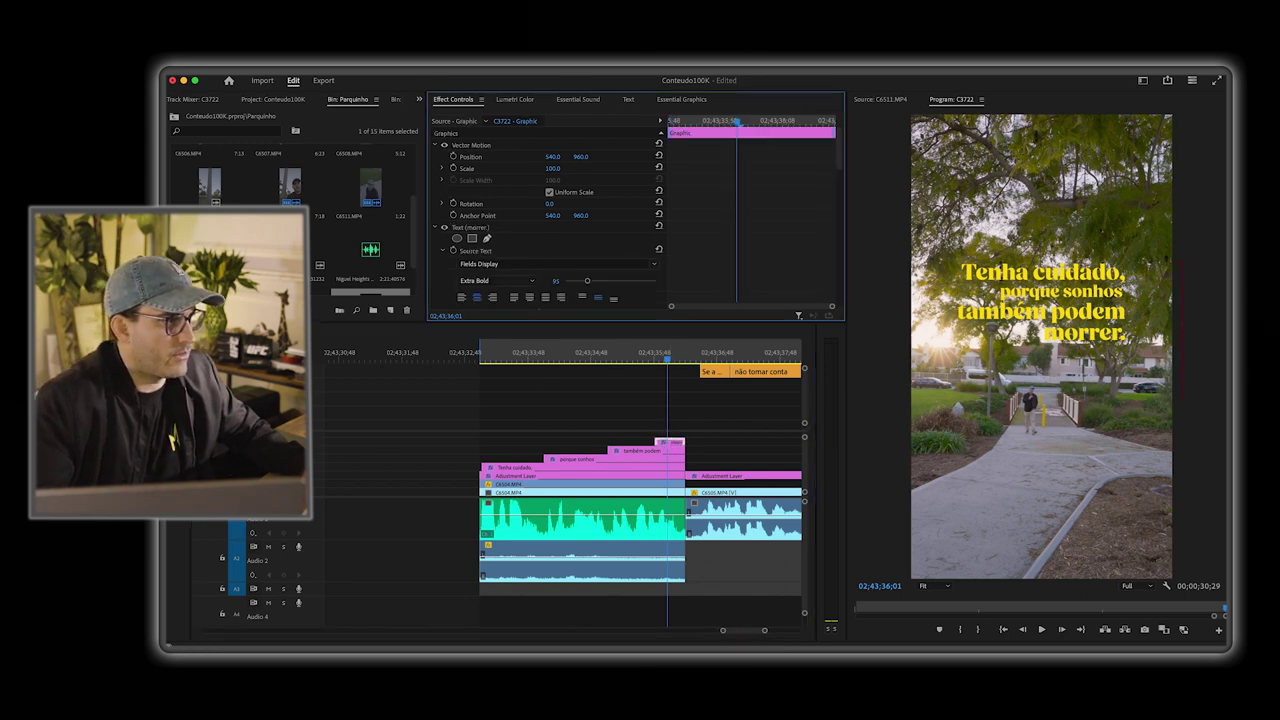
text(72)
key(Return)
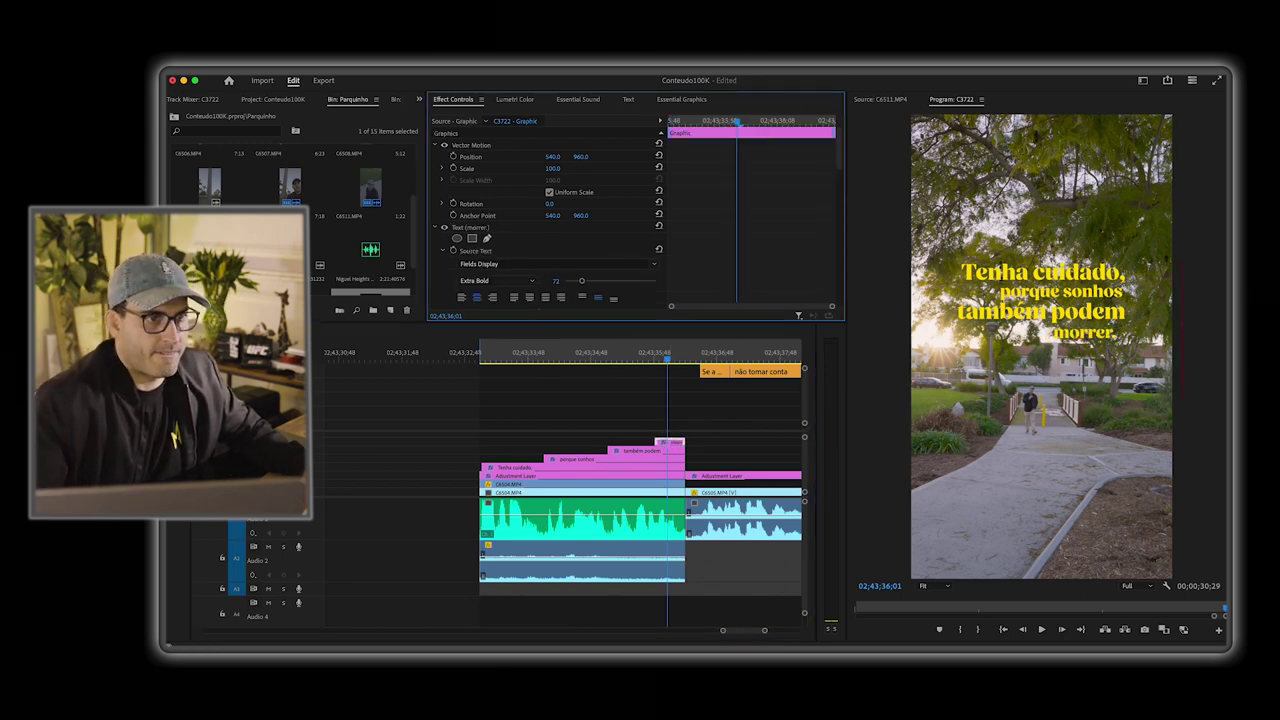
key(shift+3)
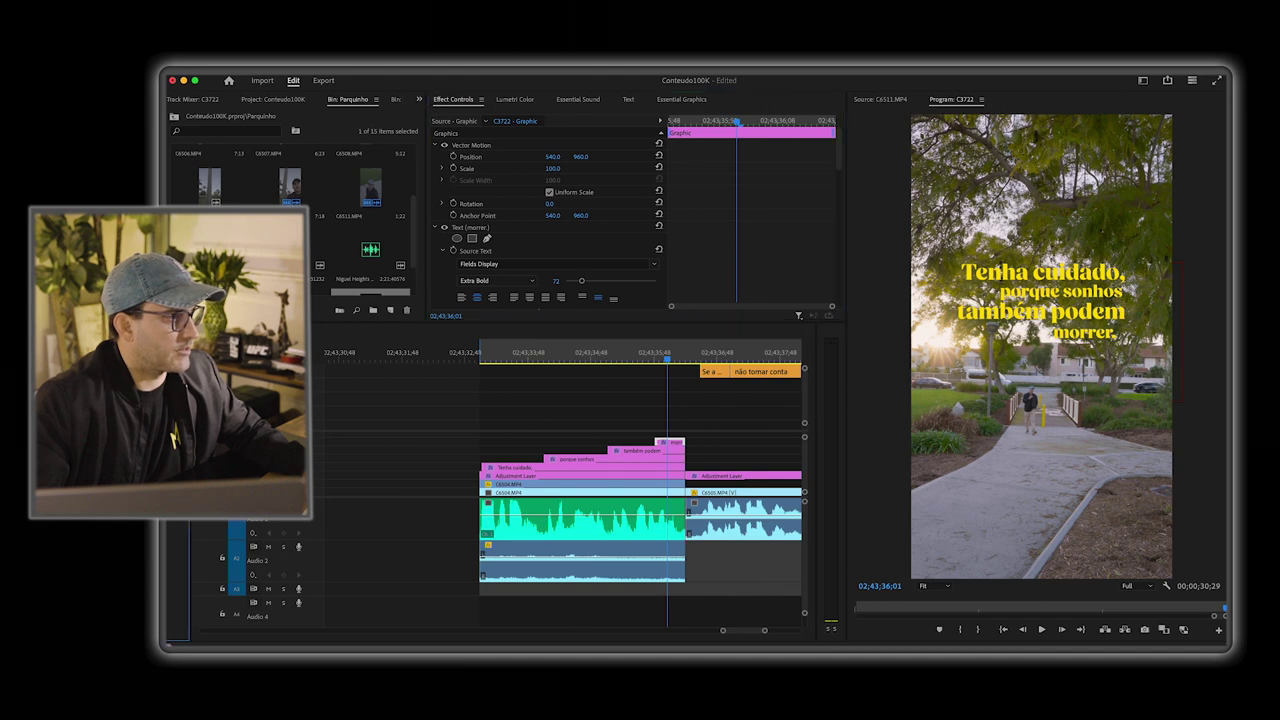
click(1094, 338)
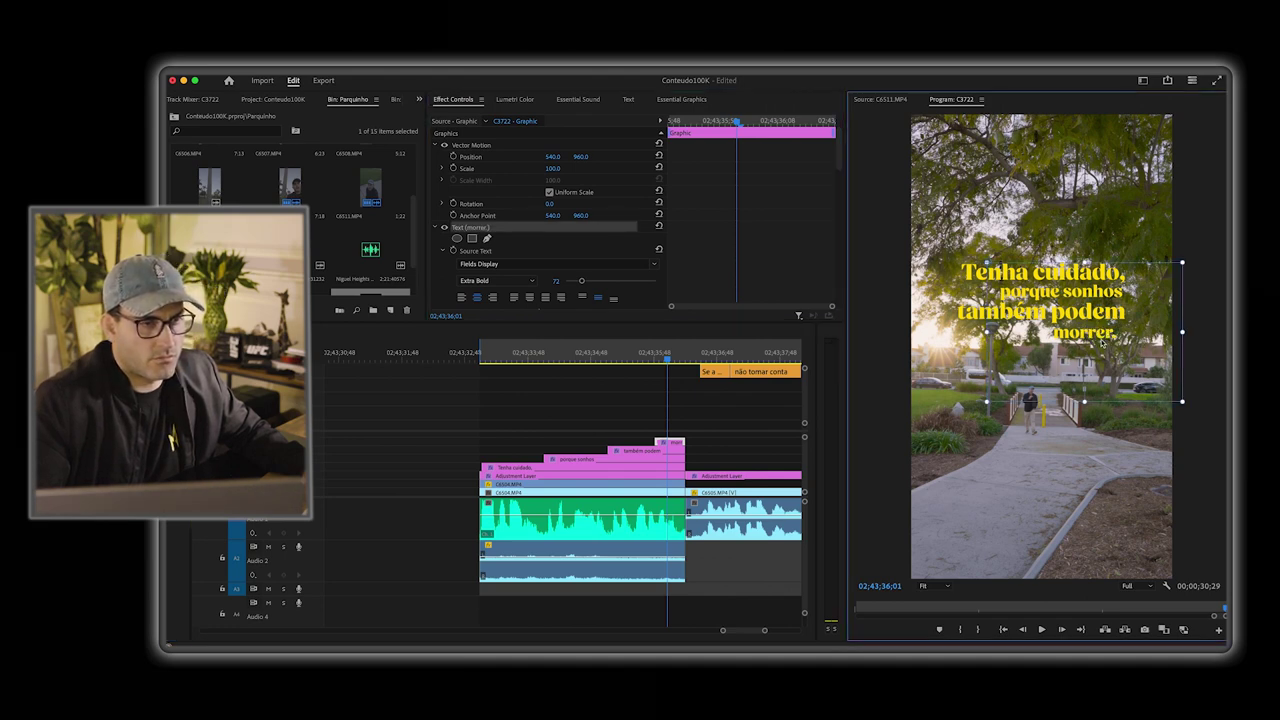
drag(1096, 340, 1106, 338)
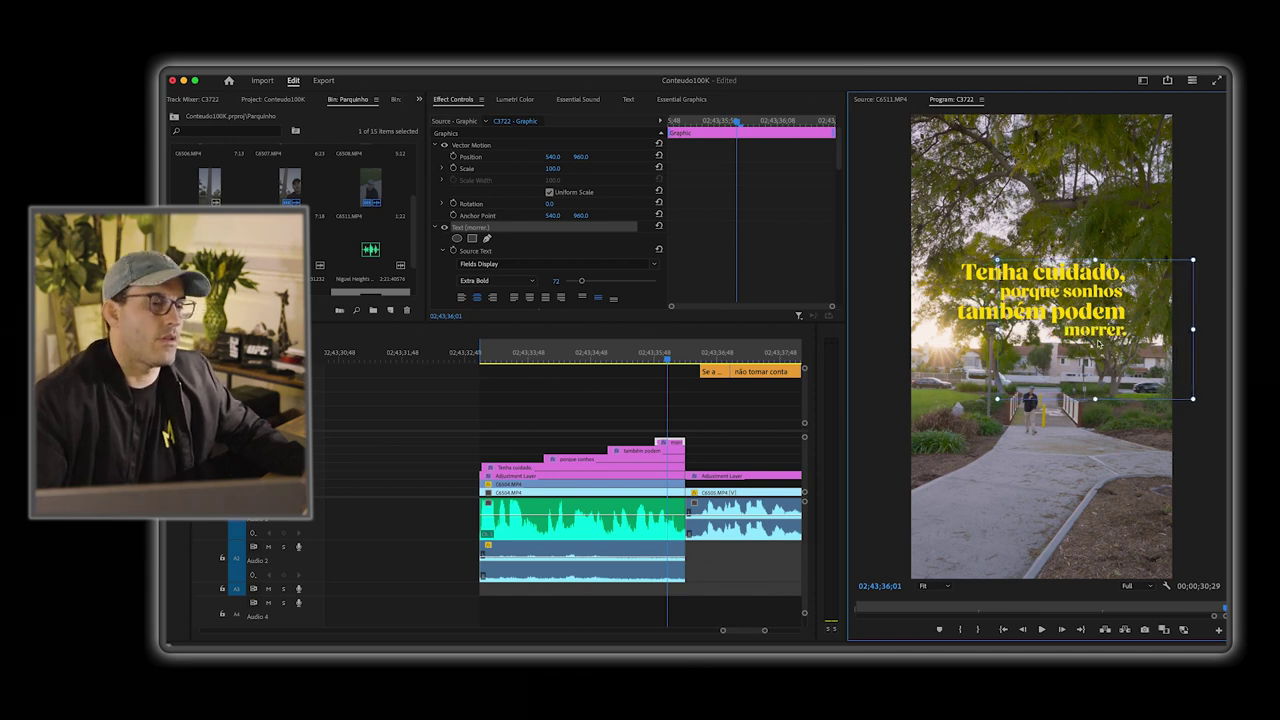
click(1036, 478)
key(super+alt+Right)
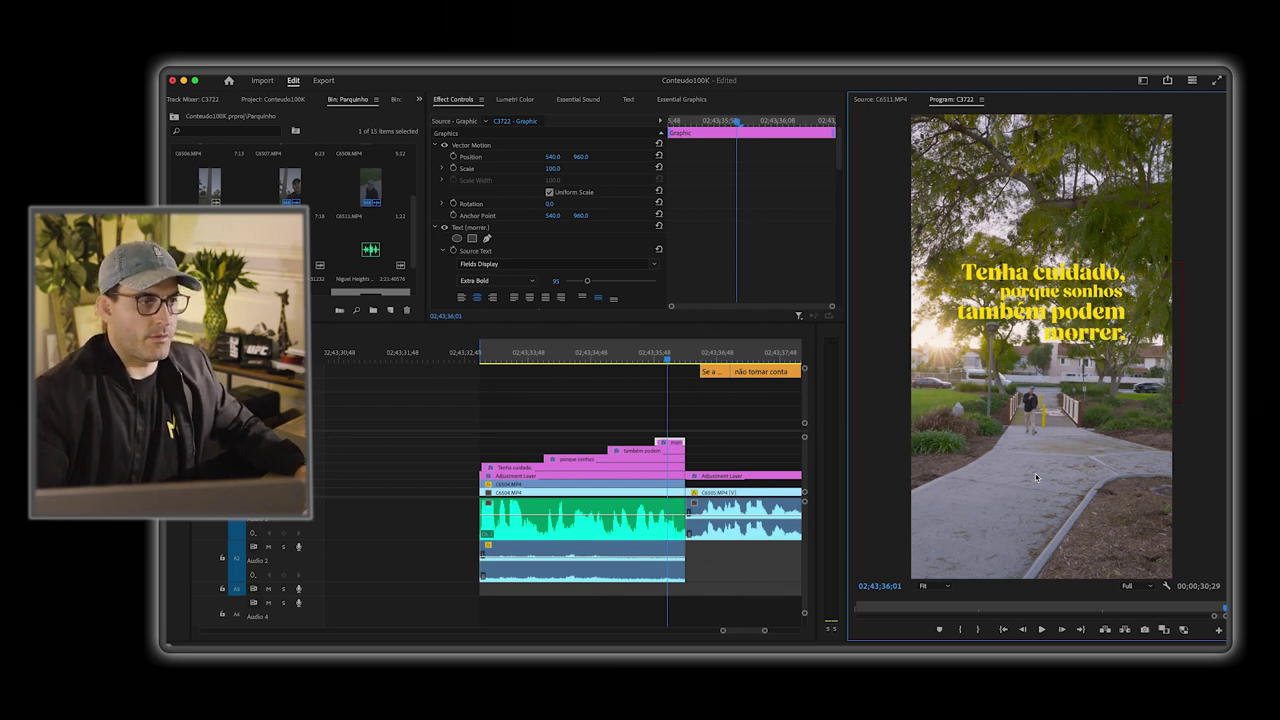
Step: Nest the four yellow title graphics over the opening clip into one sequence, keeping the default name
click(660, 469)
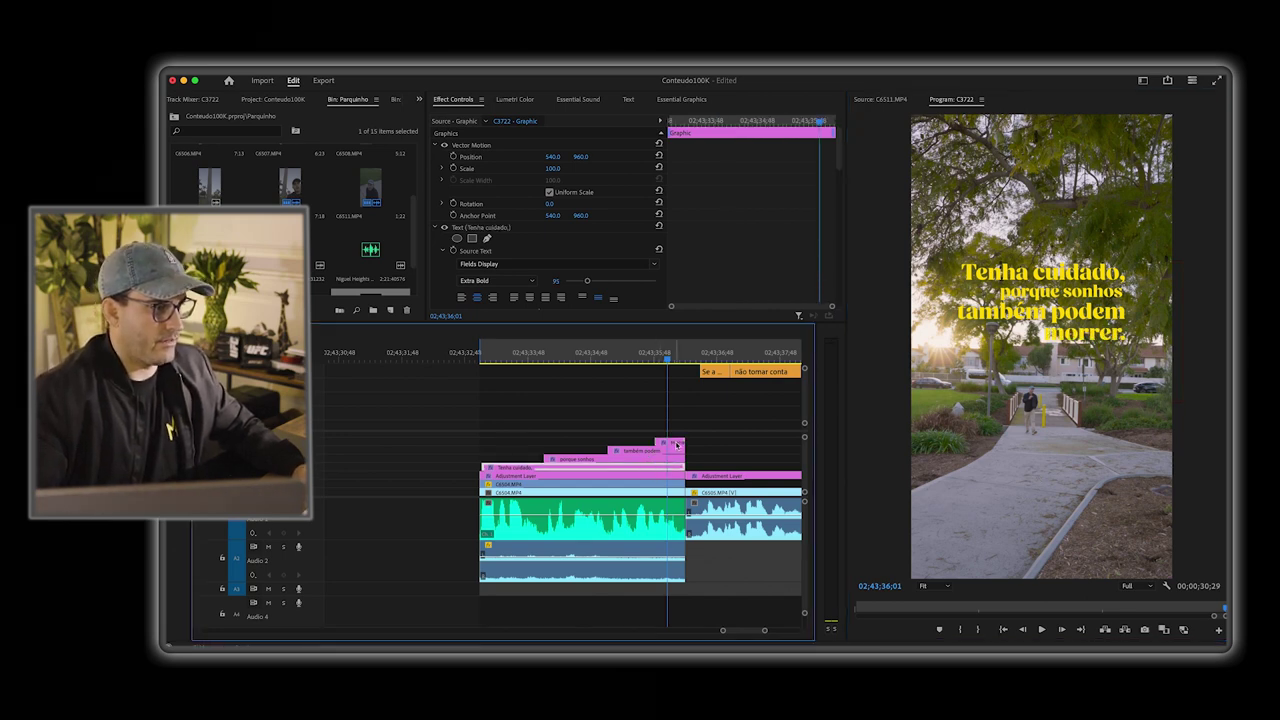
shift+click(677, 443)
shift+click(658, 451)
shift+click(656, 462)
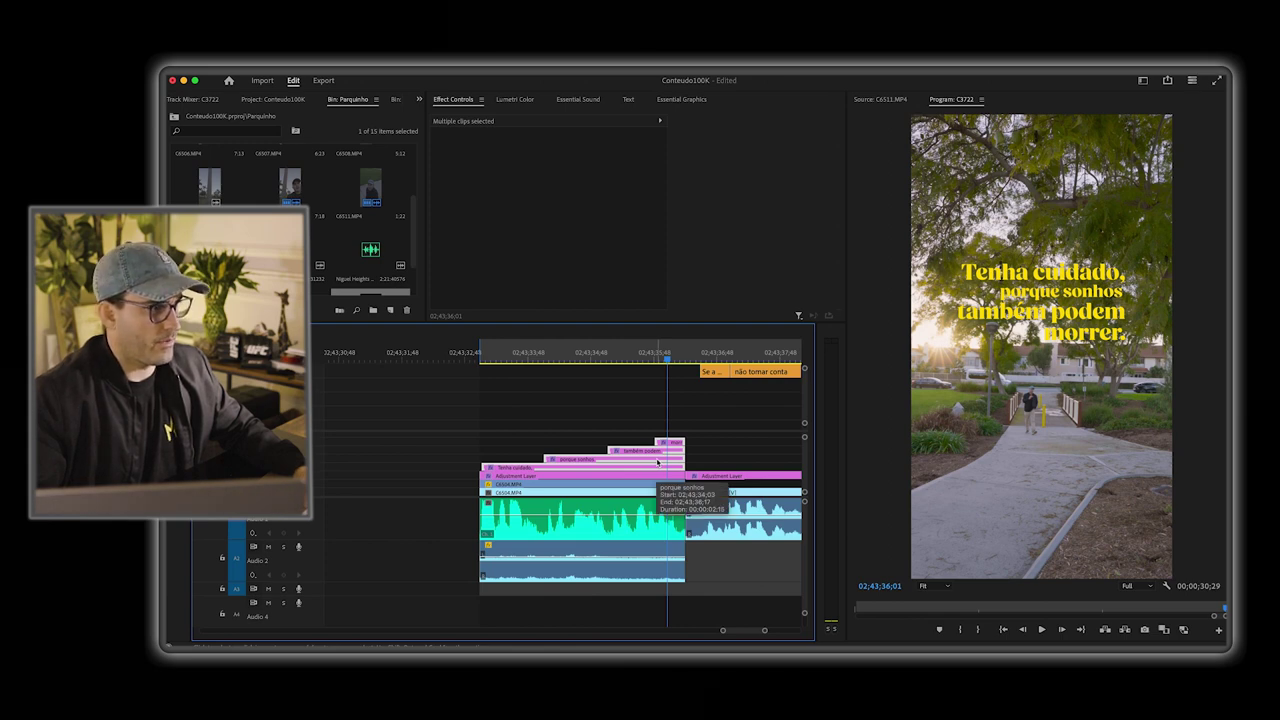
right_click(651, 463)
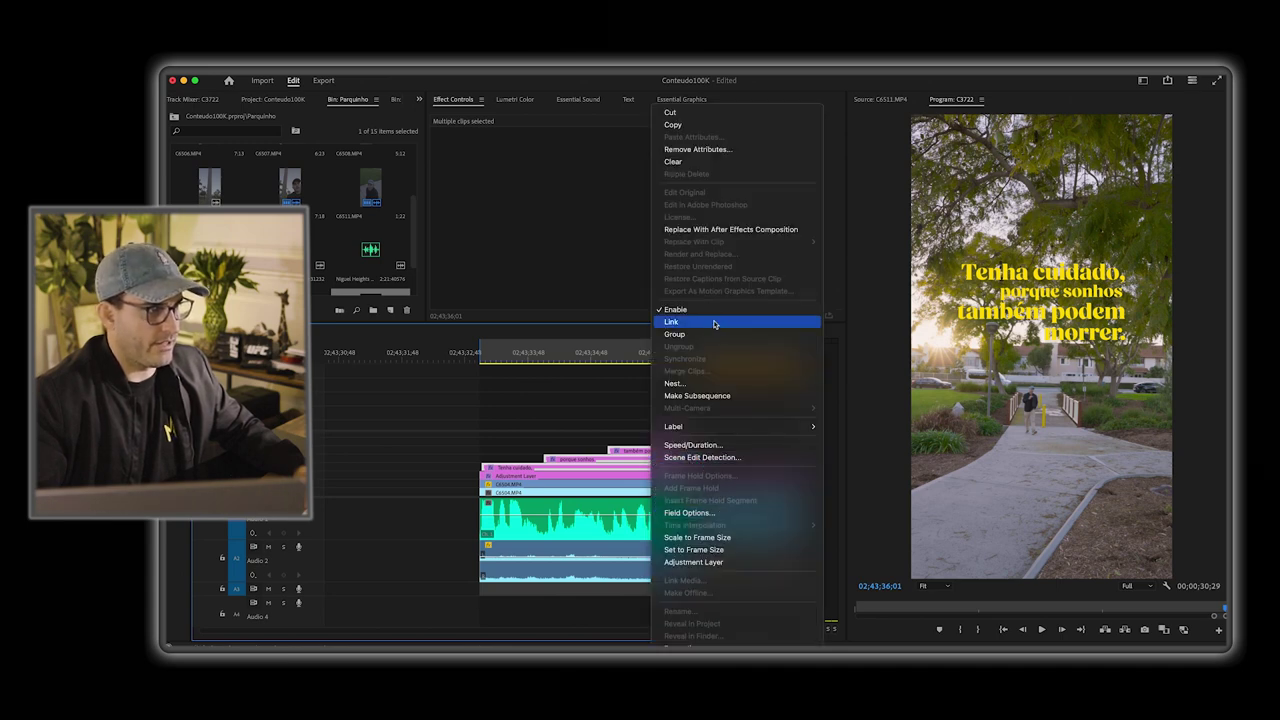
click(718, 384)
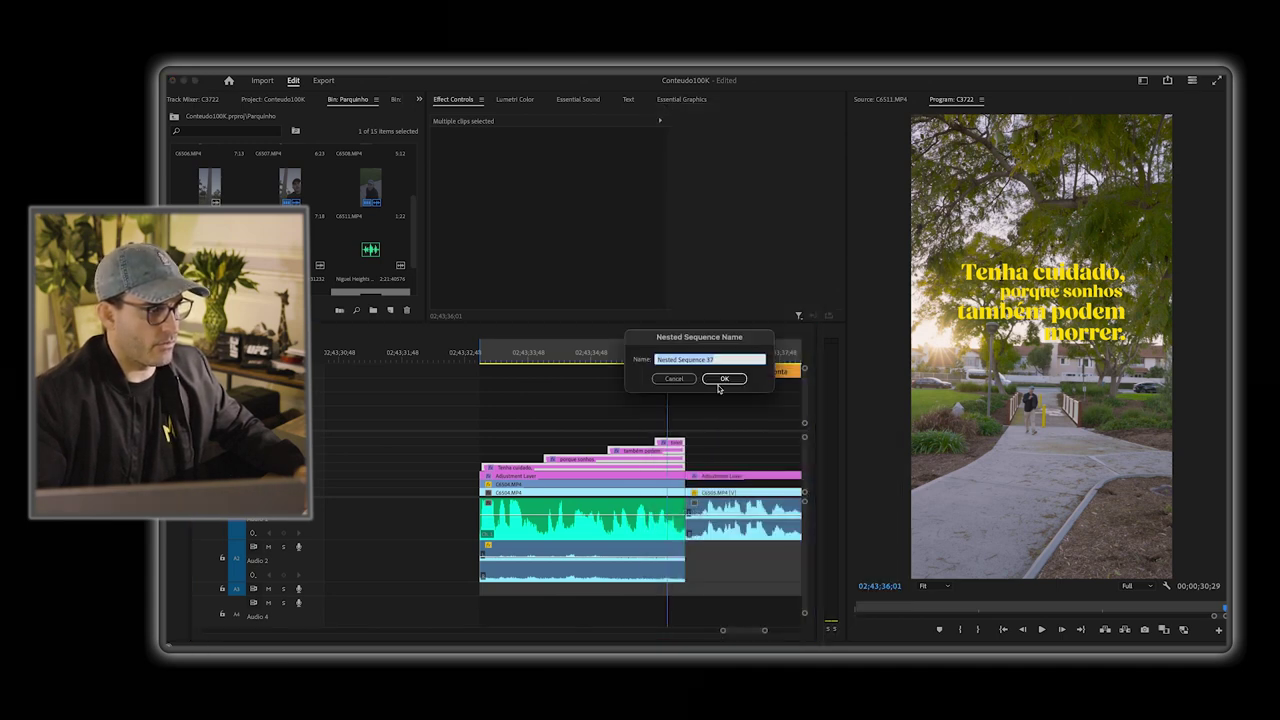
click(724, 379)
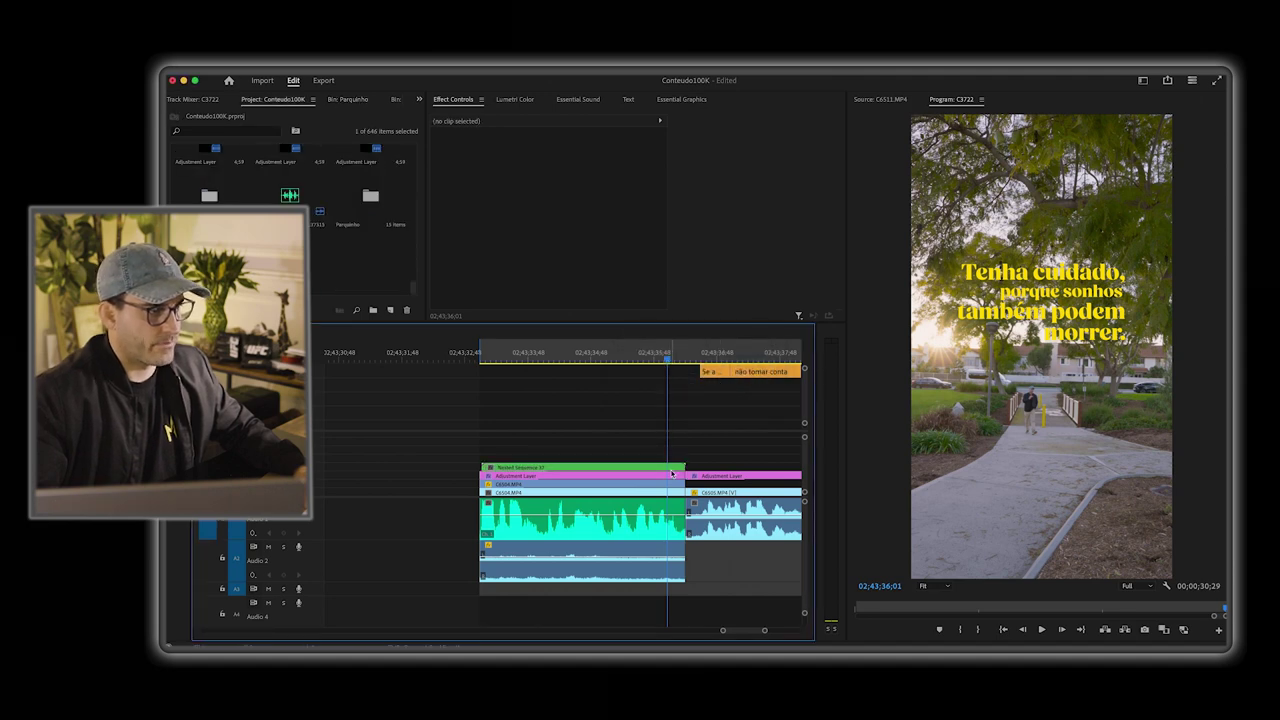
Step: Raise the nested titles by setting their vertical position to 861, and play the sequence back from its start
click(672, 470)
click(1048, 306)
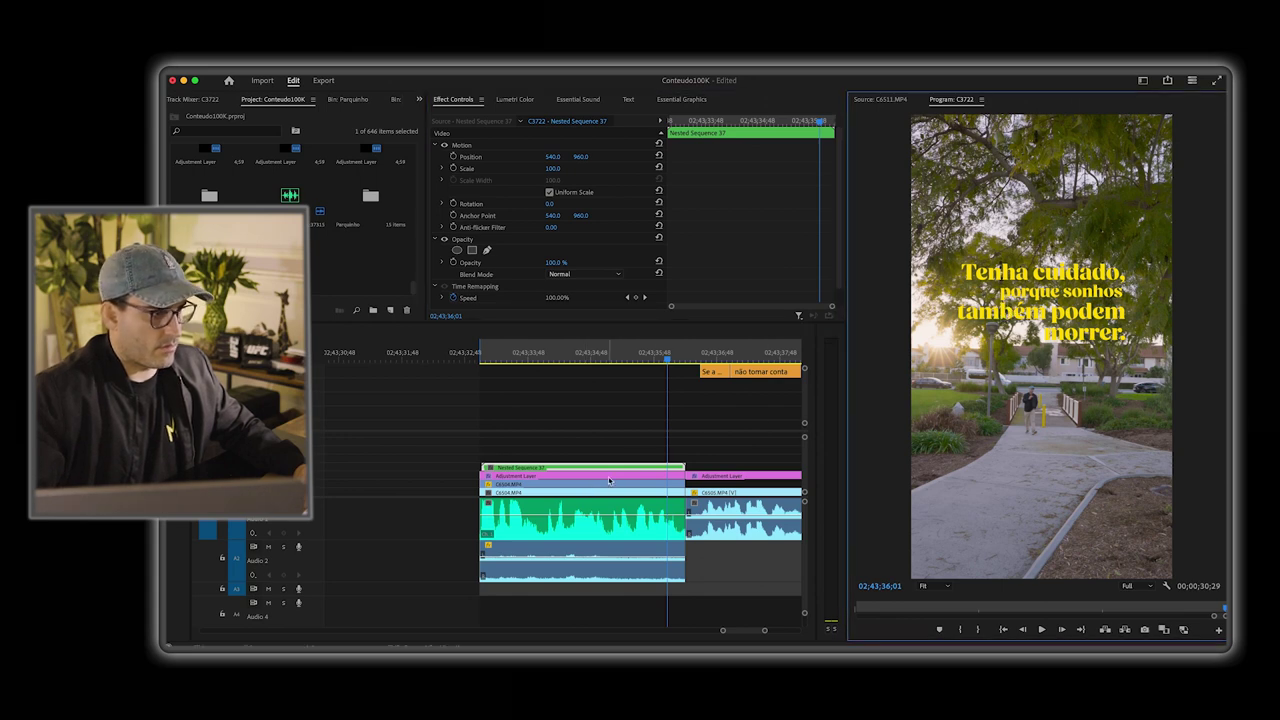
click(633, 467)
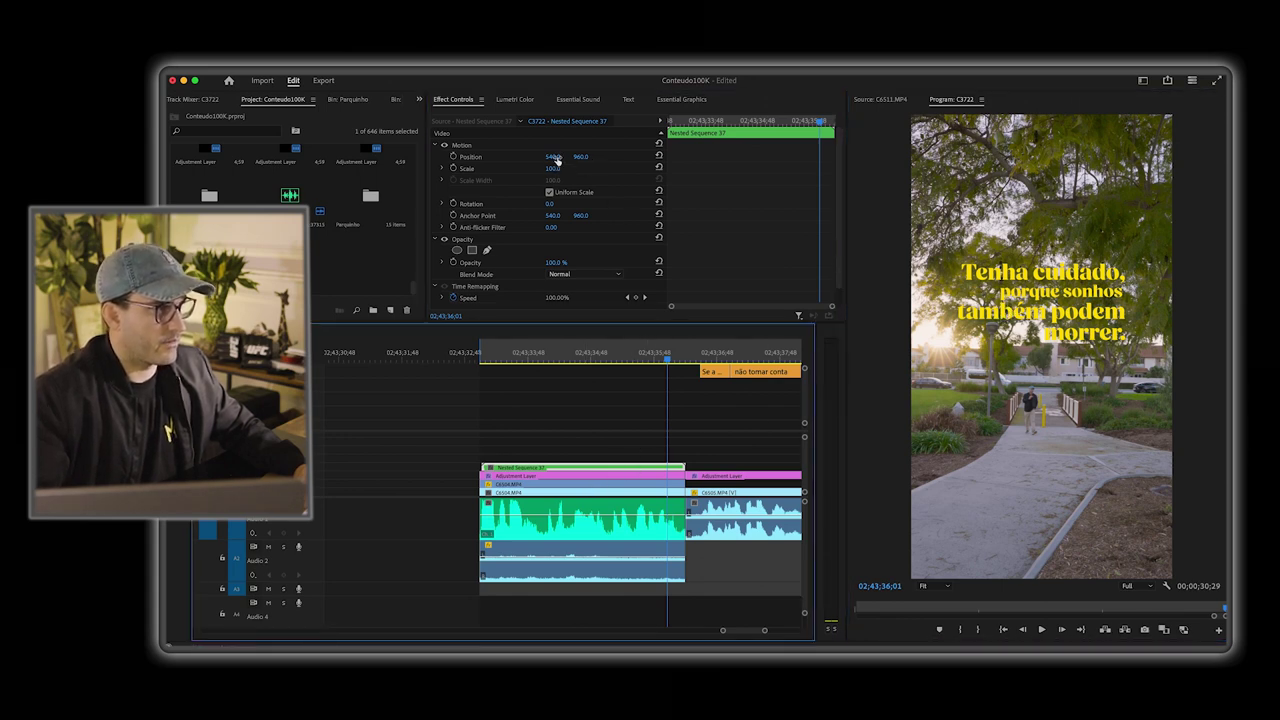
drag(583, 157, 520, 157)
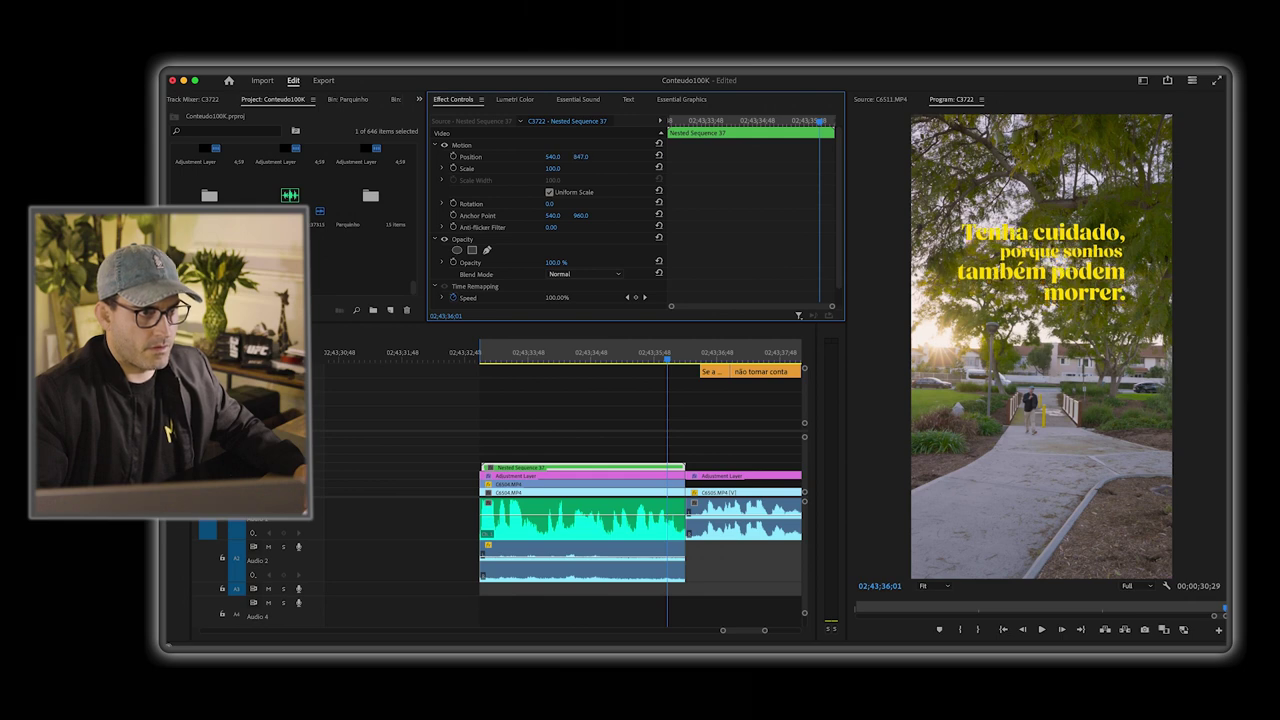
drag(580, 157, 562, 157)
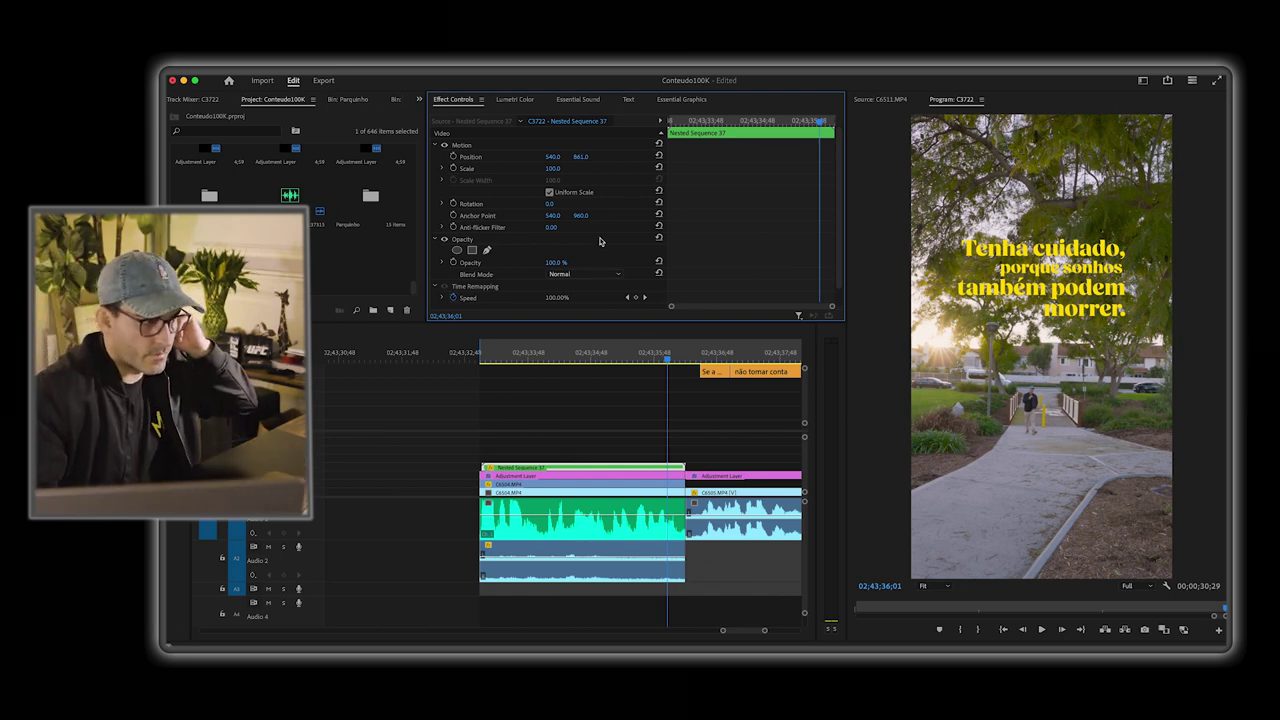
click(527, 358)
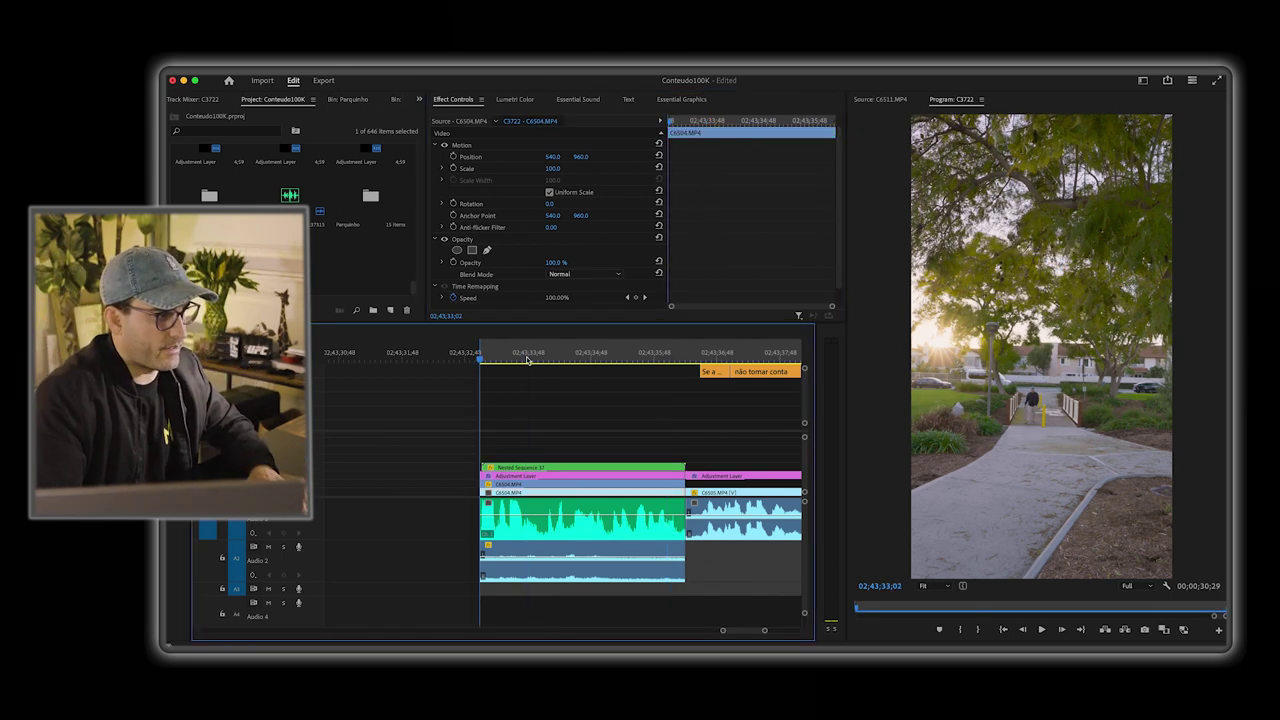
key(space)
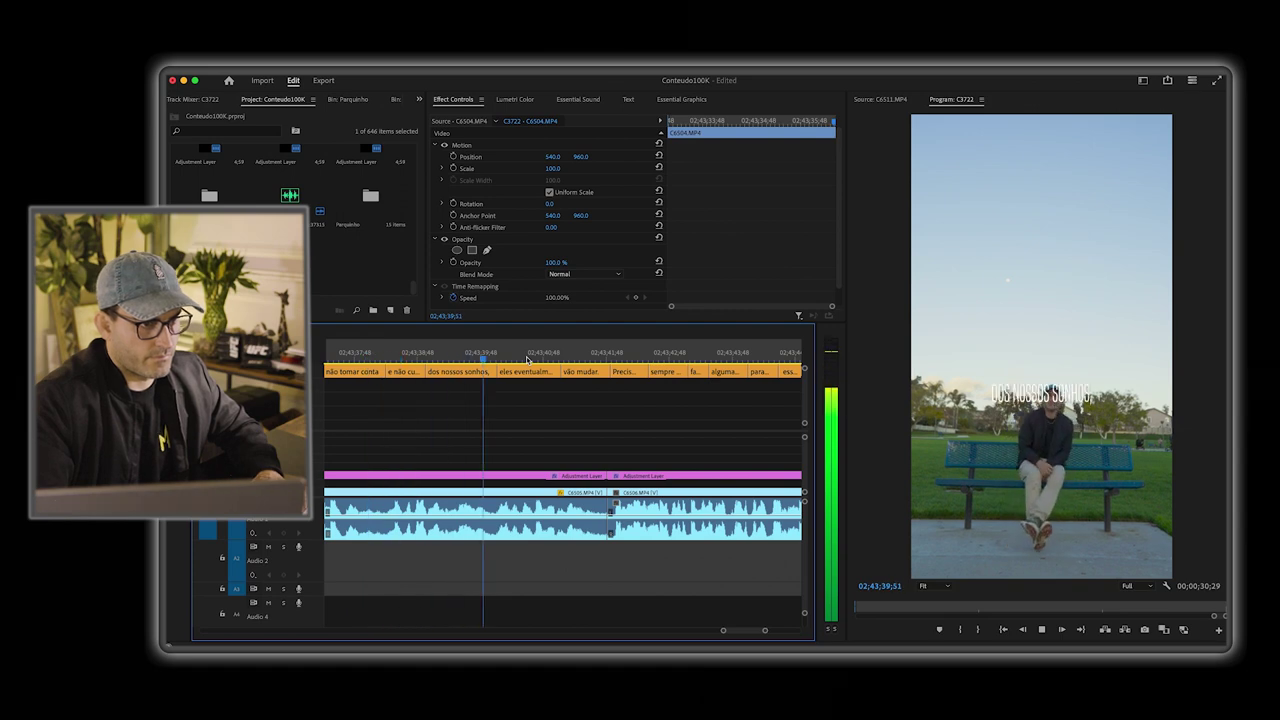
key(space)
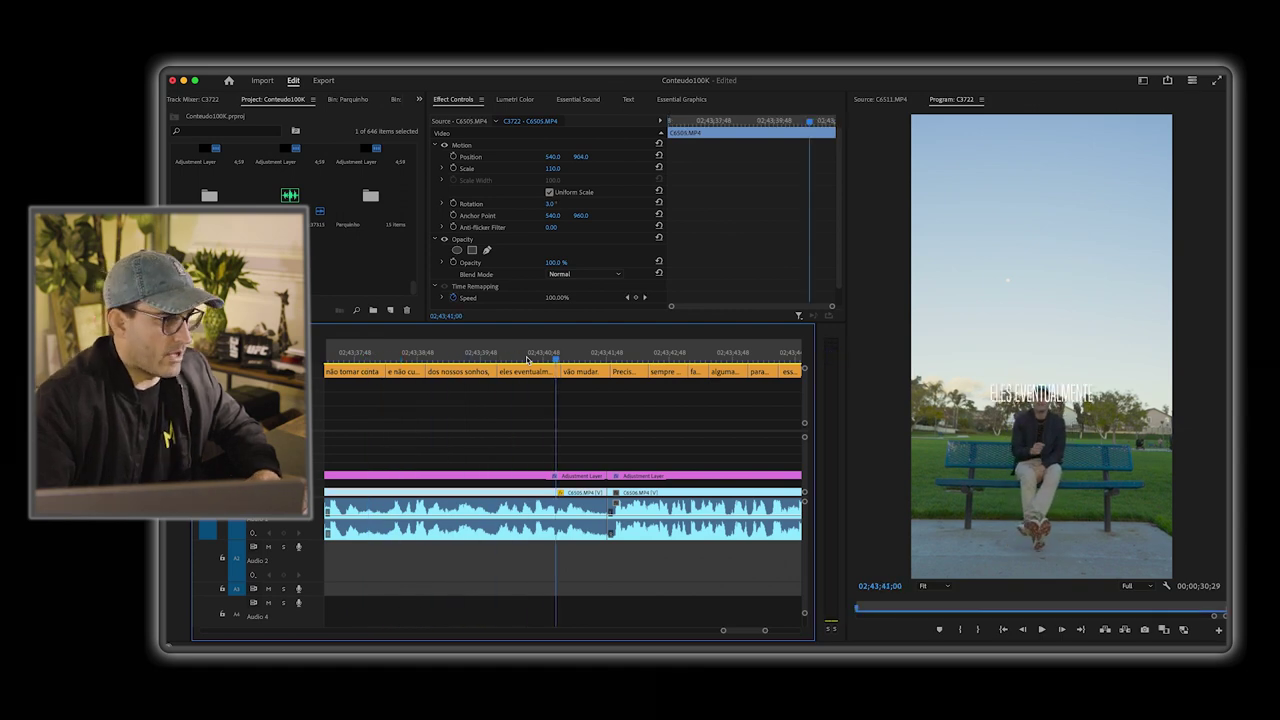
Step: Raise the "Se a gente" caption in the bench clip until it sits above the man's head
key(minus)
key(minus)
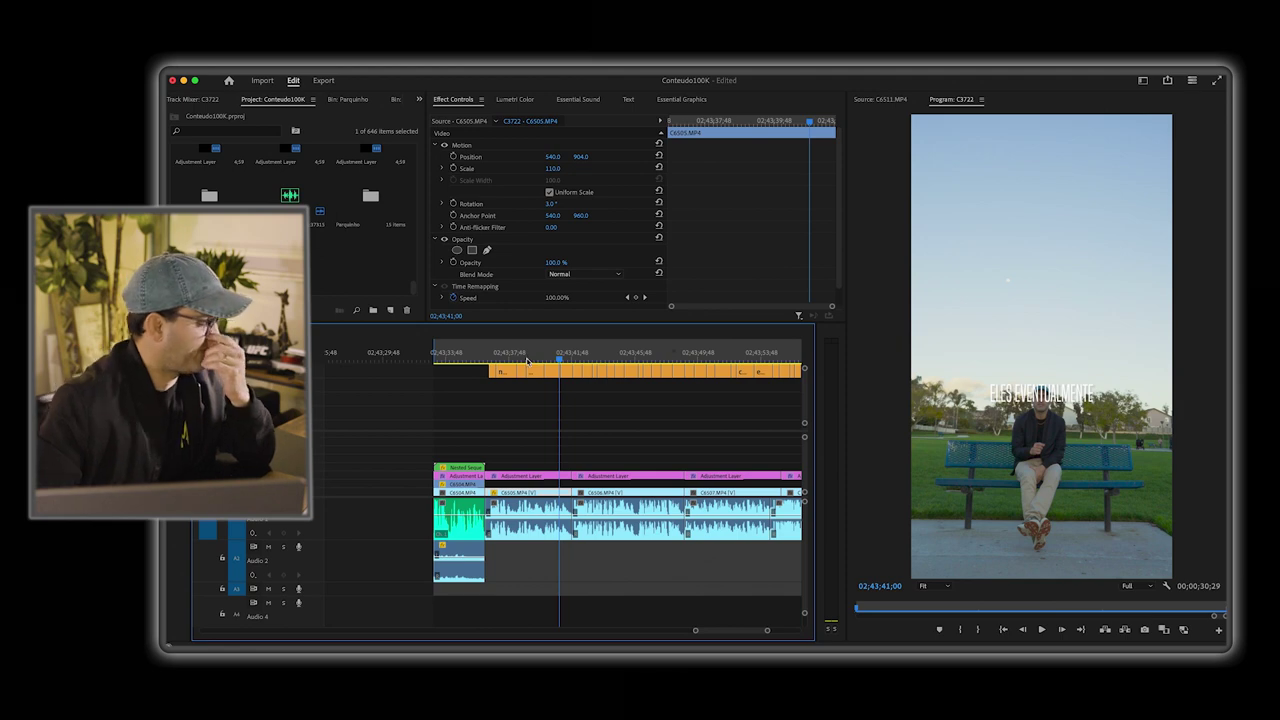
mouse_move(509, 360)
mouse_down()
mouse_move(491, 358)
mouse_move(526, 358)
mouse_move(491, 360)
mouse_move(492, 376)
mouse_up()
click(492, 376)
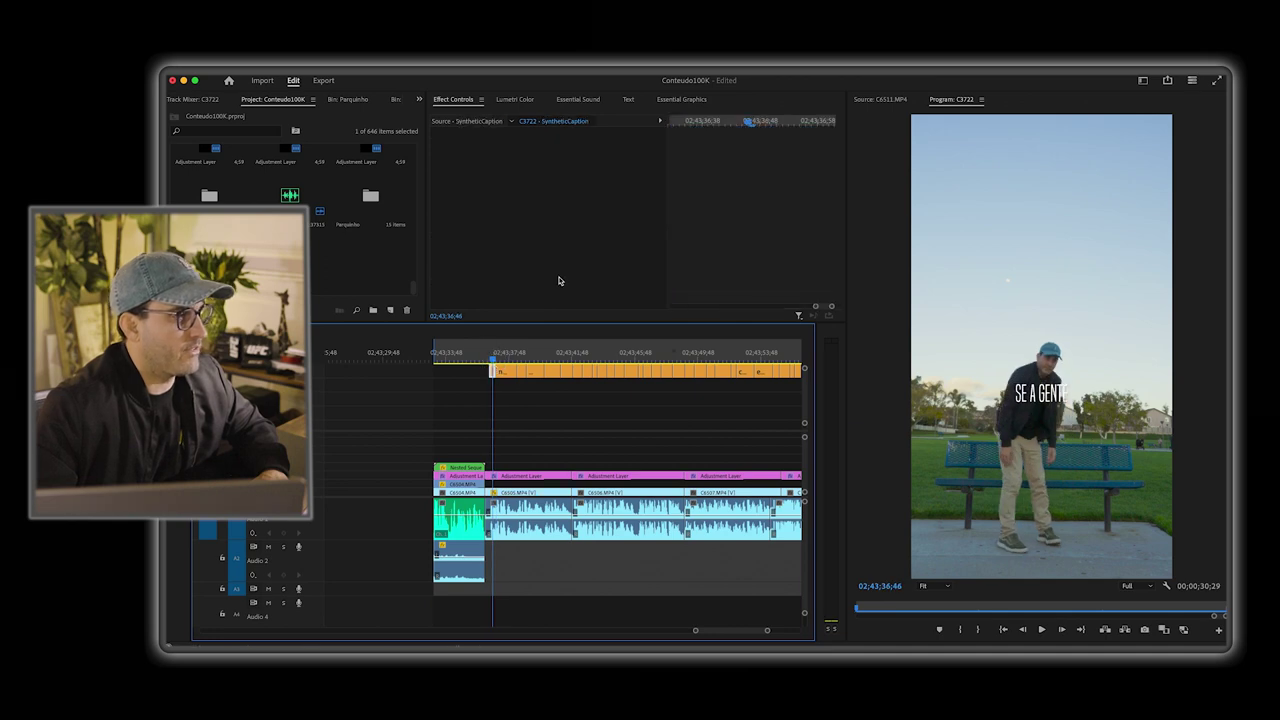
double_click(492, 376)
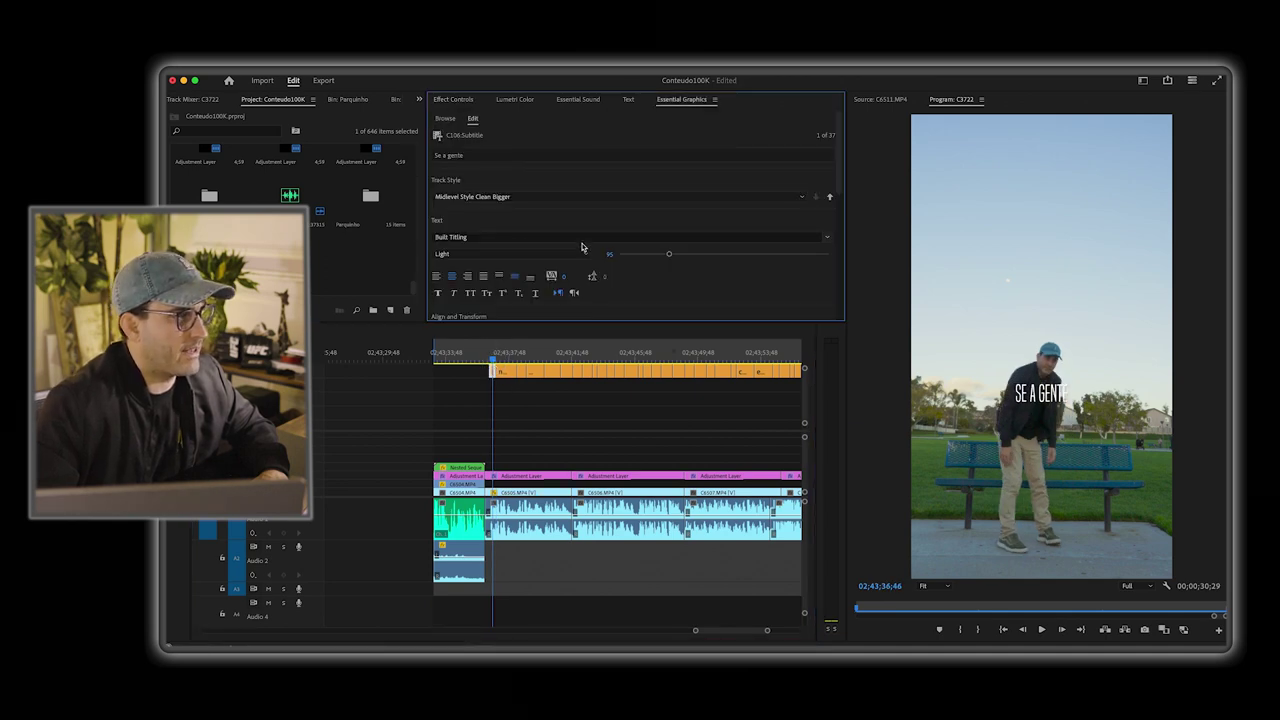
scroll(581, 289, down, 3)
click(530, 248)
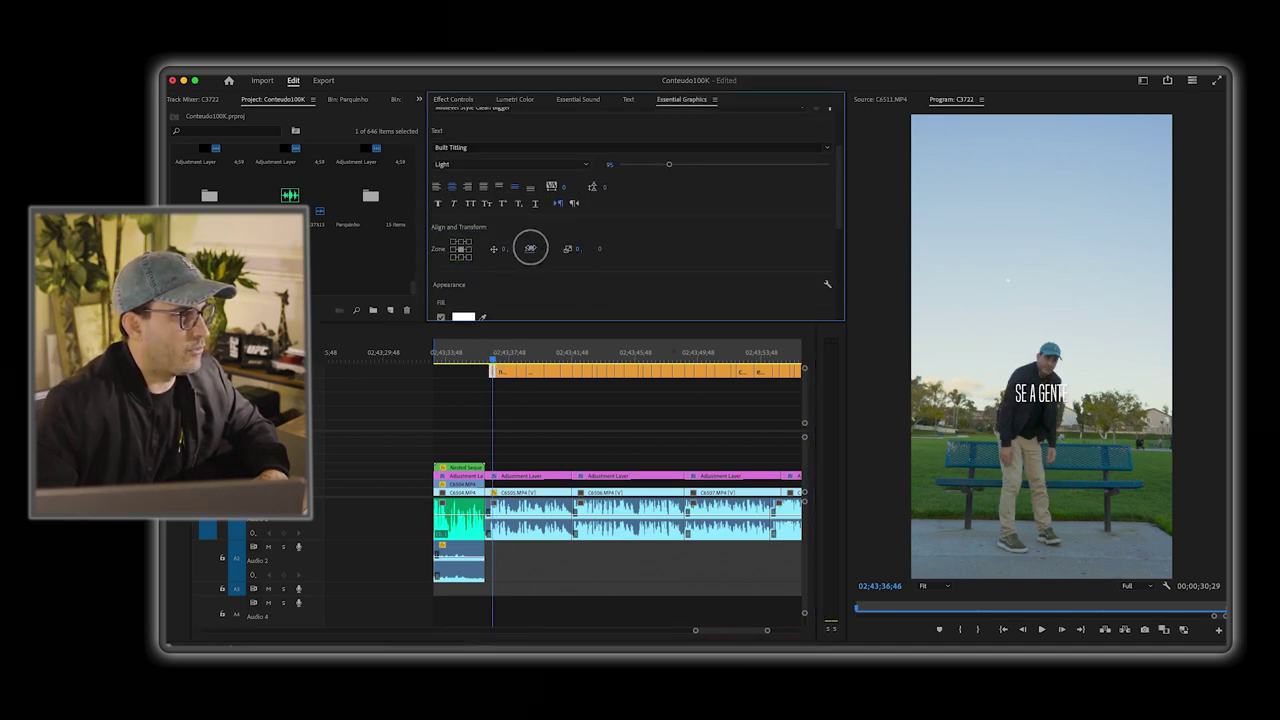
drag(530, 248, 390, 271)
Step: Set the vertical offset of the "não tomar conta" caption to -95, matching the "Se a gente" caption, and start playback
mouse_move(491, 360)
mouse_down()
mouse_move(514, 360)
mouse_move(491, 362)
mouse_up()
click(493, 372)
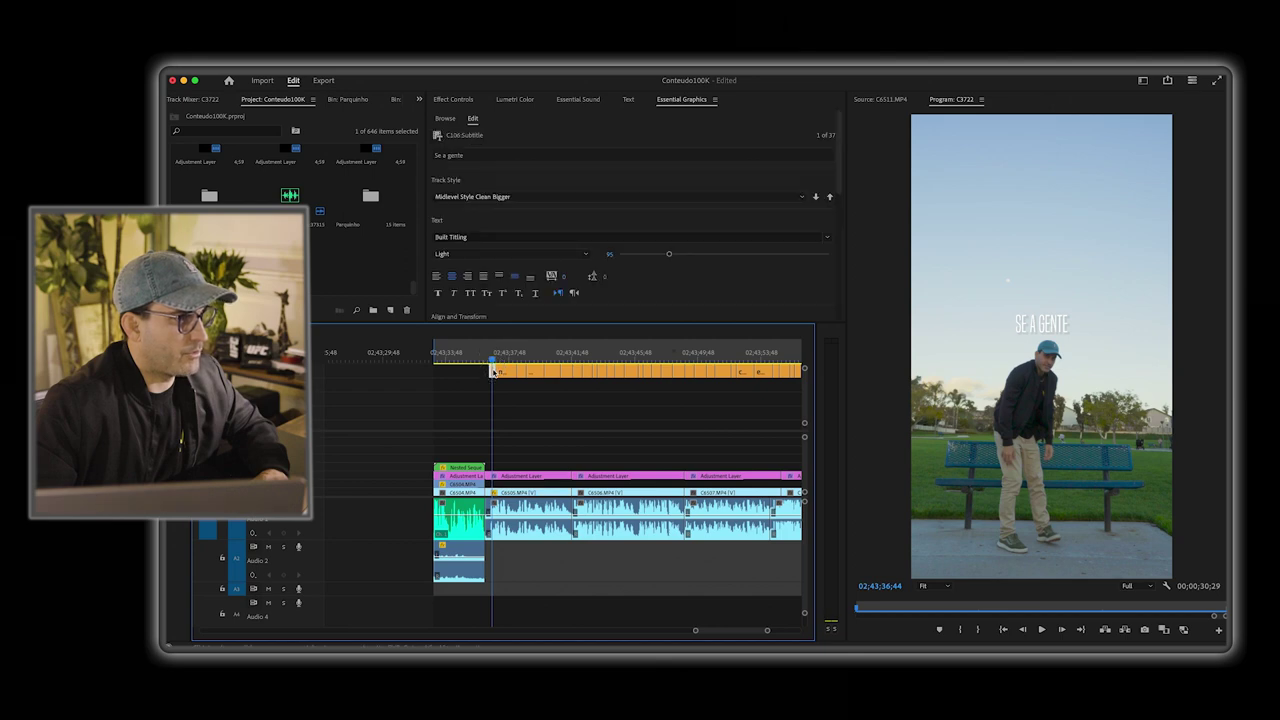
scroll(504, 295, down, 2)
click(527, 297)
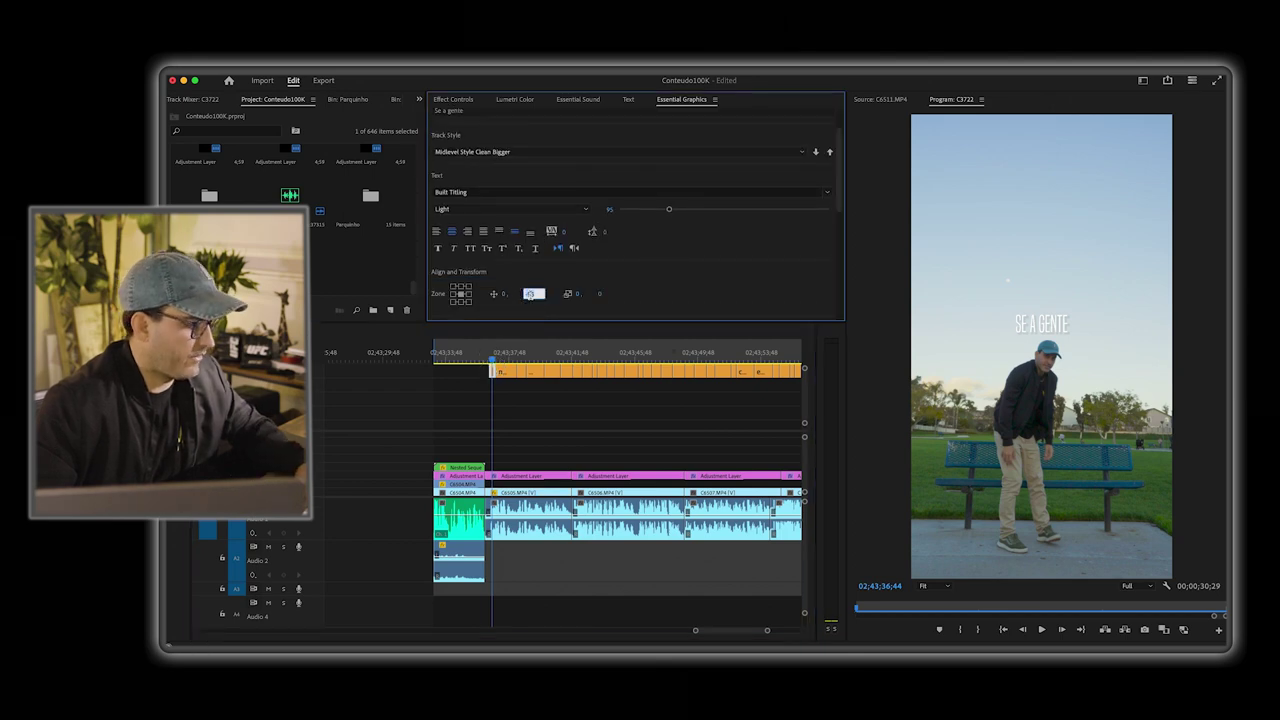
click(501, 352)
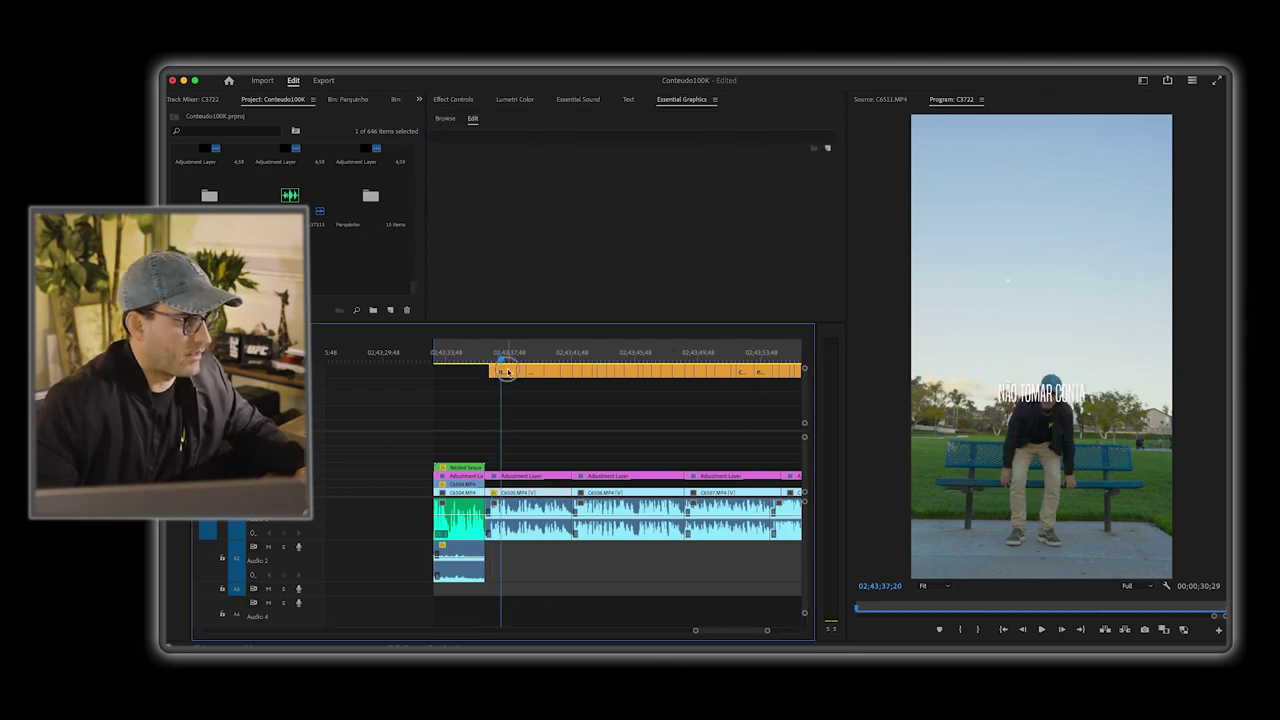
scroll(524, 299, down, 4)
click(530, 237)
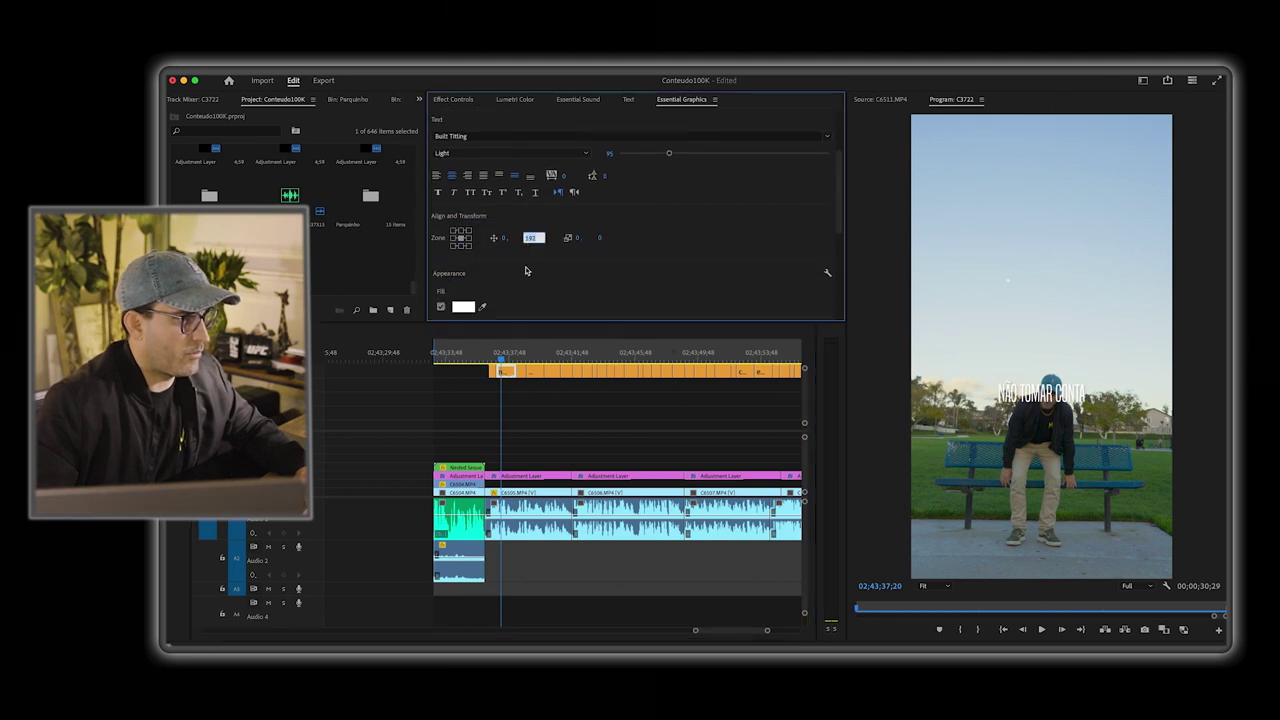
text(-95)
key(Return)
click(494, 343)
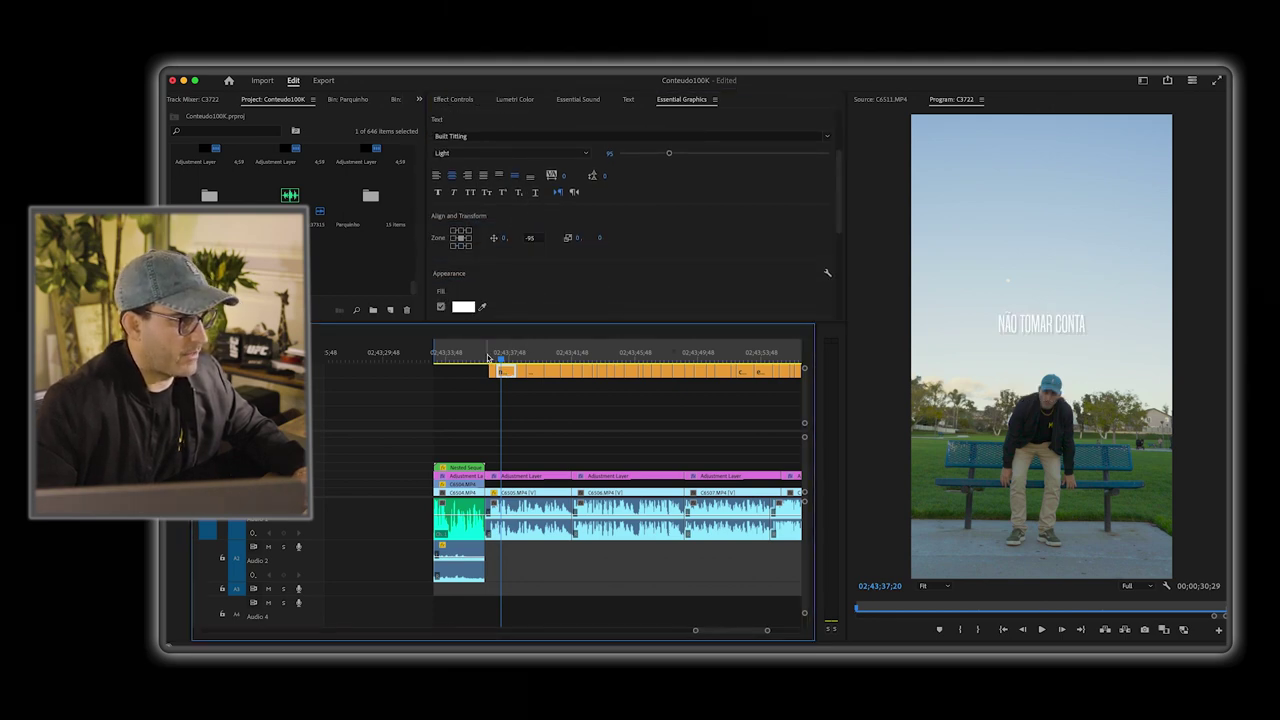
key(space)
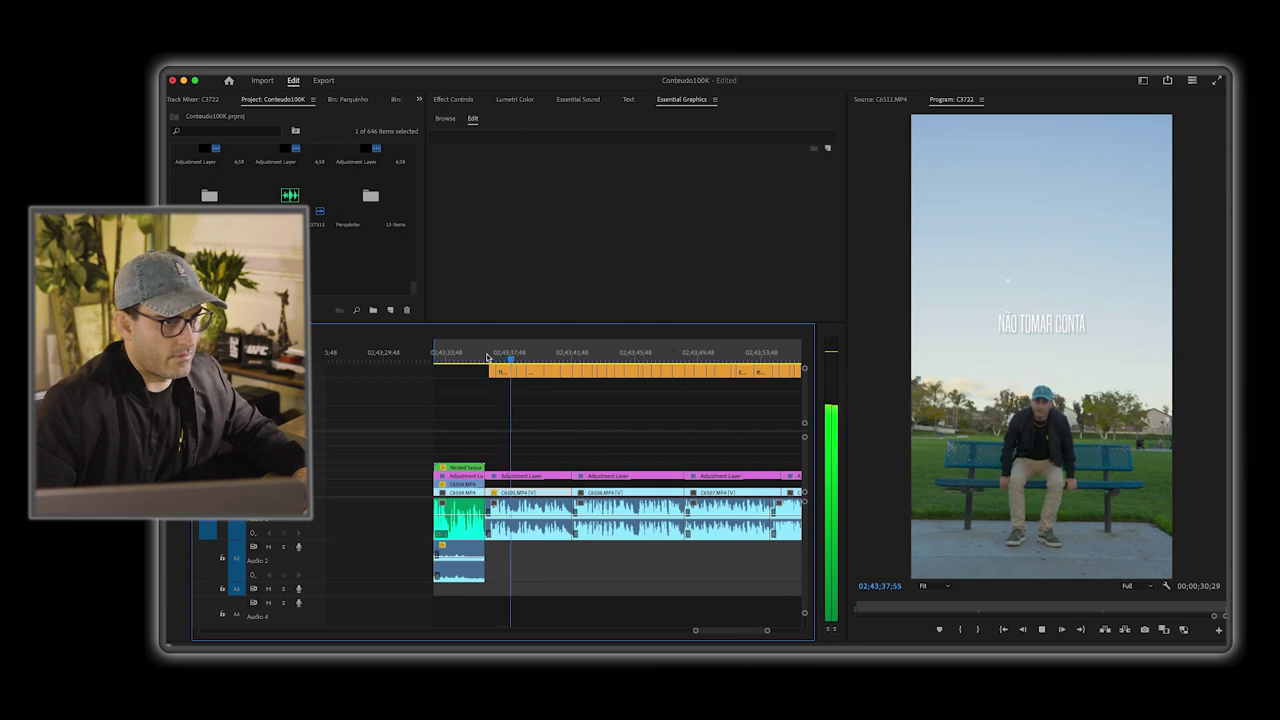
Step: Stop playback and lower the "não tomar conta" caption to a vertical offset of -16, just above the seated man's head
key(space)
mouse_move(505, 356)
mouse_down()
mouse_move(517, 356)
mouse_move(512, 376)
mouse_up()
click(507, 371)
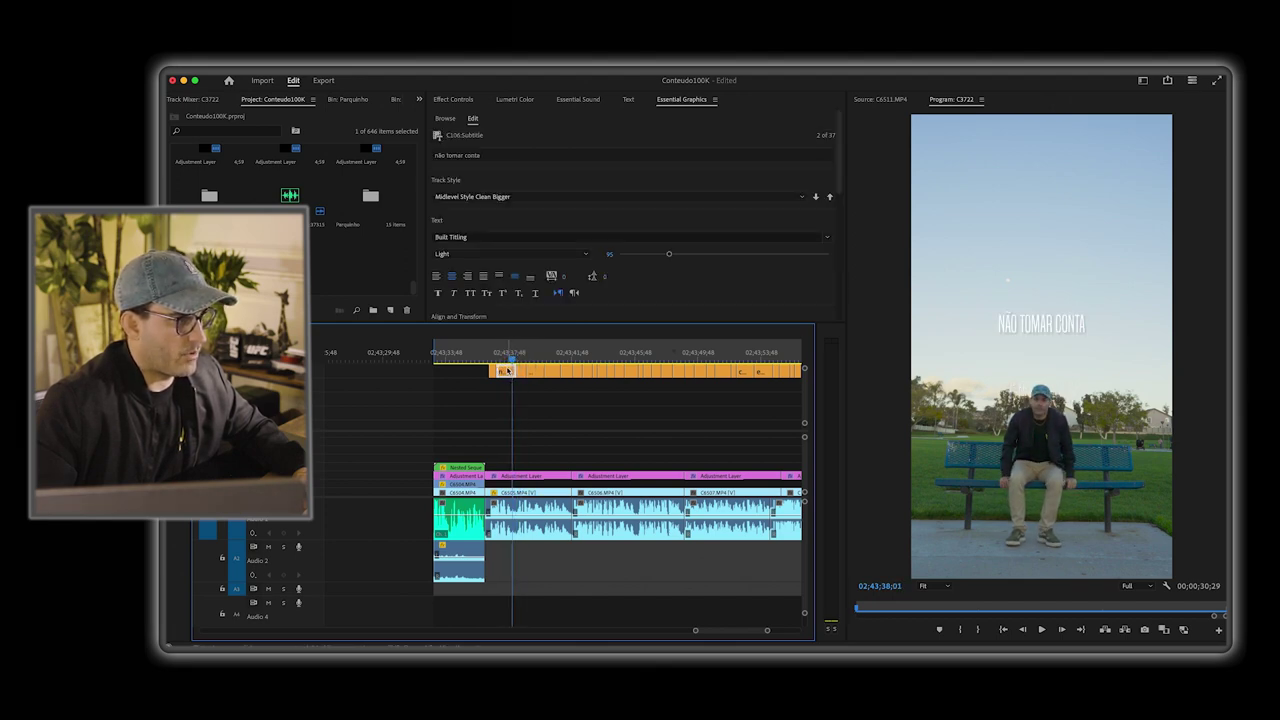
scroll(513, 286, down, 2)
drag(529, 275, 574, 279)
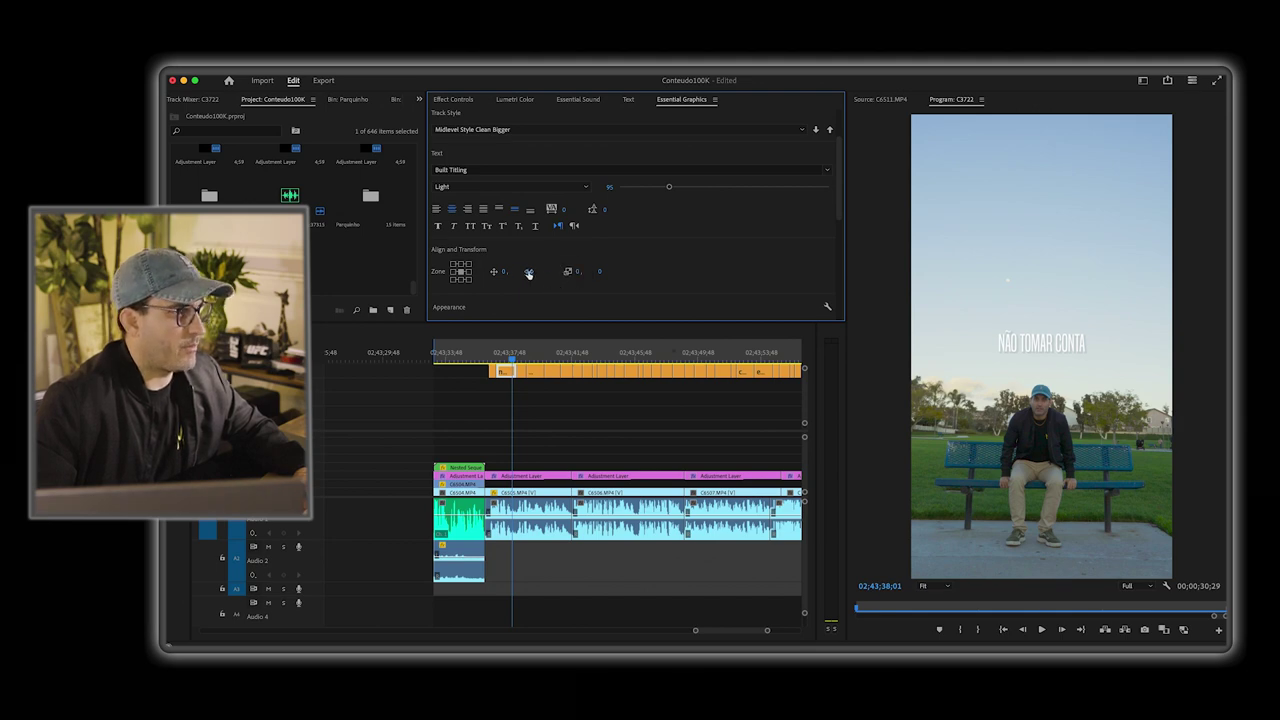
Step: Set the vertical offset of the "Se a gente" caption to -16
click(494, 357)
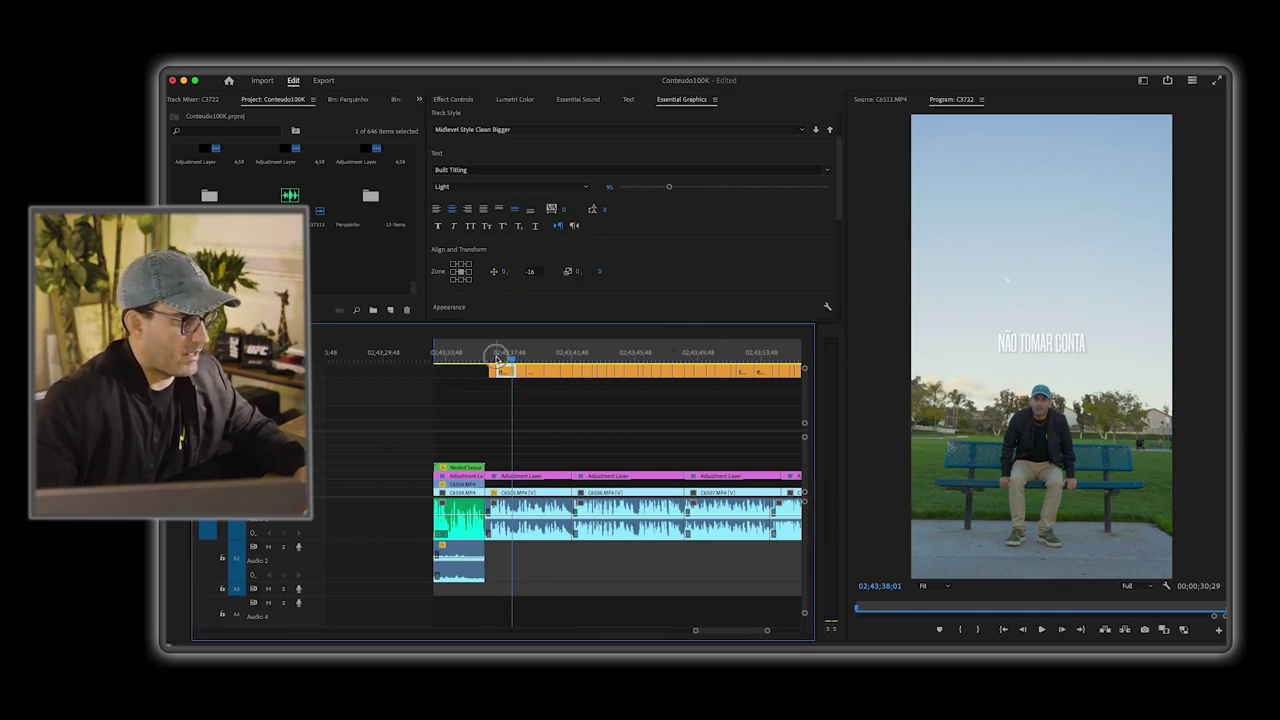
scroll(516, 305, down, 2)
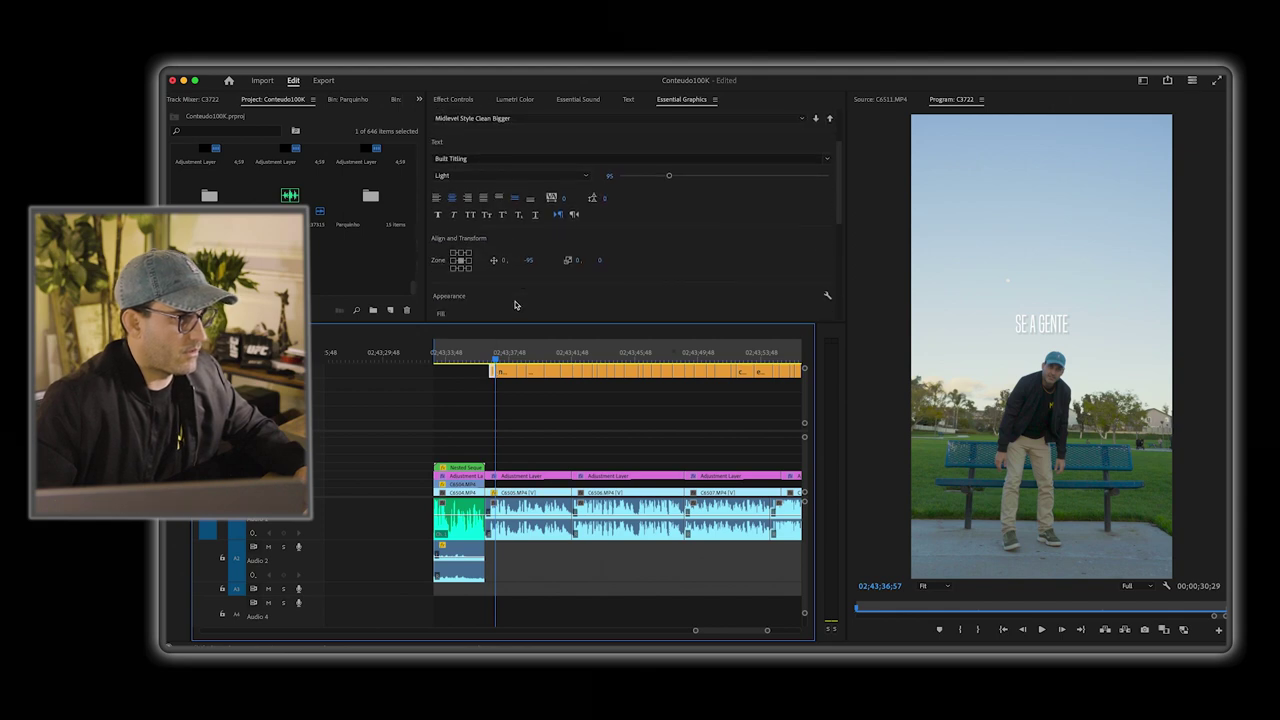
click(530, 261)
text(-16)
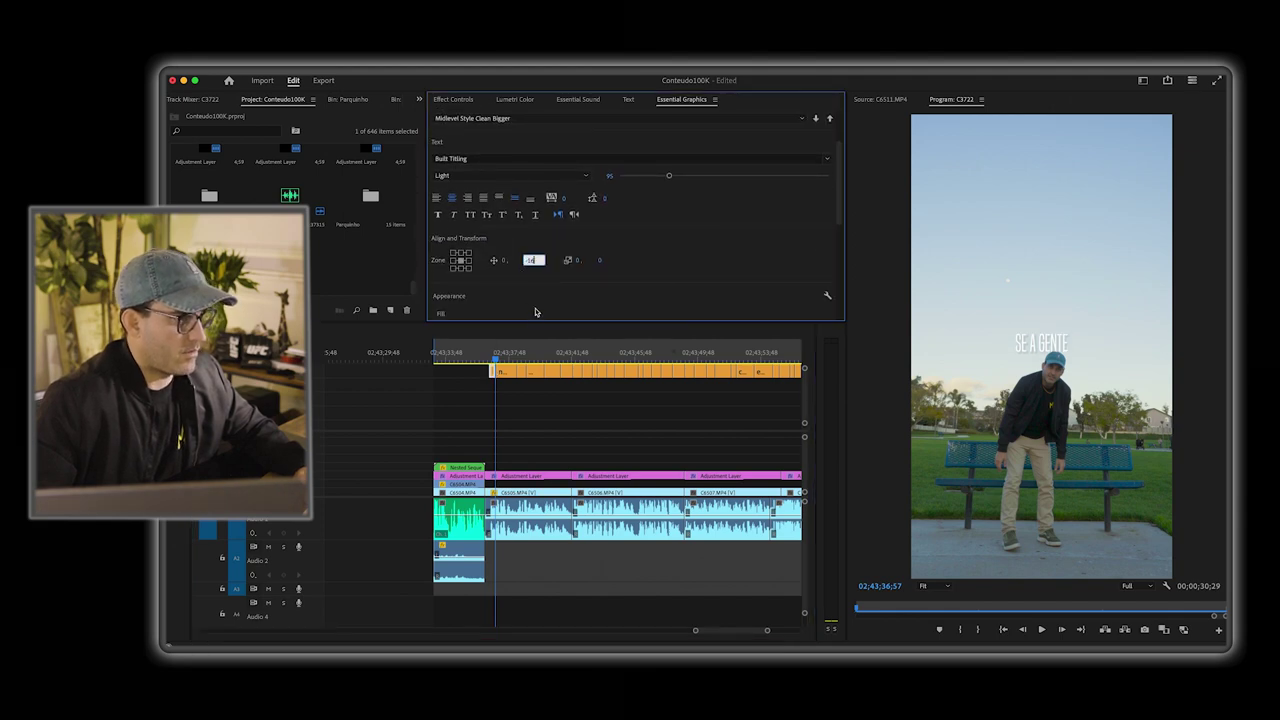
Step: Give the remaining bench clip captions, from "e não cuidar" onward, the same vertical offset as "não tomar conta"
click(505, 354)
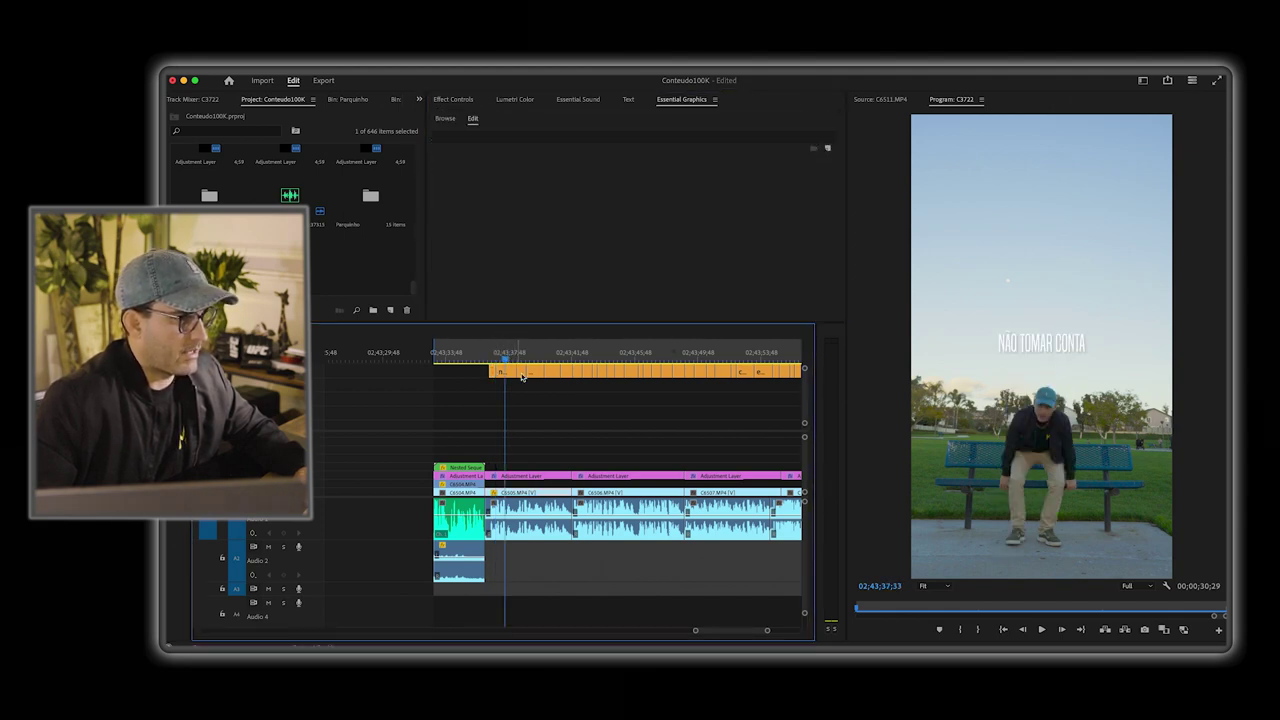
drag(568, 409, 520, 362)
key(space)
scroll(524, 295, down, 2)
click(530, 262)
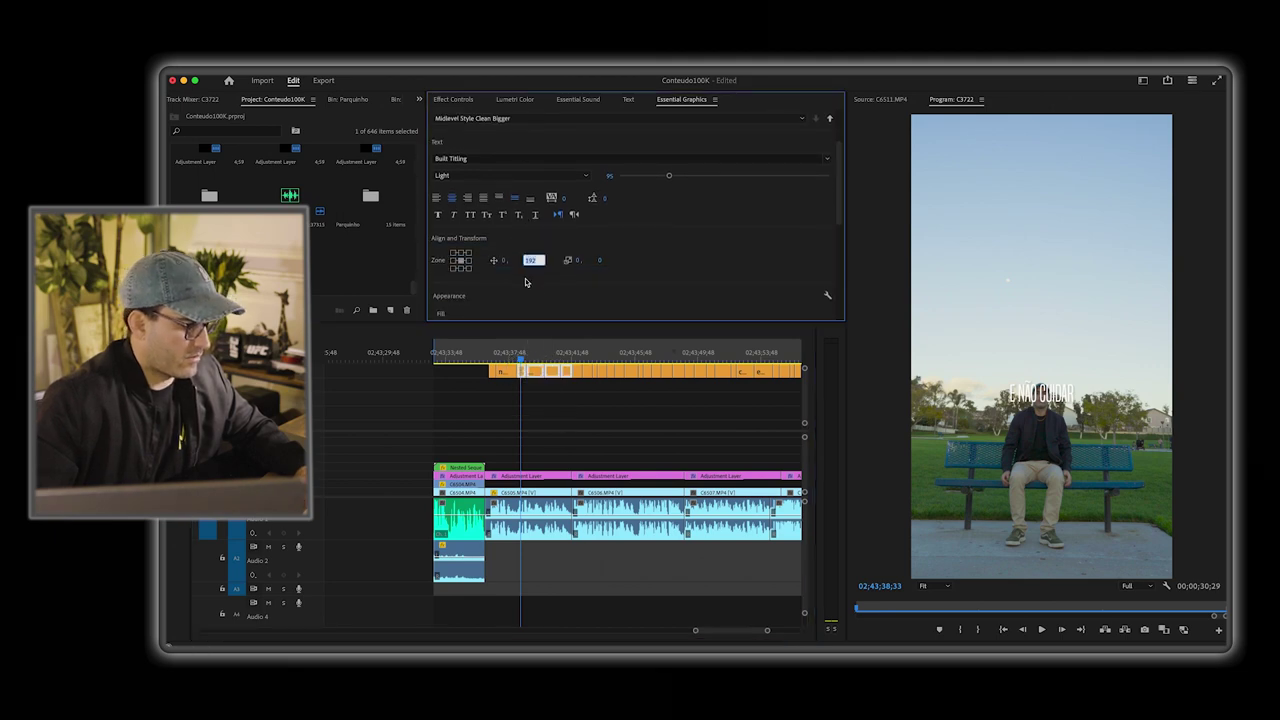
text(14)
click(512, 357)
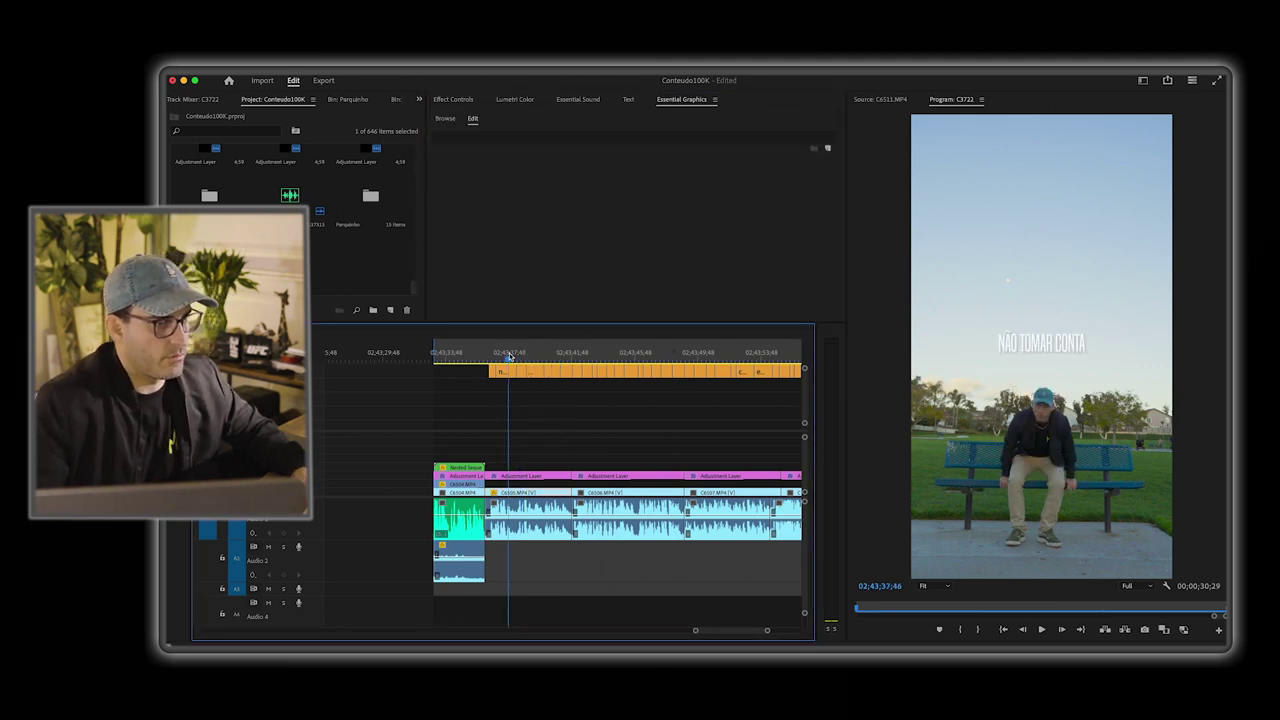
Step: Play back the bench captions and correct the "vão mudar." caption to read "vão morrer"
key(space)
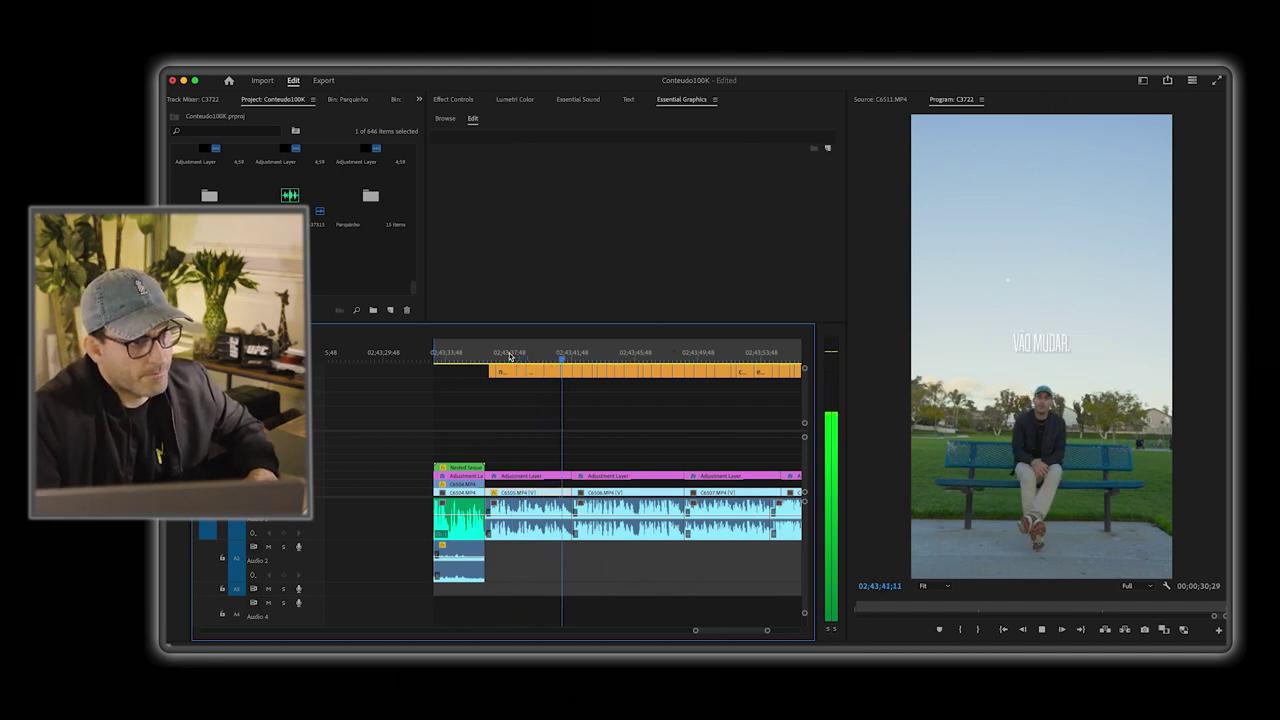
key(space)
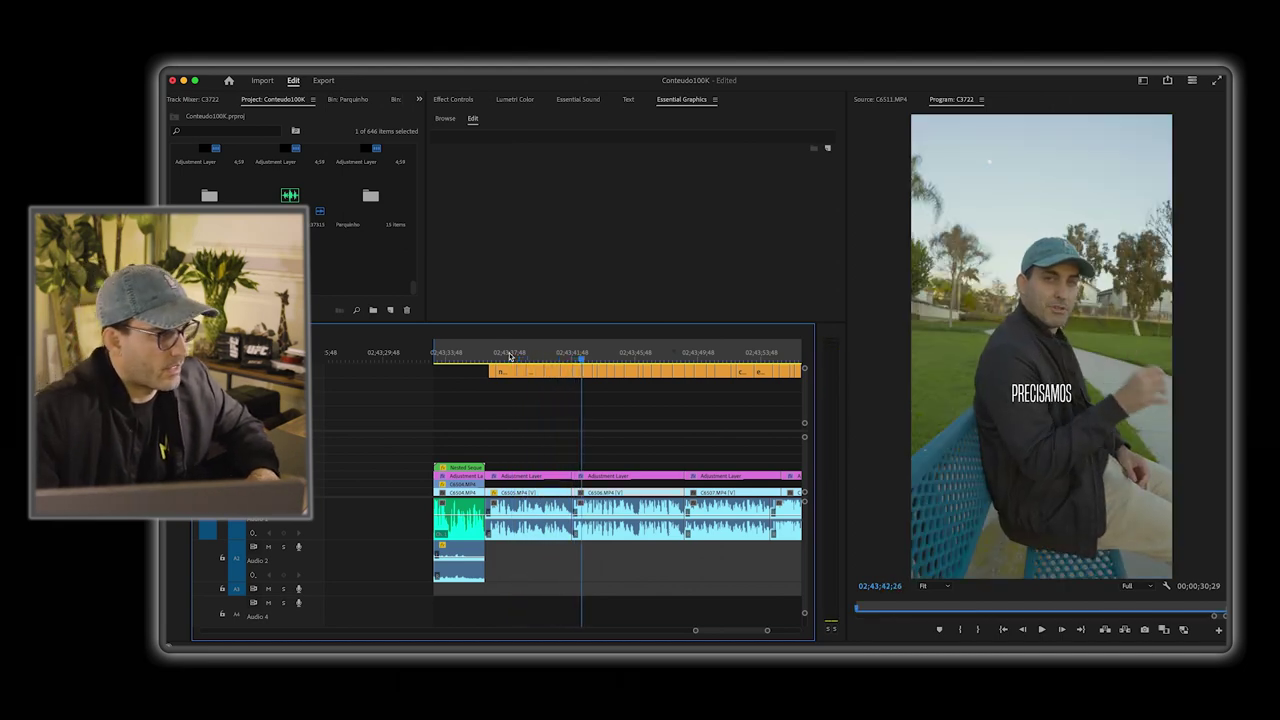
click(562, 358)
drag(562, 358, 565, 358)
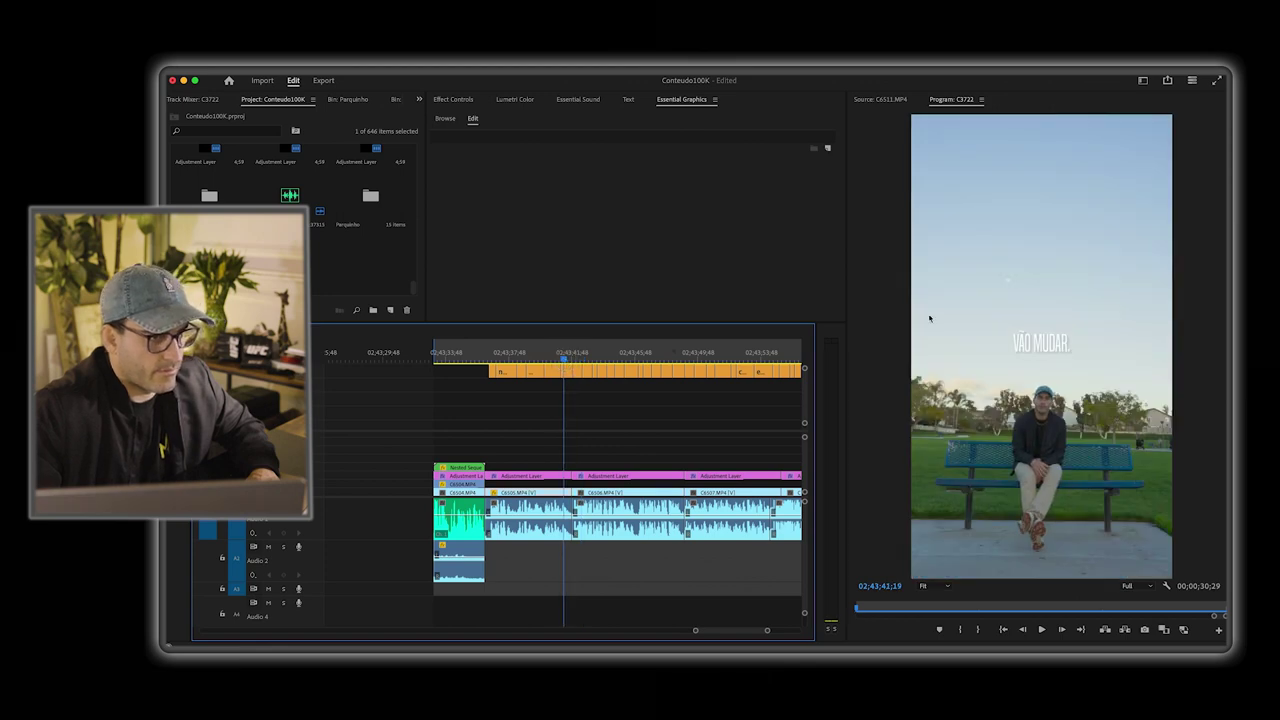
double_click(1045, 345)
click(1048, 343)
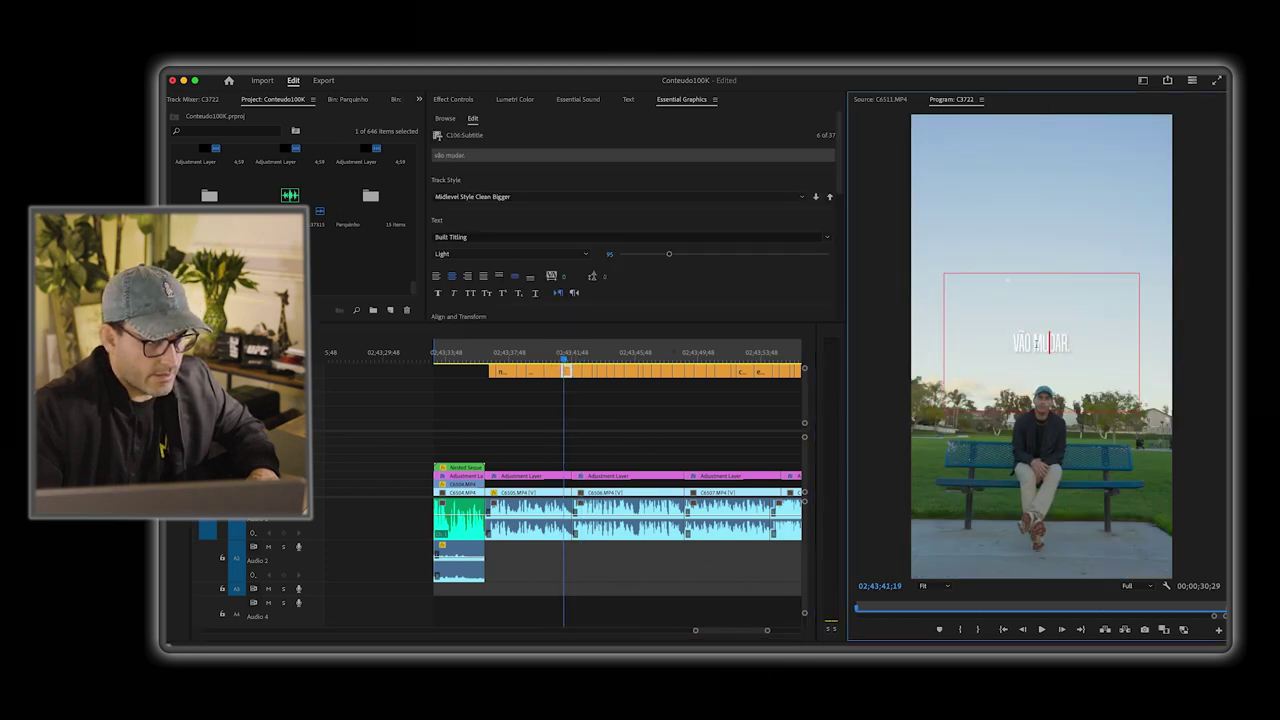
double_click(1045, 343)
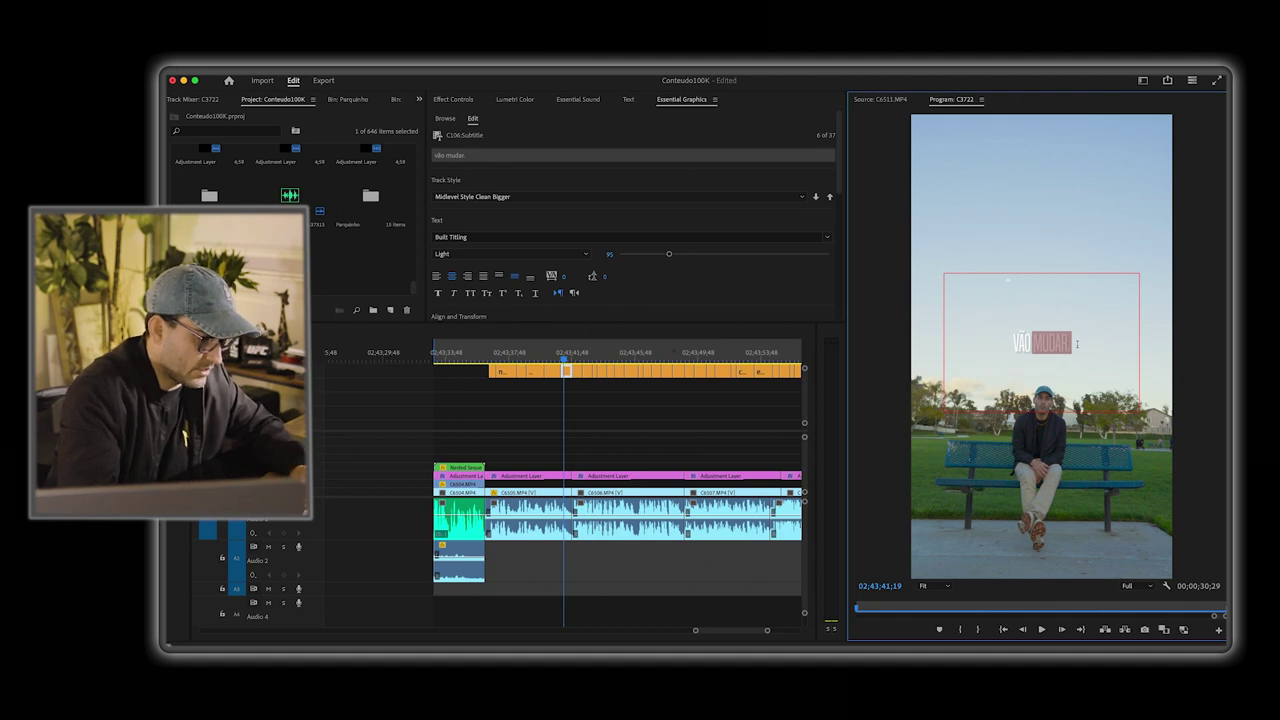
text(morrer)
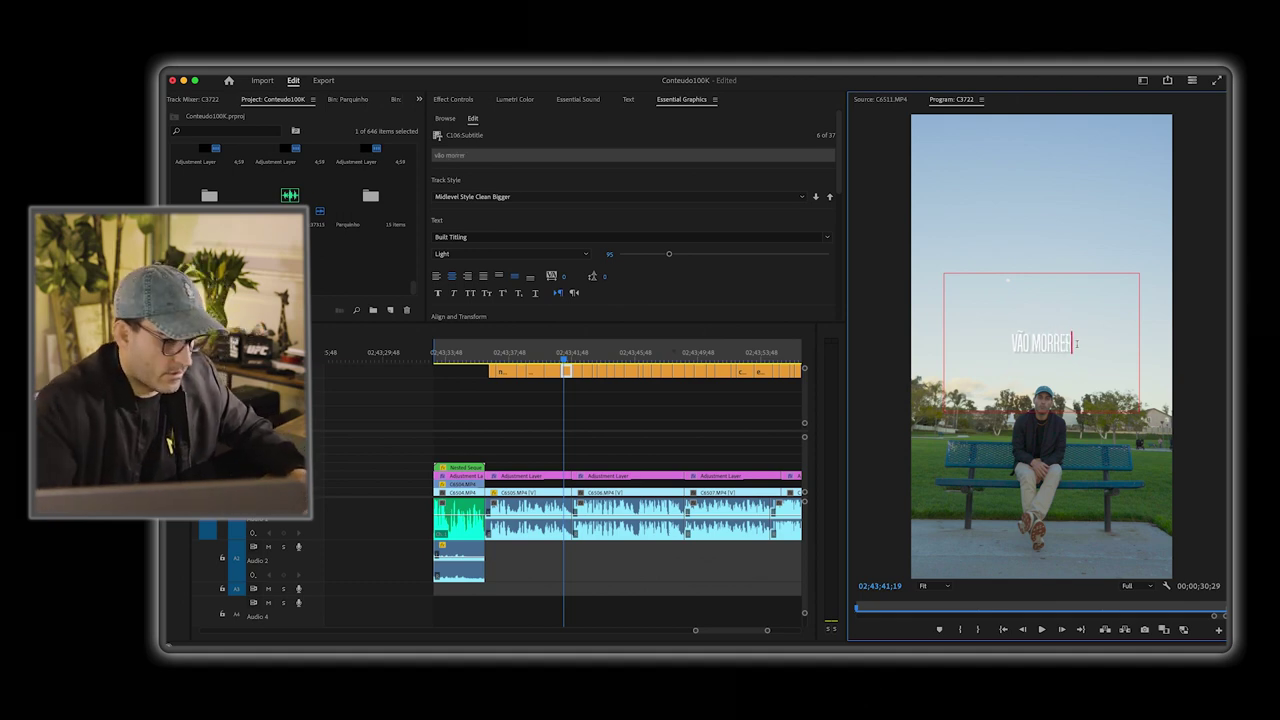
Step: Play the sequence from the "vão morrer" caption through to the start of the park path clip
click(561, 357)
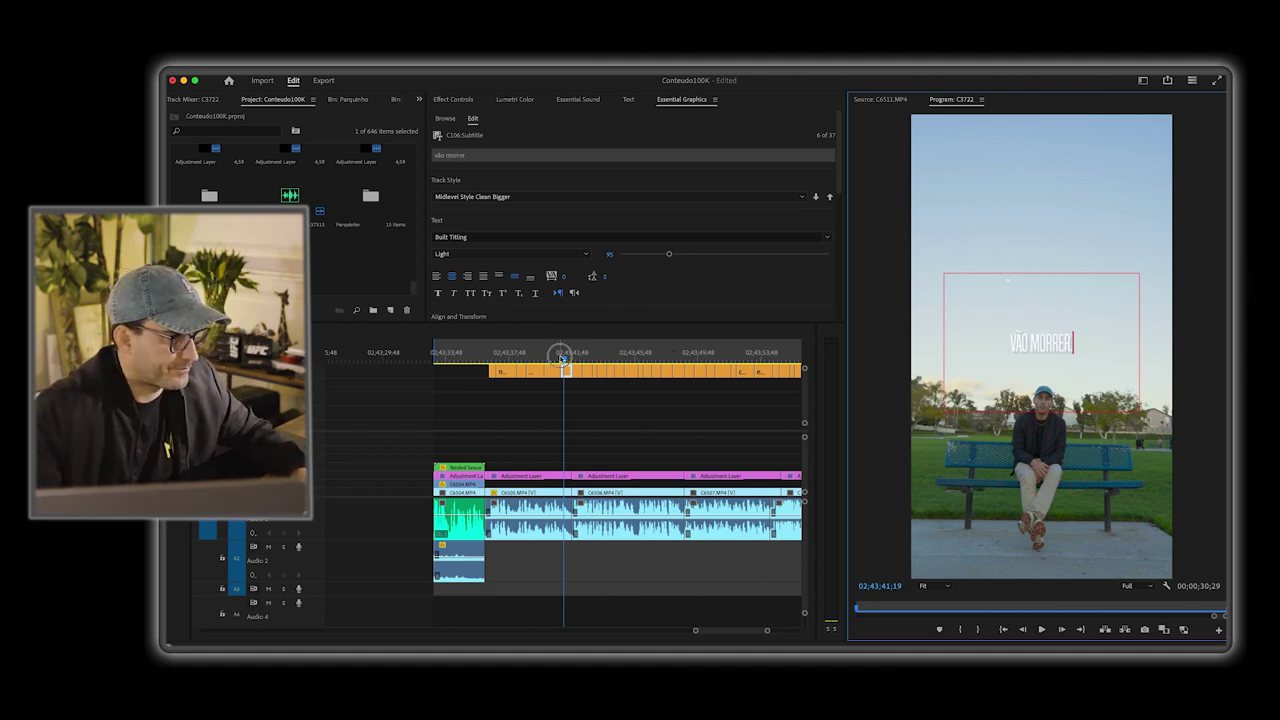
key(space)
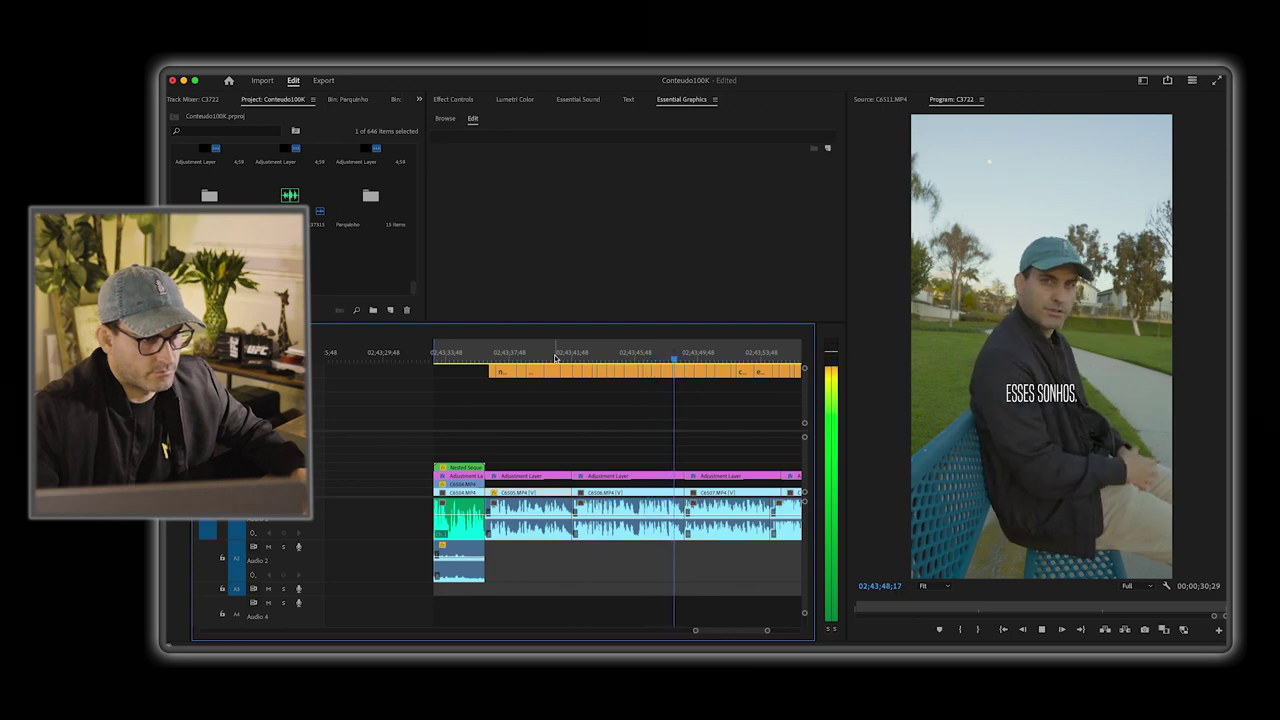
key(space)
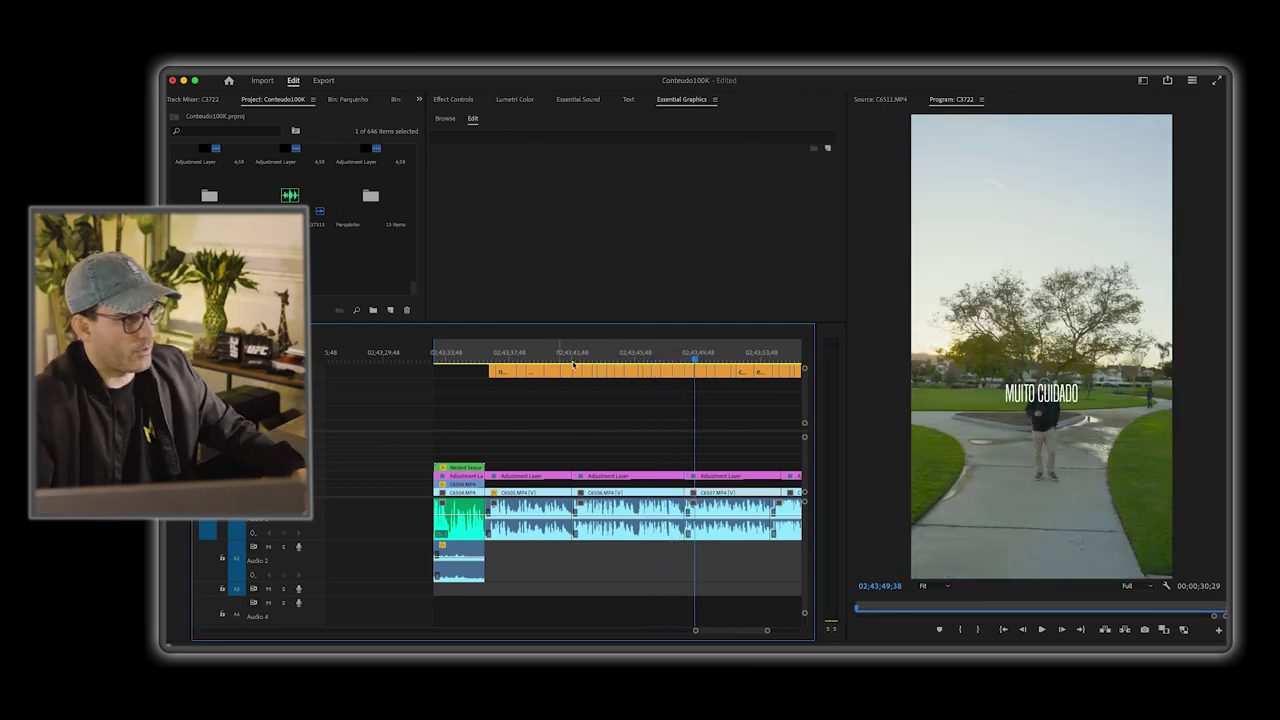
Step: Raise the "É preciso ter" caption at the start of the path clip so it sits just above the man's head
drag(640, 355, 671, 358)
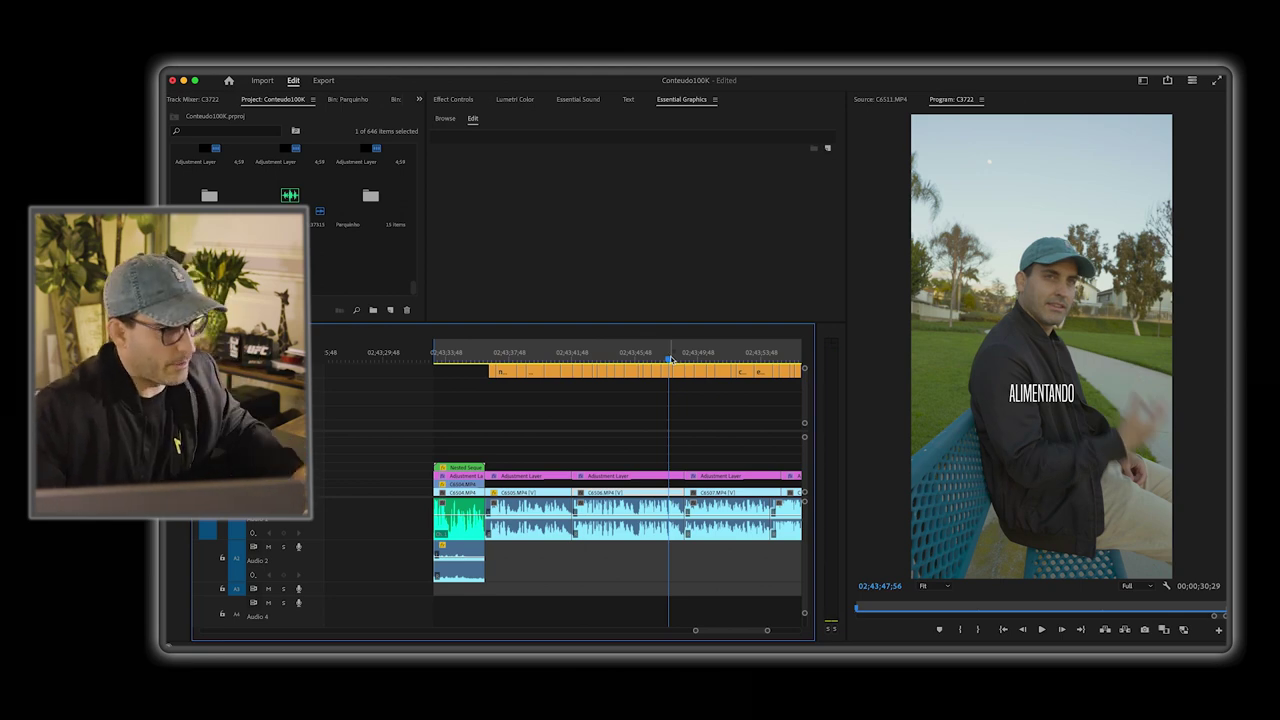
scroll(671, 358, right, 3)
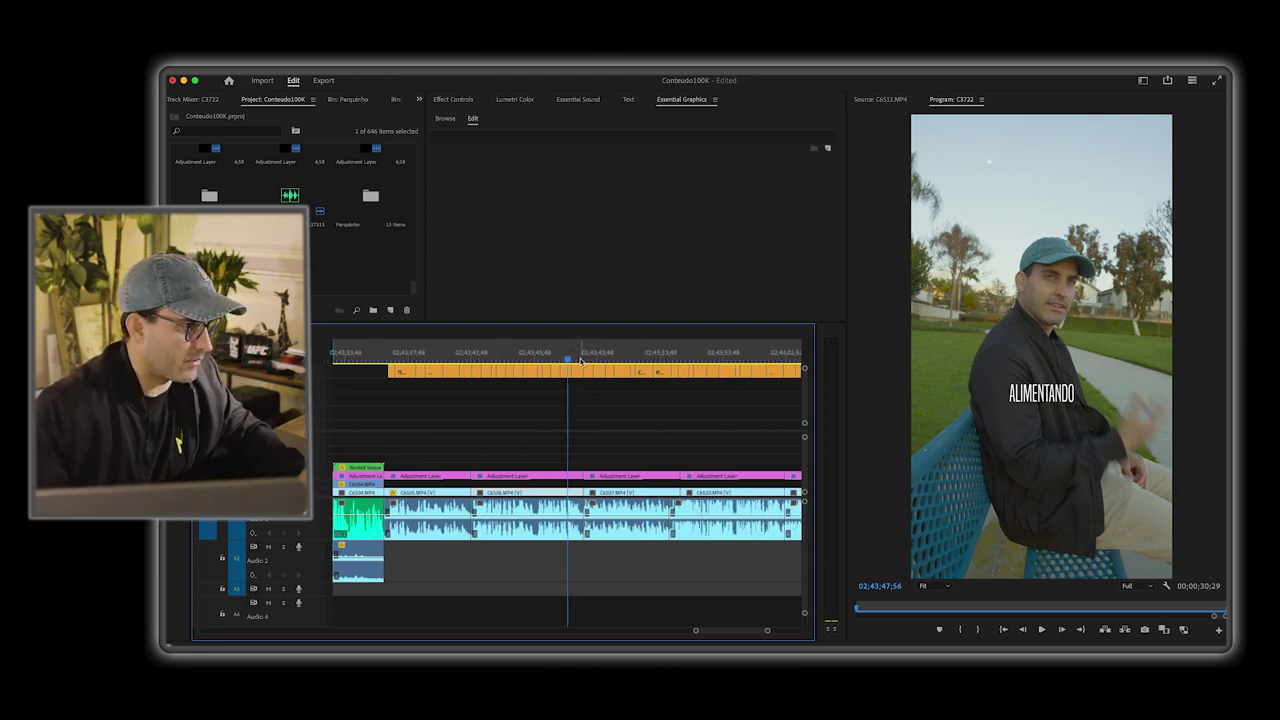
mouse_move(590, 357)
mouse_down()
mouse_move(571, 357)
mouse_move(588, 357)
mouse_up()
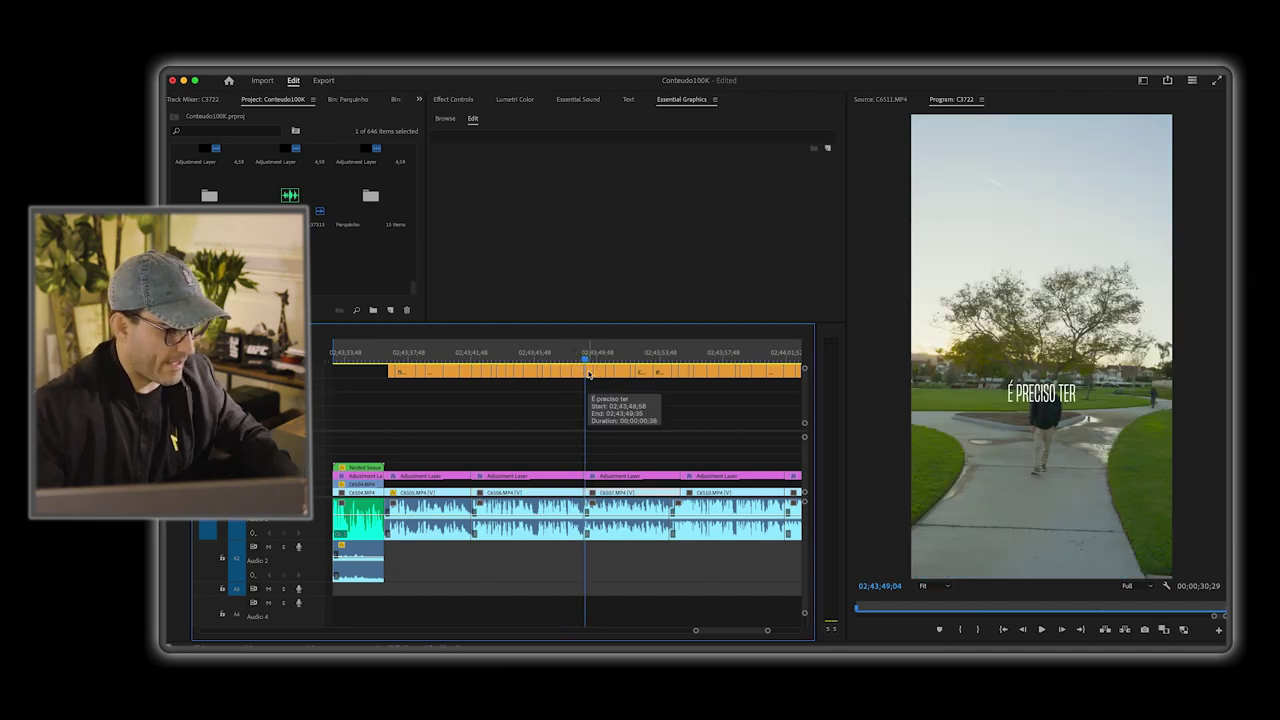
key(=)
click(566, 374)
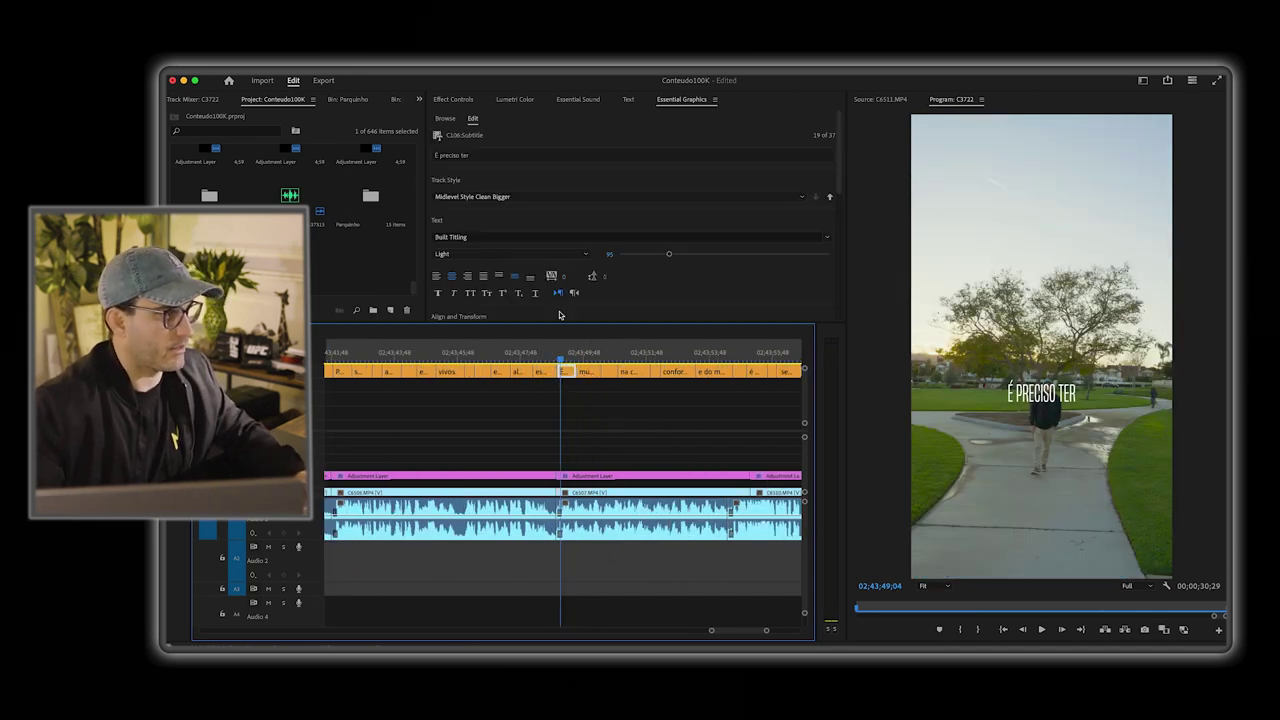
scroll(537, 295, down, 3)
drag(530, 274, 479, 282)
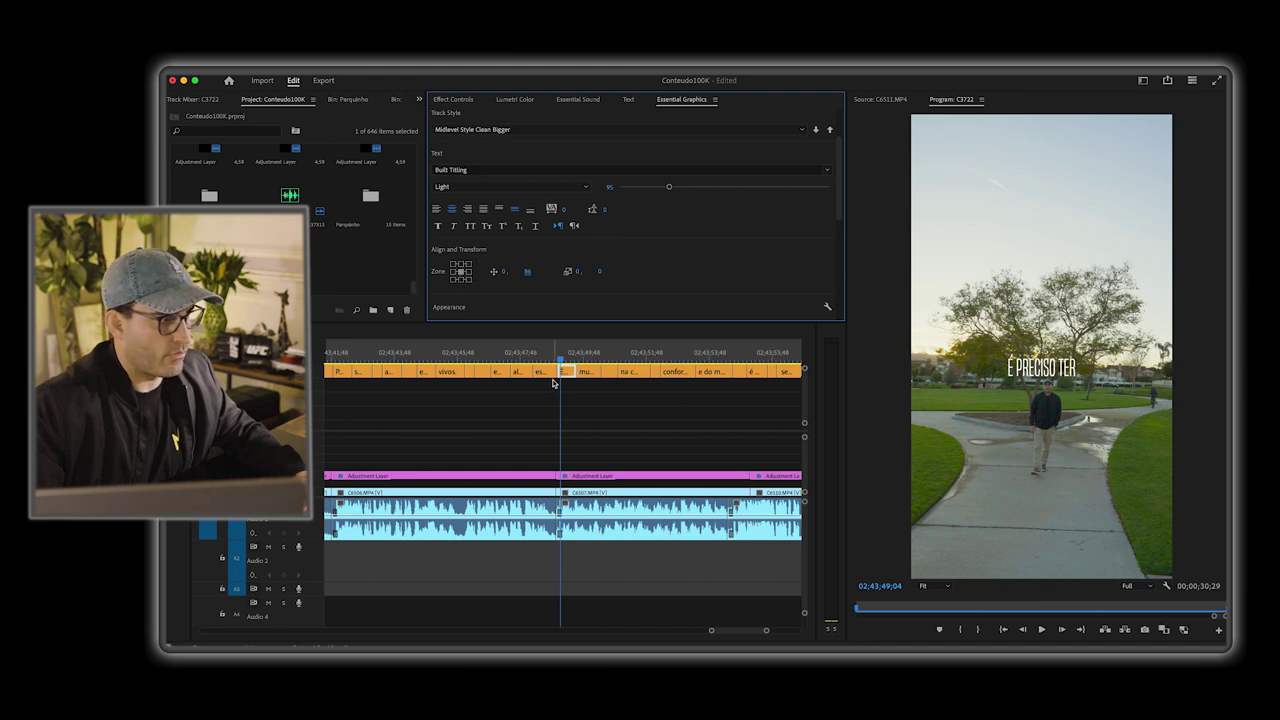
Step: Try placing the "e do mais fácil" caption in the sky above the trees with a vertical offset of -391
drag(557, 358, 711, 358)
click(677, 371)
click(714, 372)
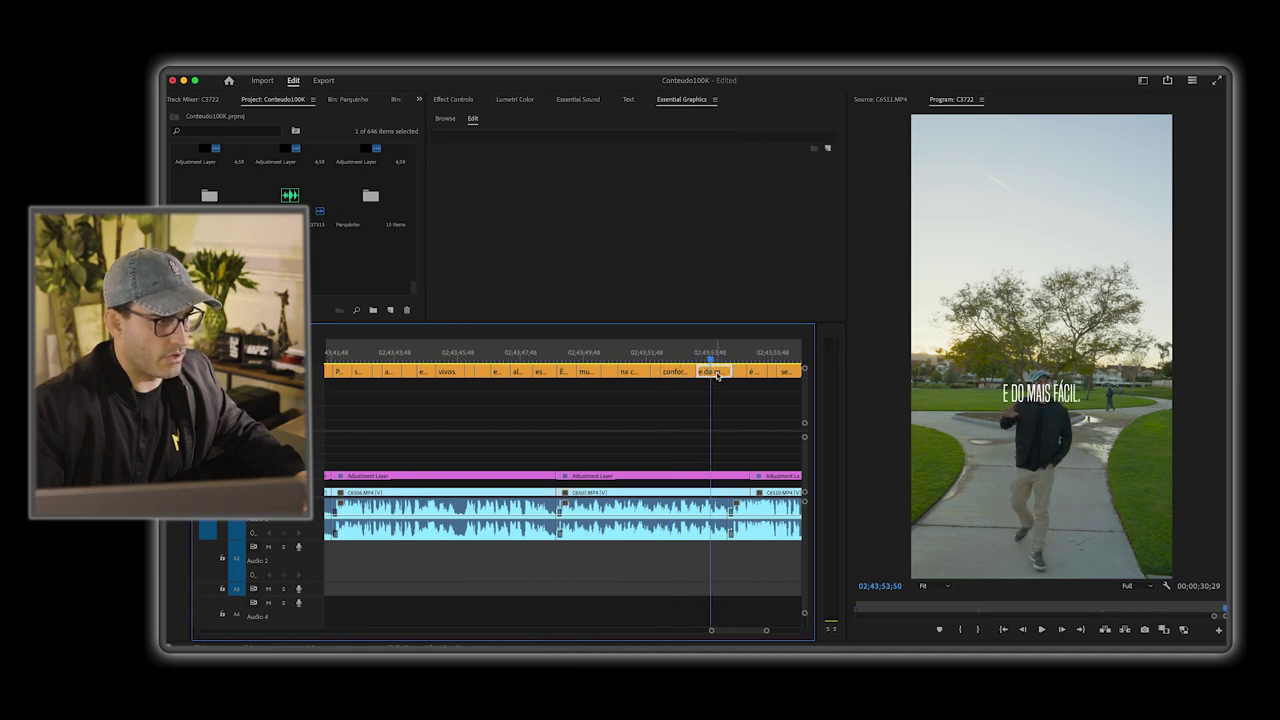
scroll(546, 285, down, 3)
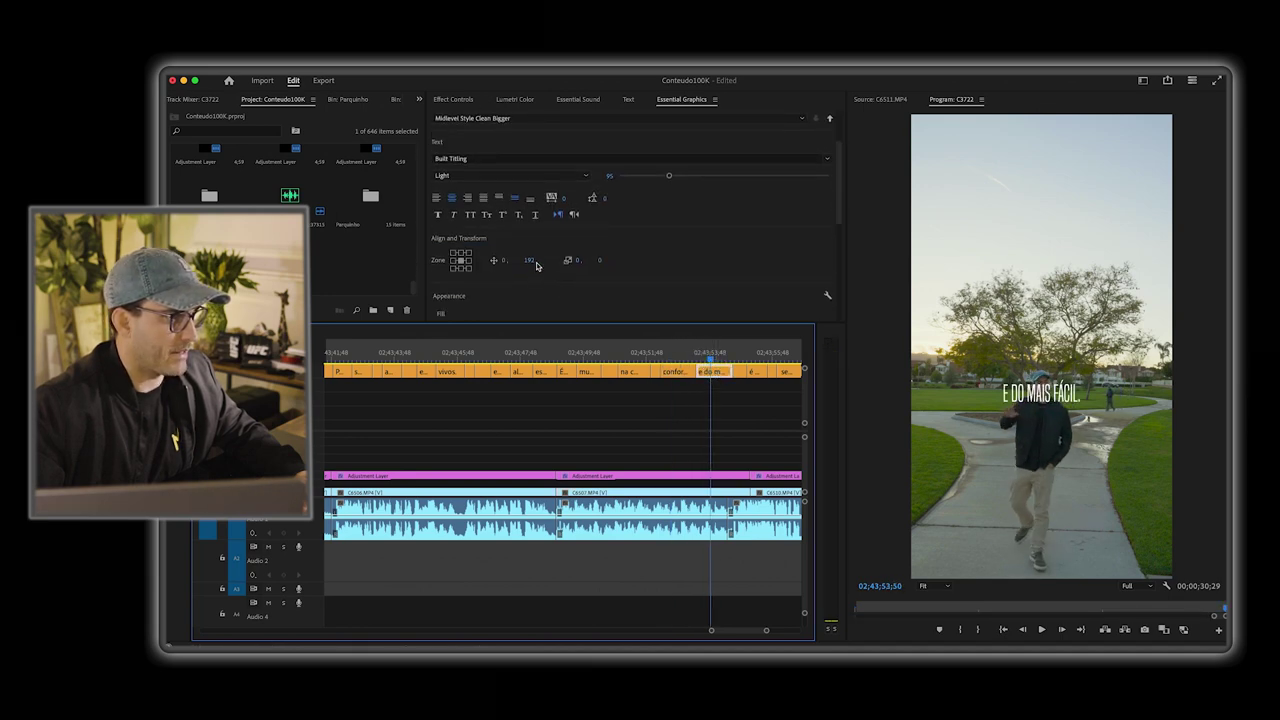
click(531, 260)
text(75)
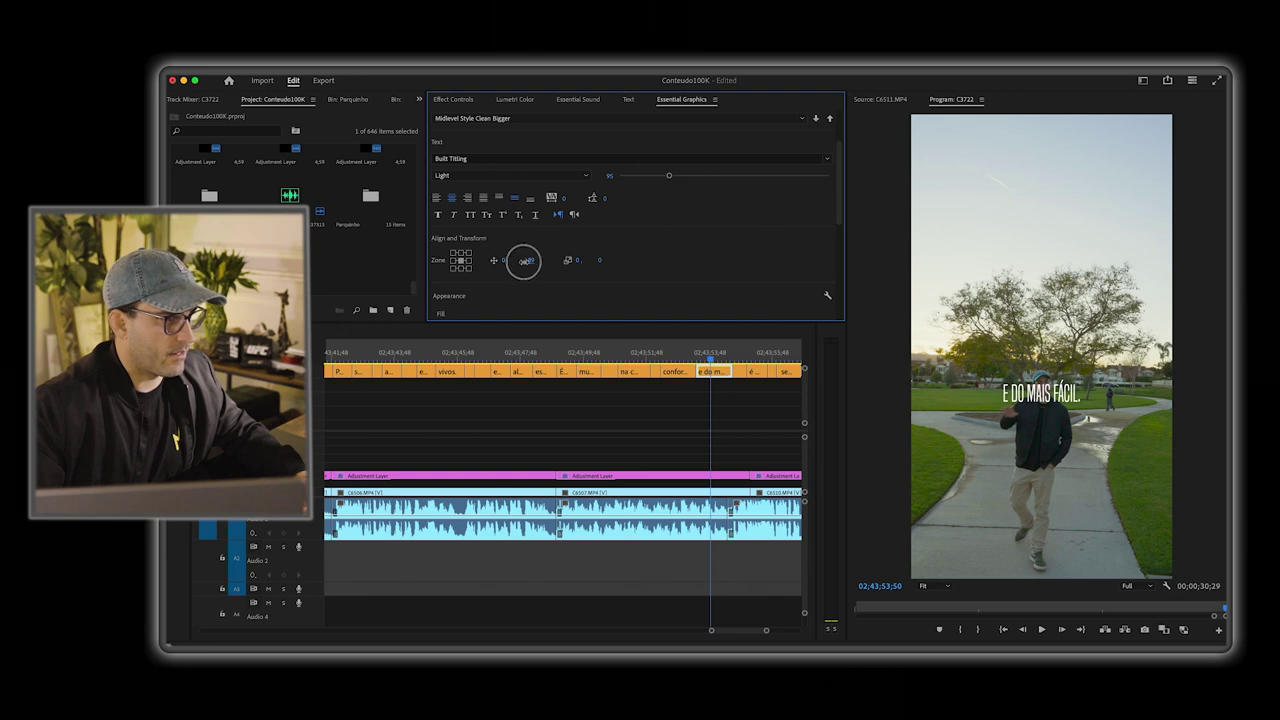
key(Return)
mouse_move(438, 268)
mouse_down()
mouse_move(414, 271)
mouse_move(441, 272)
mouse_up()
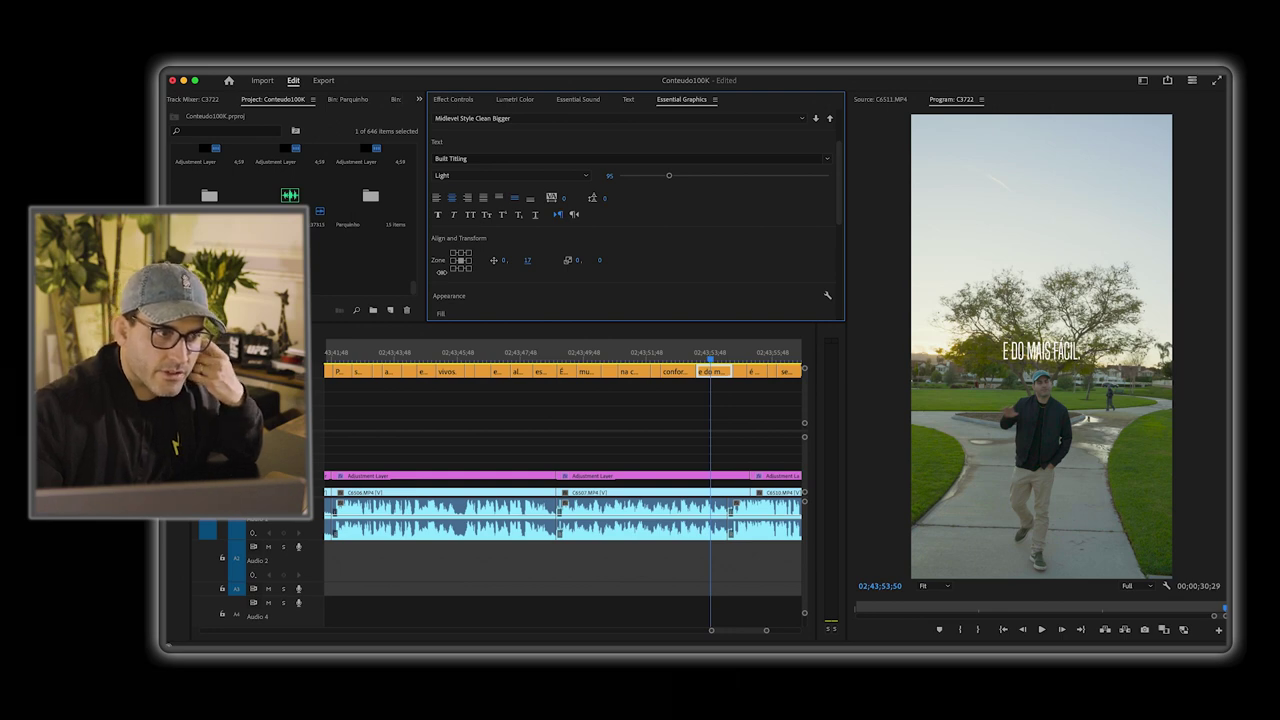
drag(441, 272, 413, 273)
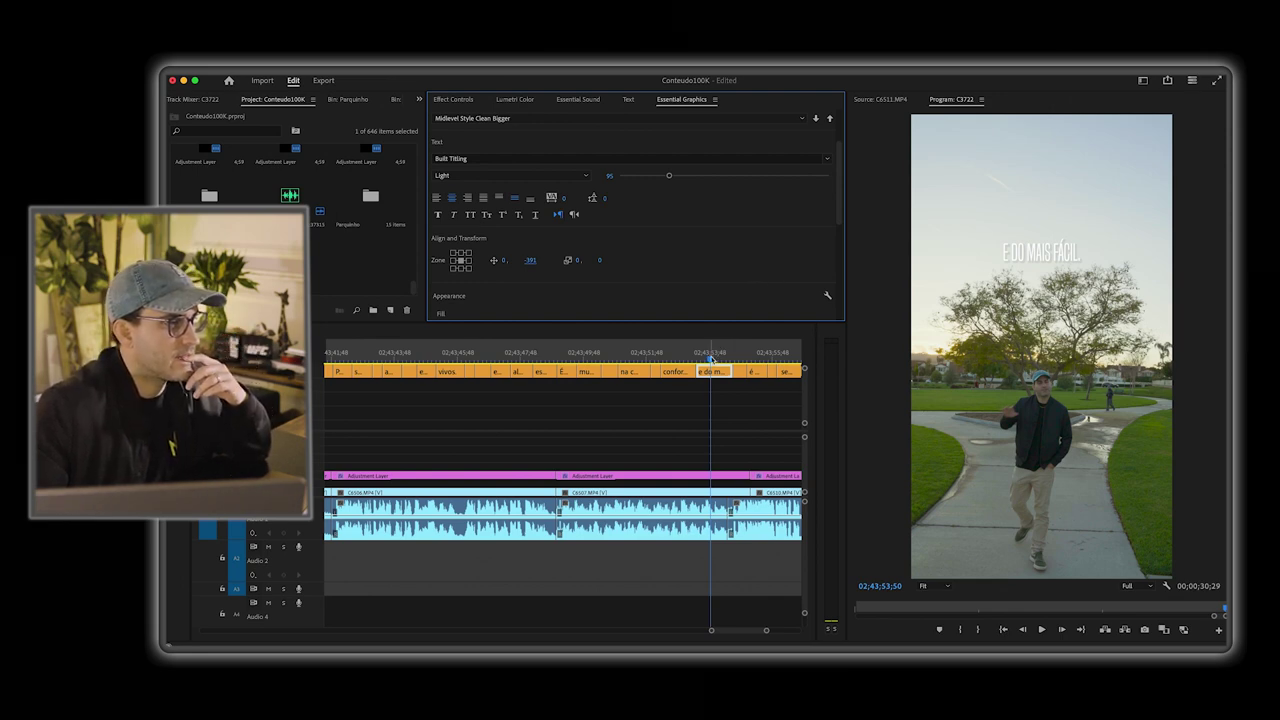
Step: Set the vertical offset of the "e do mais fácil" caption to -186, over the trees behind the man
mouse_move(711, 358)
mouse_down()
mouse_move(683, 358)
mouse_move(705, 358)
mouse_up()
click(711, 371)
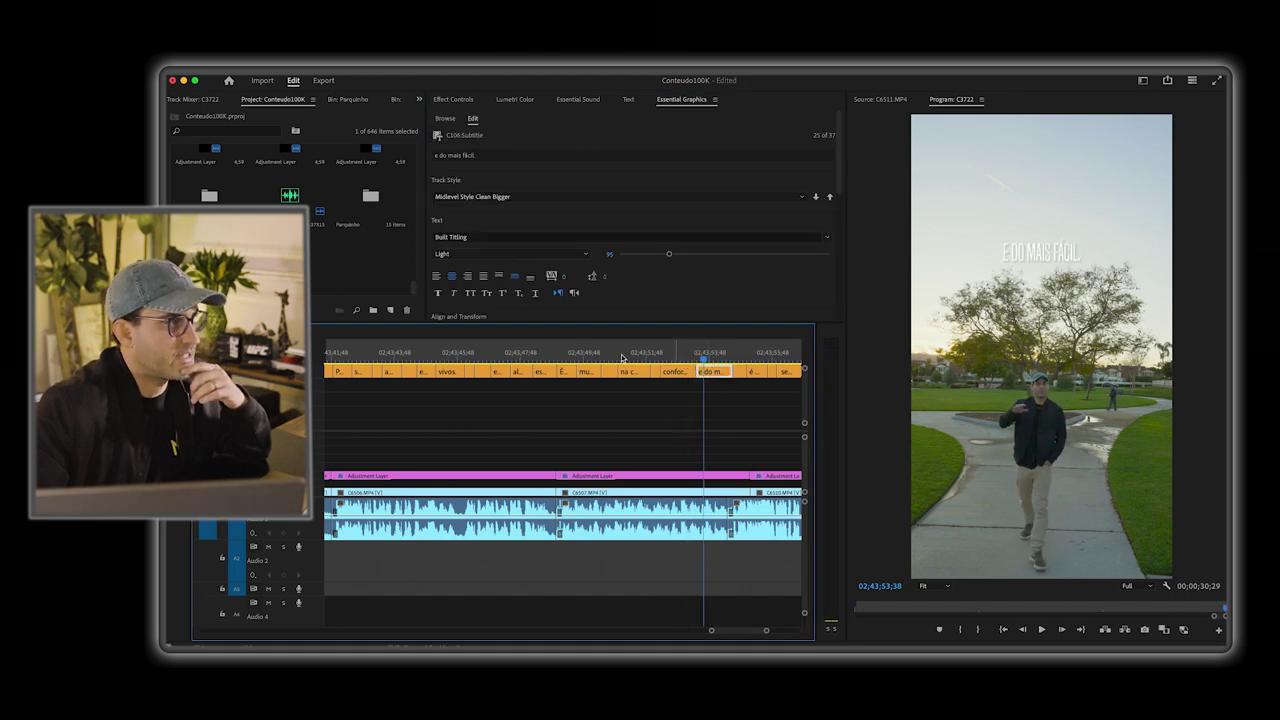
scroll(525, 291, down, 1)
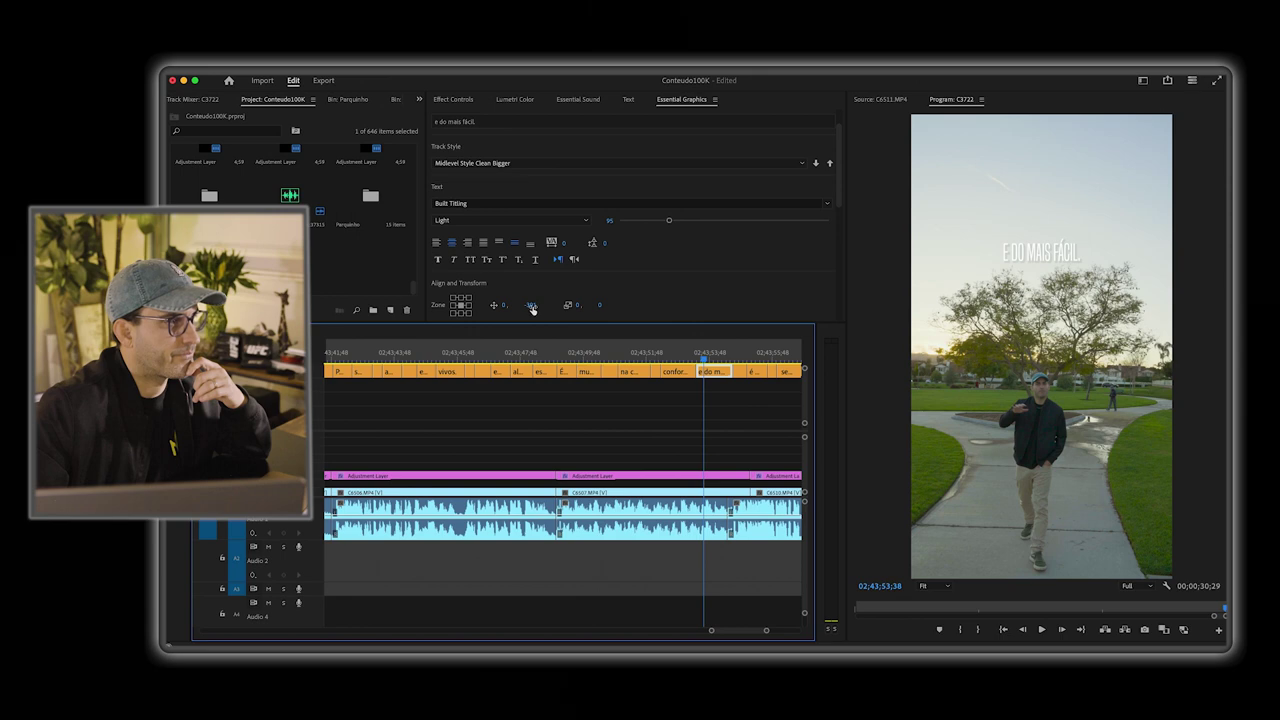
drag(532, 308, 656, 314)
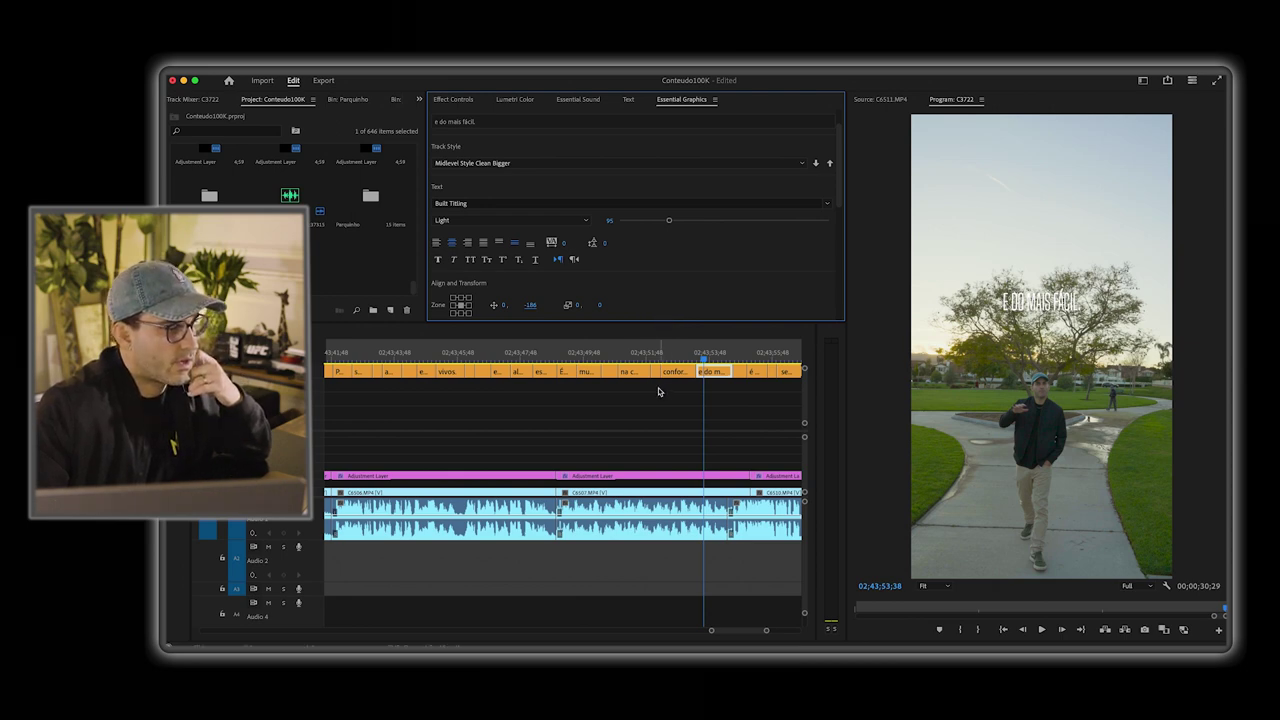
Step: Duplicate the C6507.MP4 path clip onto the video track directly above it and show the copy's effect settings
click(682, 462)
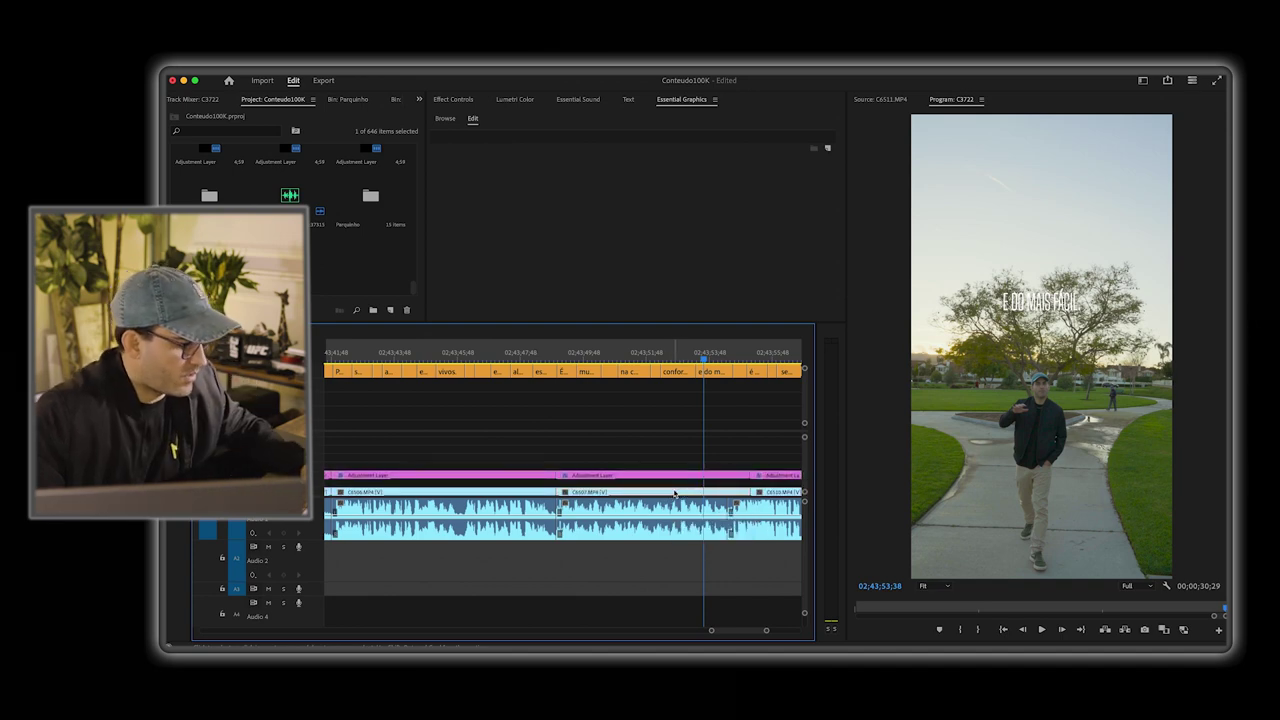
drag(676, 494, 677, 483)
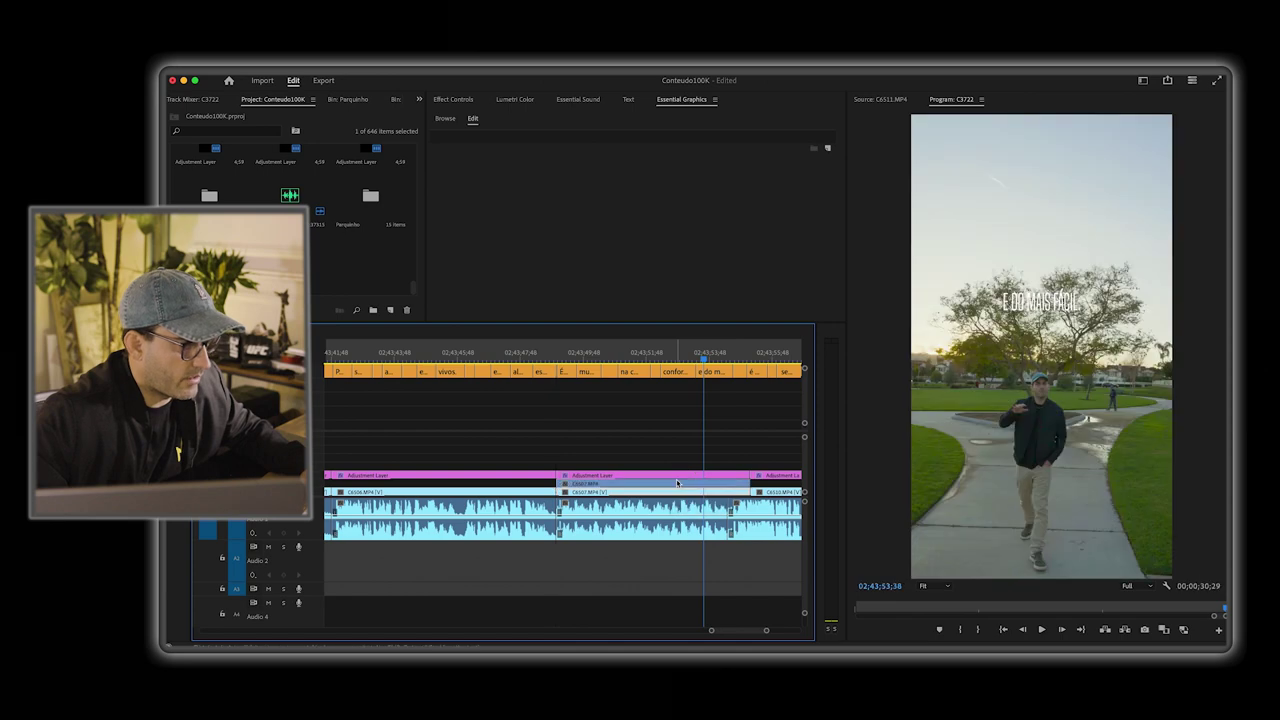
click(455, 99)
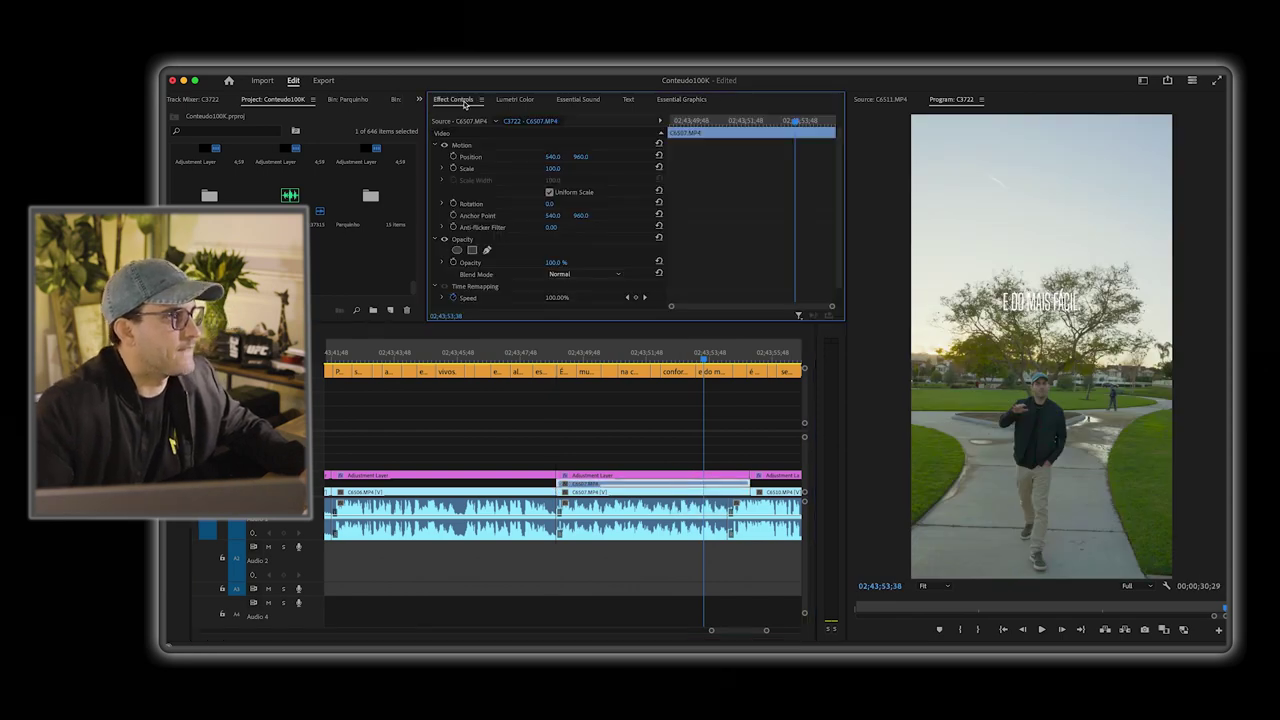
Step: Draw a closed freeform opacity mask on the duplicate clip, enclosing the trees from the horizon up to above their crowns
click(487, 251)
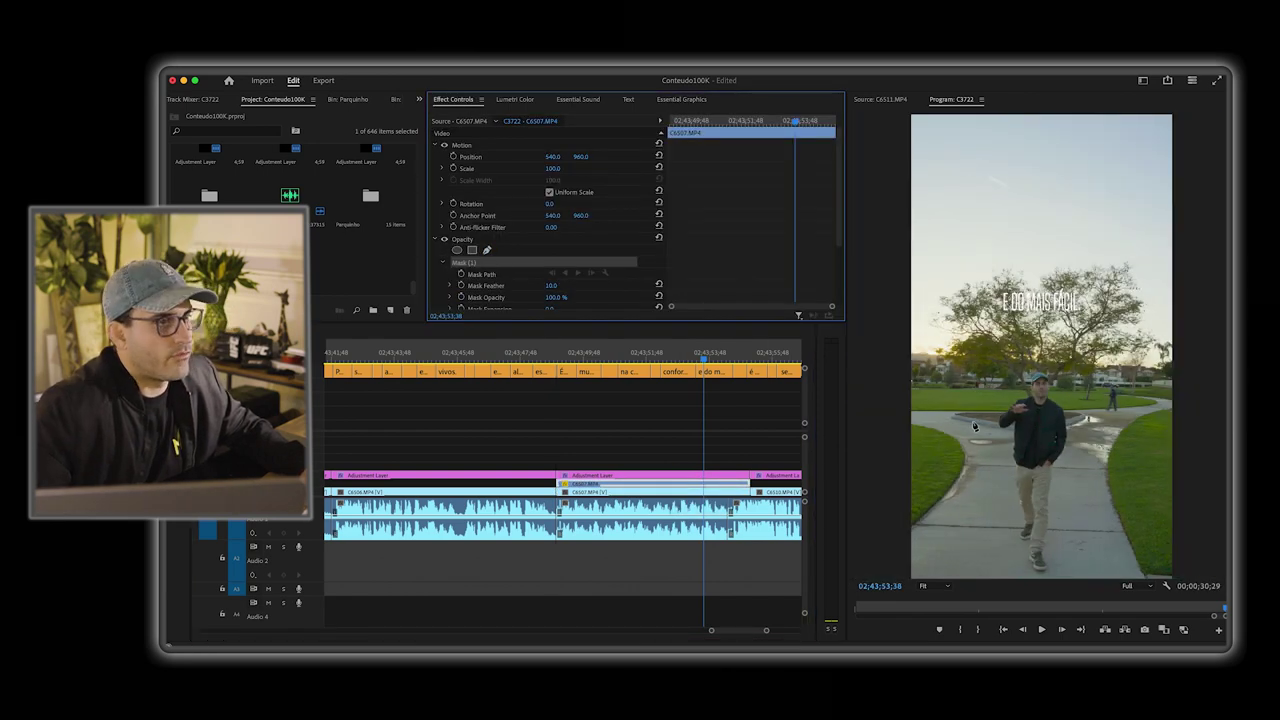
click(903, 357)
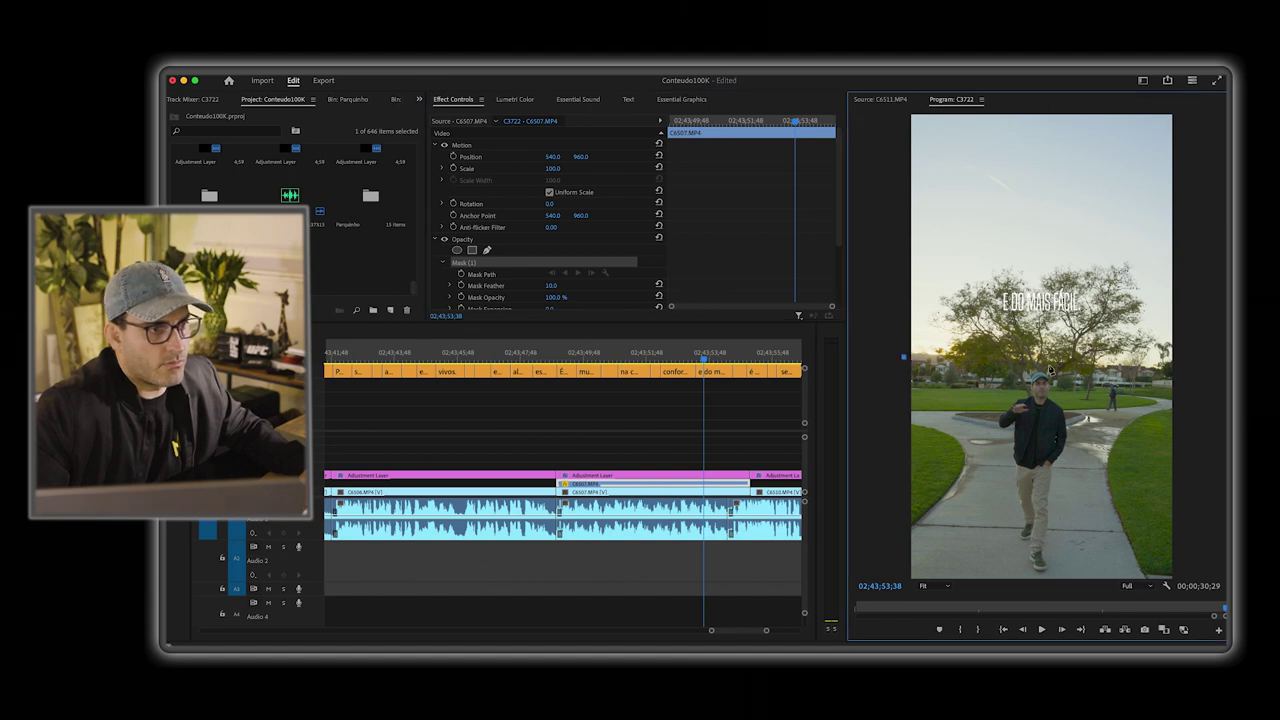
click(1168, 376)
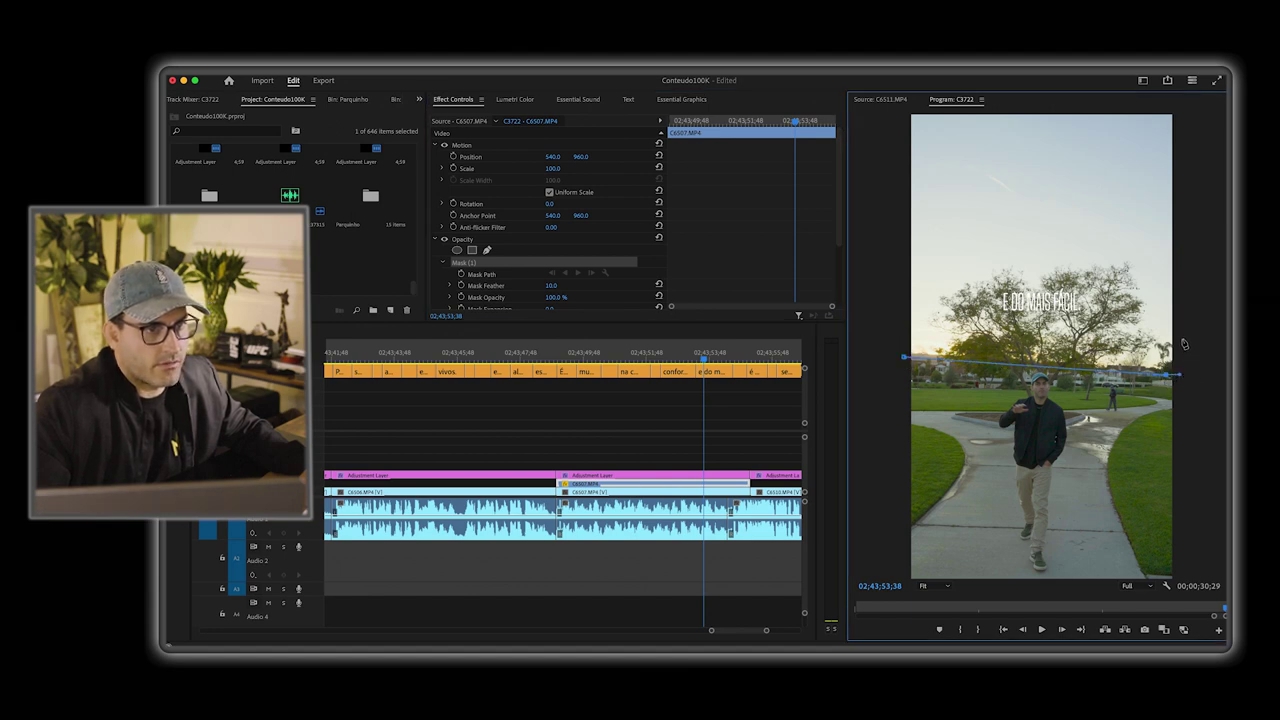
drag(1183, 341, 1161, 331)
drag(1137, 262, 1128, 235)
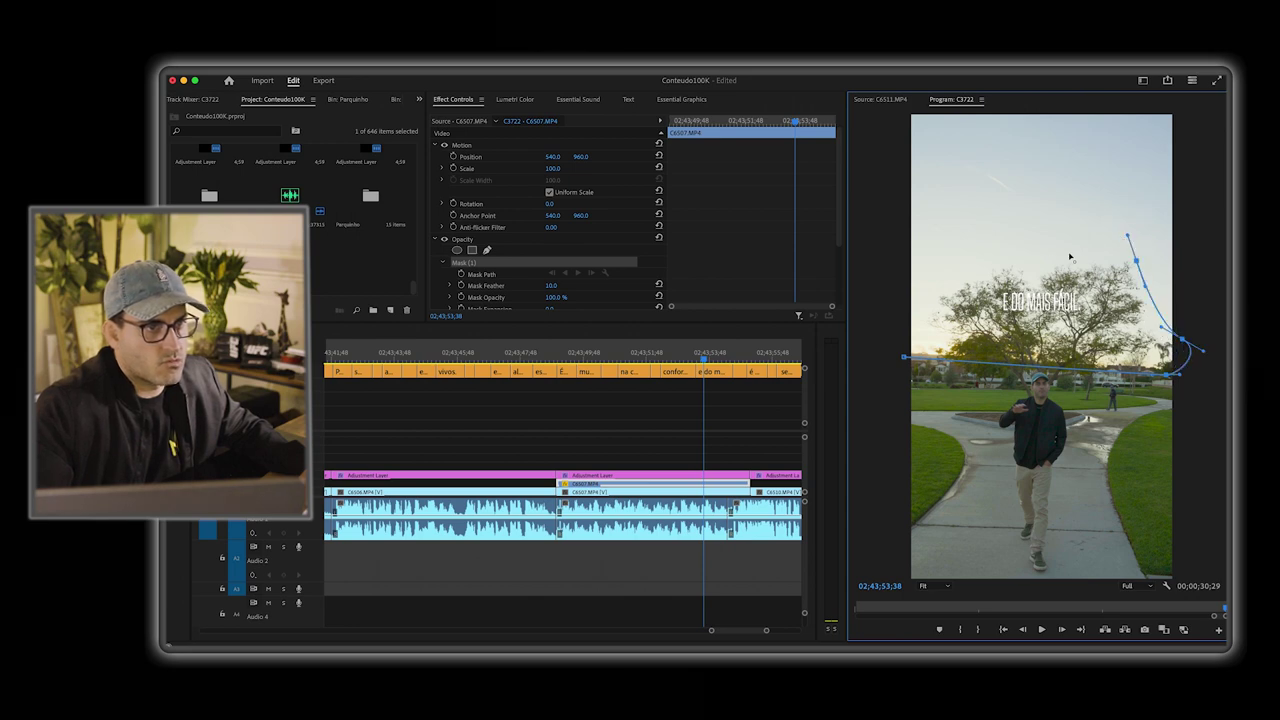
drag(969, 272, 921, 288)
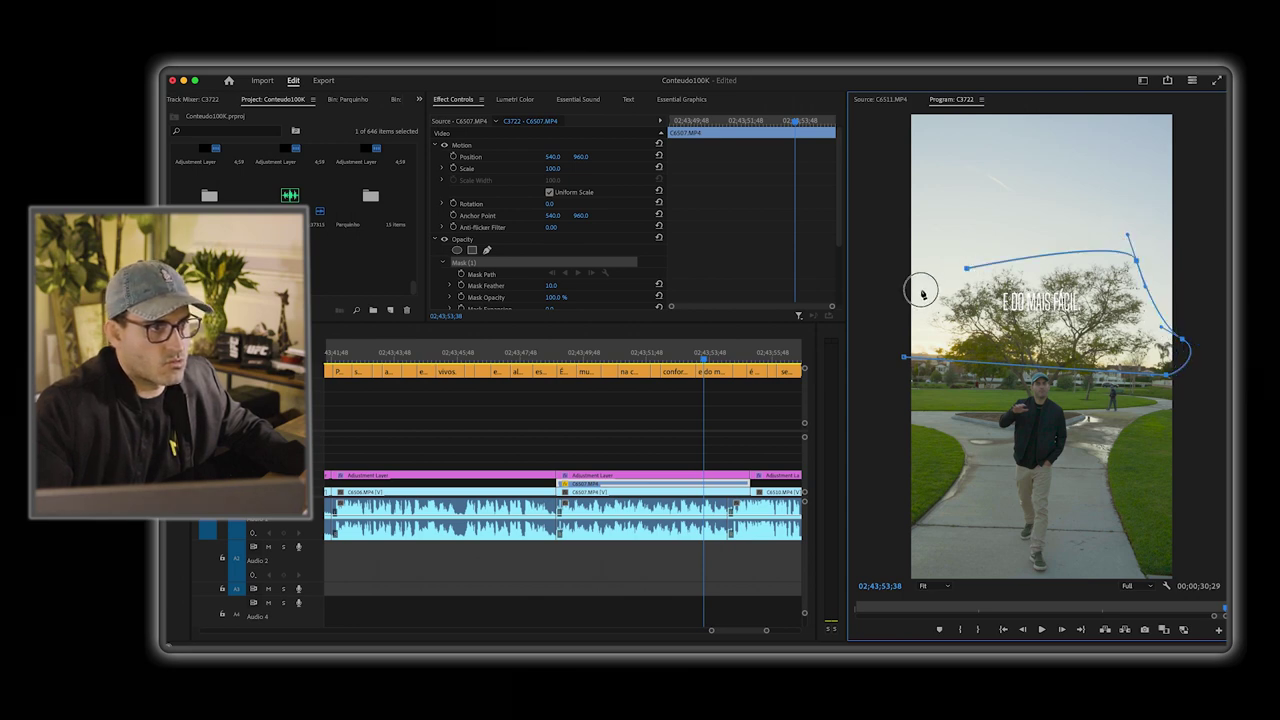
click(905, 358)
drag(915, 360, 890, 355)
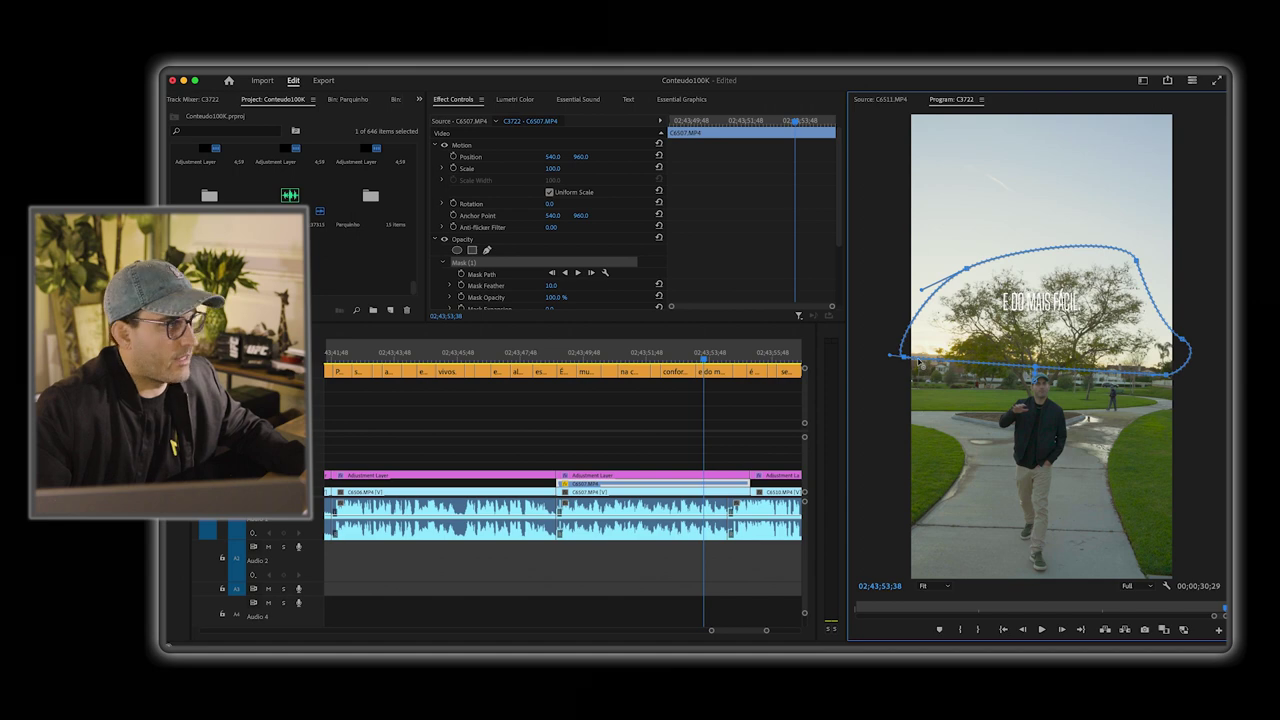
Step: Set the mask feather to 133, extending the duplicate over the following clip to judge the edge and trimming it back
drag(758, 481, 767, 485)
click(757, 356)
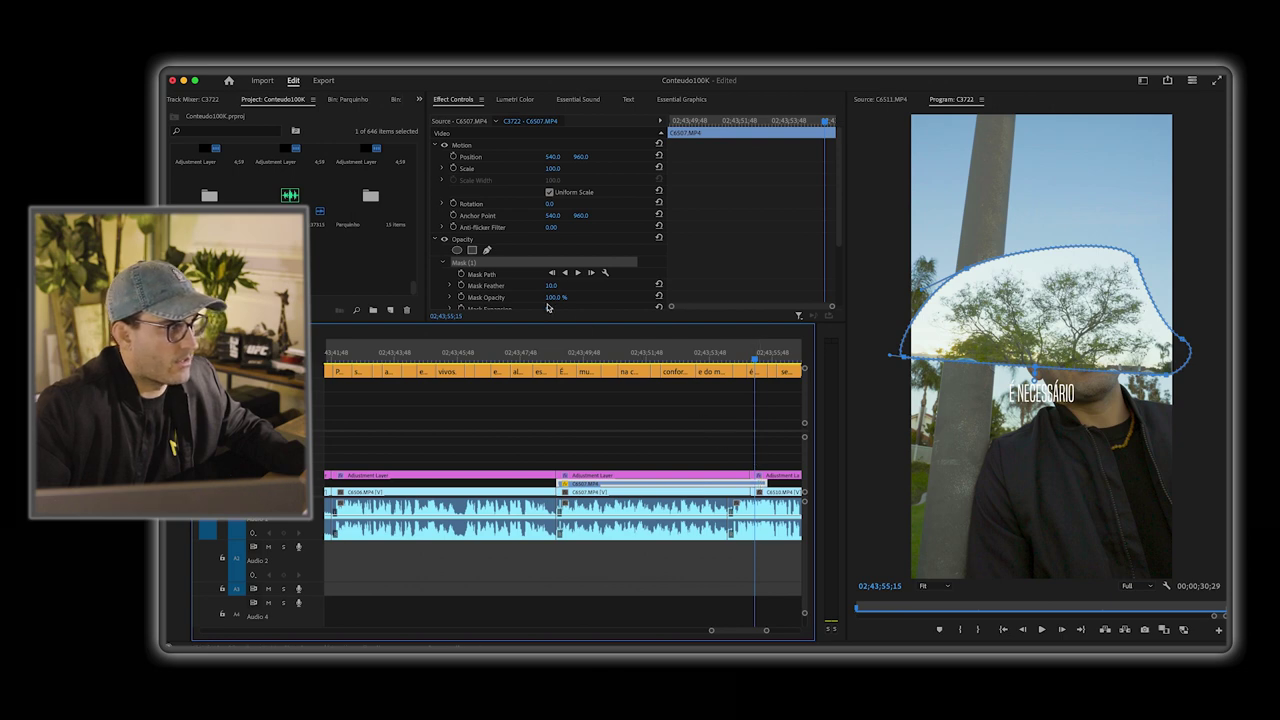
click(496, 276)
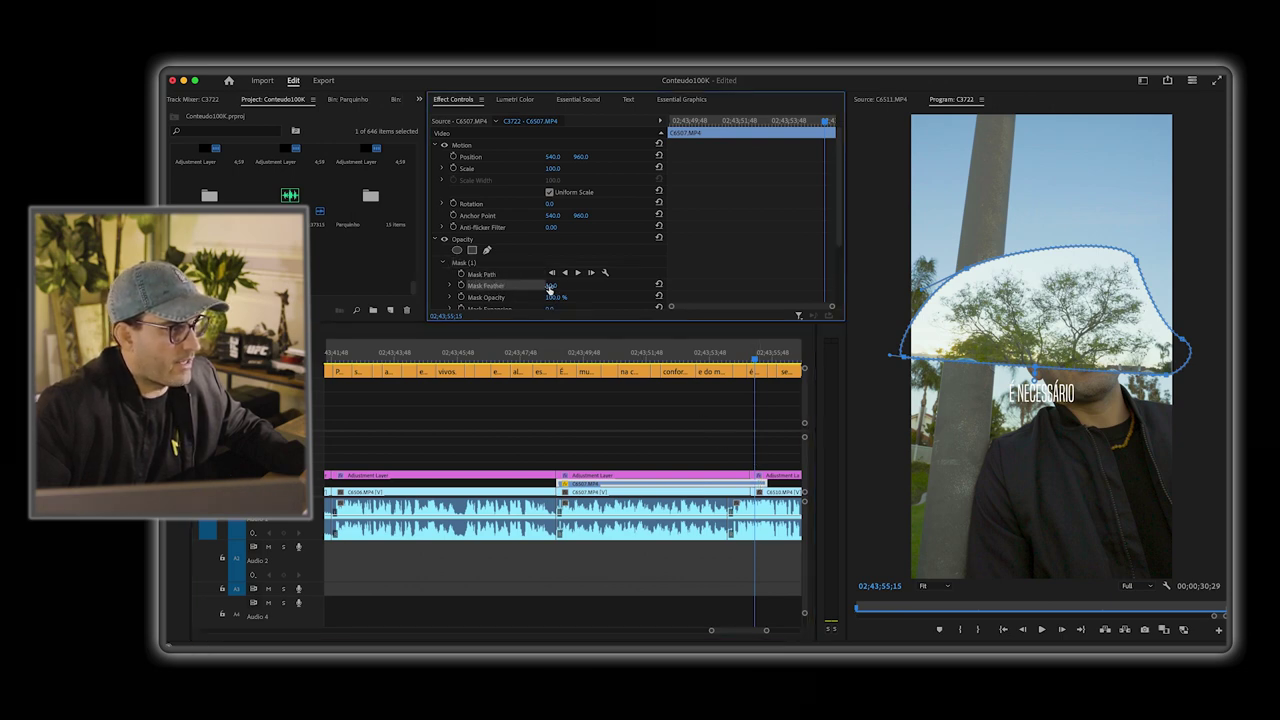
mouse_move(550, 285)
mouse_down()
mouse_move(600, 285)
mouse_move(548, 285)
mouse_up()
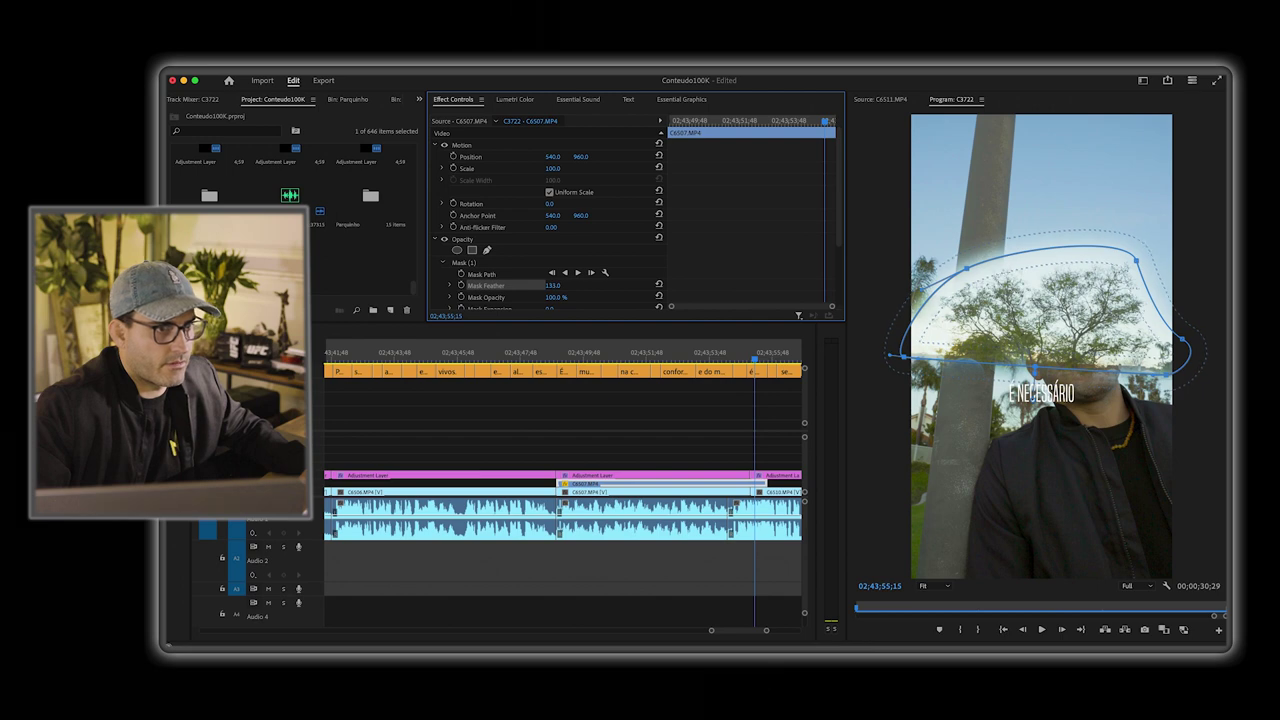
click(668, 366)
mouse_move(765, 485)
mouse_down()
mouse_move(730, 485)
mouse_move(749, 486)
mouse_up()
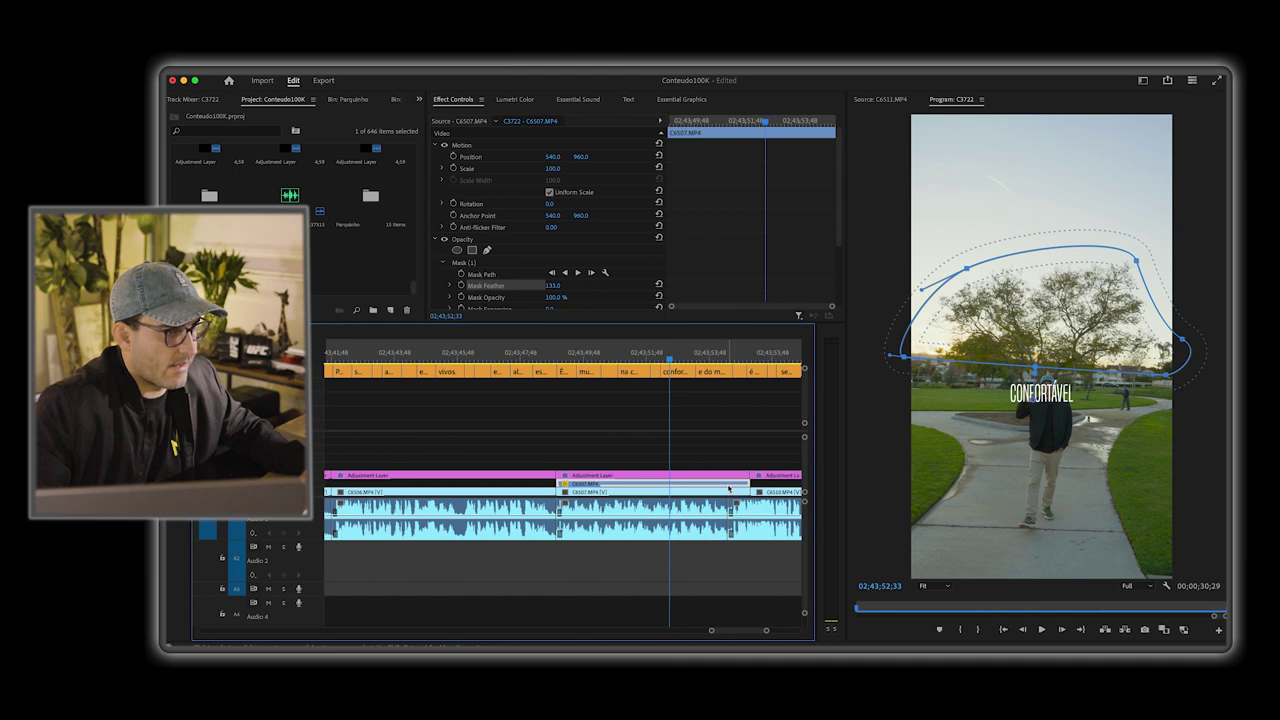
Step: Grade the masked trees in Lumetri Color with exposure -0.8, contrast about 44 and saturation 111.5
click(516, 99)
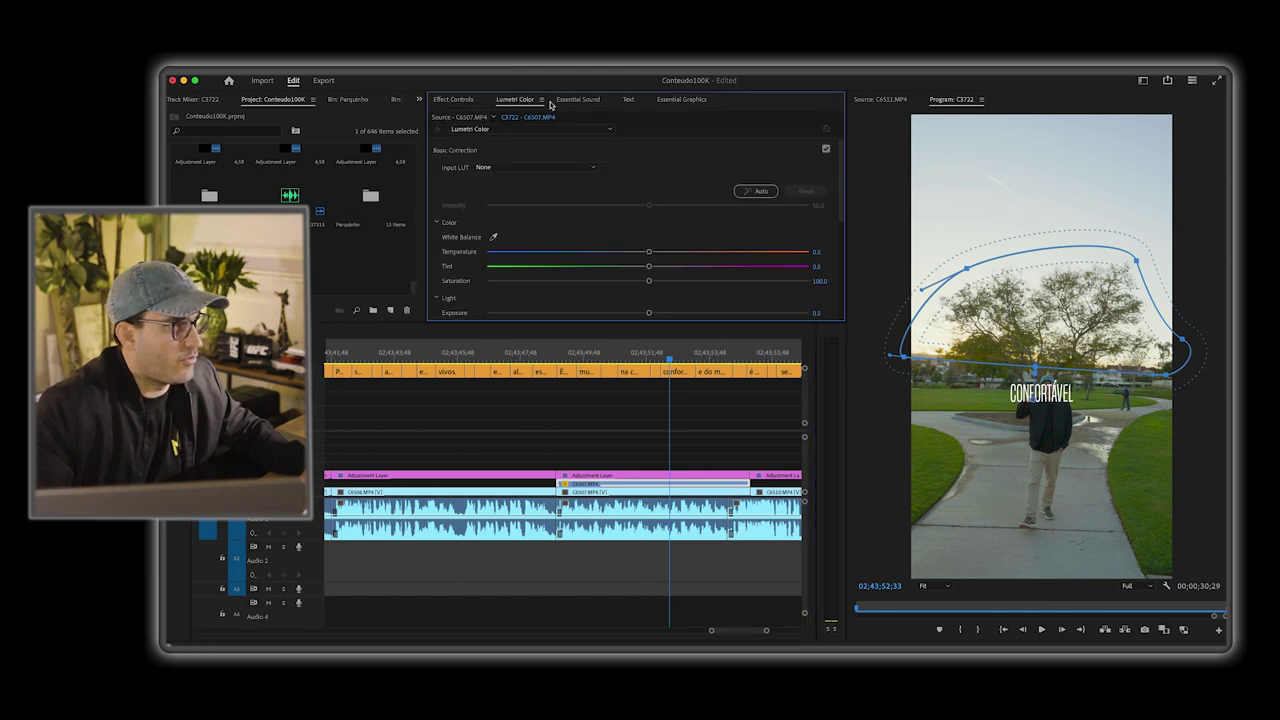
scroll(612, 280, down, 2)
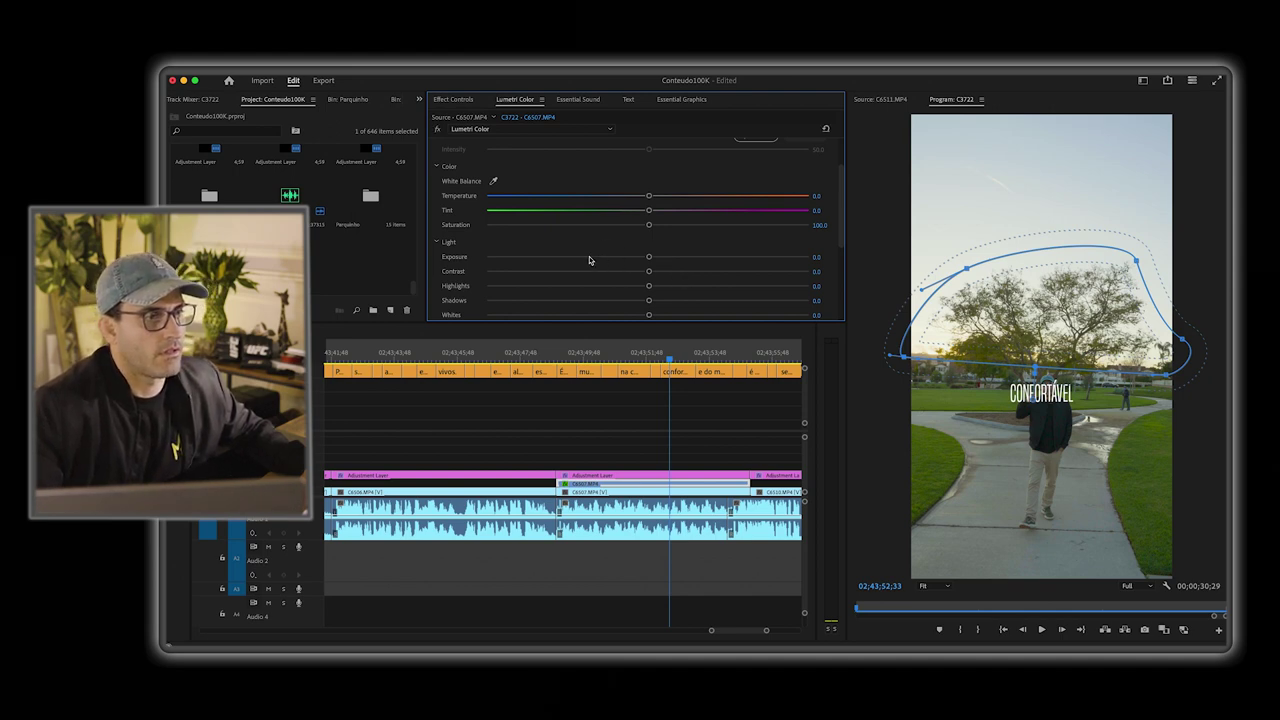
click(621, 258)
drag(619, 258, 719, 277)
drag(647, 211, 665, 226)
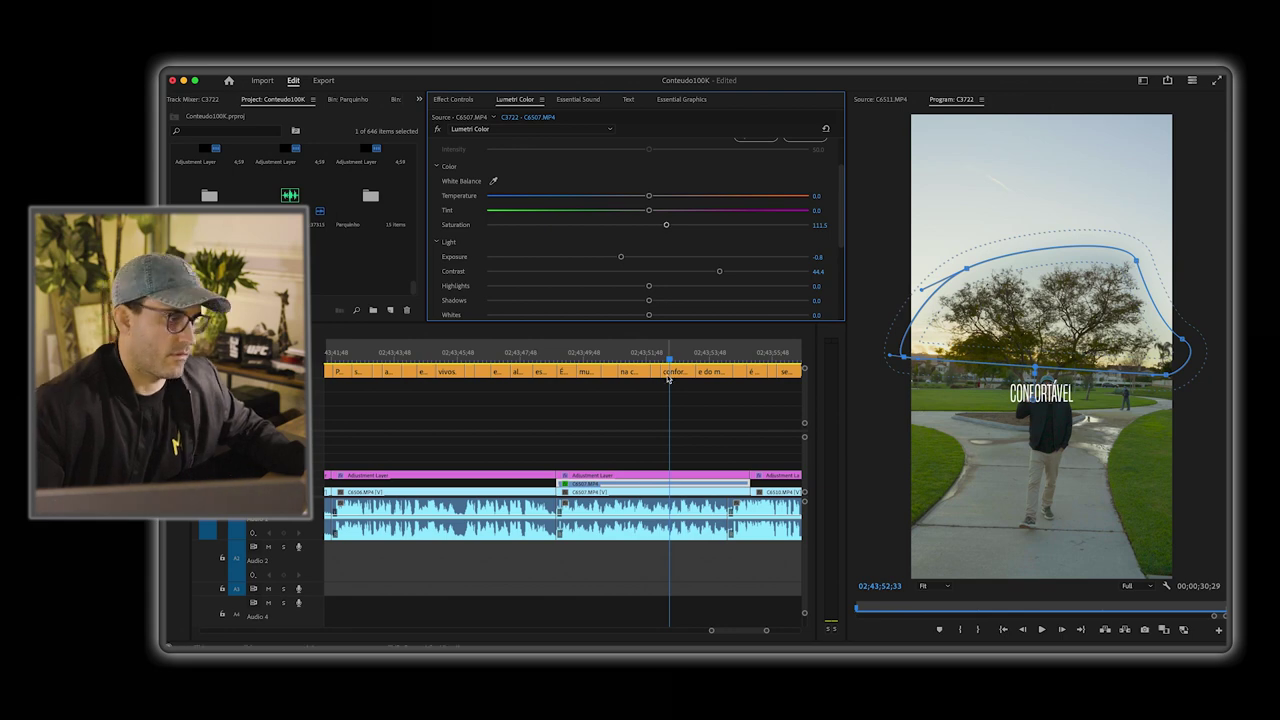
Step: Play the start of the path clip to check the darkened trees behind the captions
click(551, 375)
key(space)
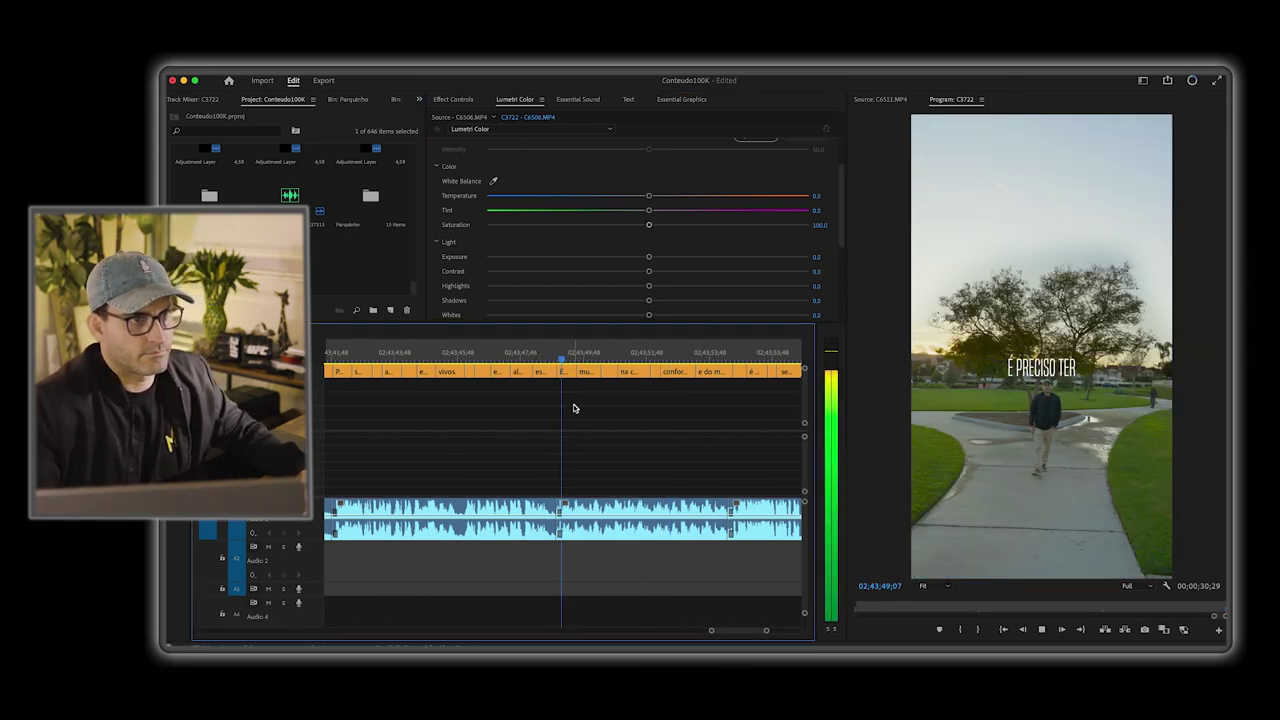
key(space)
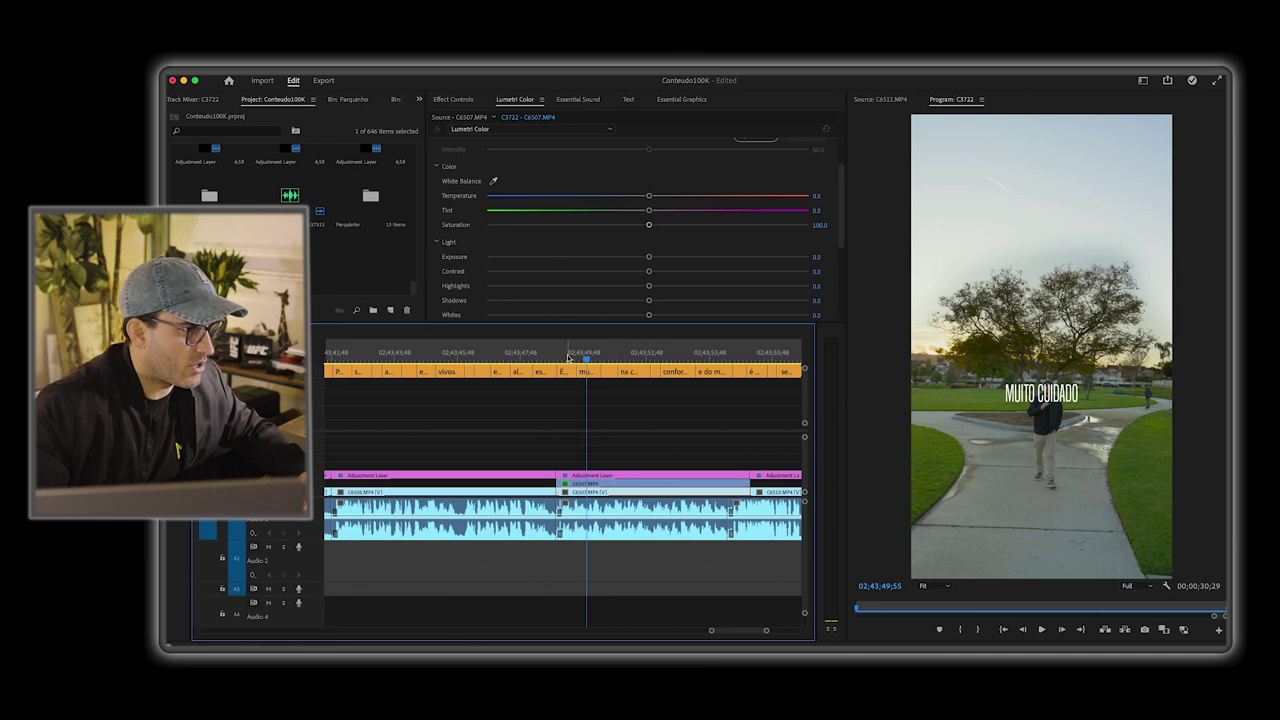
Step: Try a vertical offset of 37 for the "É preciso ter" caption at the start of the path clip
drag(568, 356, 566, 358)
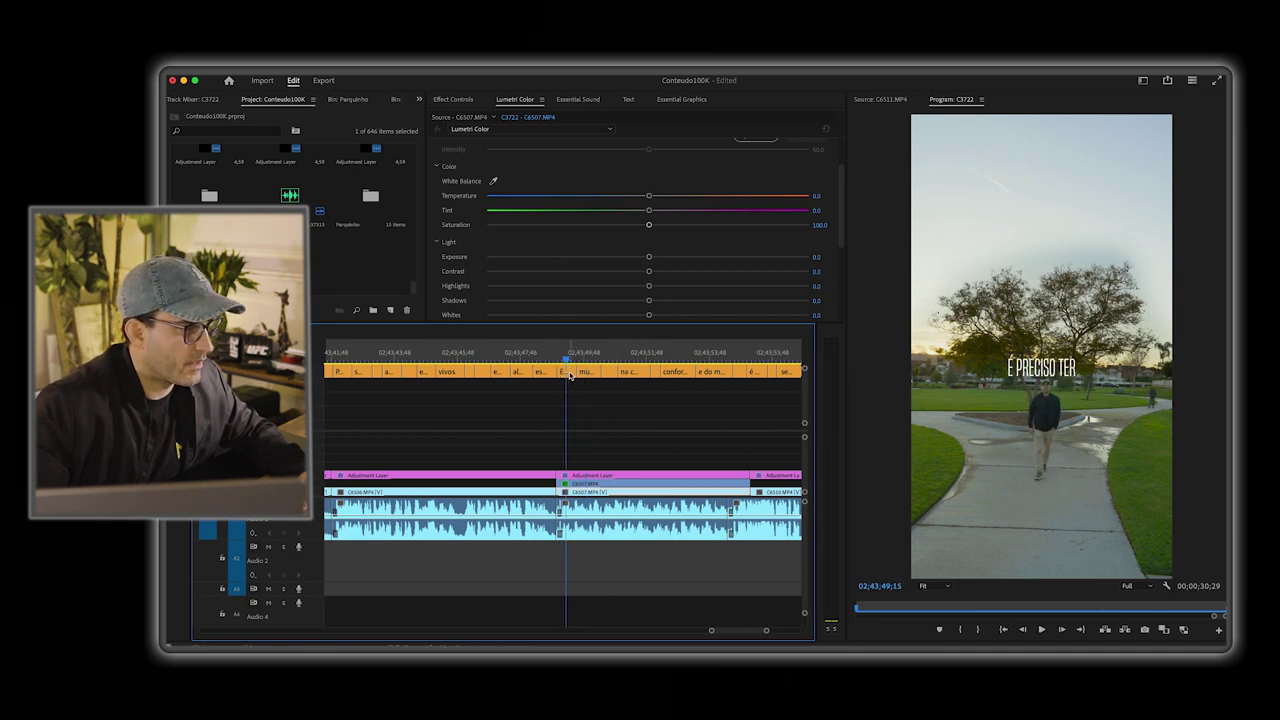
click(570, 374)
click(628, 99)
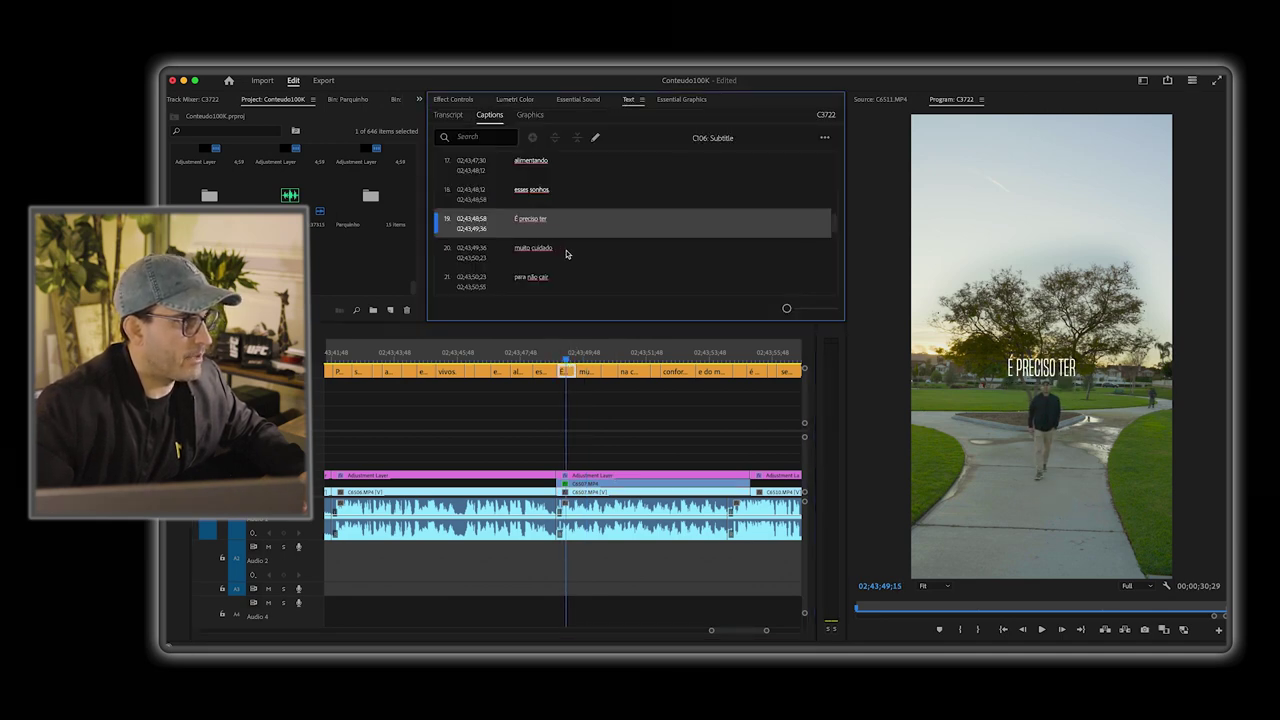
click(454, 99)
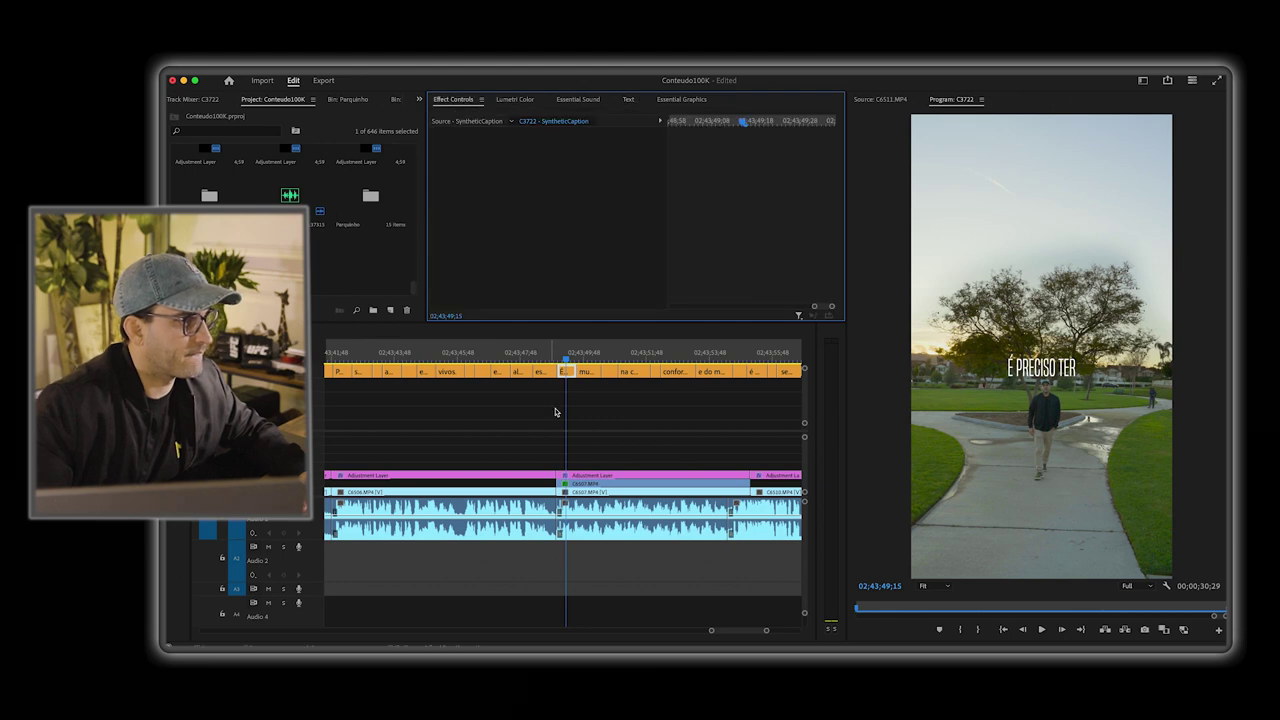
click(565, 373)
key(Up)
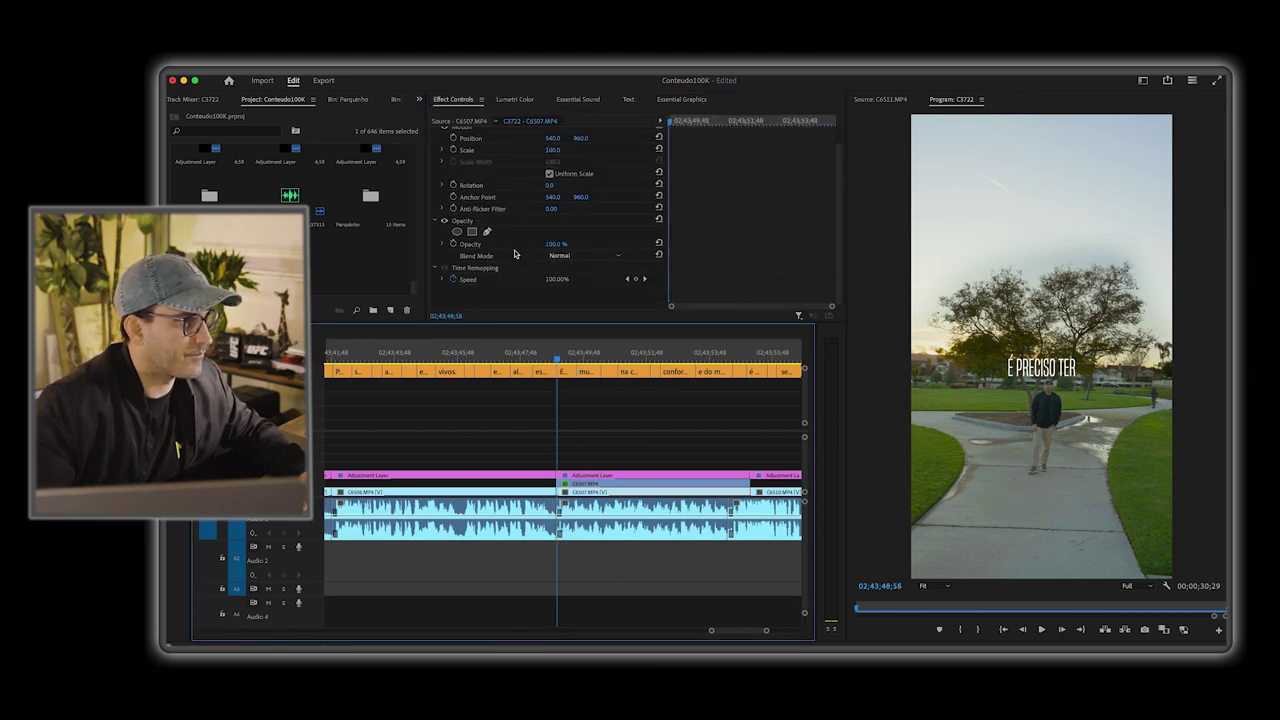
click(565, 373)
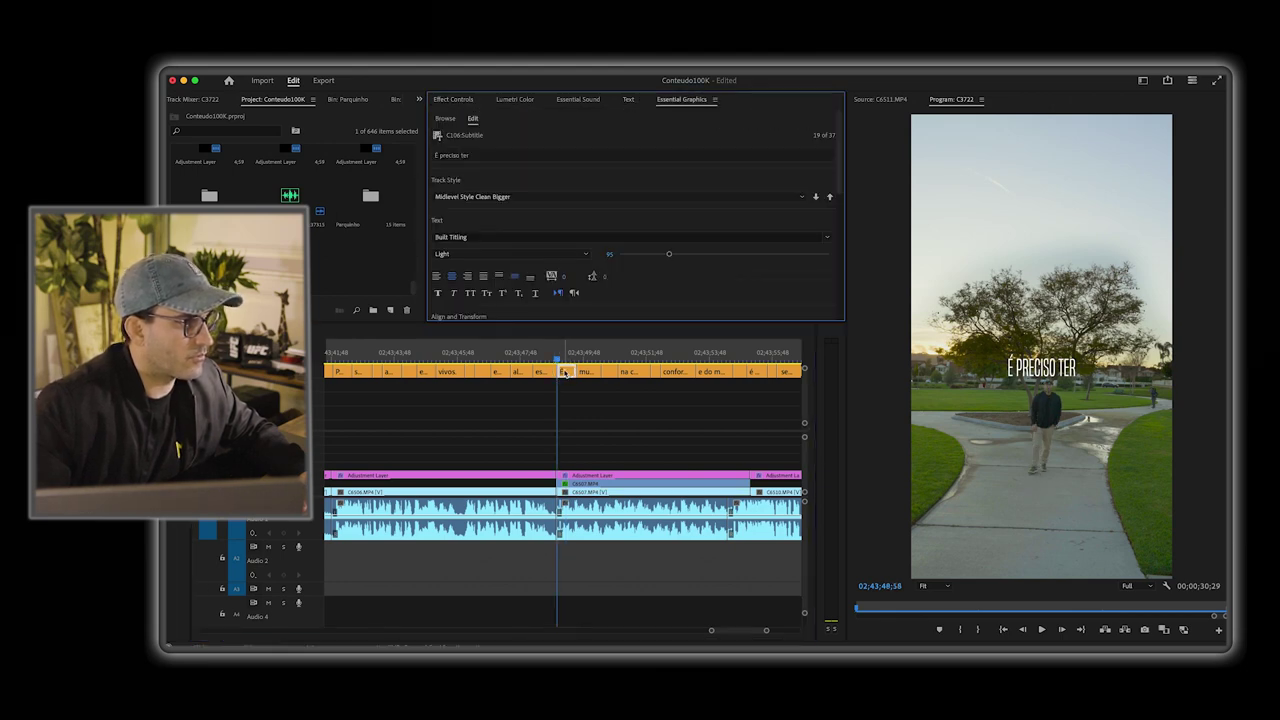
click(563, 355)
scroll(539, 290, down, 3)
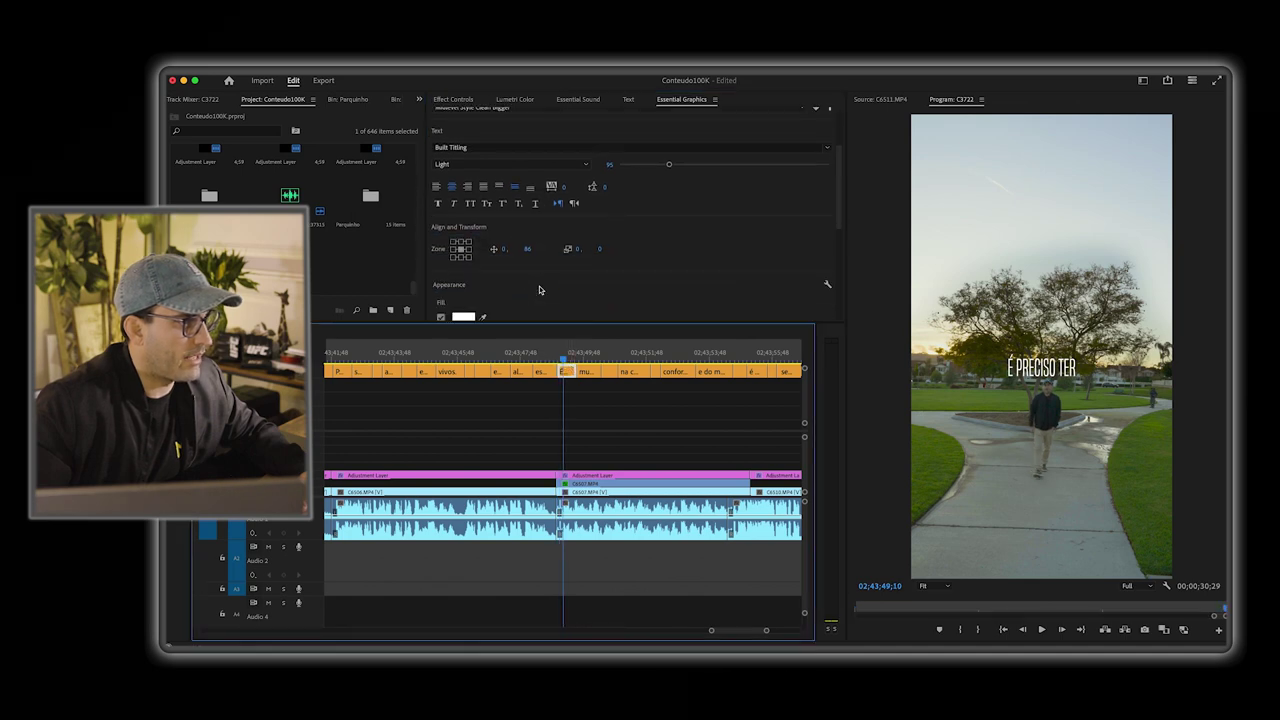
drag(529, 253, 500, 250)
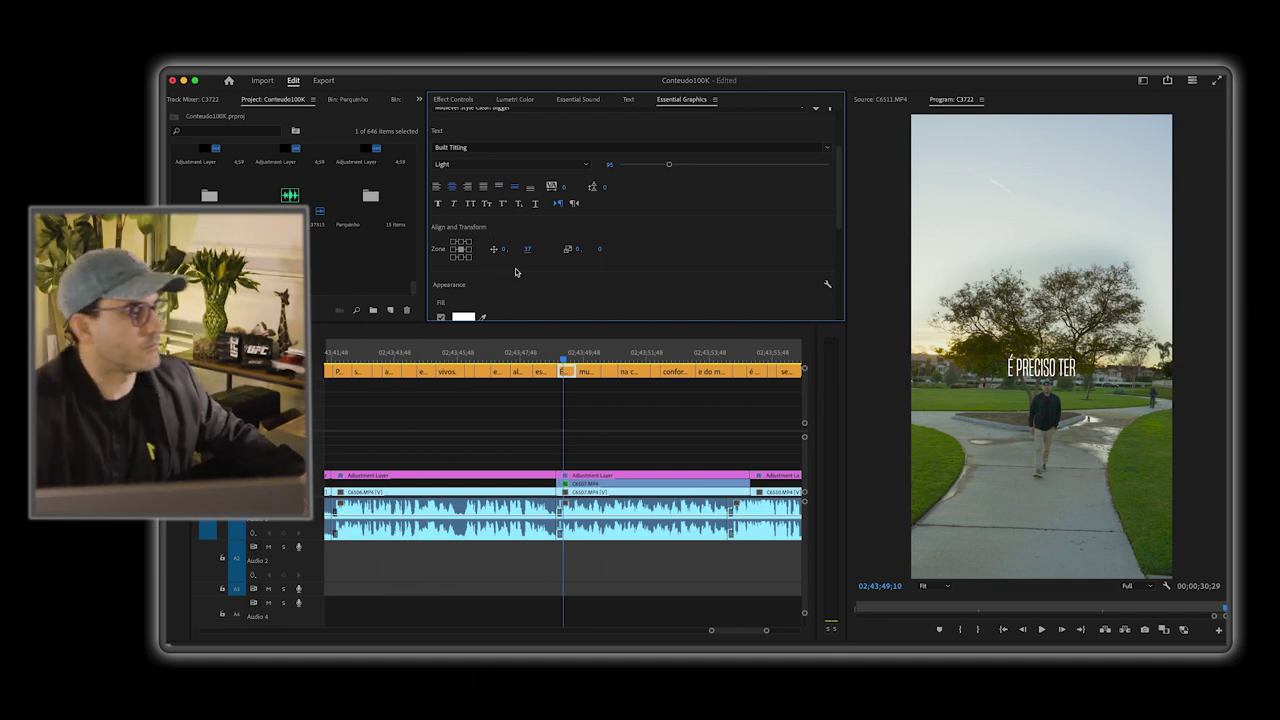
Step: Reshape the duplicate clip's opacity mask by lowering its upper points inside the tree crowns
click(610, 486)
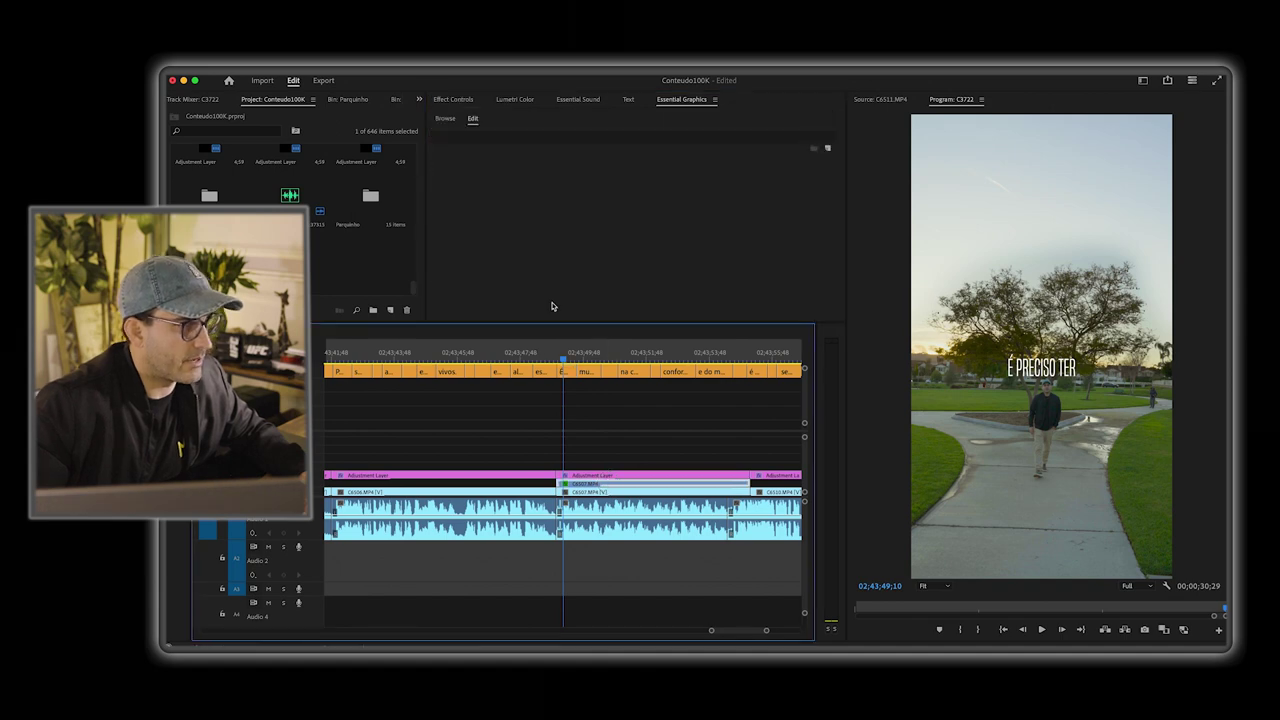
click(455, 101)
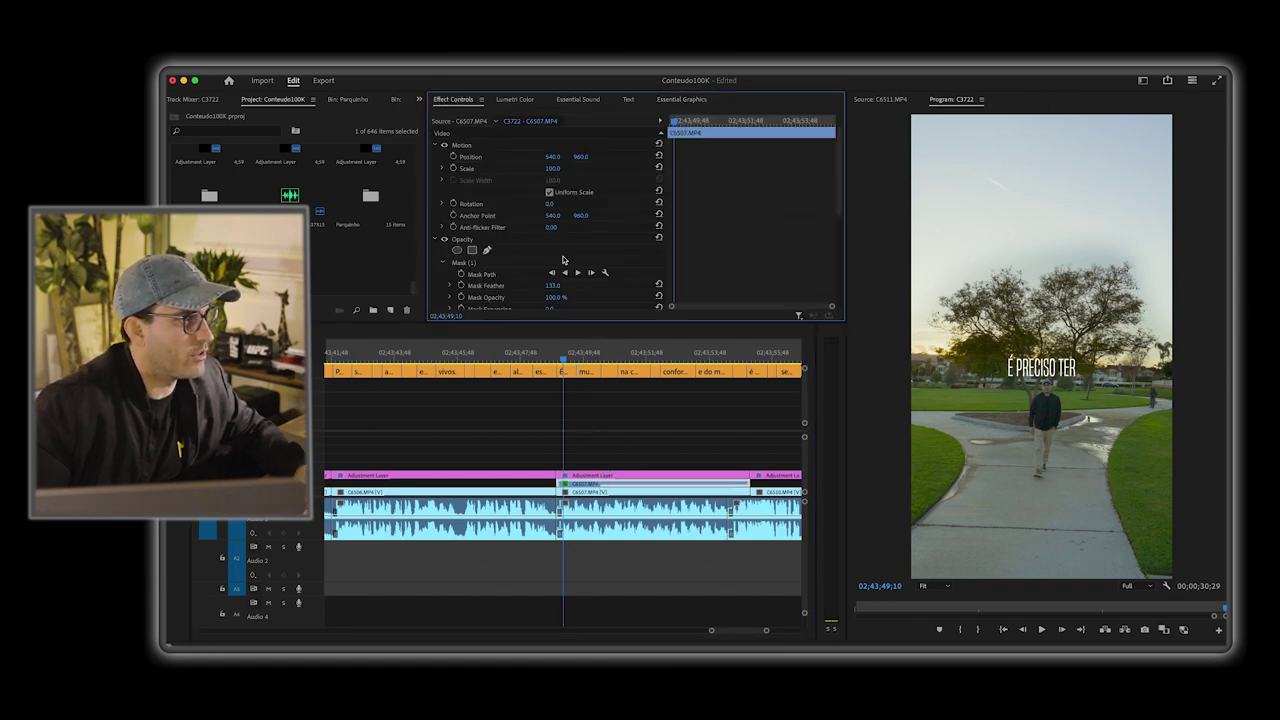
scroll(550, 252, down, 3)
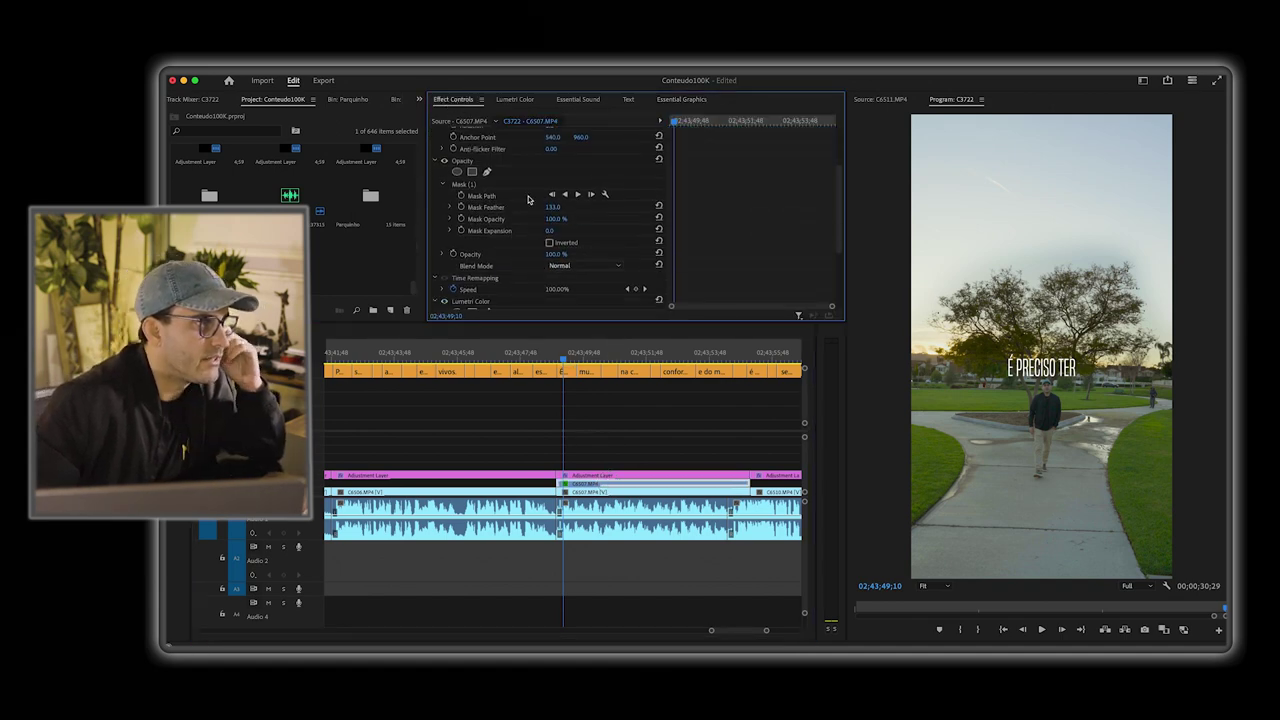
click(529, 197)
drag(968, 270, 980, 292)
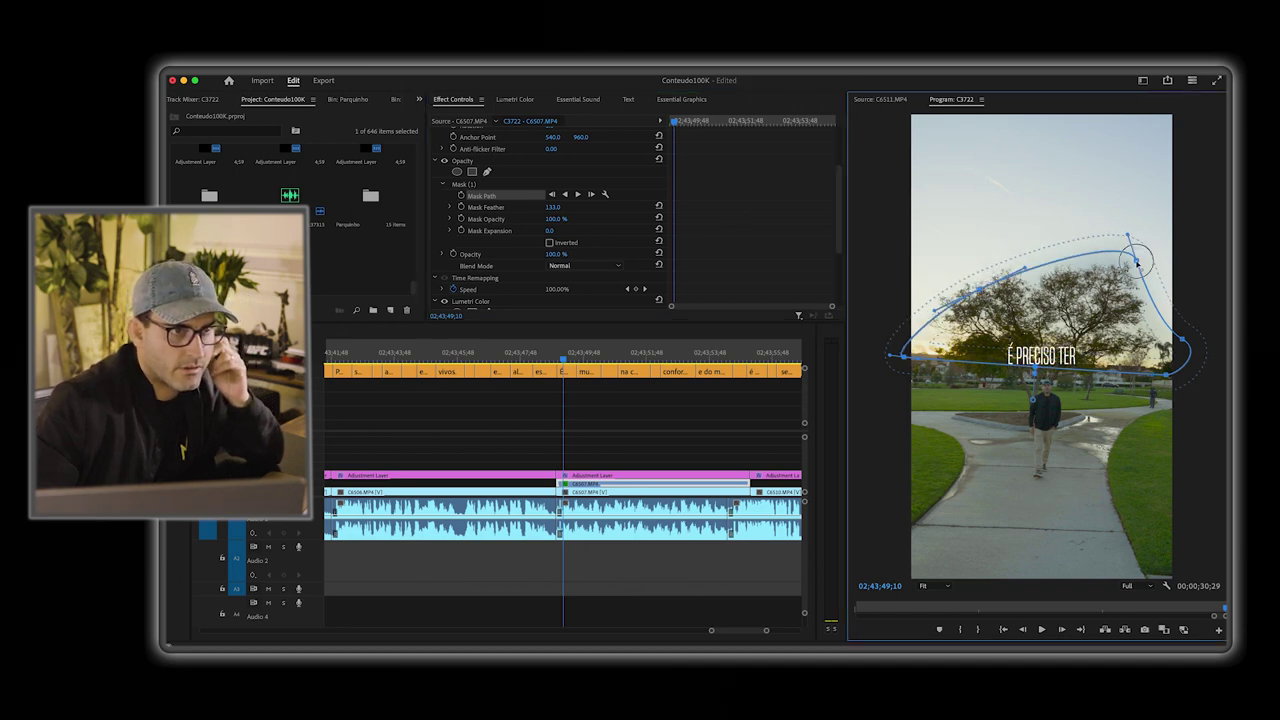
drag(1118, 295, 1109, 277)
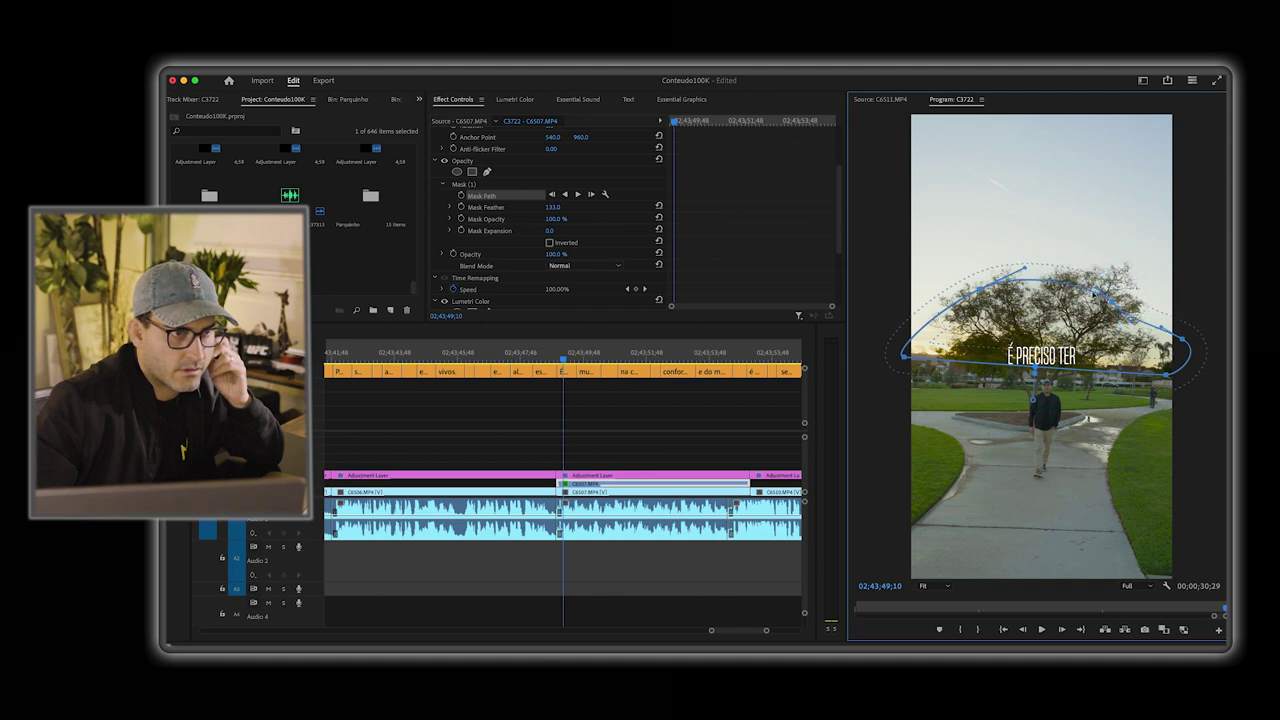
drag(1030, 281, 1030, 286)
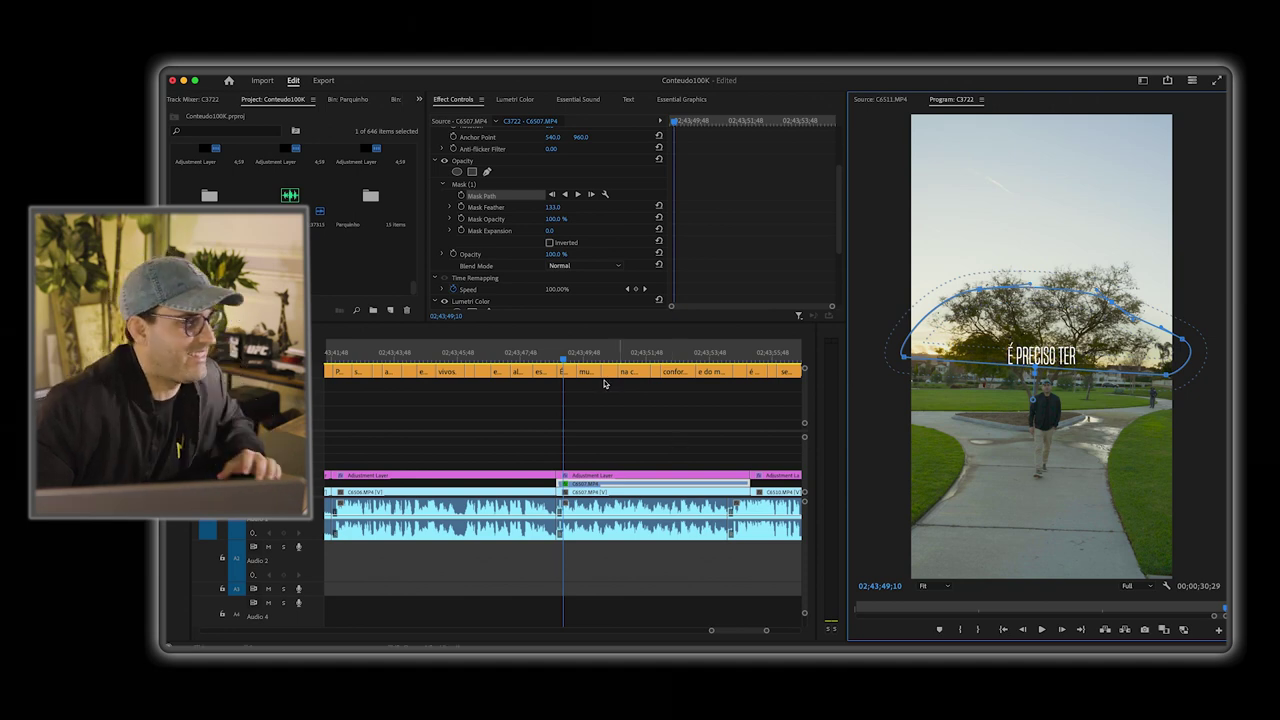
Step: Replay the start of the path clip and set the vertical offset of the "É preciso ter" caption to 14
click(550, 358)
key(space)
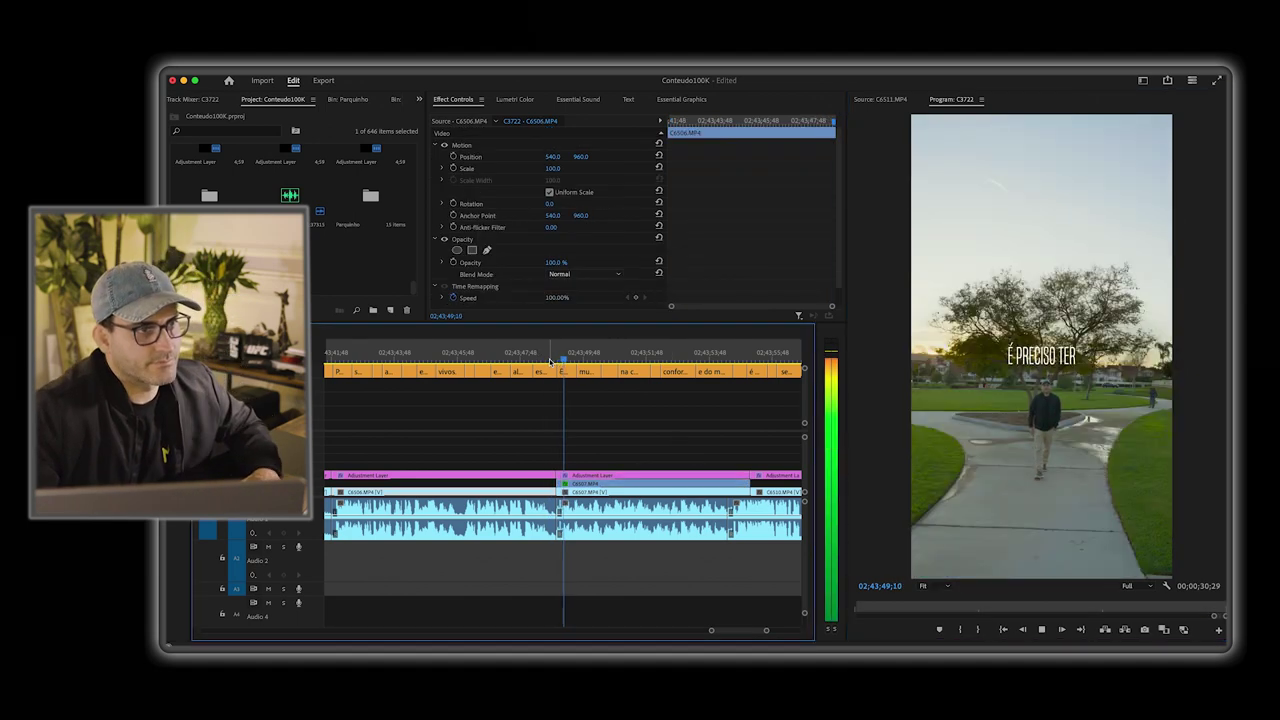
click(567, 371)
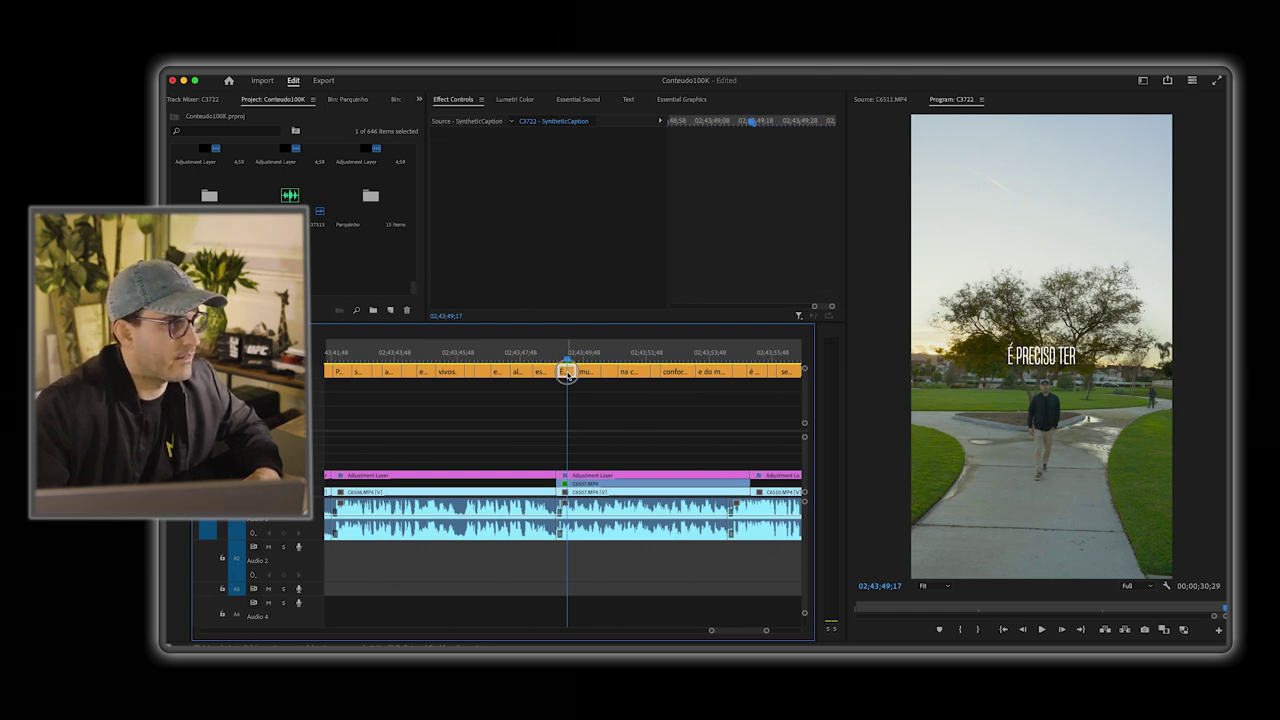
scroll(531, 275, down, 2)
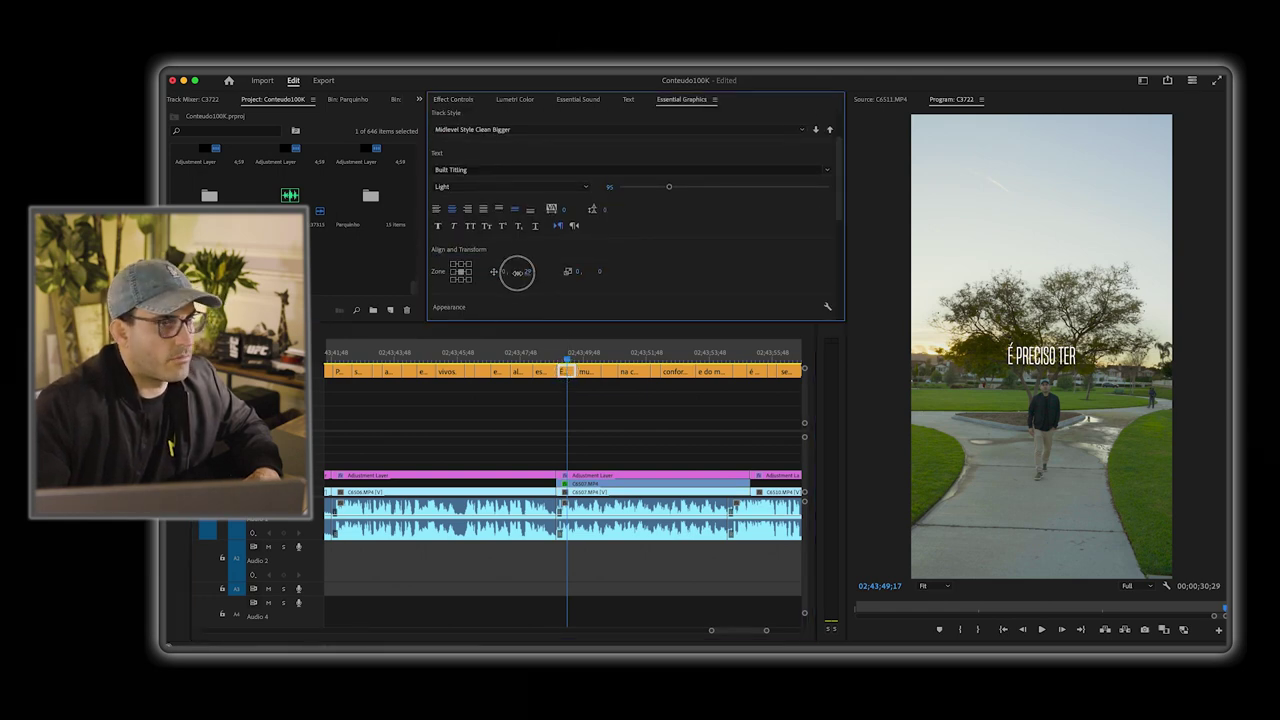
drag(517, 272, 514, 273)
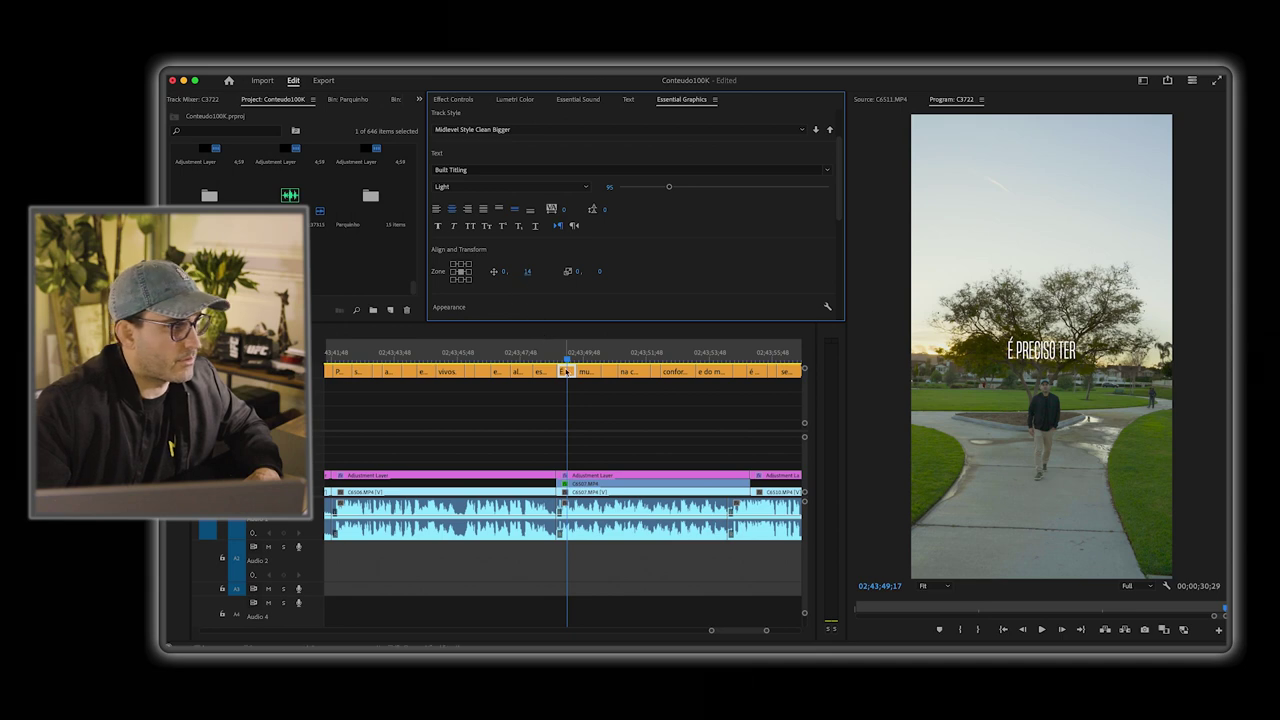
Step: Set the vertical offset to 14 for the remaining path clip captions, starting with "muito cuidado"
click(527, 271)
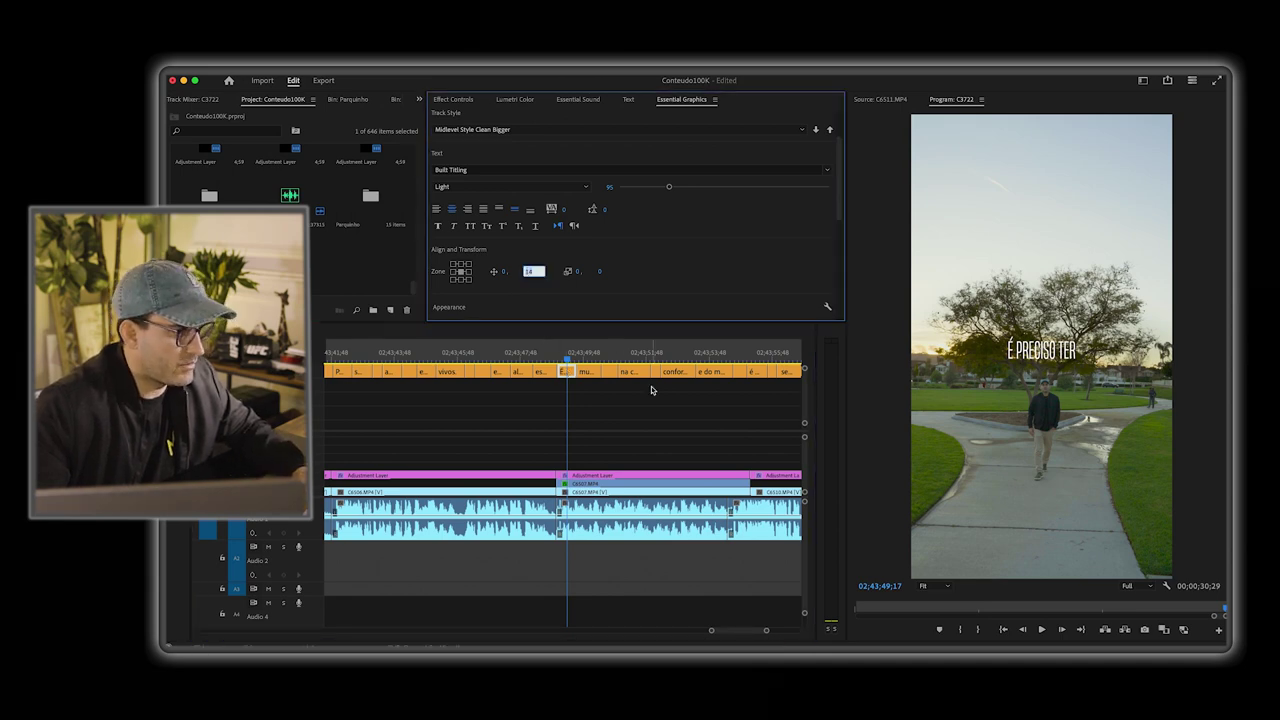
click(591, 356)
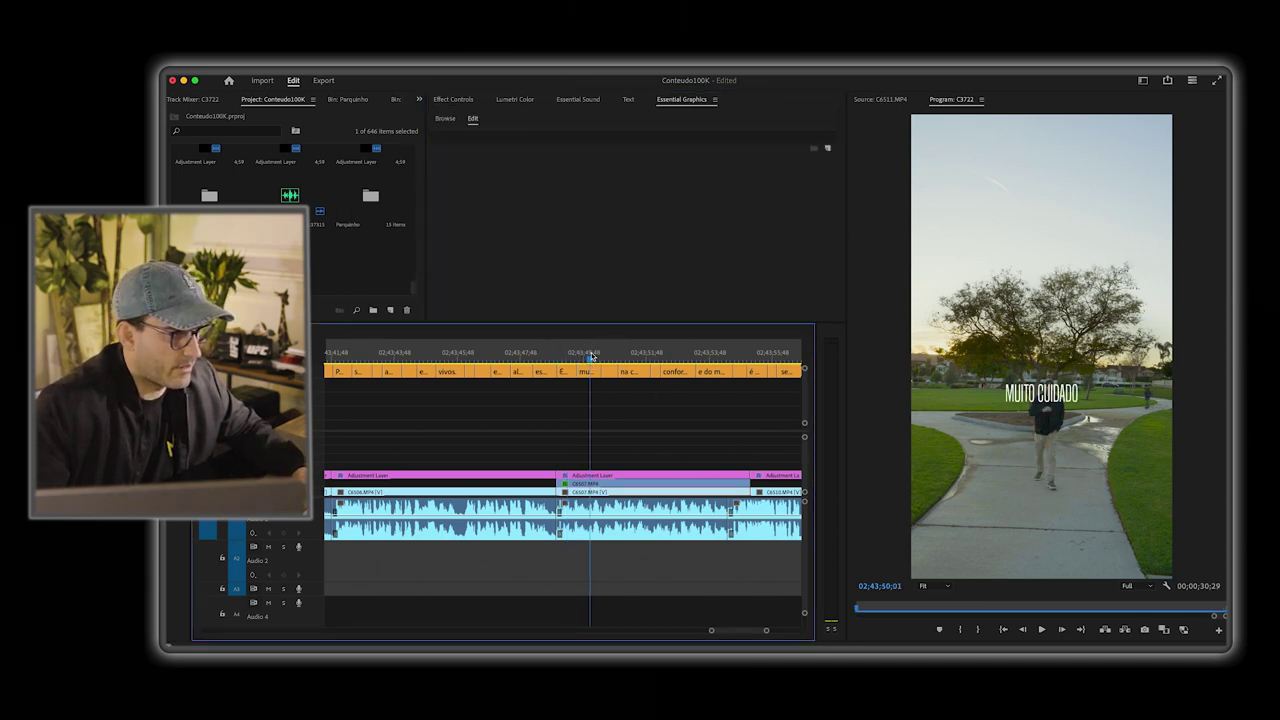
drag(741, 450, 597, 375)
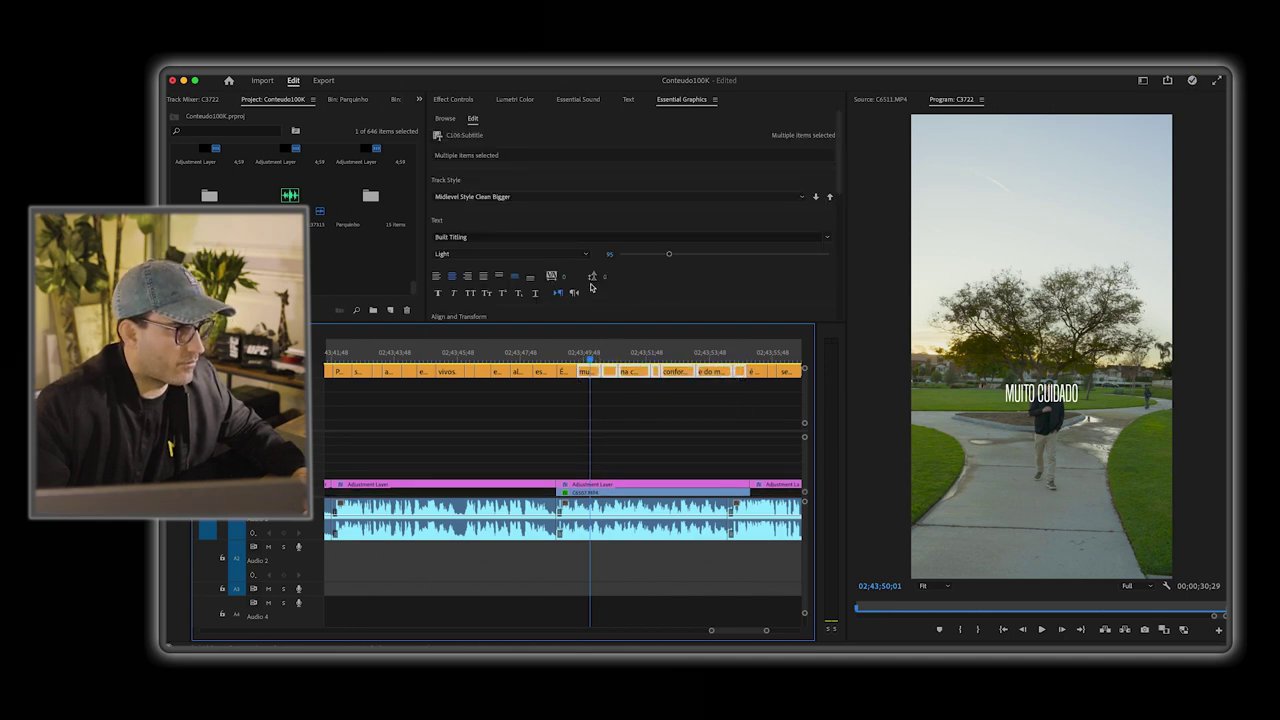
scroll(505, 295, down, 2)
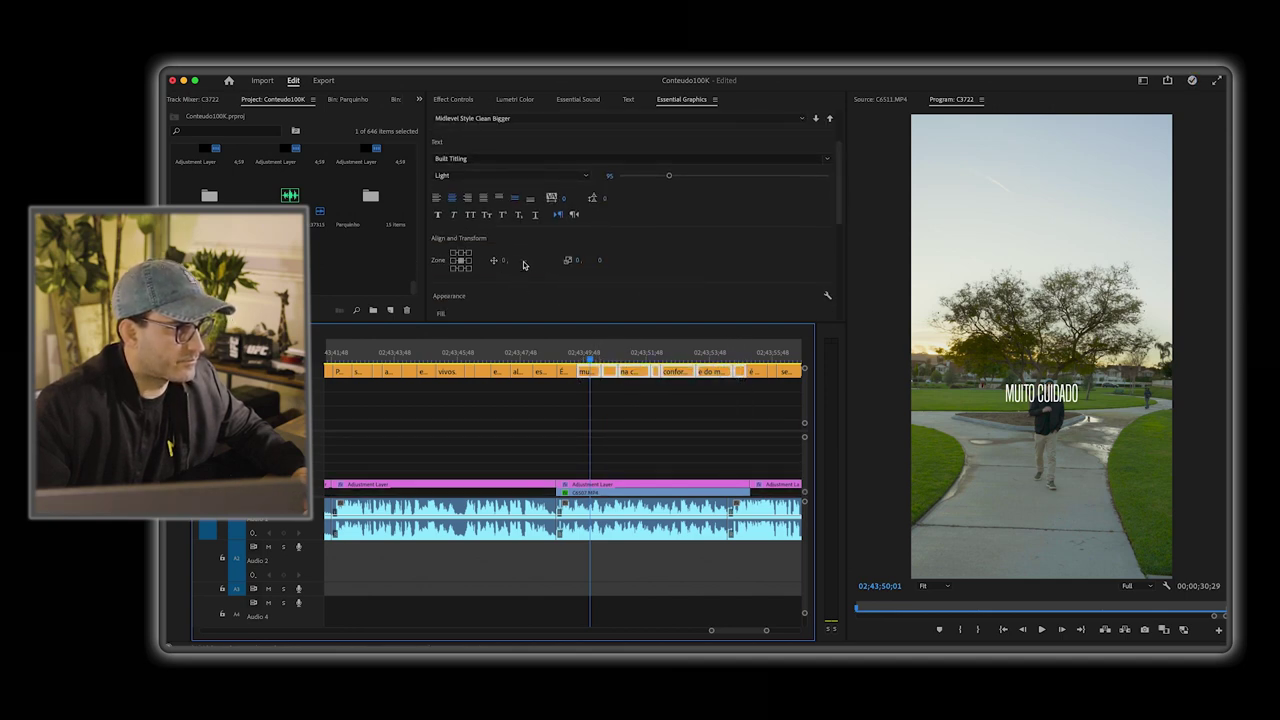
click(523, 264)
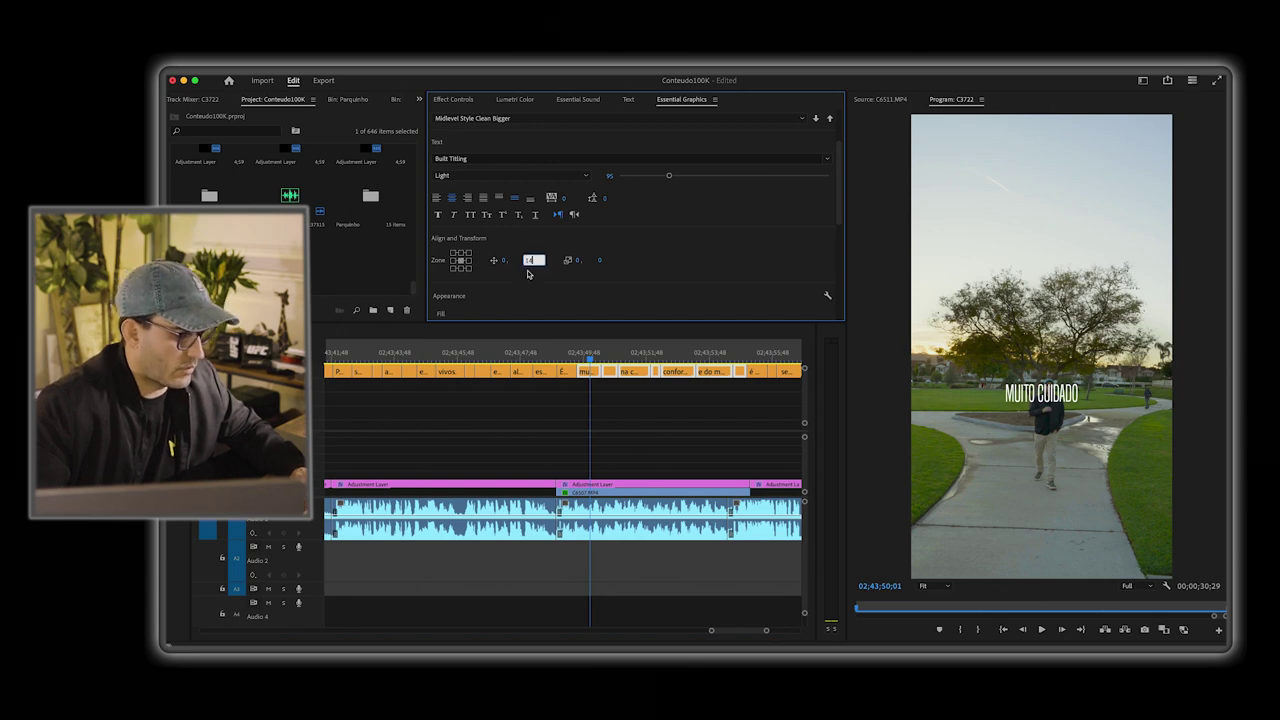
key(Return)
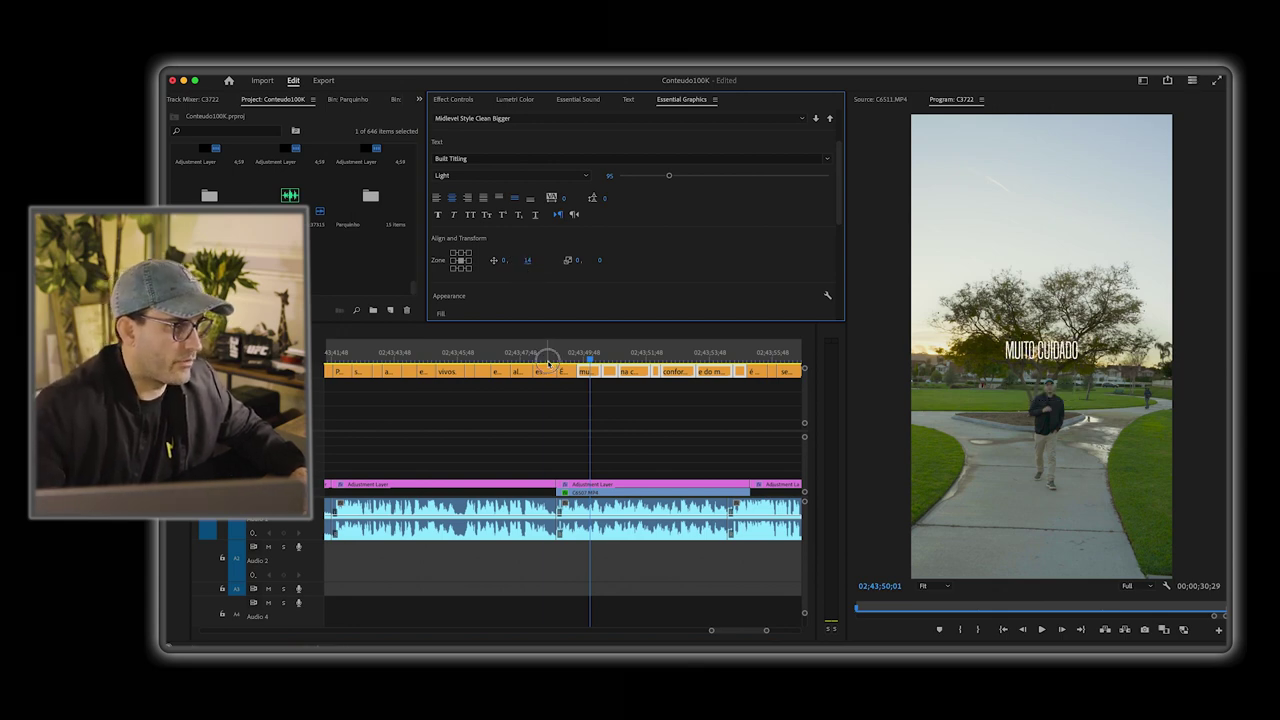
Step: Play through the path clip into the next shot to check the raised captions
click(549, 362)
key(space)
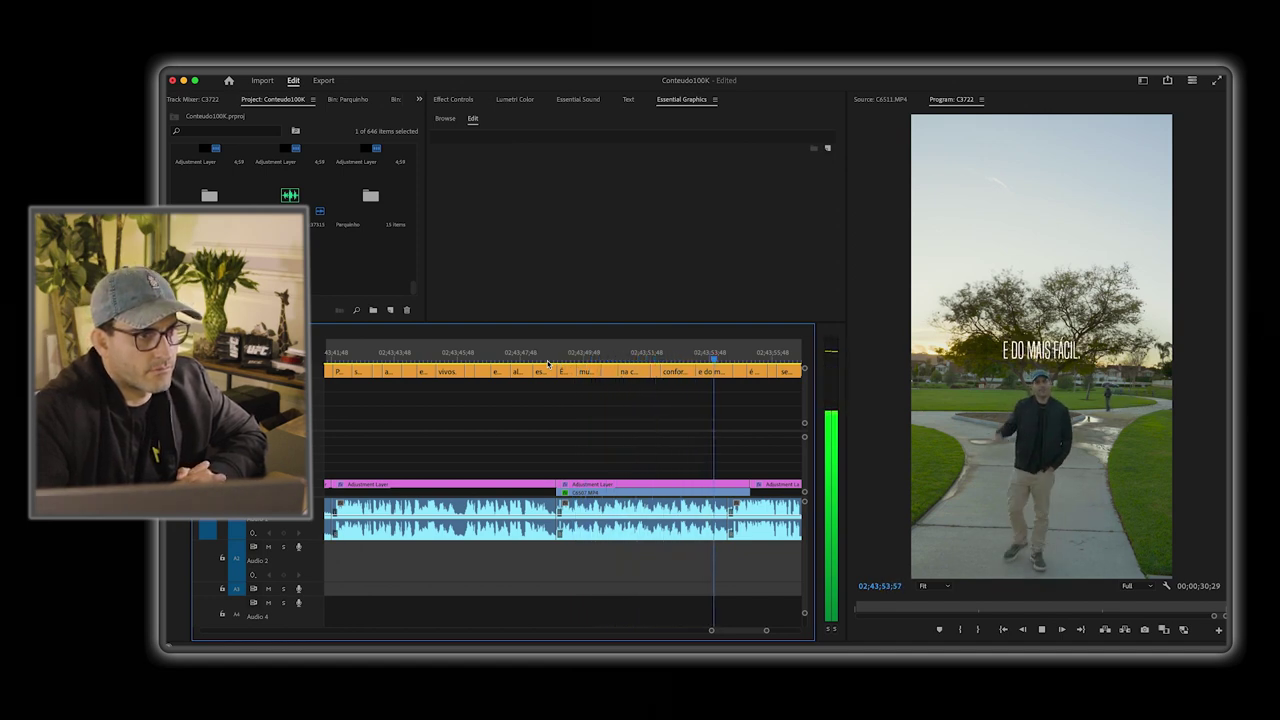
key(space)
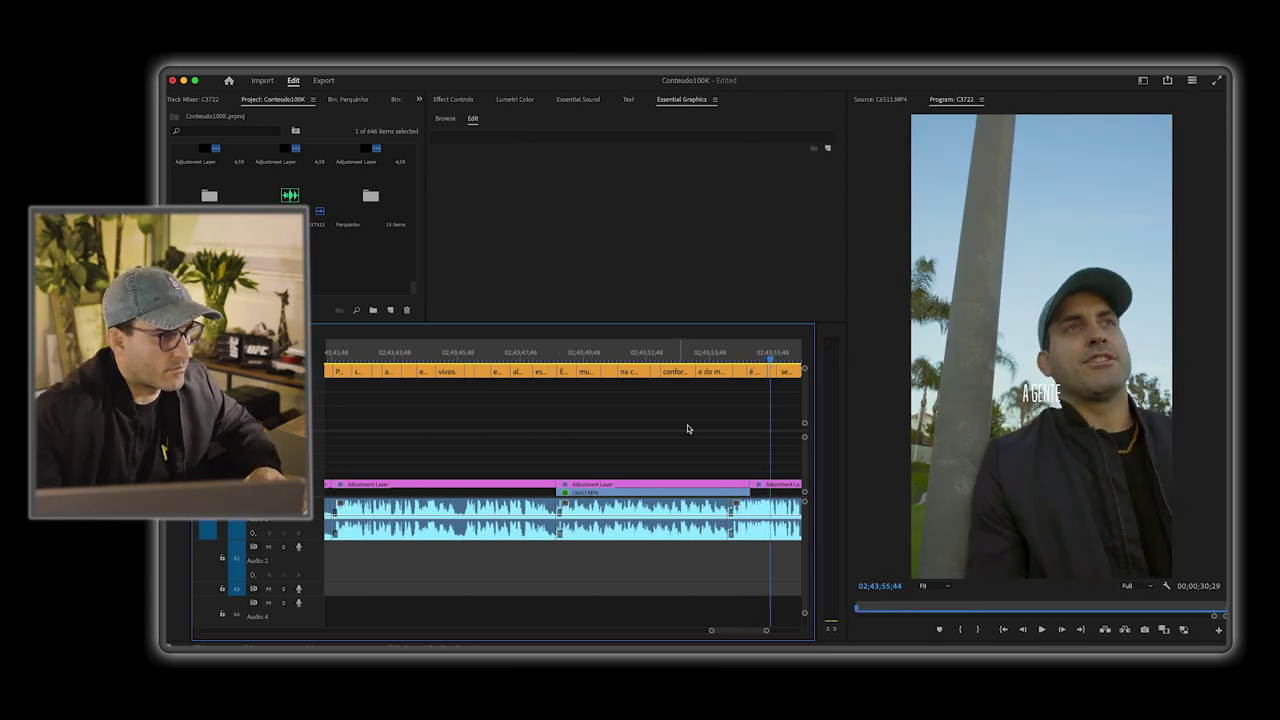
Step: Trim the end of the "e do mais fácil" caption slightly and the start of "é necessário" to the cut into the next clip
scroll(687, 428, right, 3)
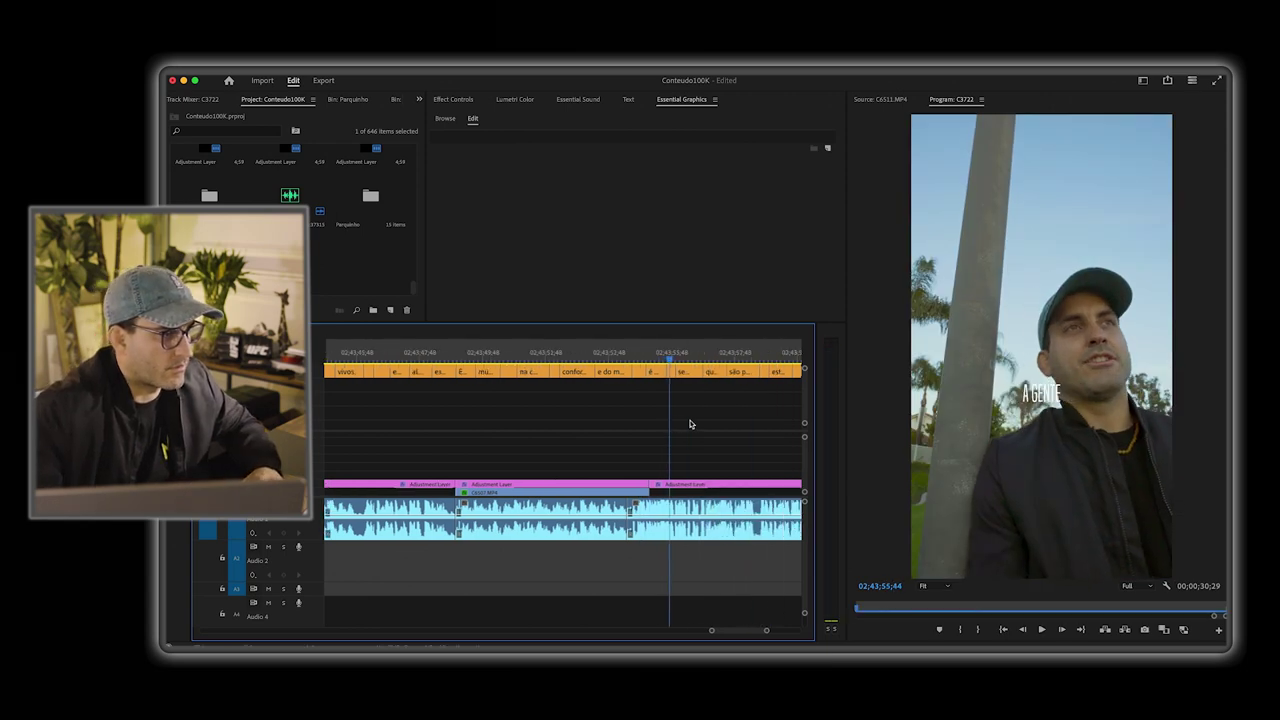
mouse_move(628, 371)
mouse_down()
mouse_move(640, 371)
mouse_move(634, 356)
mouse_move(623, 371)
mouse_up()
click(610, 356)
key(space)
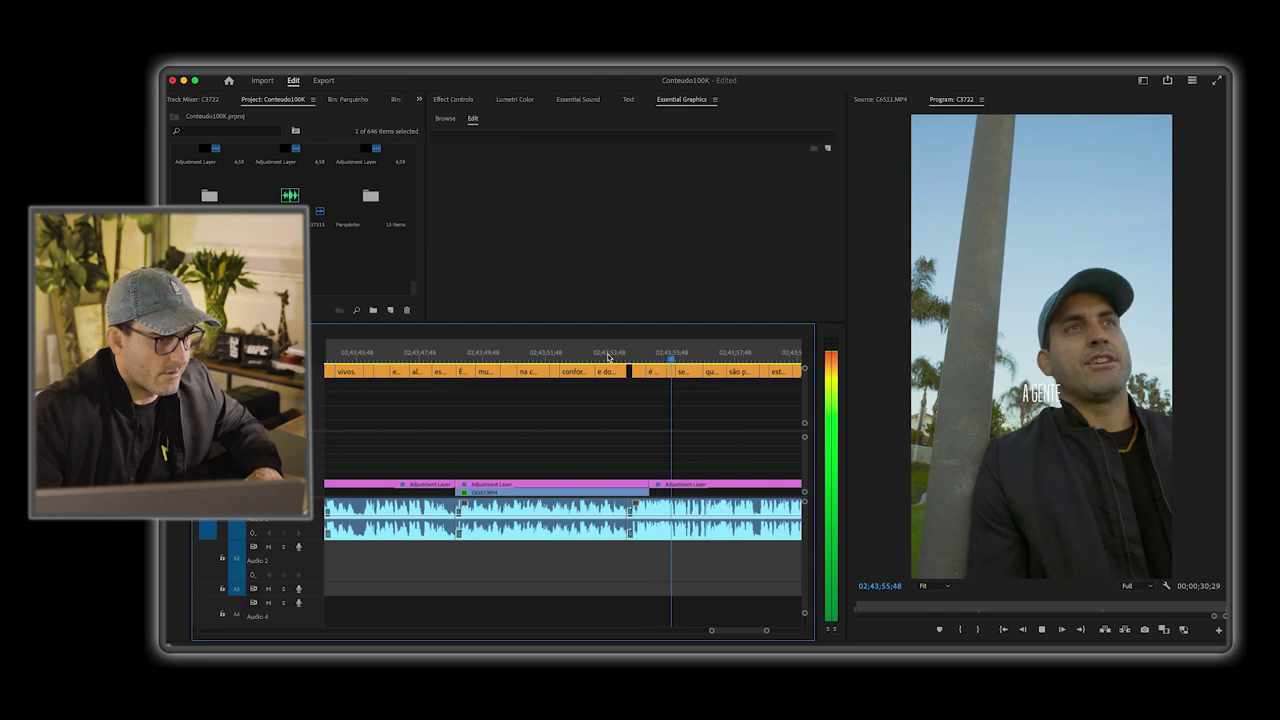
key(space)
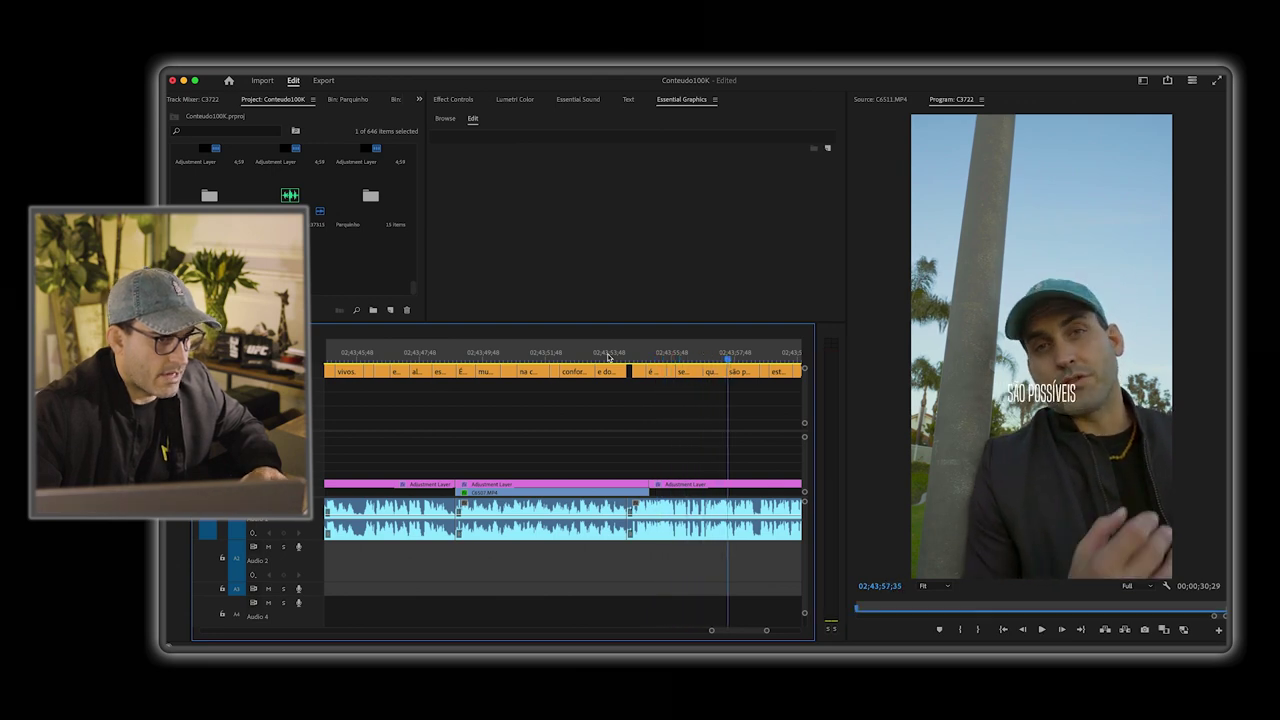
click(646, 356)
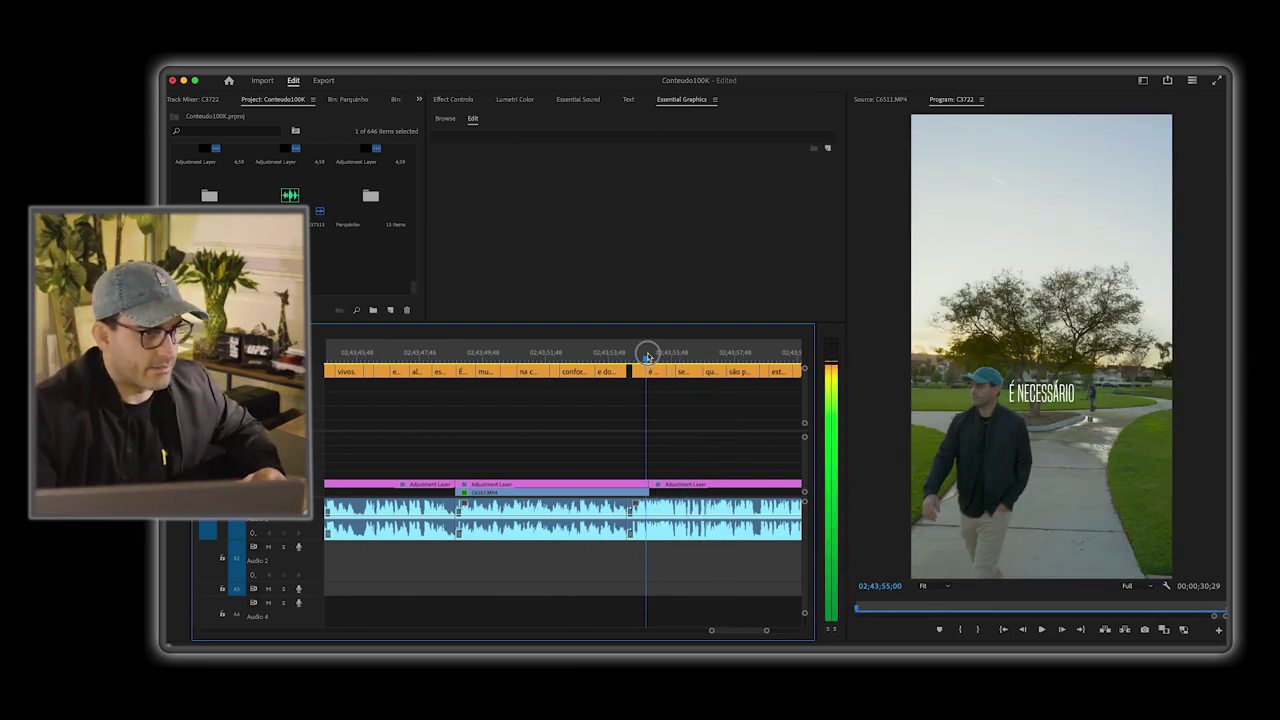
drag(648, 357, 627, 358)
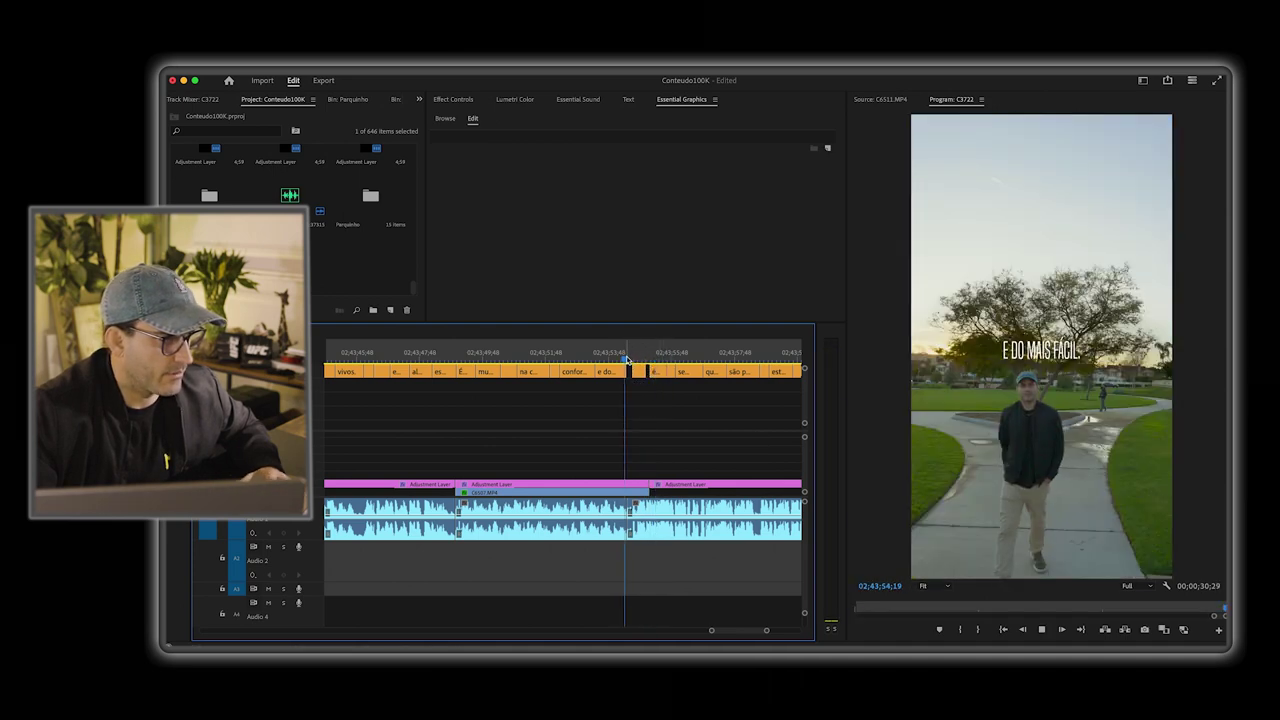
key(space)
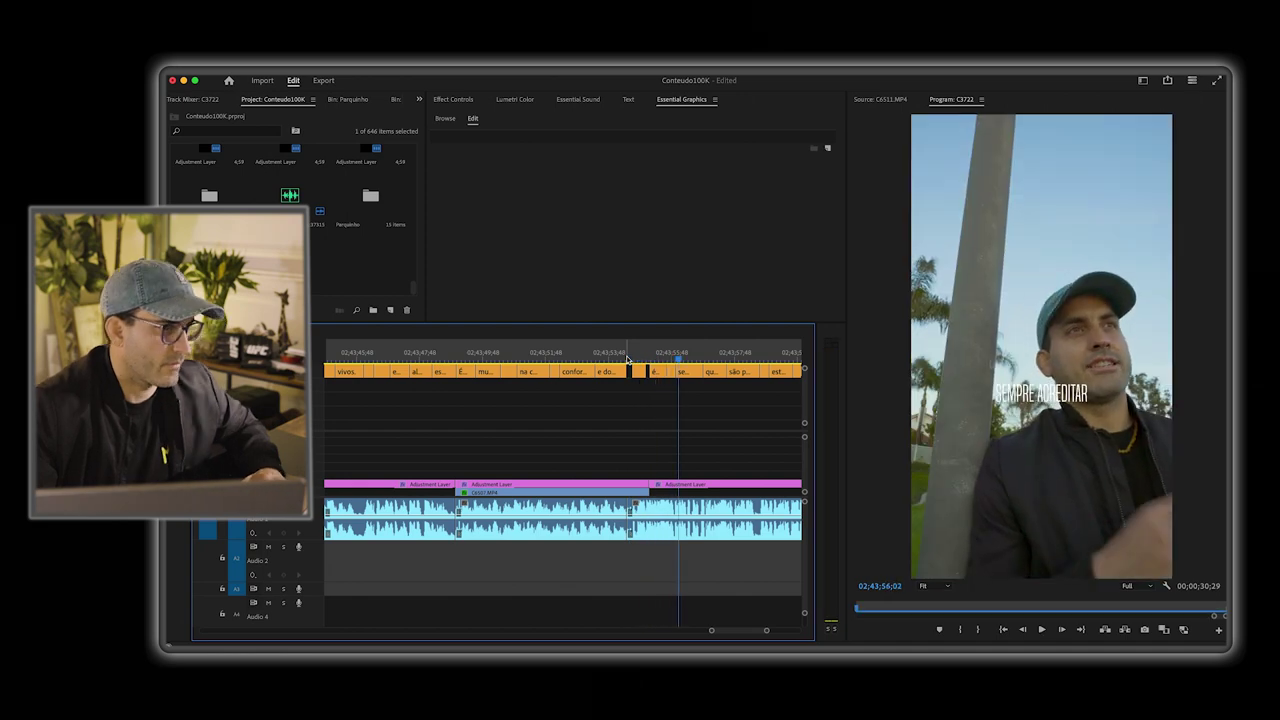
Step: Try shifting the "é necessário" caption away from the face with its vertical and horizontal offsets
click(656, 358)
click(656, 371)
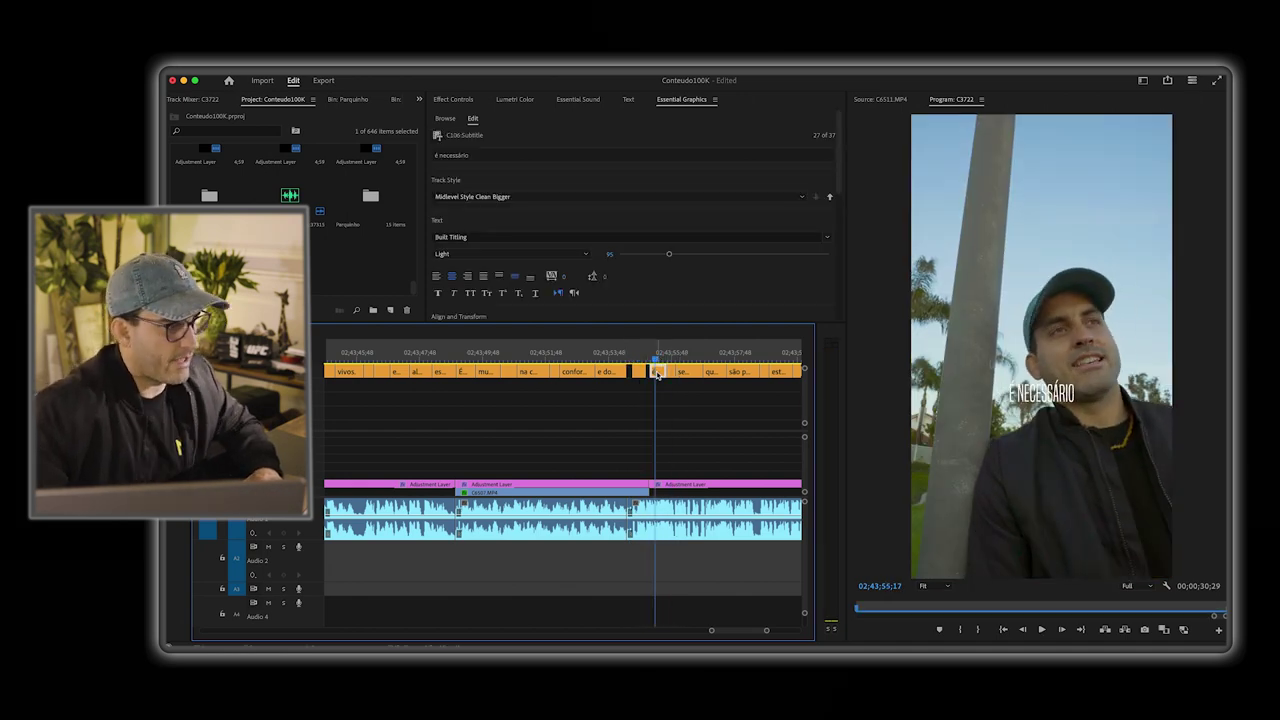
scroll(546, 286, down, 2)
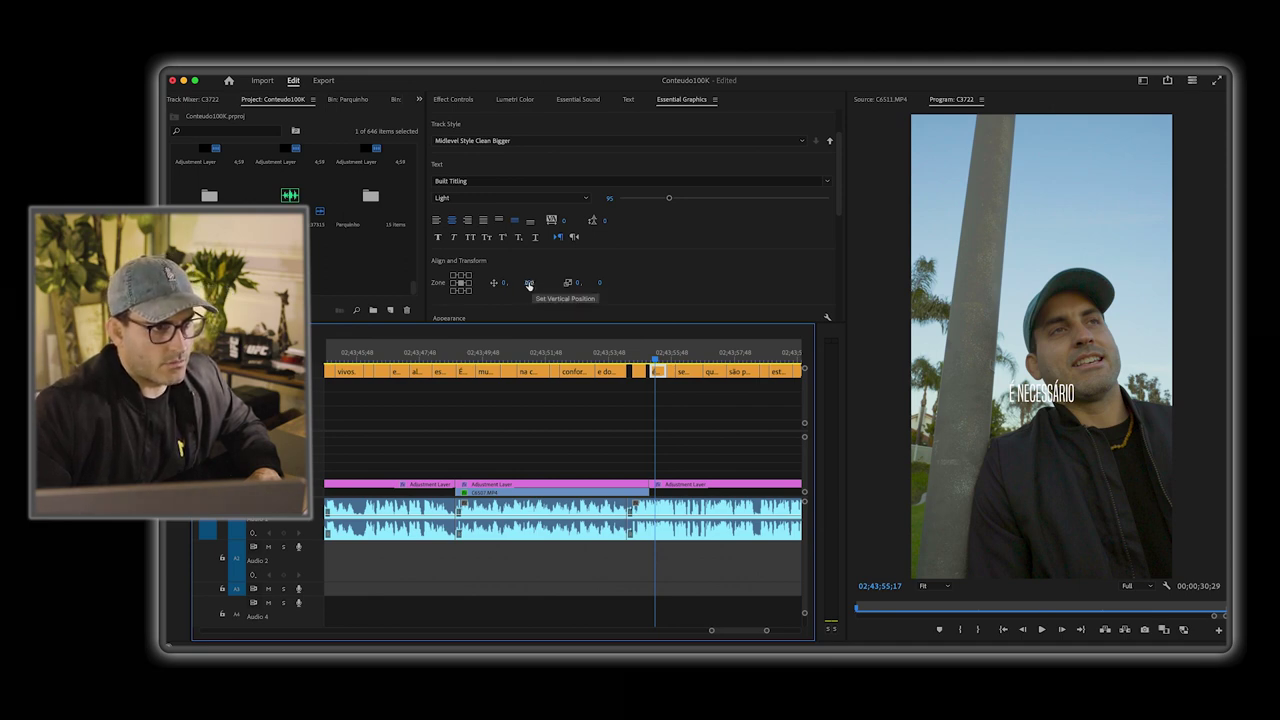
drag(529, 285, 505, 283)
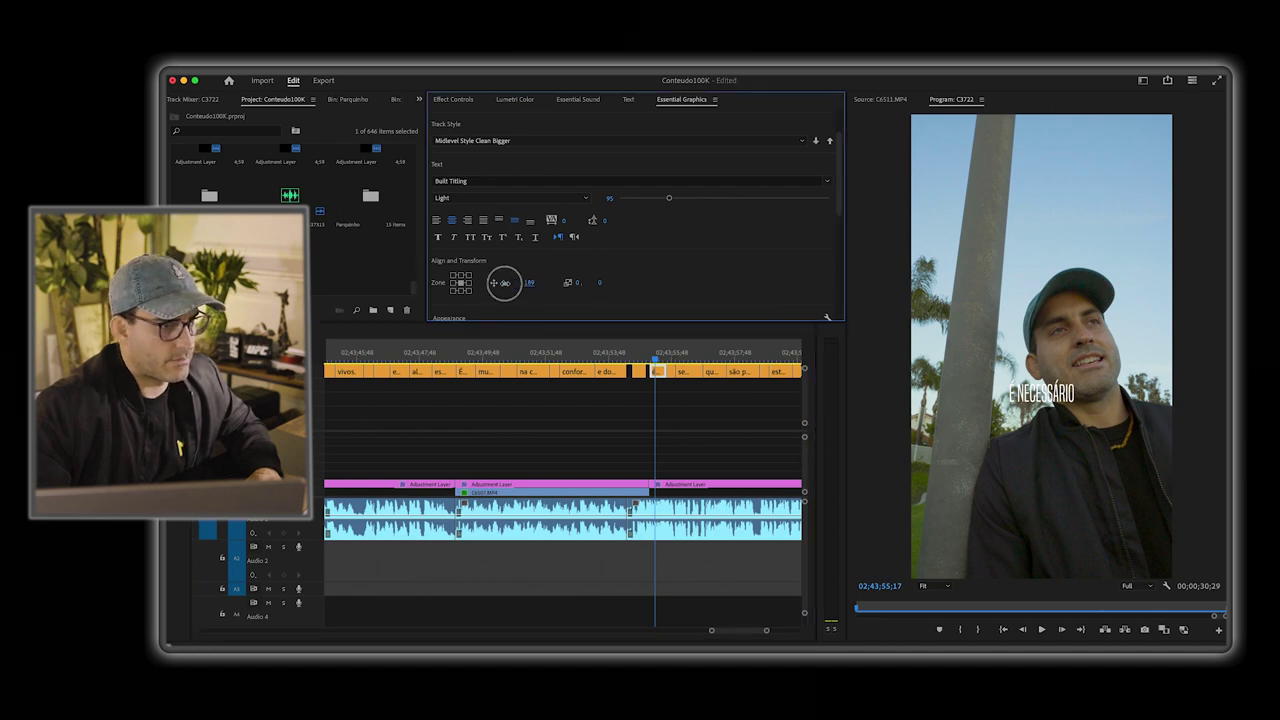
click(464, 283)
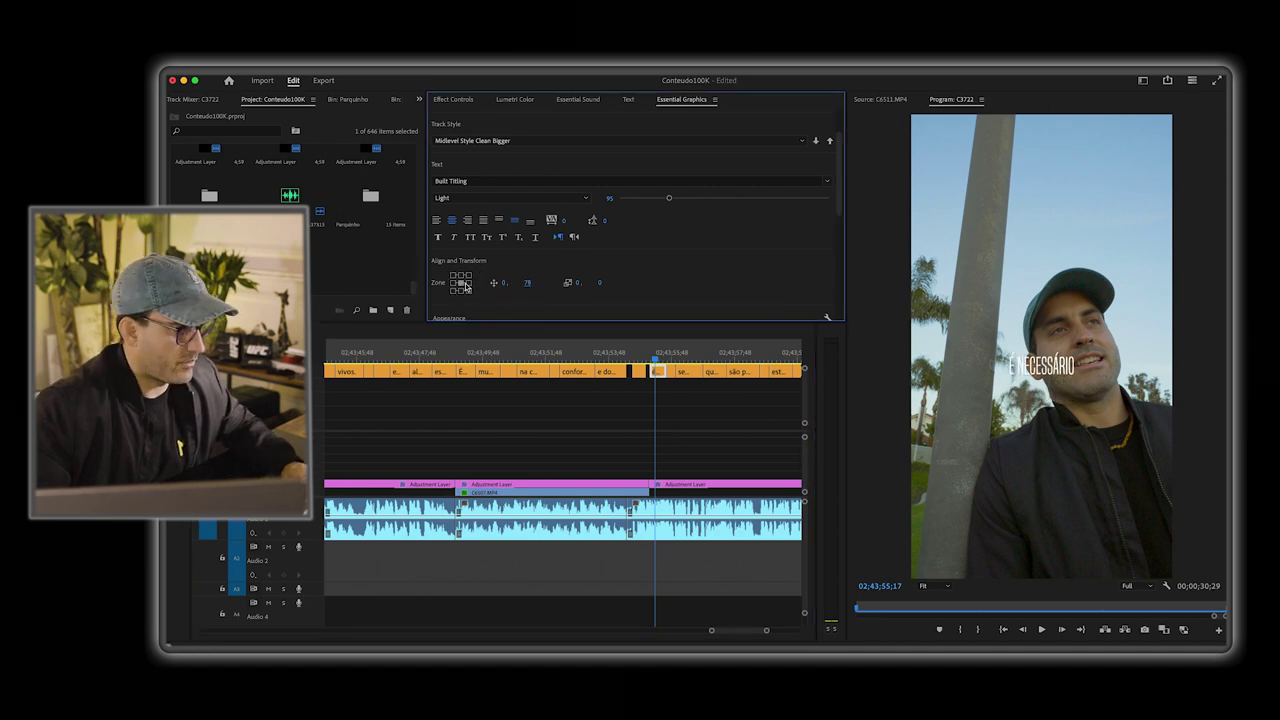
key(super+z)
click(437, 283)
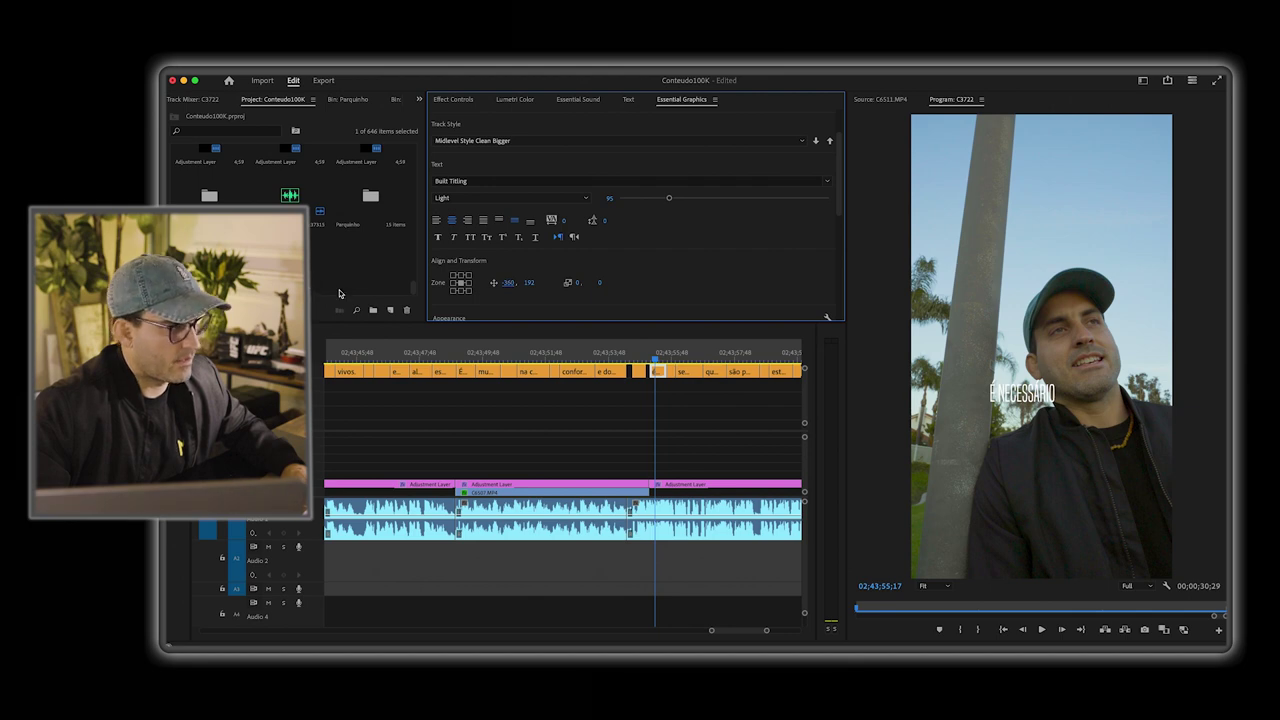
Step: Place the "é necessário" caption in the middle-left zone with a horizontal offset of 100 and a vertical offset of 163
click(453, 286)
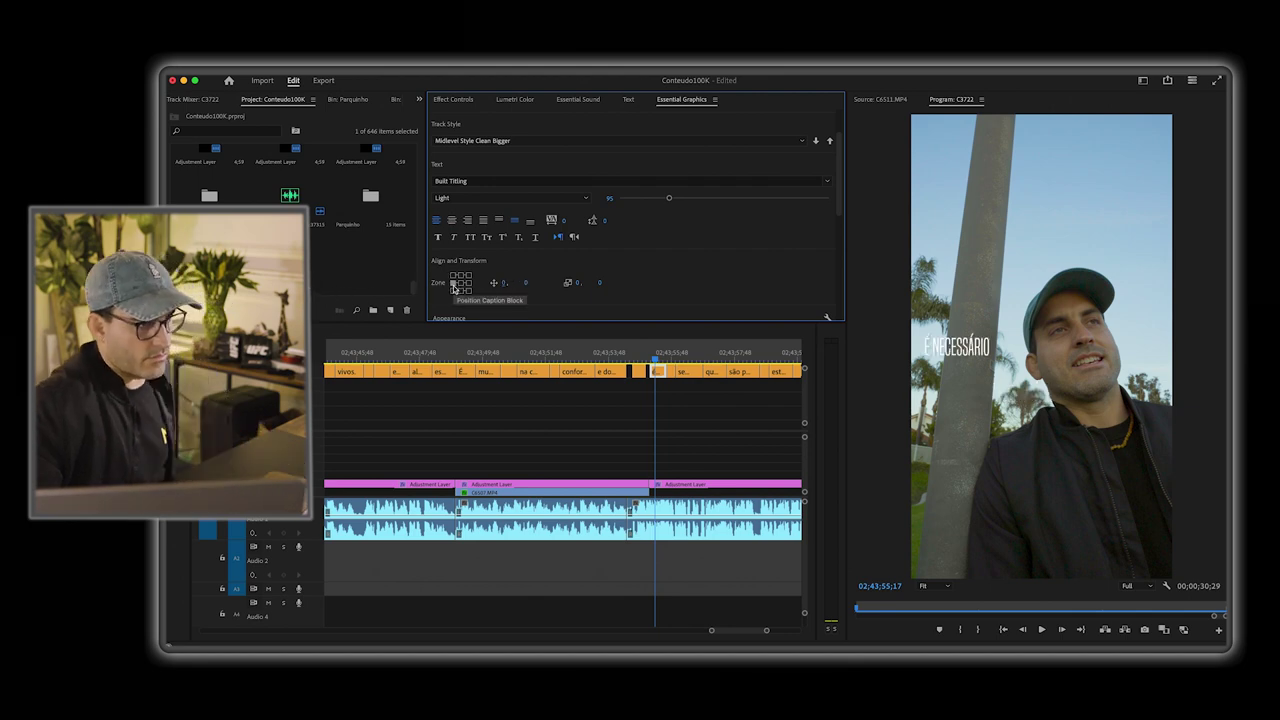
drag(503, 286, 545, 283)
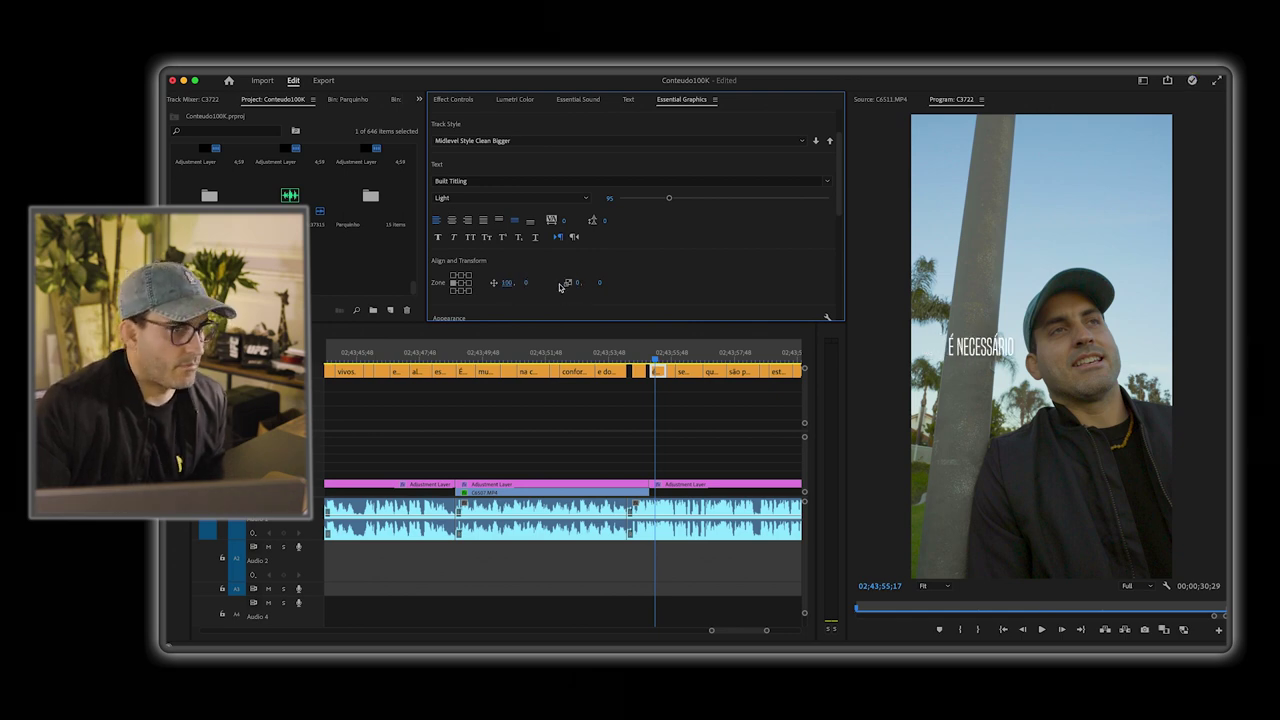
drag(527, 285, 608, 283)
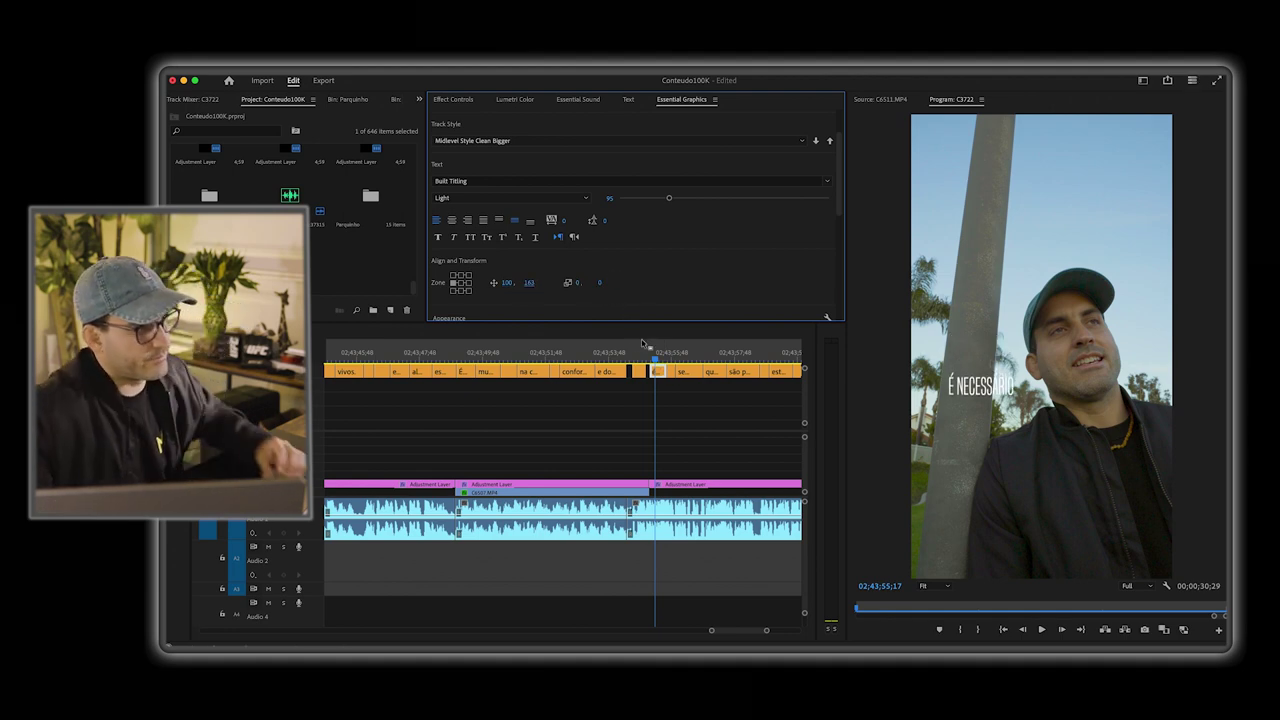
Step: Place the captions from "a gente" to "em direção a eles" in the middle-left zone with offsets of 100 and 163
drag(660, 352, 676, 357)
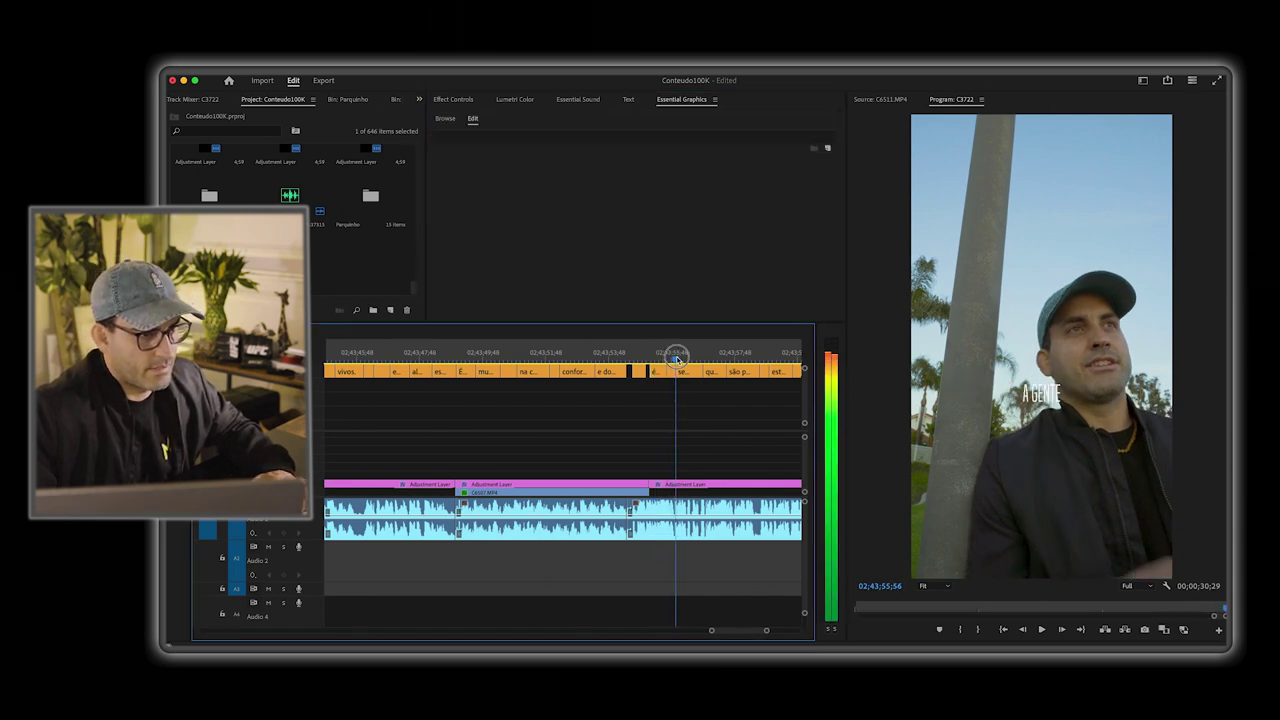
drag(676, 357, 653, 354)
click(657, 372)
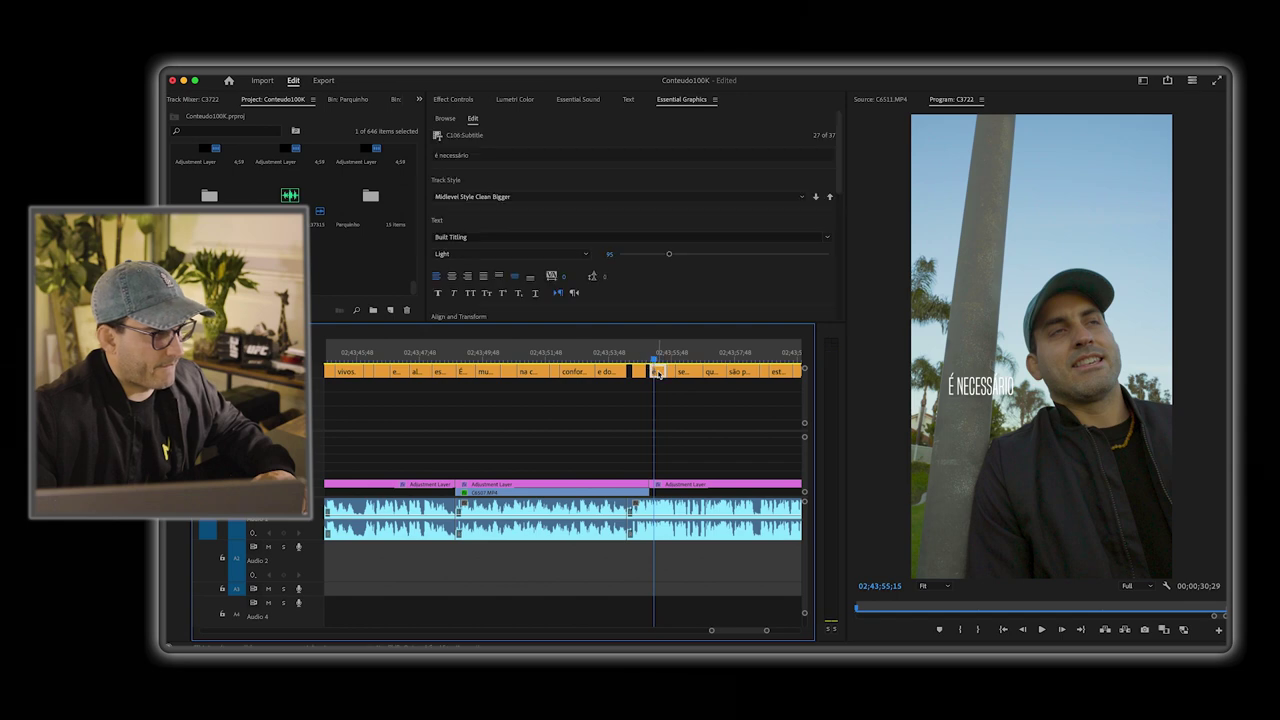
scroll(600, 318, down, 4)
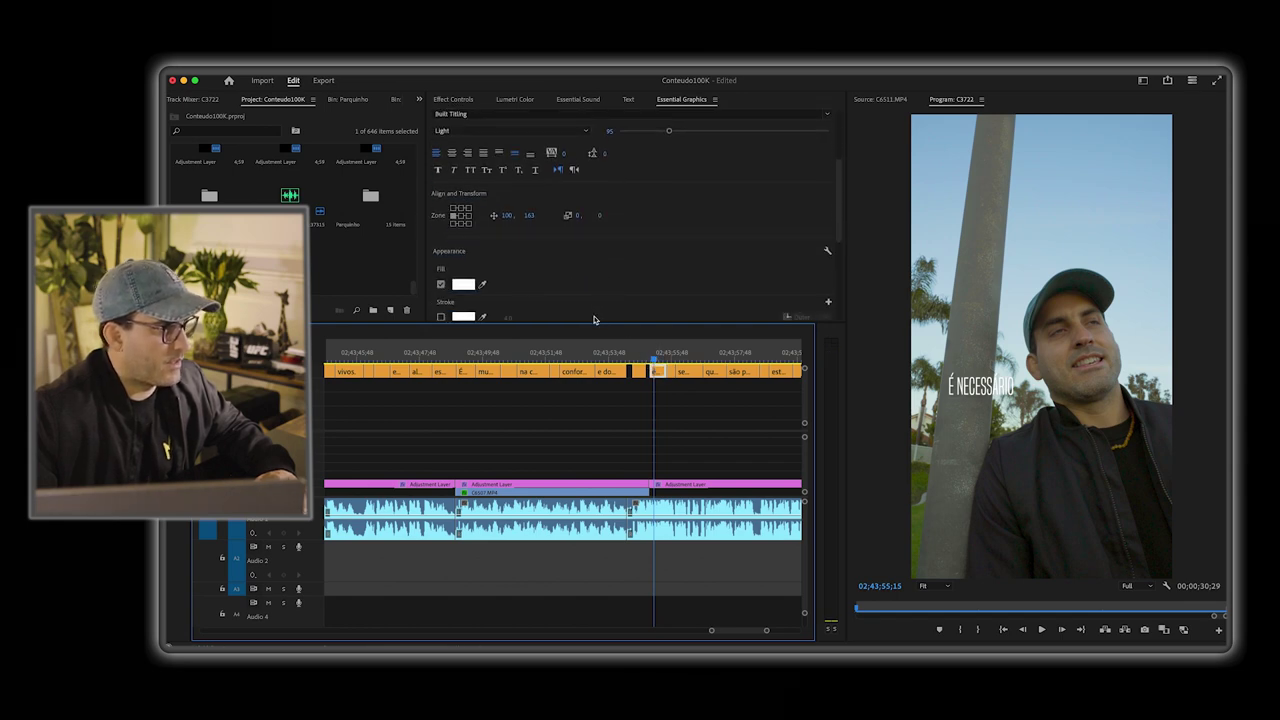
scroll(678, 405, right, 5)
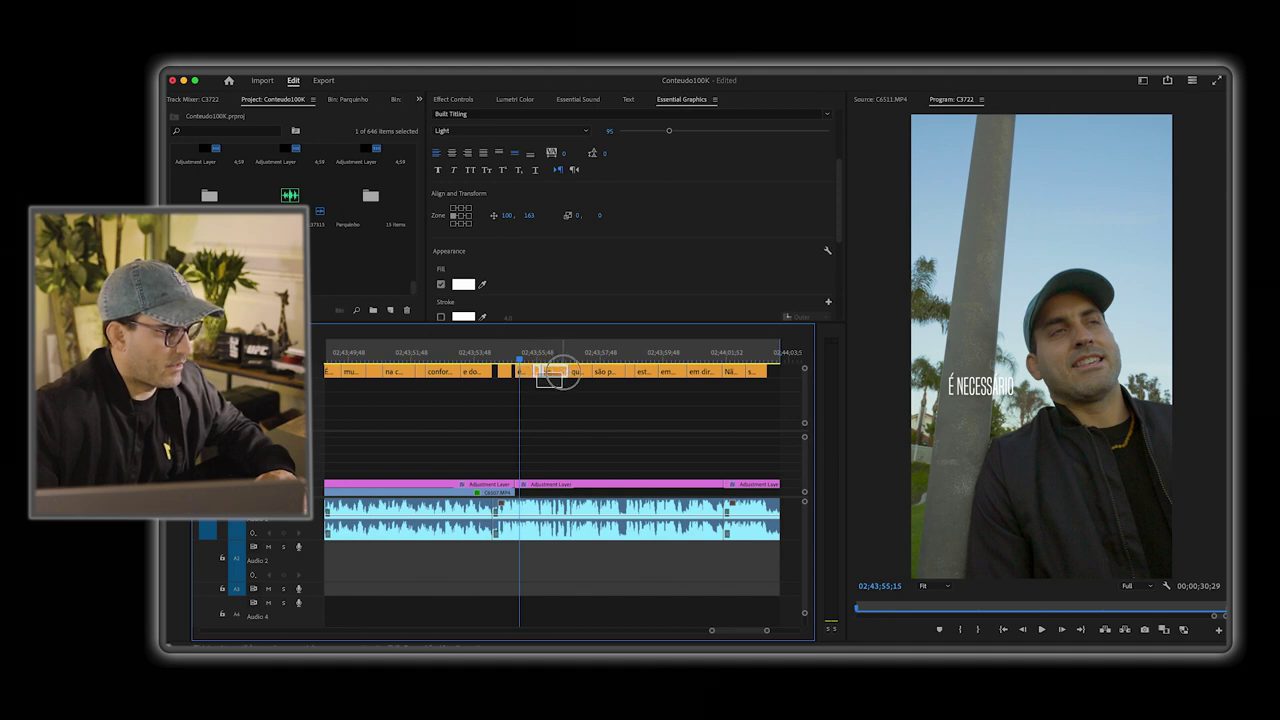
mouse_move(560, 374)
mouse_down()
mouse_move(713, 378)
mouse_move(538, 373)
mouse_up()
click(541, 356)
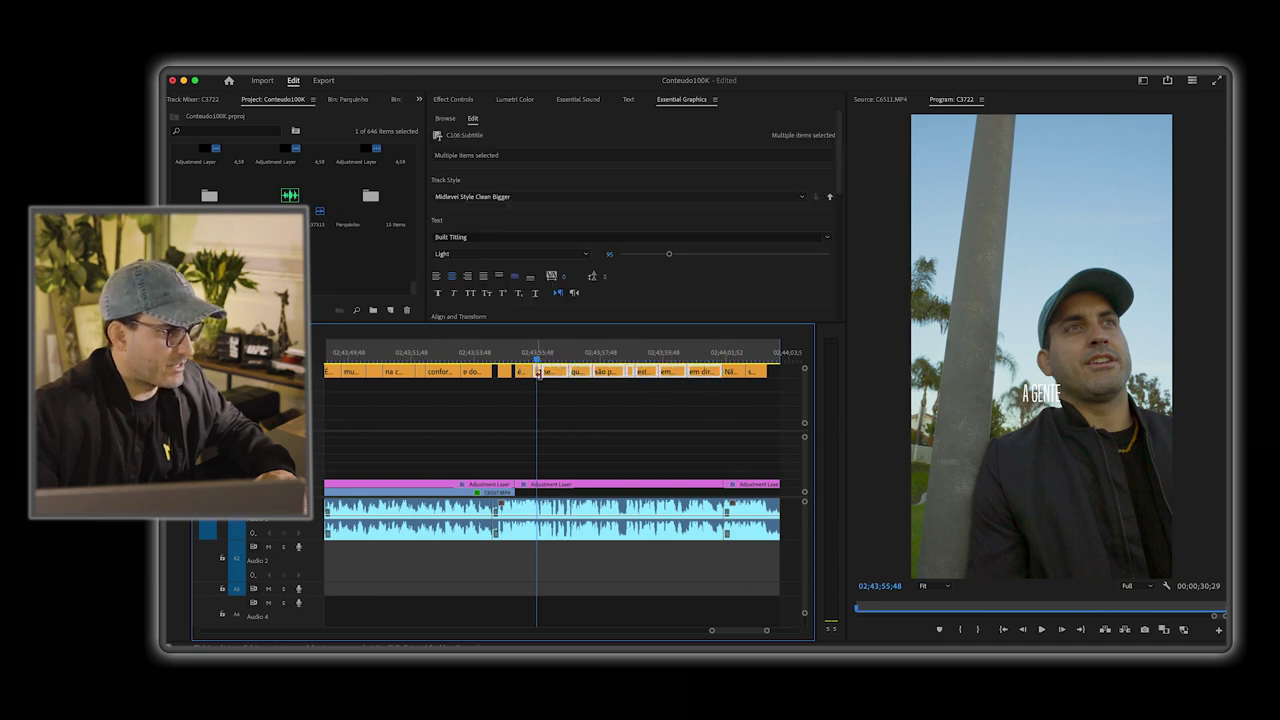
scroll(490, 295, down, 3)
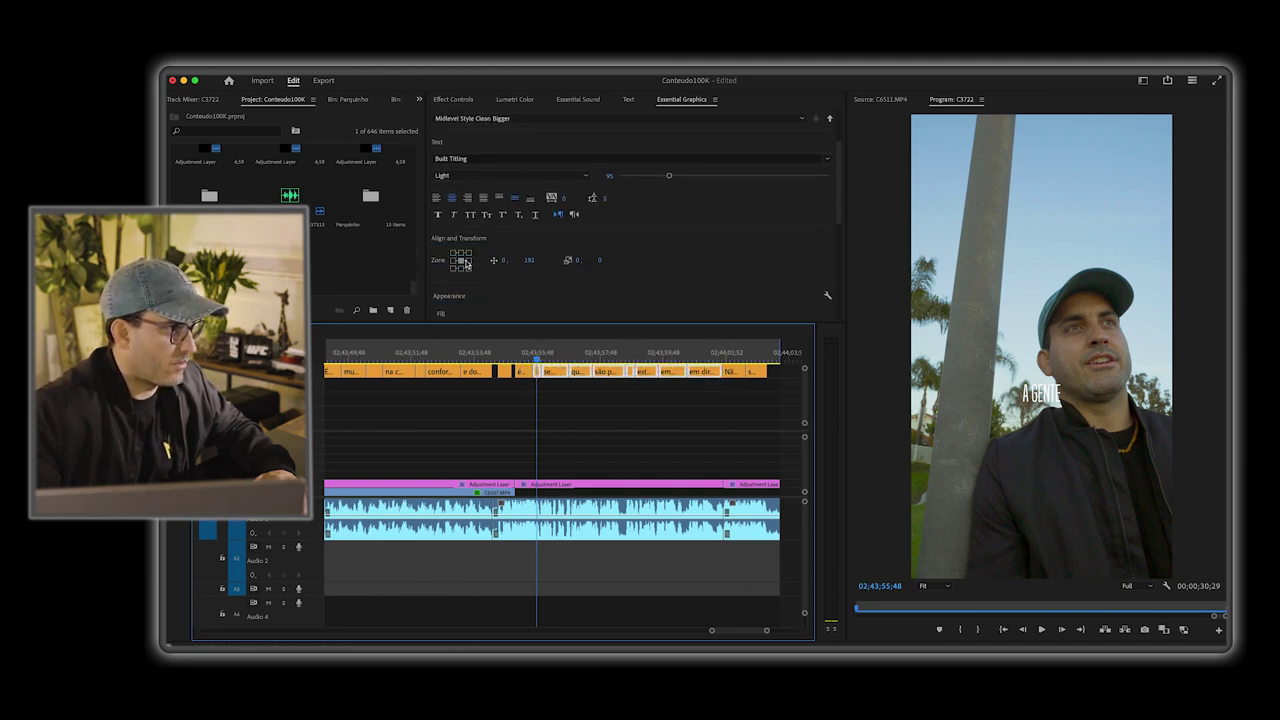
click(455, 260)
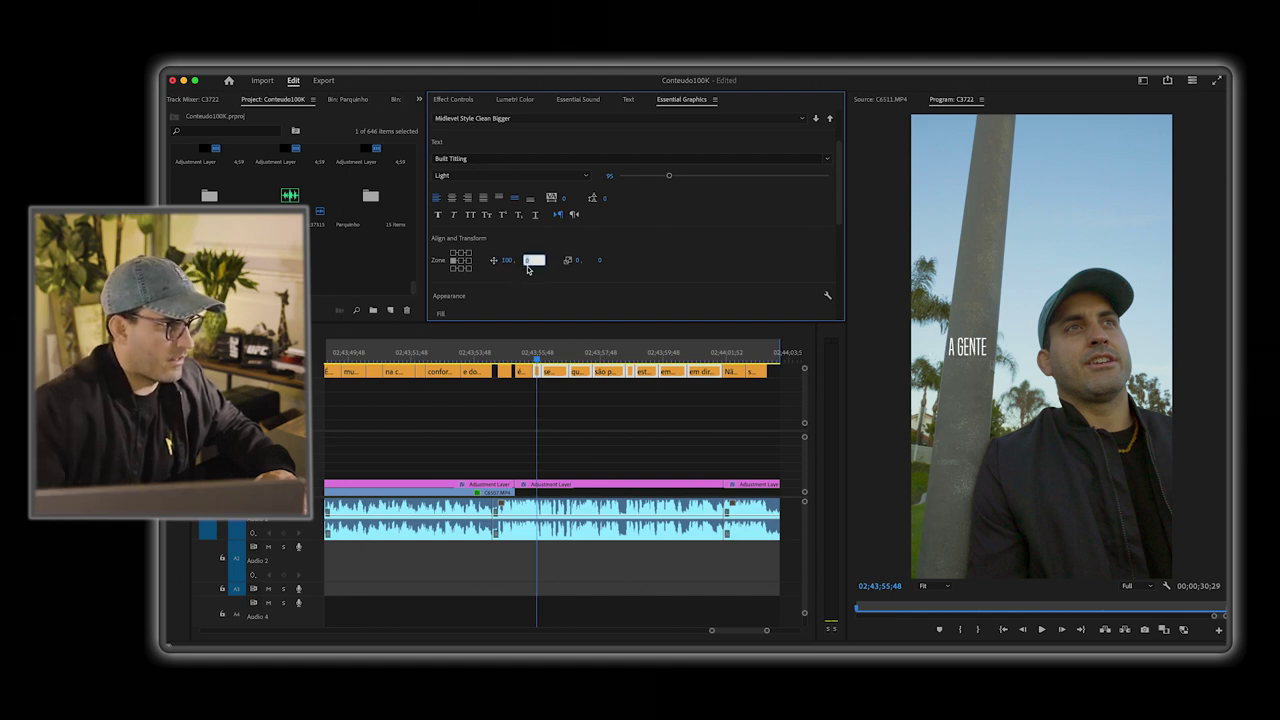
text(160)
key(Return)
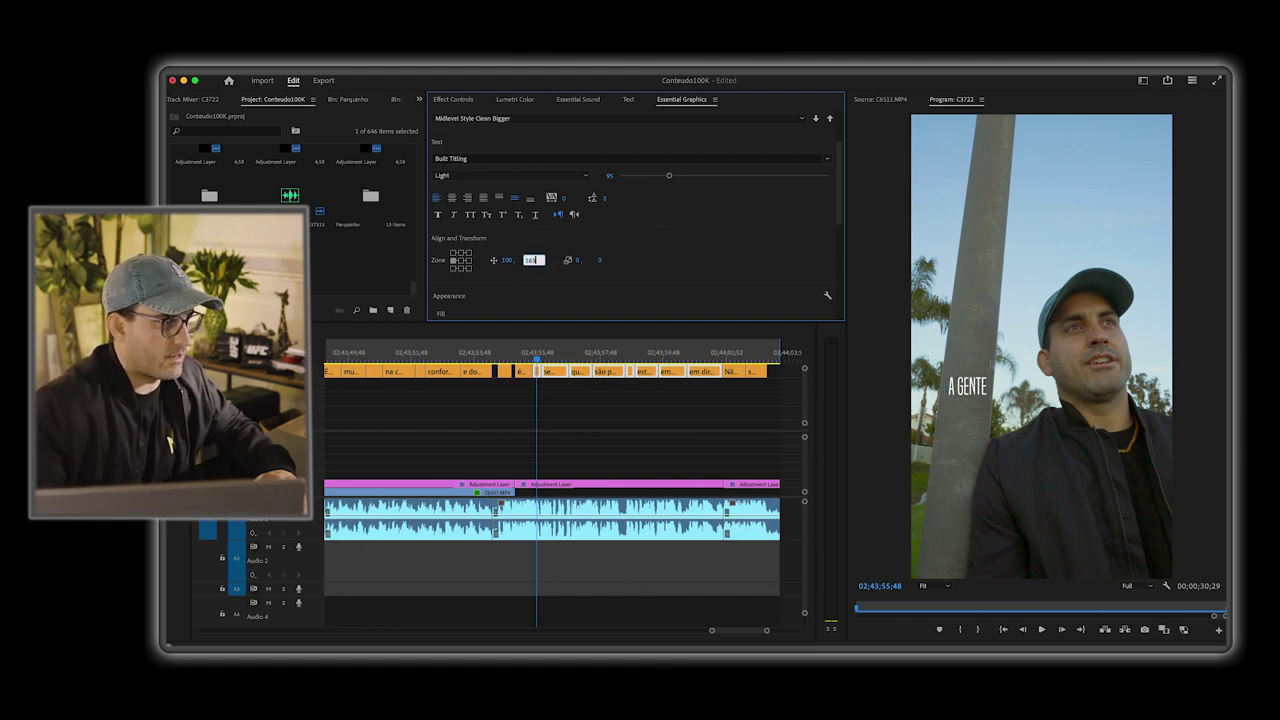
Step: Play the final part of the sequence to check the captions over the pole beside the speaker
click(526, 362)
key(space)
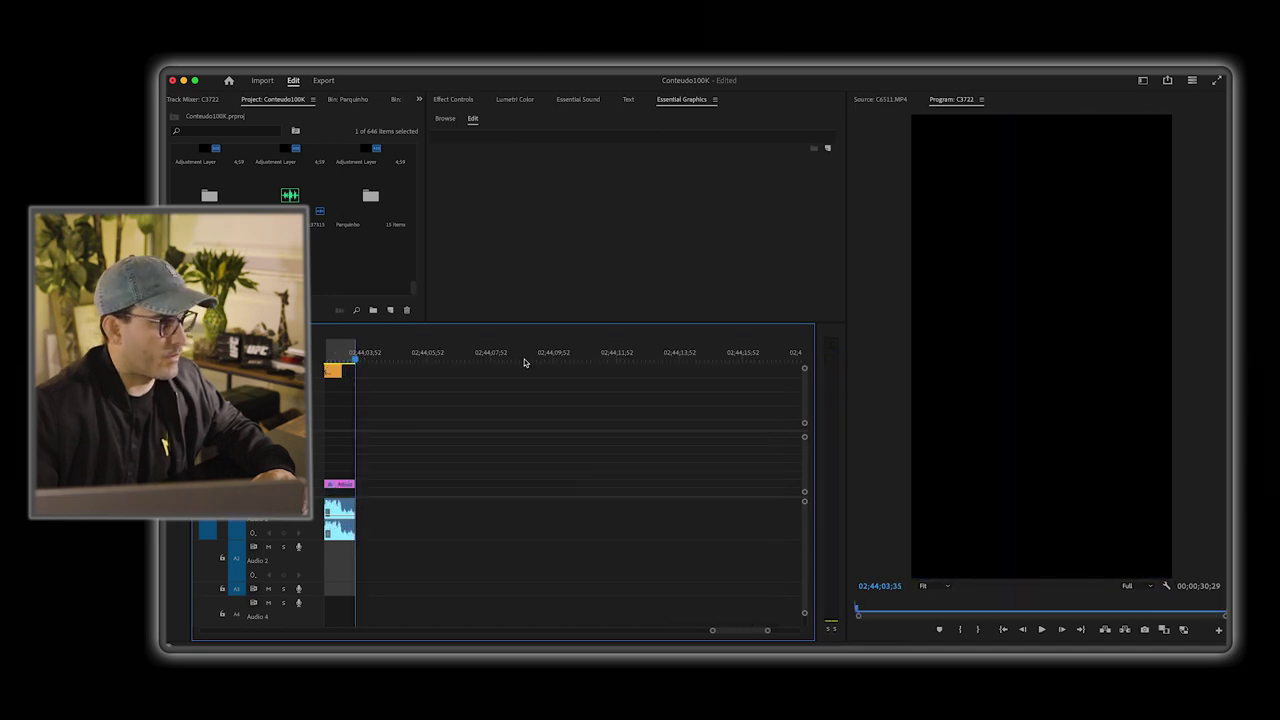
scroll(531, 398, left, 10)
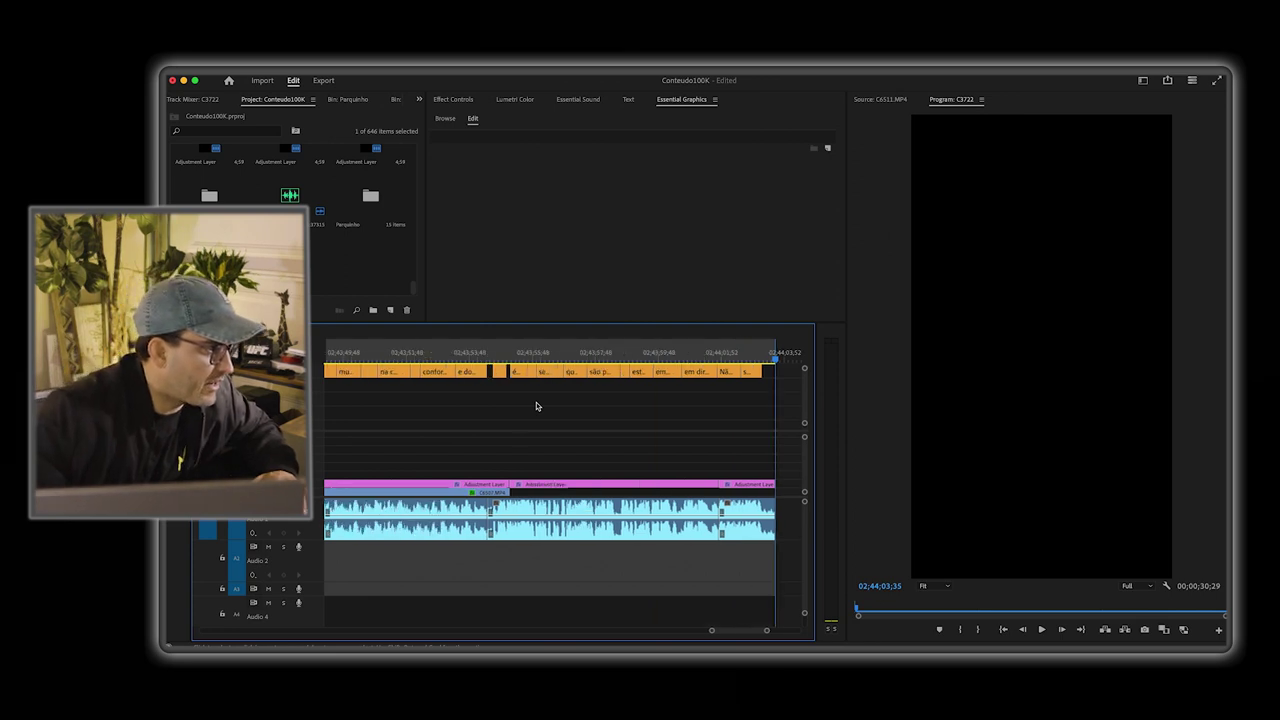
click(497, 362)
key(space)
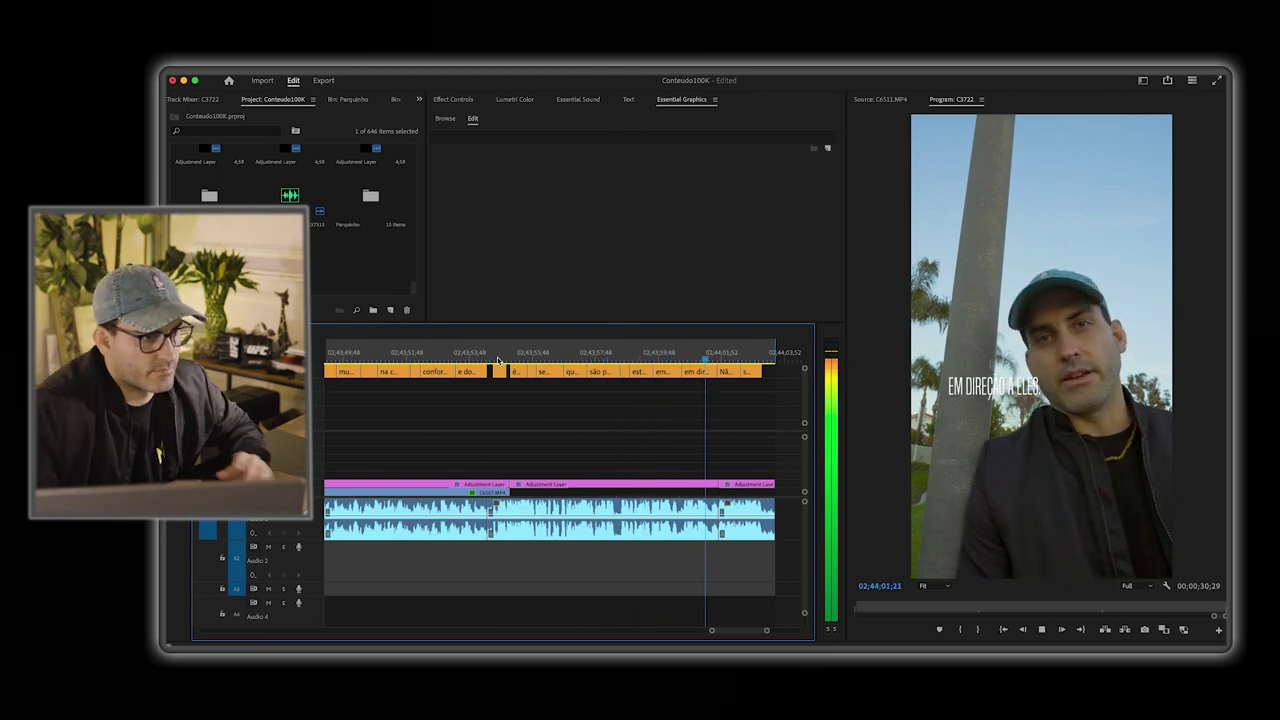
Step: Try splitting the "sempre acreditar" caption onto two lines
drag(514, 355, 549, 360)
click(552, 372)
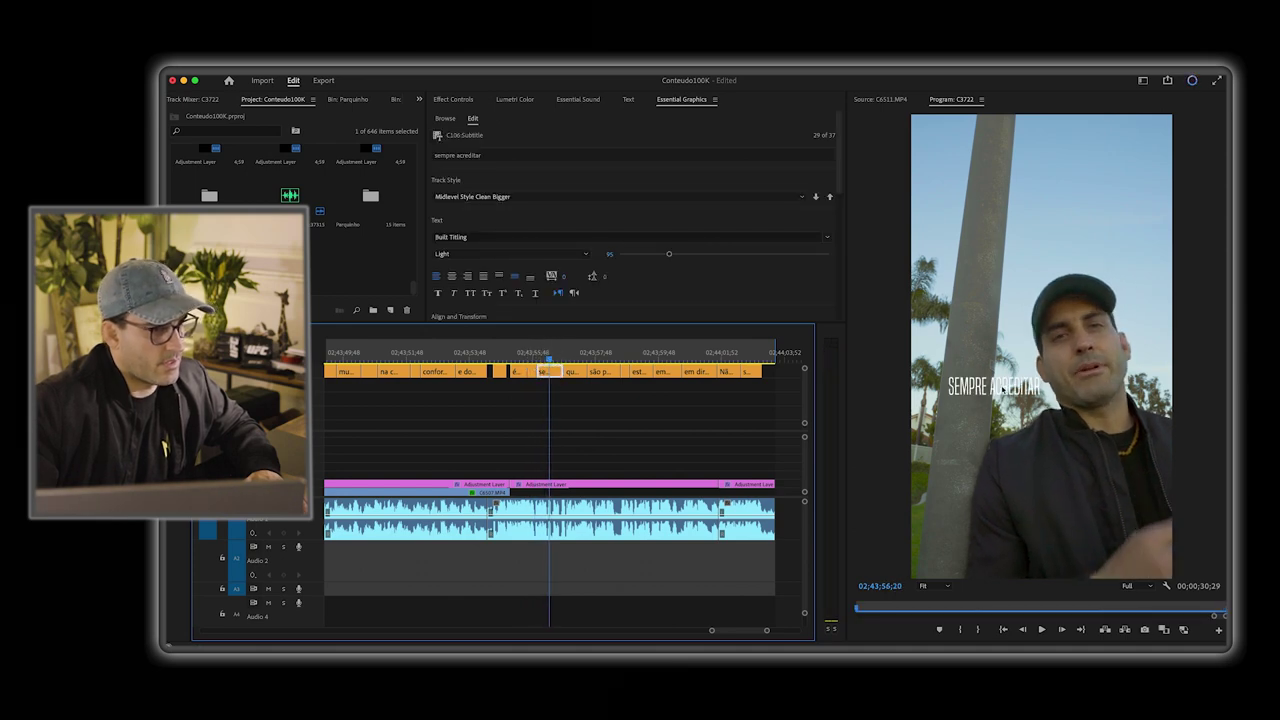
click(994, 391)
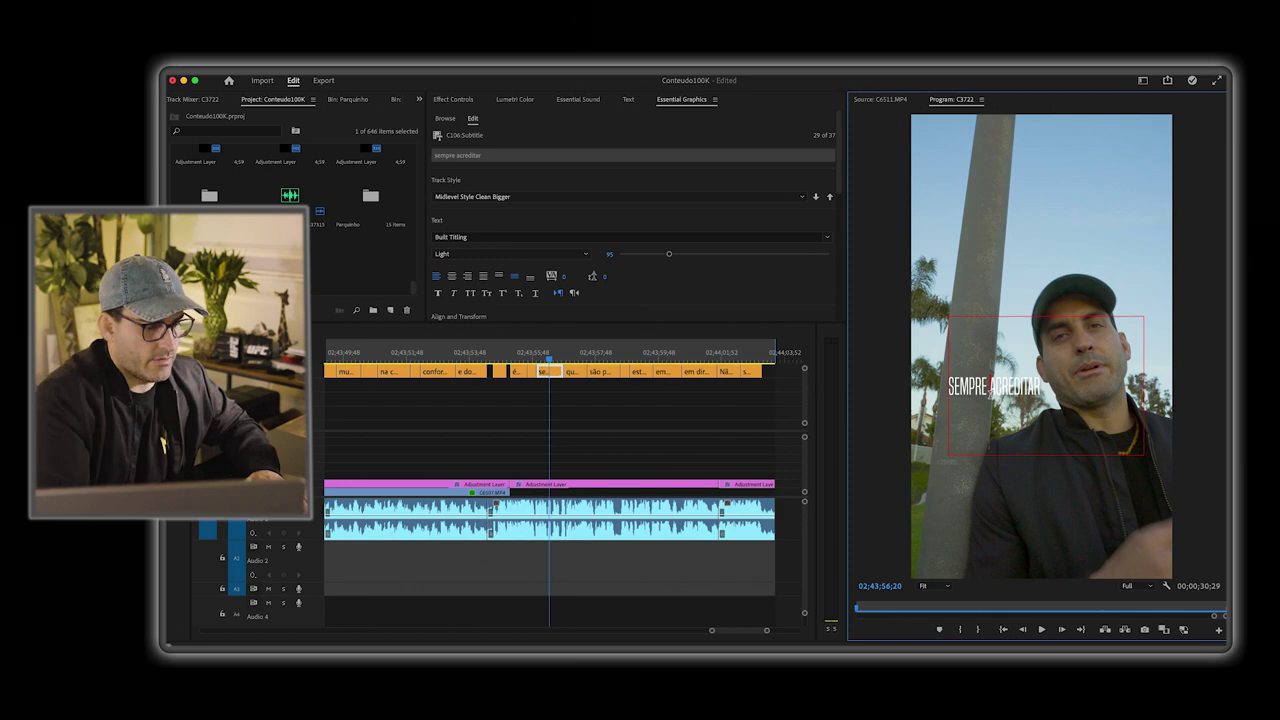
key(Return)
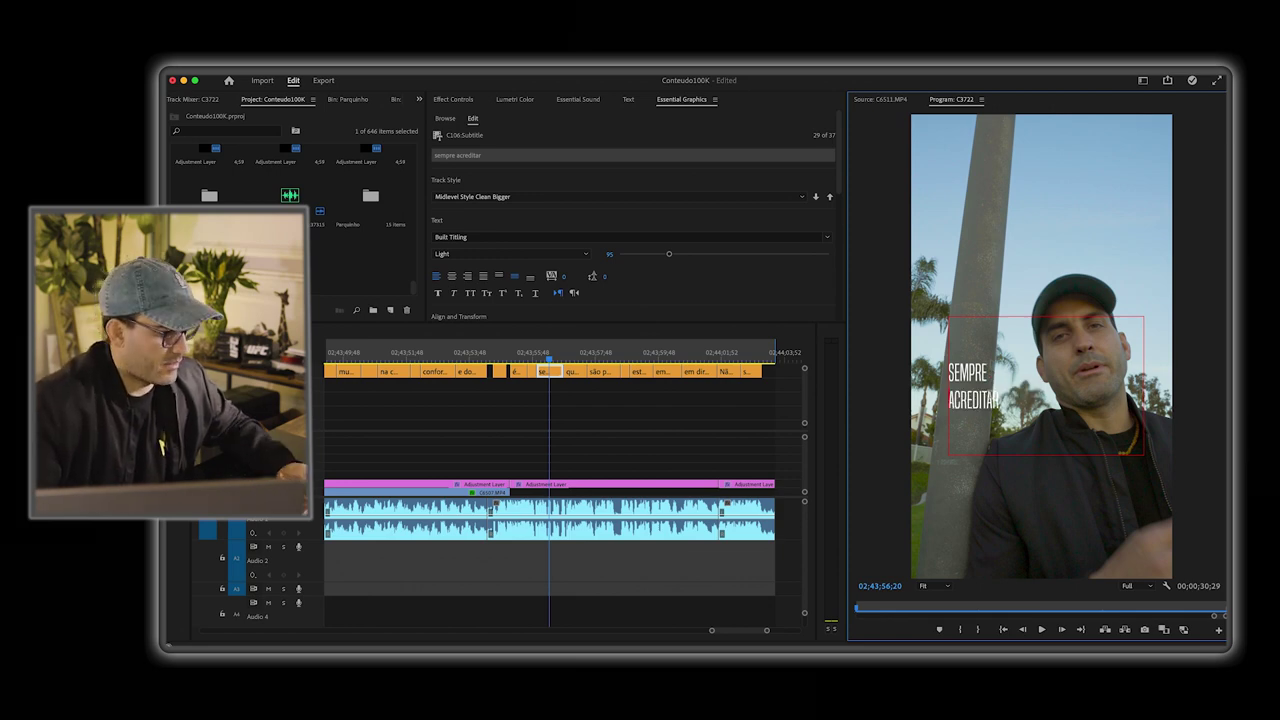
key(BackSpace)
Step: Replay from the end of the path clip to the end of the sequence and save the project
click(487, 362)
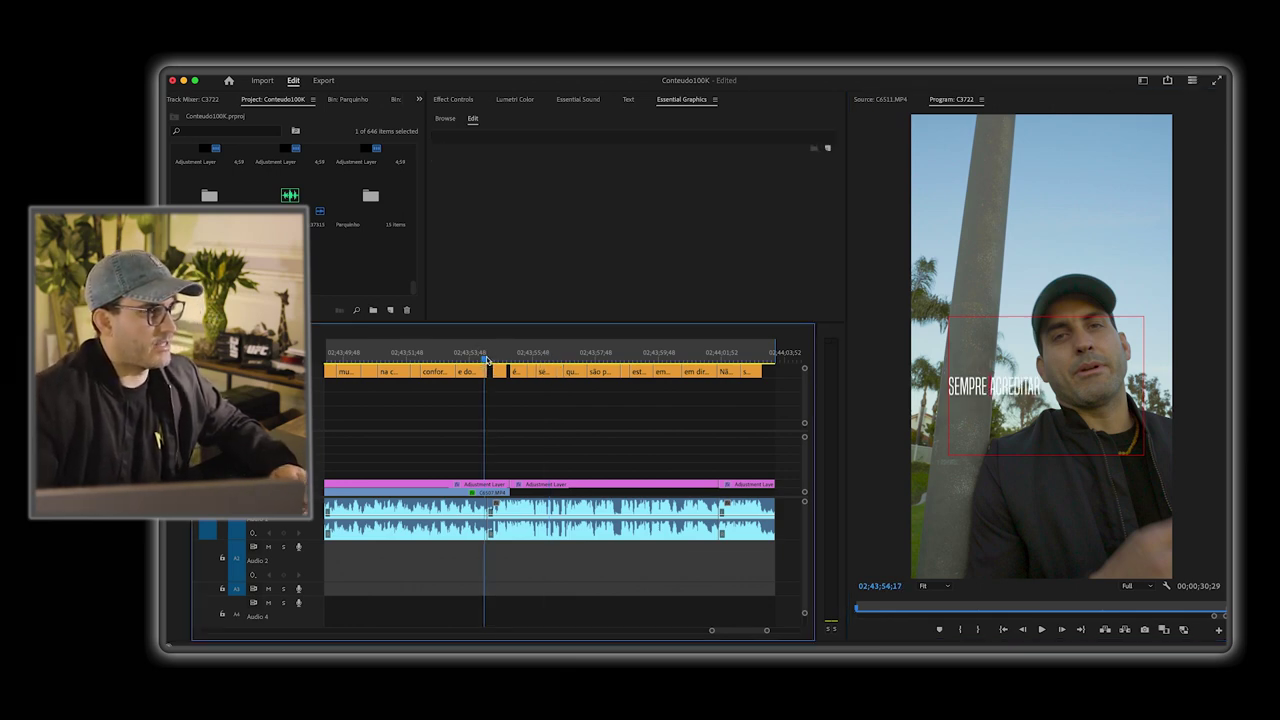
key(space)
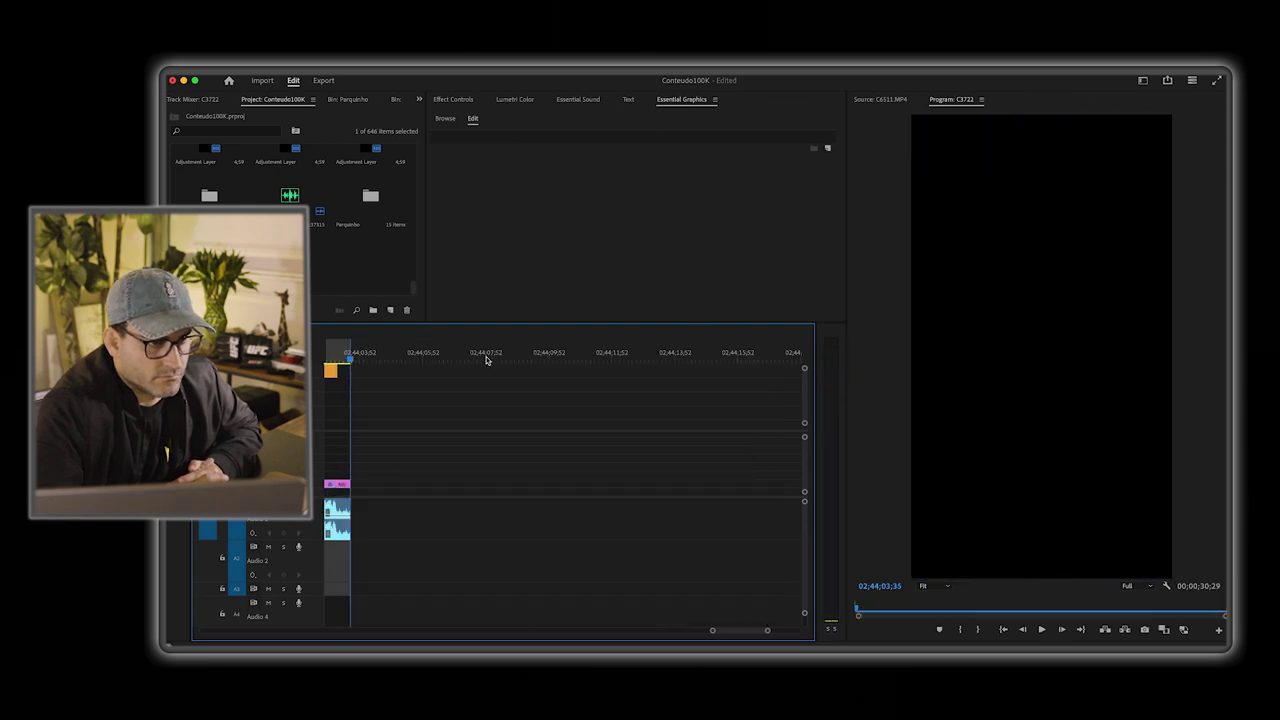
key(super+s)
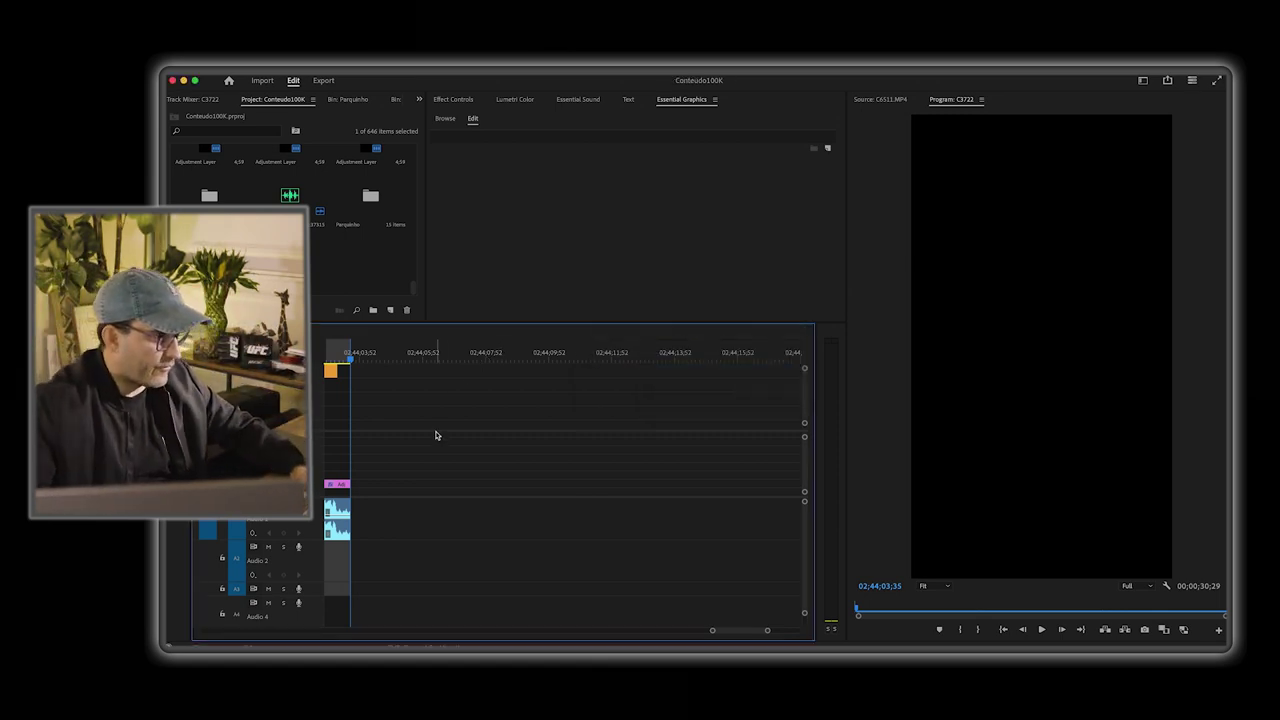
scroll(435, 435, left, 5)
scroll(435, 438, down, 8)
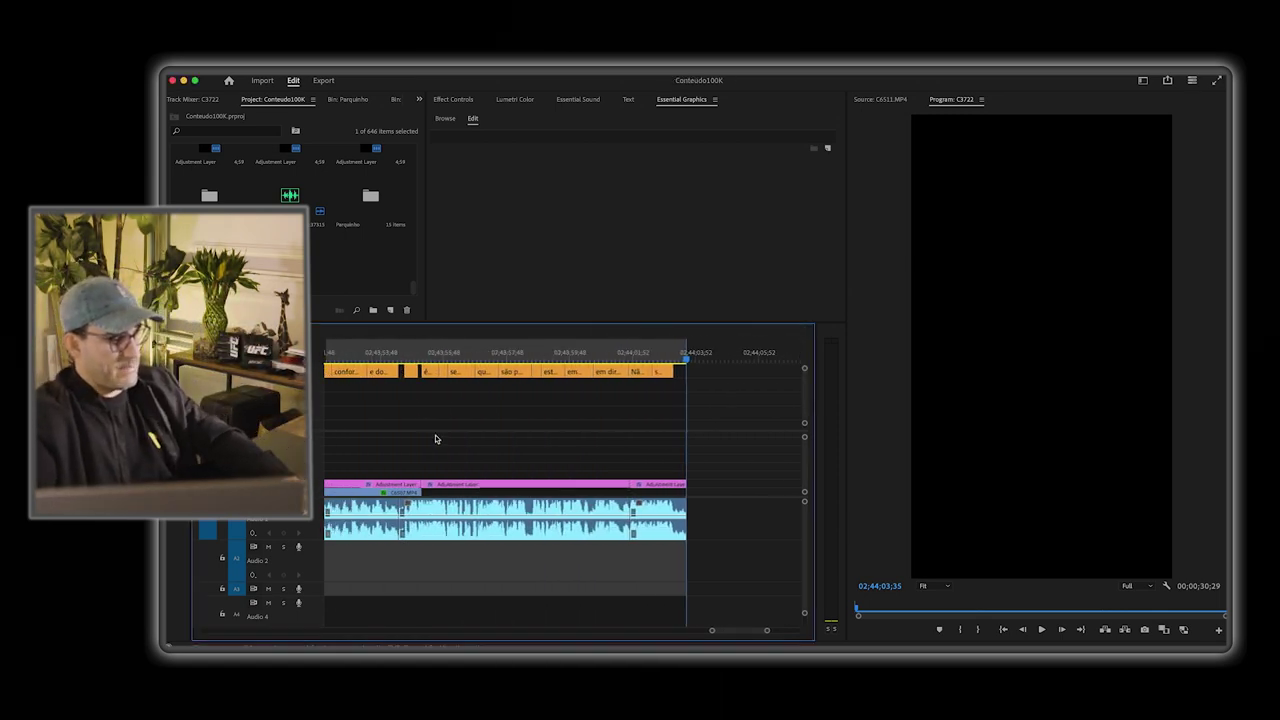